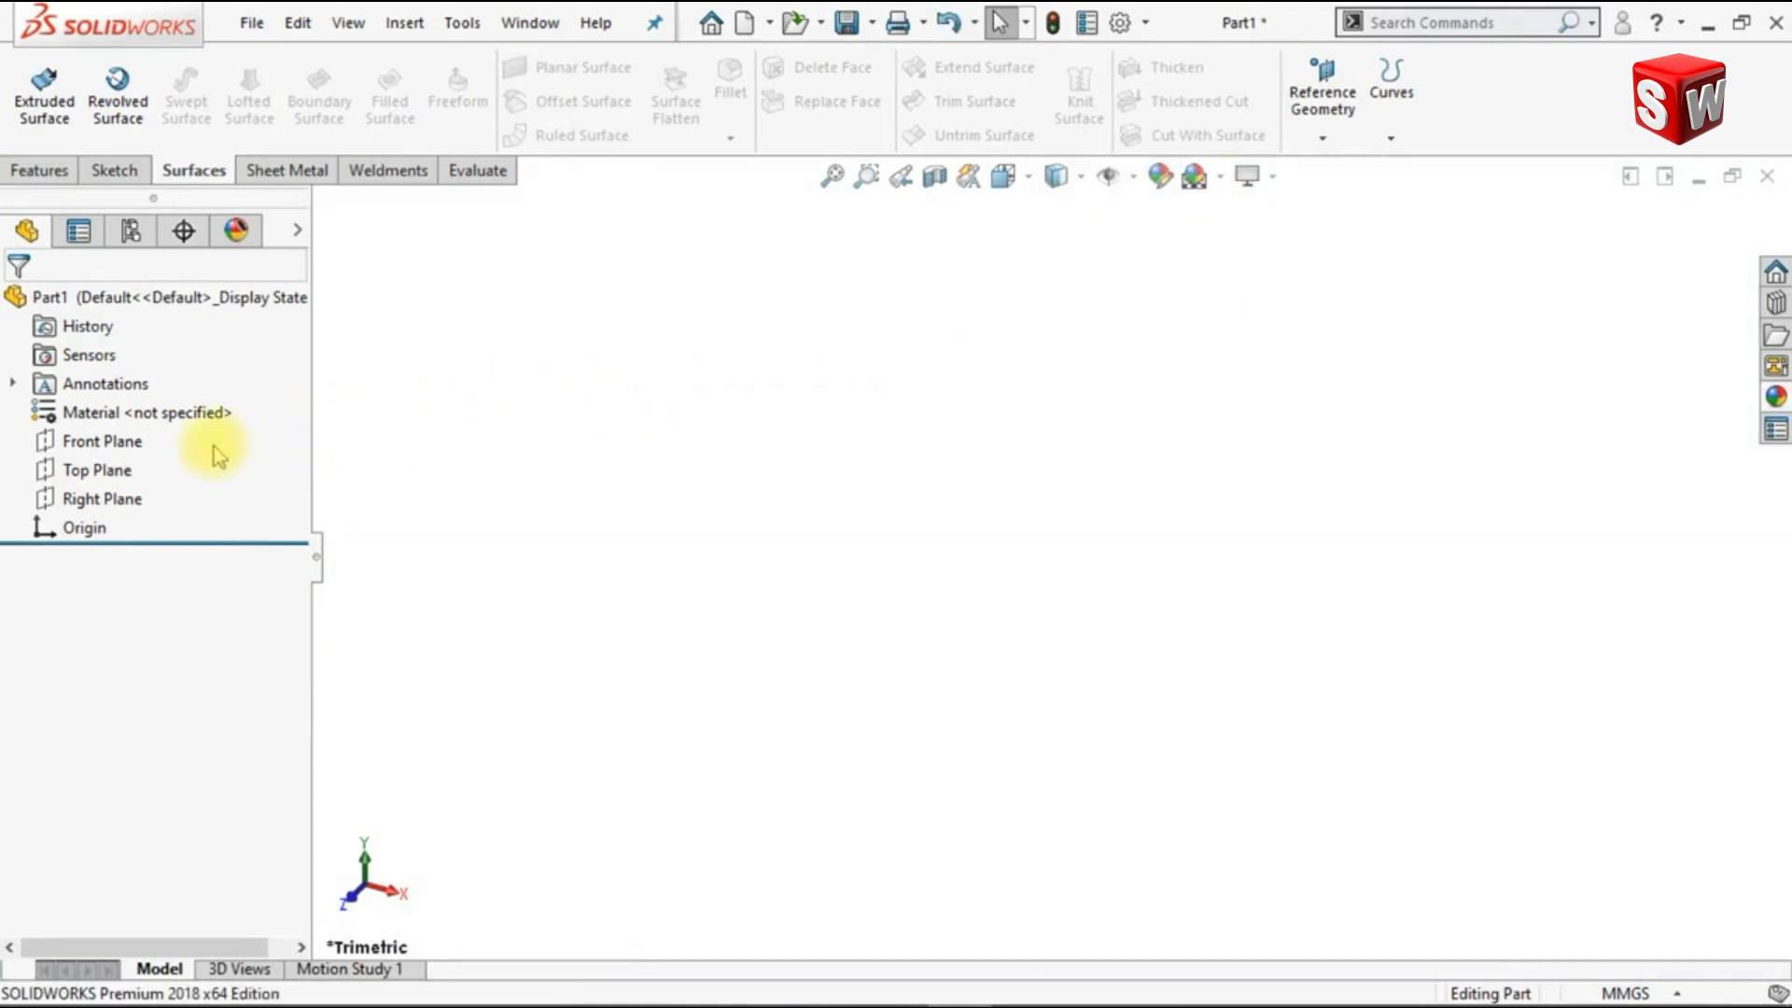
Step: On the Front Plane, sketch connected centerlines: a vertical about 44 mm down to the origin, a horizontal from it, and an upward vertical about 18 mm
{"action": "left_click", "coordinate": [122, 442]}
{"action": "left_click", "coordinate": [149, 401]}
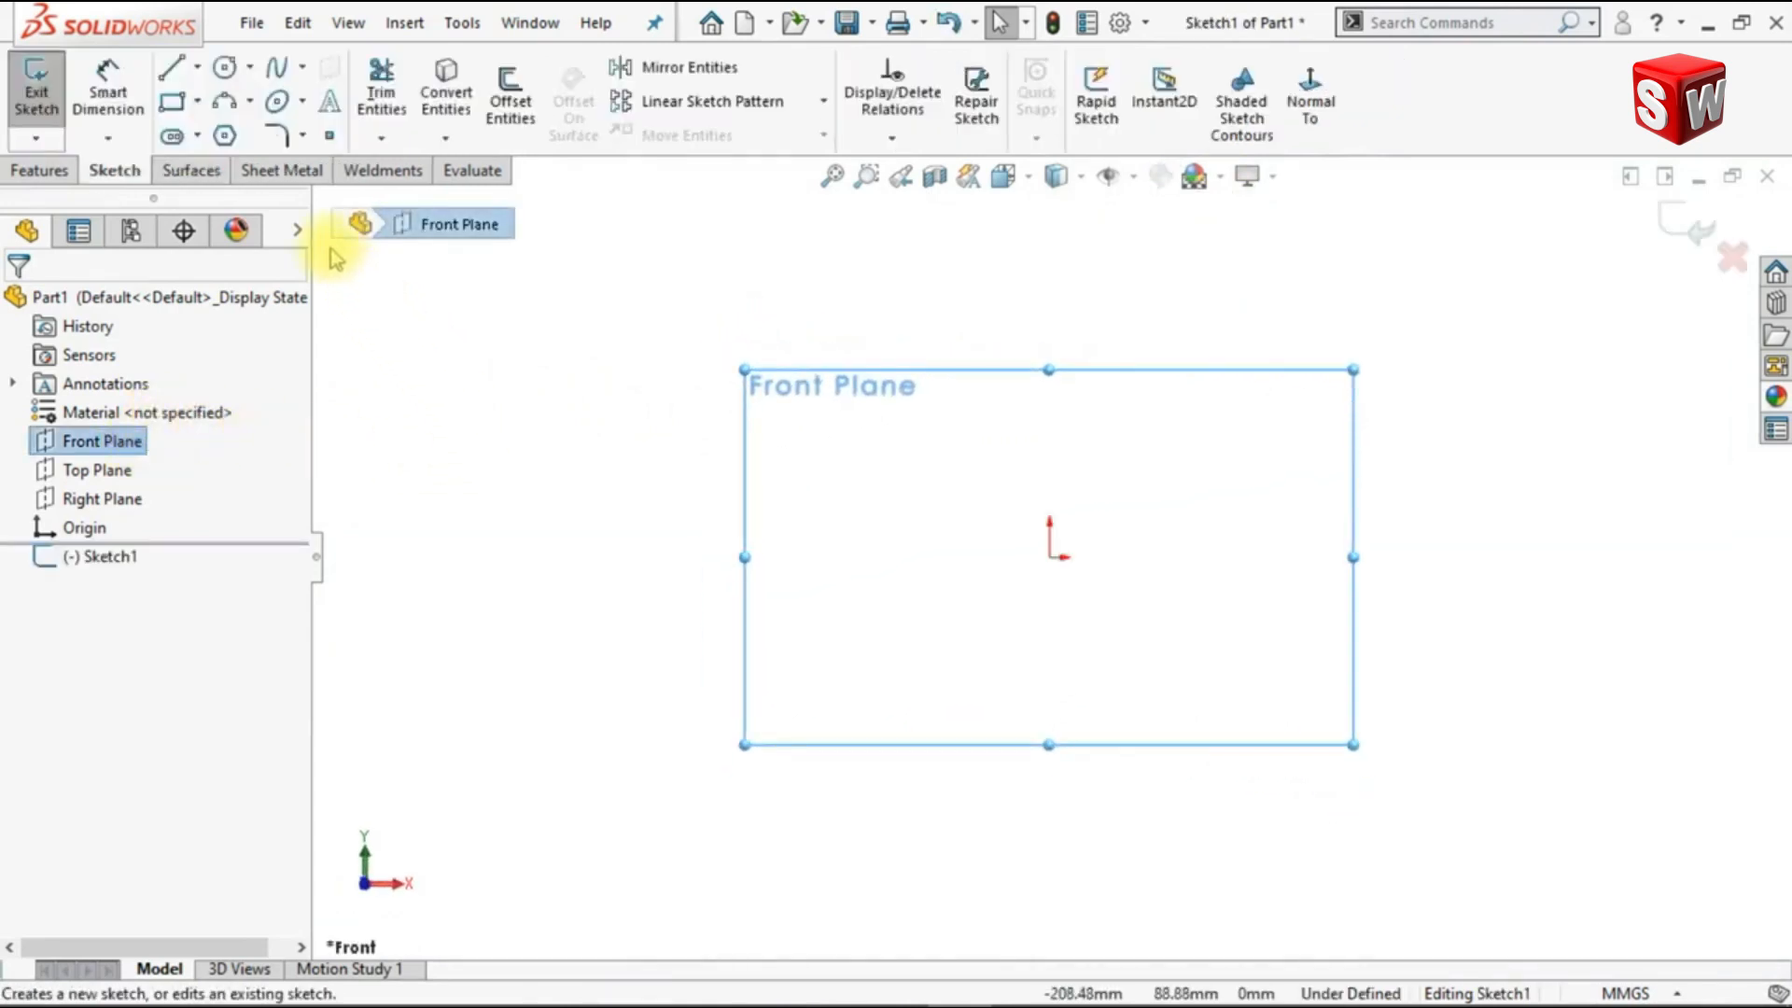
{"action": "left_click", "coordinate": [197, 68]}
{"action": "left_click", "coordinate": [217, 129]}
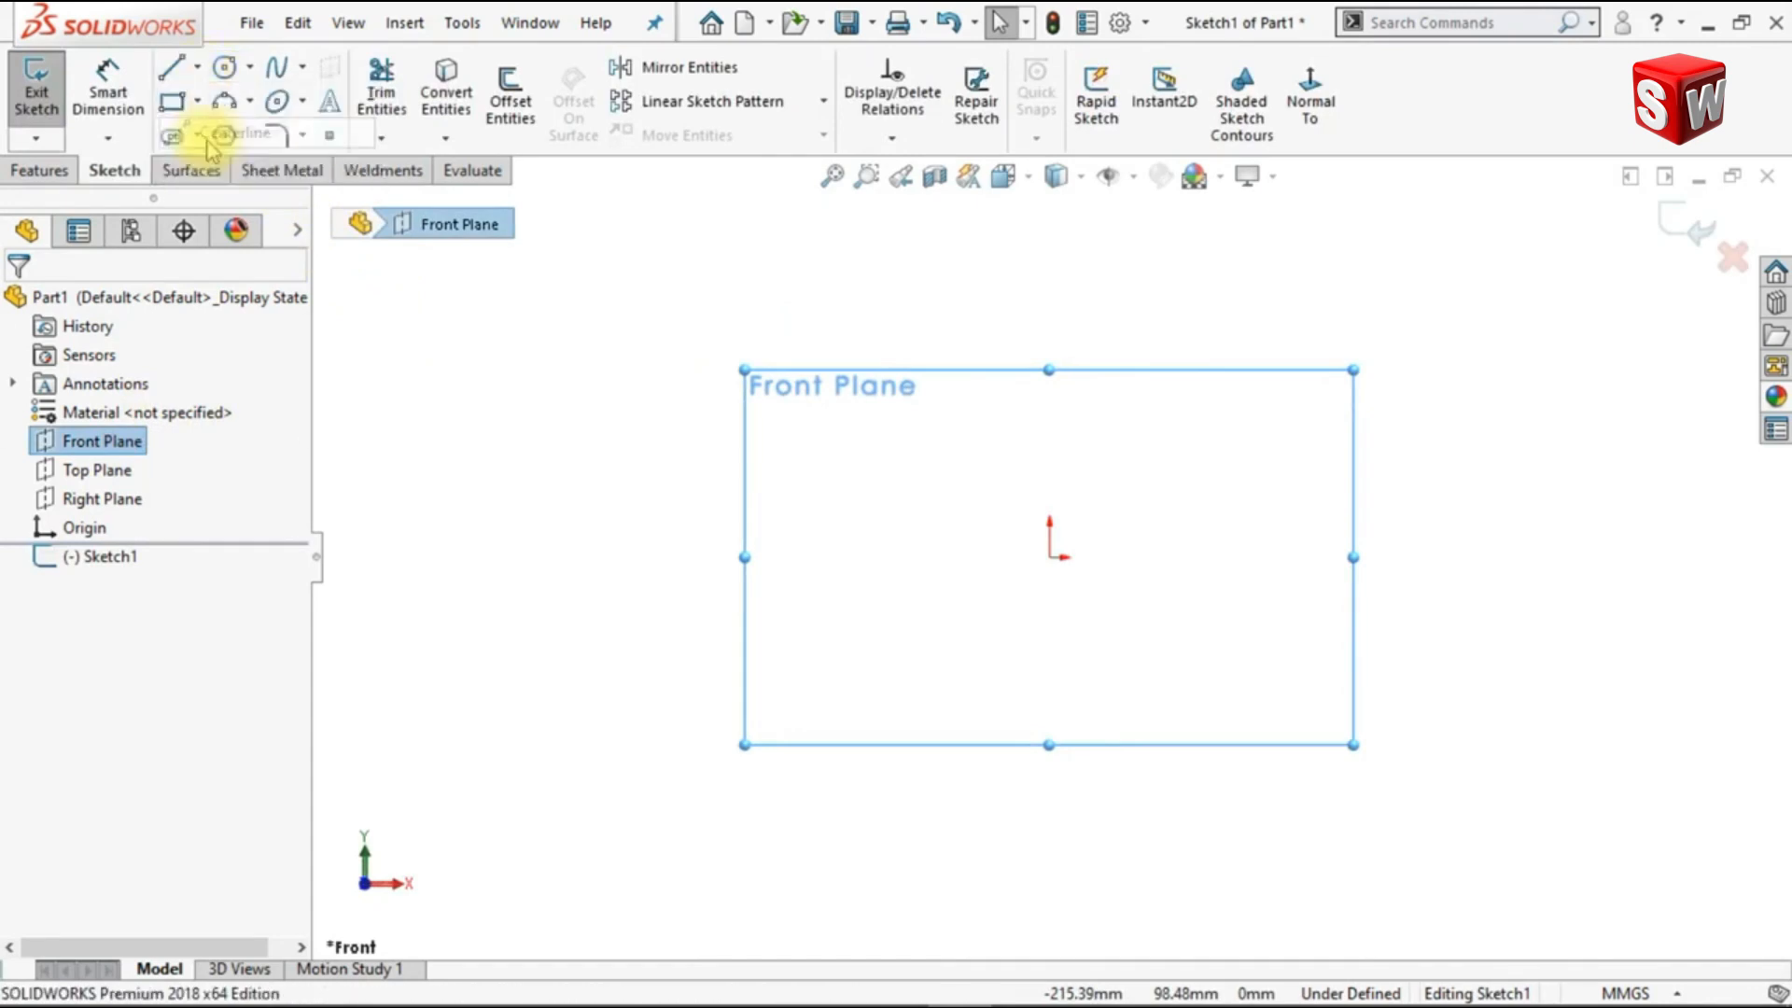
{"action": "left_click", "coordinate": [1049, 407]}
{"action": "left_click", "coordinate": [1049, 557]}
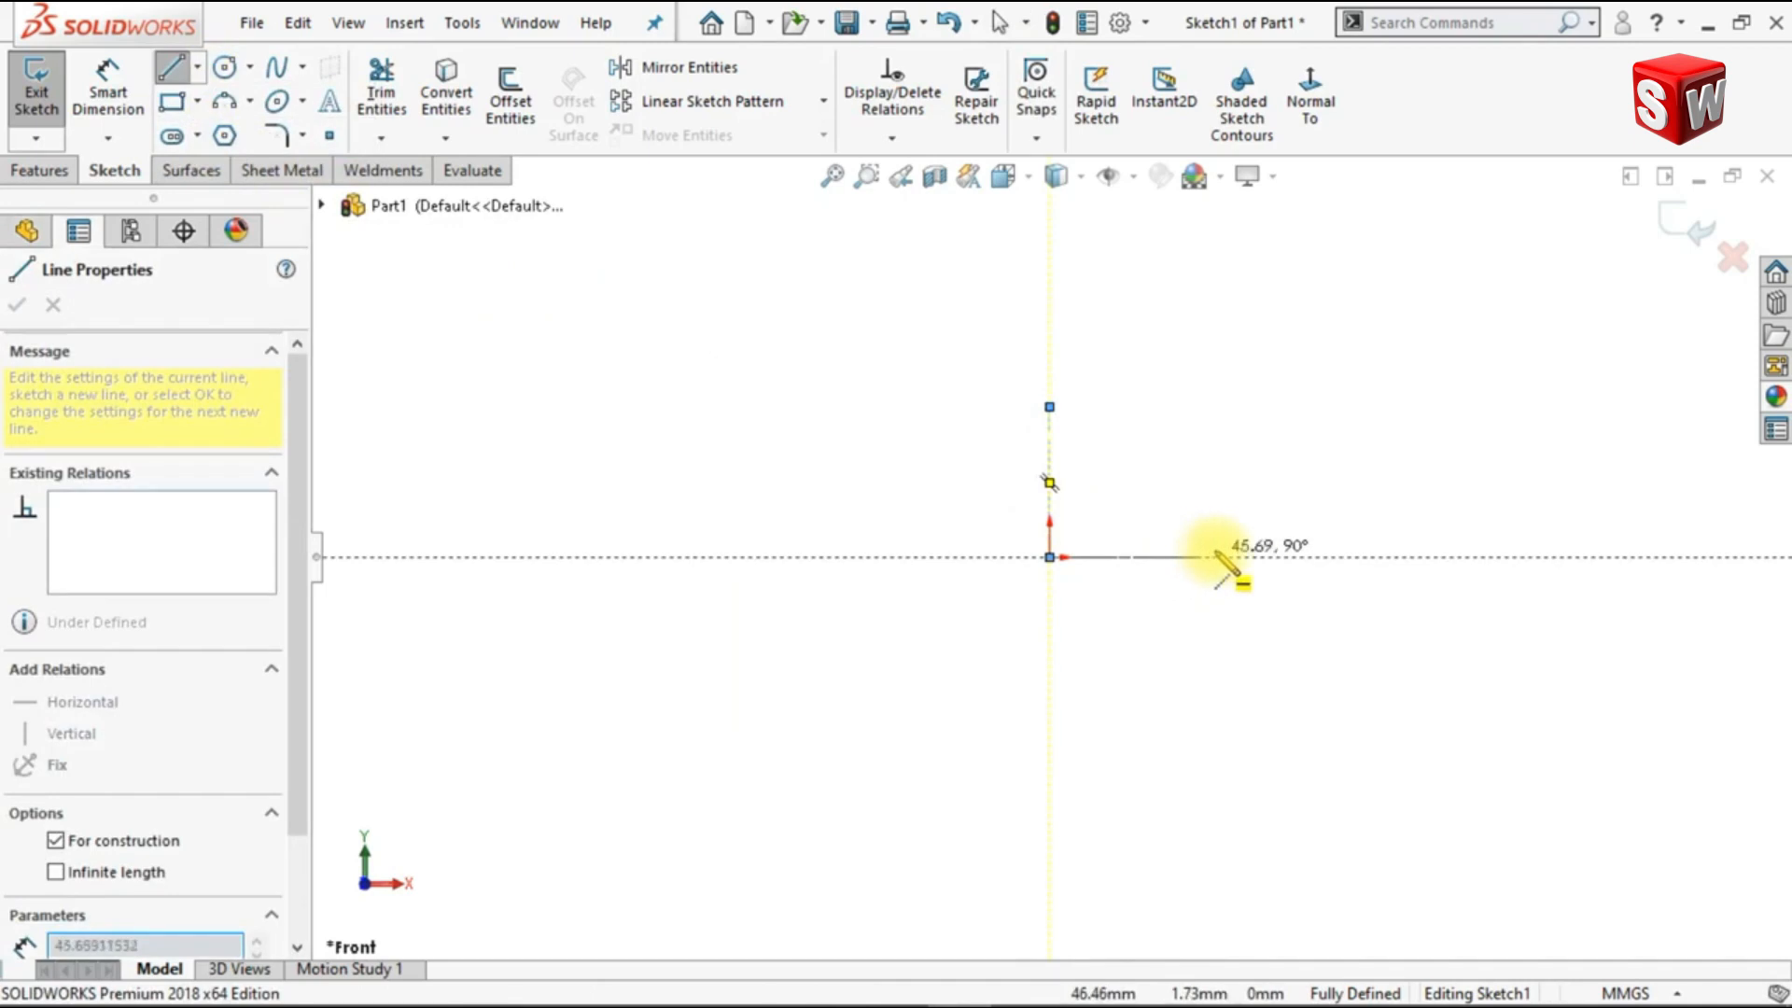
{"action": "left_click", "coordinate": [1254, 557]}
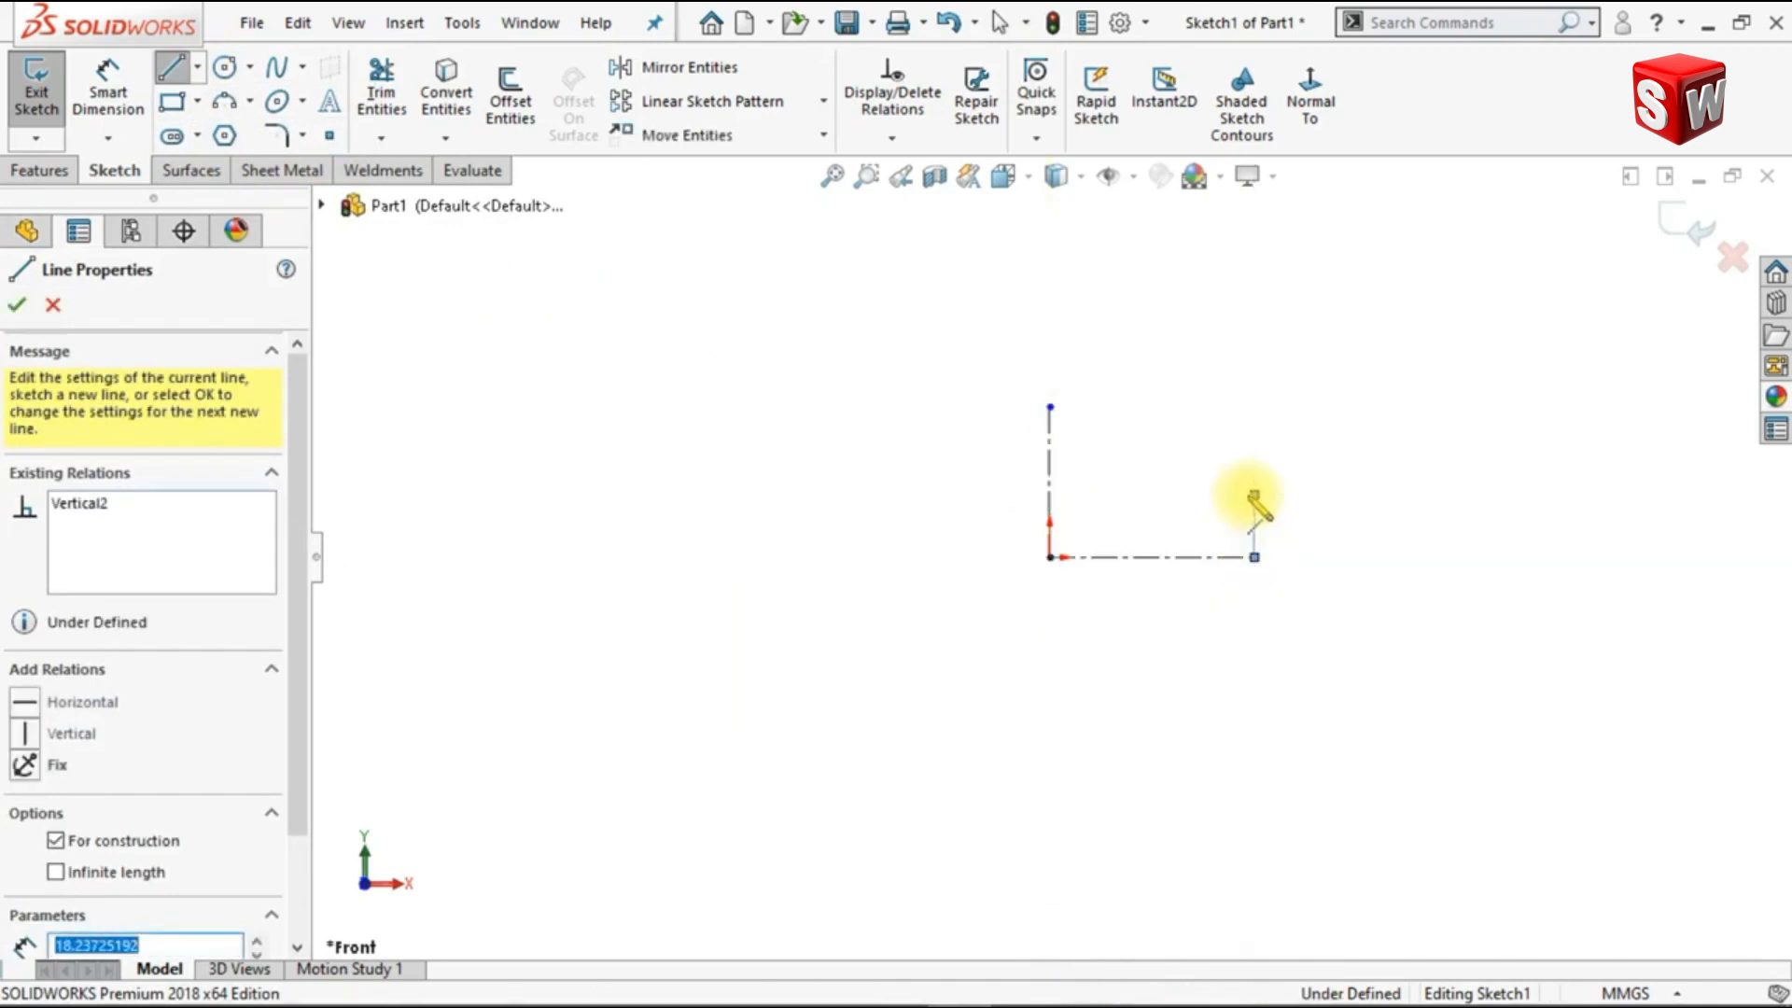
{"action": "left_click", "coordinate": [1254, 495]}
{"action": "key", "text": "Escape"}
{"action": "key", "text": "Escape"}
{"action": "scroll", "coordinate": [1232, 453], "scroll_direction": "down", "scroll_amount": 5}
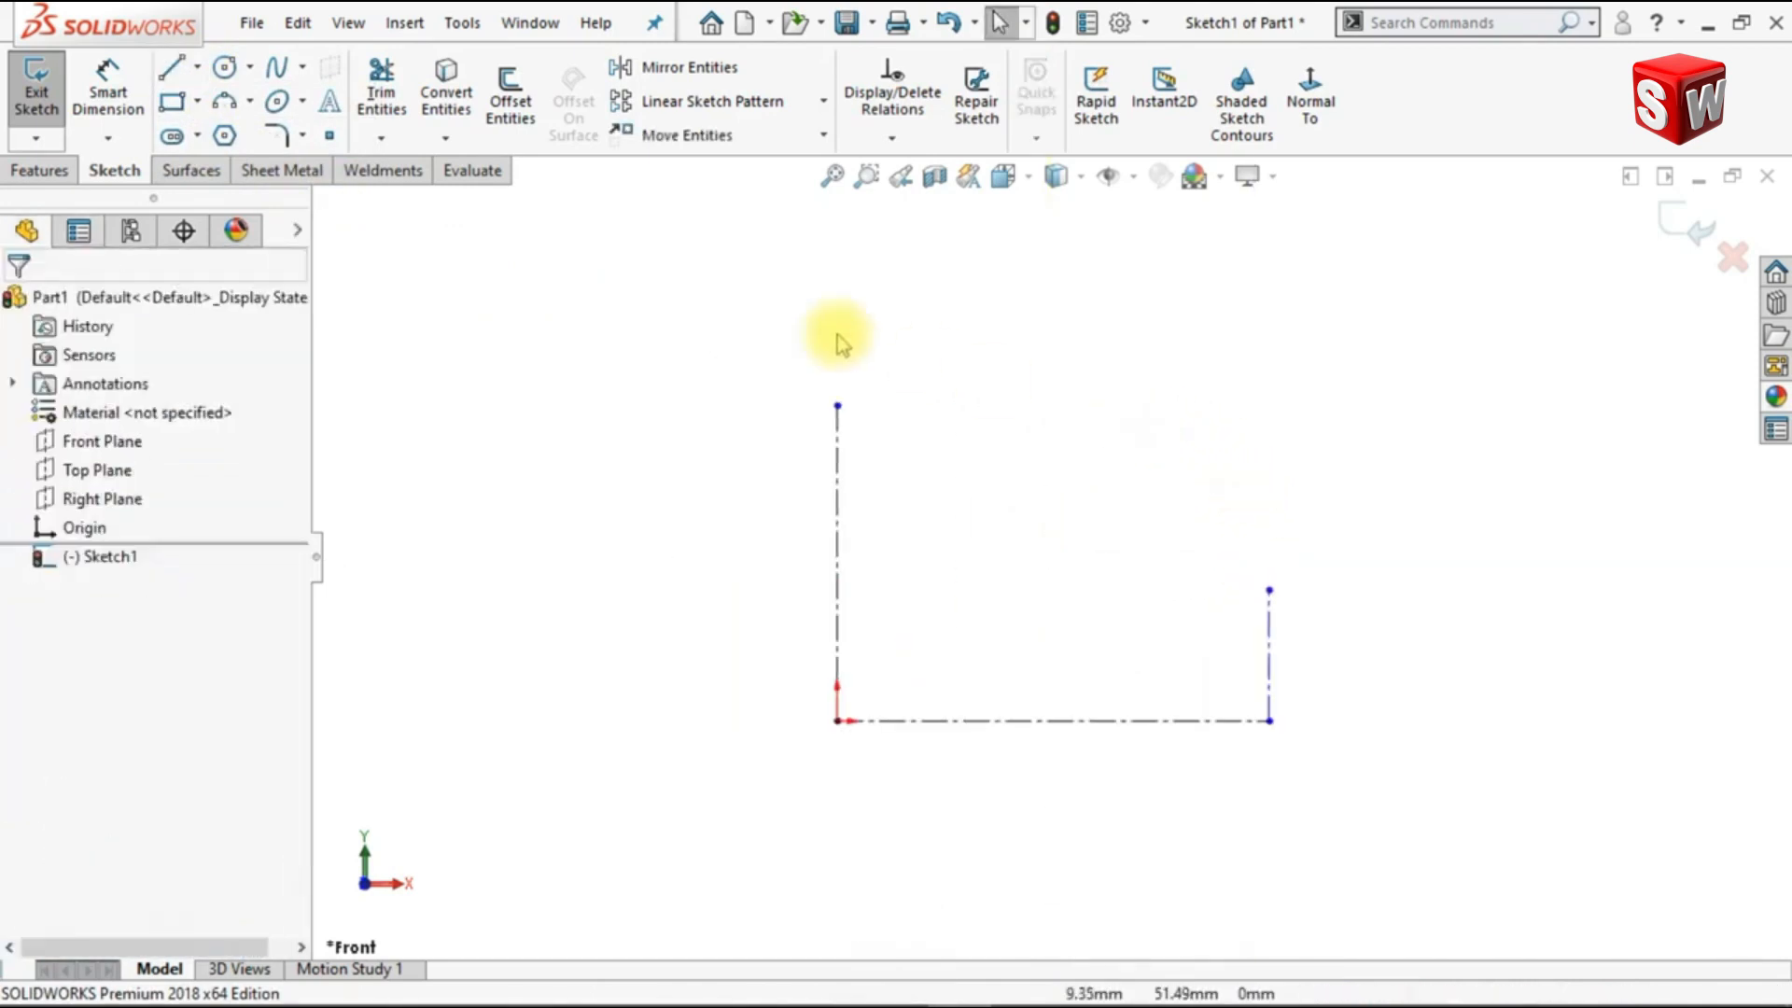
Step: Dimension the vertical centerline at the origin to 20 mm and the horizontal centerline to 40 mm
{"action": "left_click", "coordinate": [118, 118]}
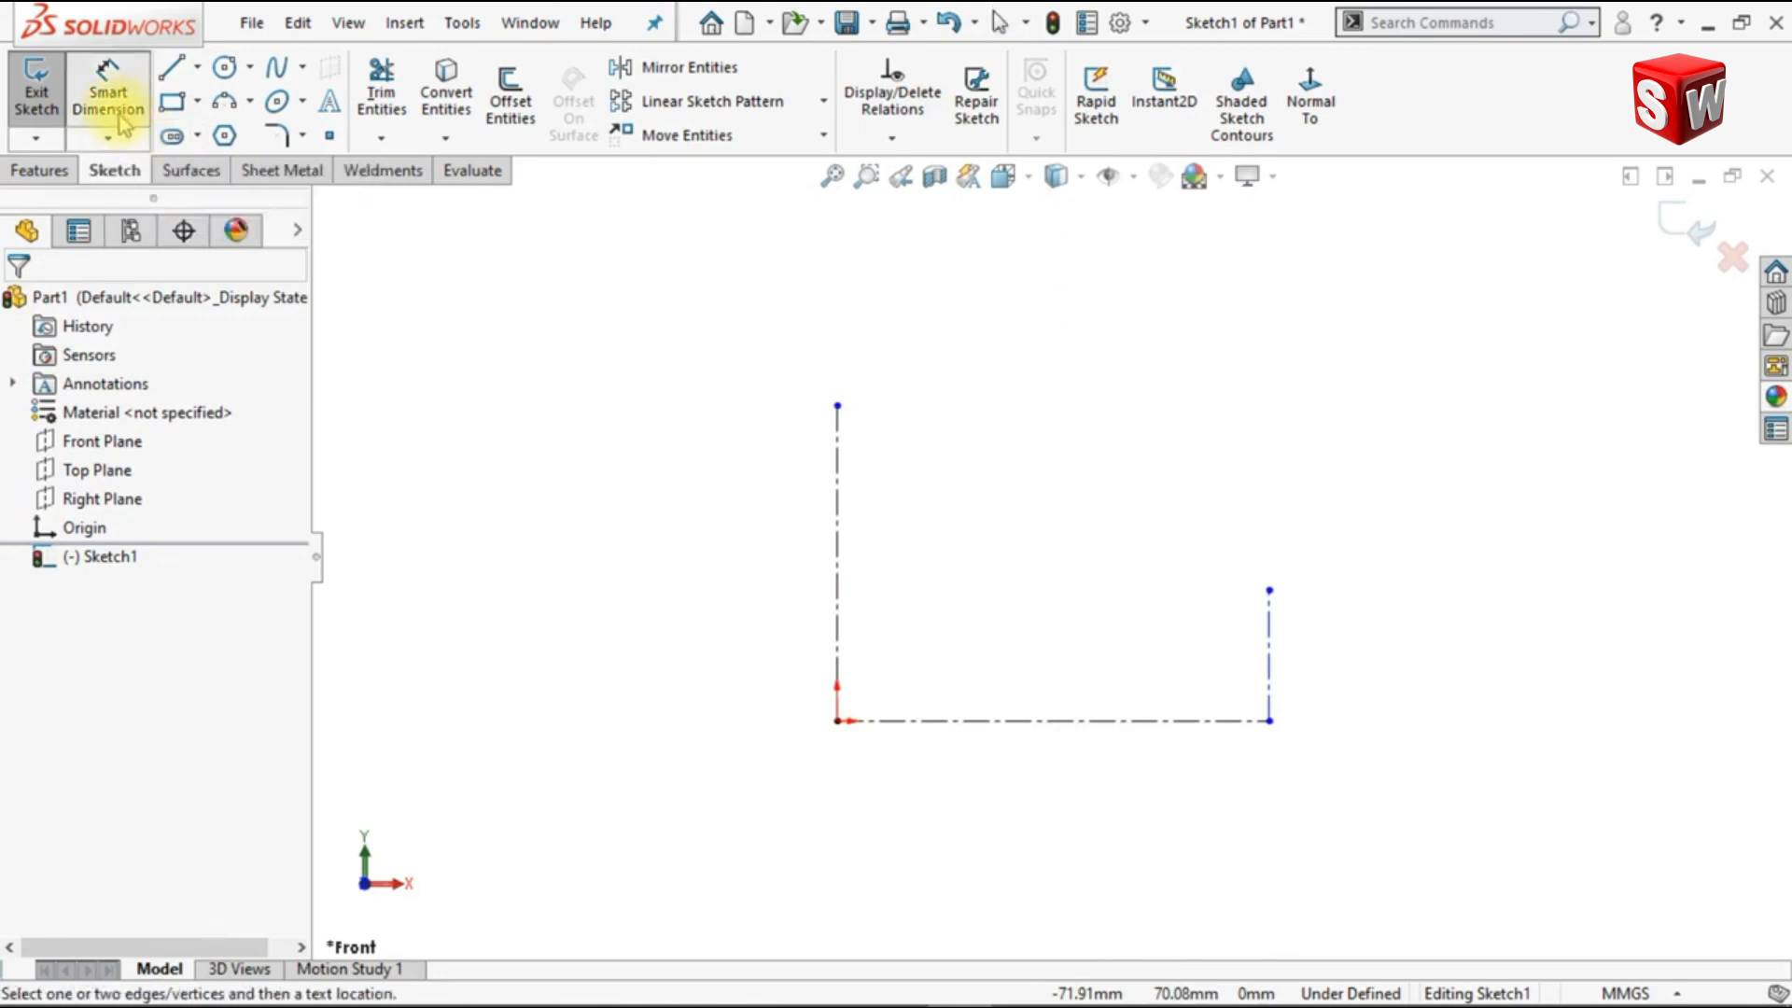
{"action": "left_click", "coordinate": [838, 501]}
{"action": "left_click", "coordinate": [1057, 566]}
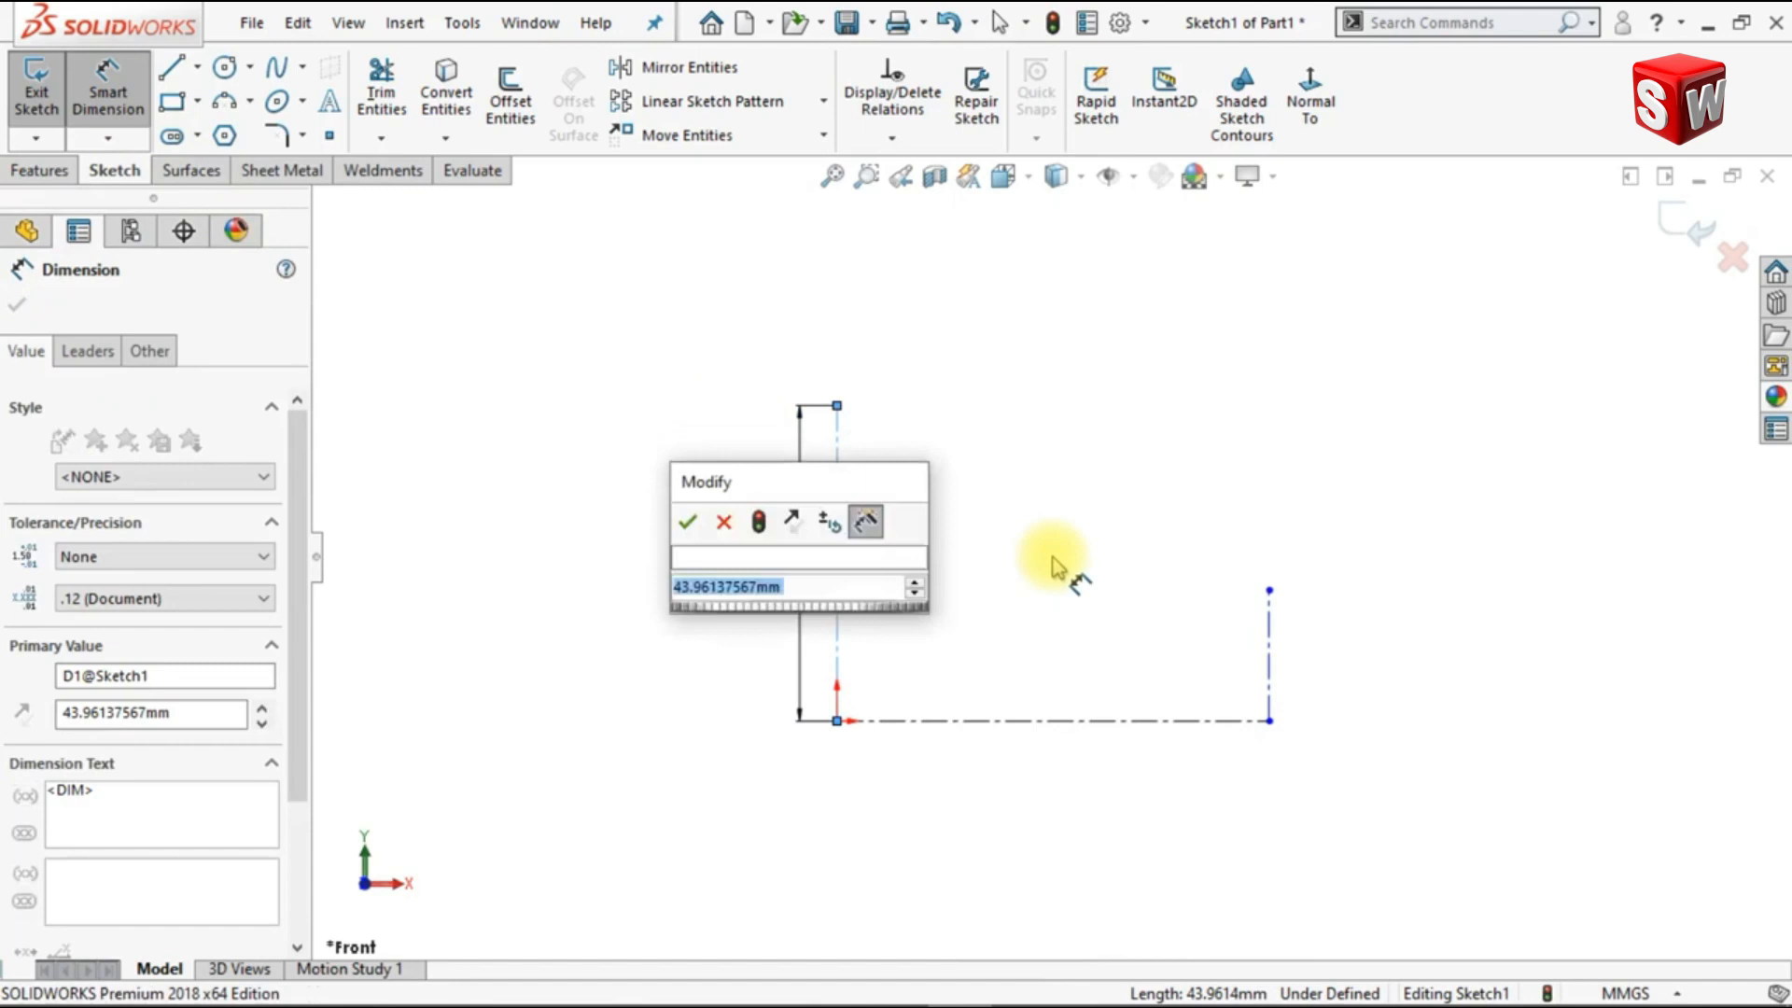
{"action": "type", "text": "20"}
{"action": "key", "text": "Return"}
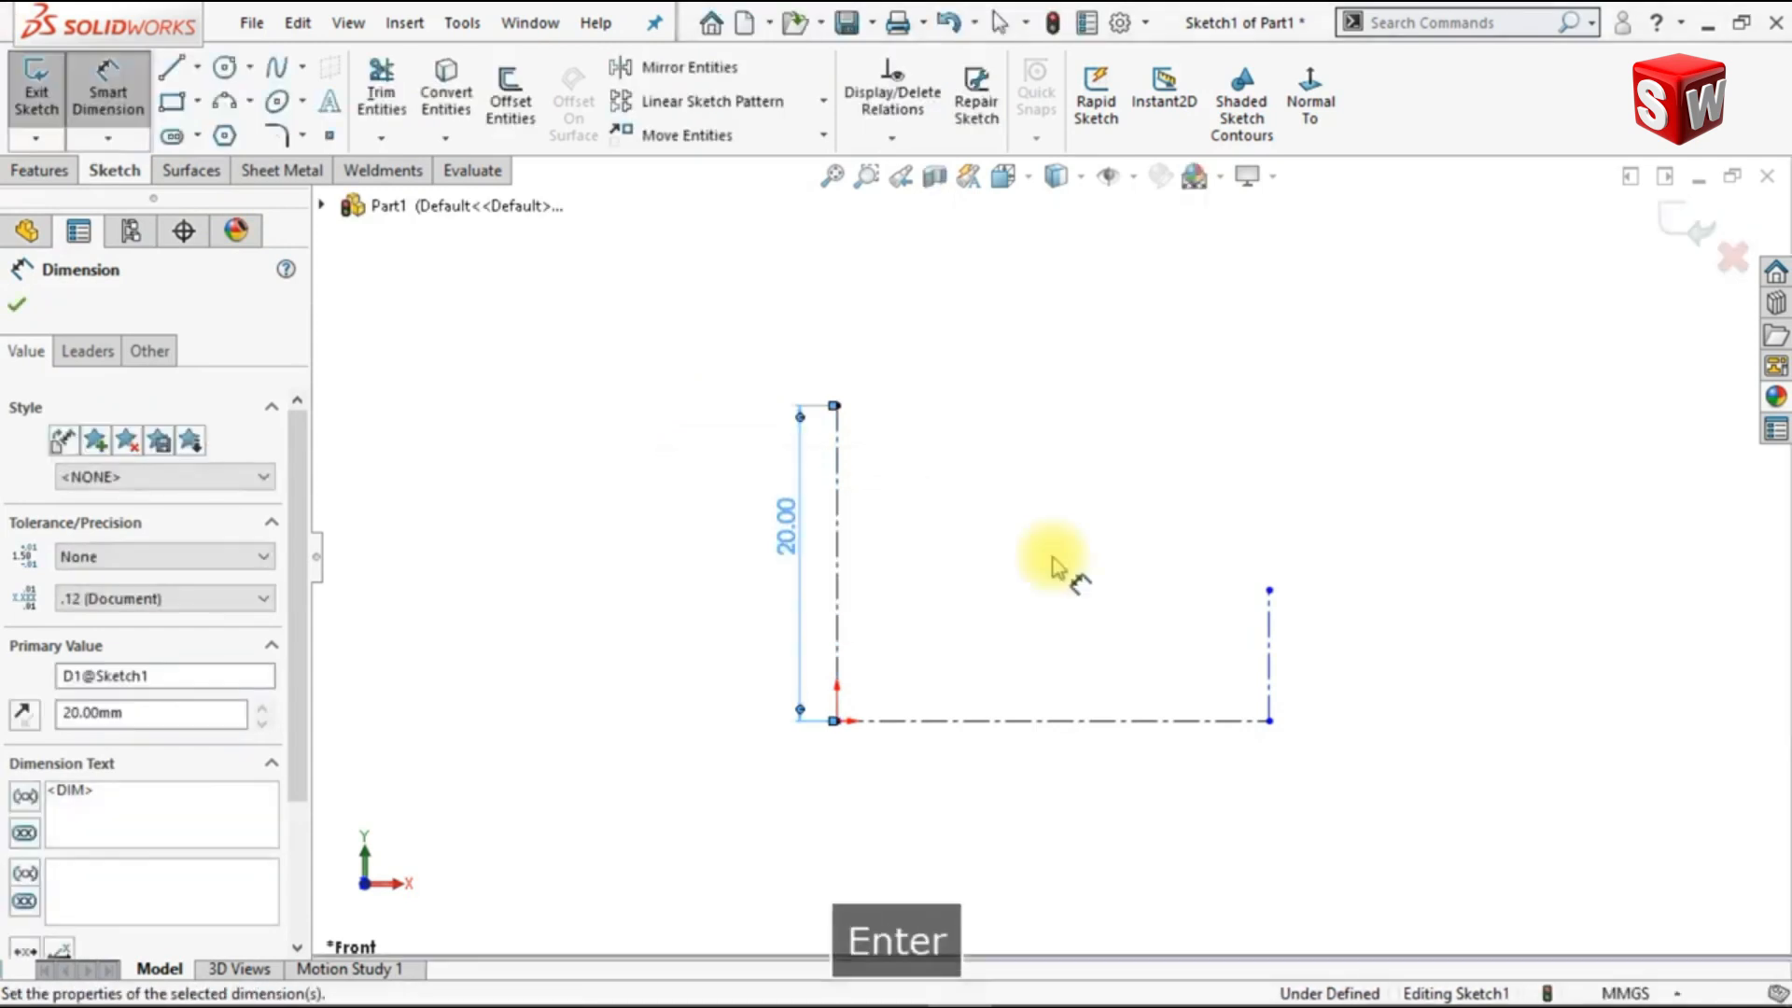
{"action": "left_click", "coordinate": [1083, 747]}
{"action": "left_click", "coordinate": [1098, 780]}
{"action": "type", "text": "40"}
{"action": "key", "text": "Return"}
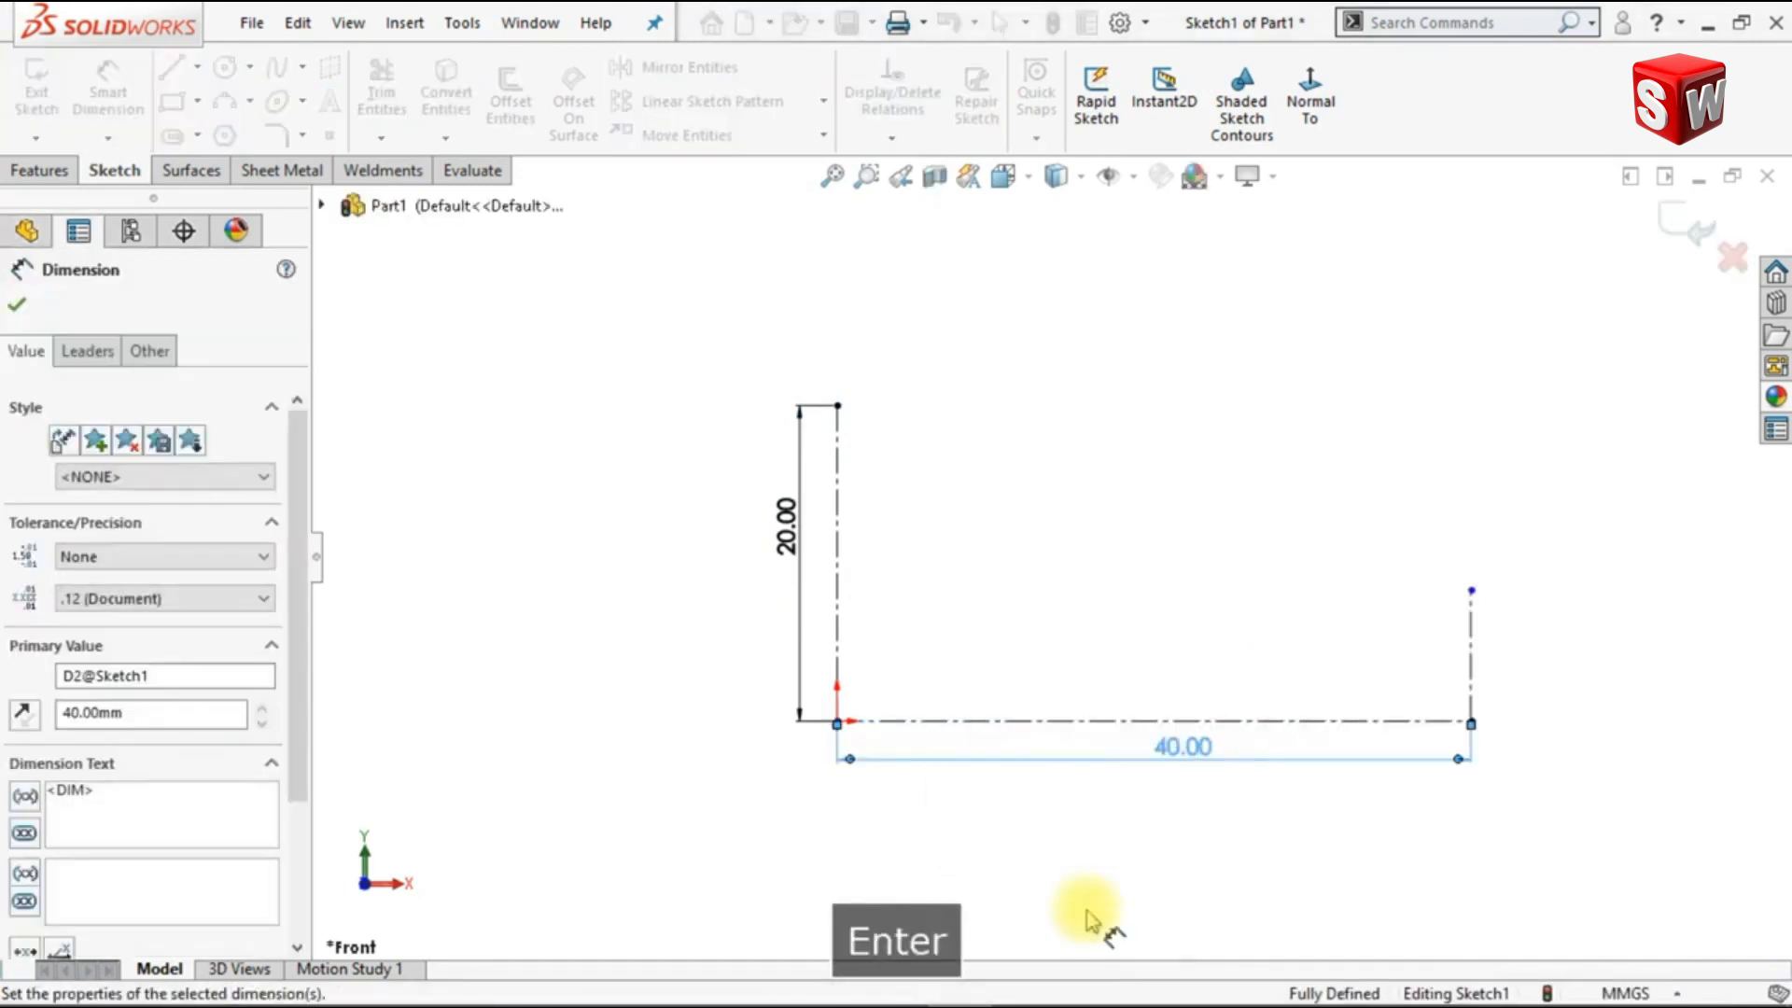
Step: Dimension the short vertical centerline at the far end of the horizontal one to 5 mm
{"action": "left_click", "coordinate": [1498, 676]}
{"action": "left_click", "coordinate": [1656, 719]}
{"action": "type", "text": "5"}
{"action": "key", "text": "Return"}
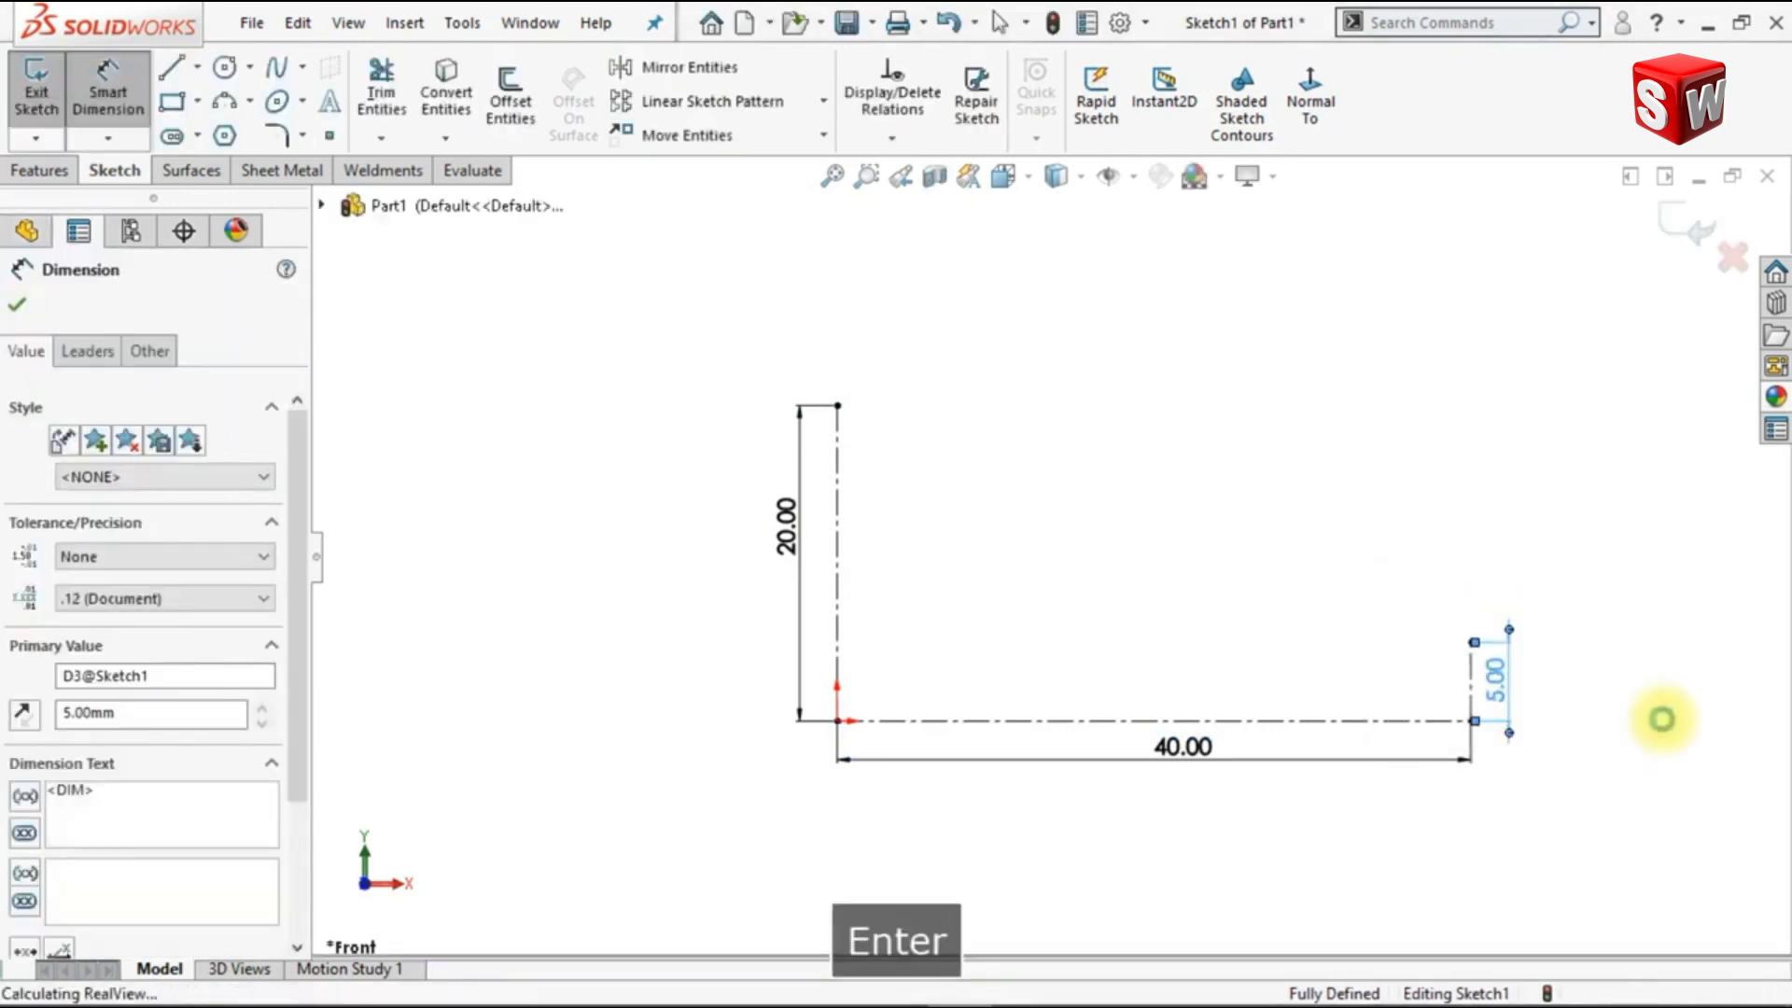
{"action": "key", "text": "Escape"}
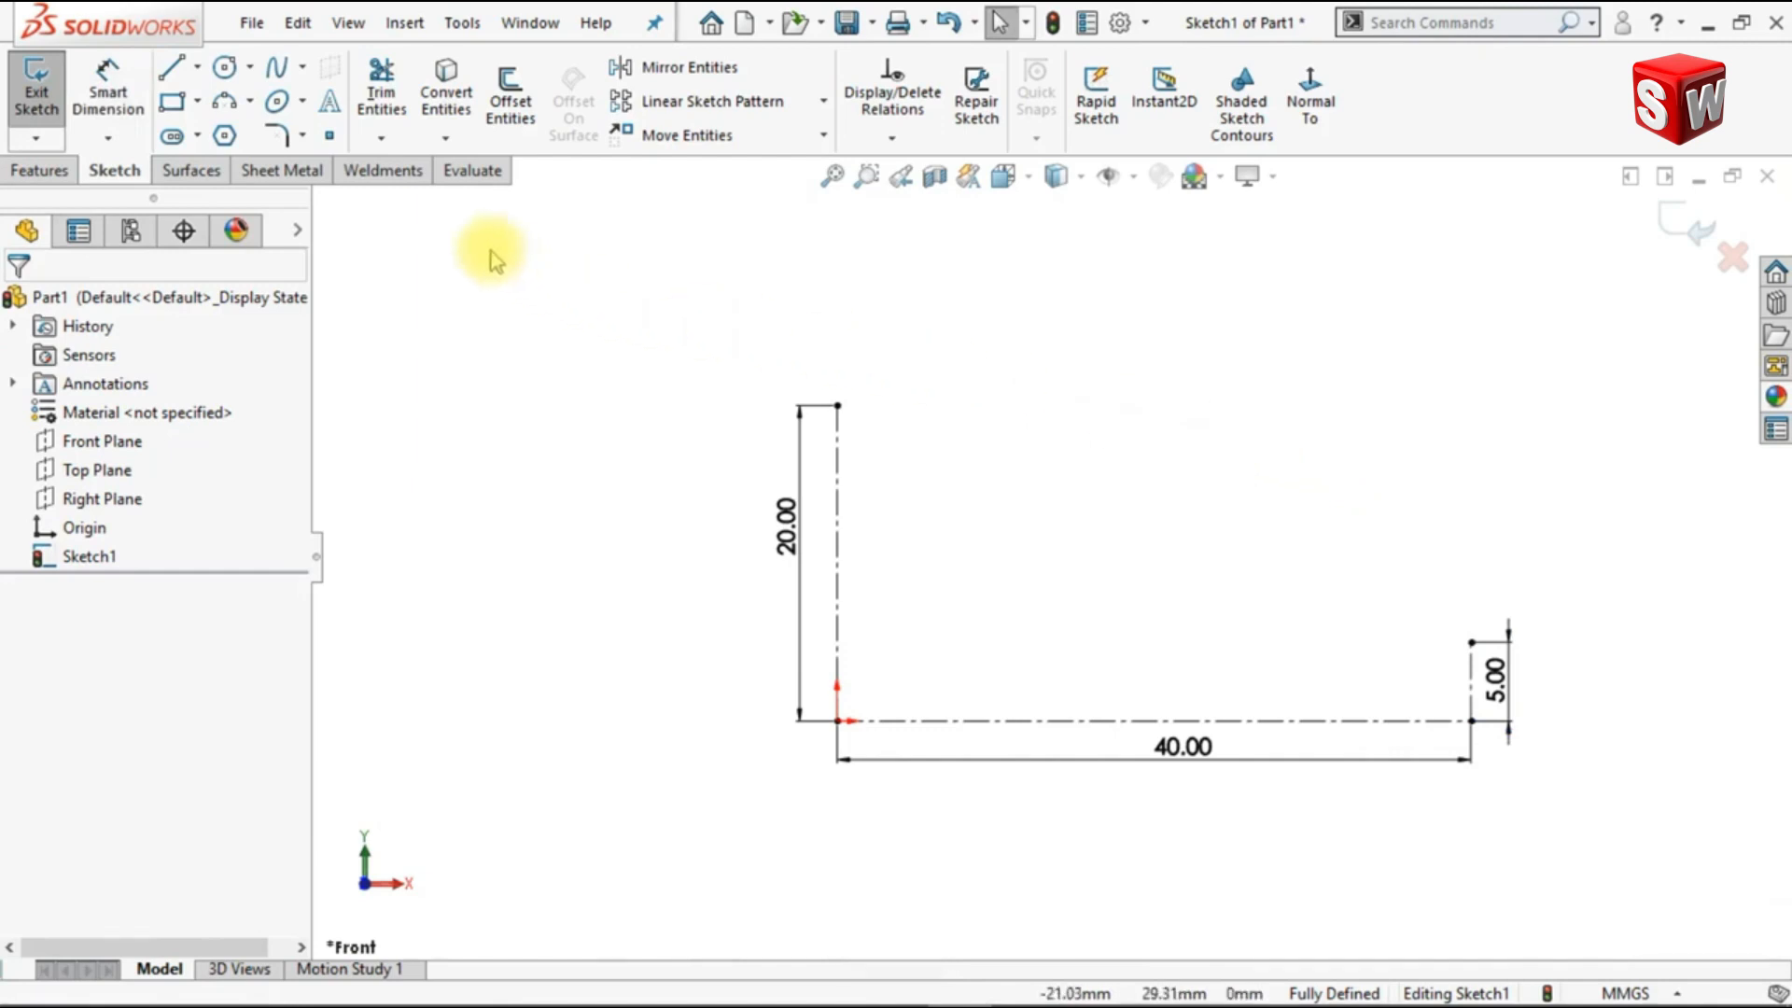
Step: Draw a Bezier style spline between the upper ends of the two vertical centerlines, with two intermediate control vertices forming an S-shape
{"action": "left_click", "coordinate": [303, 67]}
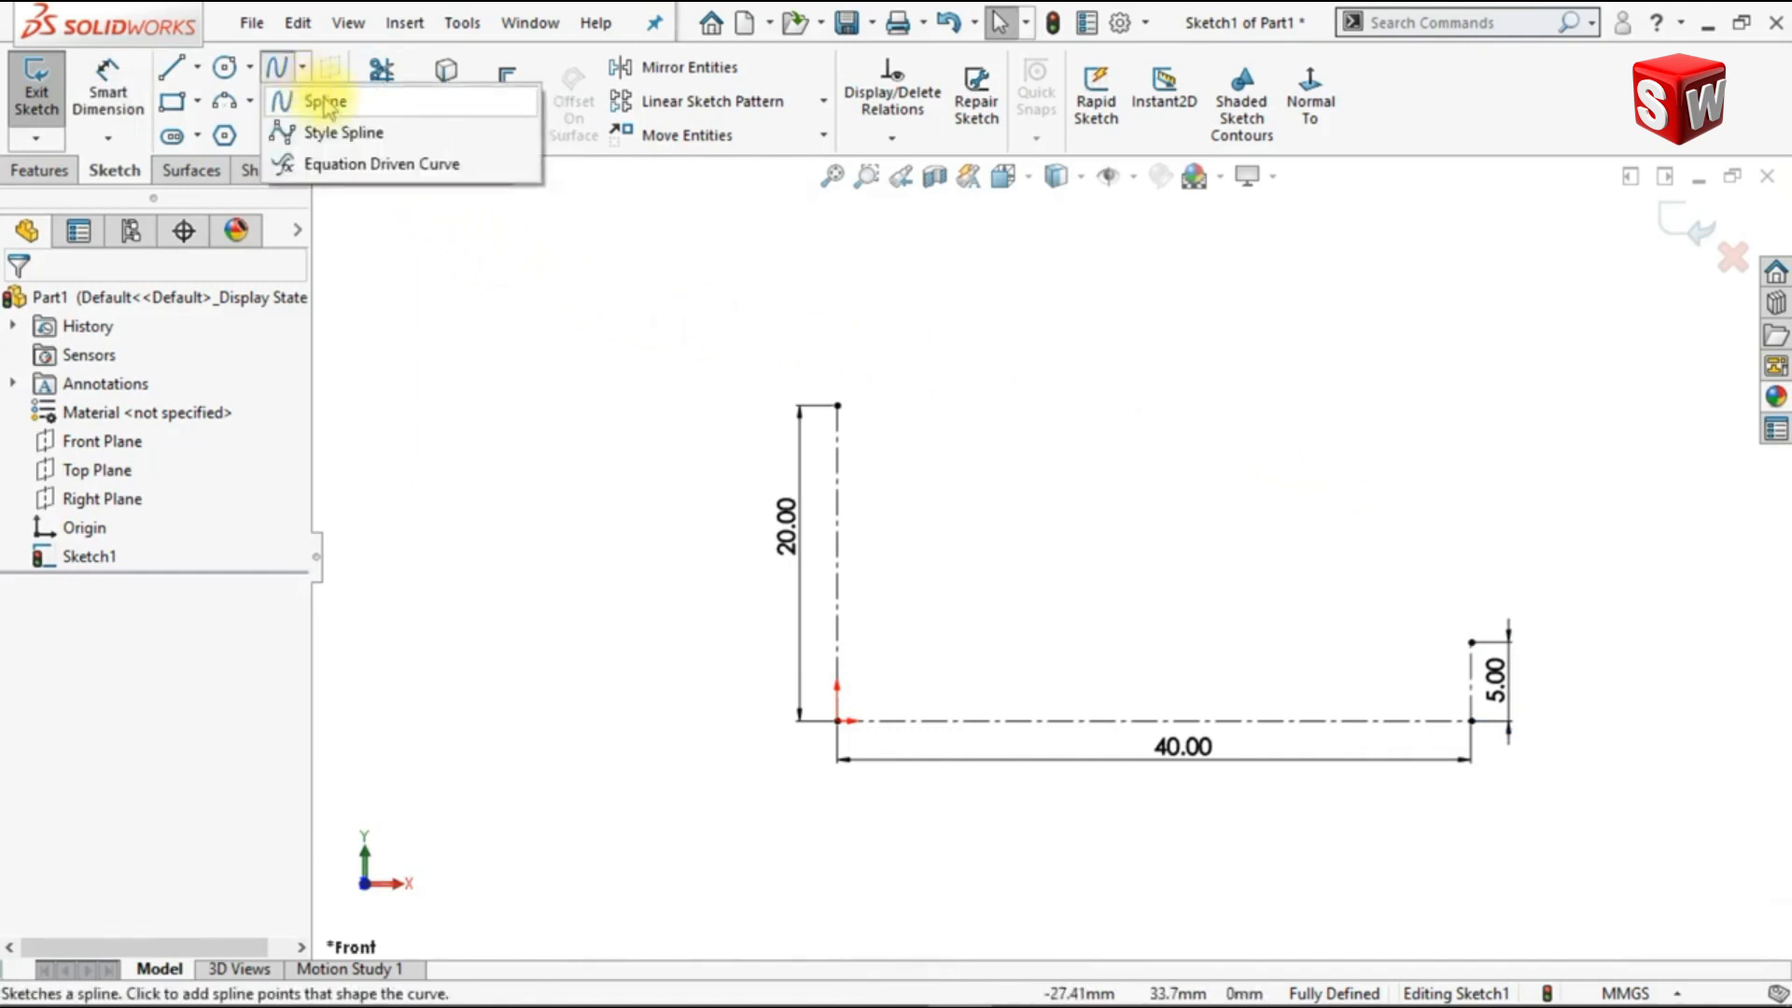
{"action": "left_click", "coordinate": [405, 142]}
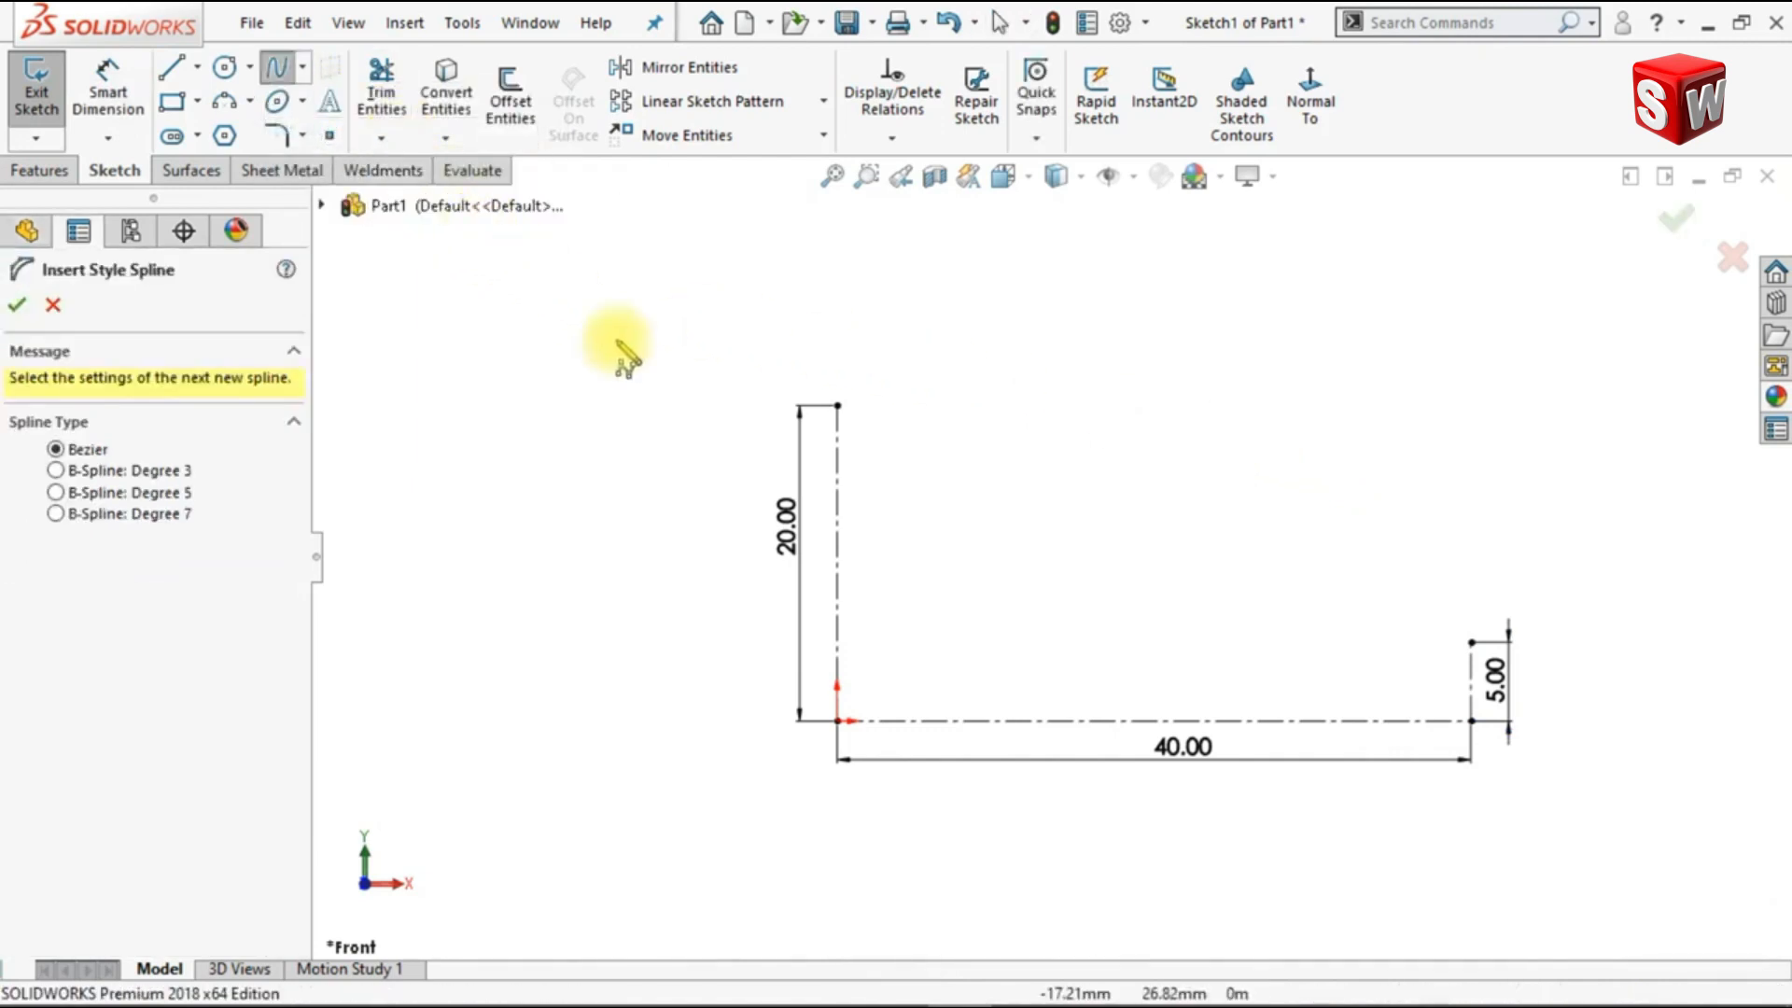
{"action": "left_click", "coordinate": [837, 405]}
{"action": "left_click", "coordinate": [1020, 395]}
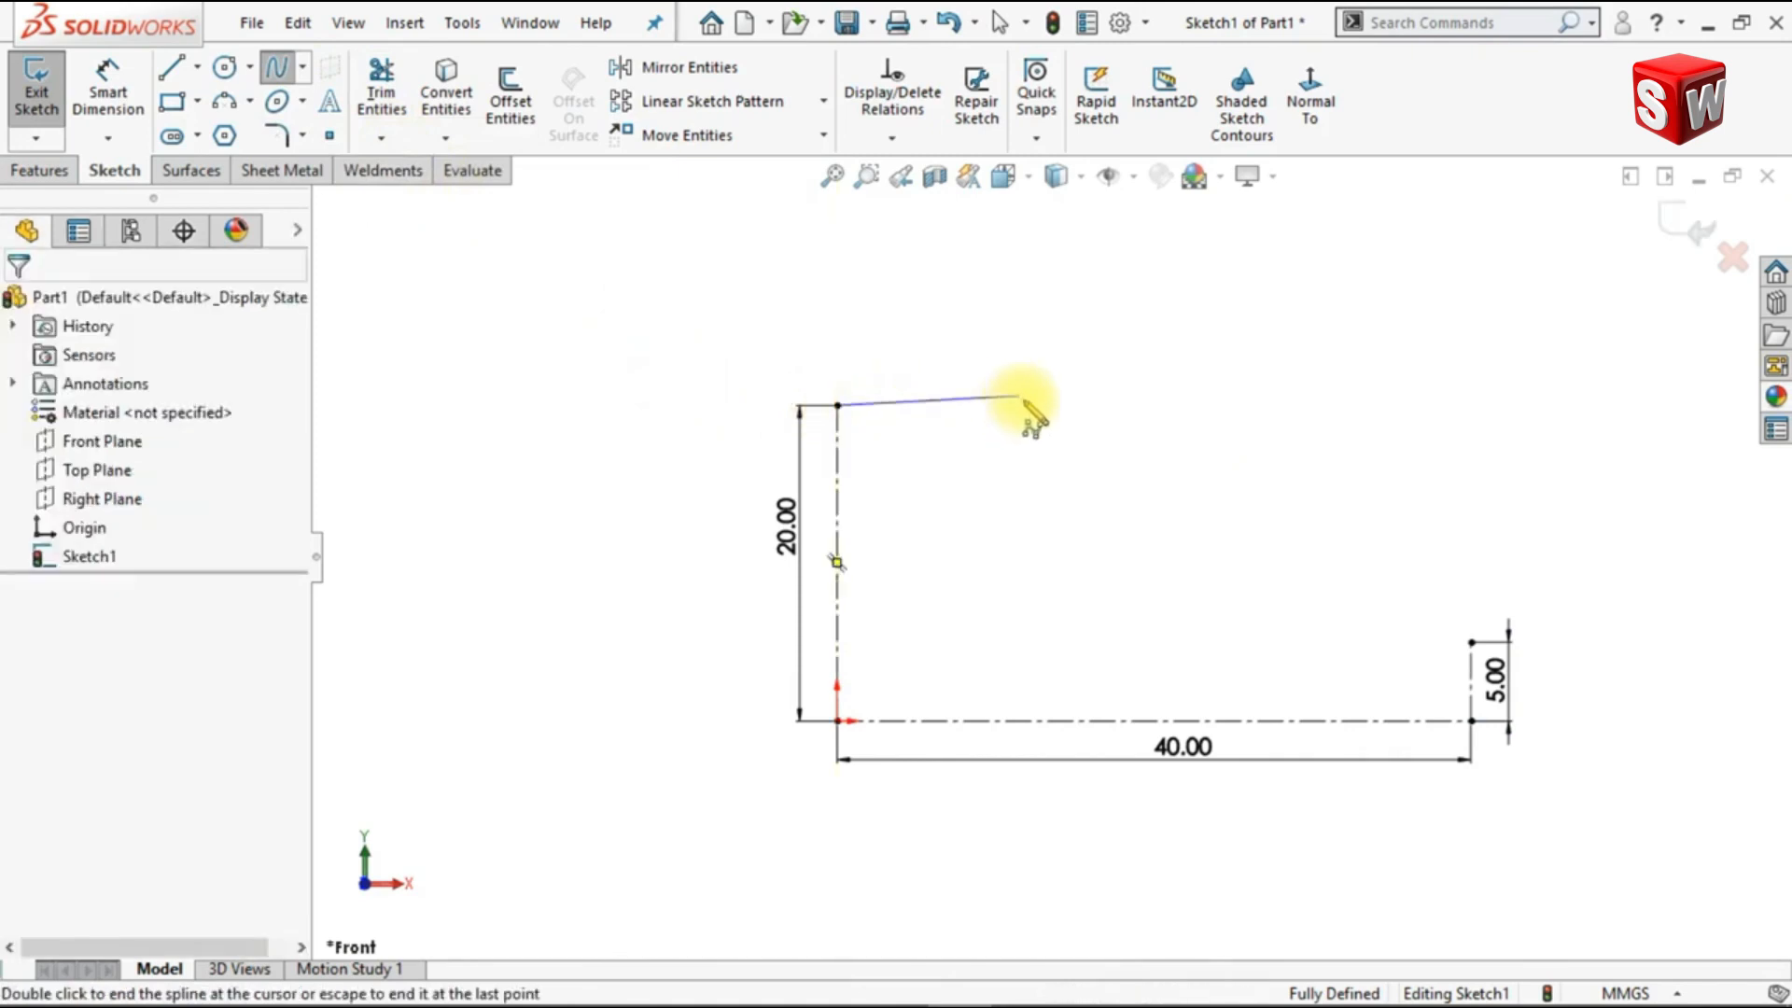
{"action": "left_click", "coordinate": [1225, 586]}
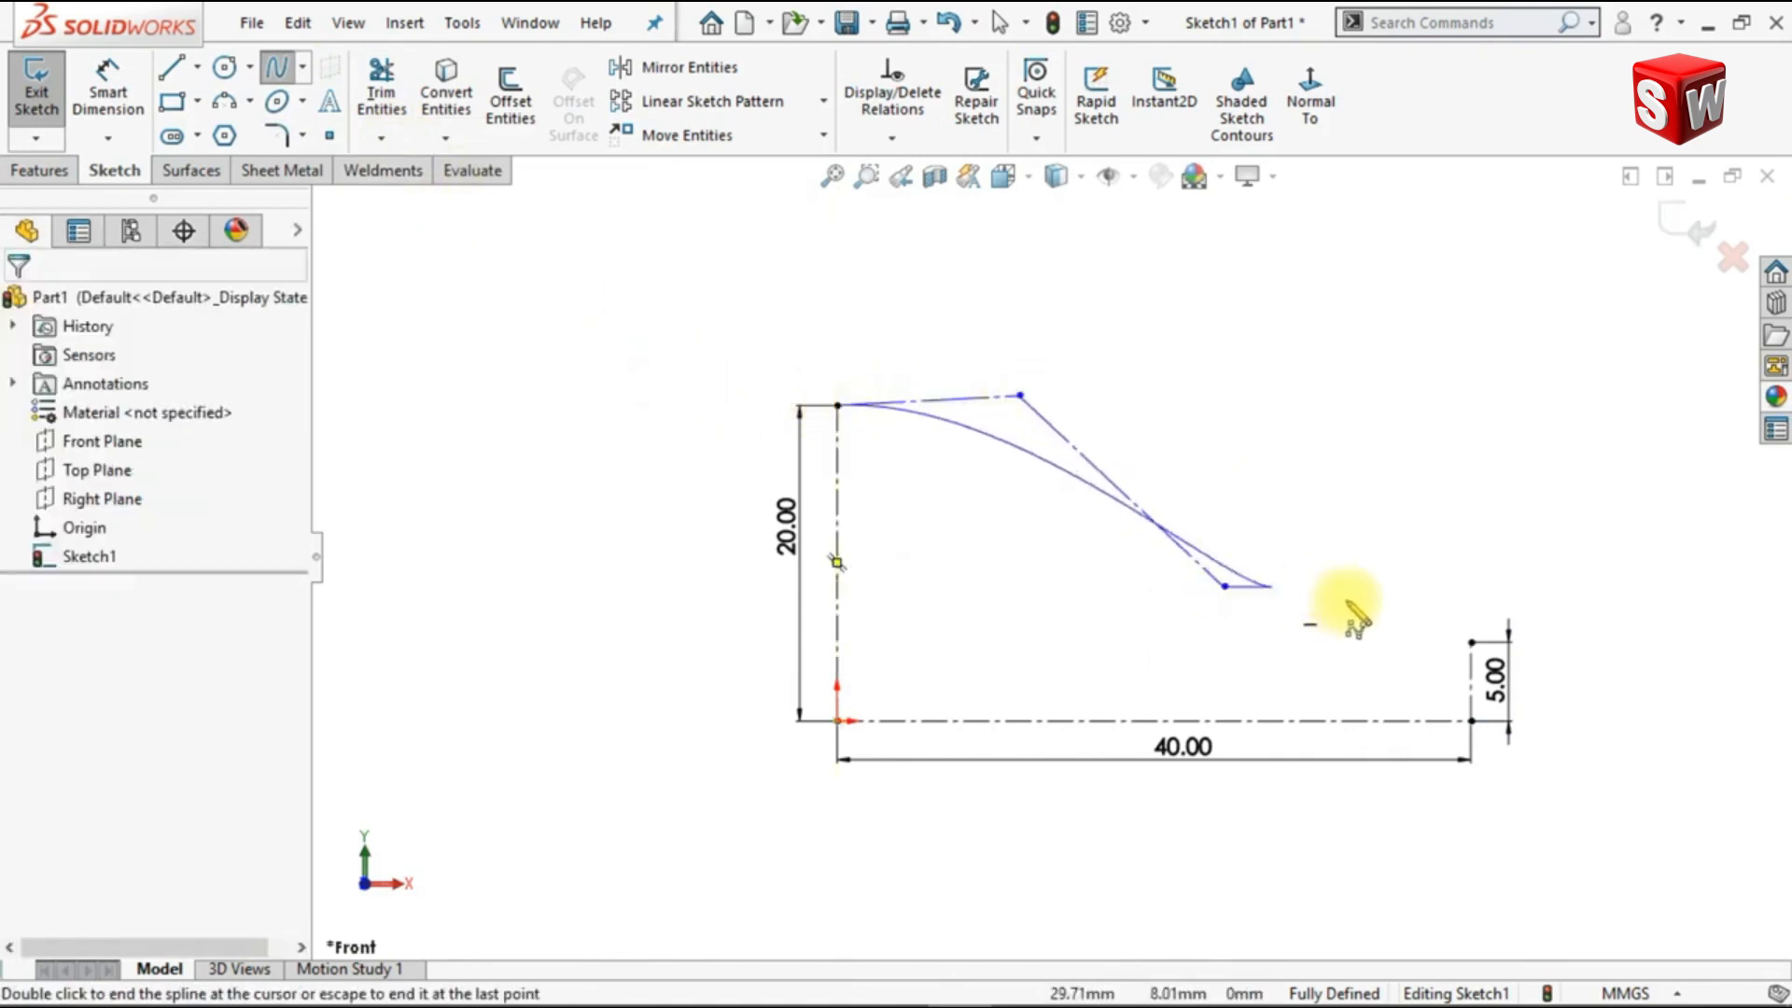
{"action": "left_click", "coordinate": [1471, 642]}
{"action": "key", "text": "Escape"}
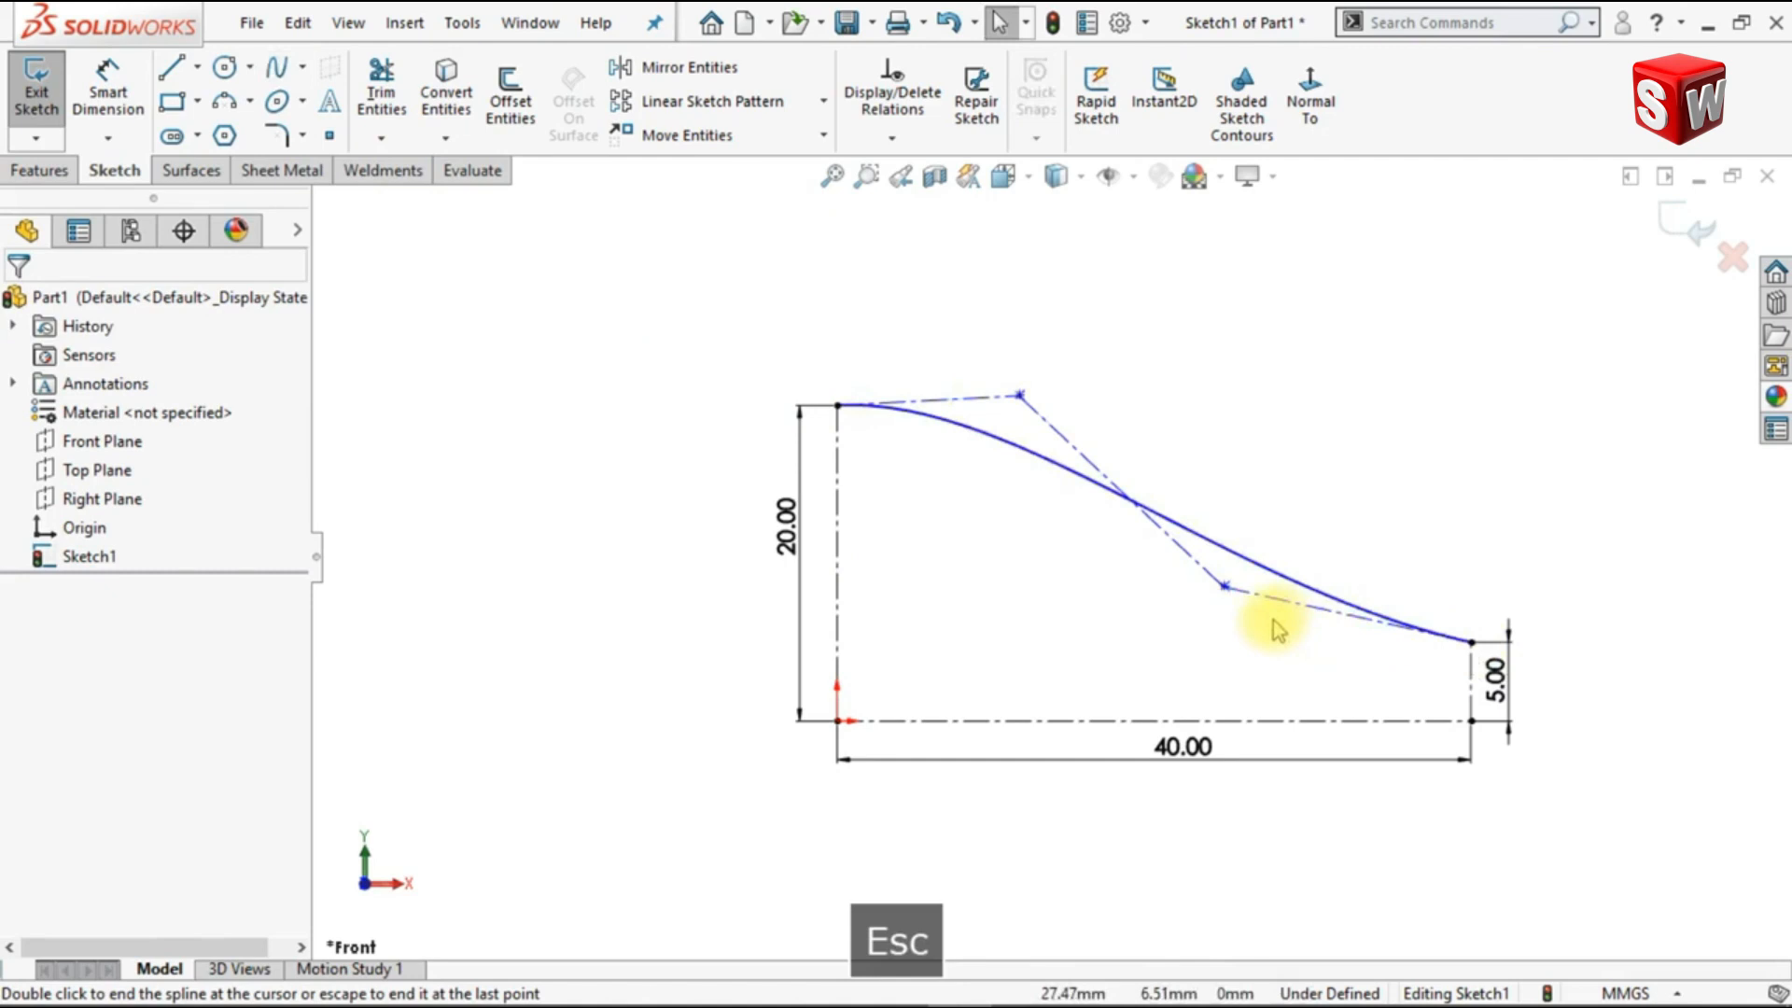
Step: Make the first and last control polygon lines of the style spline horizontal
{"action": "left_click", "coordinate": [972, 399], "text": "ctrl"}
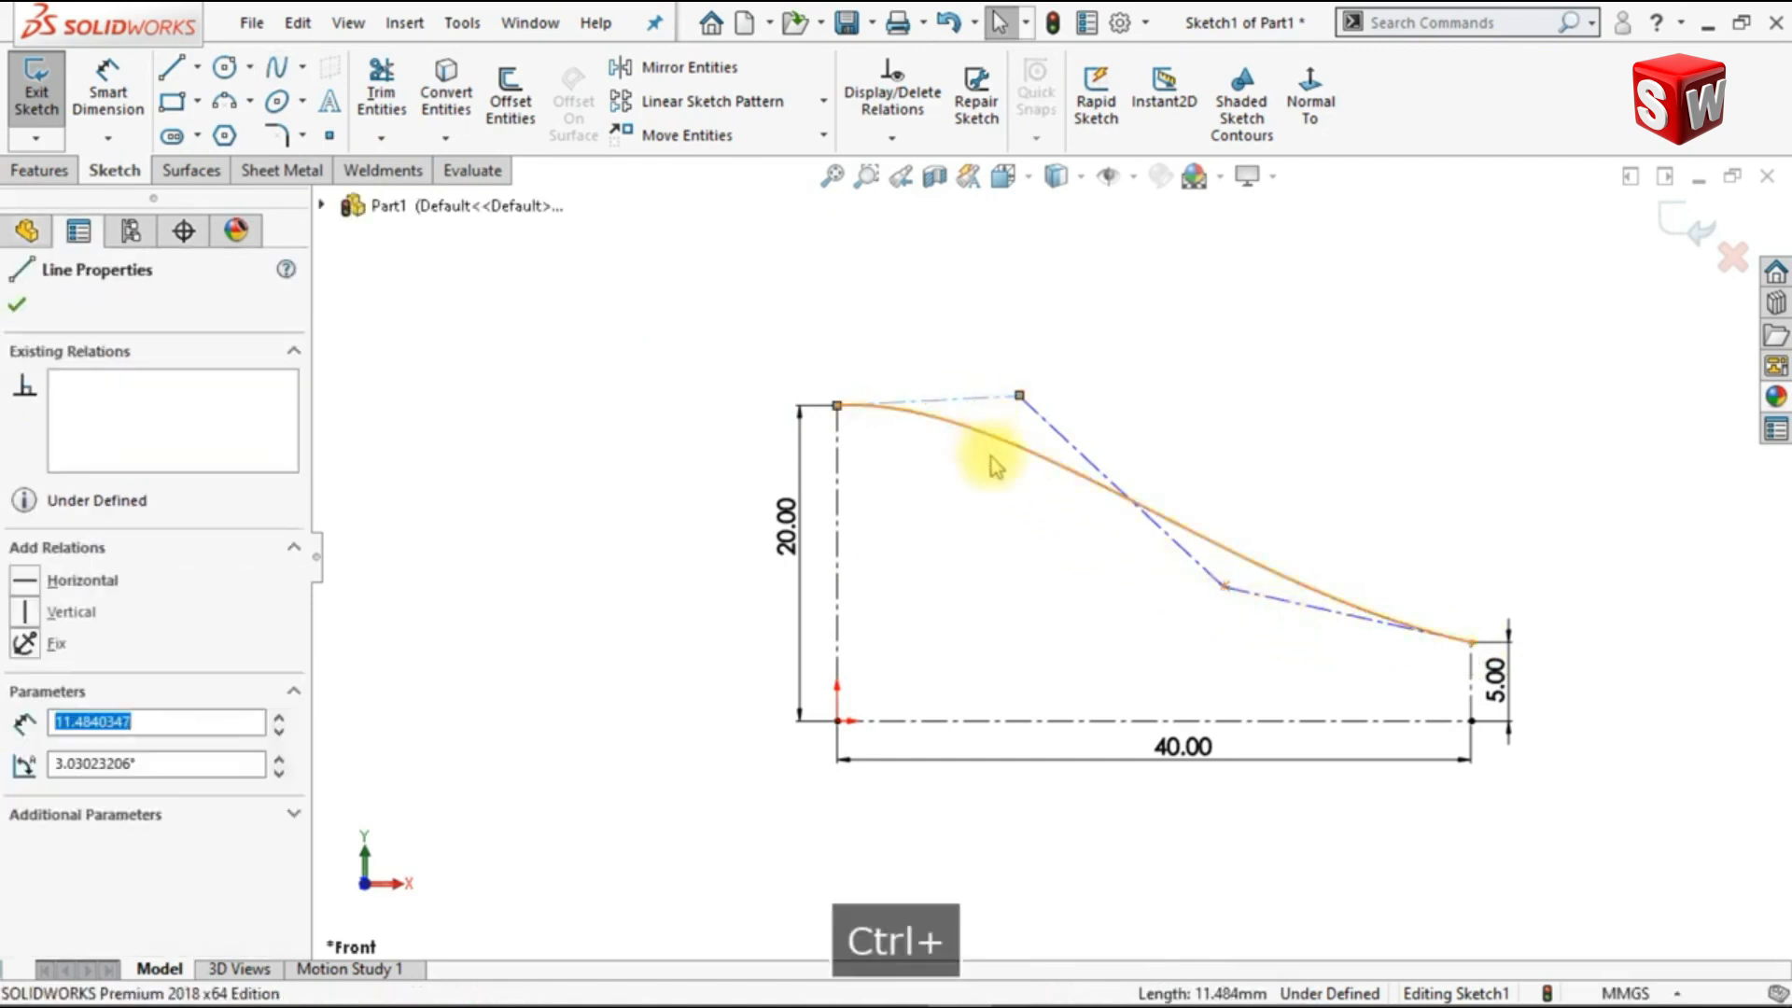
{"action": "left_click", "coordinate": [1282, 612], "text": "ctrl"}
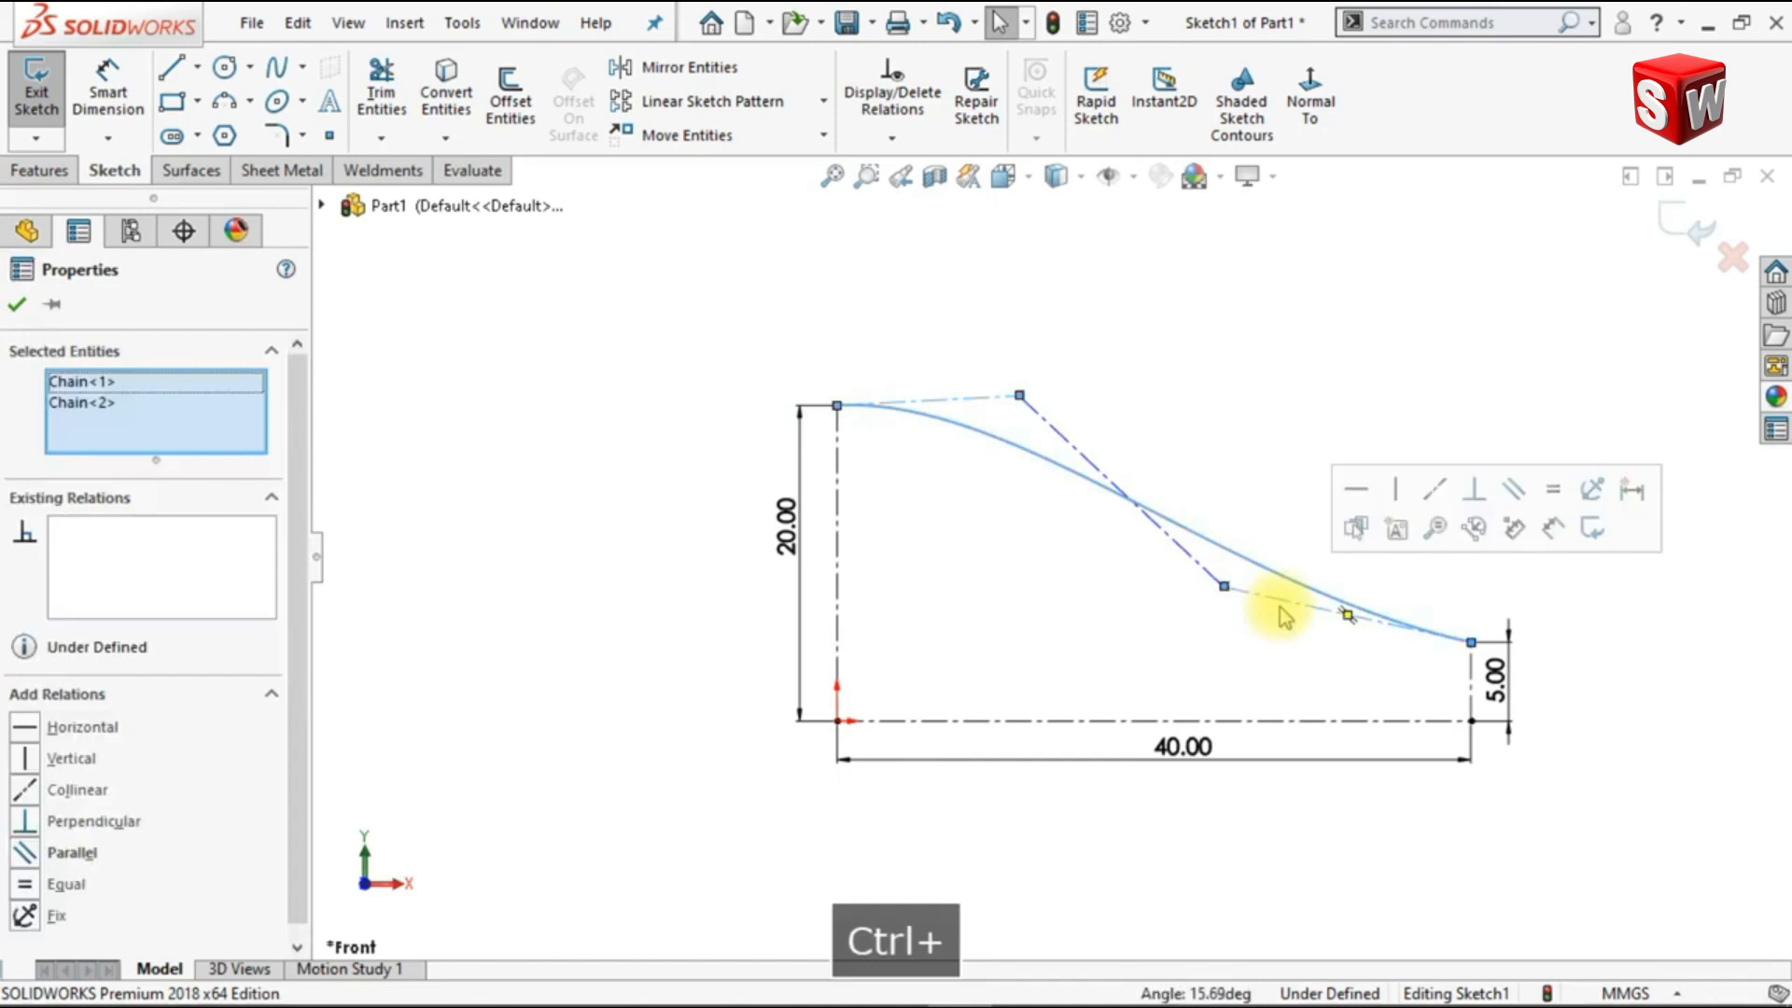
{"action": "left_click", "coordinate": [1349, 504]}
{"action": "left_click", "coordinate": [1232, 462]}
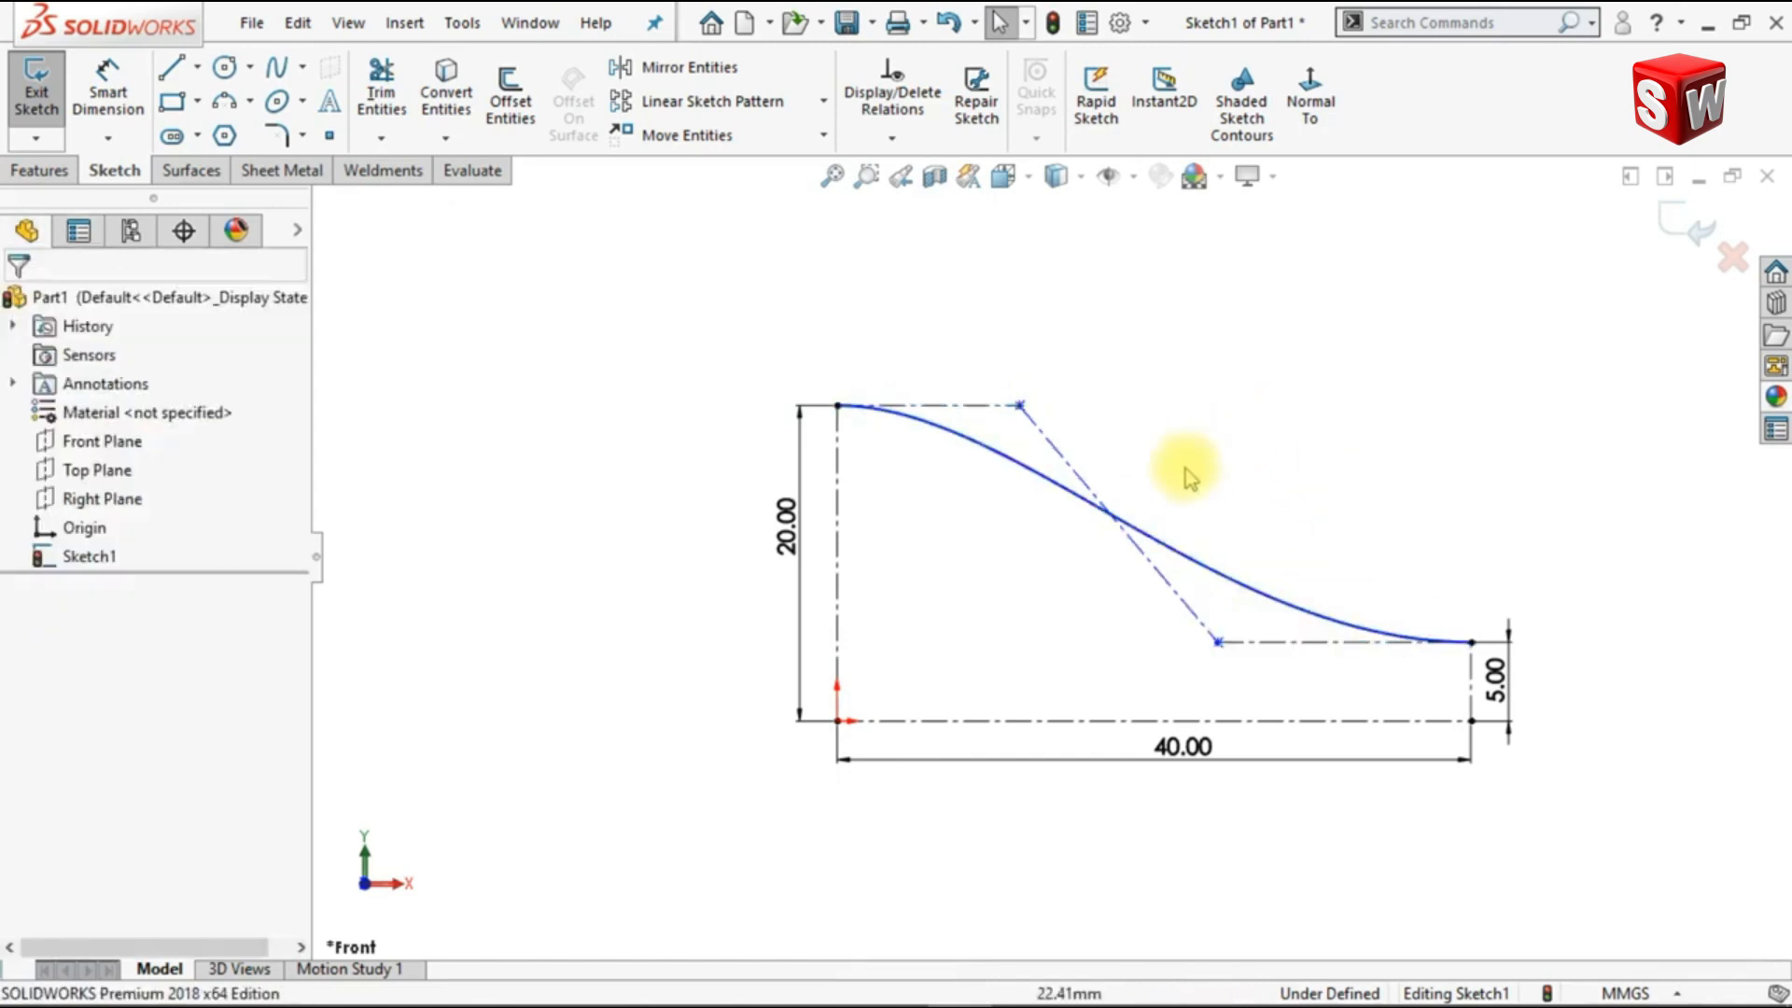
Step: Add an equal relation between the three control polygon lines of the style spline
{"action": "left_click", "coordinate": [1045, 437], "text": "ctrl"}
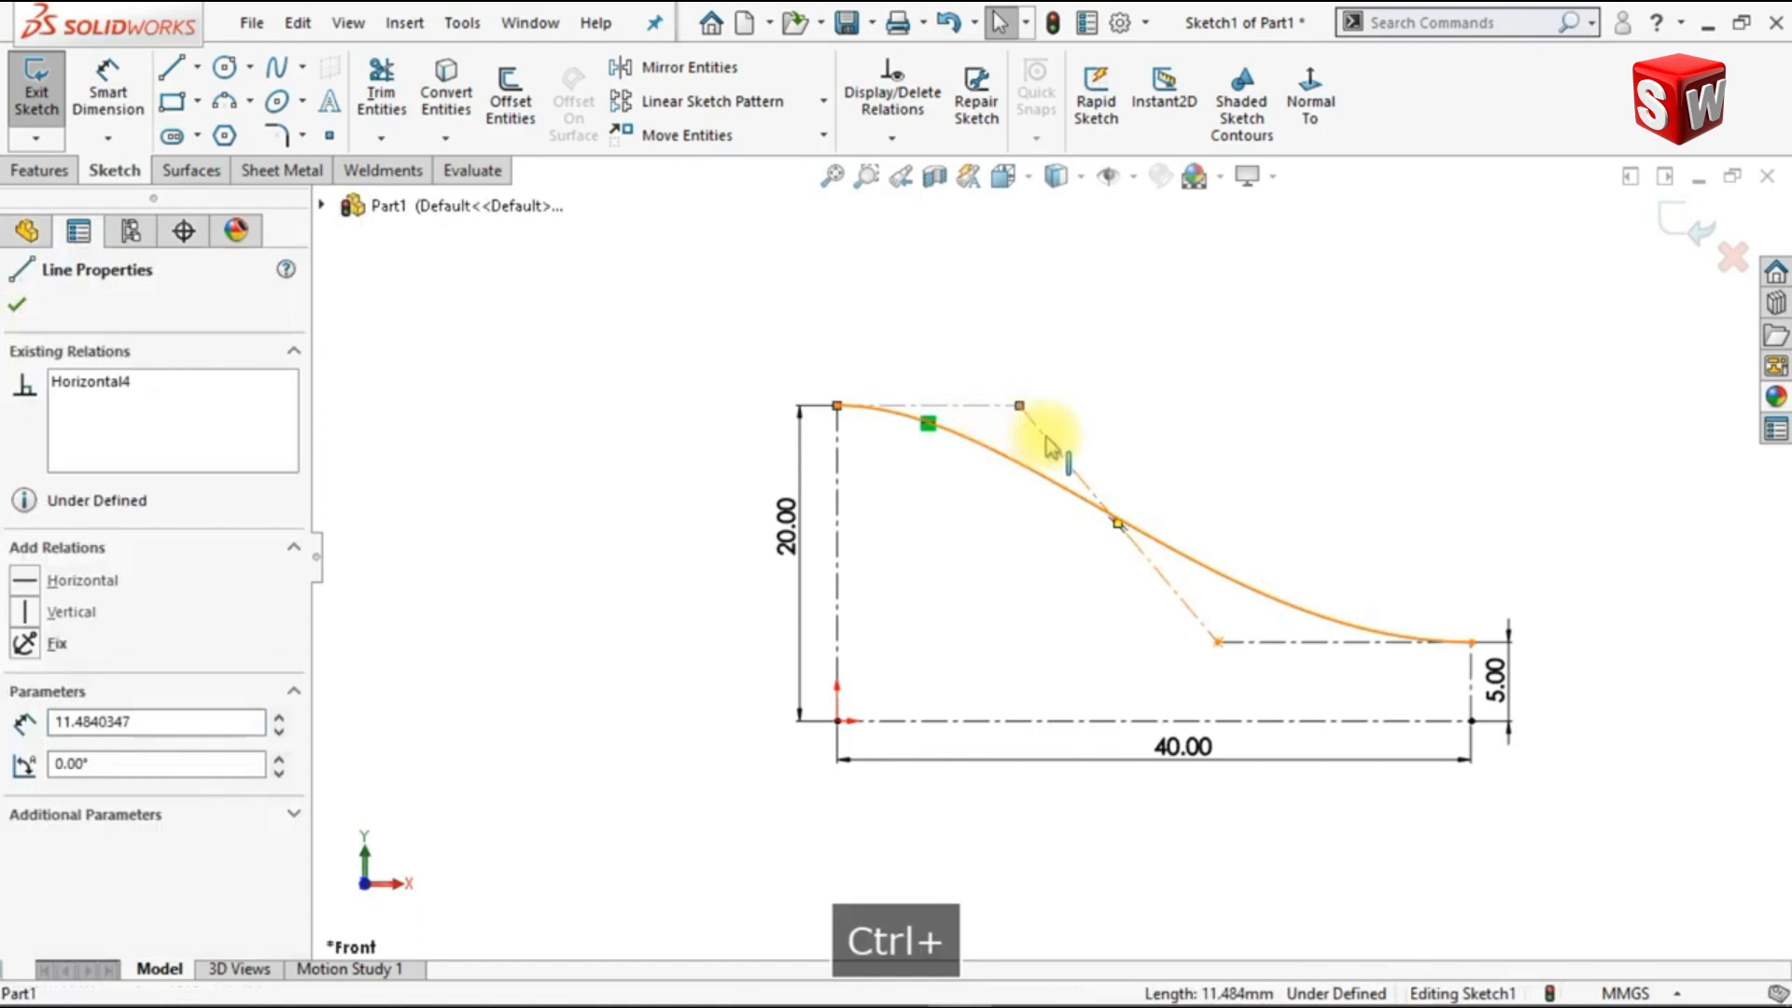
{"action": "left_click", "coordinate": [1200, 646], "text": "ctrl"}
{"action": "left_click", "coordinate": [1274, 646], "text": "ctrl"}
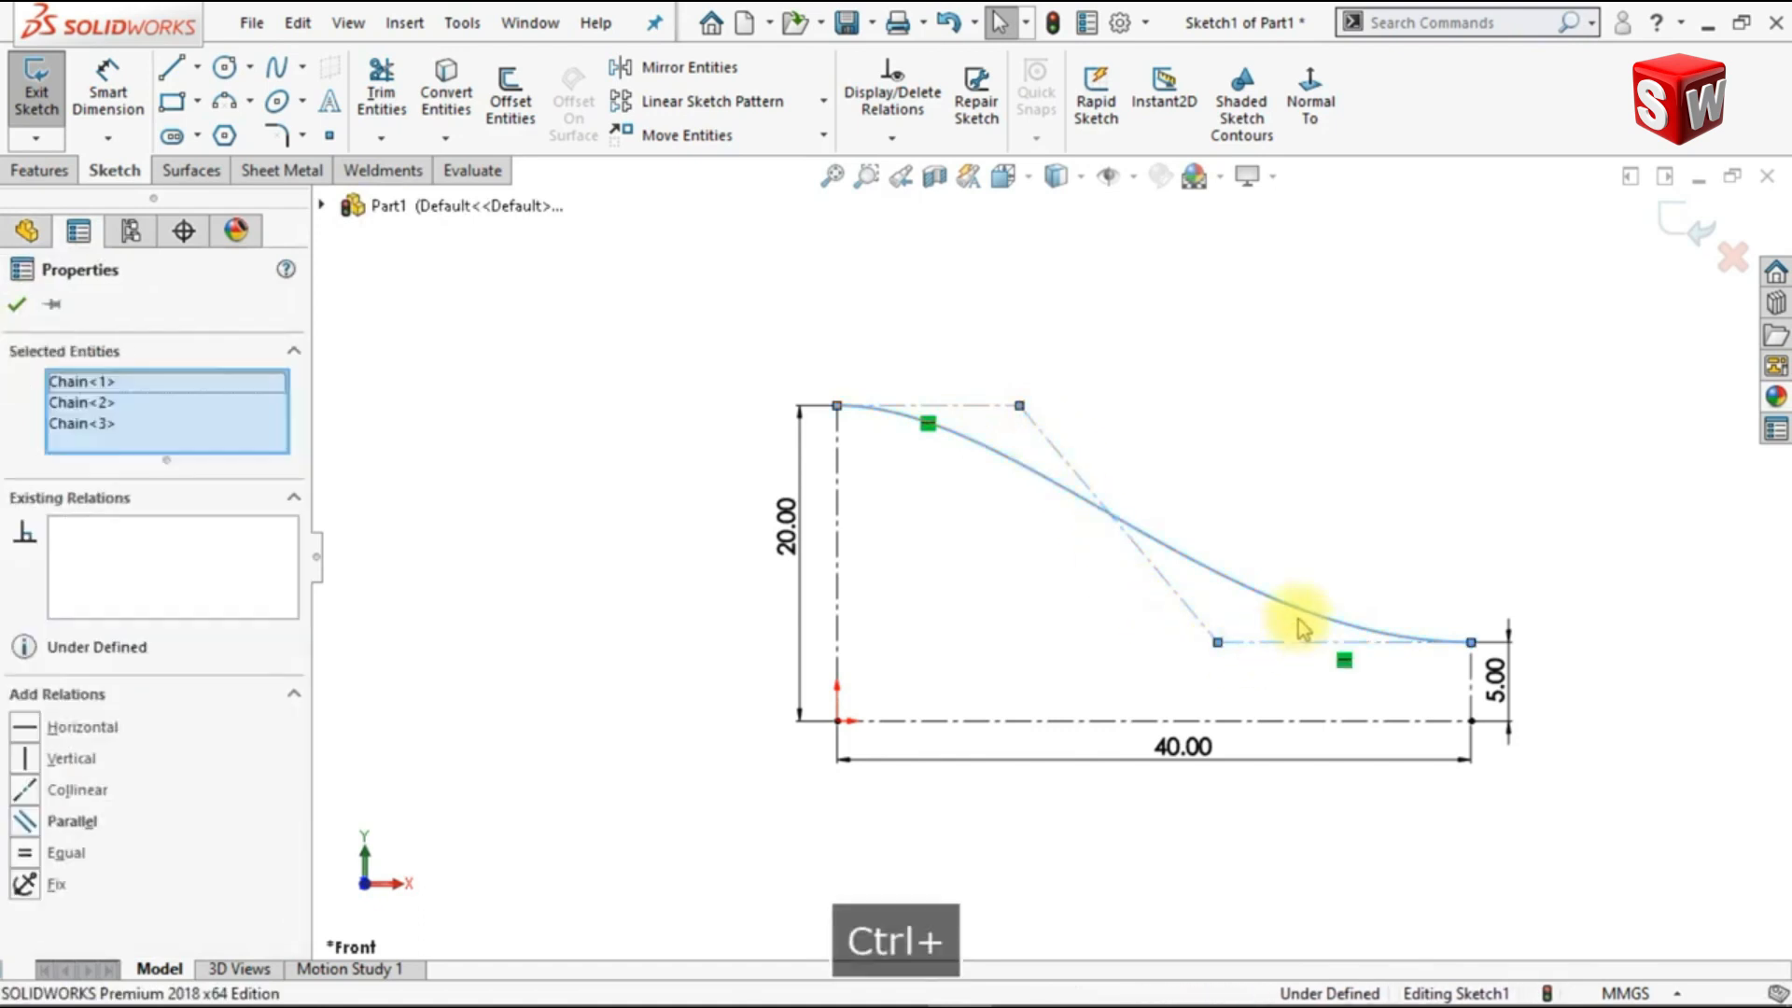
{"action": "left_click", "coordinate": [1494, 529]}
{"action": "left_click", "coordinate": [1389, 424]}
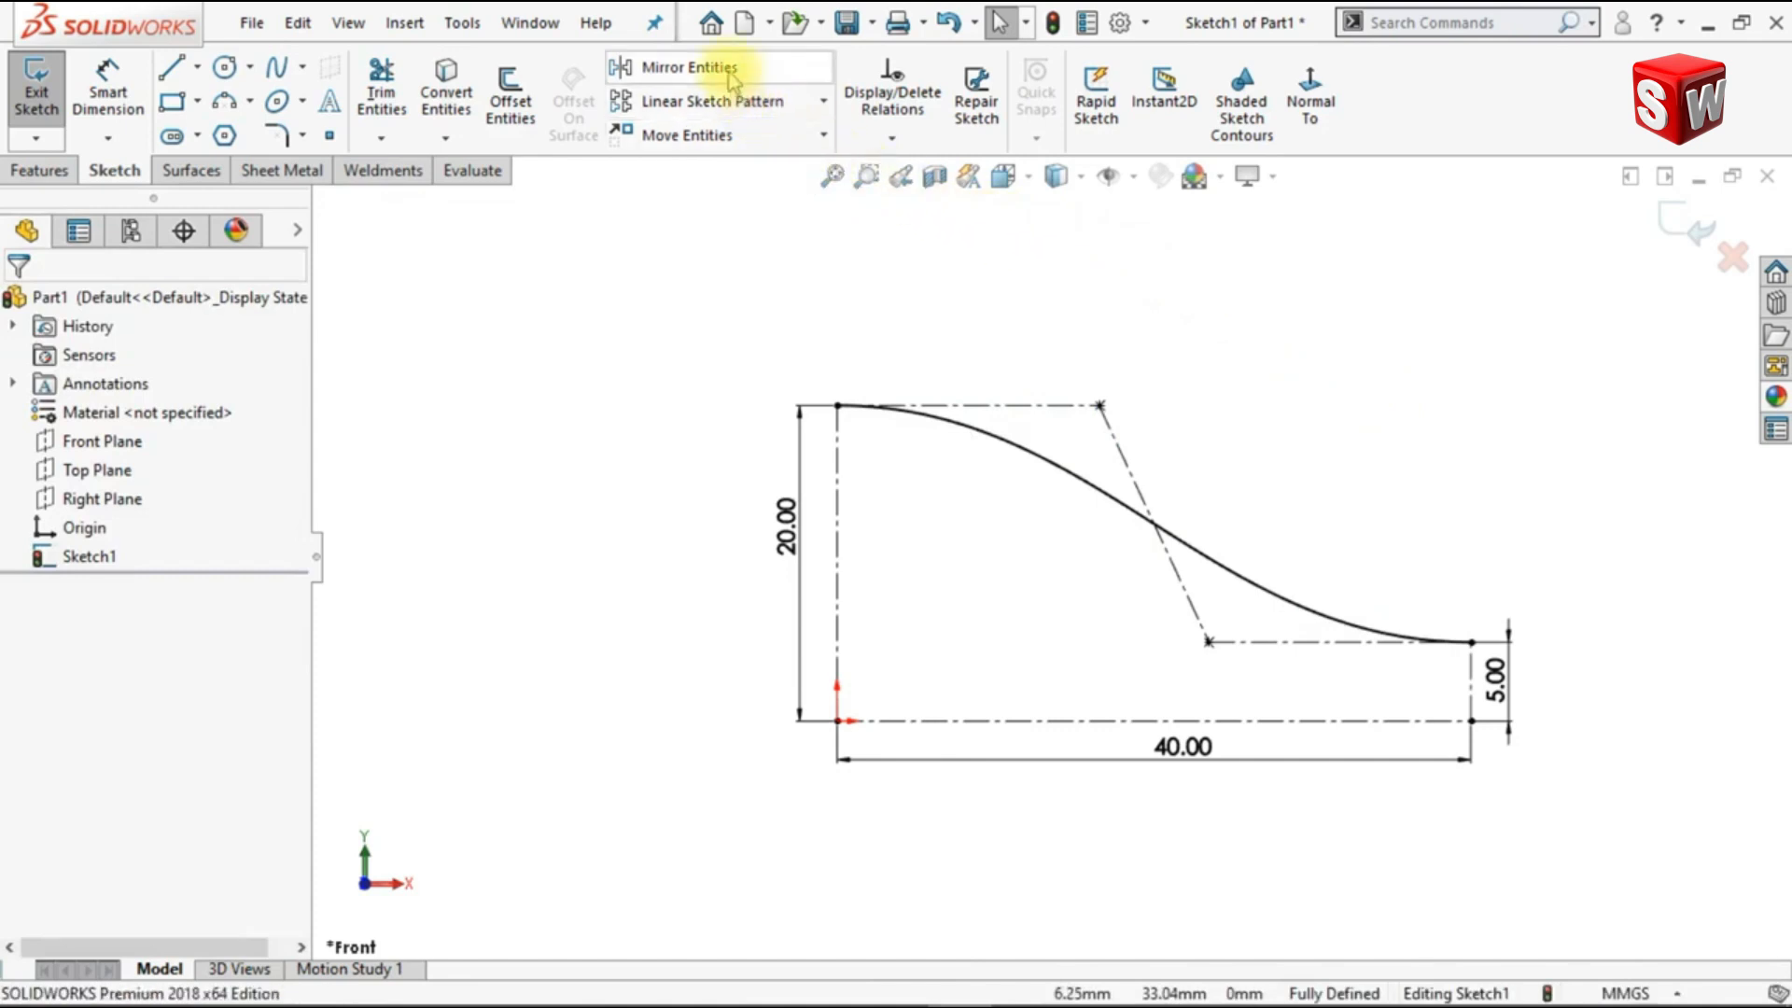
Step: Mirror a copy of the style spline about the horizontal 40 mm centerline and exit the sketch
{"action": "left_click", "coordinate": [691, 68]}
{"action": "left_click", "coordinate": [991, 446]}
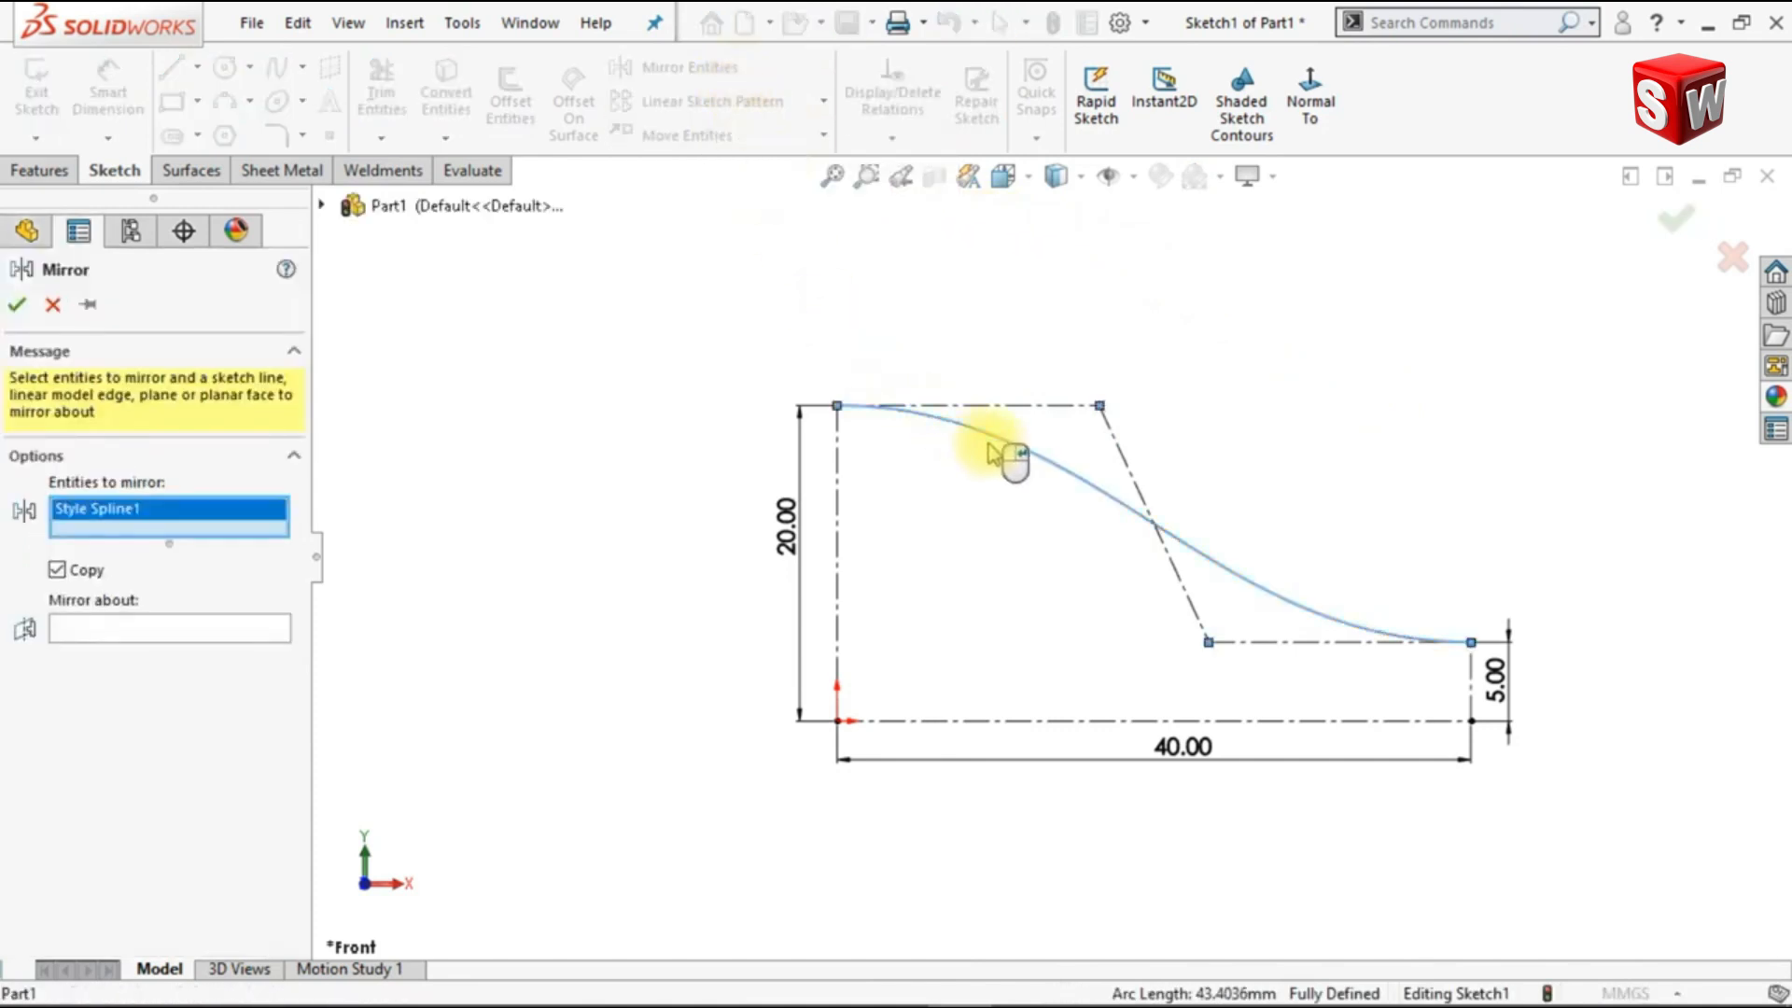
{"action": "left_click", "coordinate": [275, 643]}
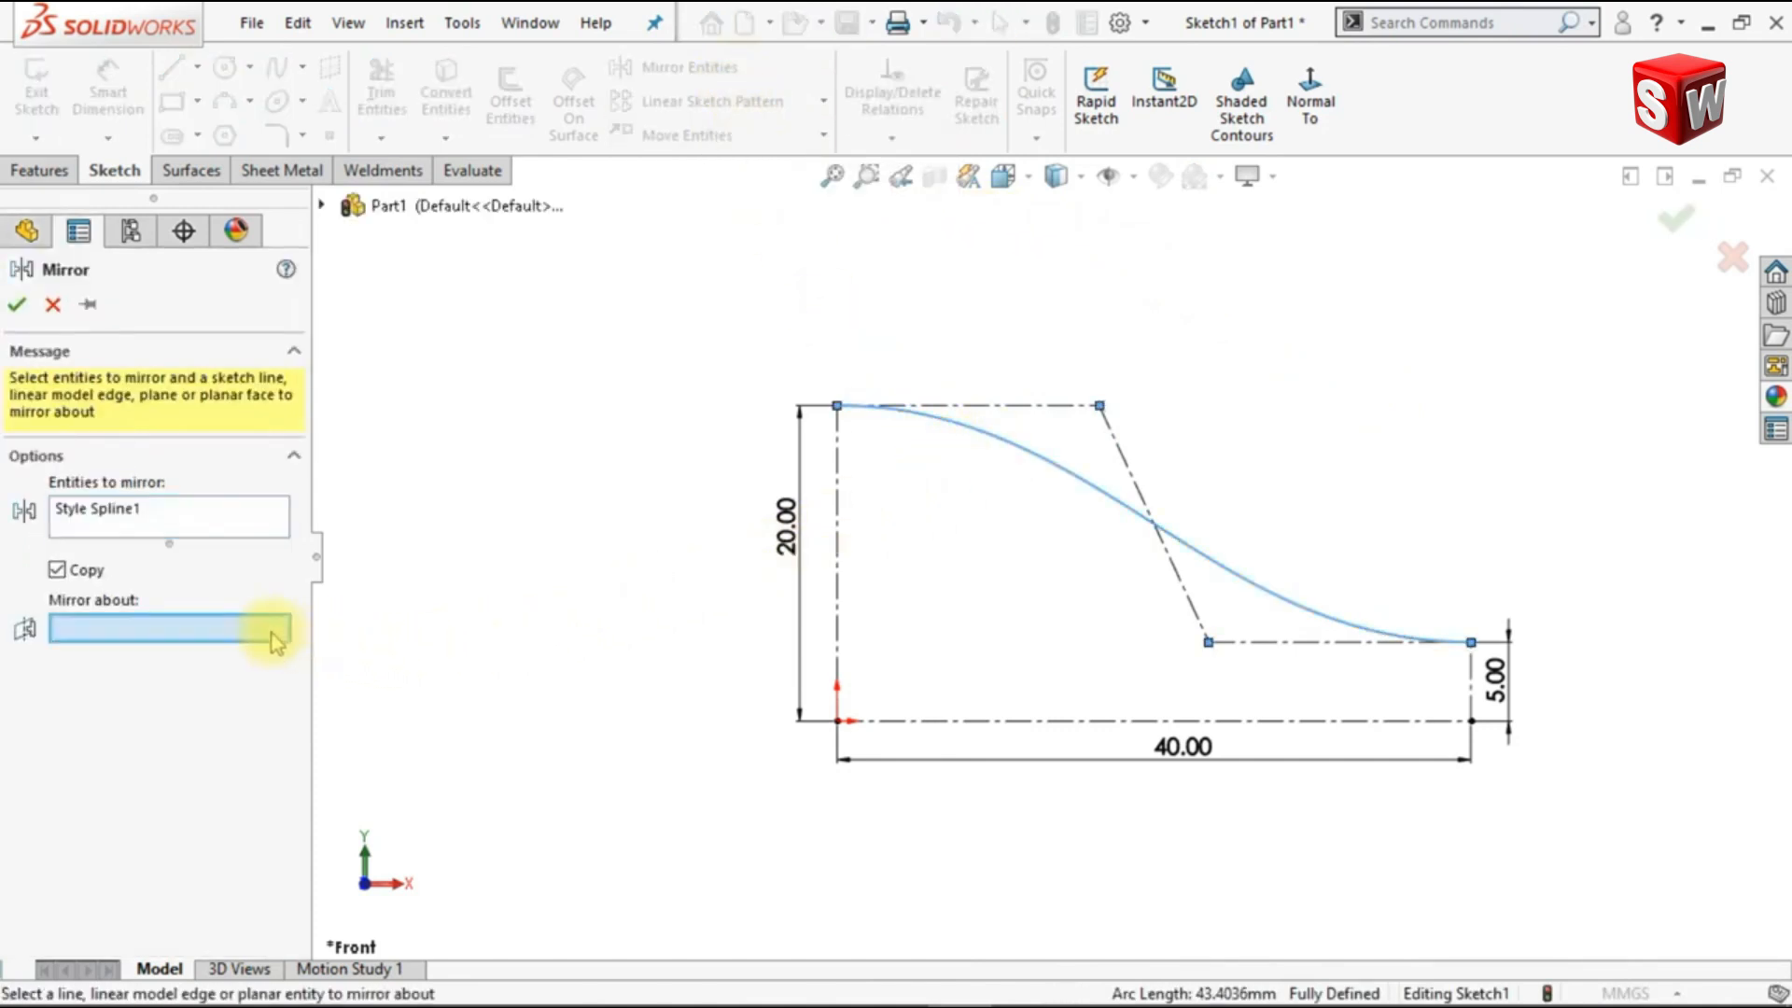
{"action": "left_click", "coordinate": [932, 726]}
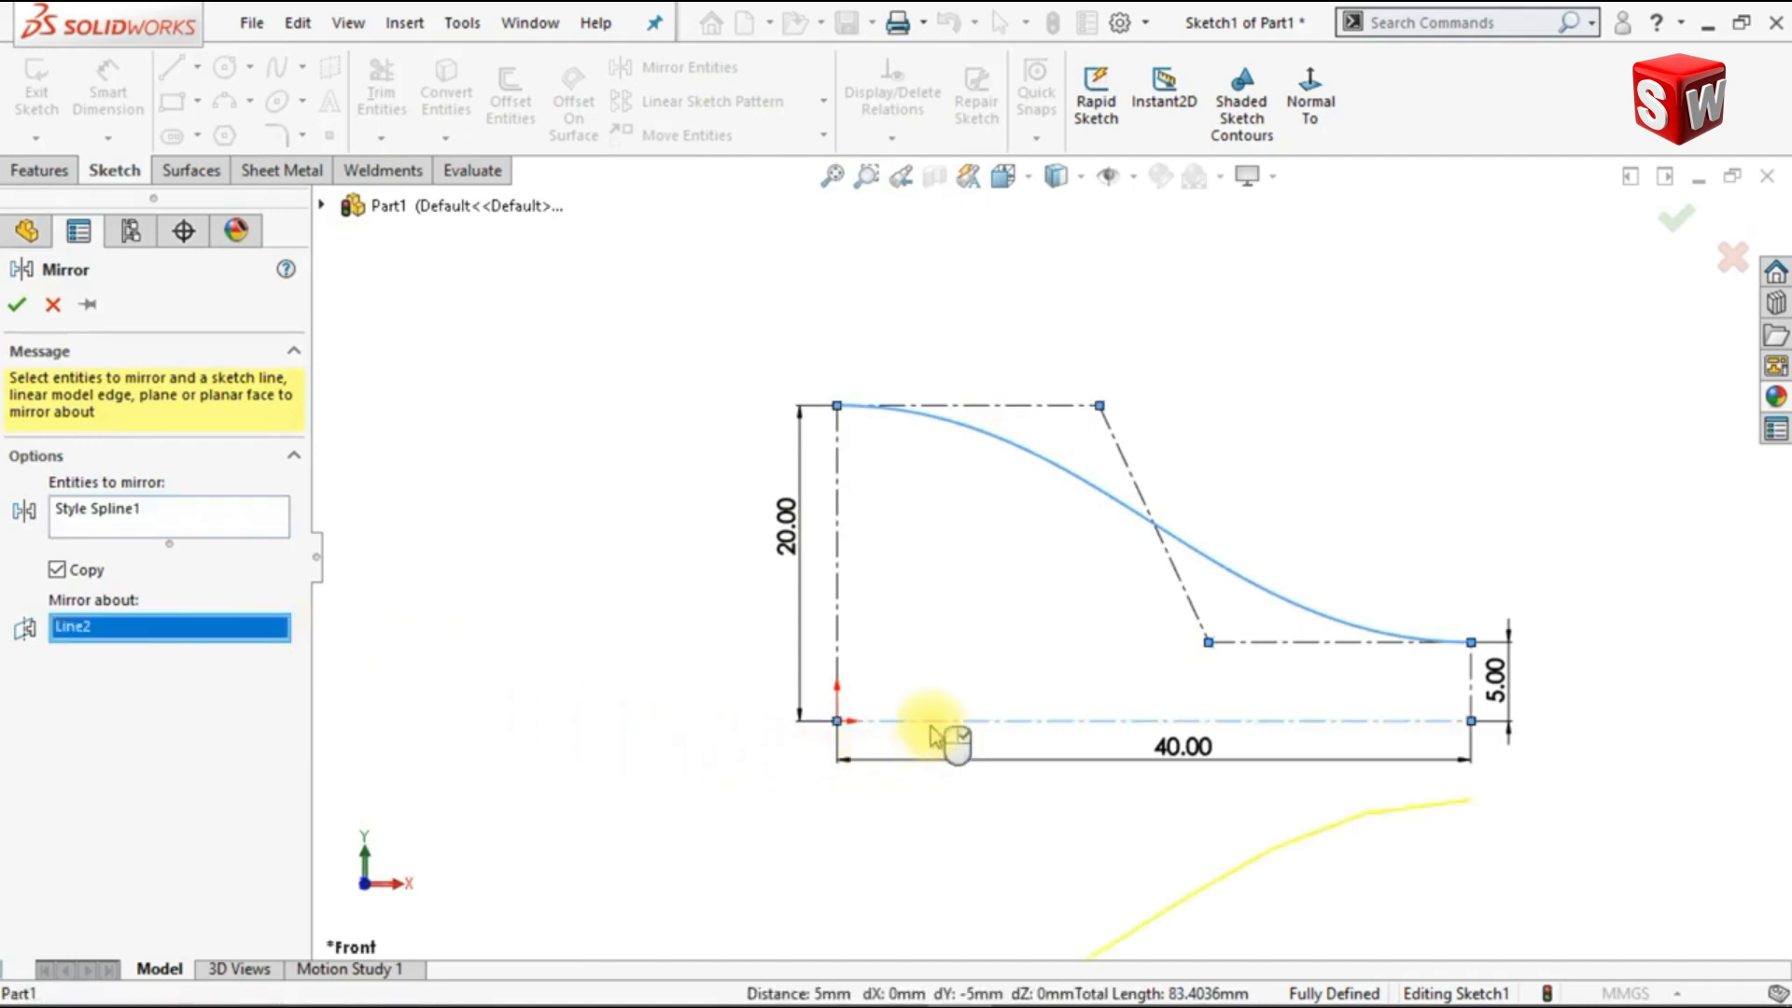
{"action": "left_click", "coordinate": [17, 304]}
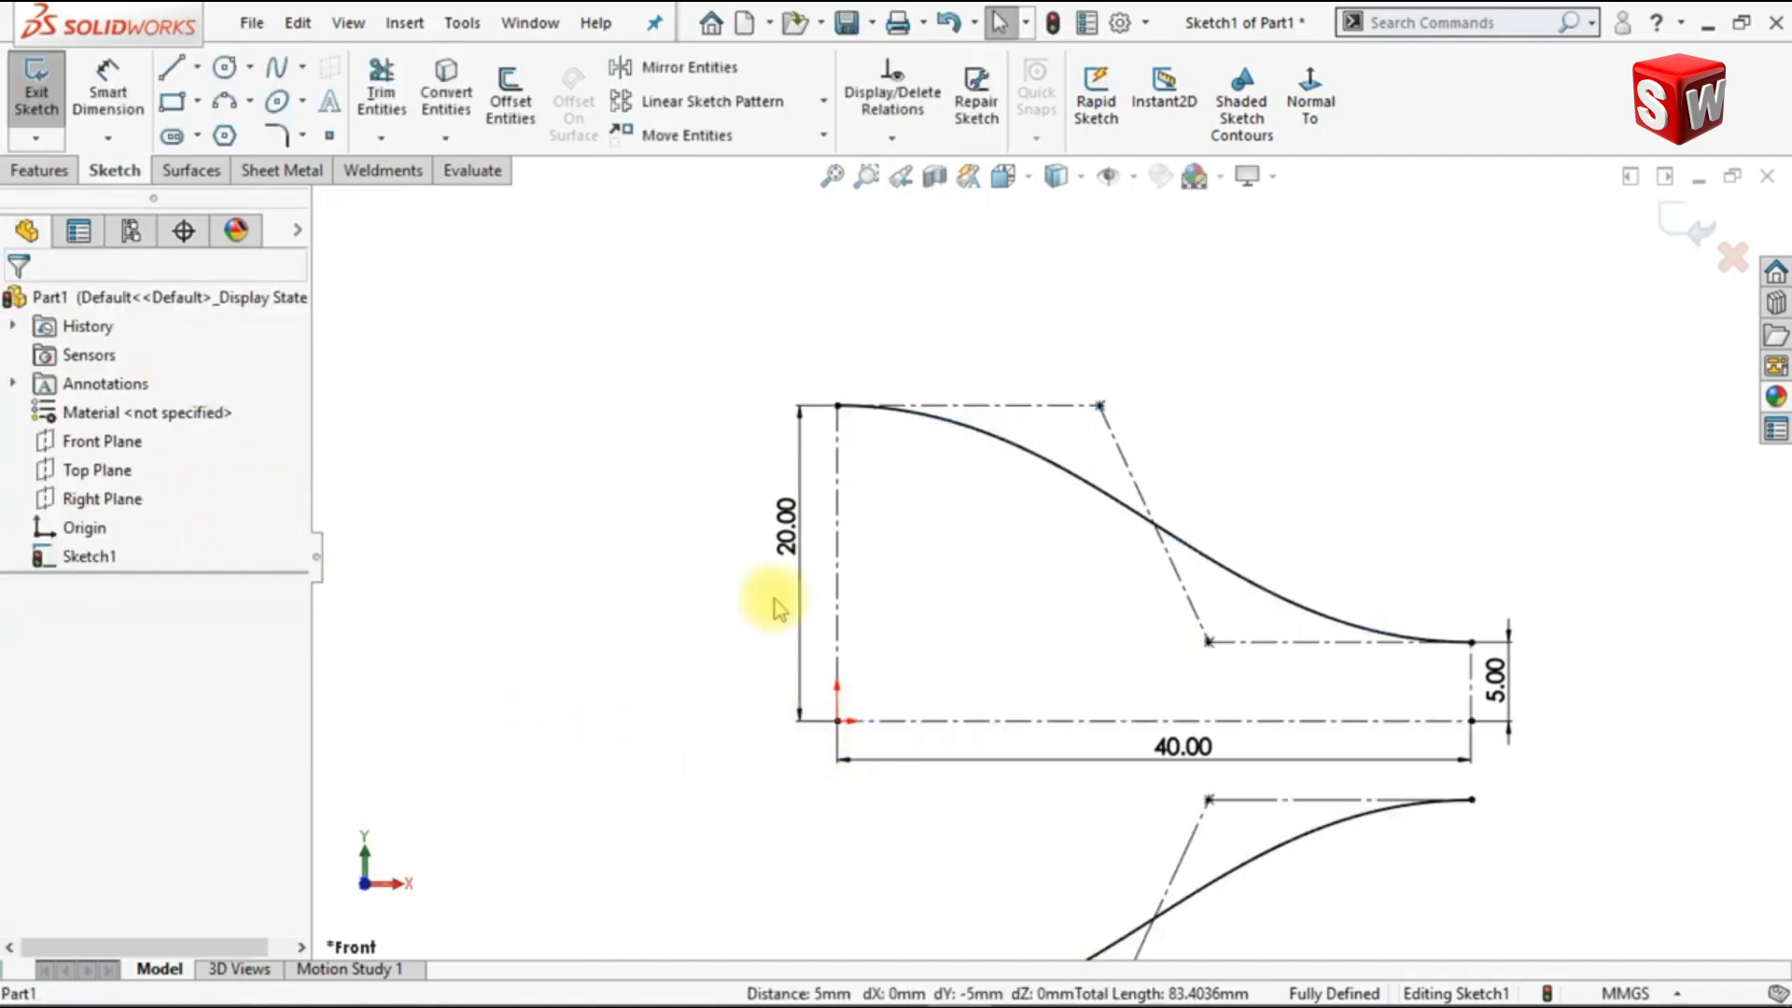
{"action": "scroll", "coordinate": [802, 588], "scroll_direction": "up", "scroll_amount": 3}
{"action": "scroll", "coordinate": [1185, 718], "scroll_direction": "down", "scroll_amount": 2}
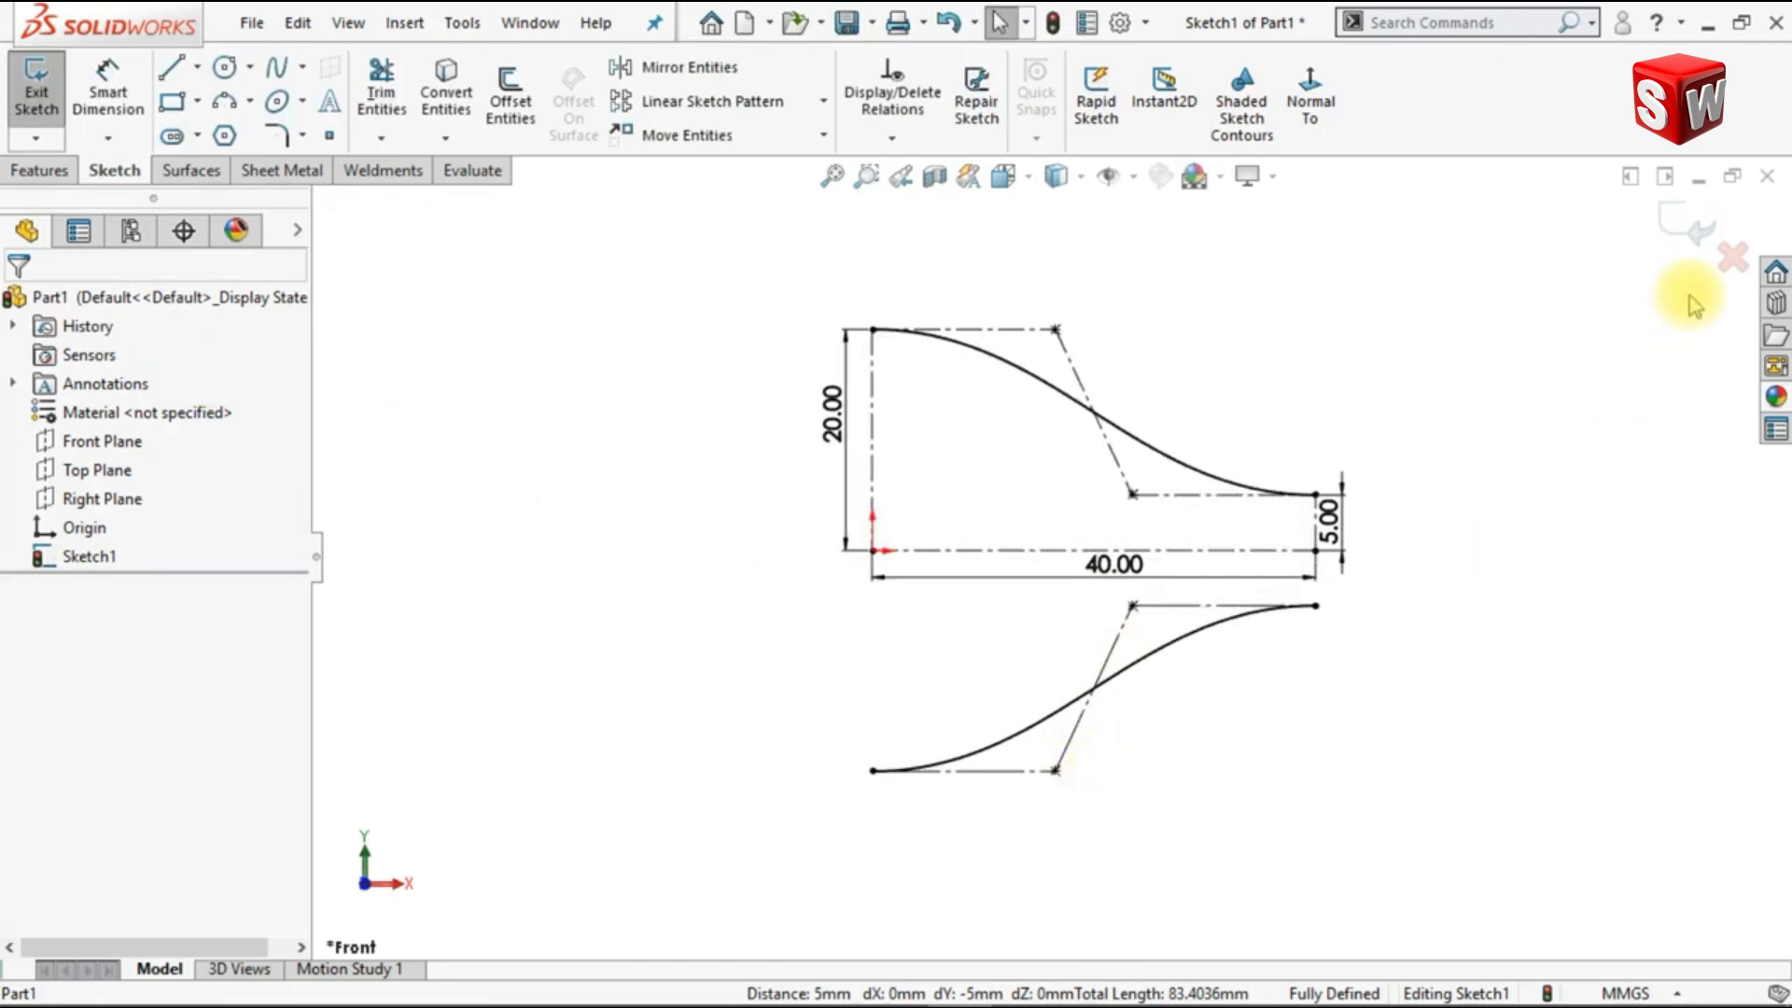
{"action": "left_click", "coordinate": [1688, 224]}
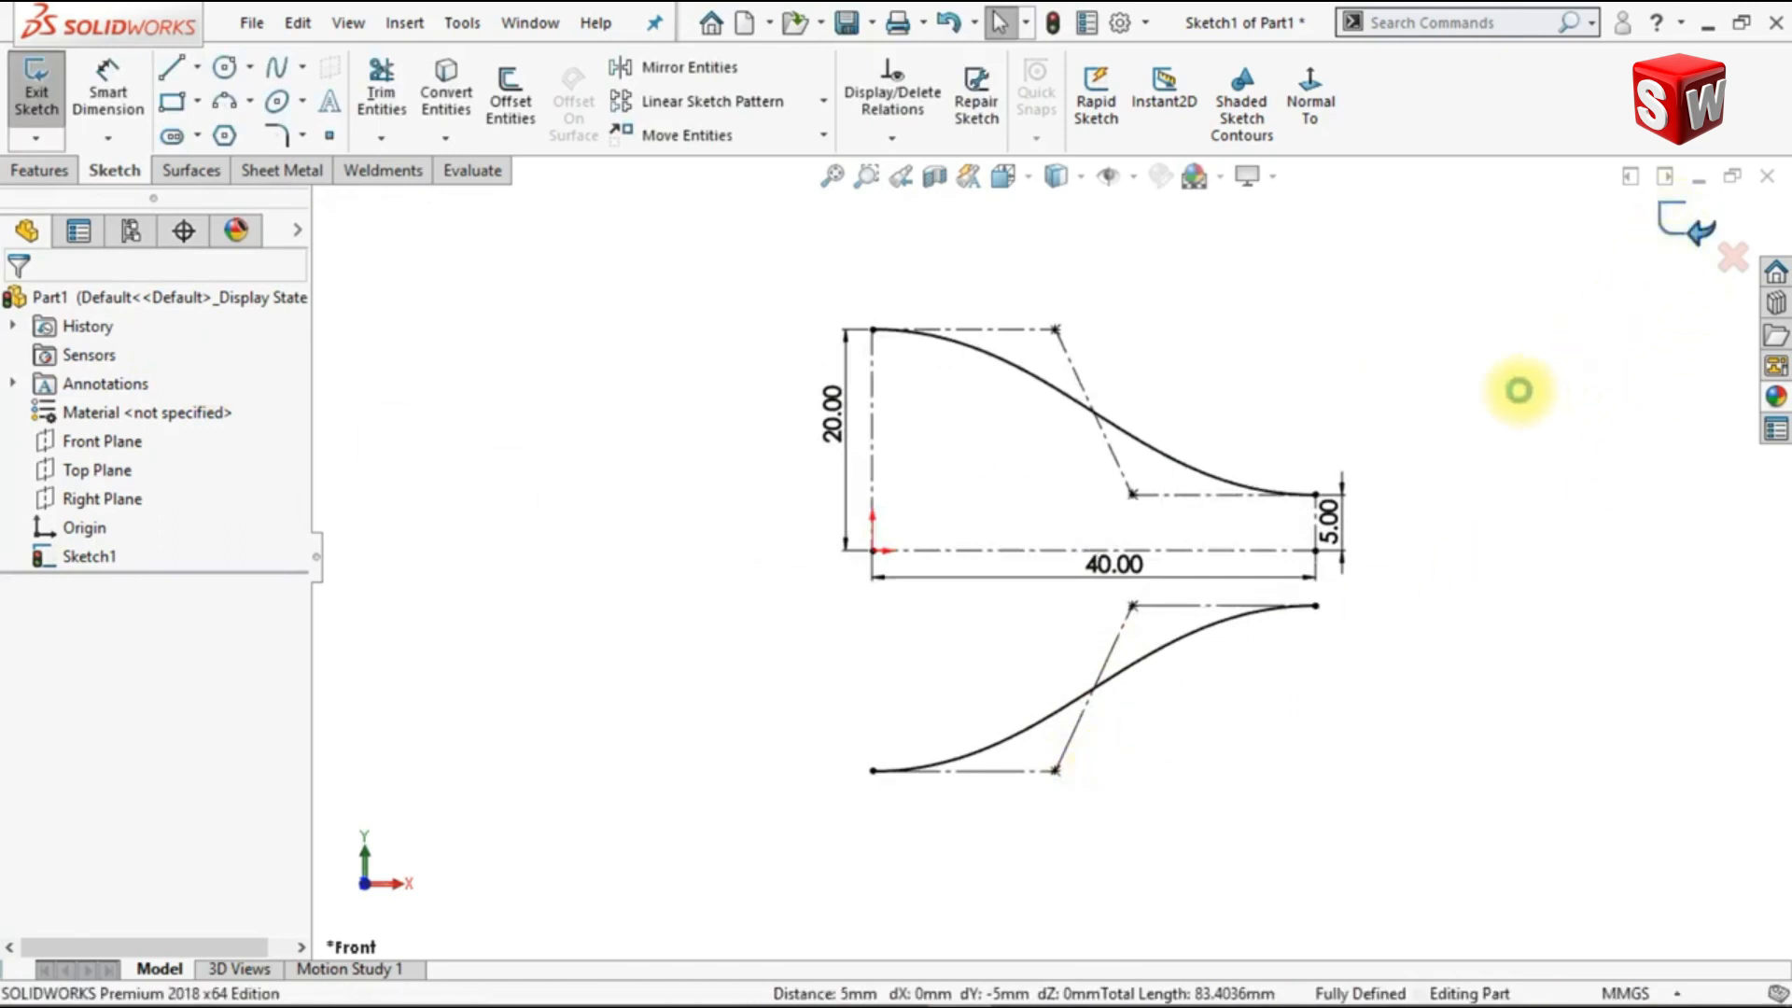
Step: In a new Right Plane sketch, draw a 3-point arc joining the splines' ends above and below the origin, centered about 13.8 mm from the origin
{"action": "key", "text": "ctrl+7"}
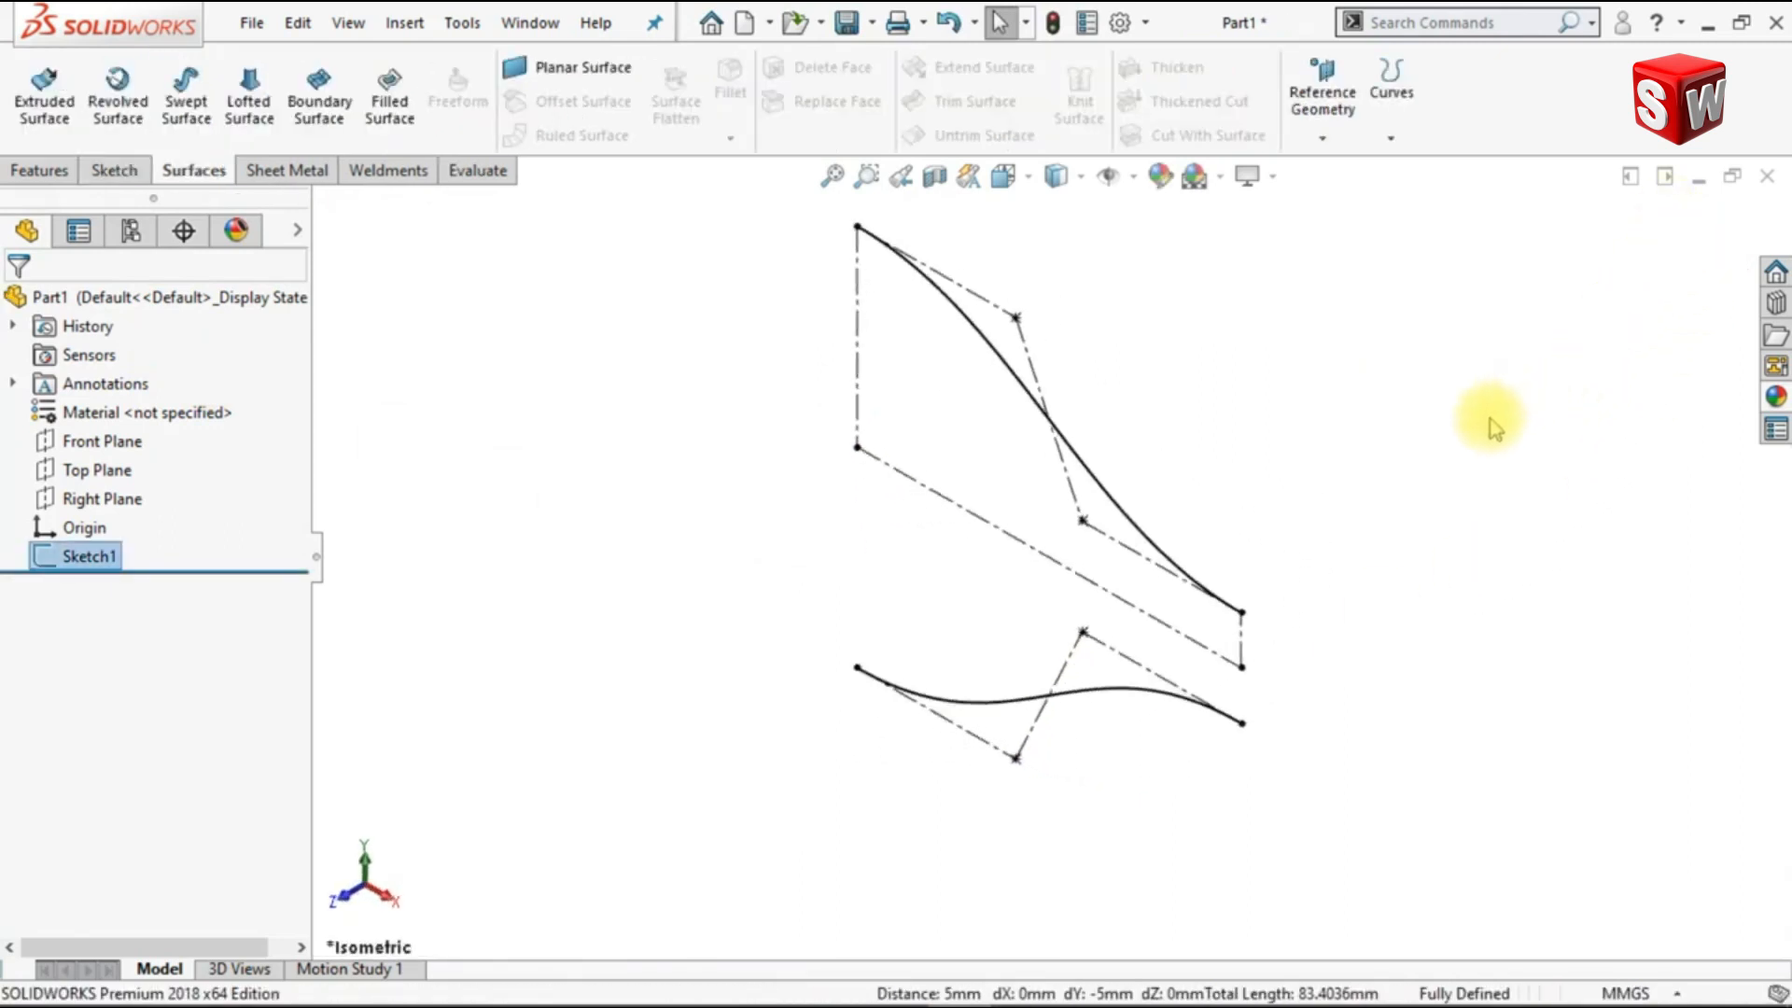
{"action": "left_click", "coordinate": [135, 502]}
{"action": "left_click", "coordinate": [153, 459]}
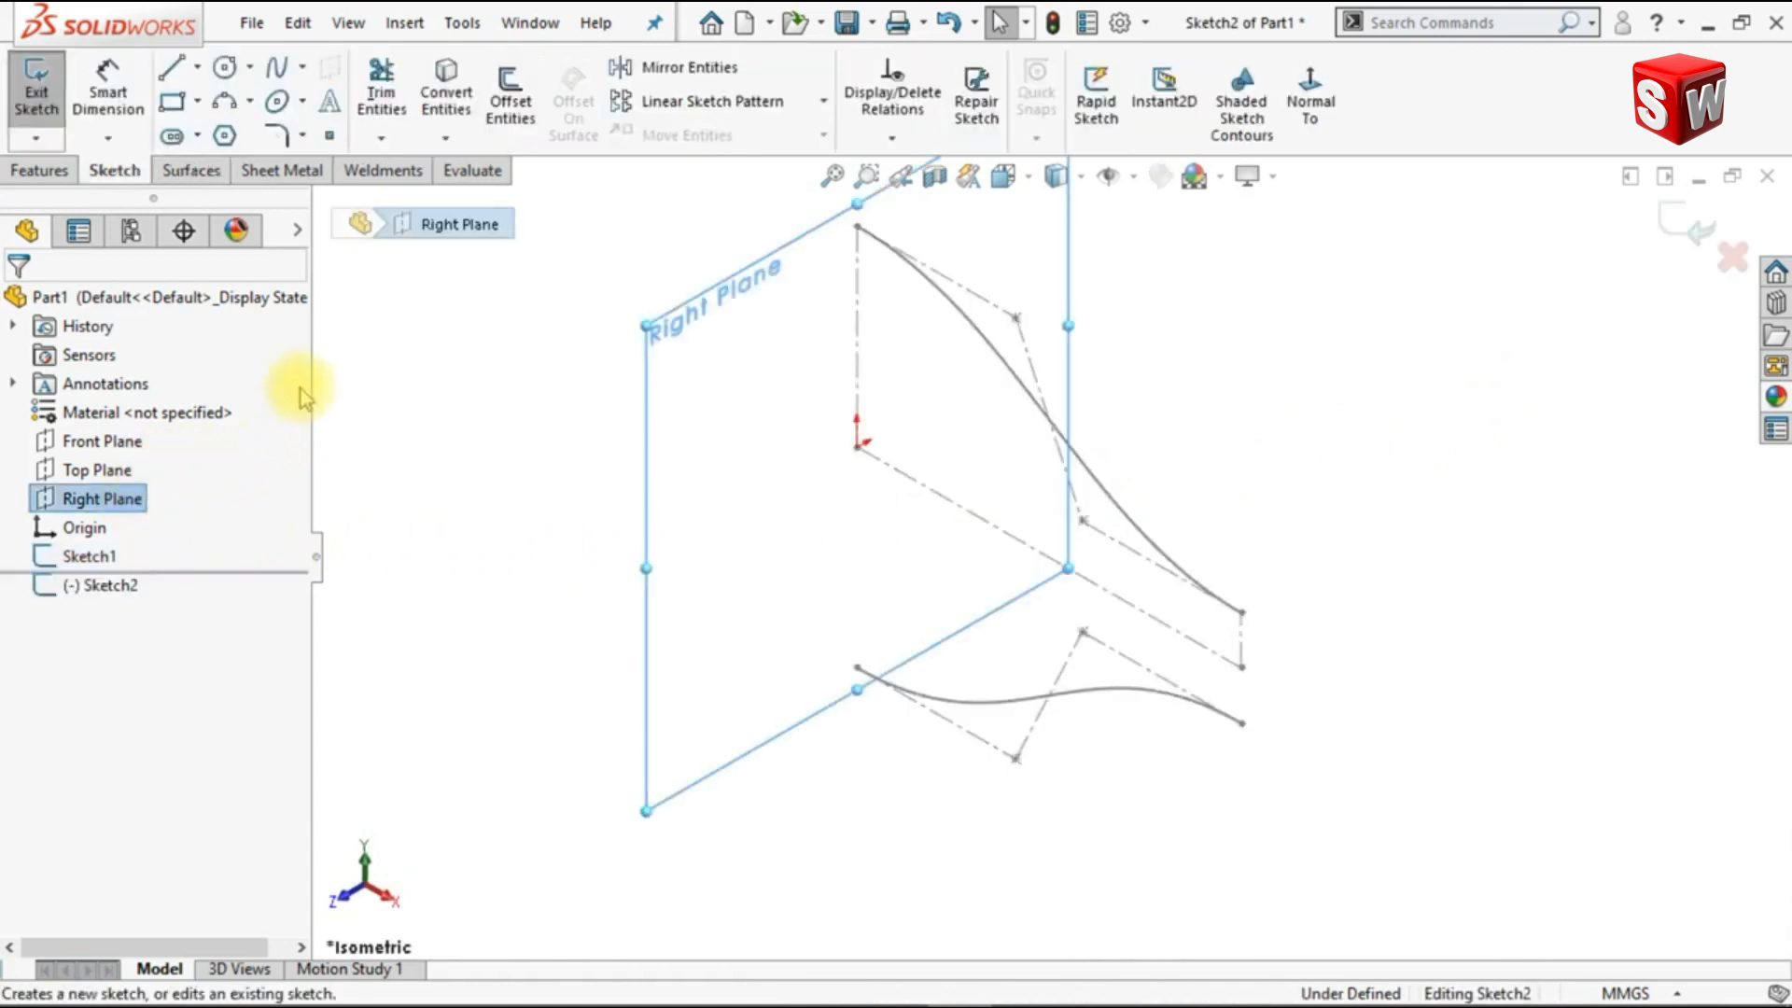
{"action": "left_click", "coordinate": [226, 103]}
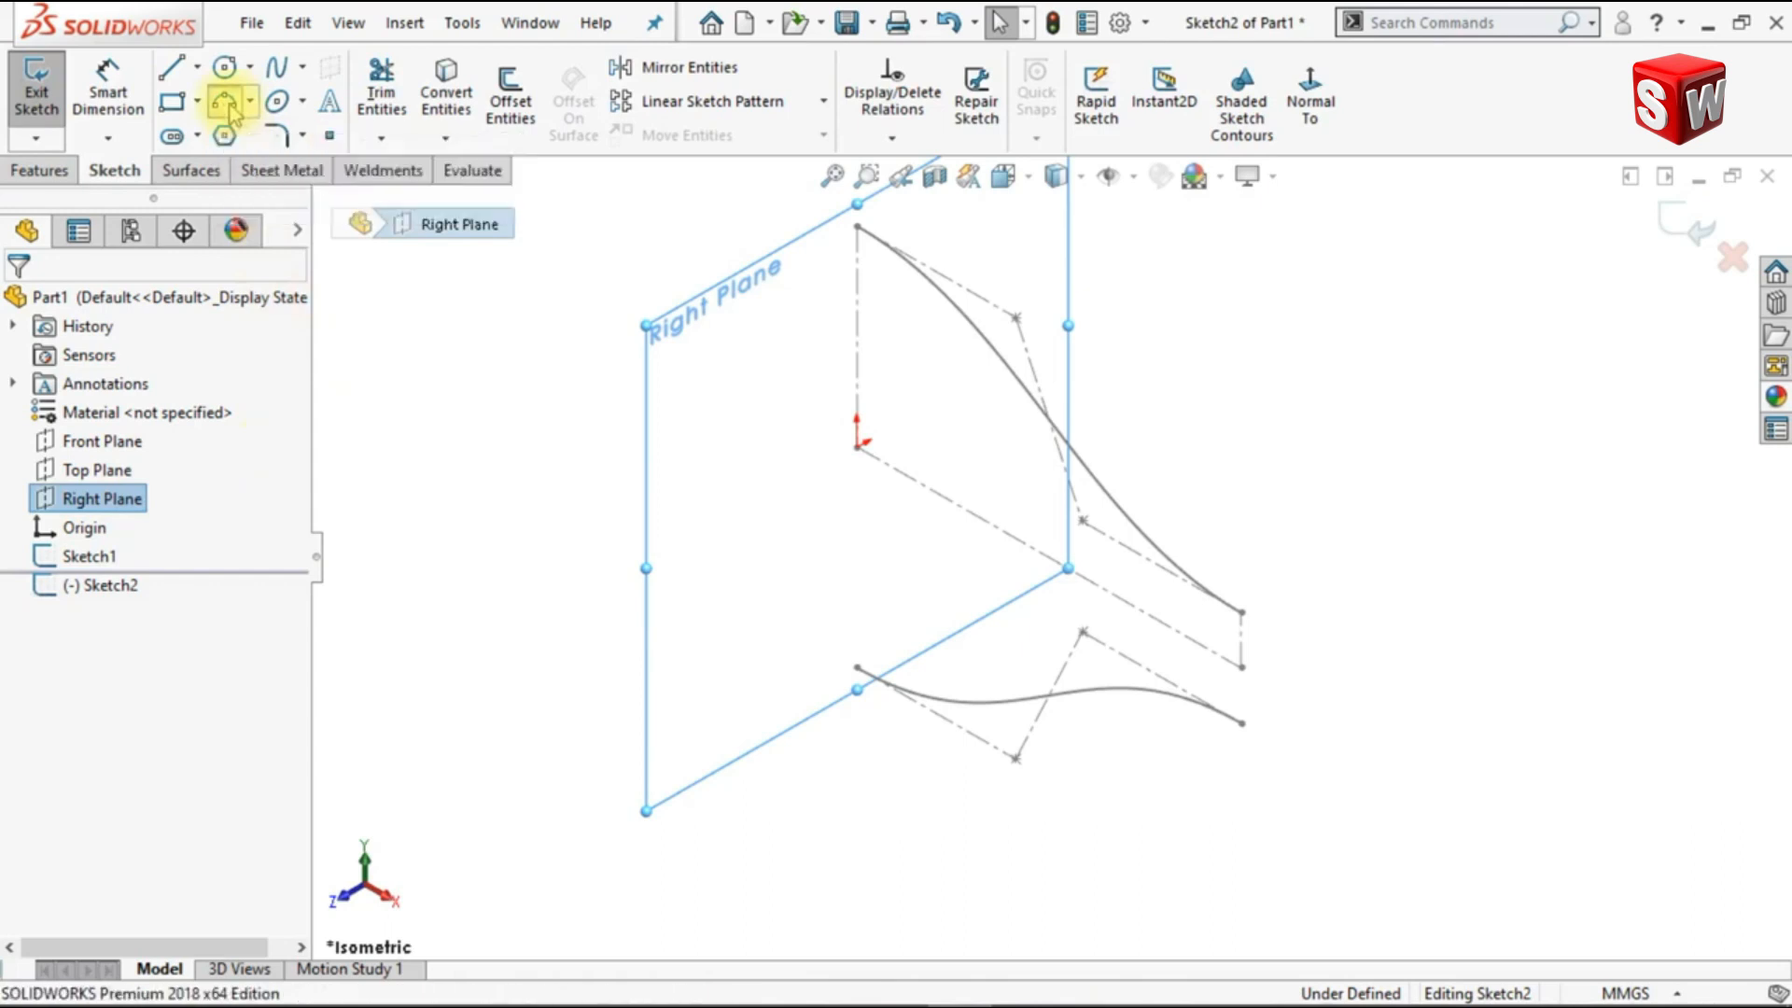
{"action": "left_click", "coordinate": [857, 227]}
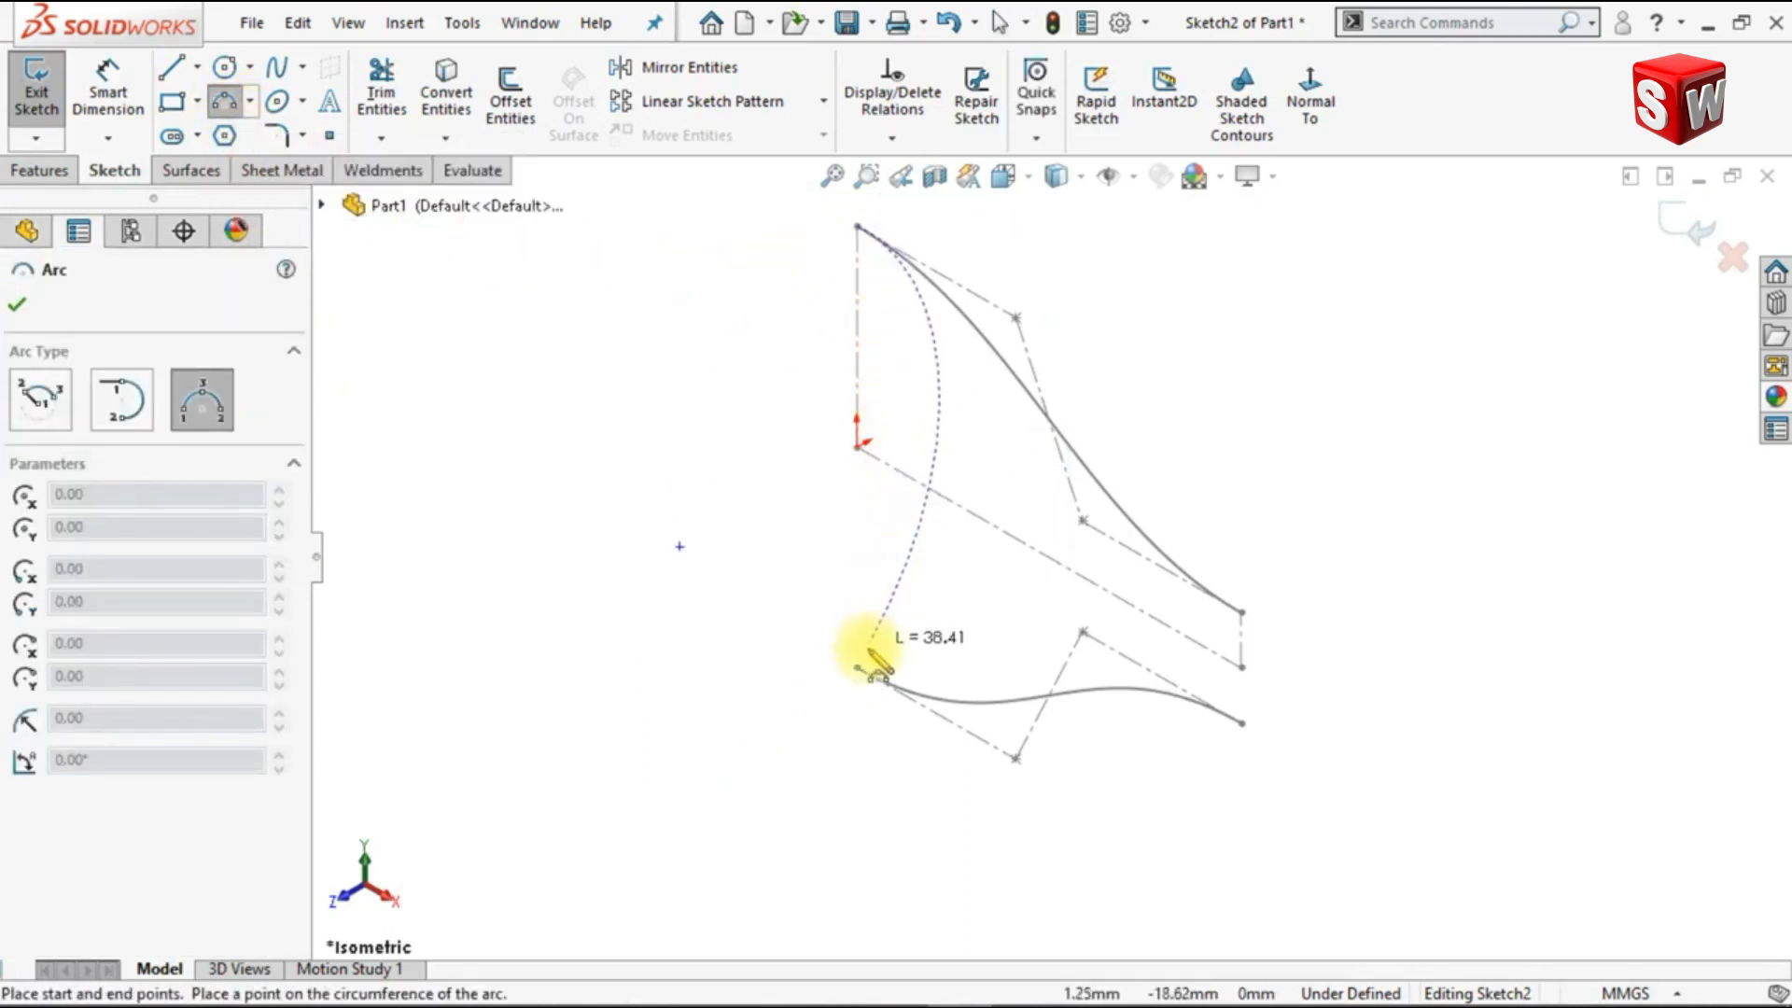
{"action": "left_click", "coordinate": [857, 667]}
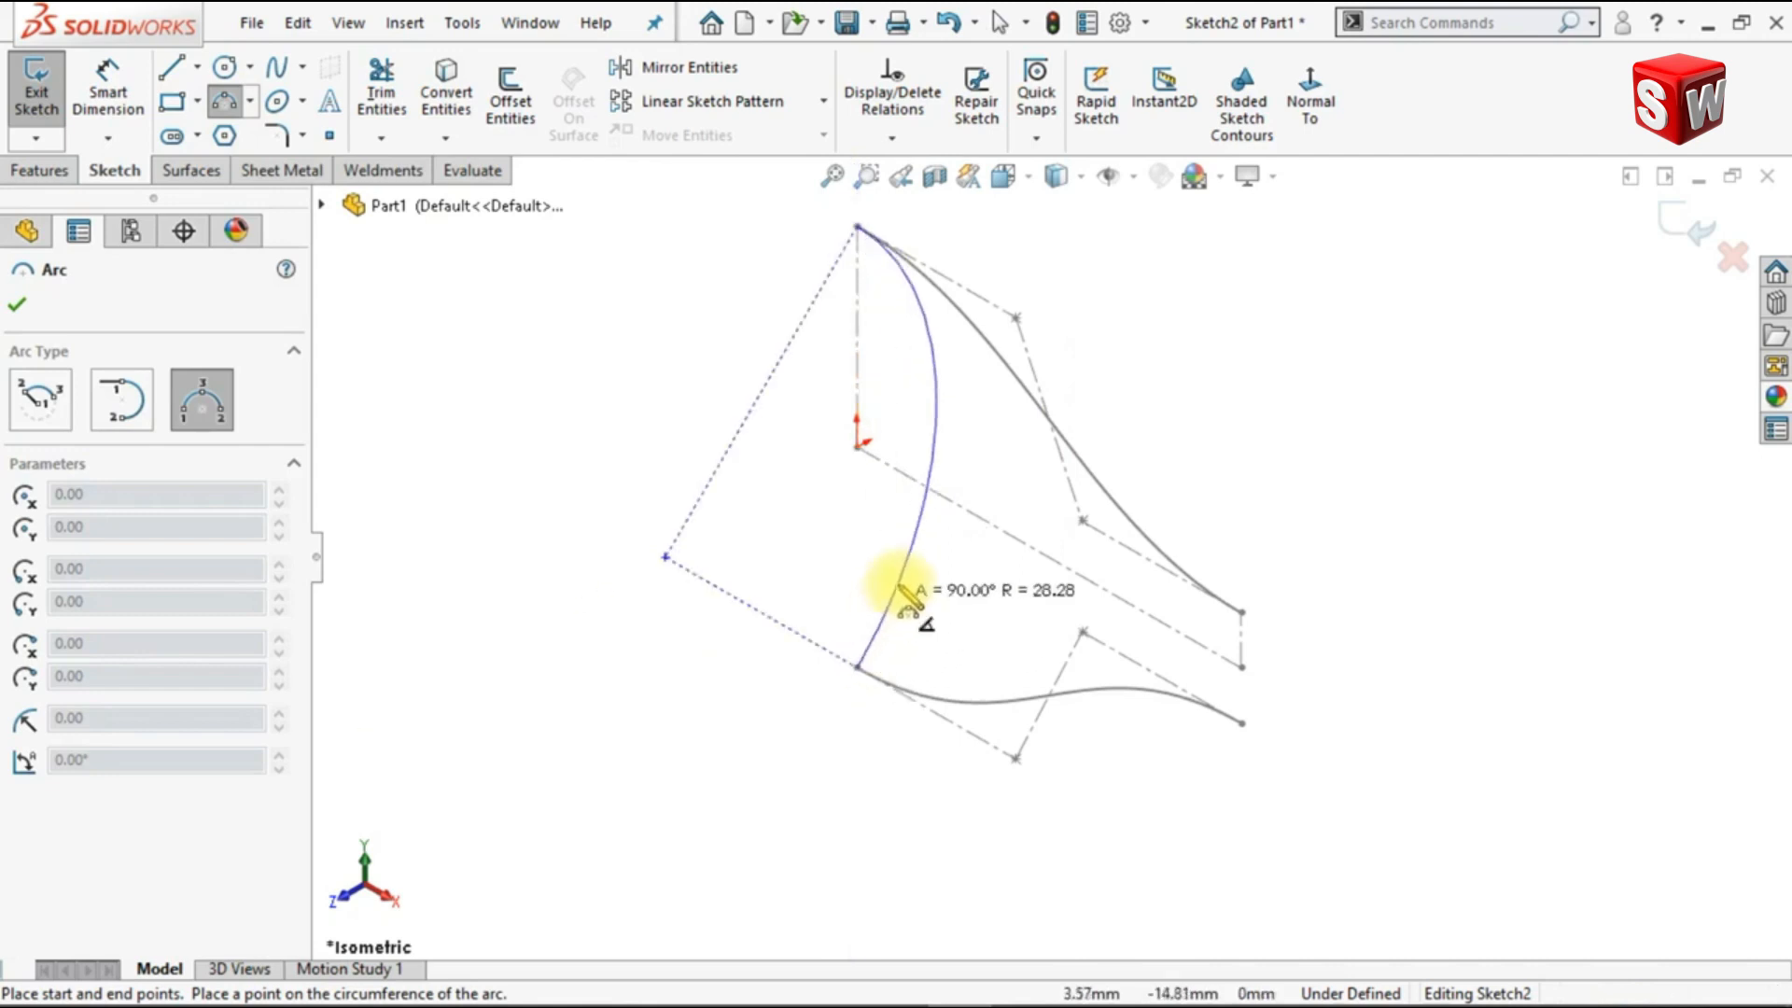
{"action": "left_click", "coordinate": [915, 573]}
{"action": "key", "text": "Escape"}
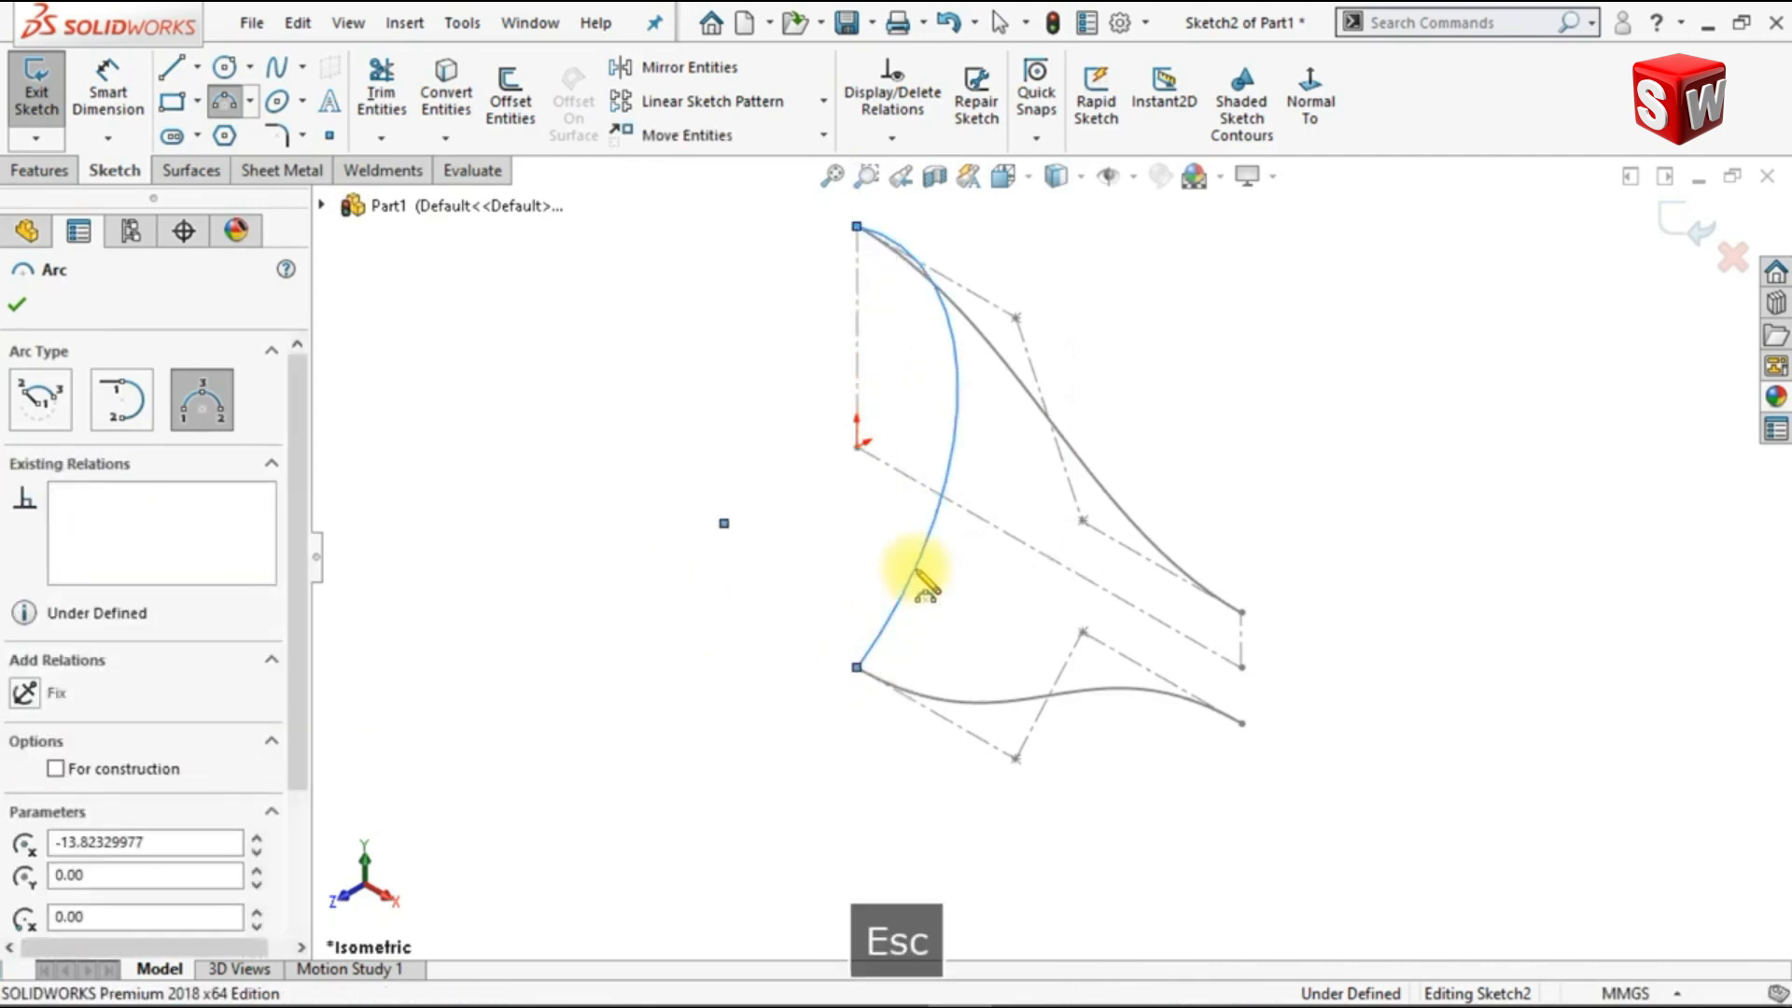
{"action": "left_click", "coordinate": [1311, 142]}
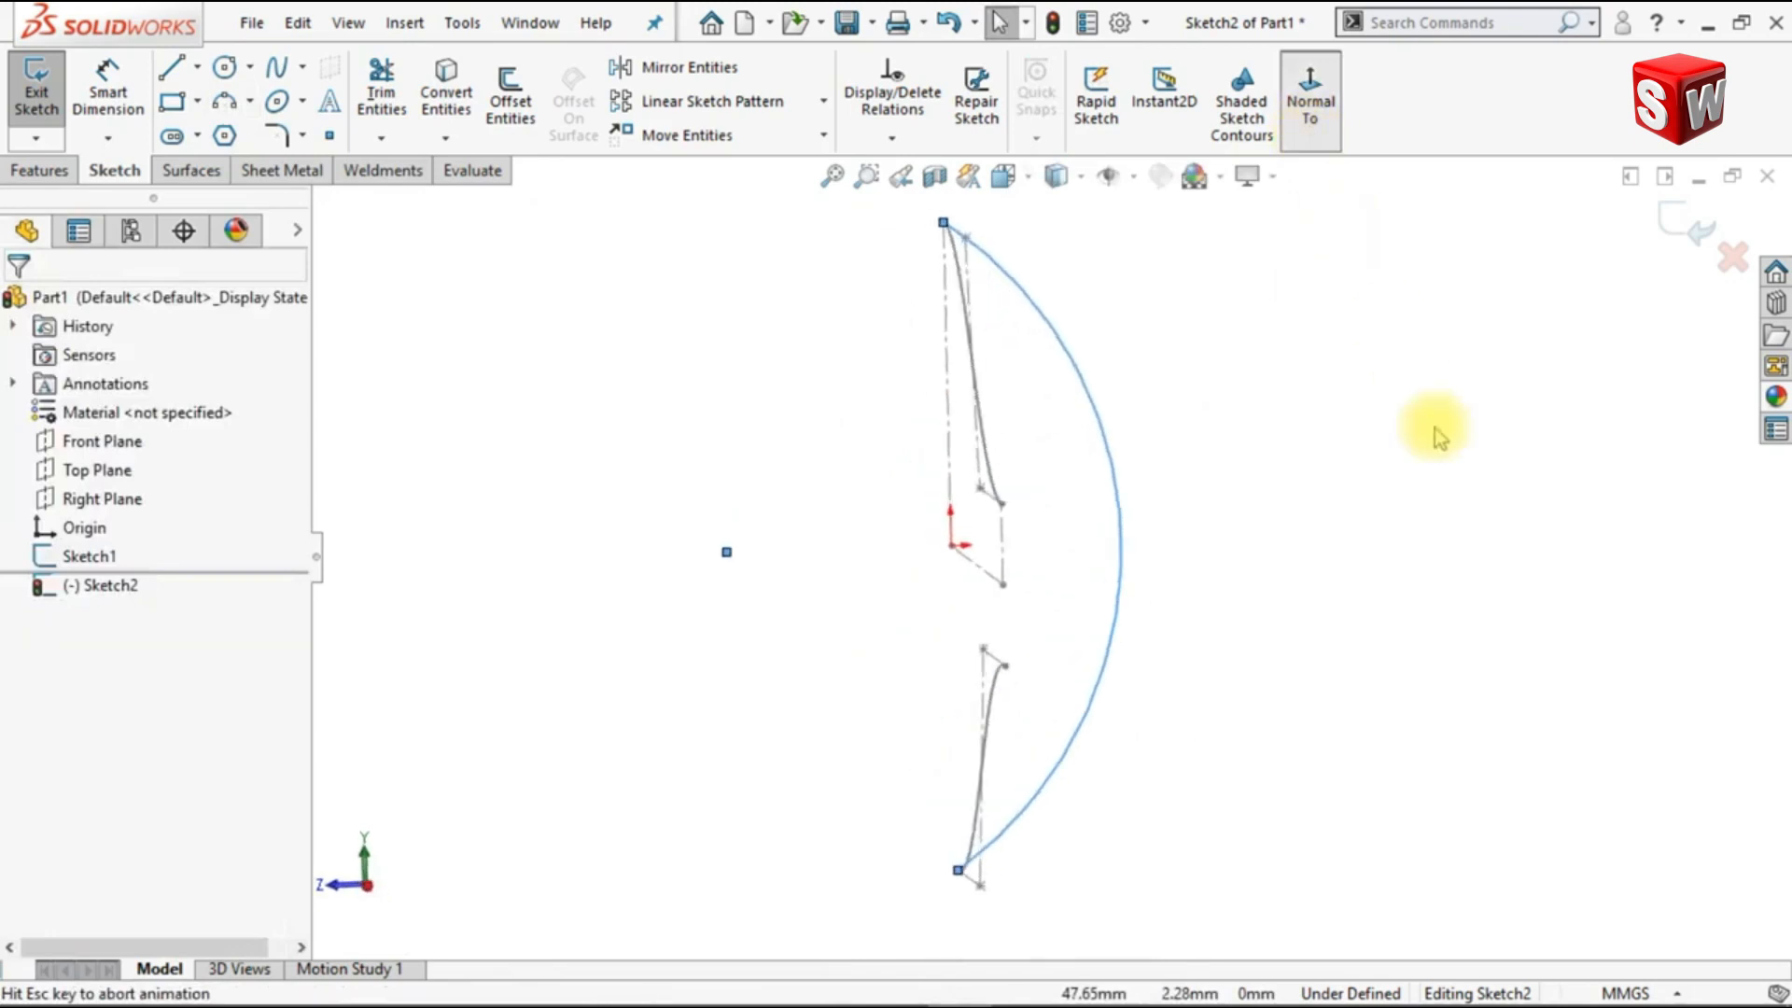
Step: Draw two construction centerlines linking the arc's upper endpoint to its center point and the center to its lower endpoint
{"action": "left_click", "coordinate": [197, 66]}
{"action": "left_click", "coordinate": [228, 128]}
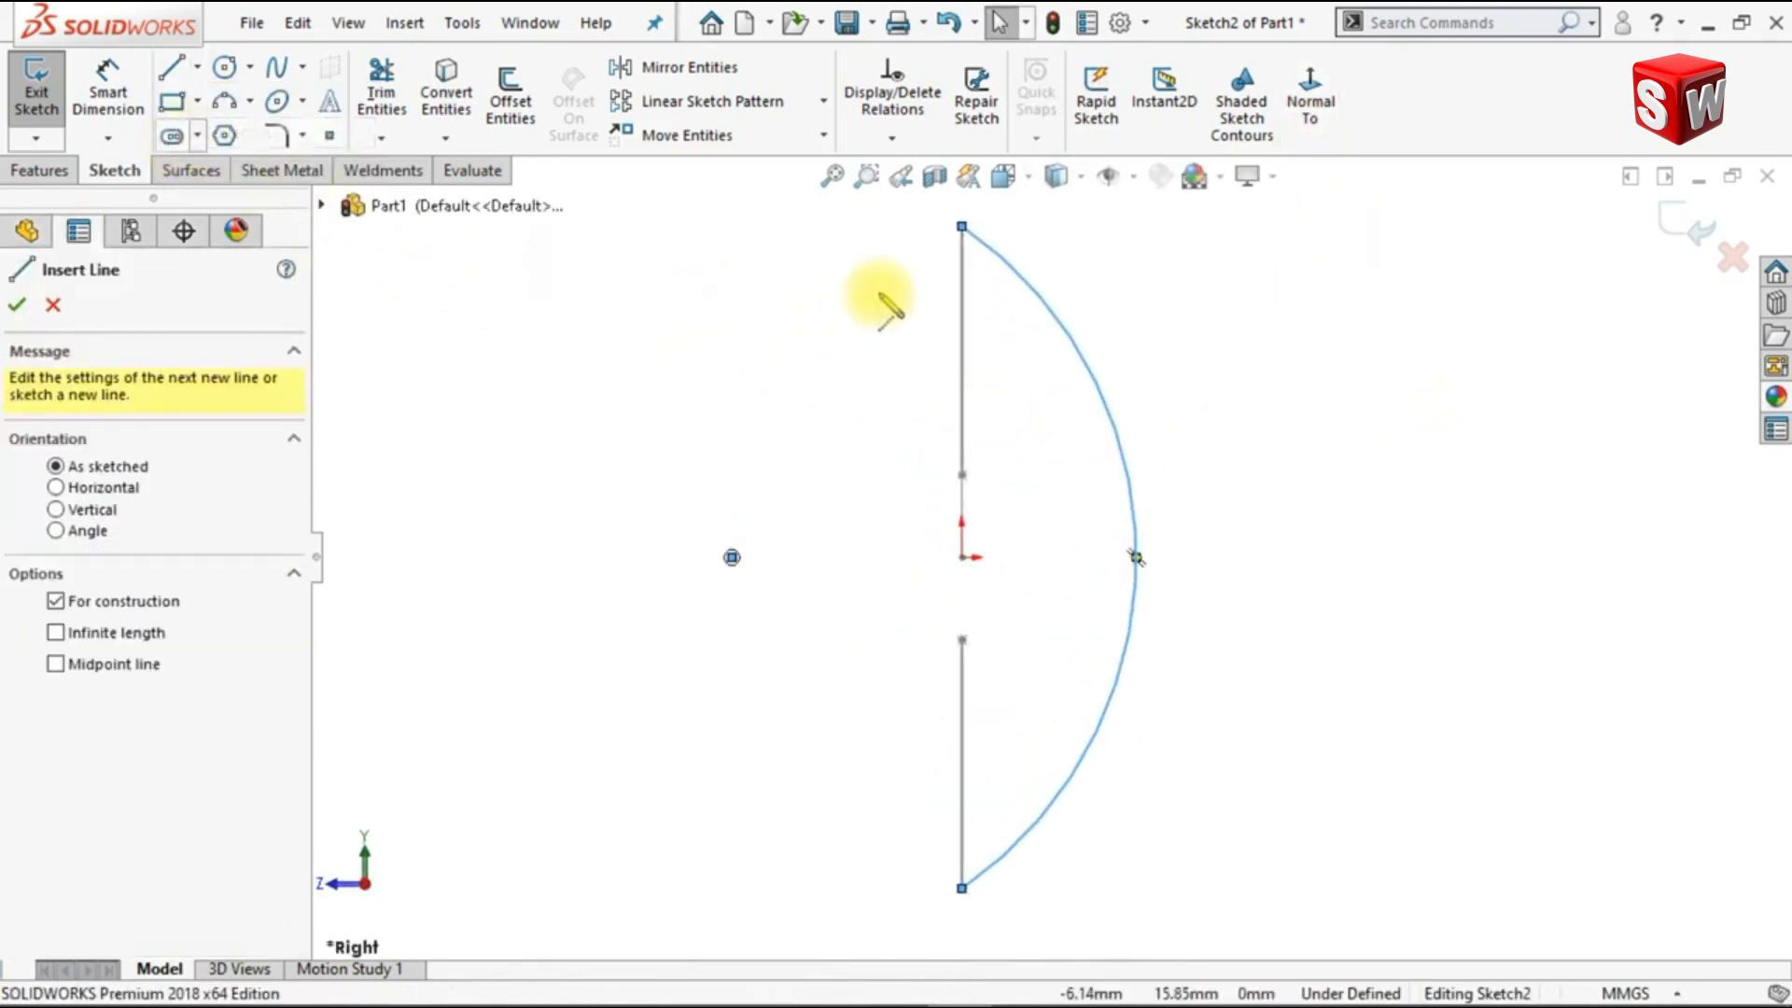
{"action": "left_click", "coordinate": [961, 227]}
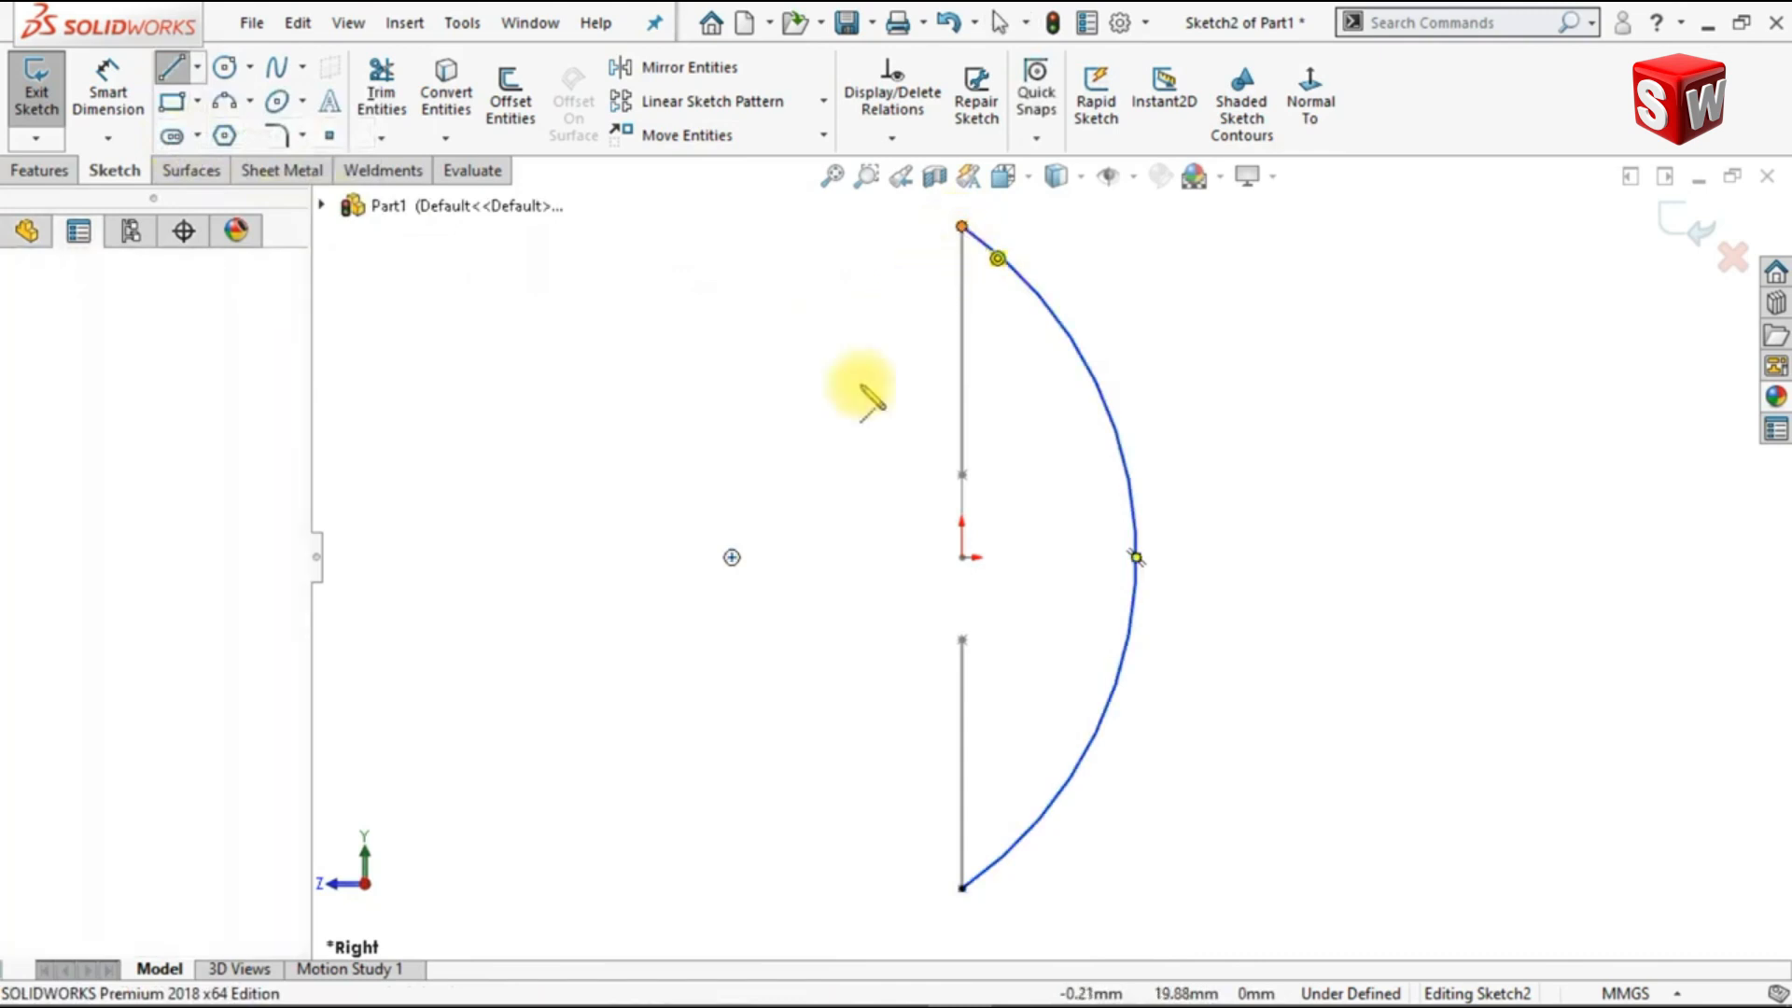
{"action": "left_click", "coordinate": [732, 557]}
{"action": "left_click", "coordinate": [961, 887]}
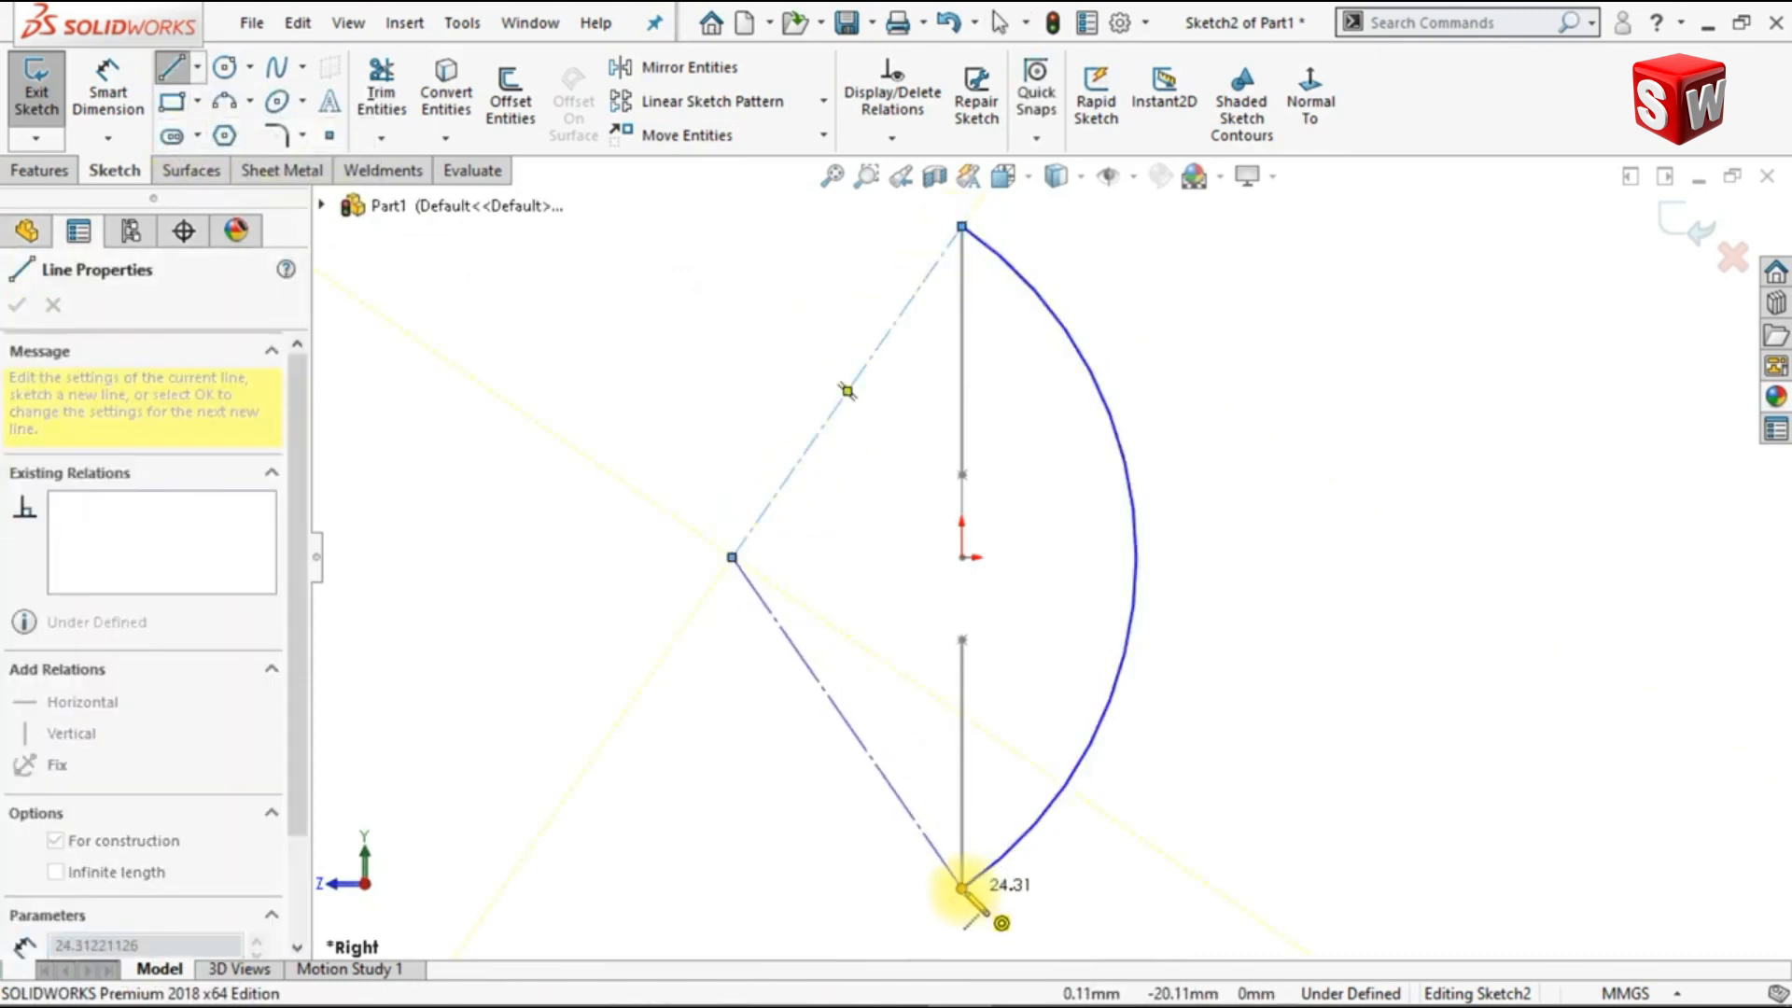
{"action": "key", "text": "Escape"}
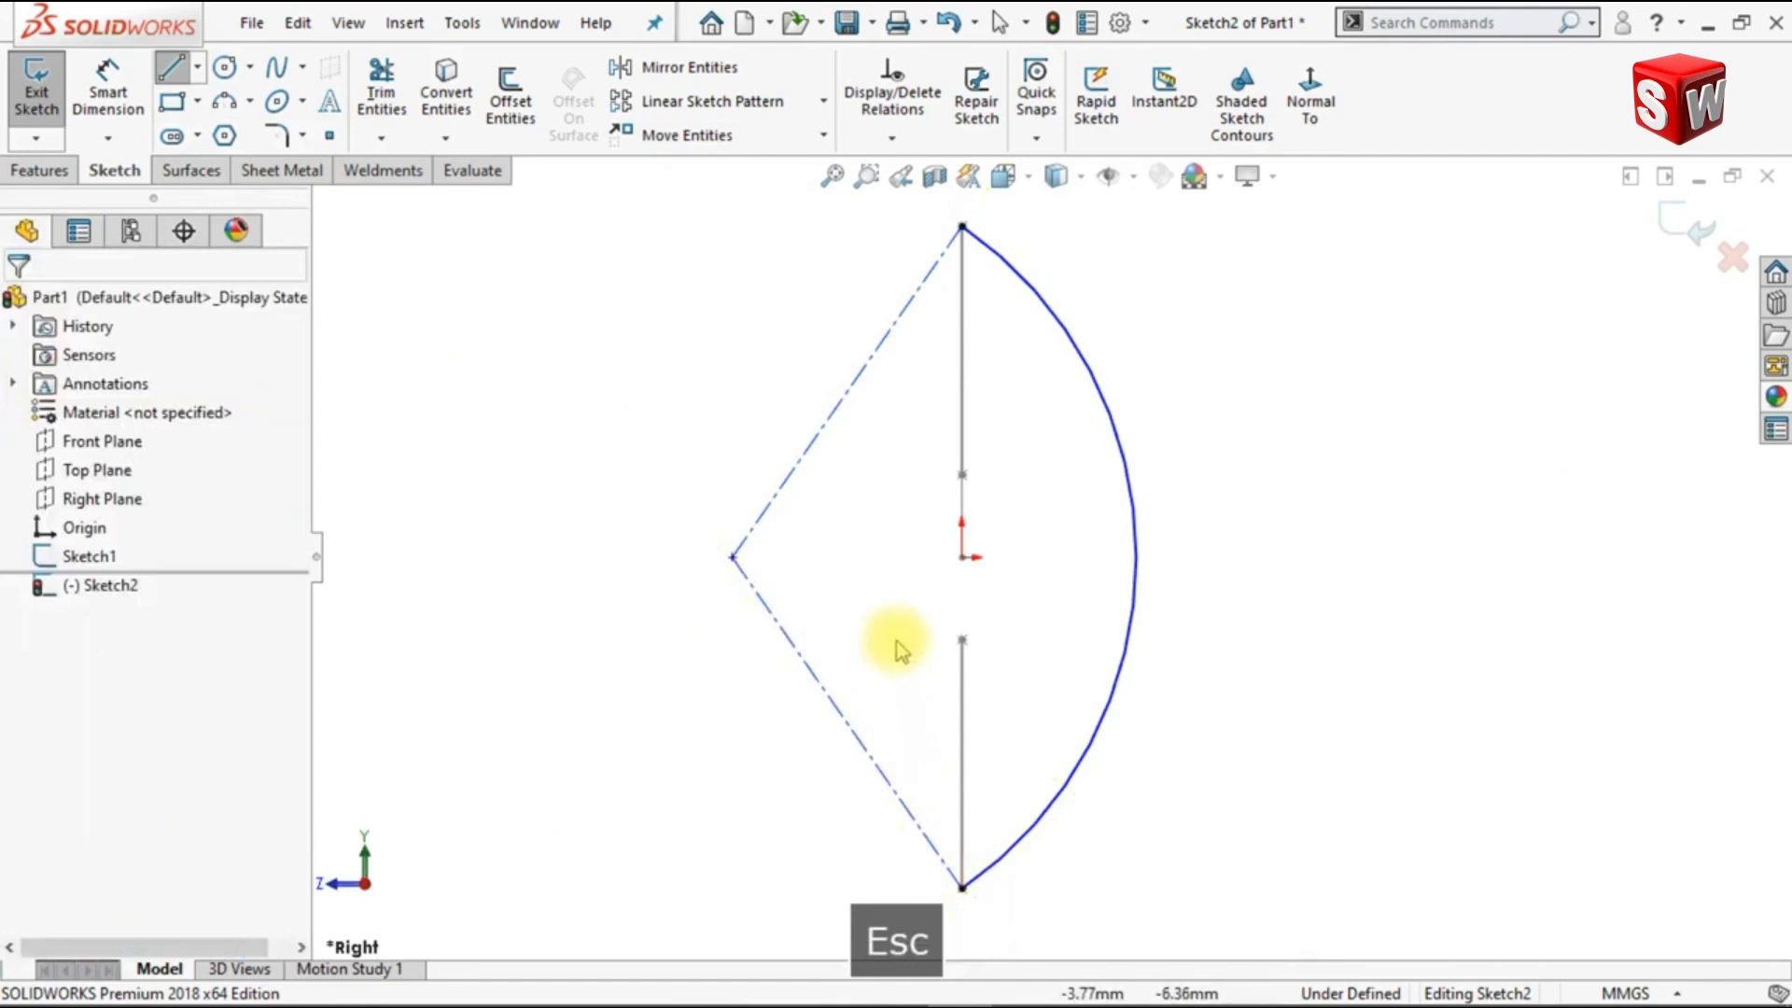
Step: Make the two construction lines of the arc perpendicular to each other and exit the sketch
{"action": "left_click", "coordinate": [796, 490], "text": "ctrl"}
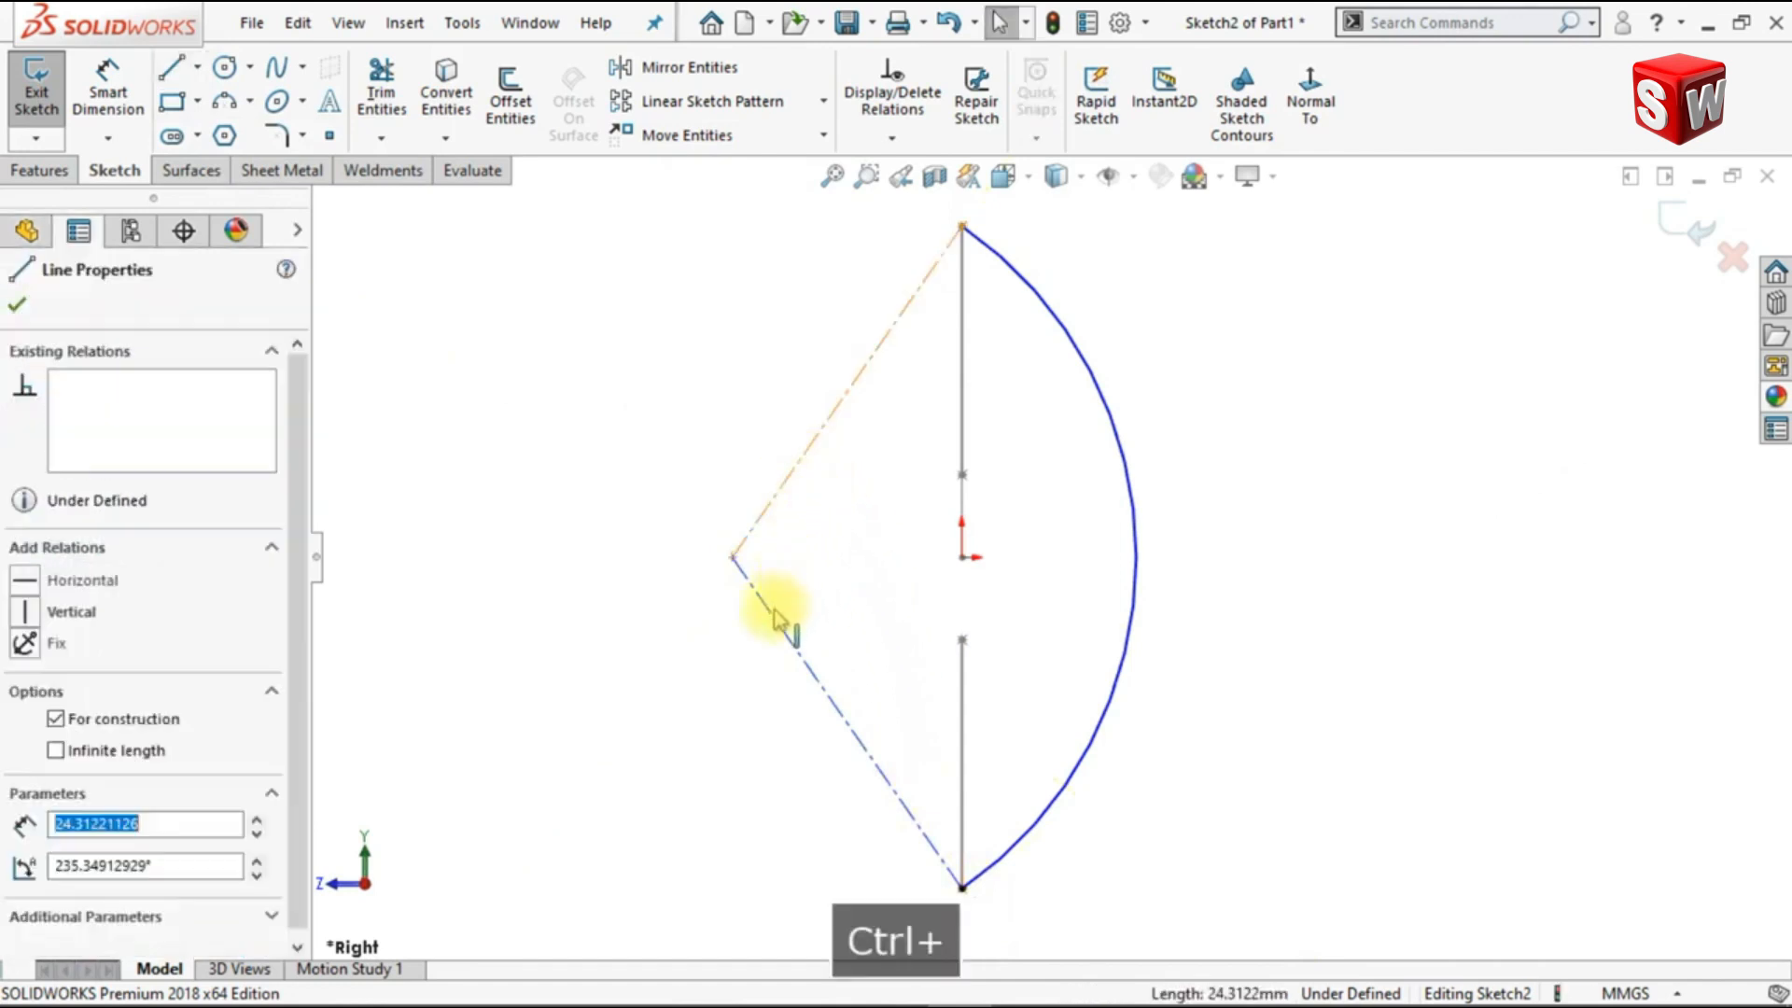
{"action": "left_click", "coordinate": [773, 617], "text": "ctrl"}
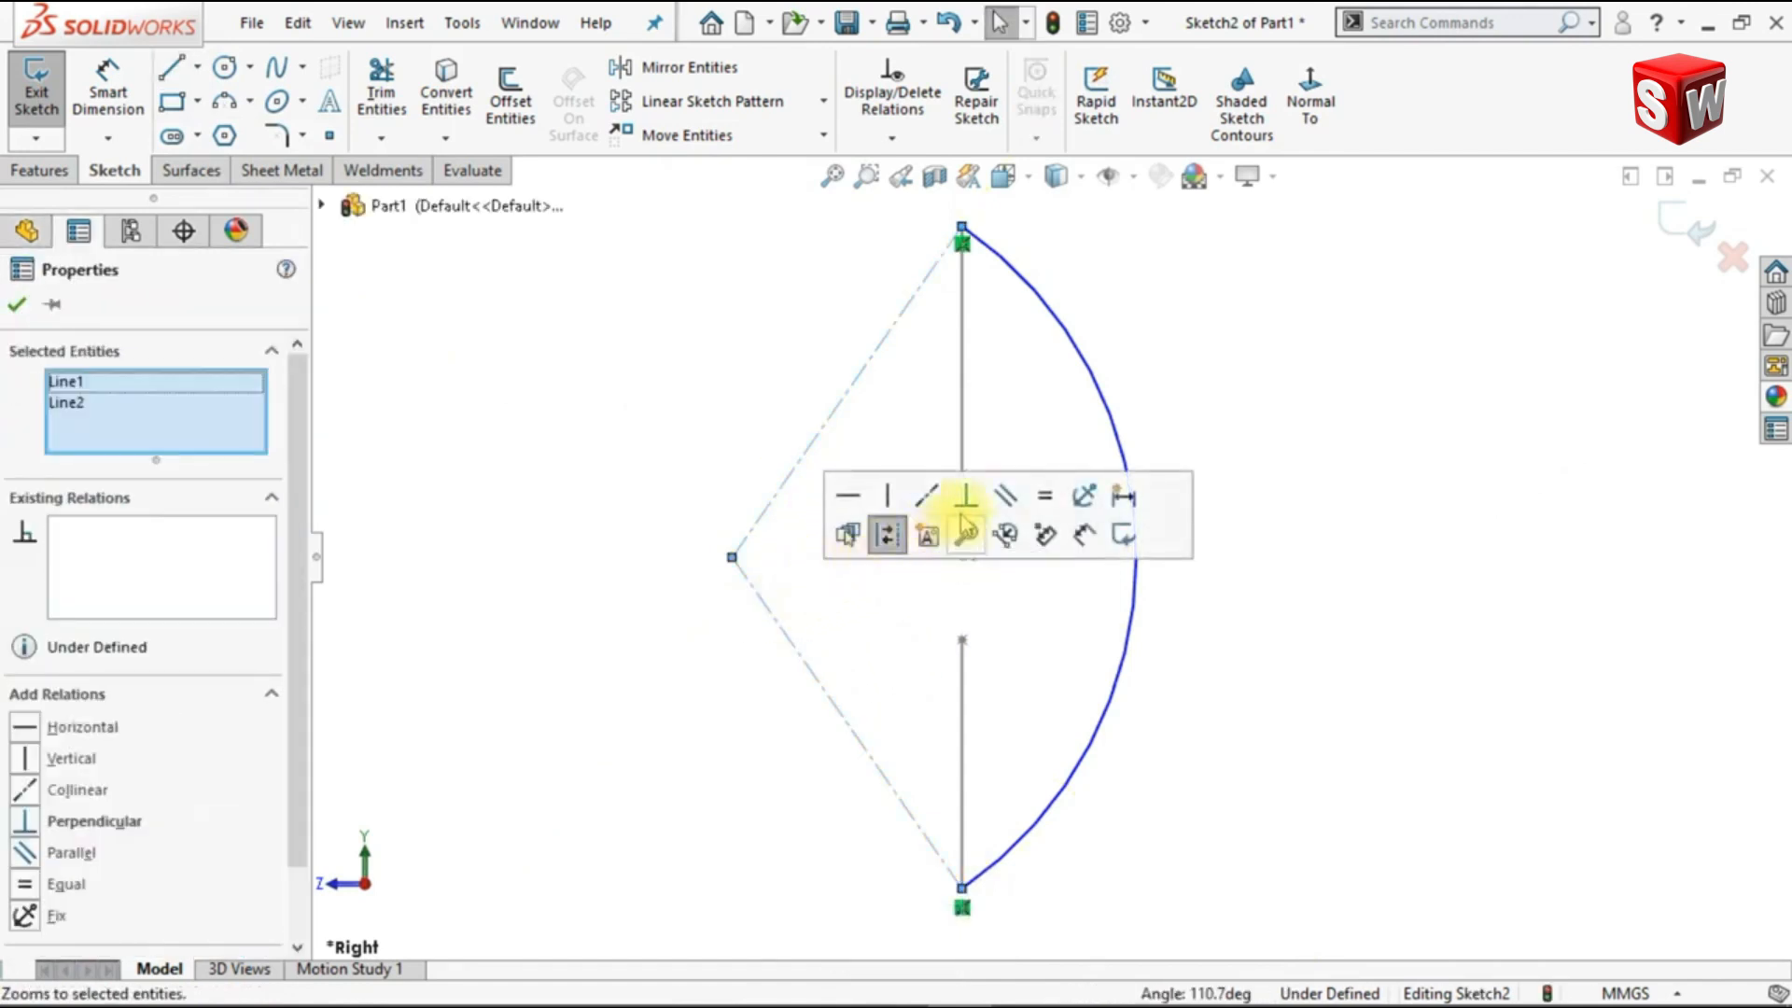
{"action": "left_click", "coordinate": [966, 495]}
{"action": "left_click", "coordinate": [1036, 643]}
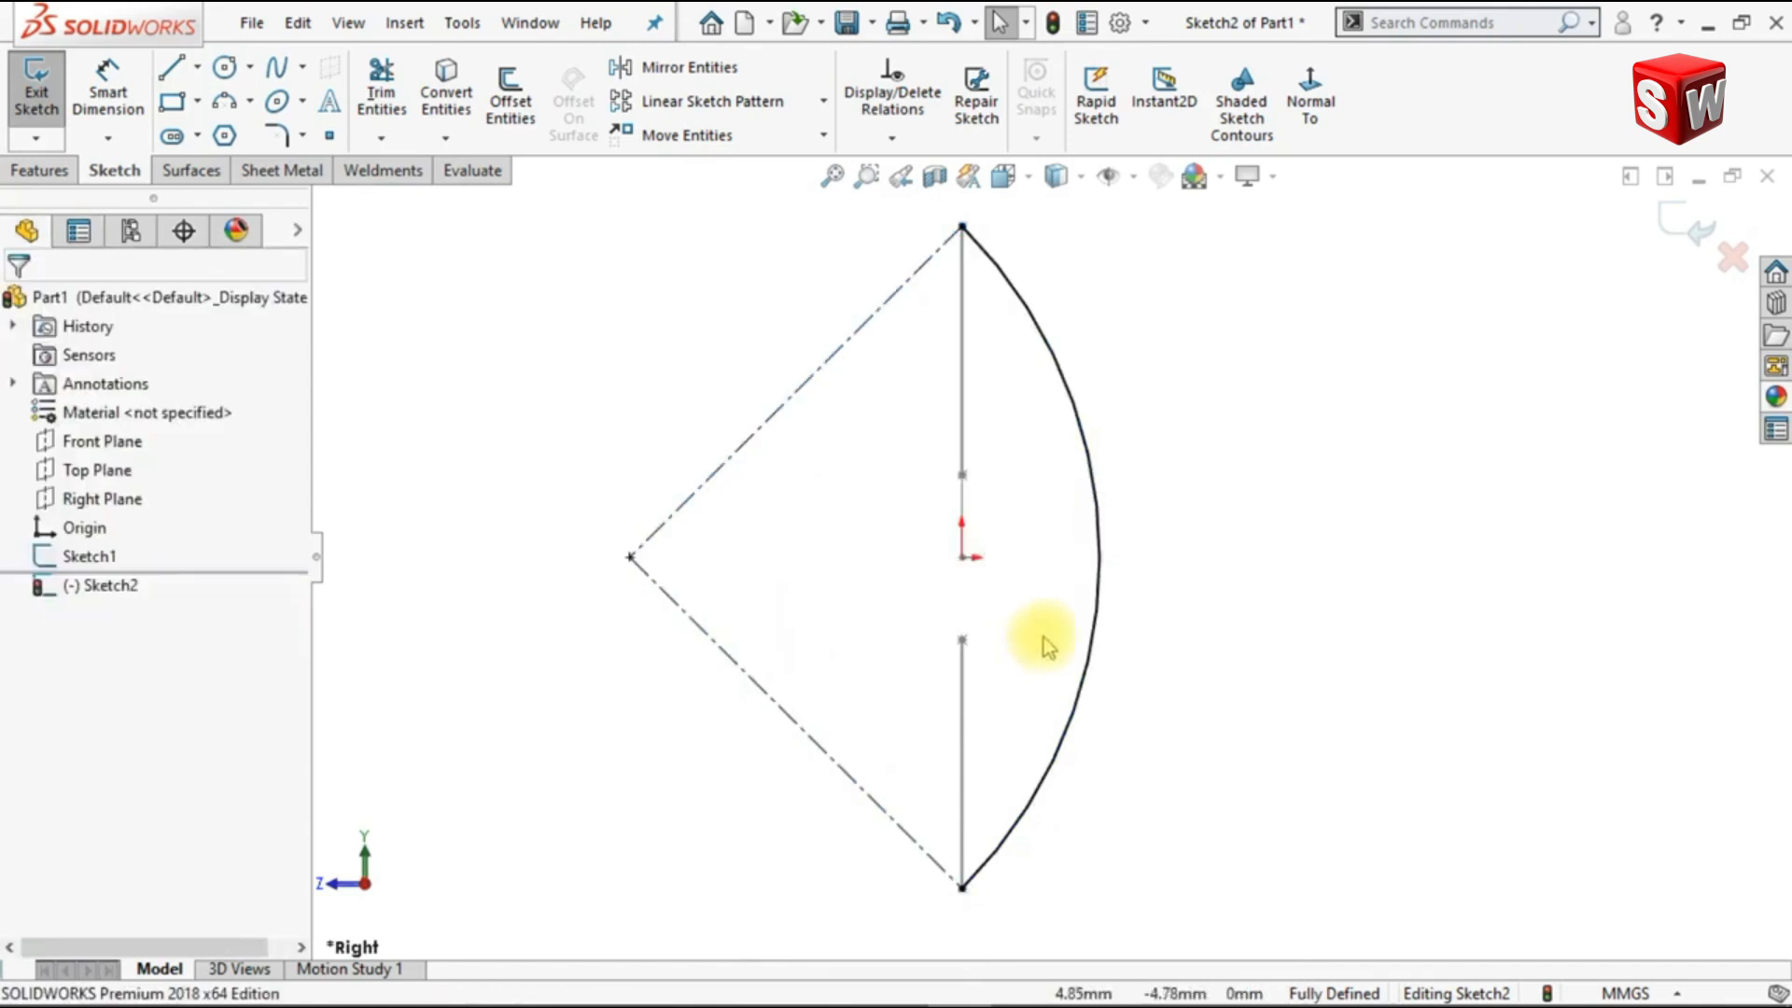
{"action": "left_click", "coordinate": [1675, 219]}
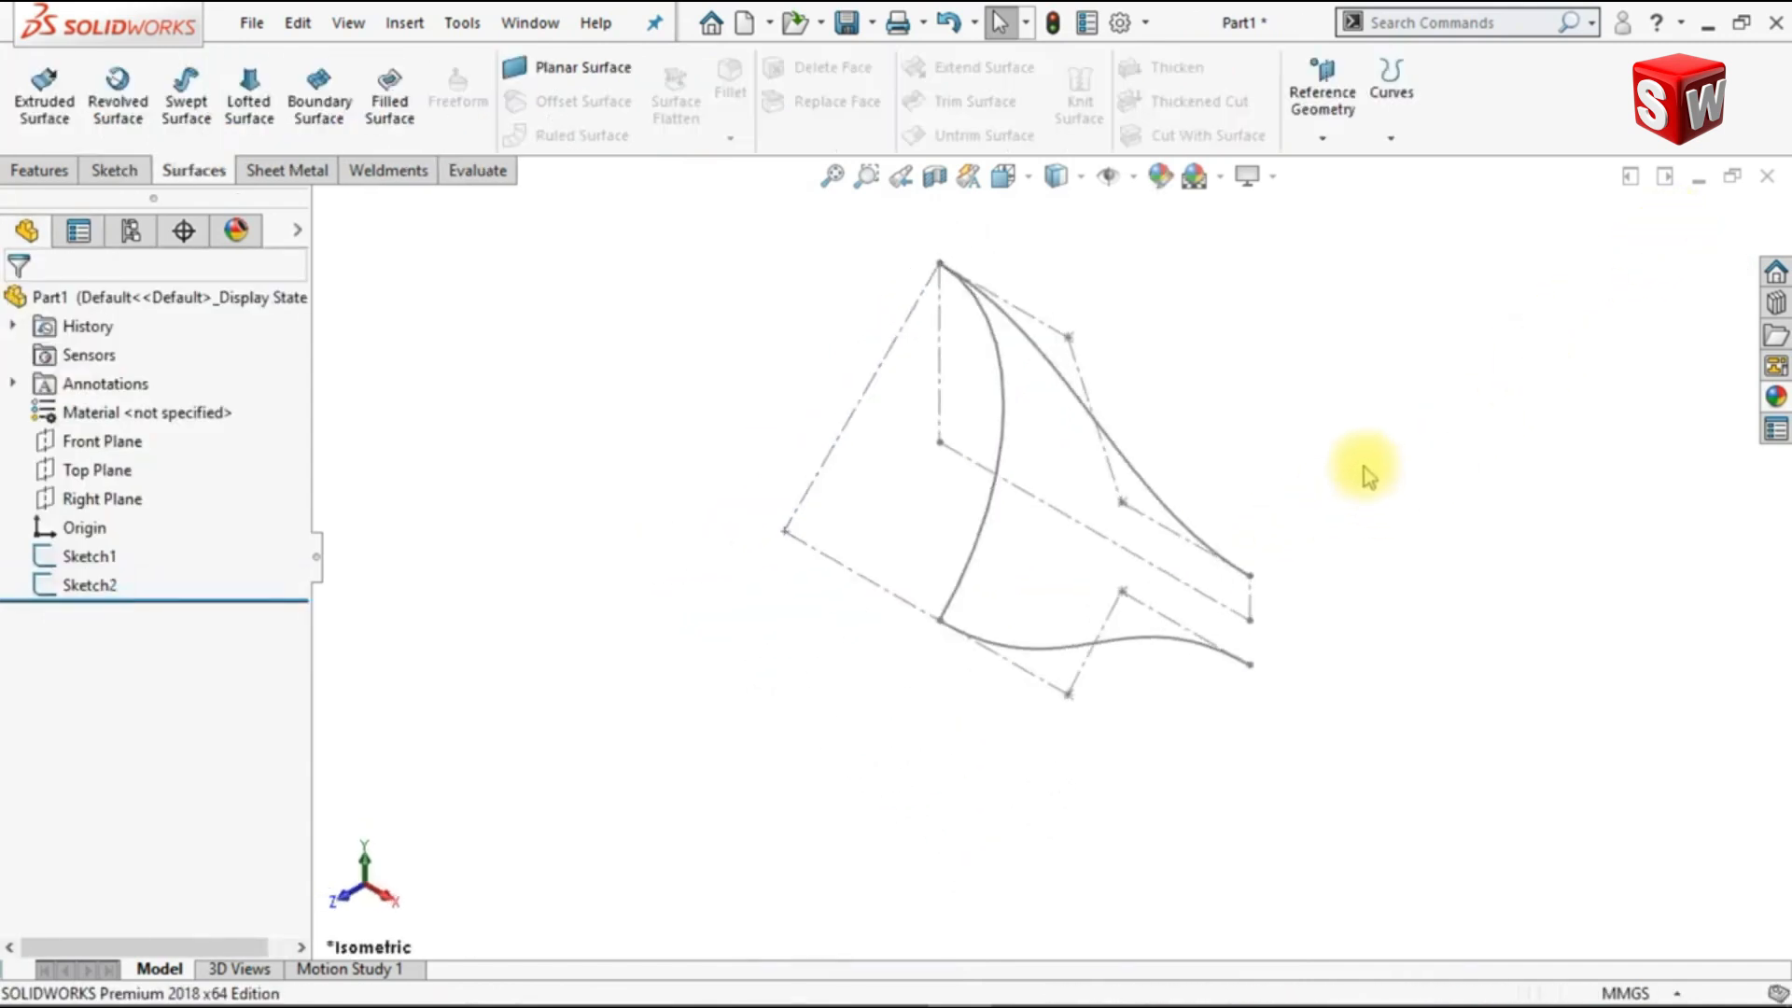
Step: Create a reference plane through the far endpoint of the horizontal 40 mm centerline, perpendicular to that line
{"action": "left_click", "coordinate": [1322, 140]}
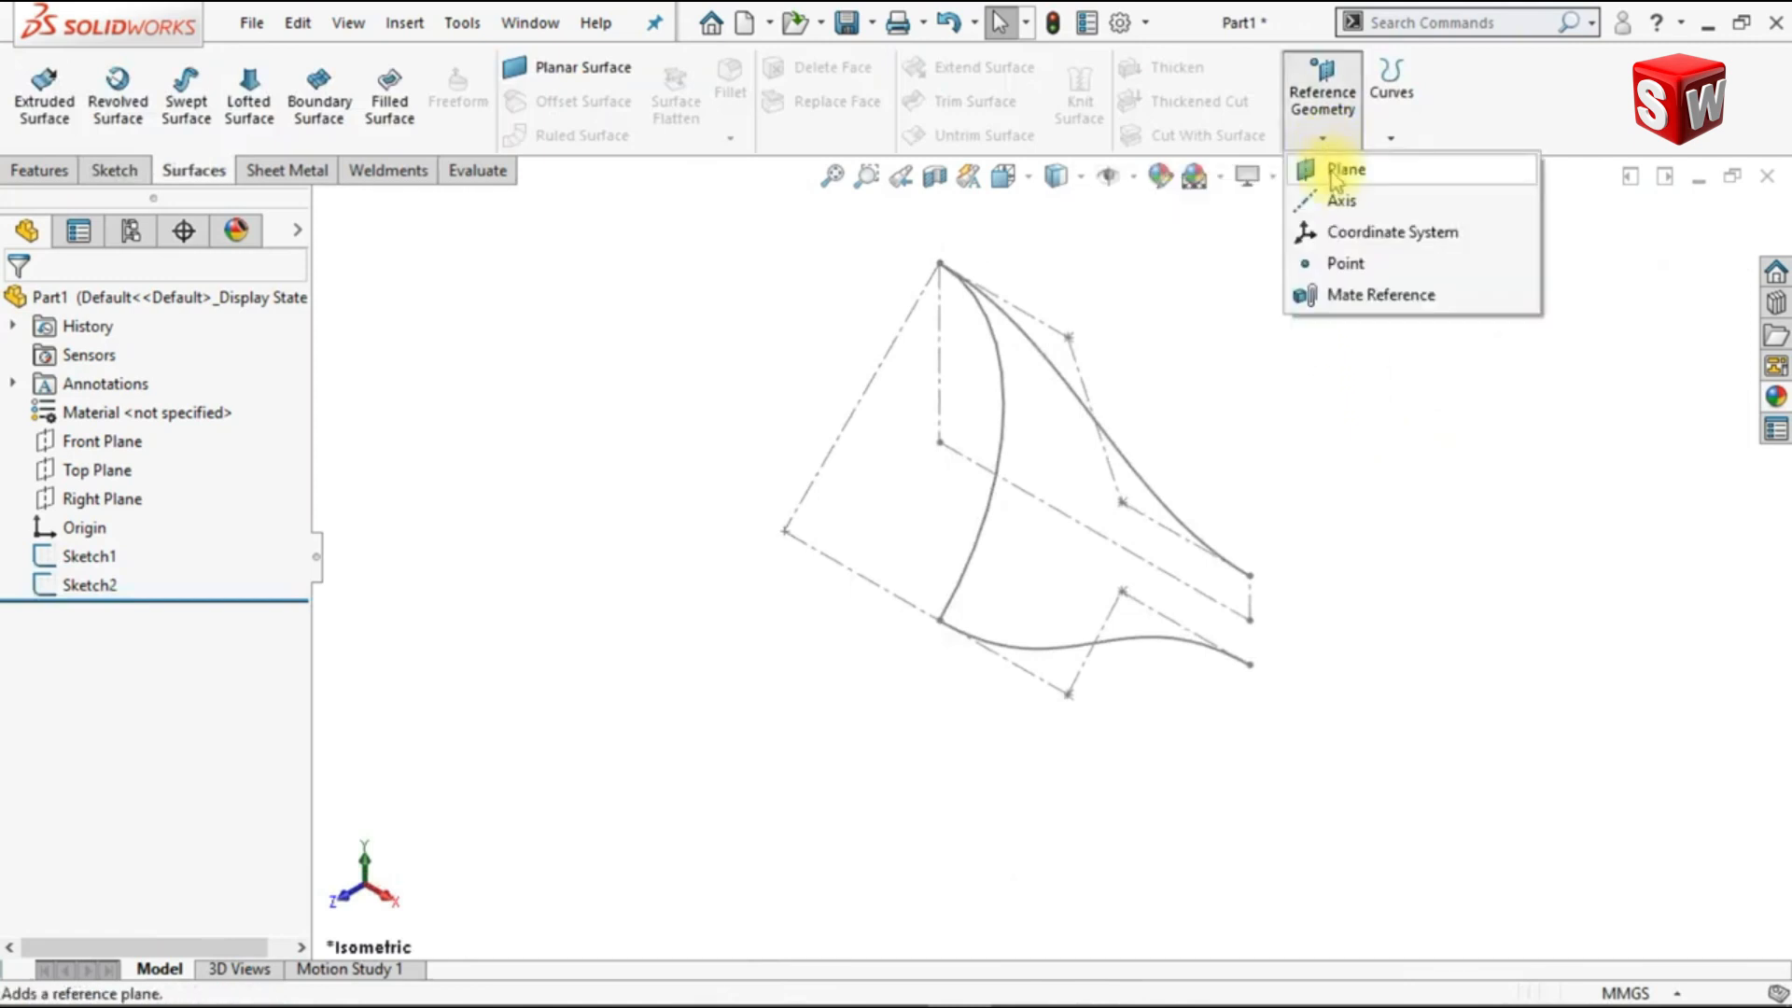
{"action": "left_click", "coordinate": [1332, 174]}
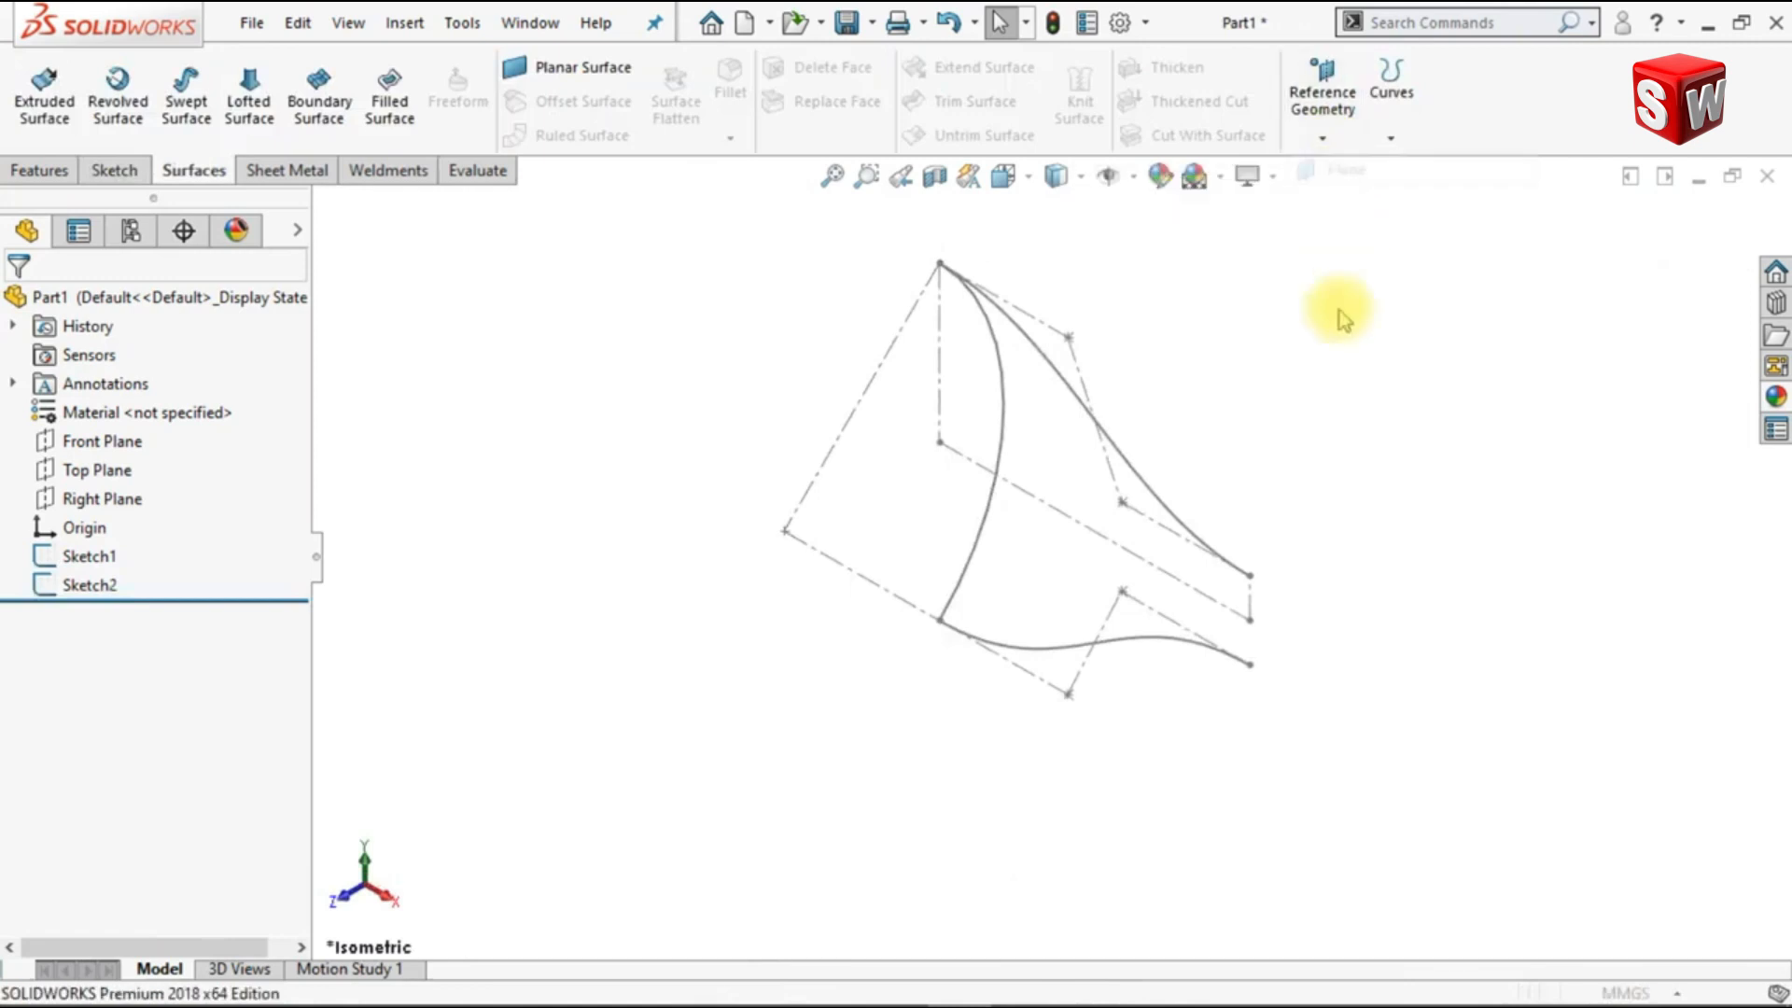
{"action": "left_click", "coordinate": [1250, 621]}
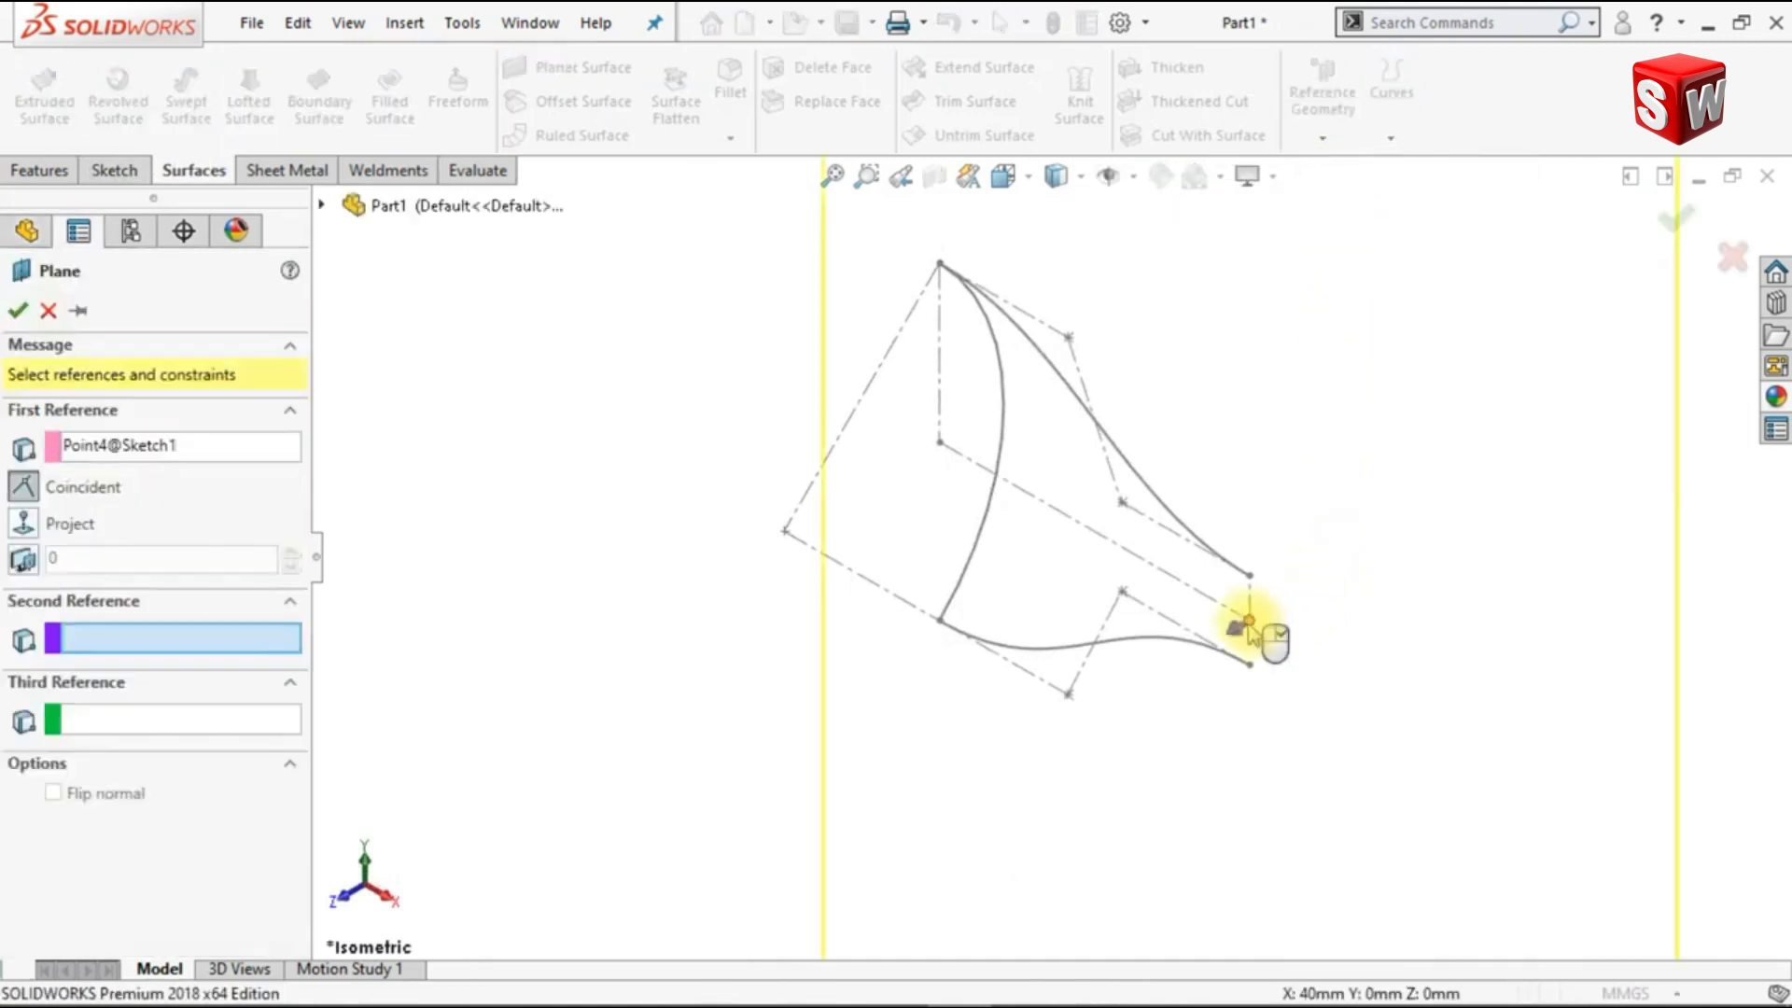
{"action": "left_click", "coordinate": [1191, 598]}
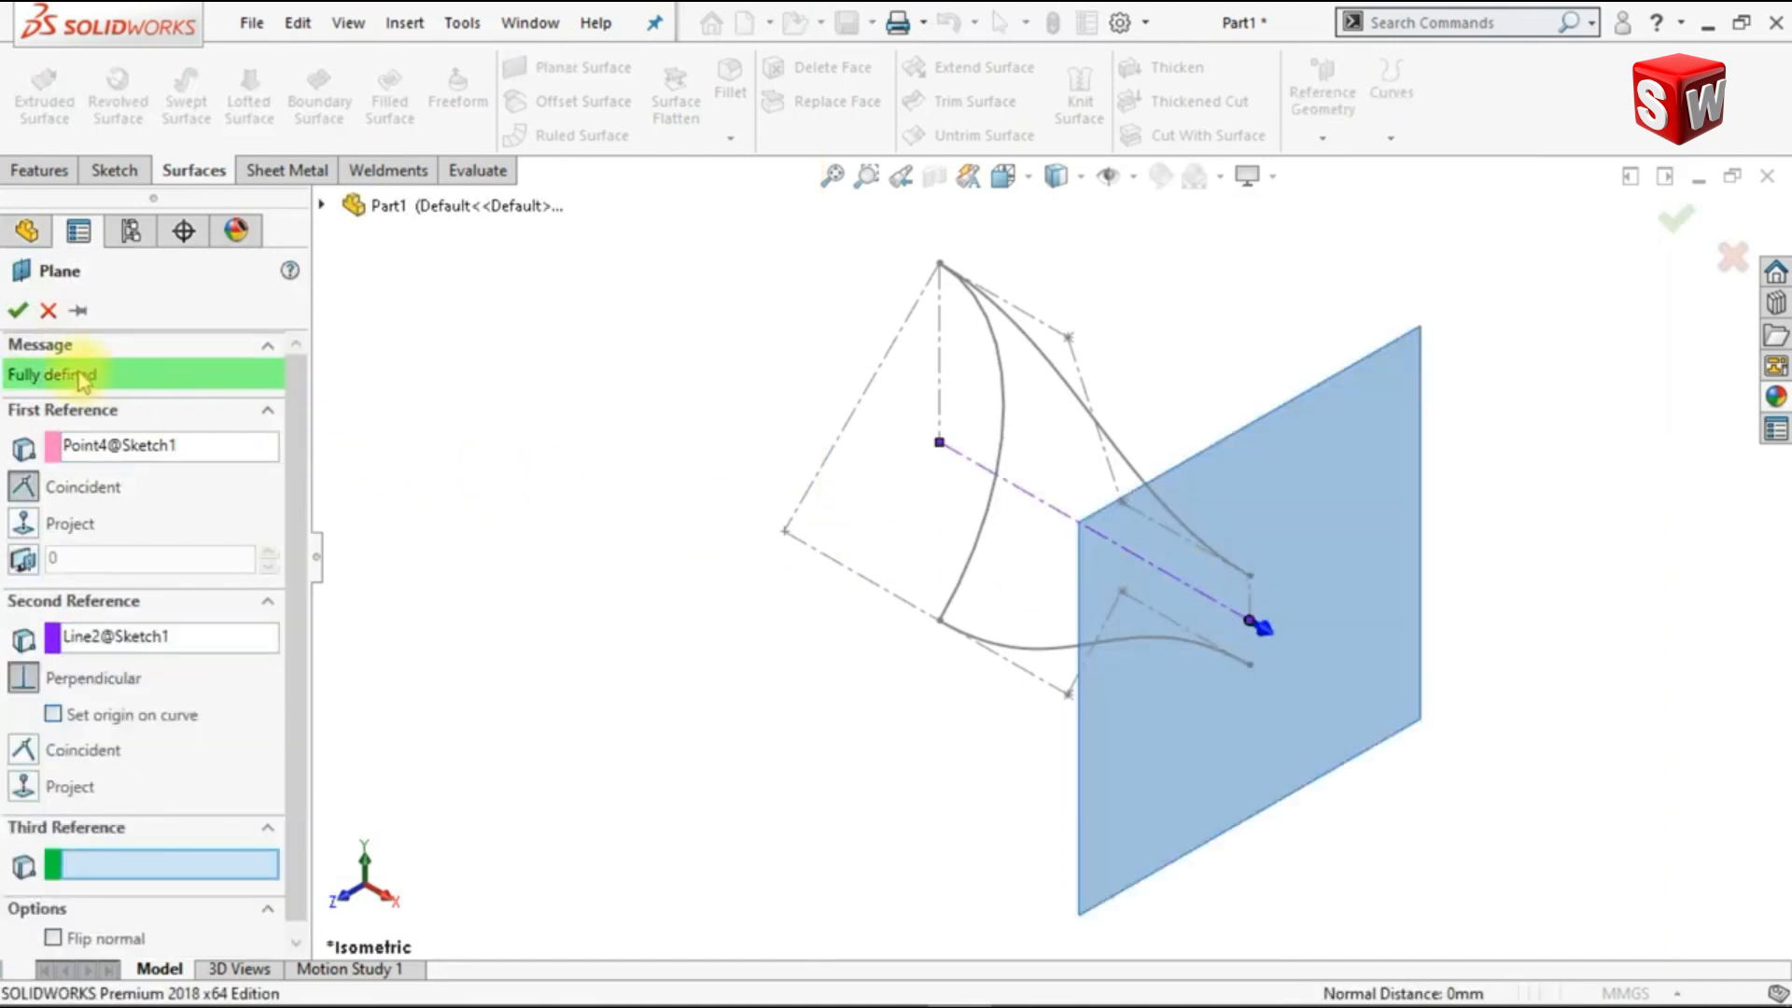
{"action": "left_click", "coordinate": [19, 310]}
{"action": "key", "text": "Escape"}
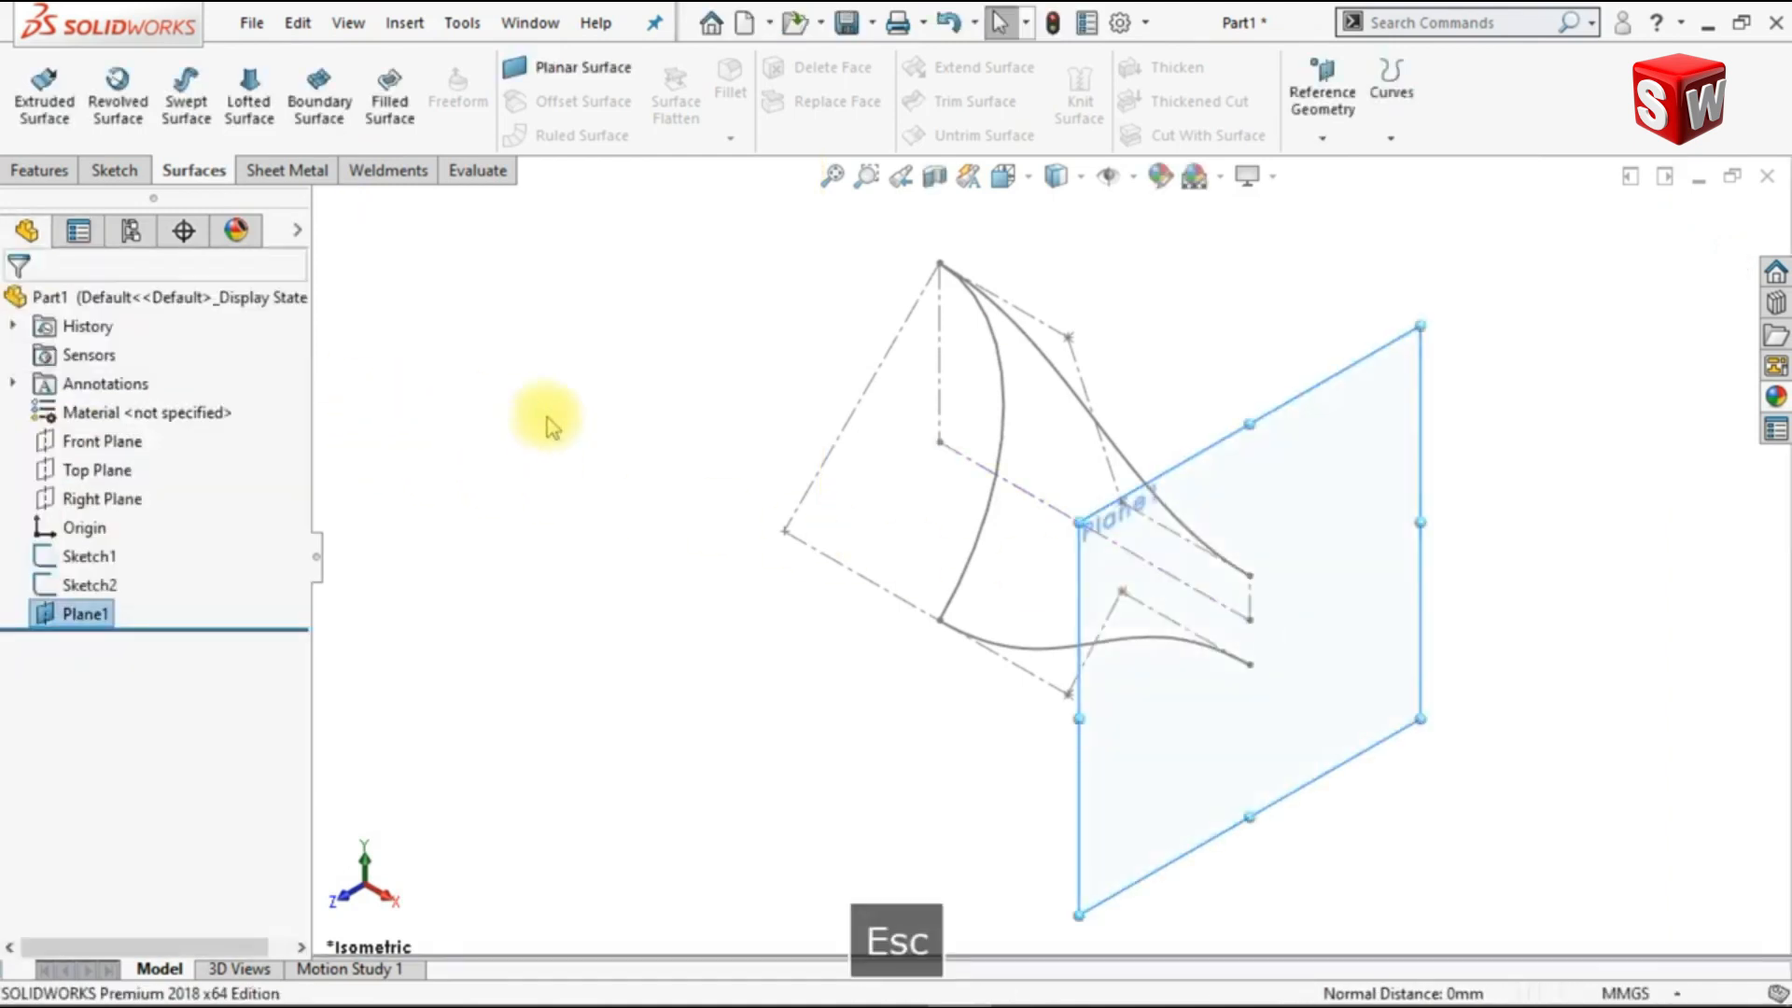
Step: In a new sketch on the reference plane, draw a 3-point arc joining the two splines' far ends, with a radius of about 5.2 mm
{"action": "left_click", "coordinate": [1244, 485]}
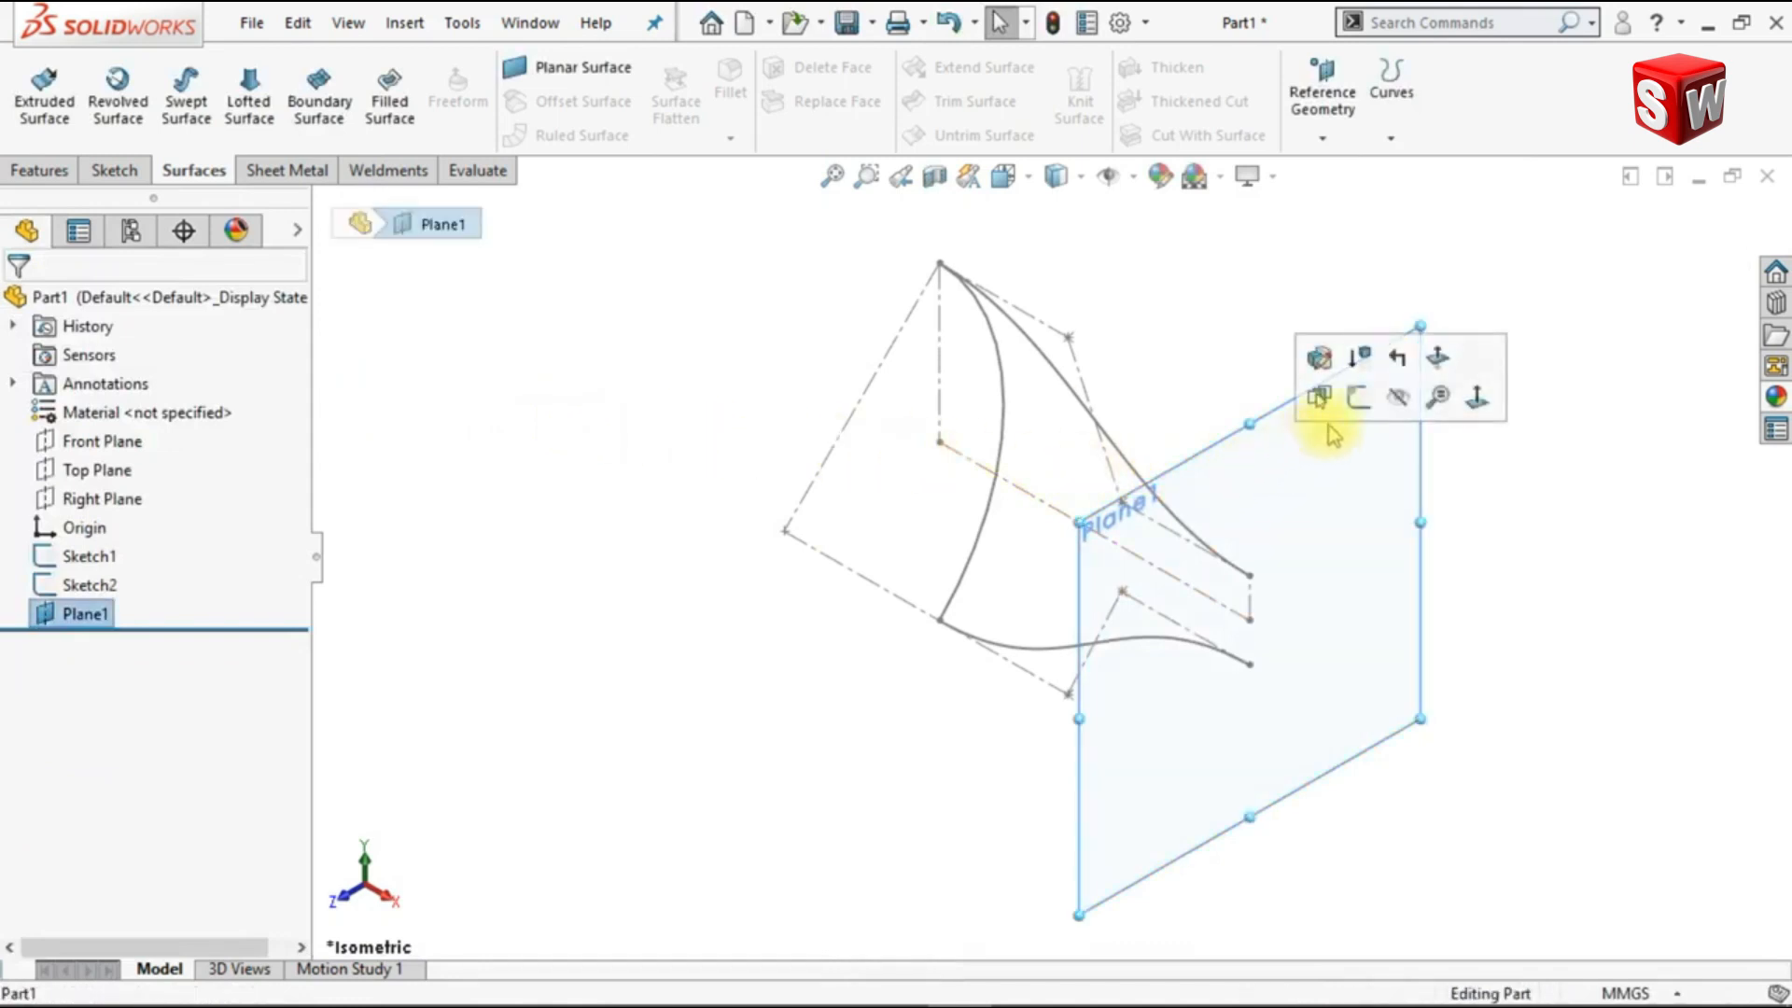
{"action": "left_click", "coordinate": [1360, 395]}
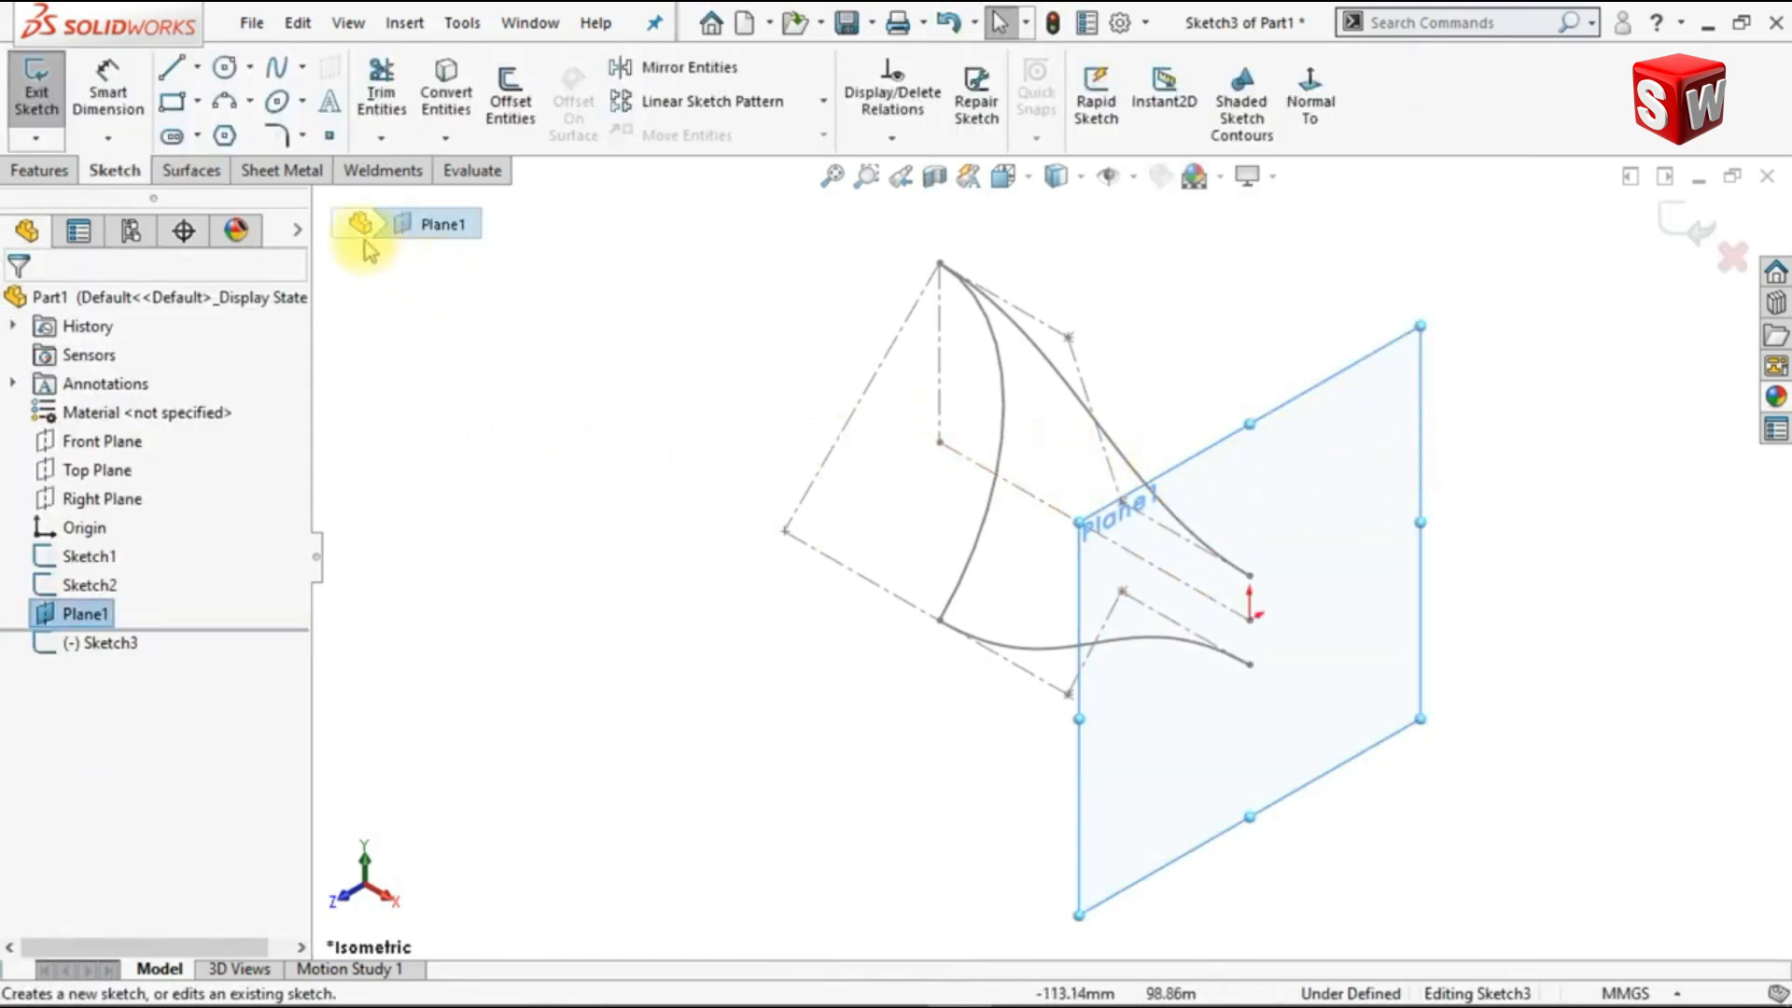
{"action": "left_click", "coordinate": [225, 103]}
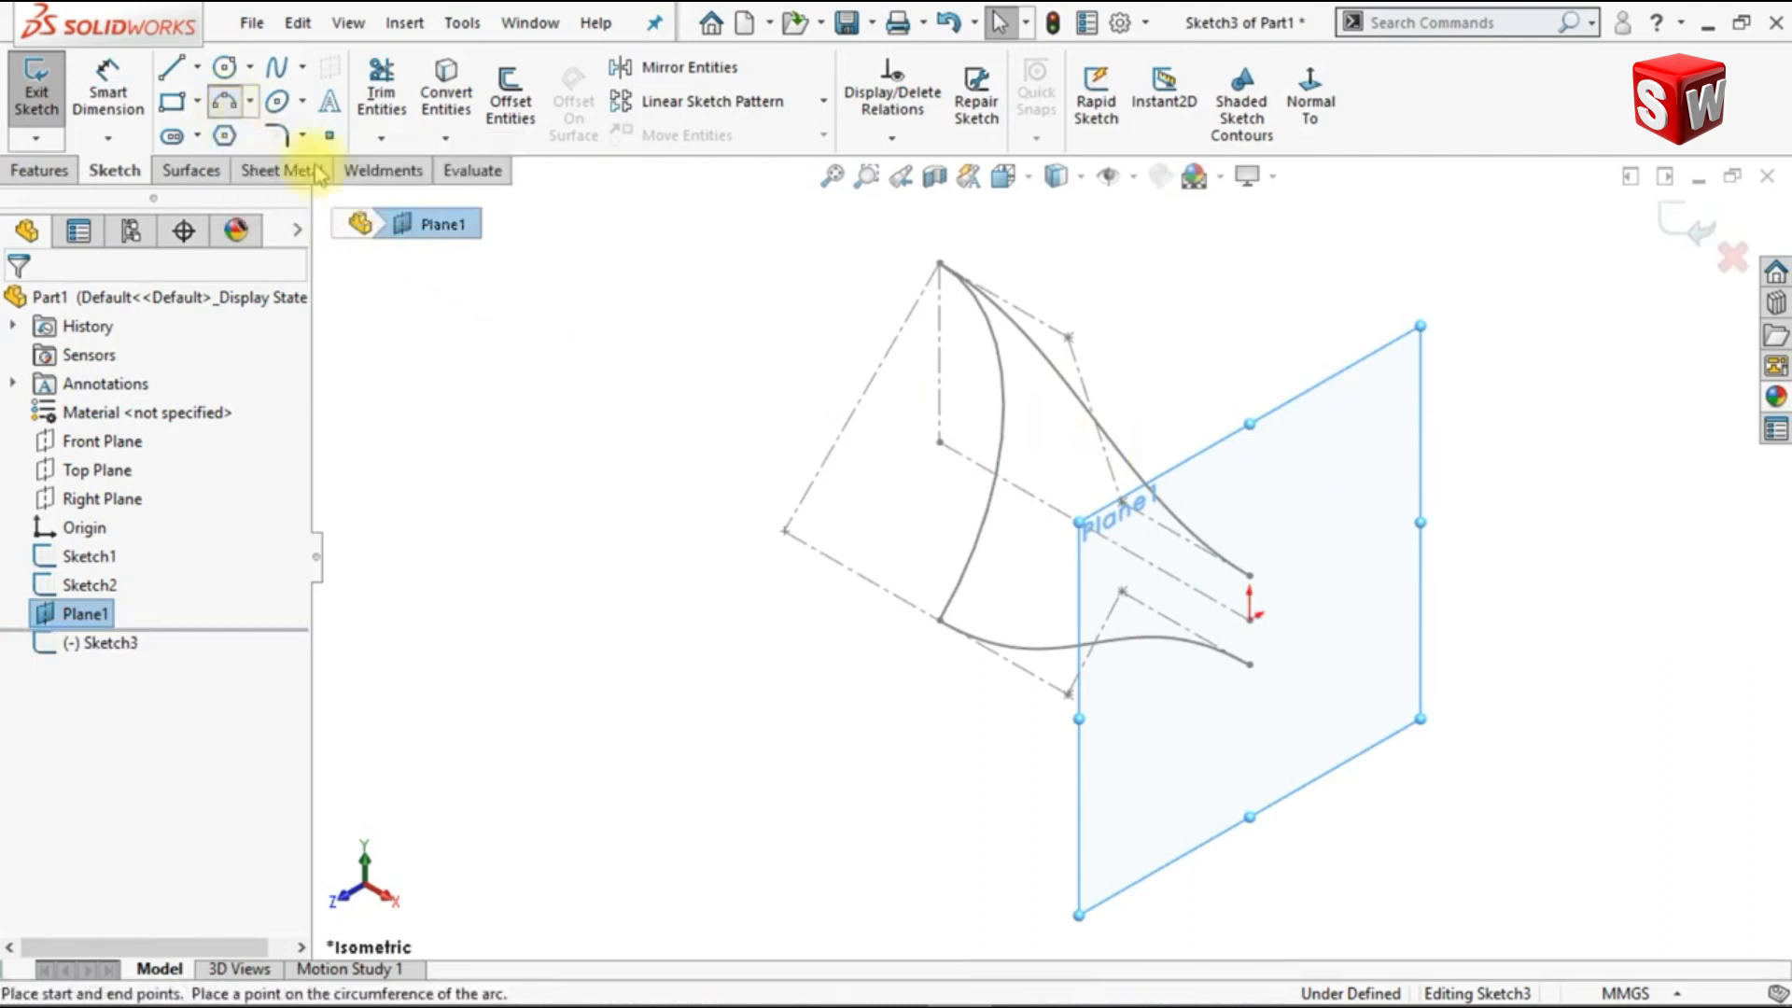
{"action": "left_click", "coordinate": [1250, 577]}
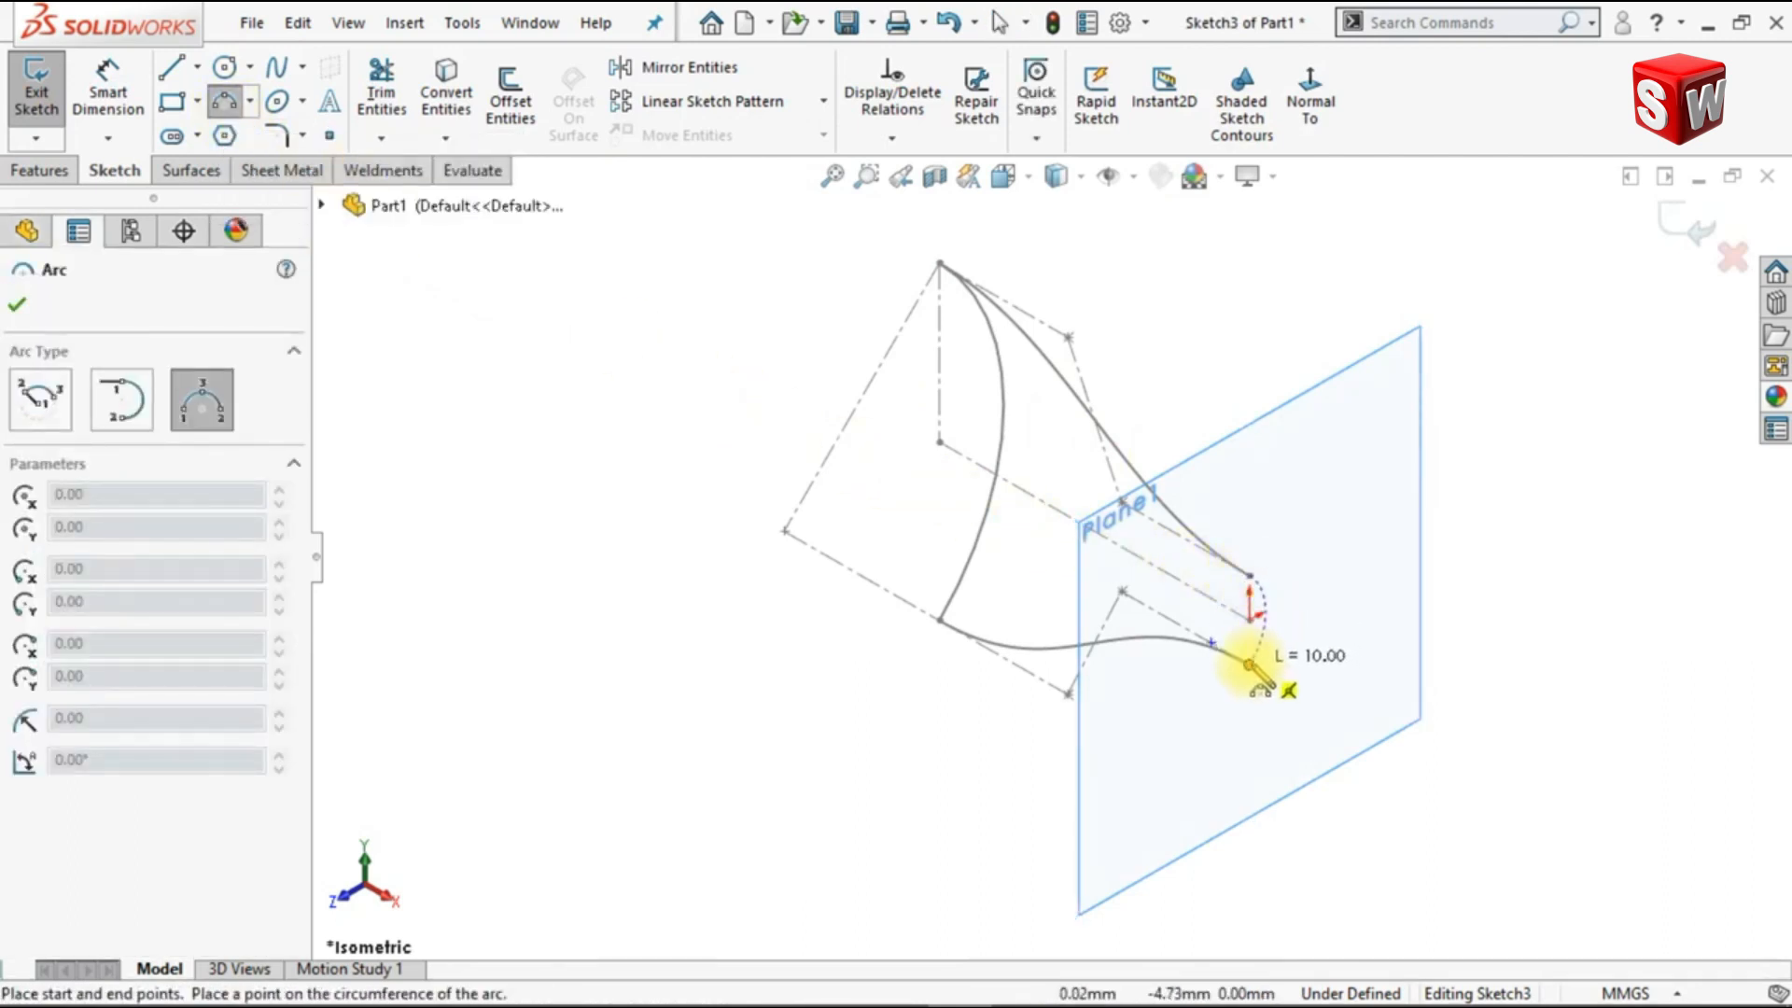
{"action": "left_click", "coordinate": [1277, 631]}
{"action": "key", "text": "Escape"}
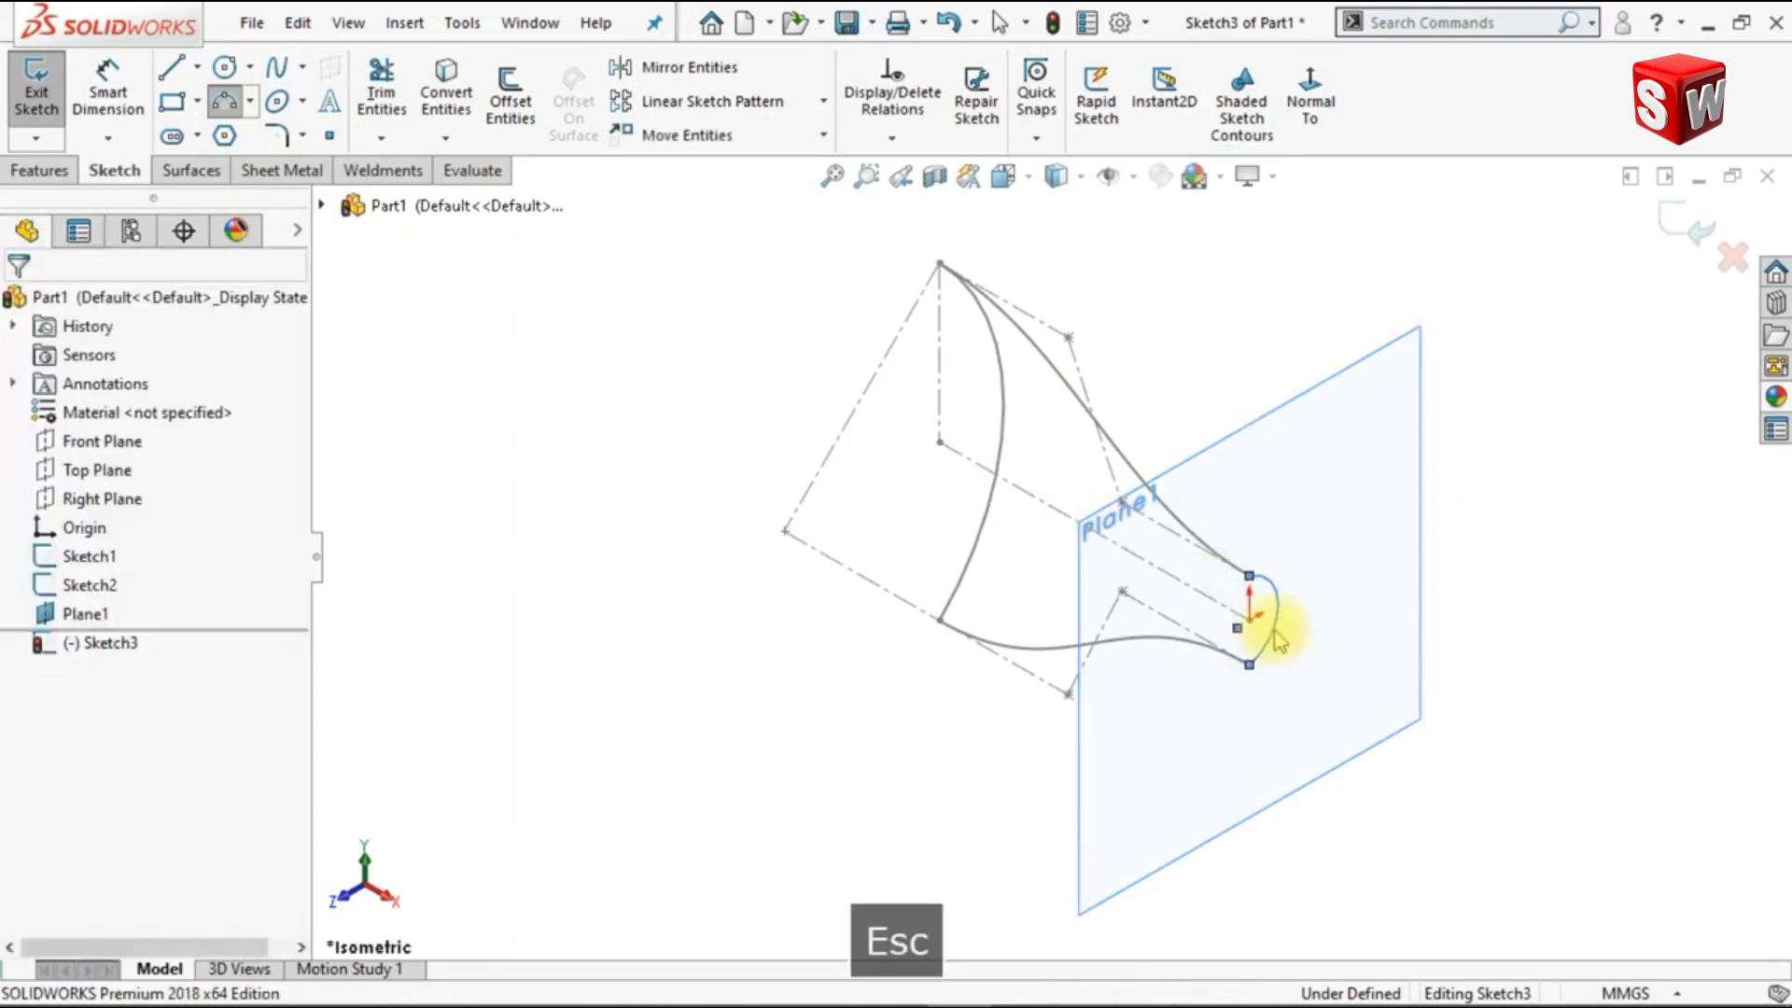
Step: Draw two construction centerlines from the small arc's endpoints to its center point
{"action": "left_click", "coordinate": [1310, 94]}
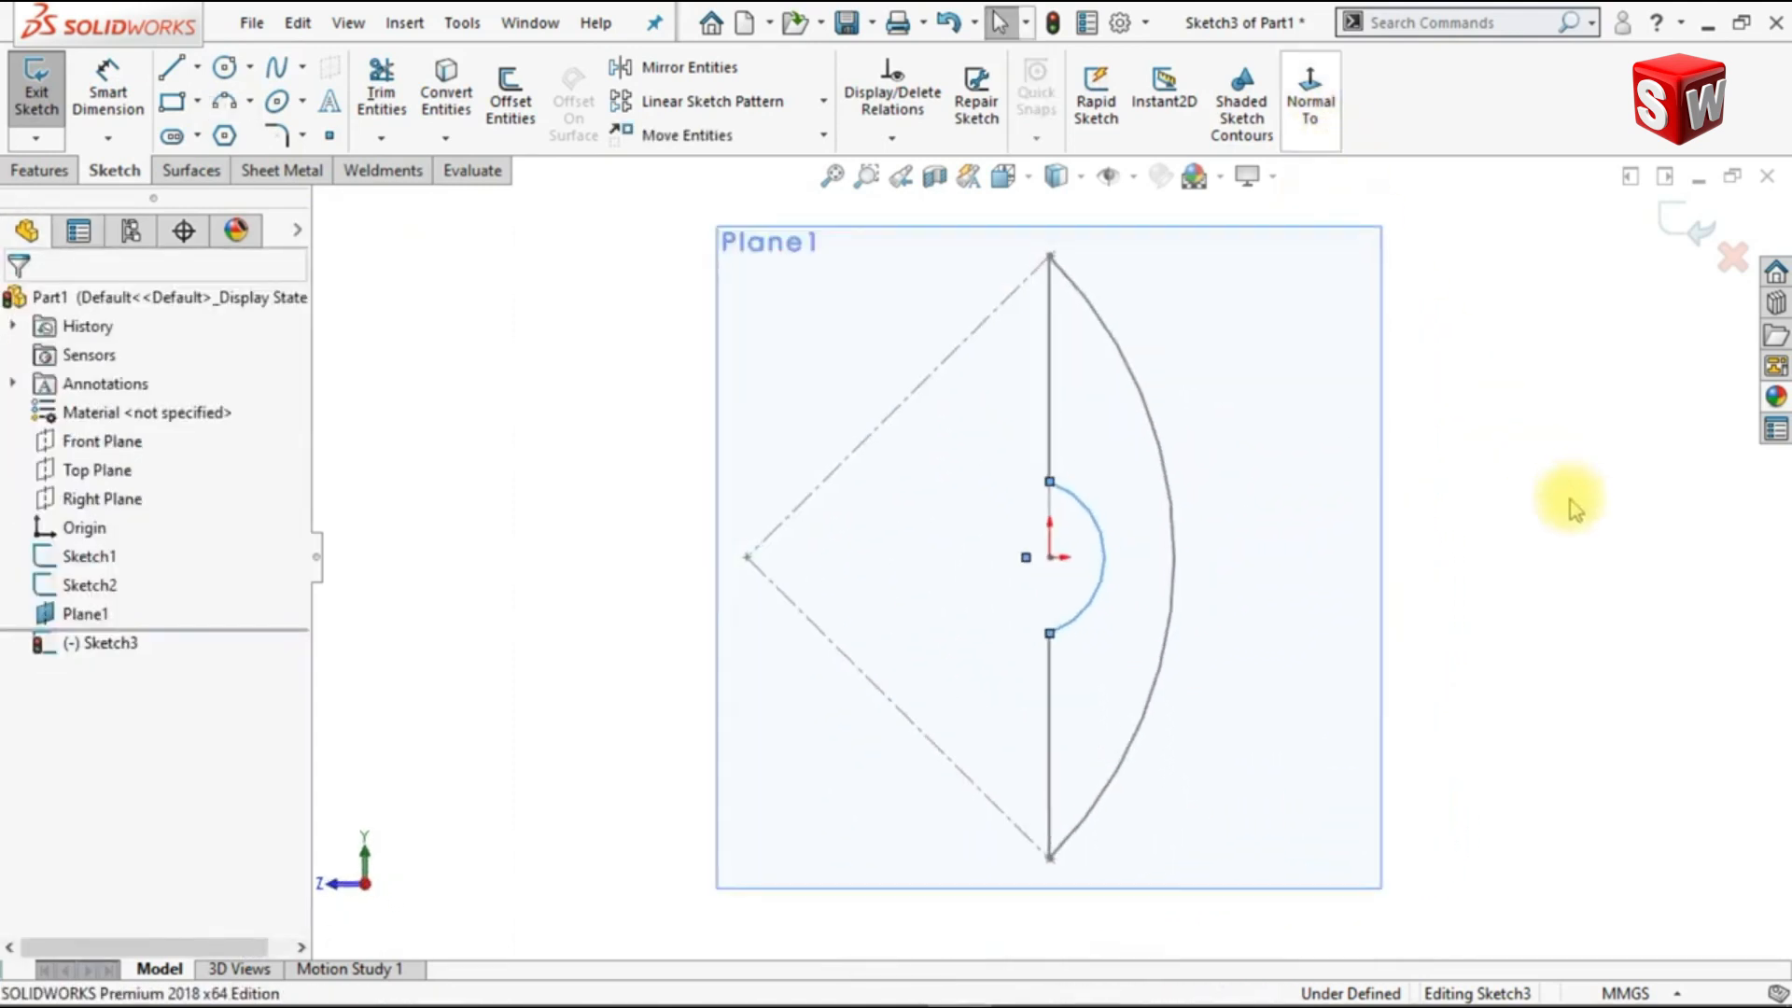
{"action": "scroll", "coordinate": [1047, 553], "scroll_direction": "down", "scroll_amount": 3}
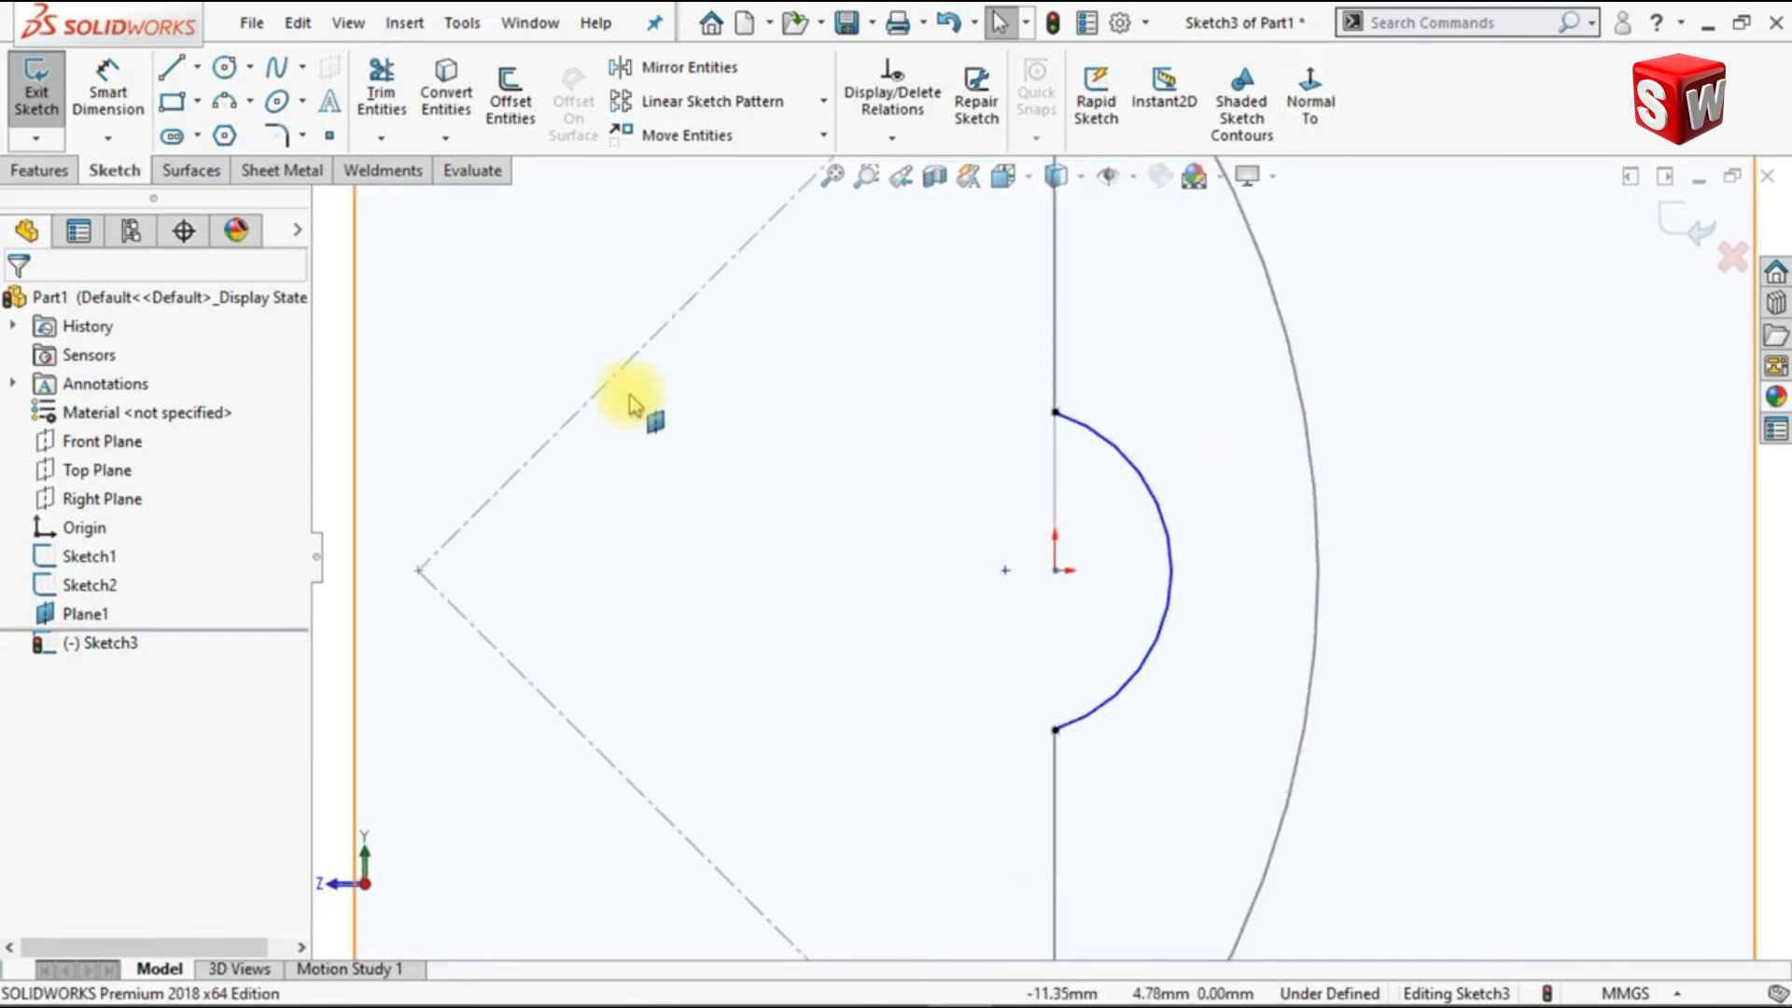
{"action": "left_click", "coordinate": [197, 67]}
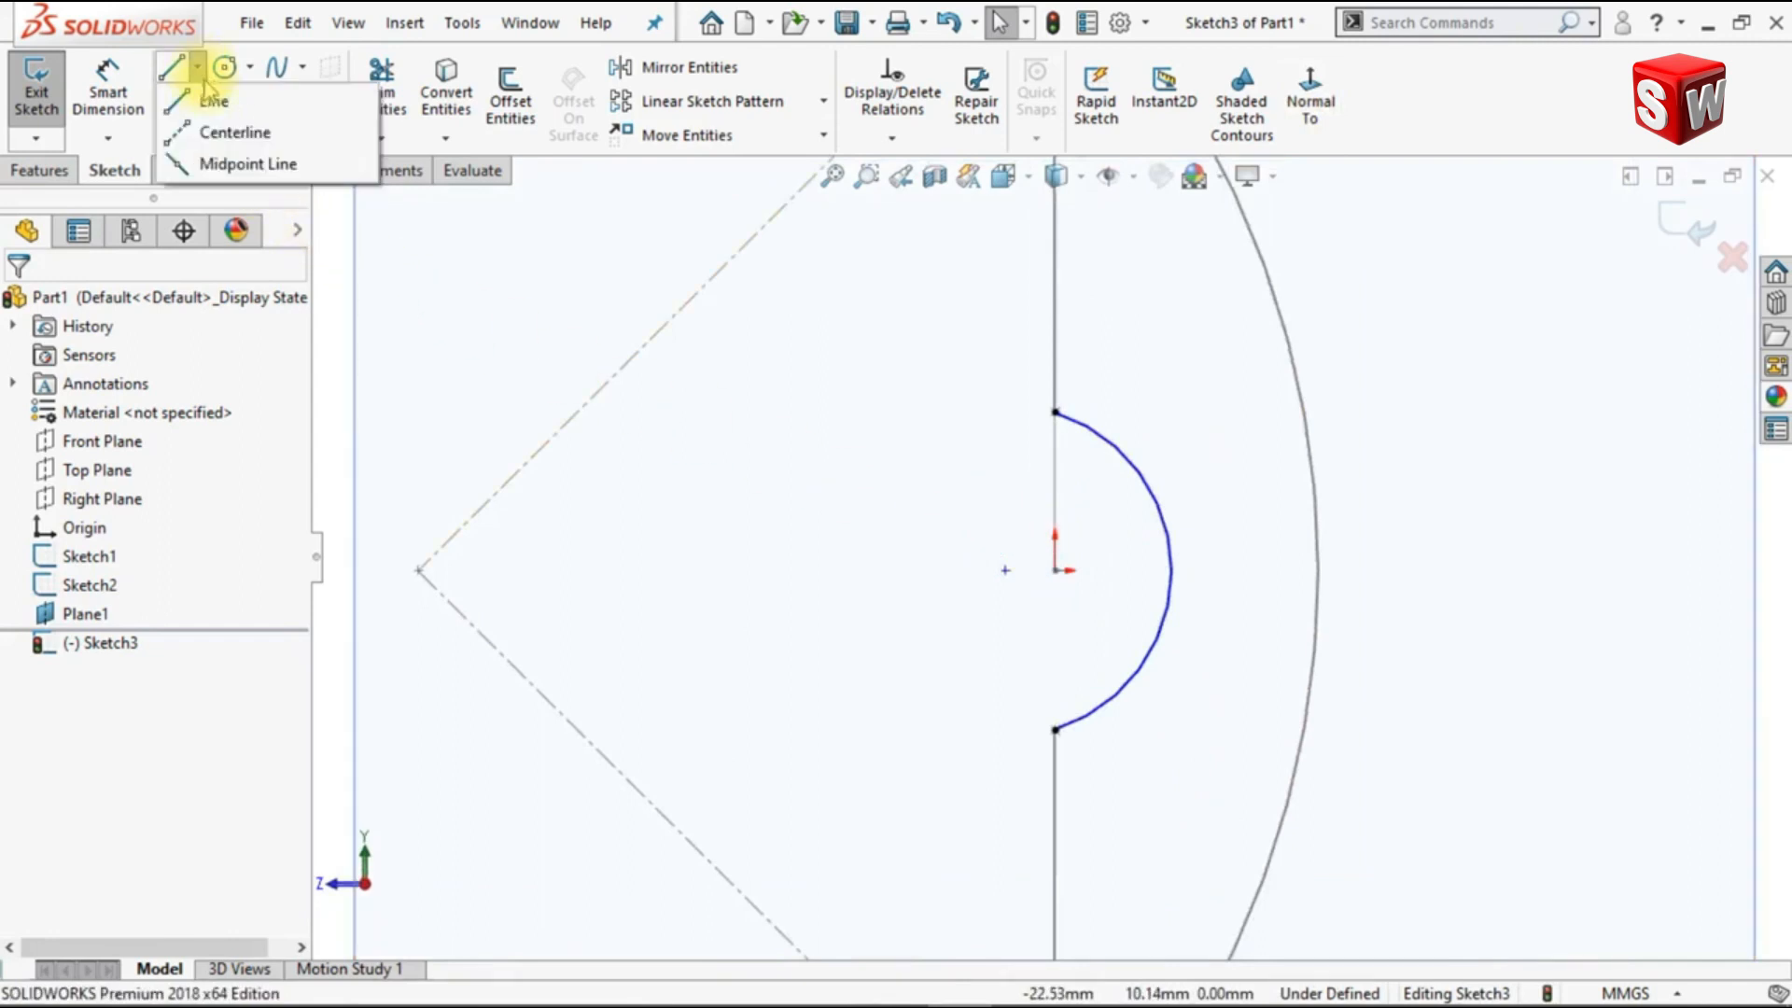
{"action": "left_click", "coordinate": [221, 130]}
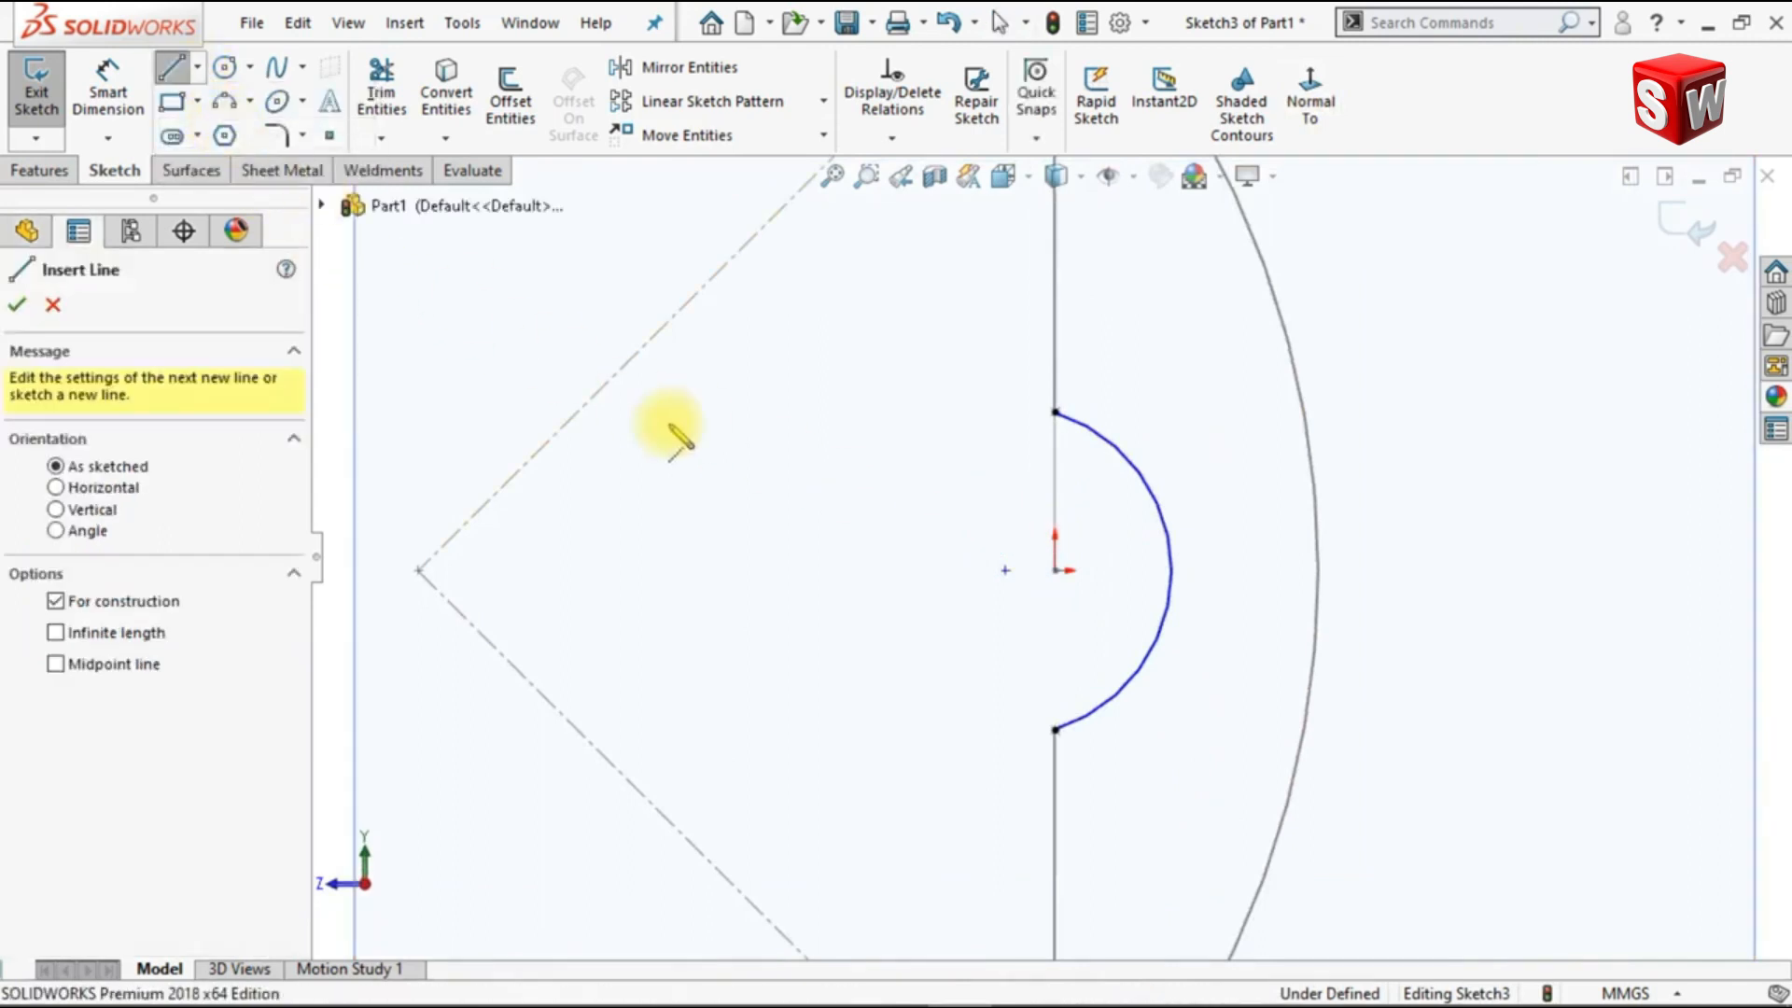
{"action": "left_click", "coordinate": [1055, 413]}
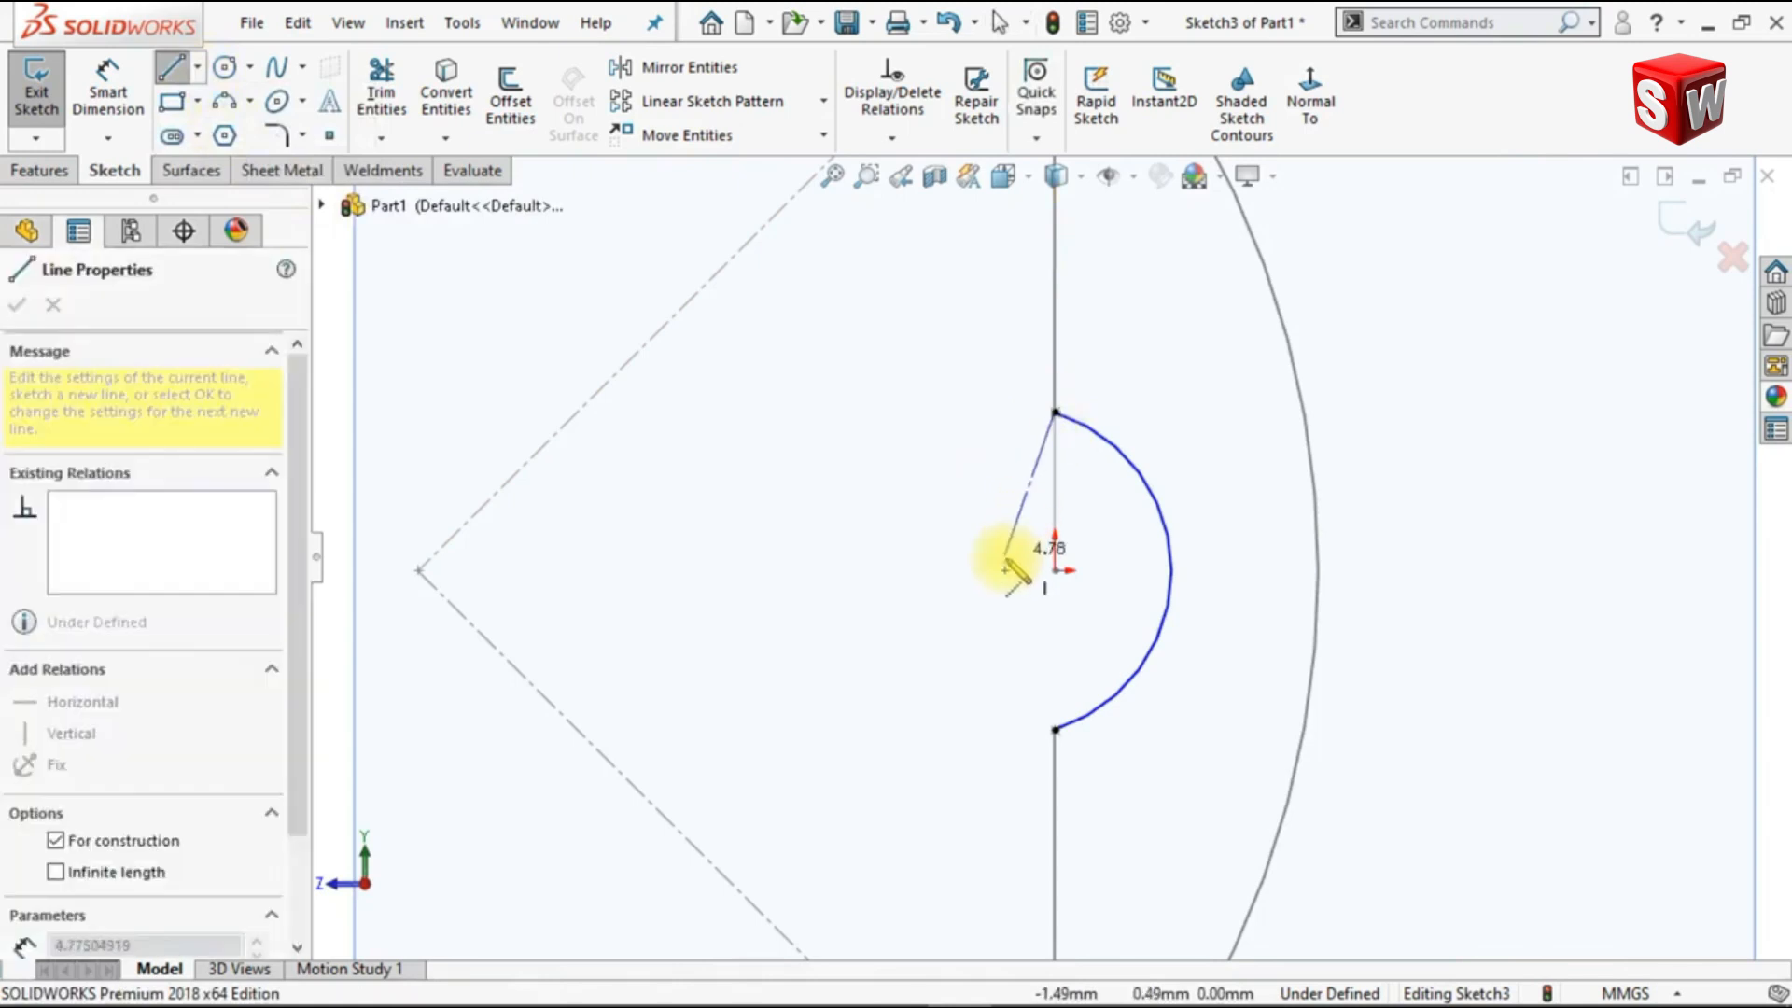
{"action": "left_click", "coordinate": [1005, 570]}
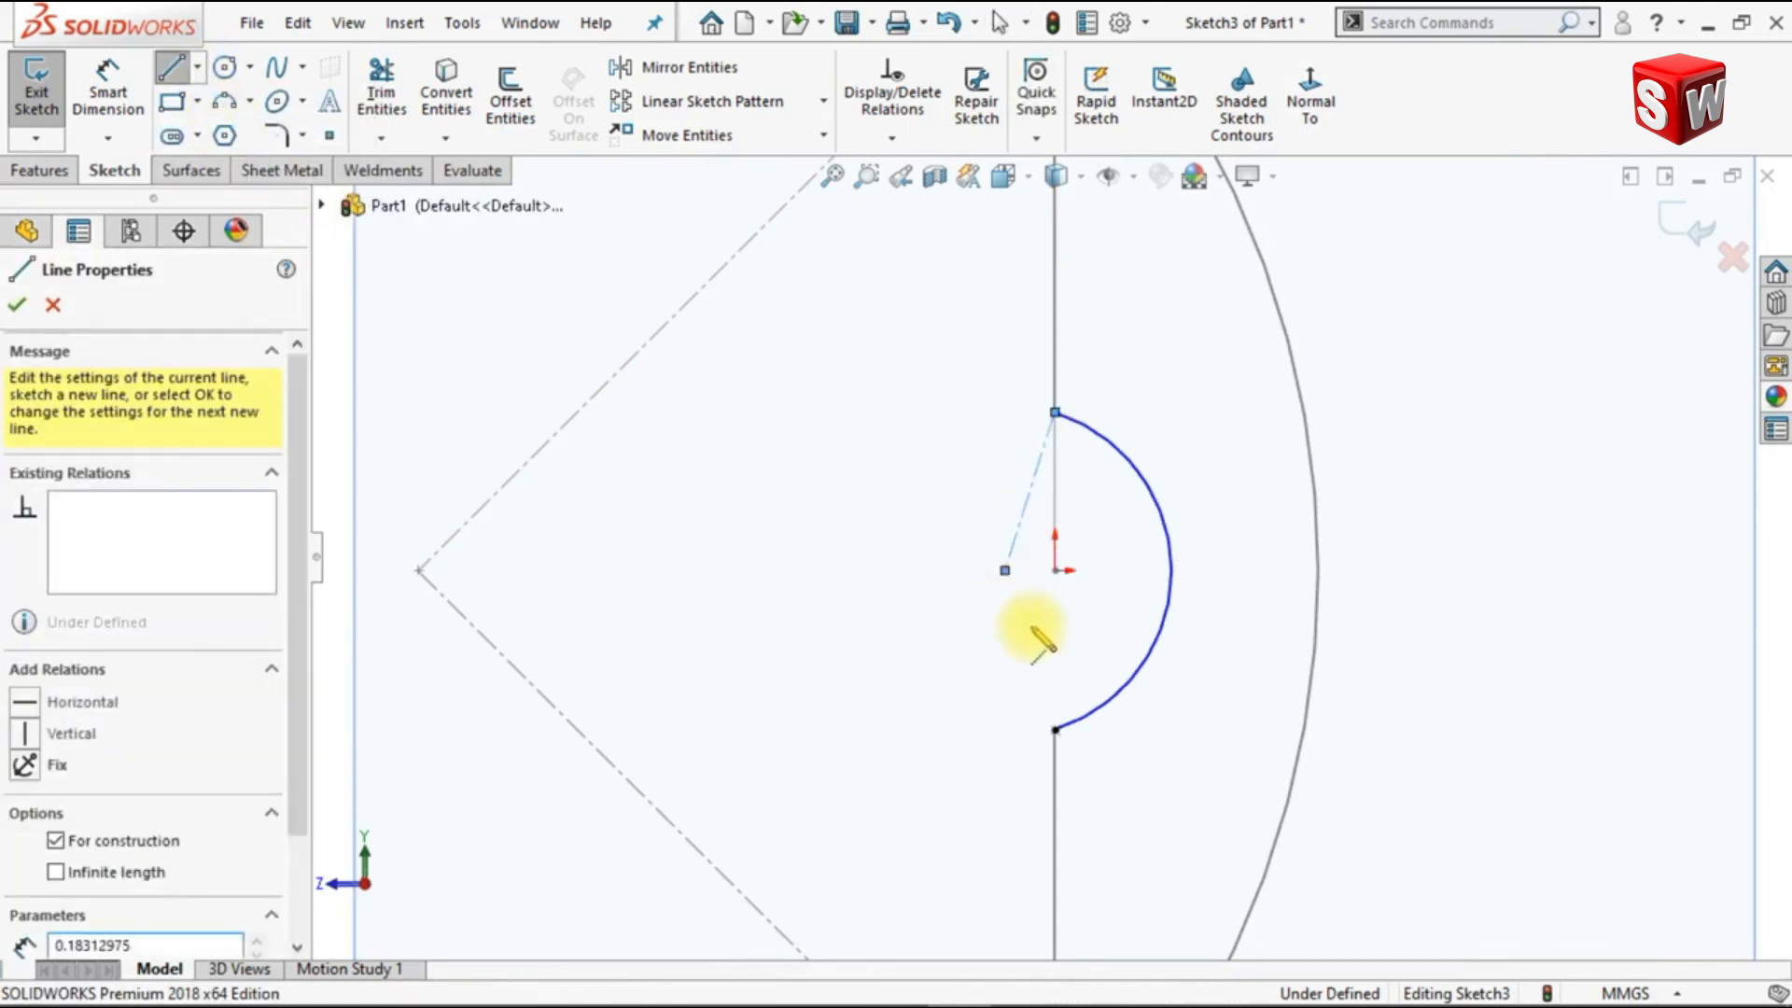
{"action": "left_click", "coordinate": [1056, 727]}
{"action": "key", "text": "Escape"}
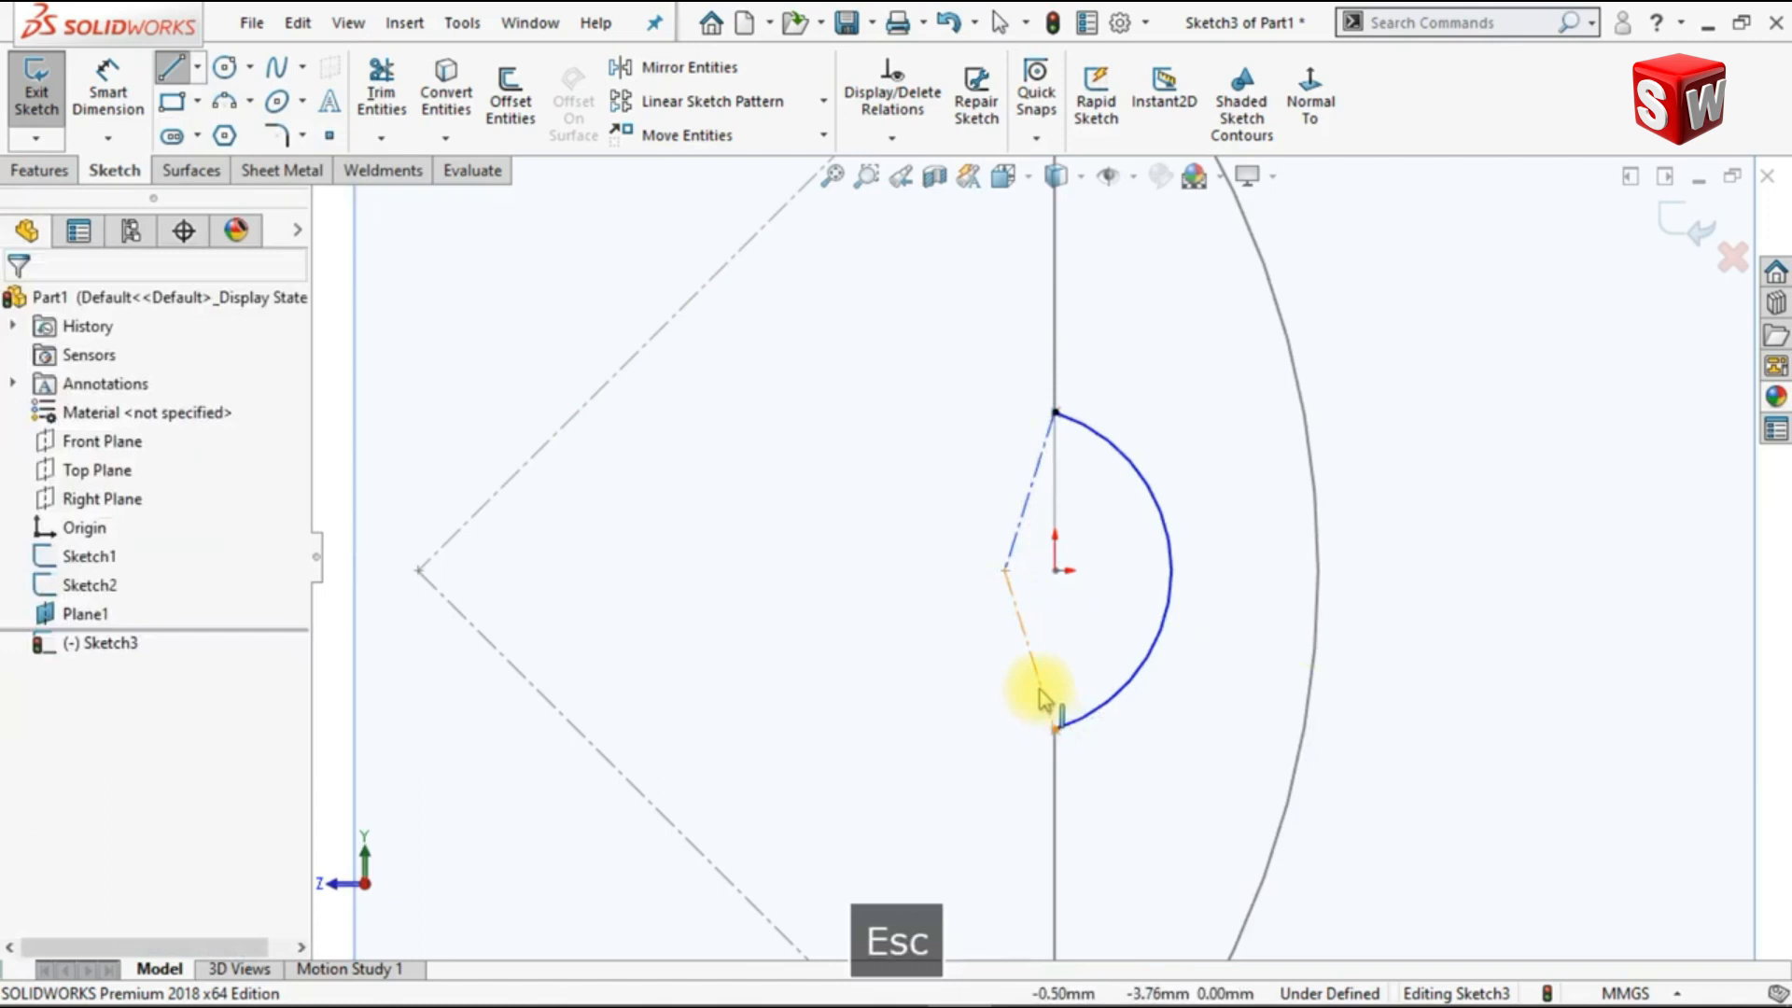
Step: Add a perpendicular relation between the small arc's two construction lines and exit the sketch
{"action": "left_click", "coordinate": [1033, 658], "text": "ctrl"}
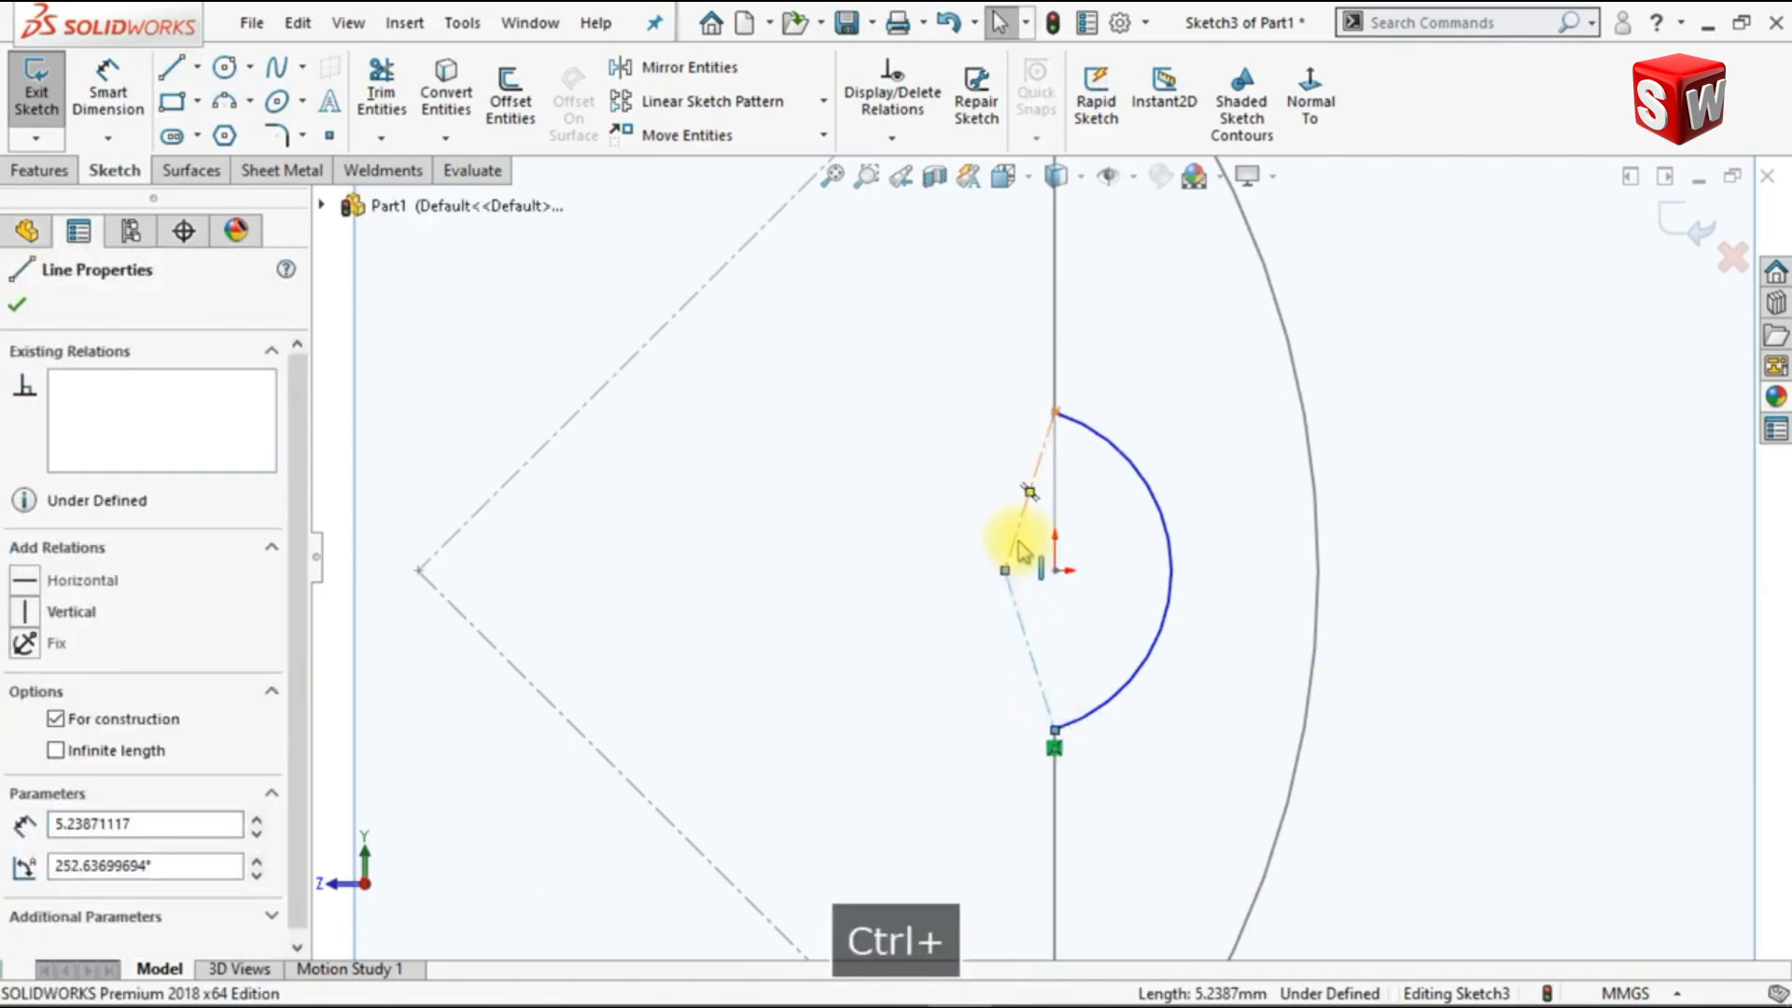
{"action": "left_click", "coordinate": [1020, 544], "text": "ctrl"}
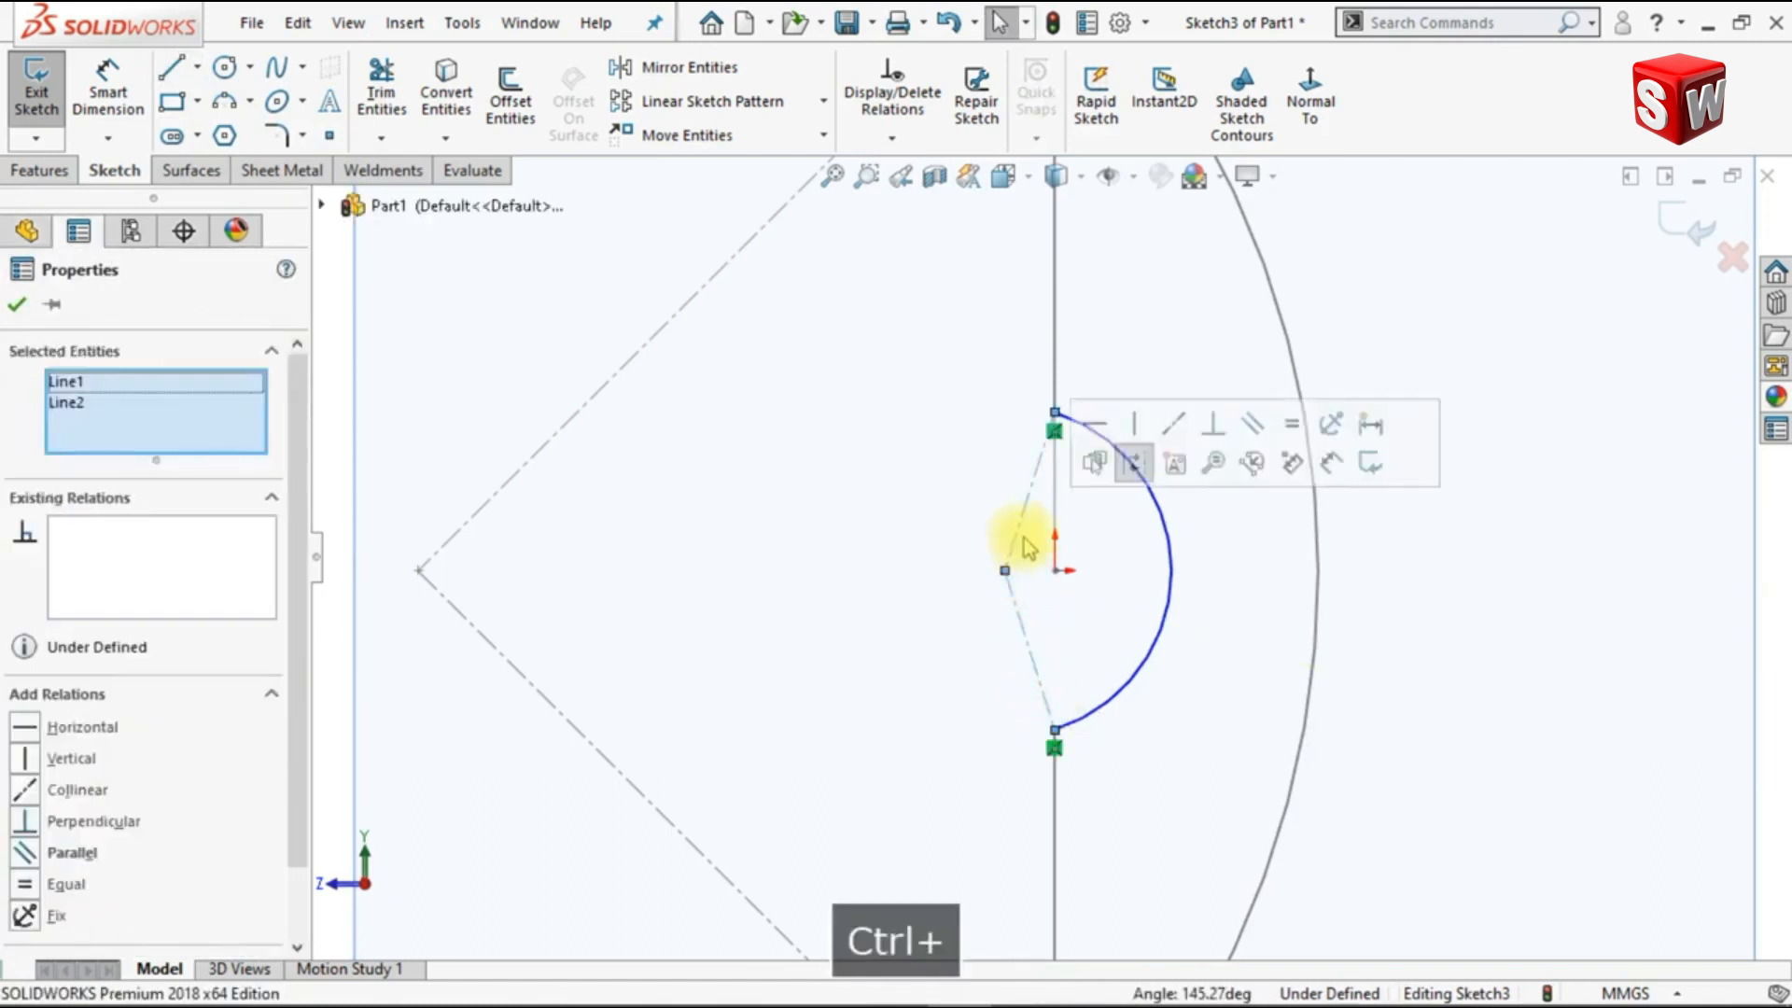
{"action": "left_click", "coordinate": [1213, 427]}
{"action": "left_click", "coordinate": [1229, 583]}
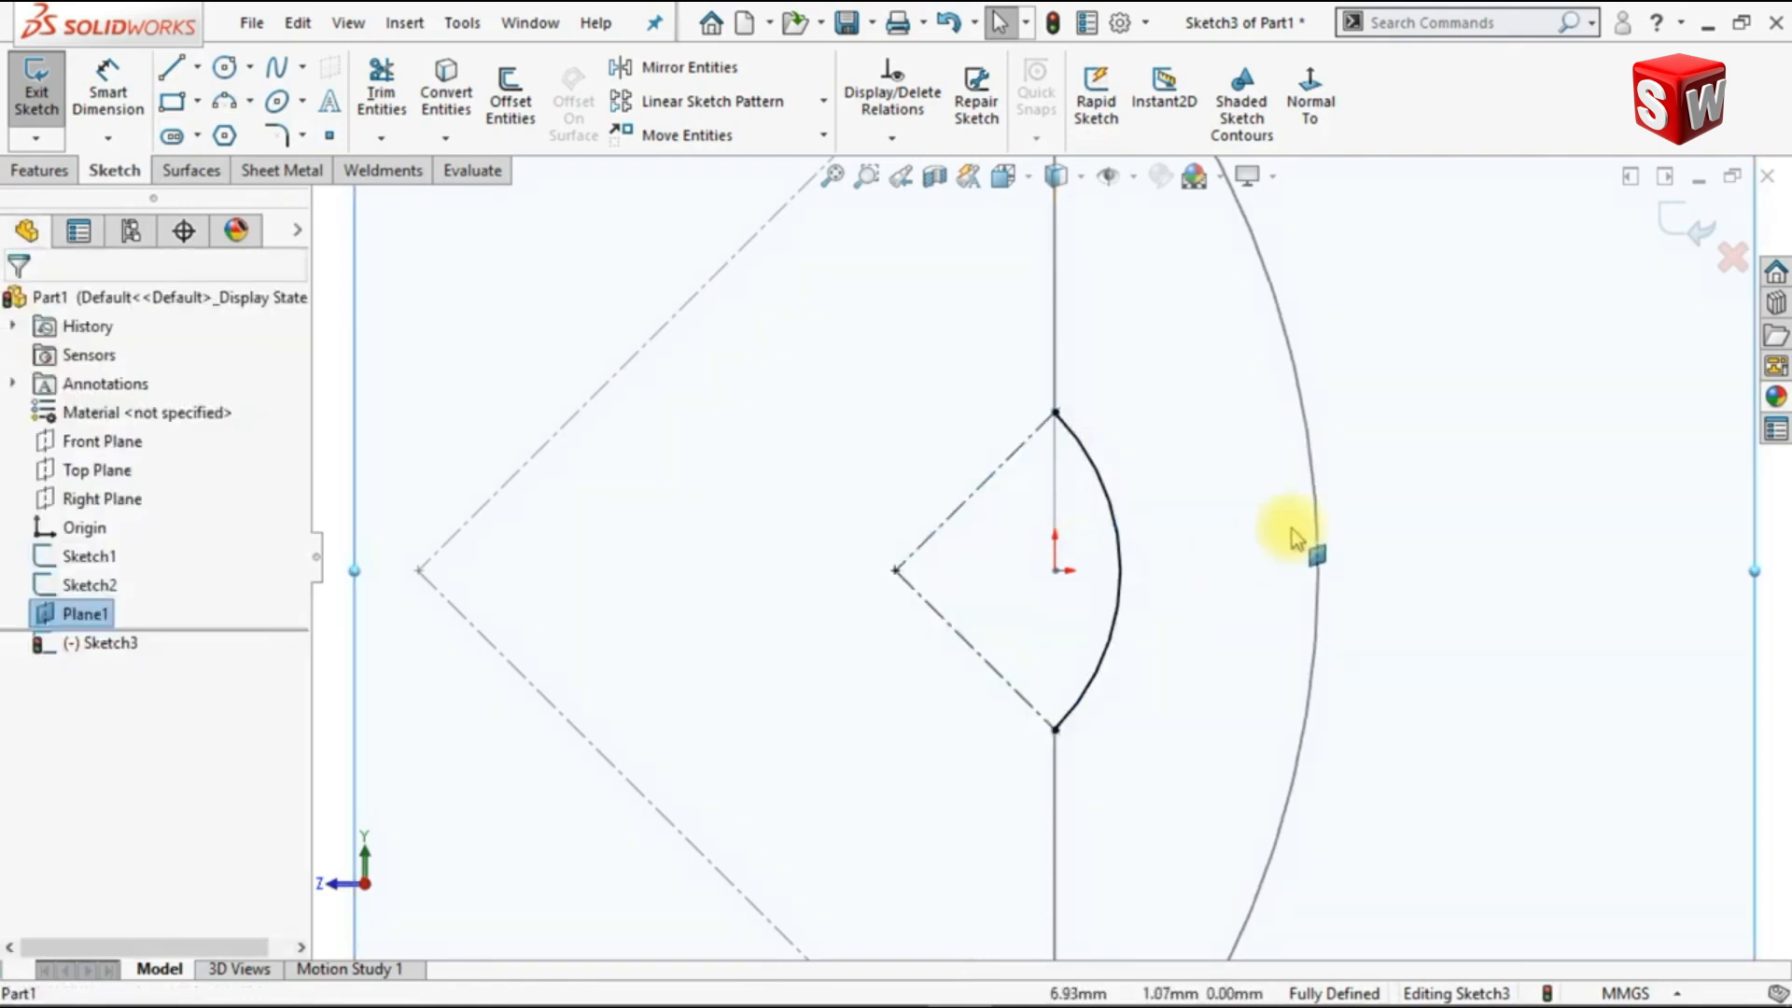
{"action": "key", "text": "ctrl+7"}
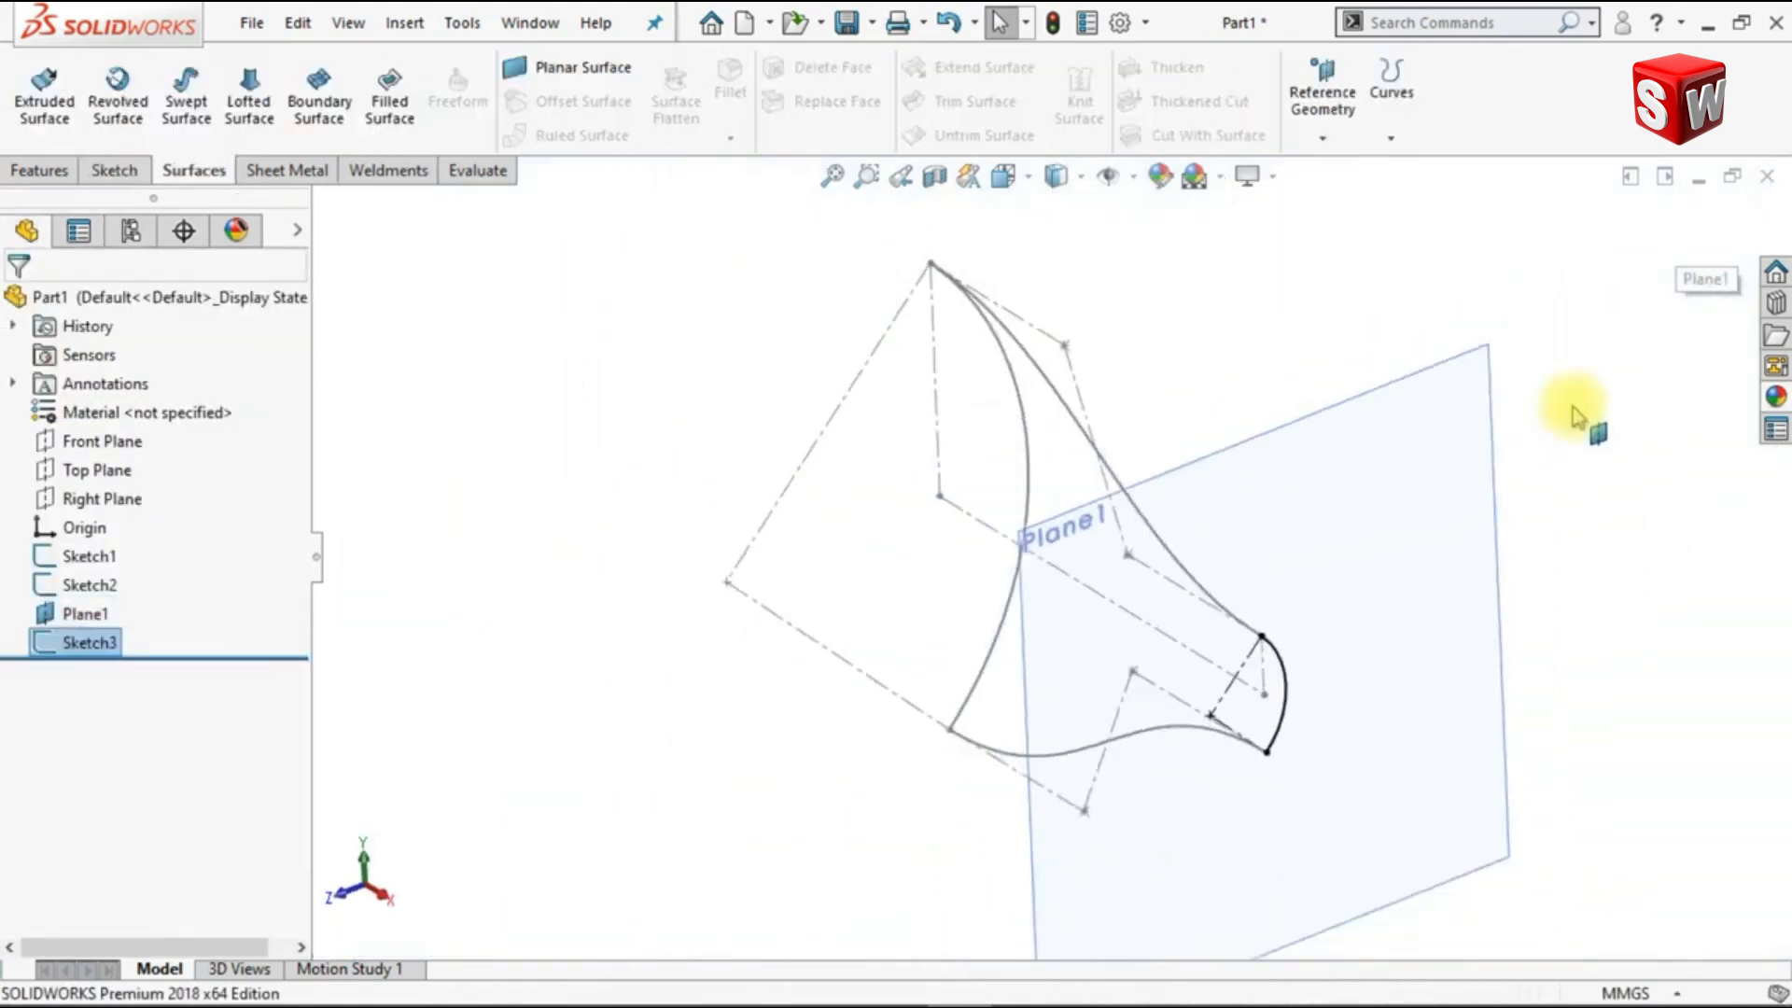
Step: Hide the reference plane at the end of the centerline
{"action": "left_click", "coordinate": [1566, 506]}
{"action": "left_click", "coordinate": [1280, 523]}
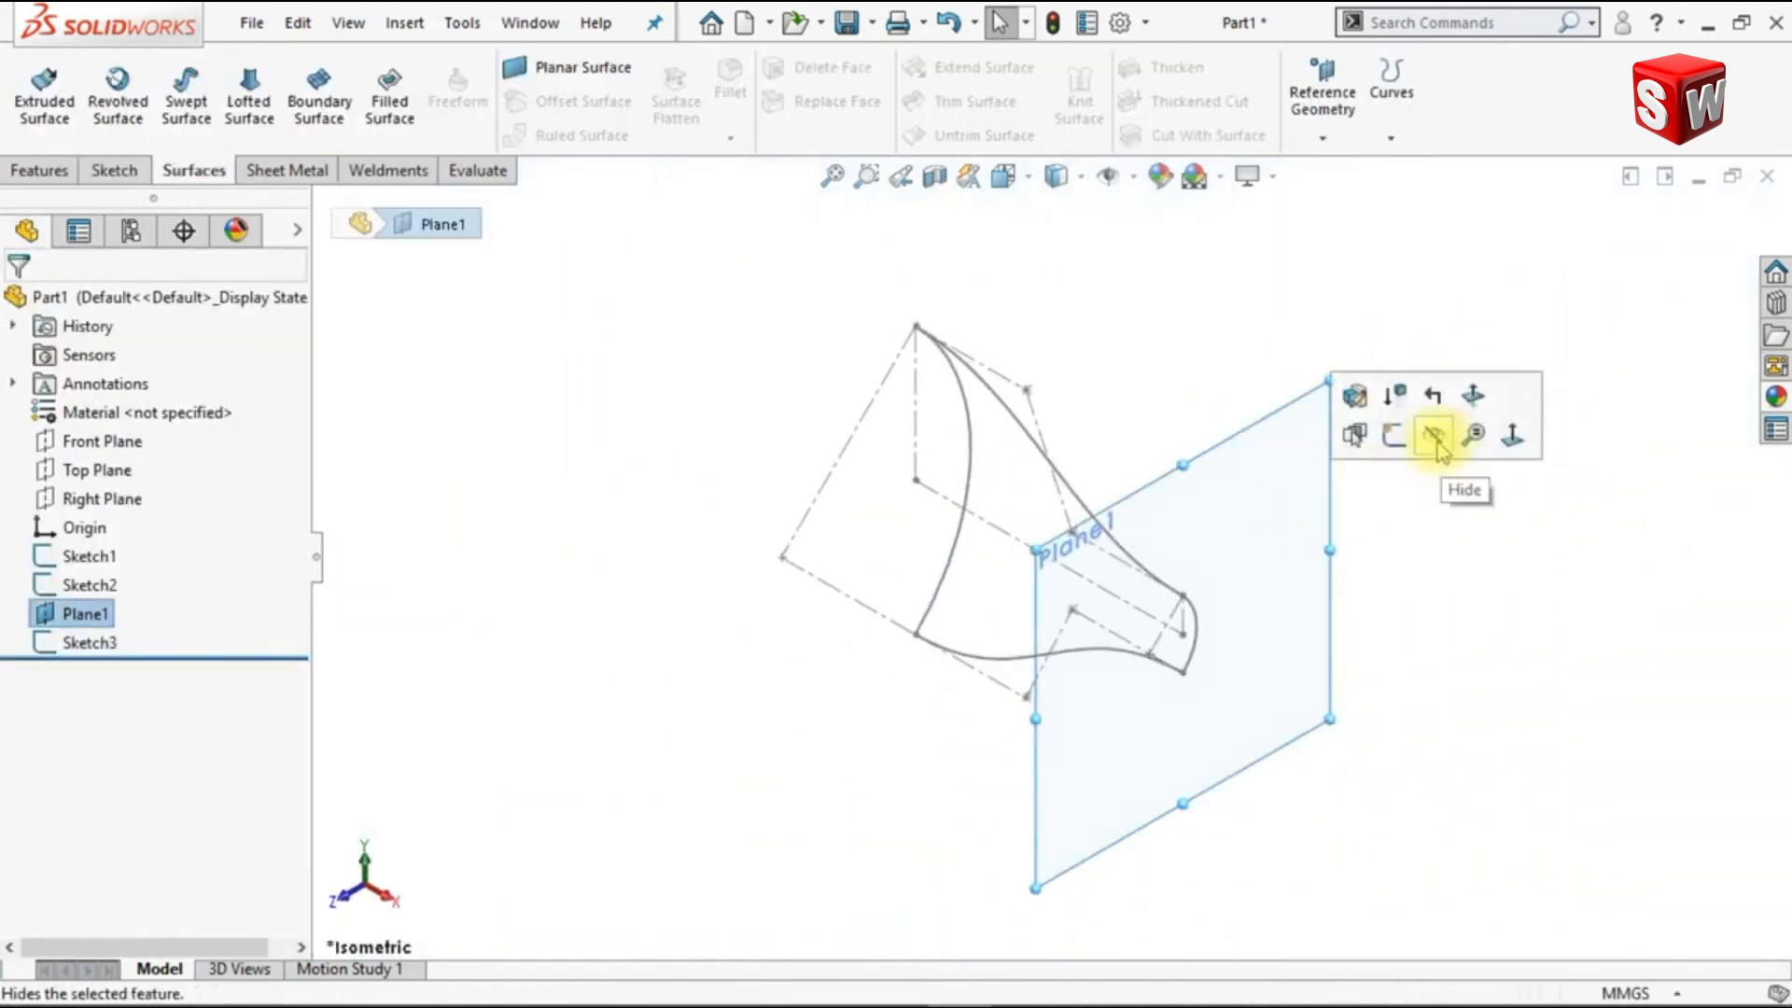
{"action": "left_click", "coordinate": [1432, 469]}
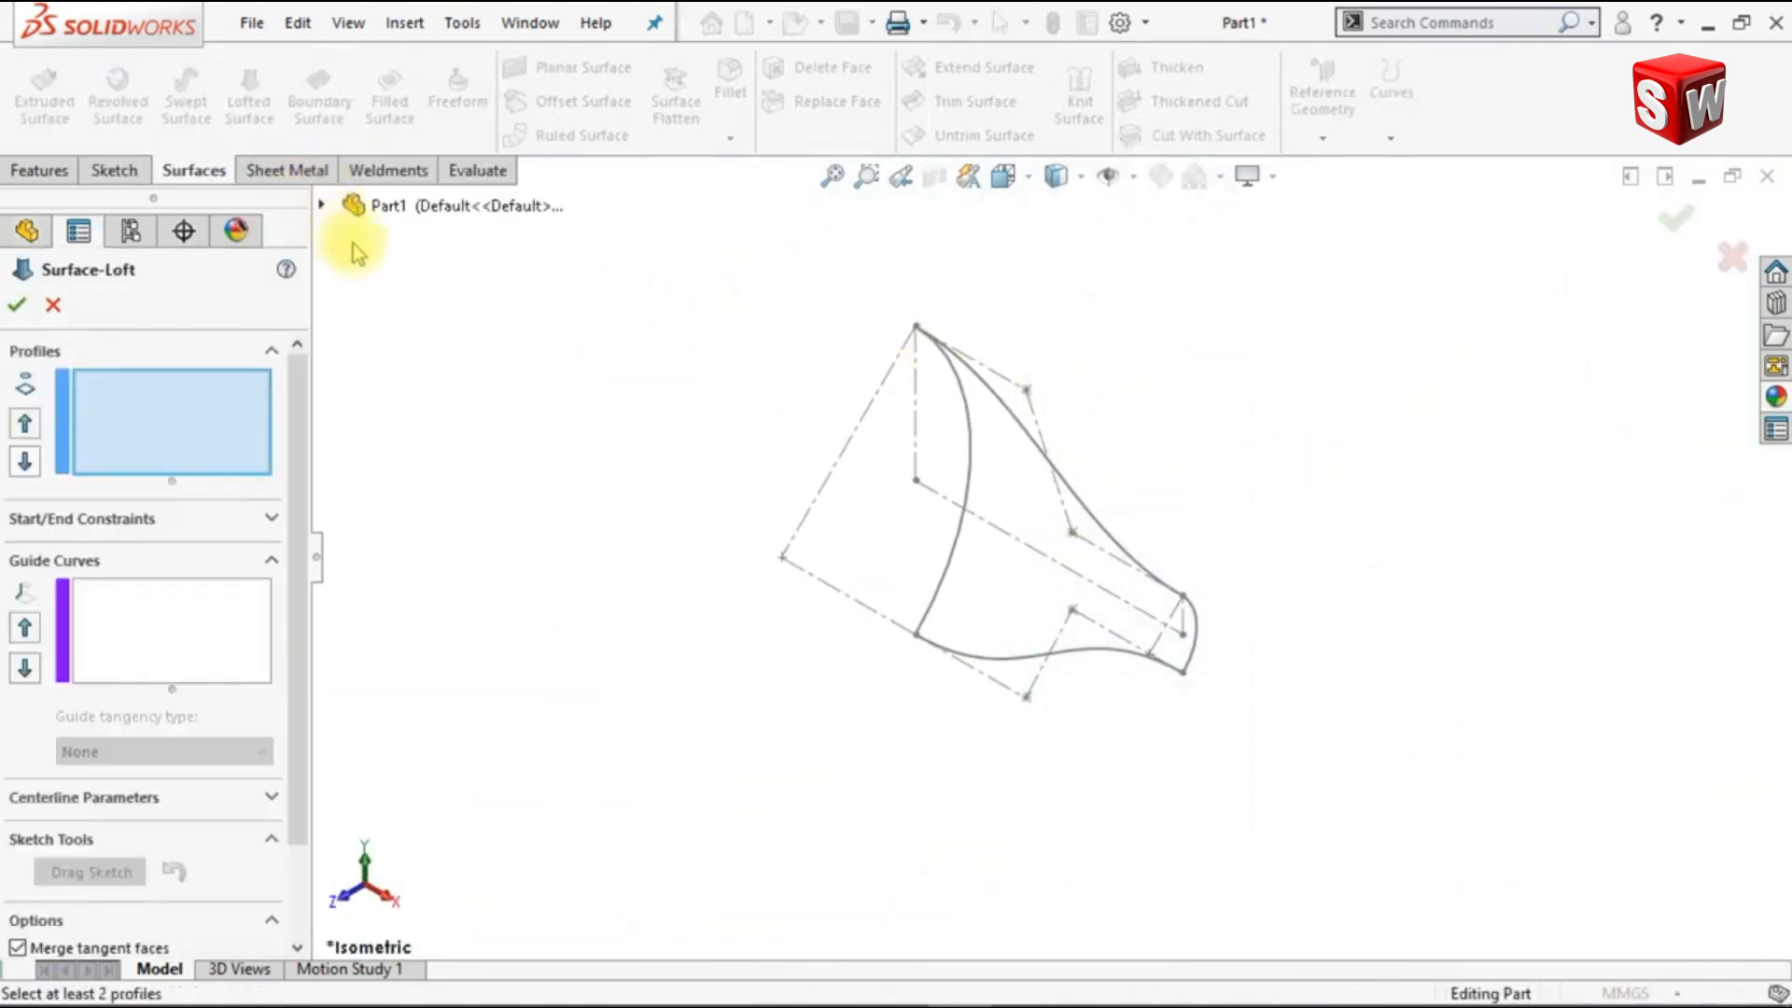
Step: Set the large and small arcs as the surface loft's profiles and add the upper spline as a guide curve
{"action": "left_click", "coordinate": [927, 628]}
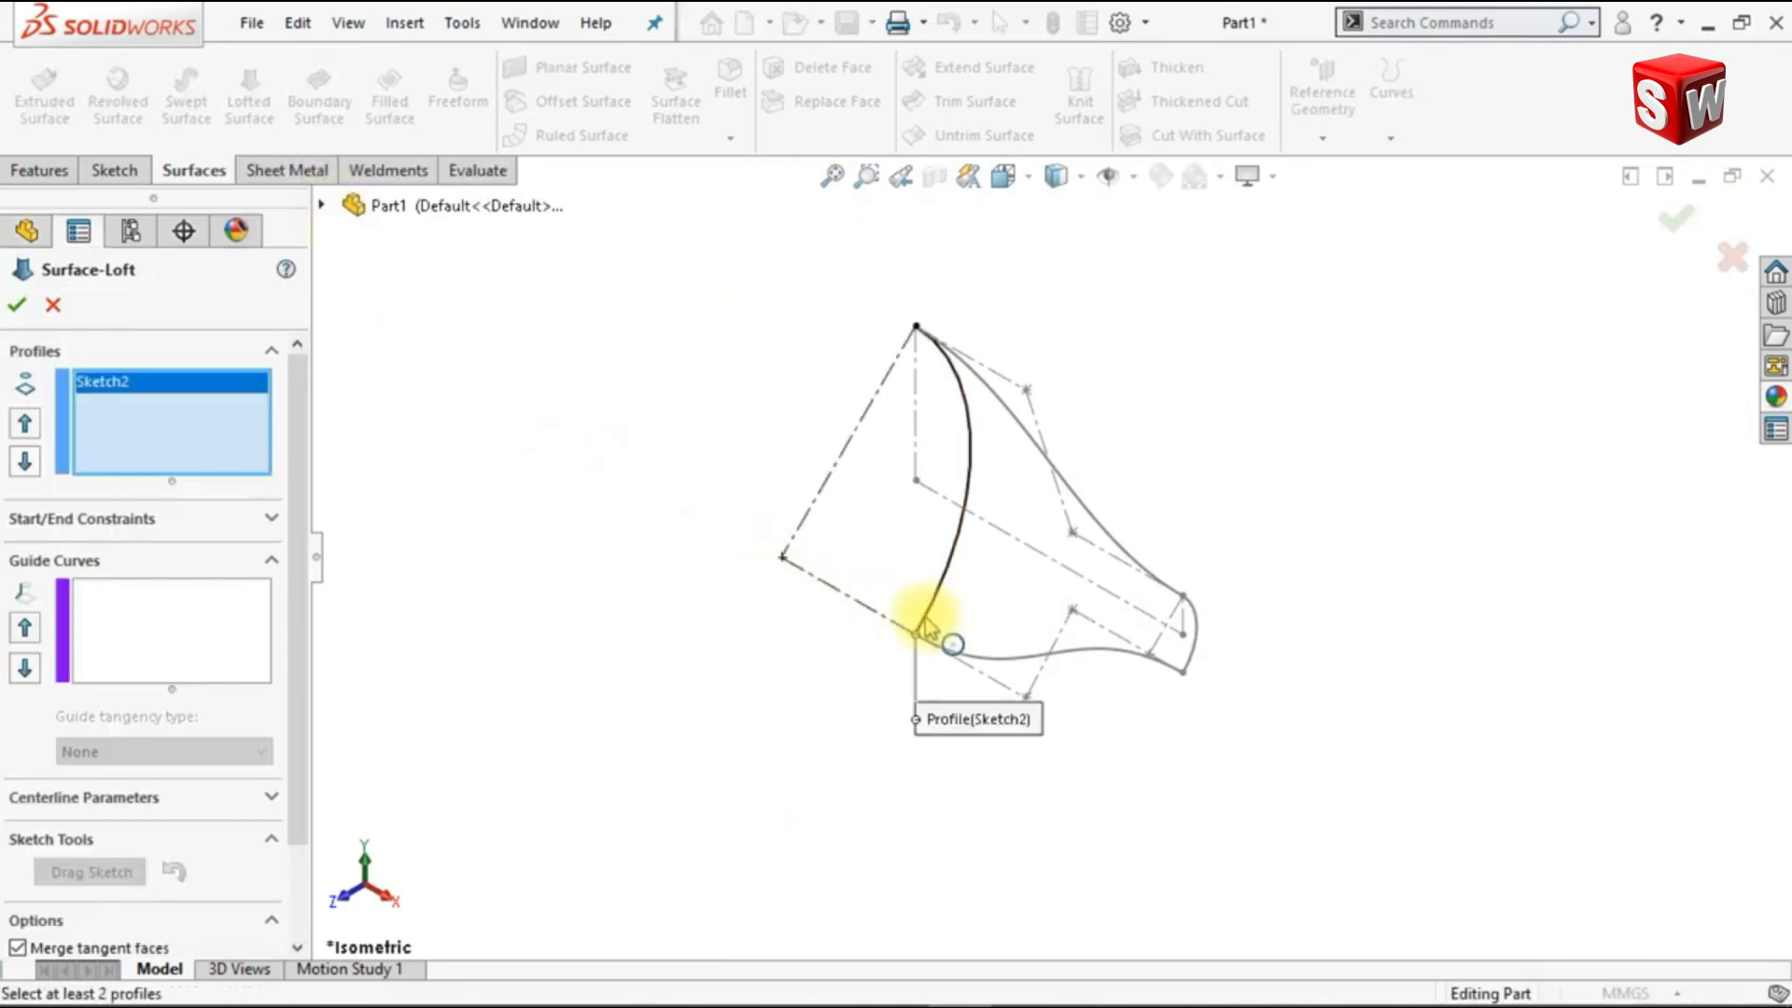
{"action": "left_click", "coordinate": [1190, 667]}
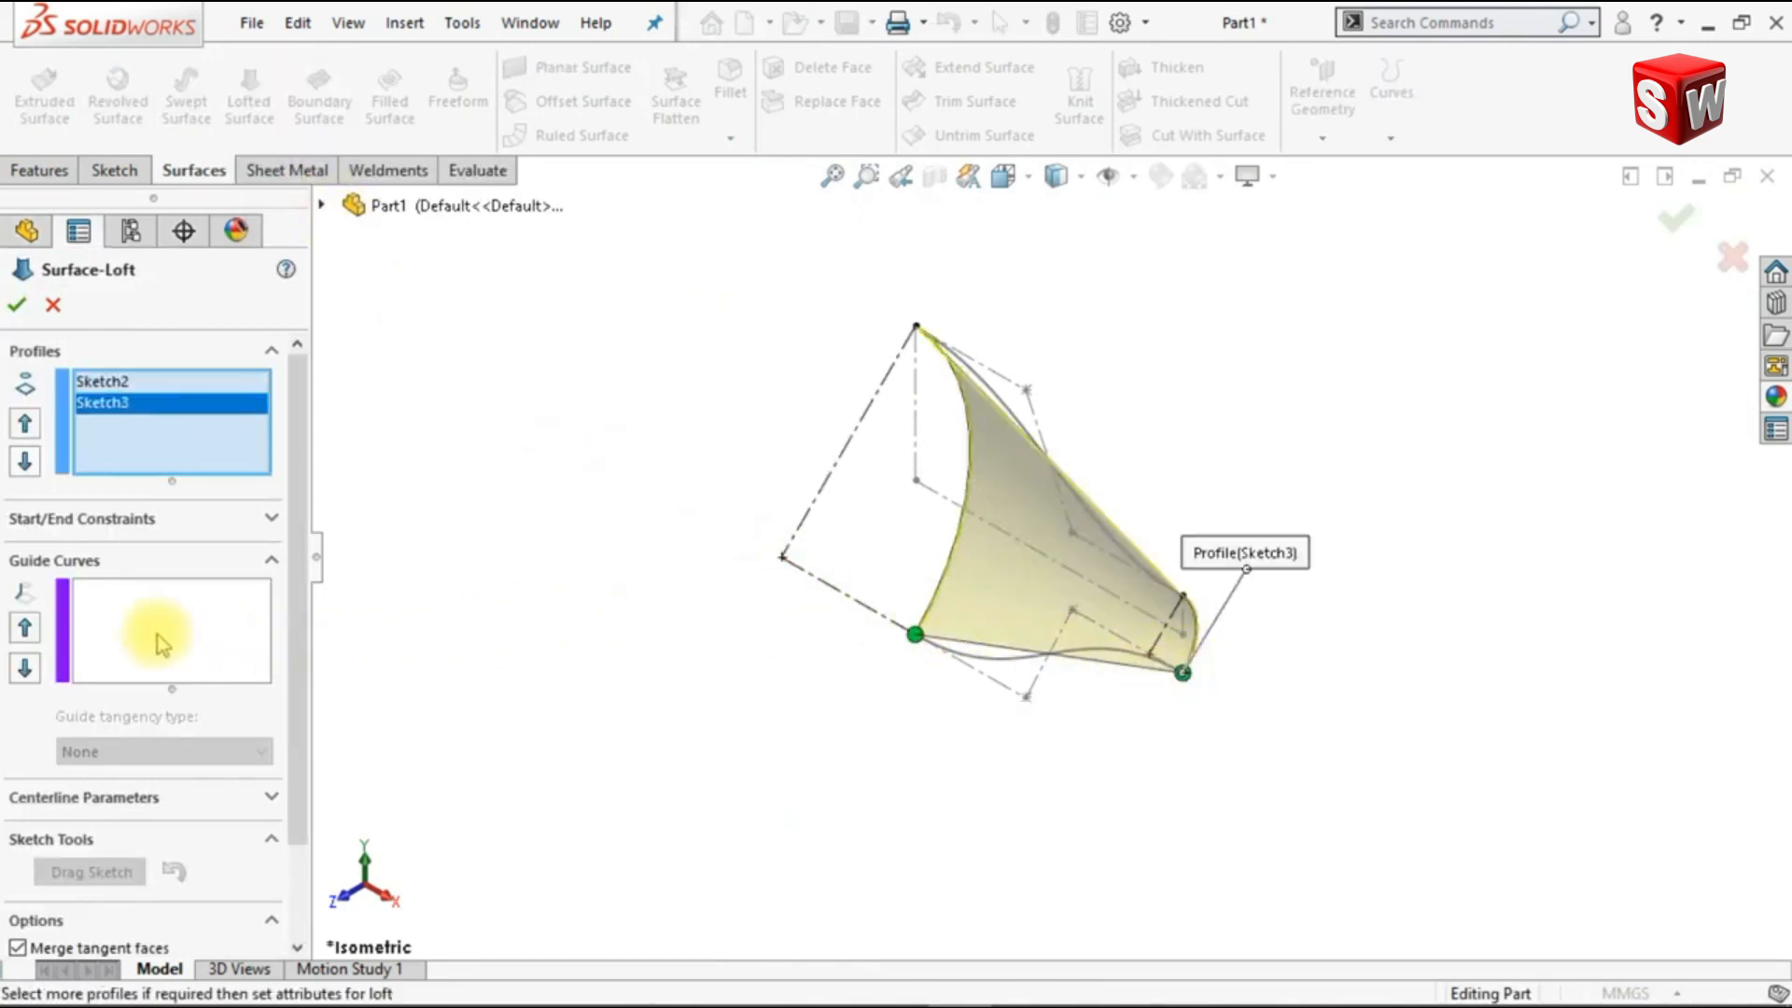
{"action": "right_click", "coordinate": [162, 644]}
{"action": "left_click", "coordinate": [239, 684]}
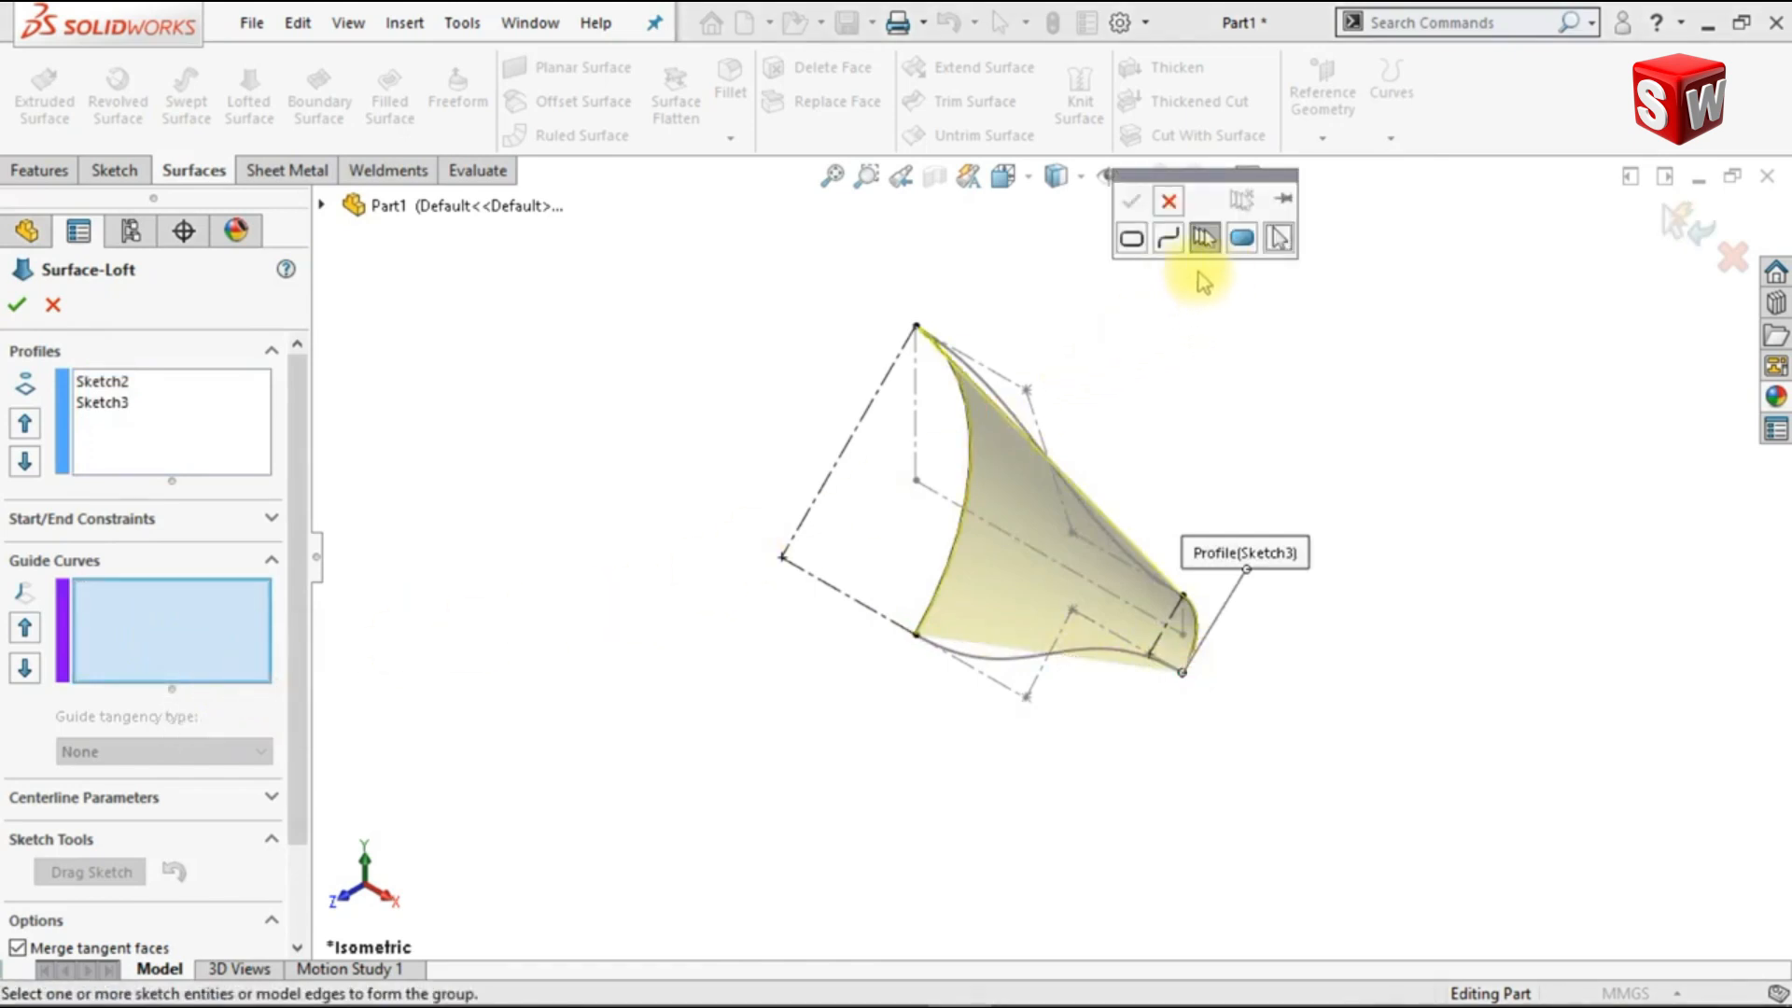
{"action": "left_click", "coordinate": [995, 399]}
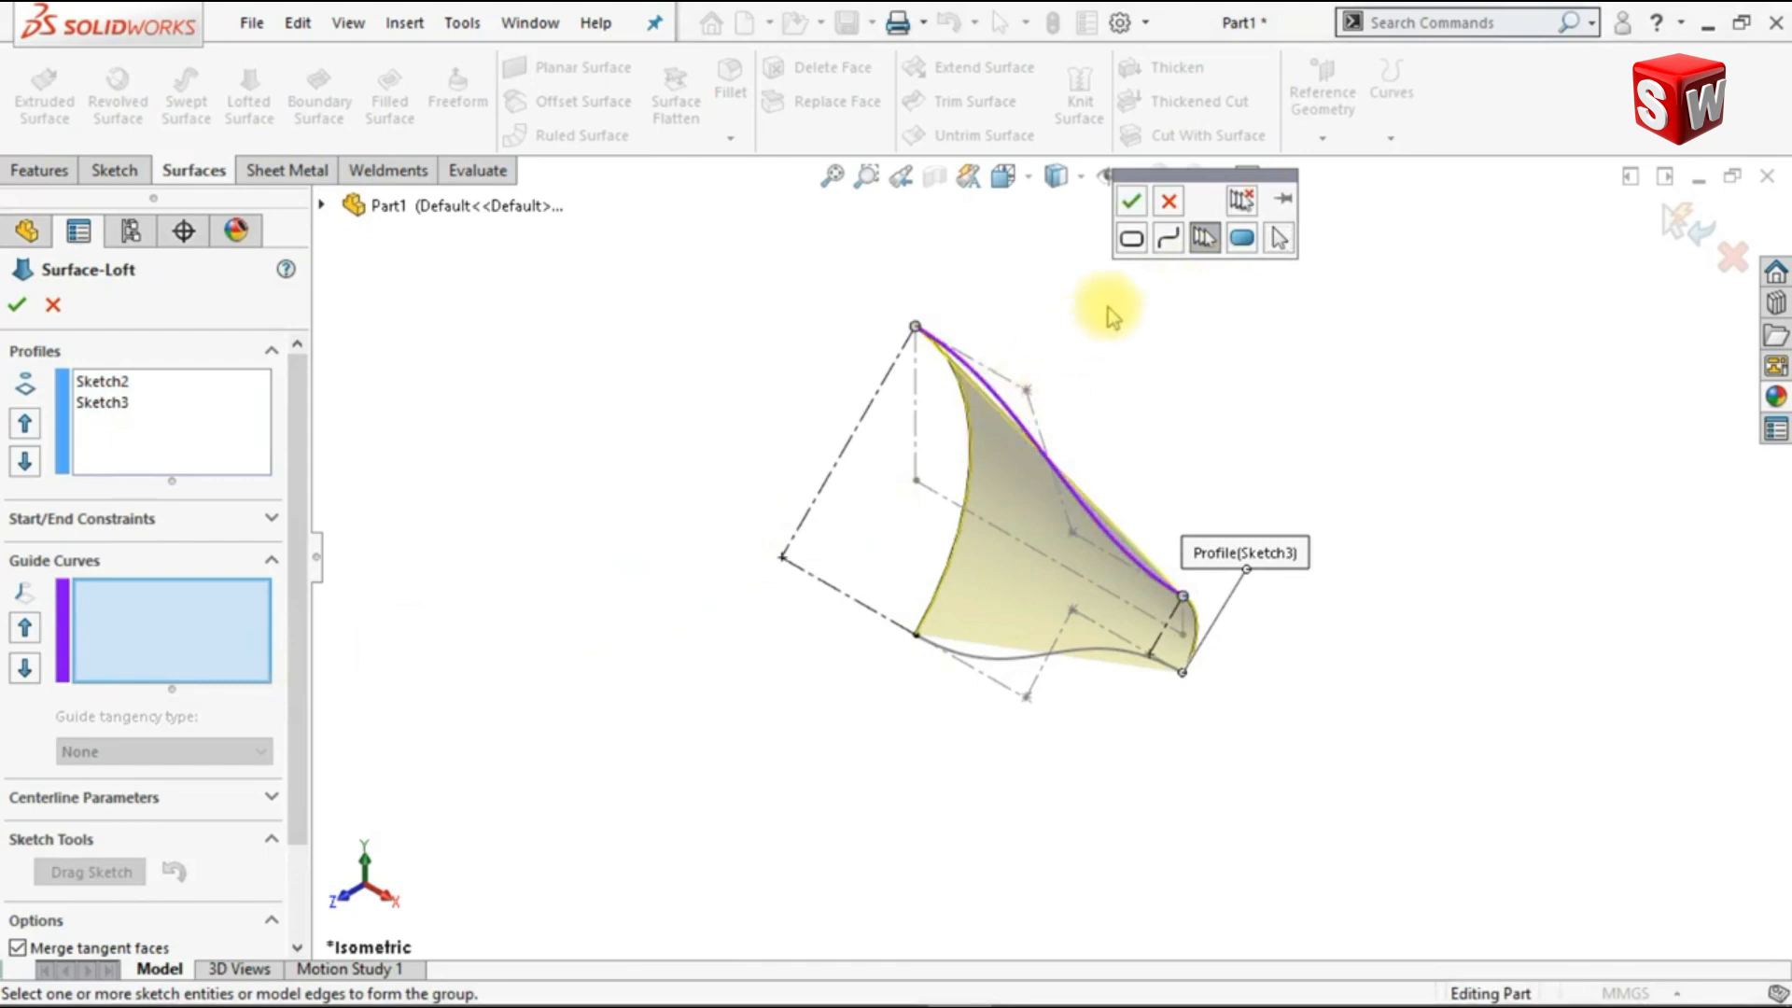
{"action": "left_click", "coordinate": [1130, 202]}
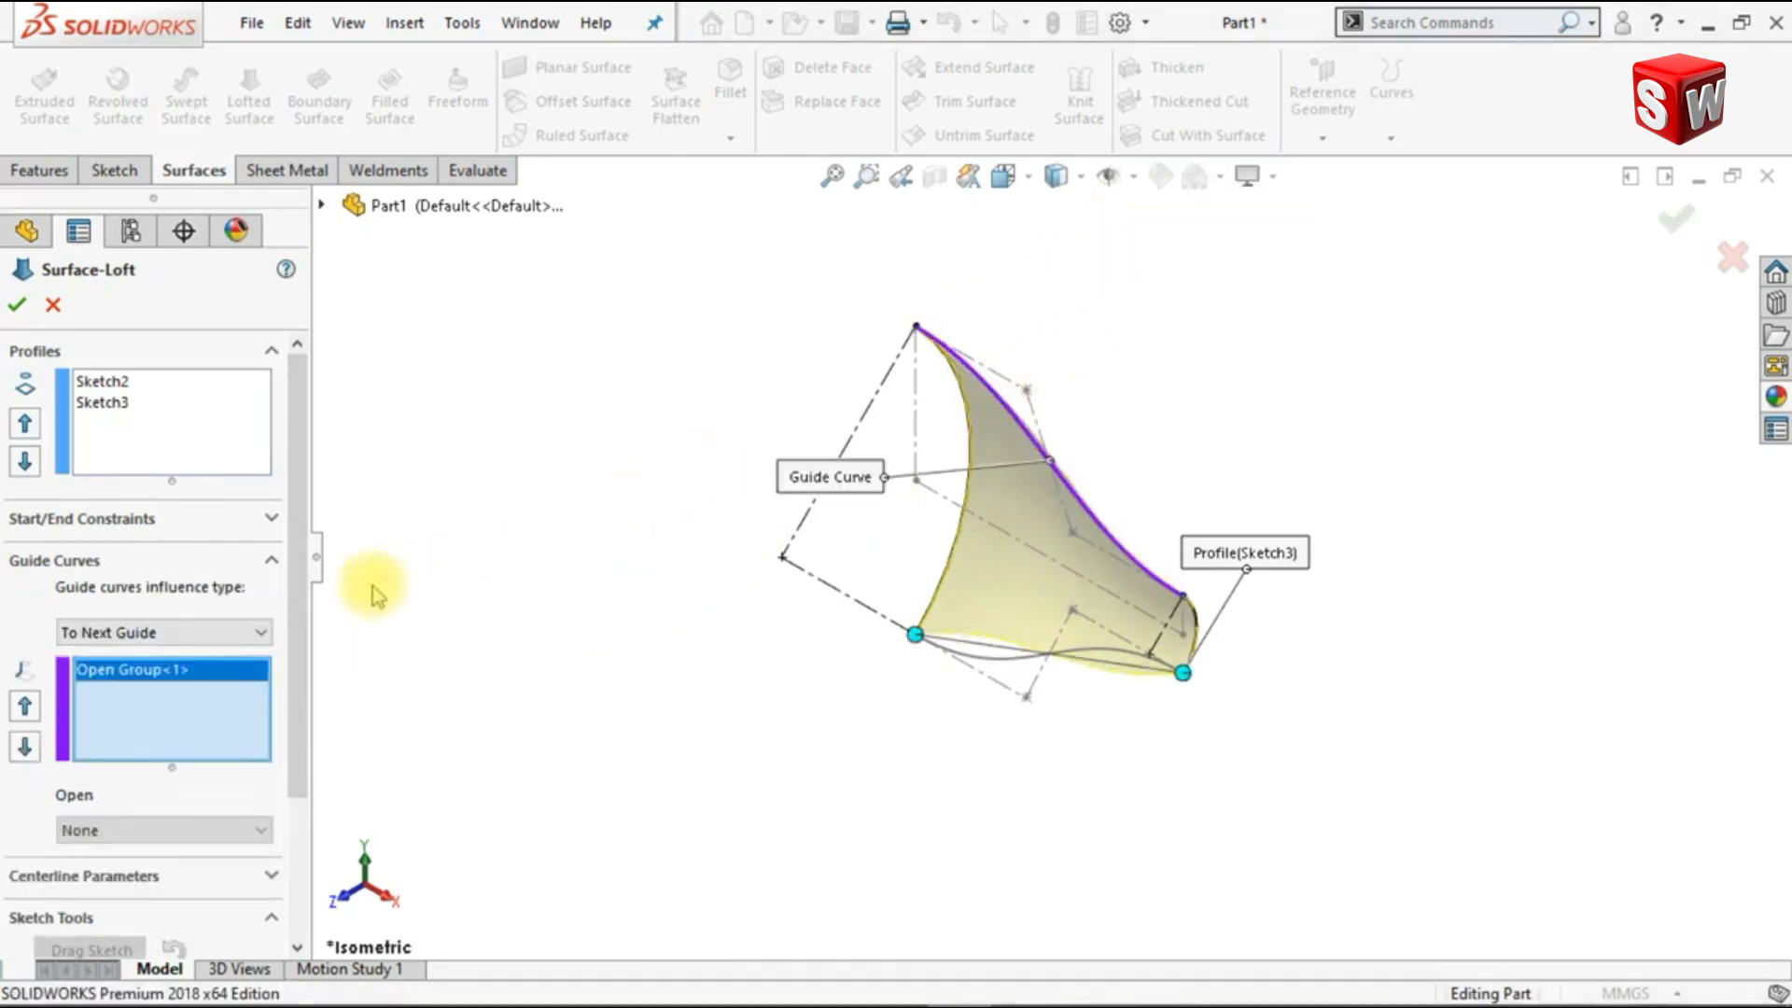
Step: Add the lower spline as the second guide curve of the surface loft
{"action": "right_click", "coordinate": [242, 703]}
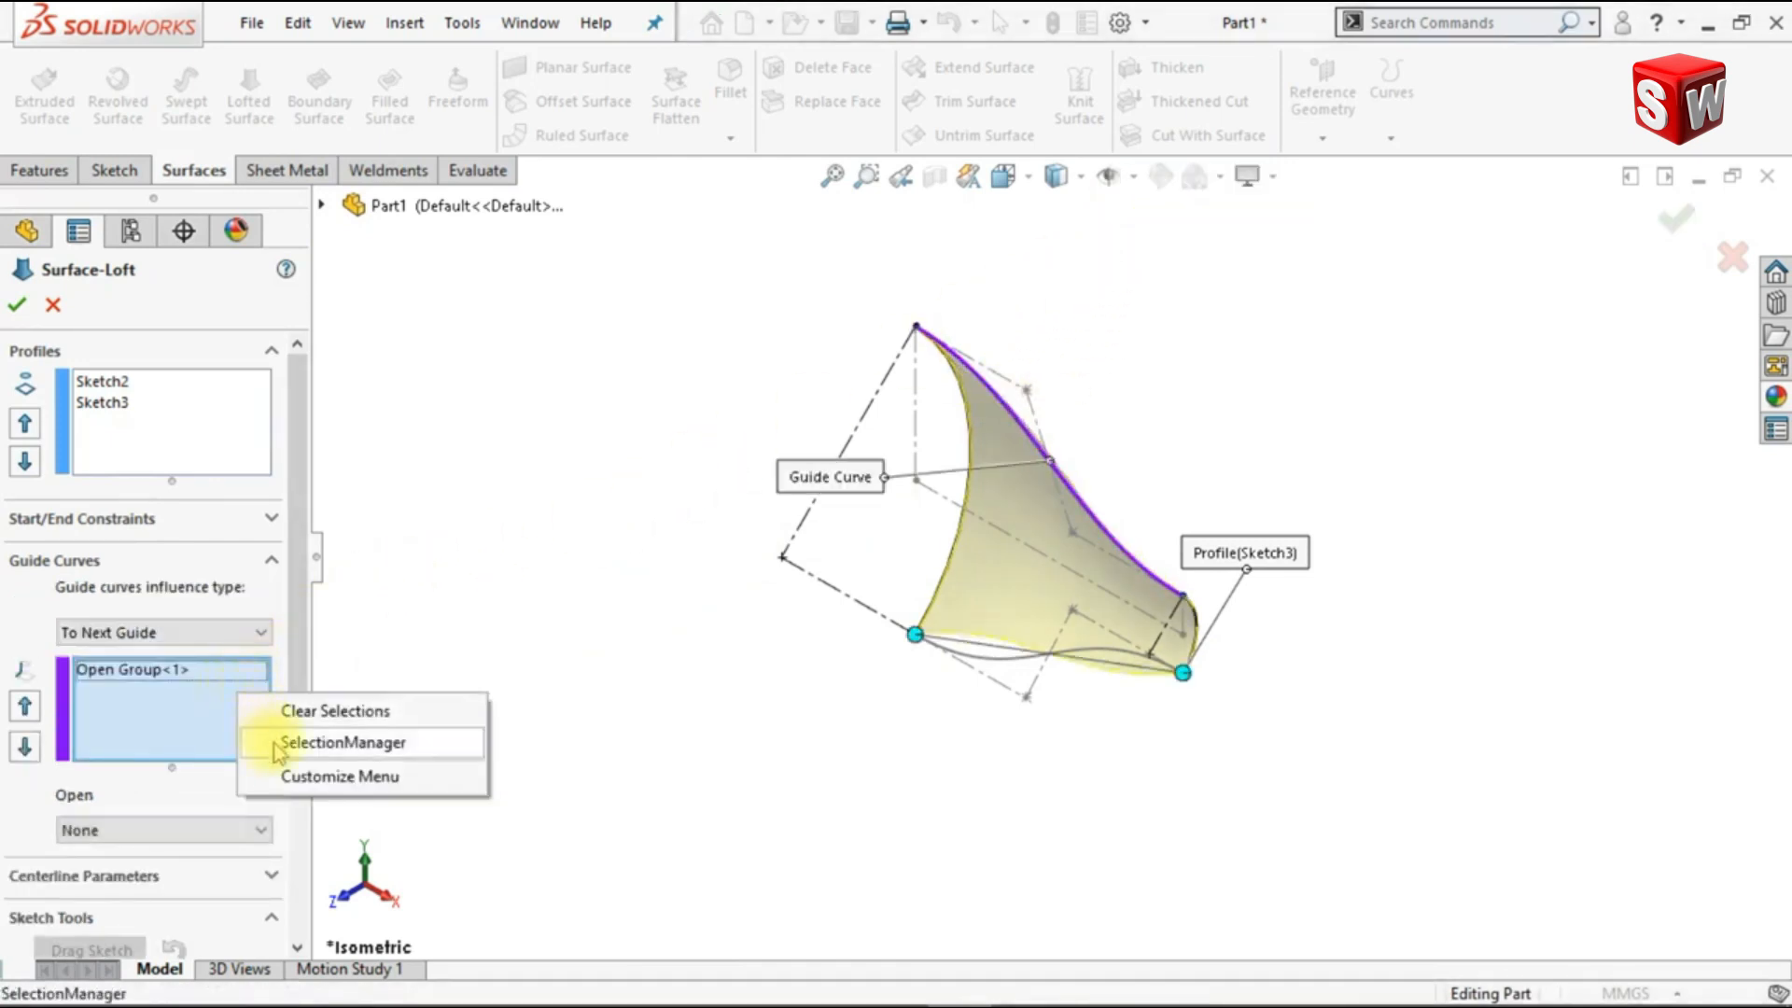
{"action": "left_click", "coordinate": [344, 743]}
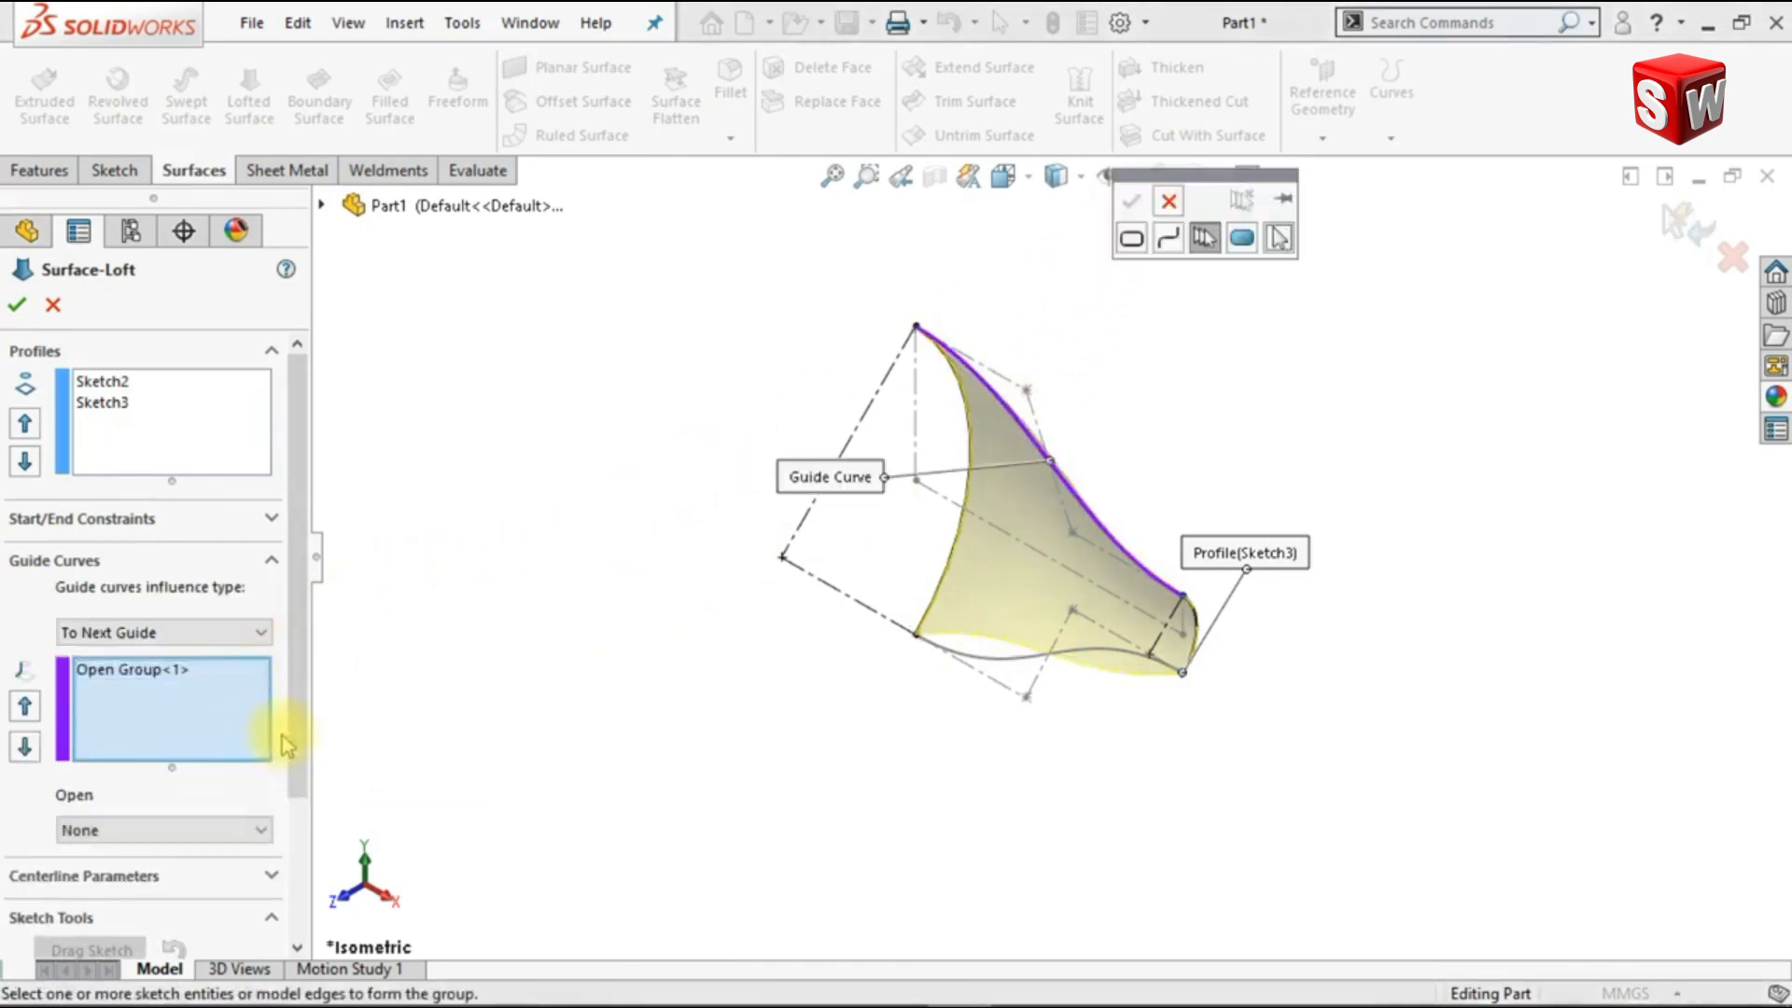
{"action": "left_click", "coordinate": [980, 668]}
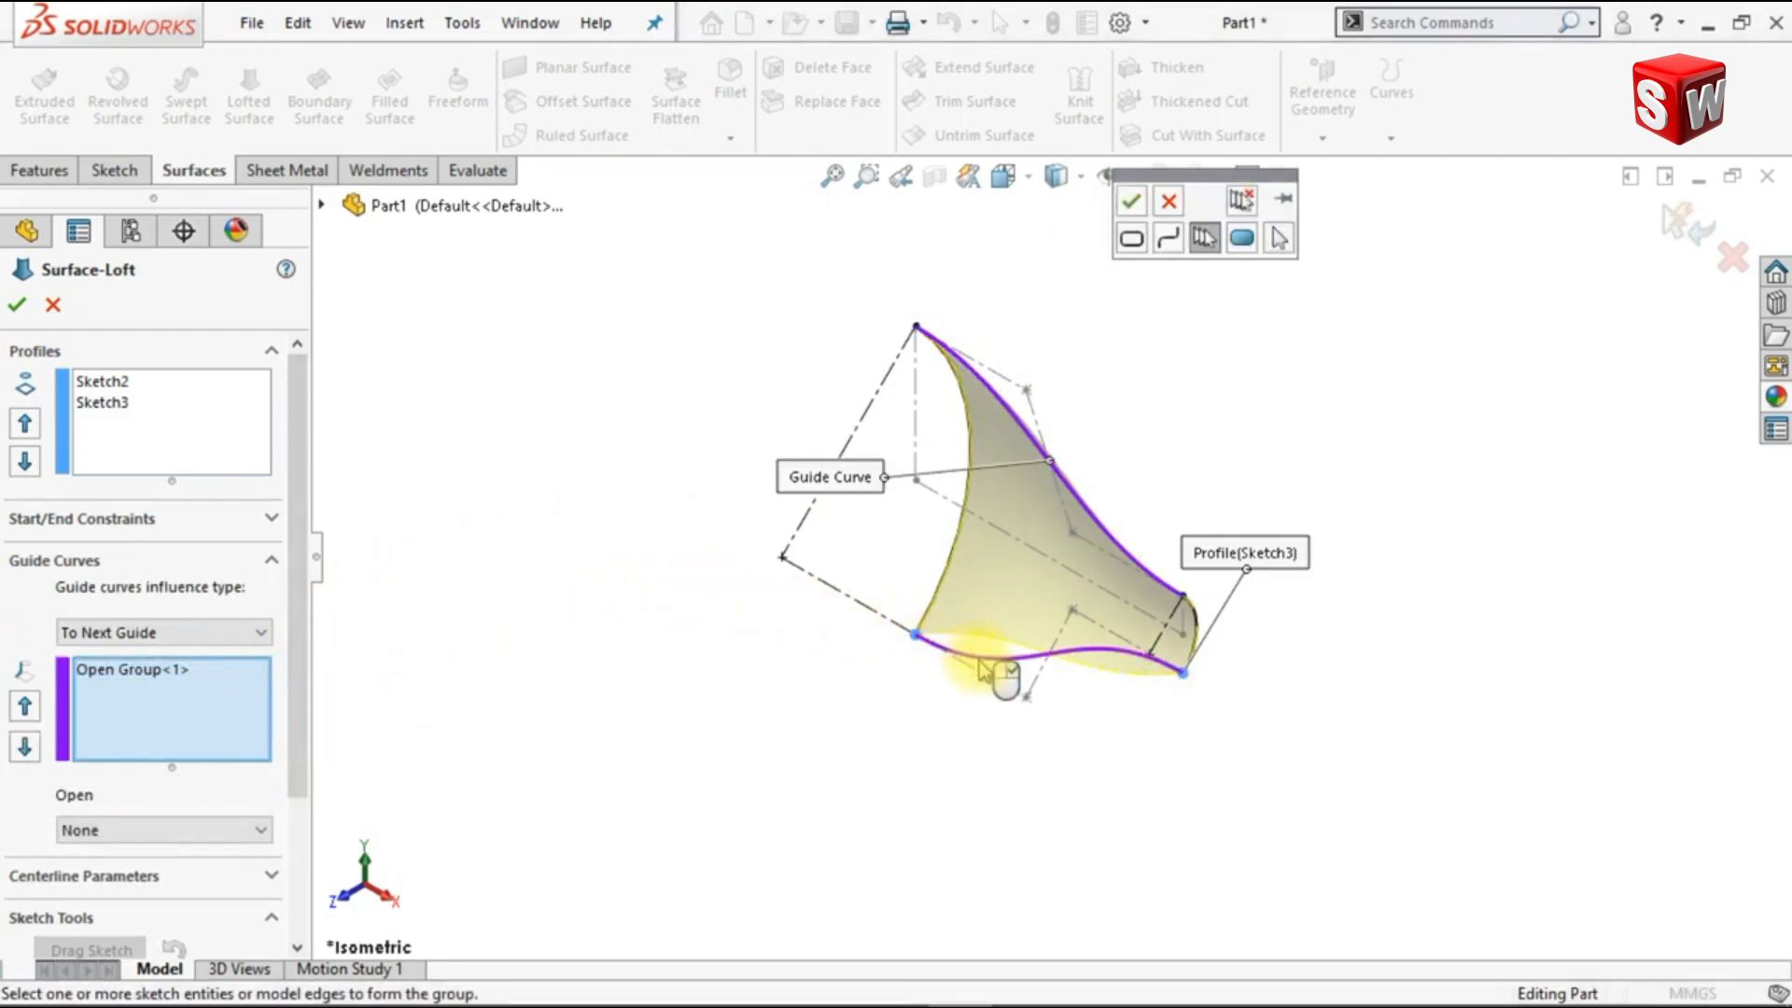
{"action": "left_click", "coordinate": [1131, 207]}
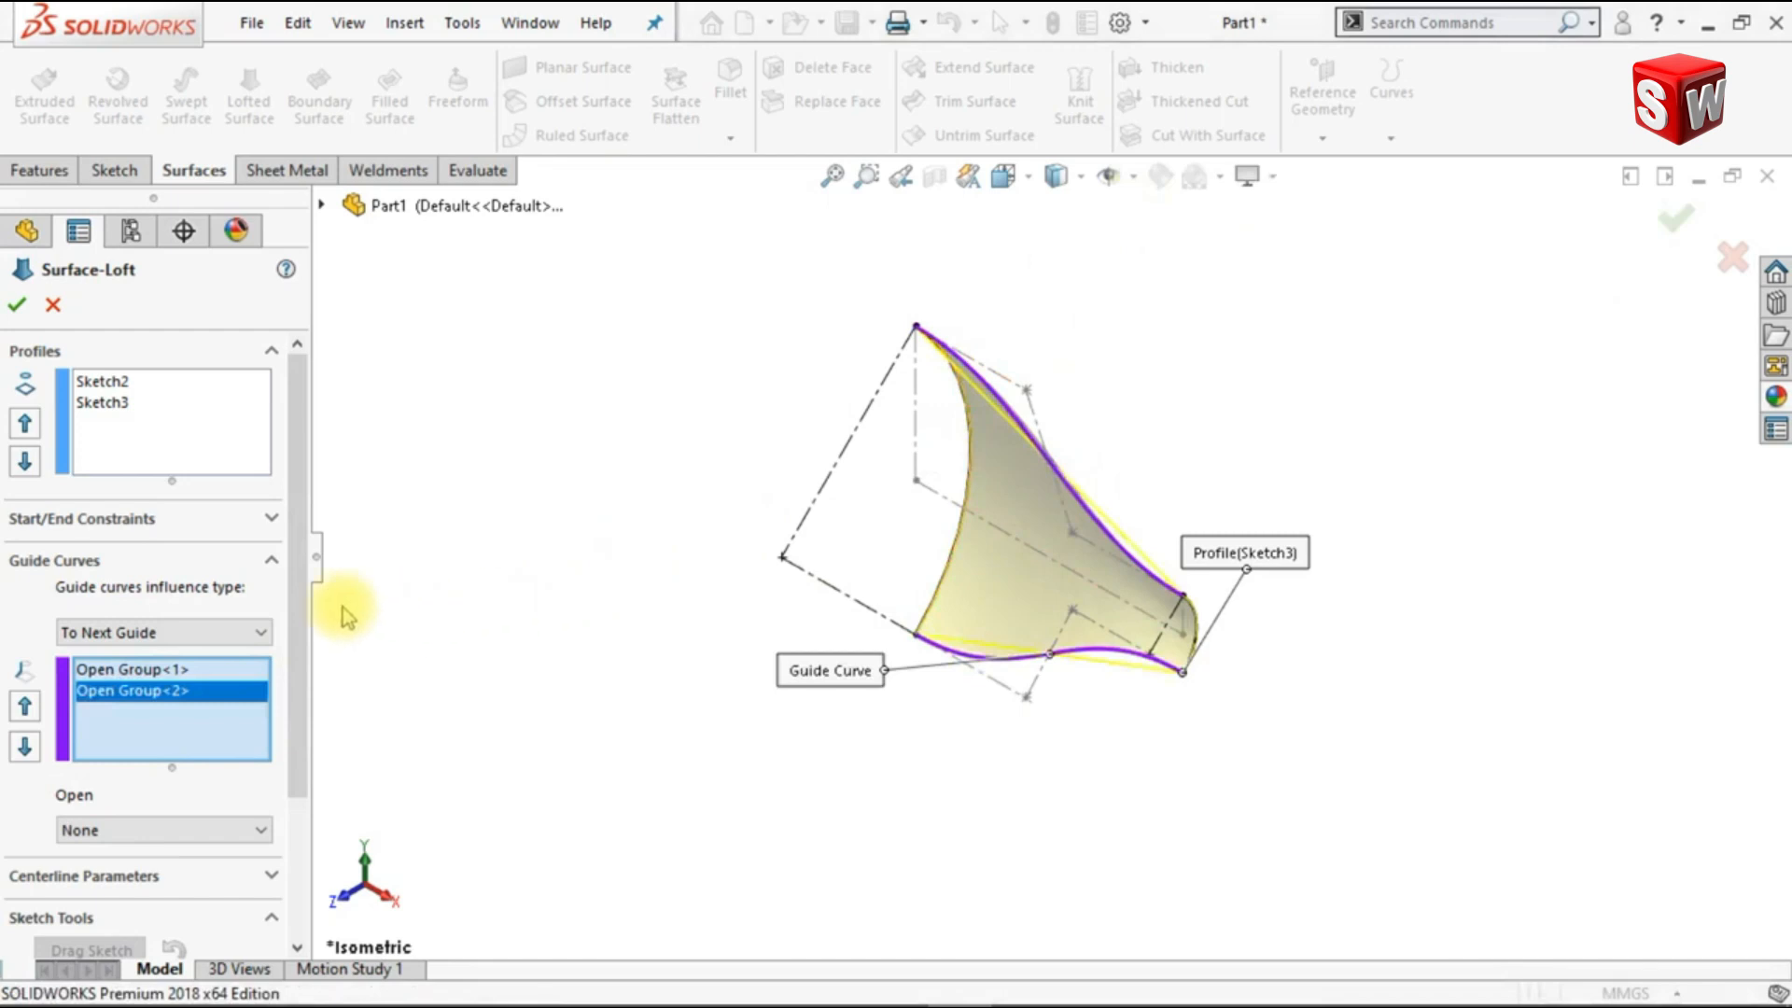
Step: Set the loft's start and end constraints to Normal To Profile and create the surface
{"action": "left_click", "coordinate": [274, 523]}
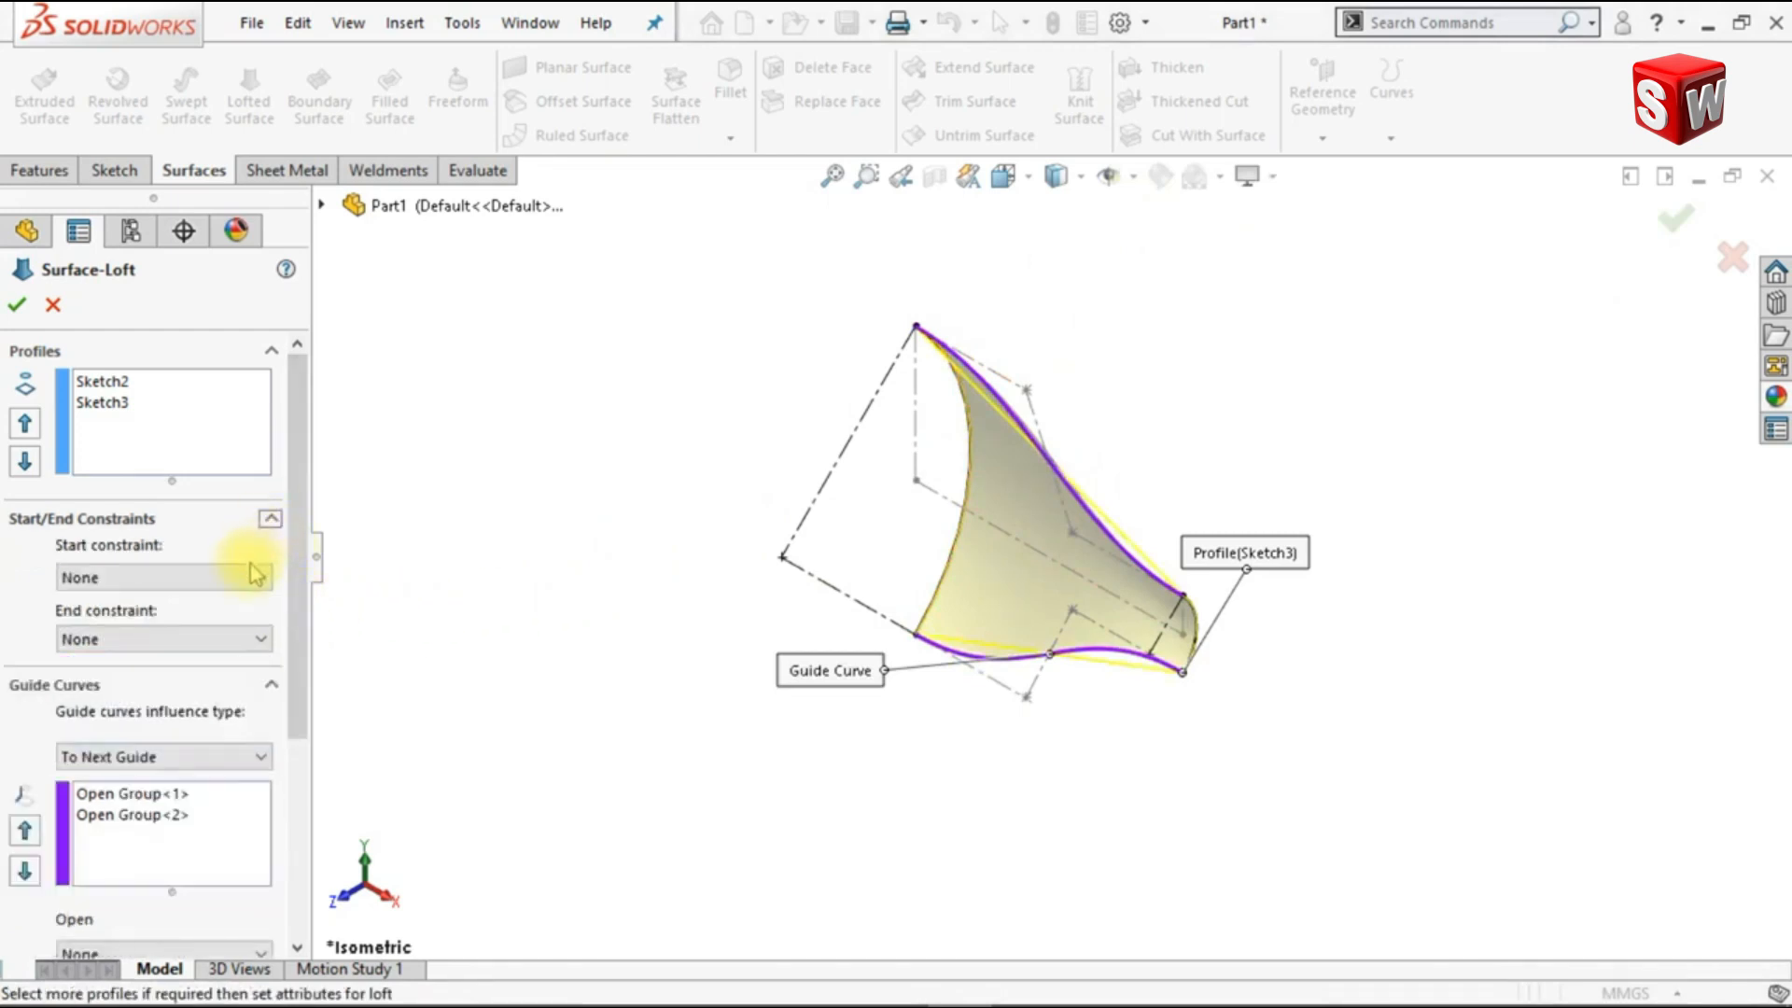
{"action": "left_click", "coordinate": [238, 632]}
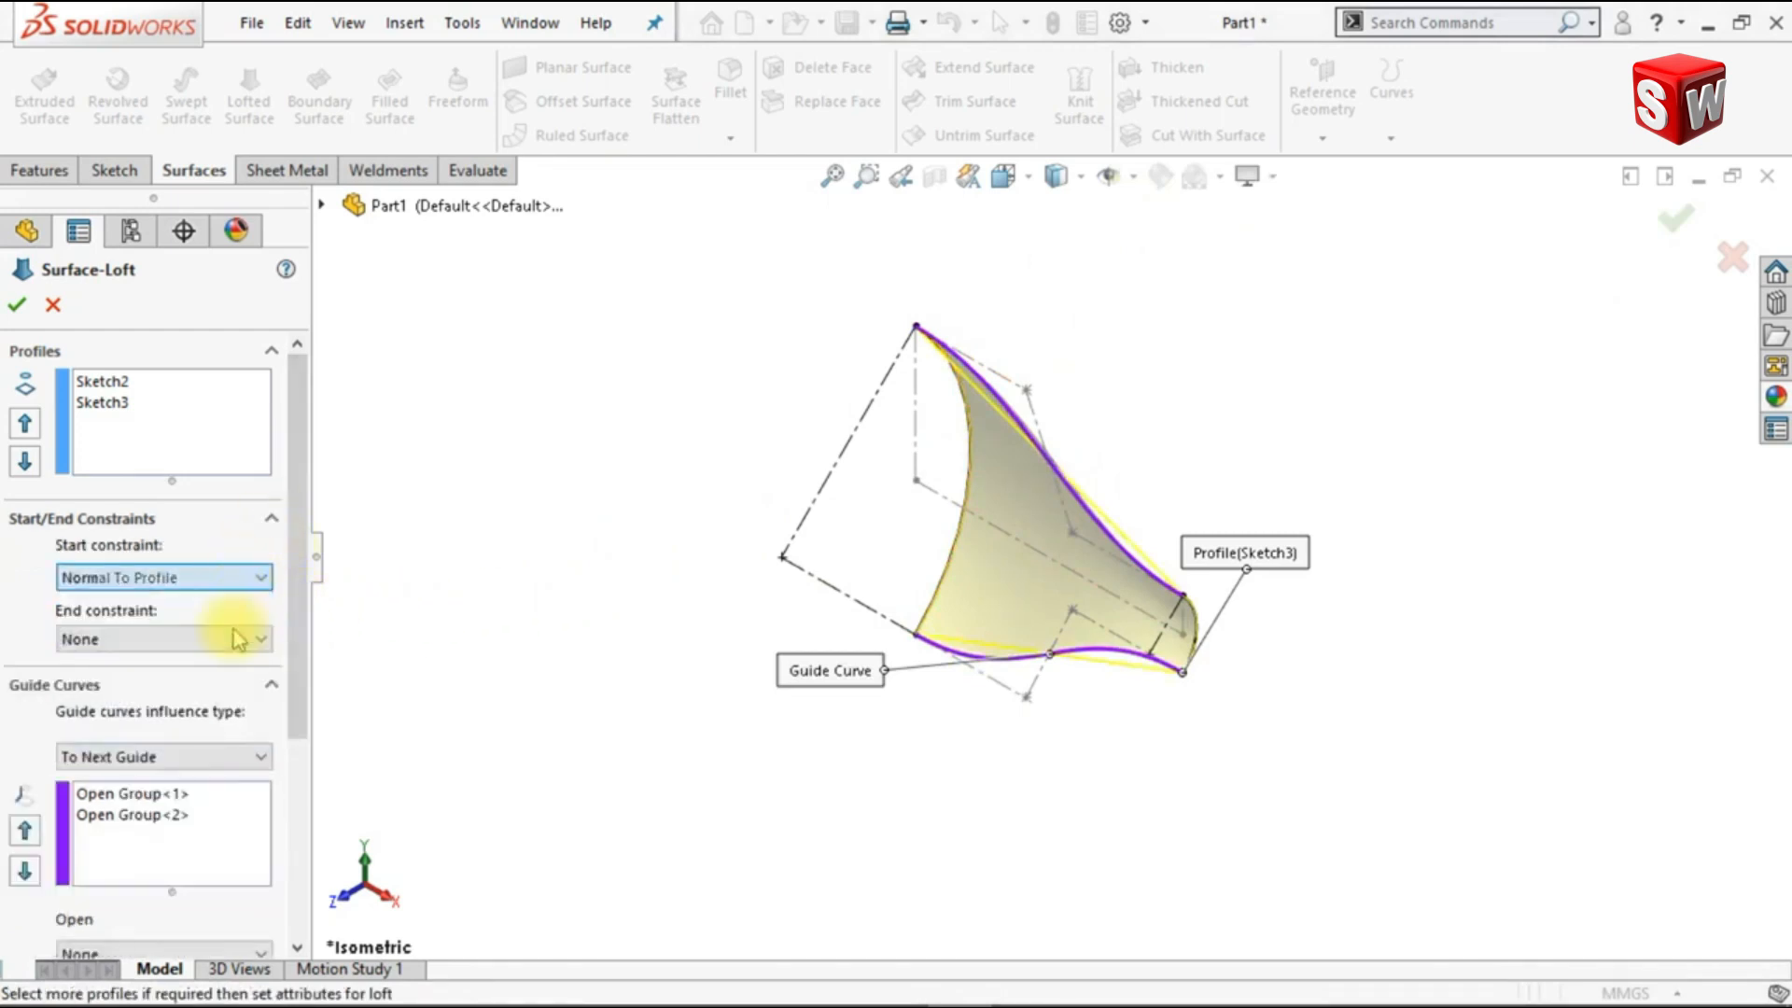
{"action": "left_click", "coordinate": [204, 752]}
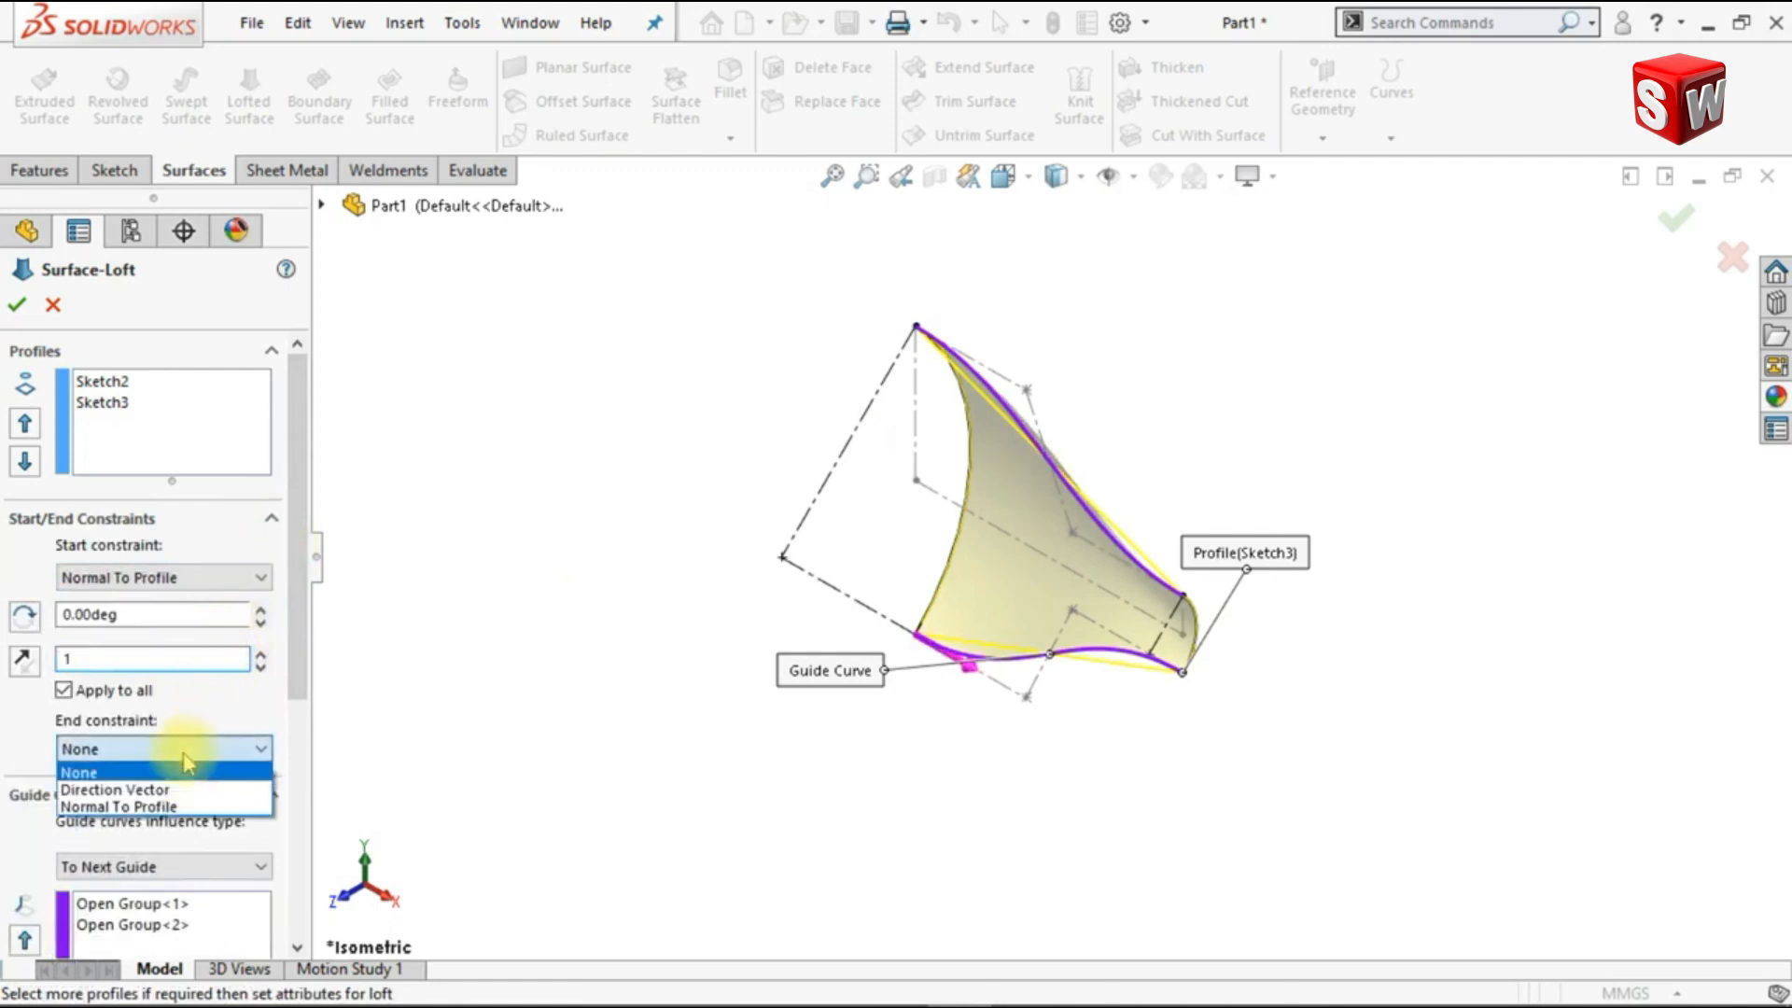
{"action": "left_click", "coordinate": [171, 808]}
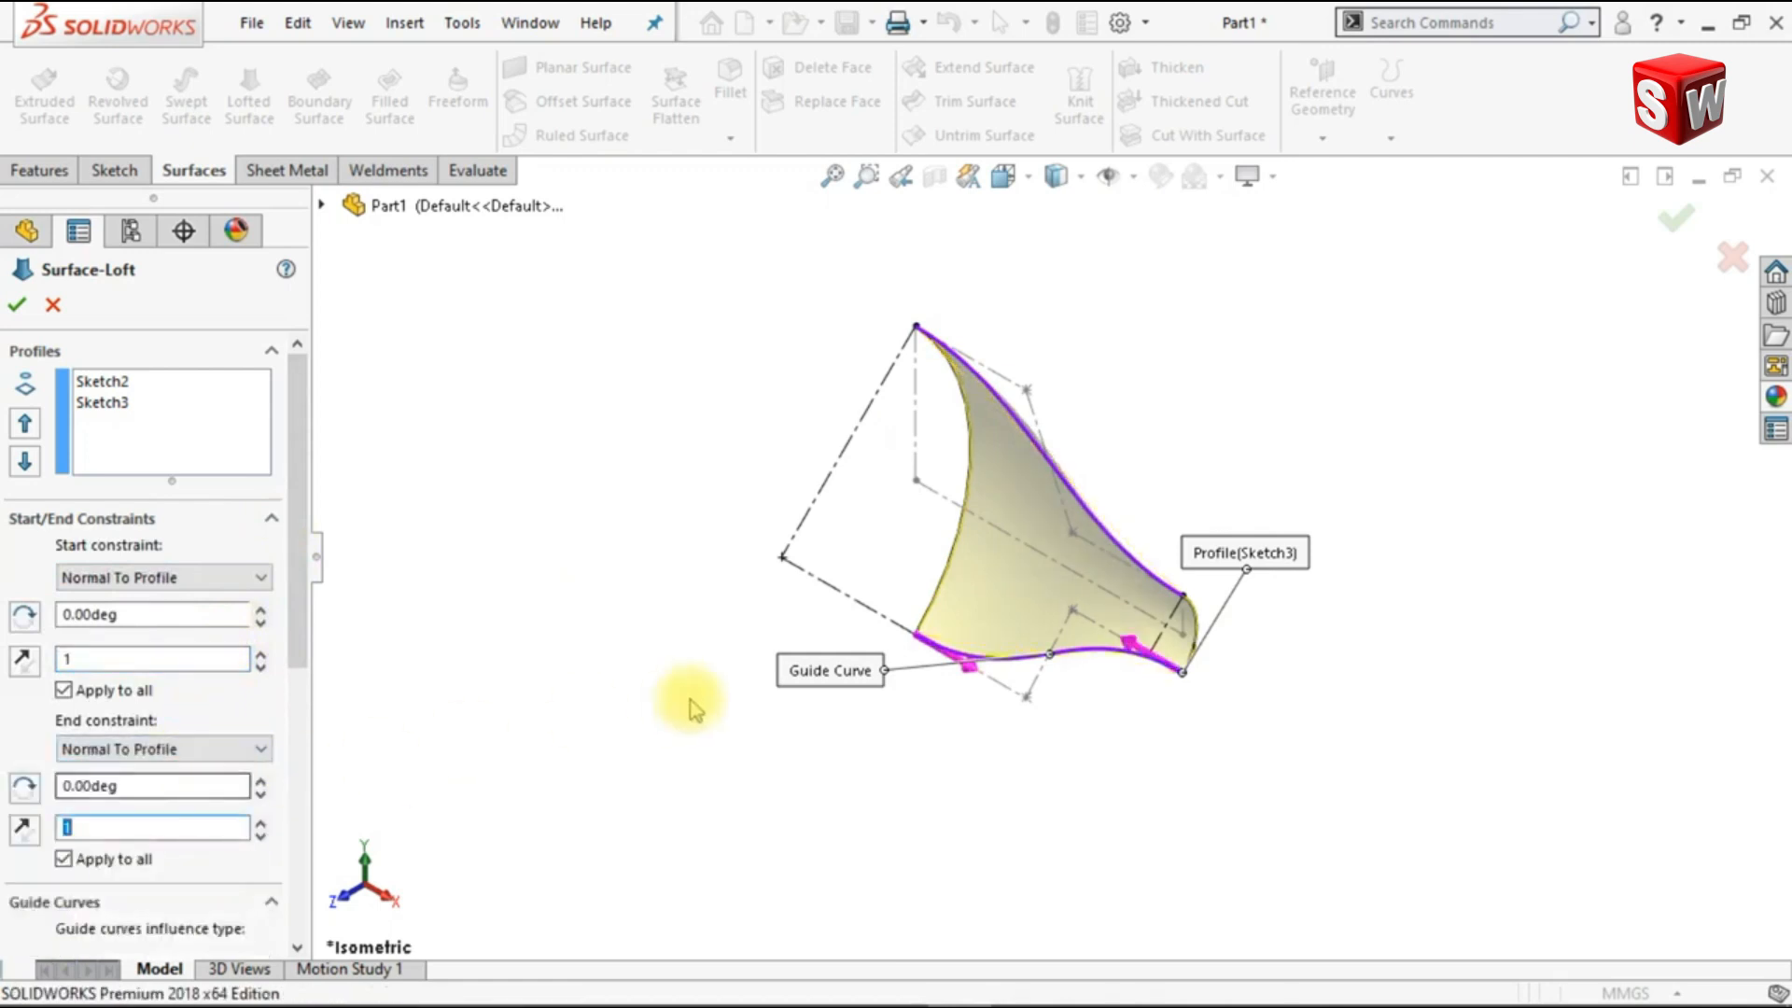
{"action": "key", "text": "ctrl+1"}
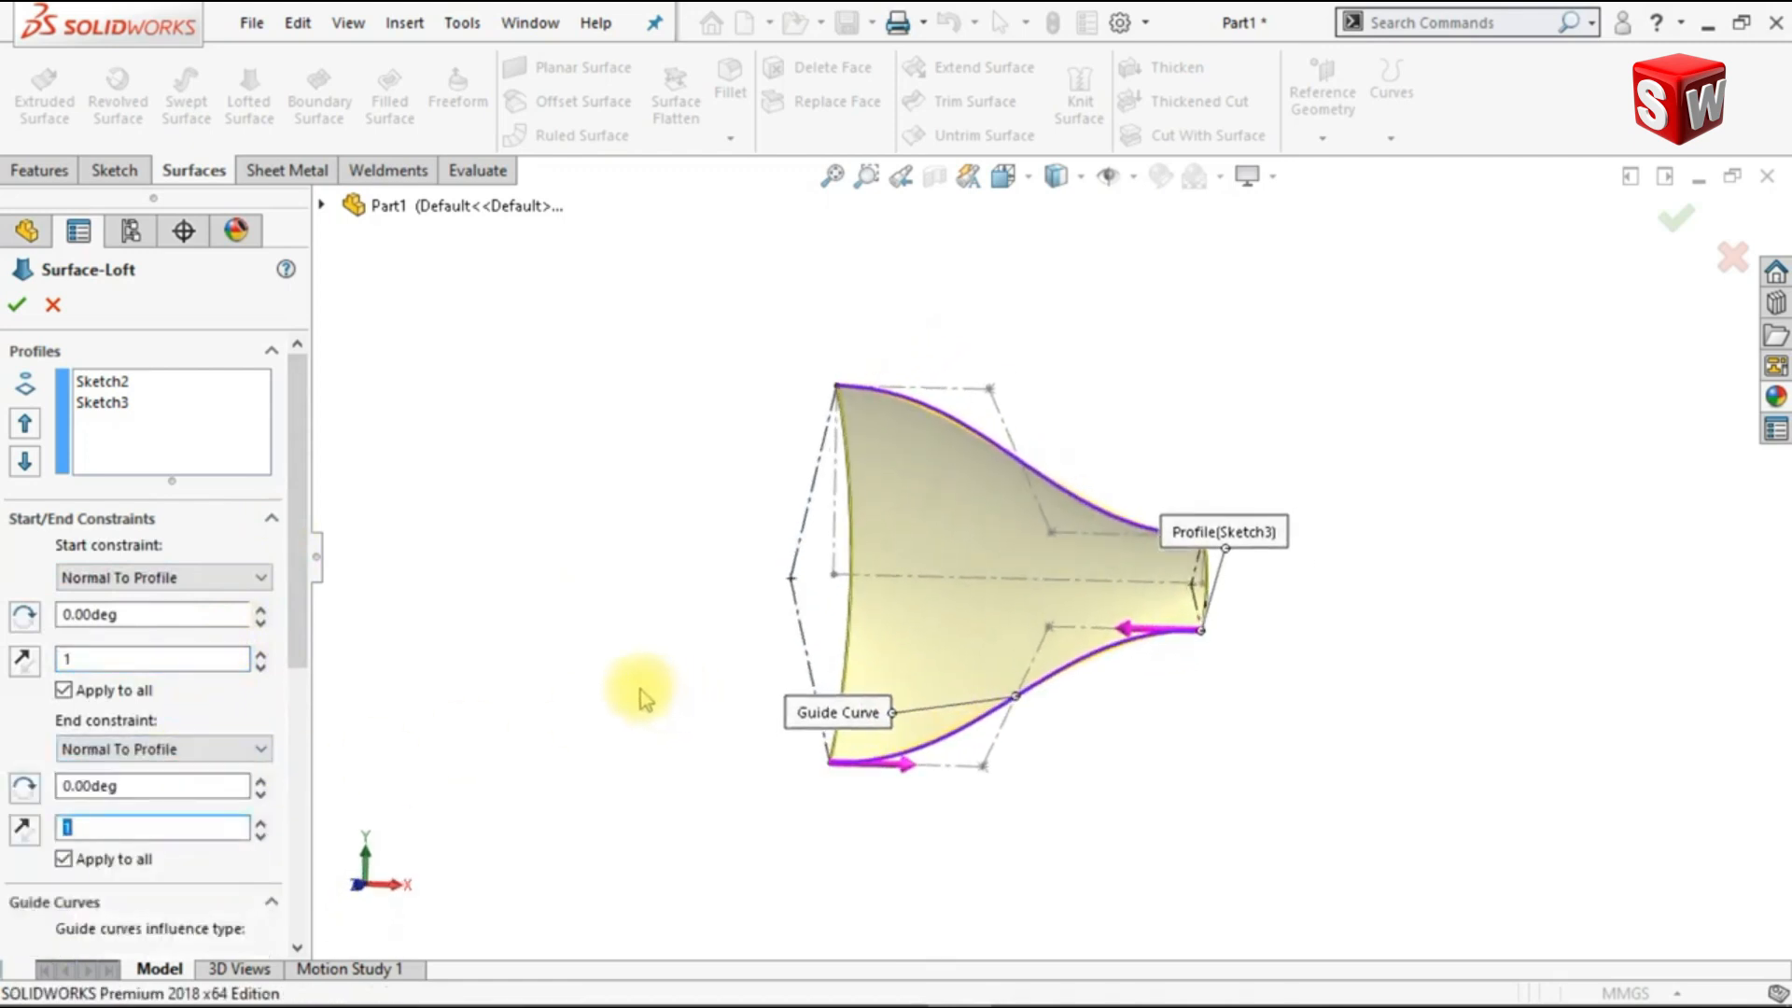
{"action": "key", "text": "ctrl+7"}
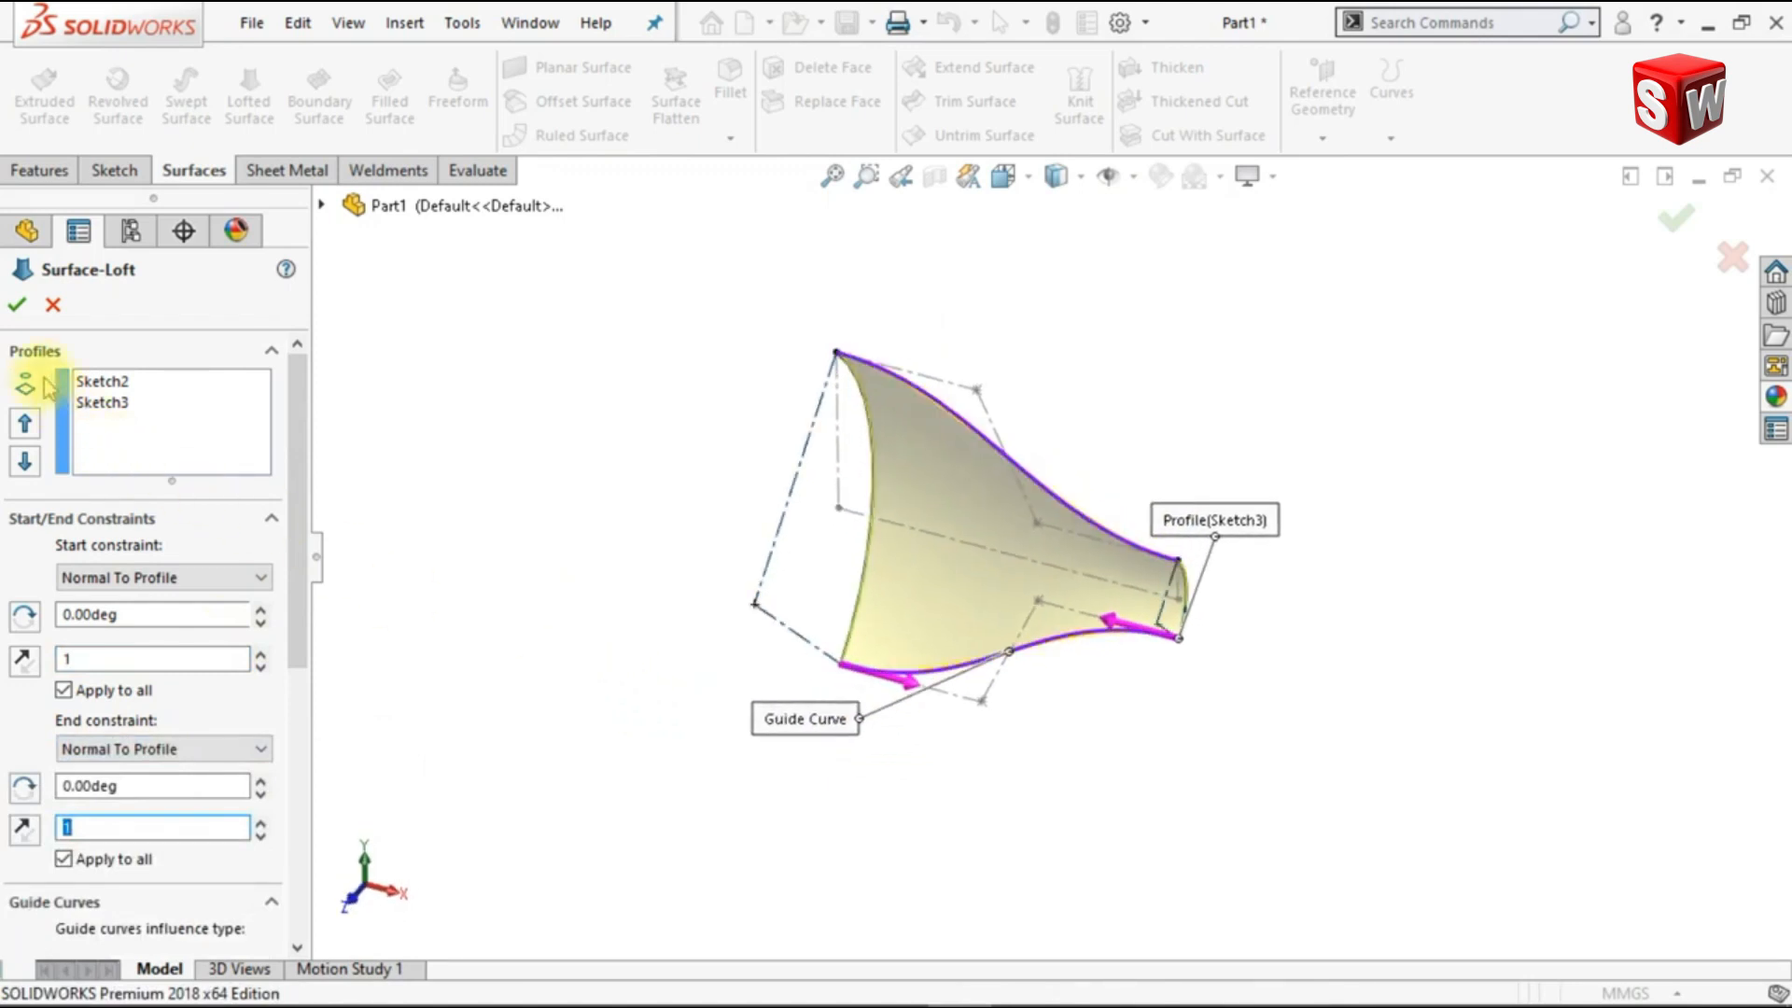
{"action": "left_click", "coordinate": [17, 306]}
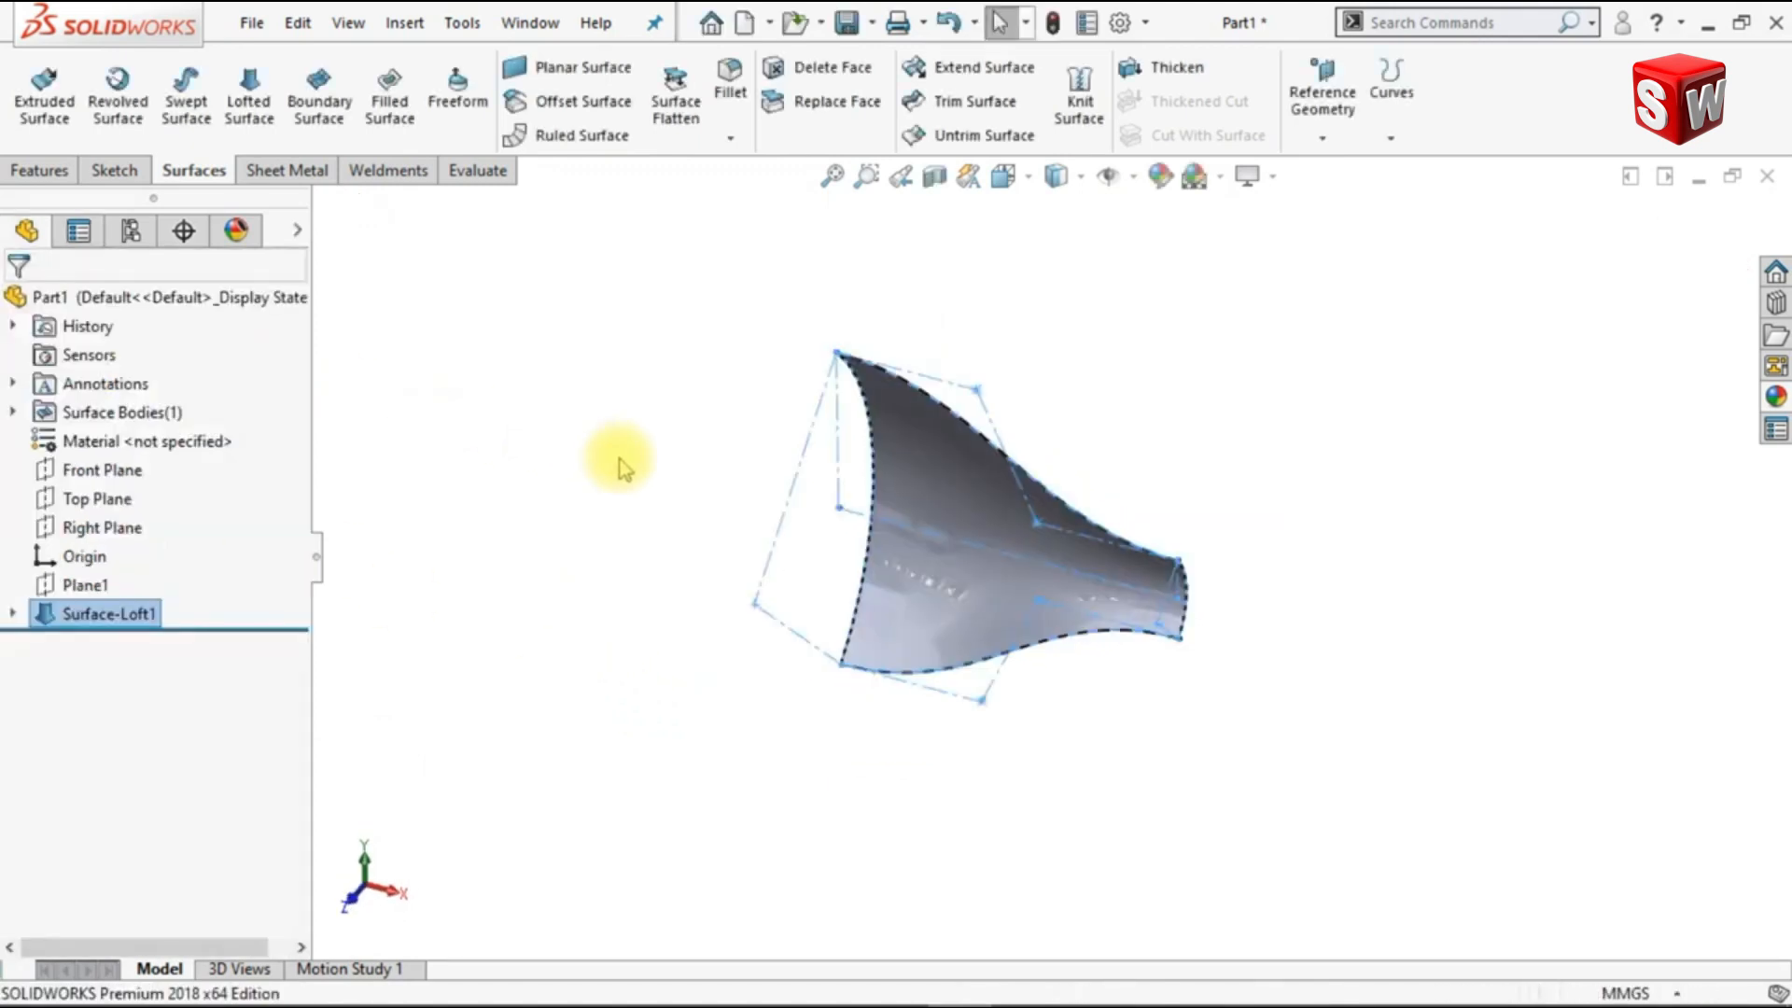
Step: Add one evenly distributed reference point at the middle of the lofted surface's upper curved edge
{"action": "middle_click_drag", "start_coordinate": [619, 459], "coordinate": [619, 459]}
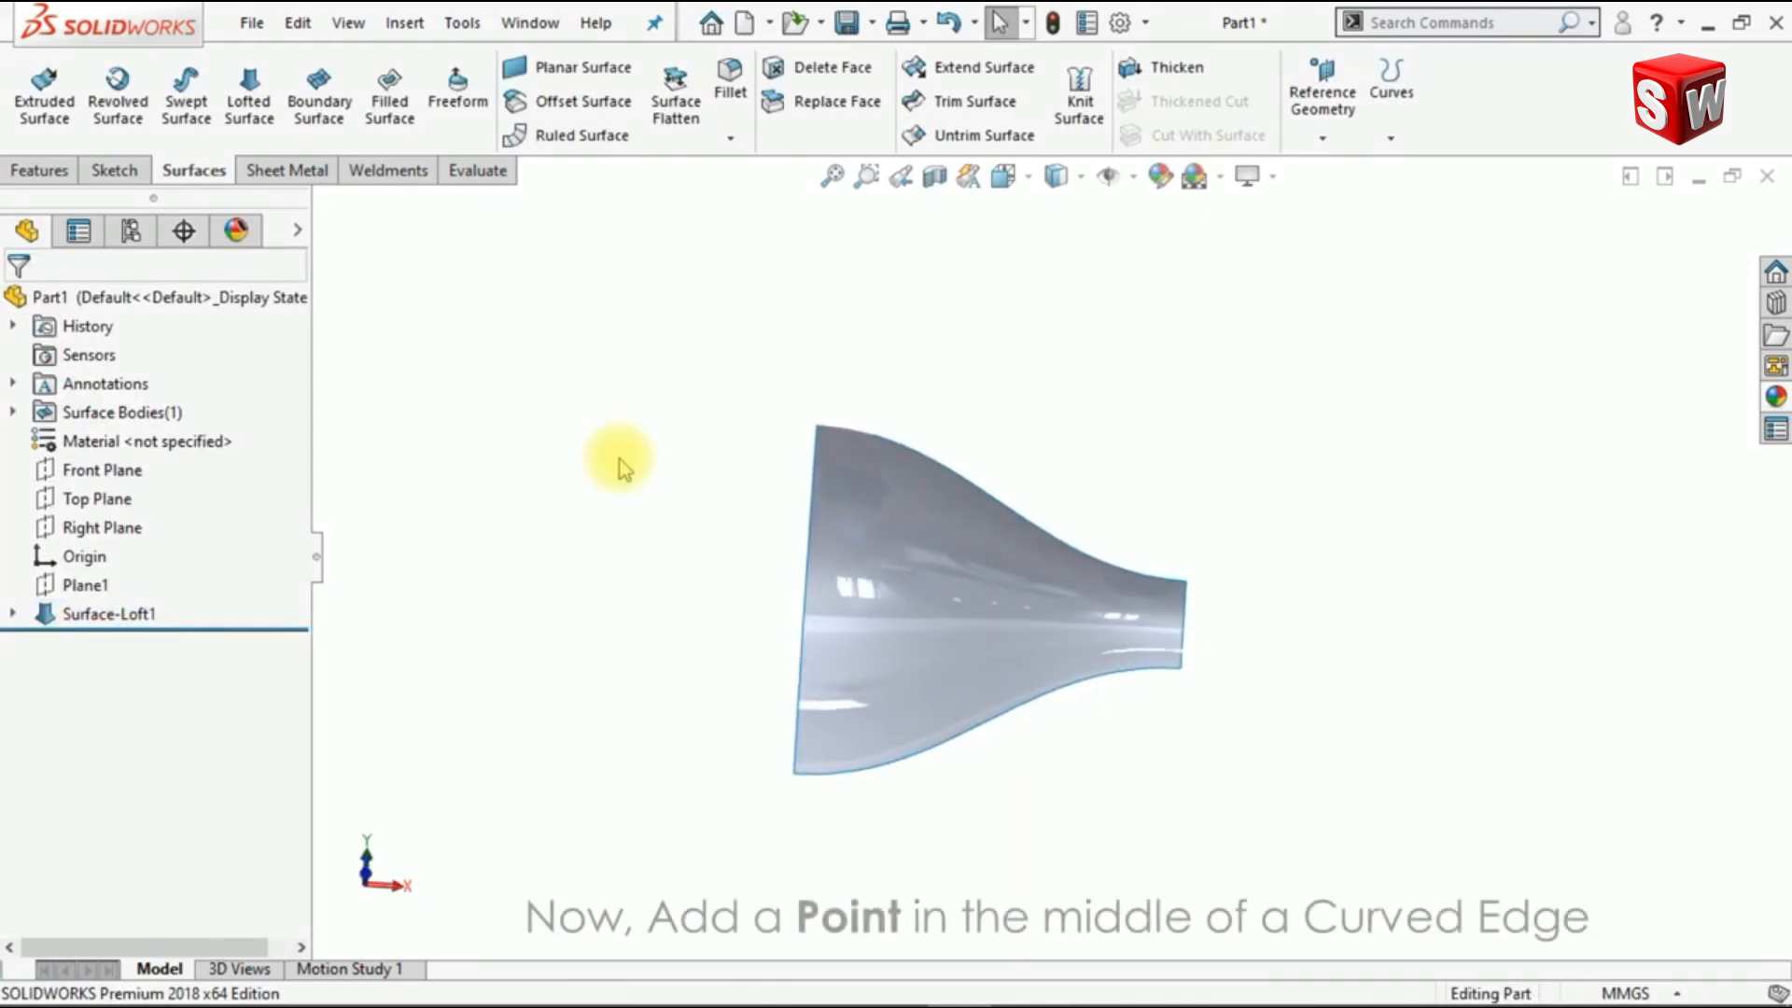
{"action": "left_click", "coordinate": [1323, 138]}
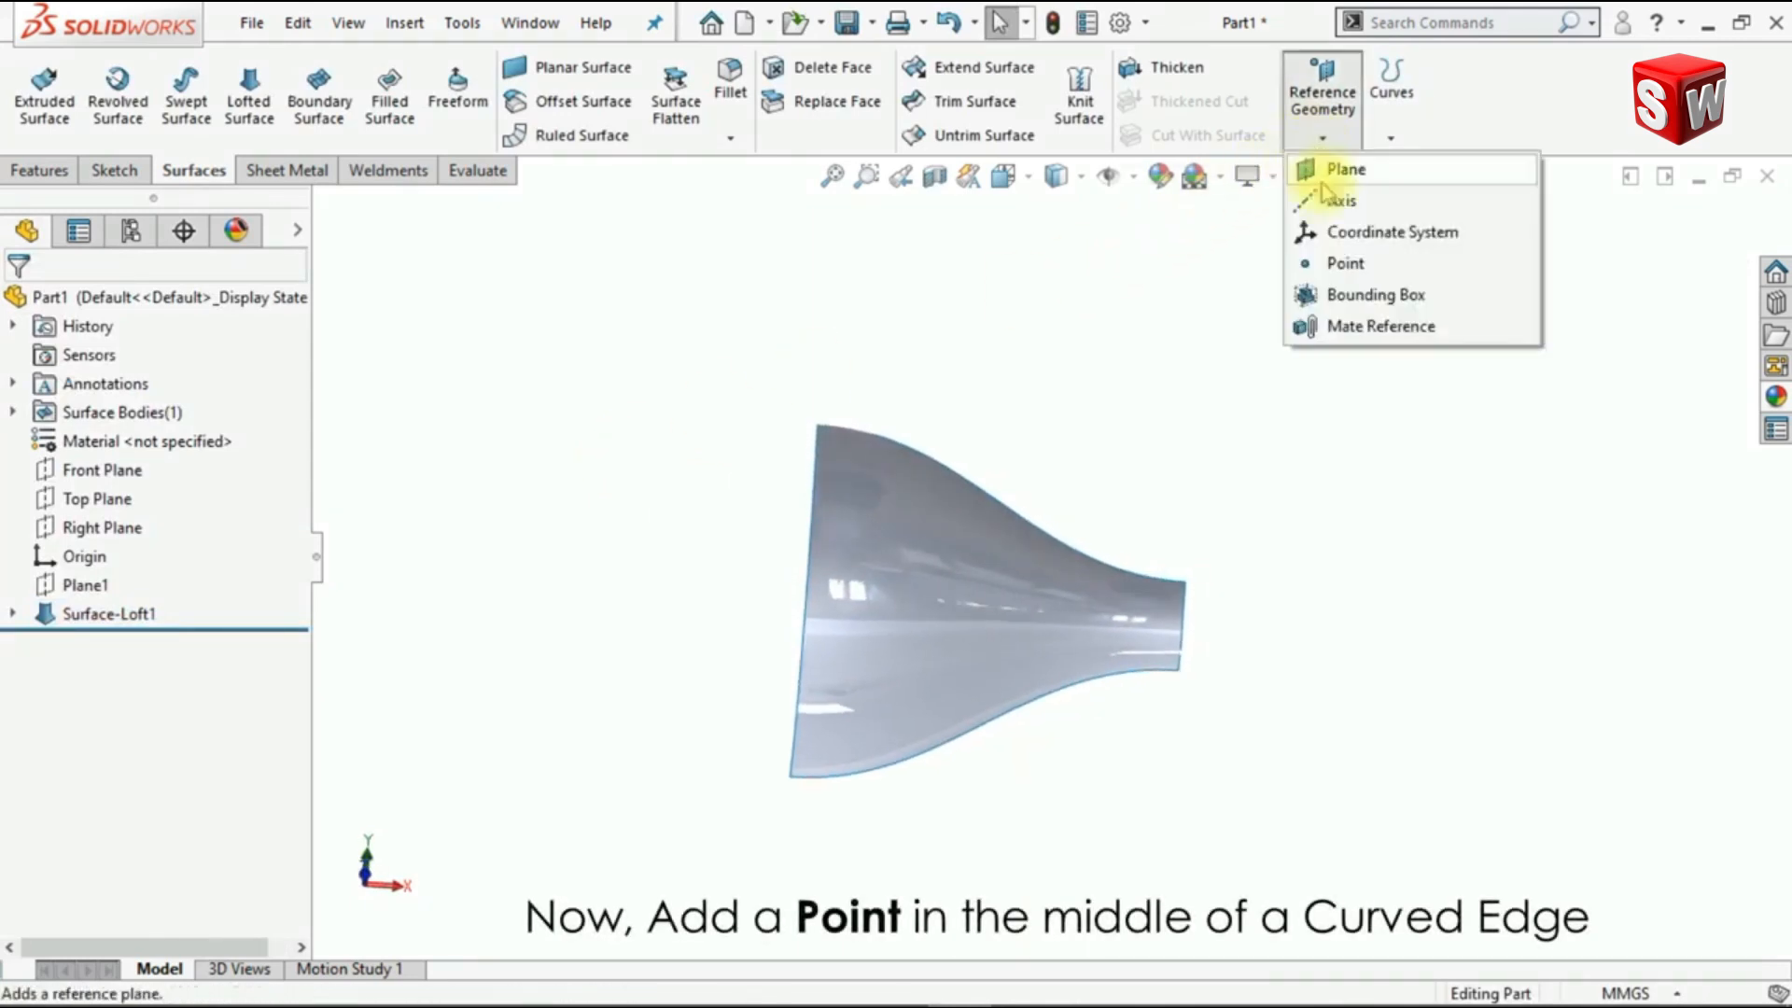
{"action": "left_click", "coordinate": [1344, 265]}
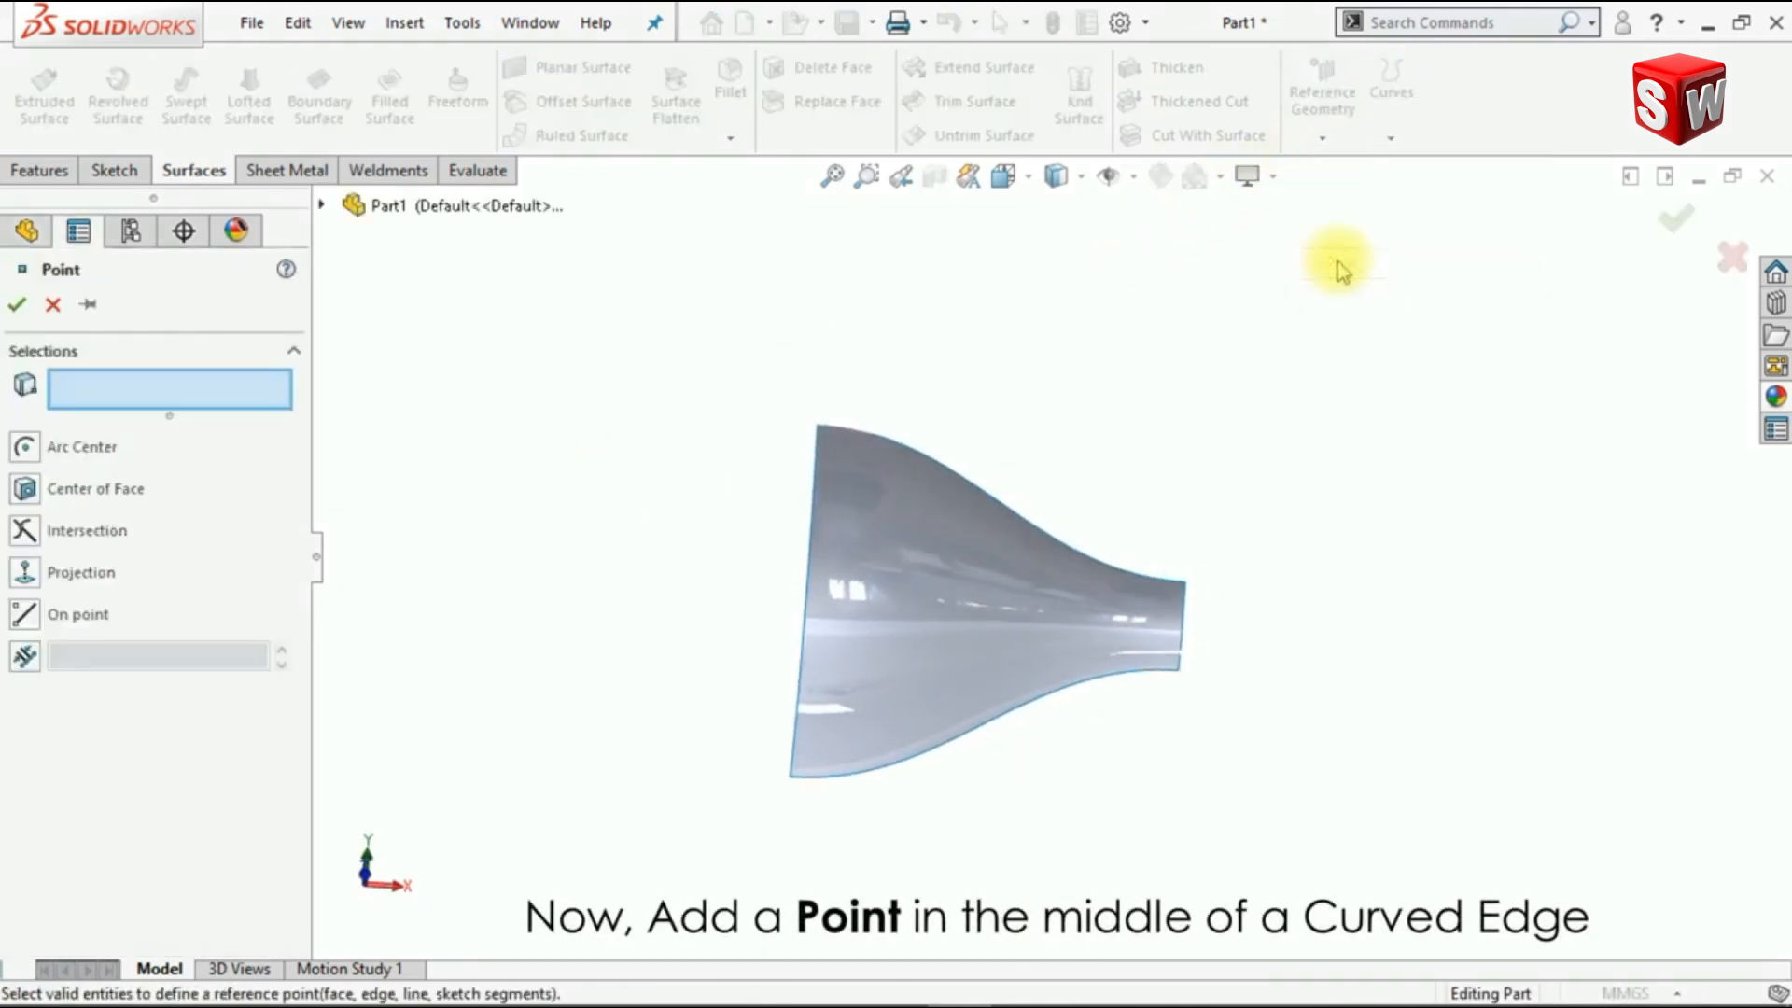
{"action": "left_click", "coordinate": [1107, 574]}
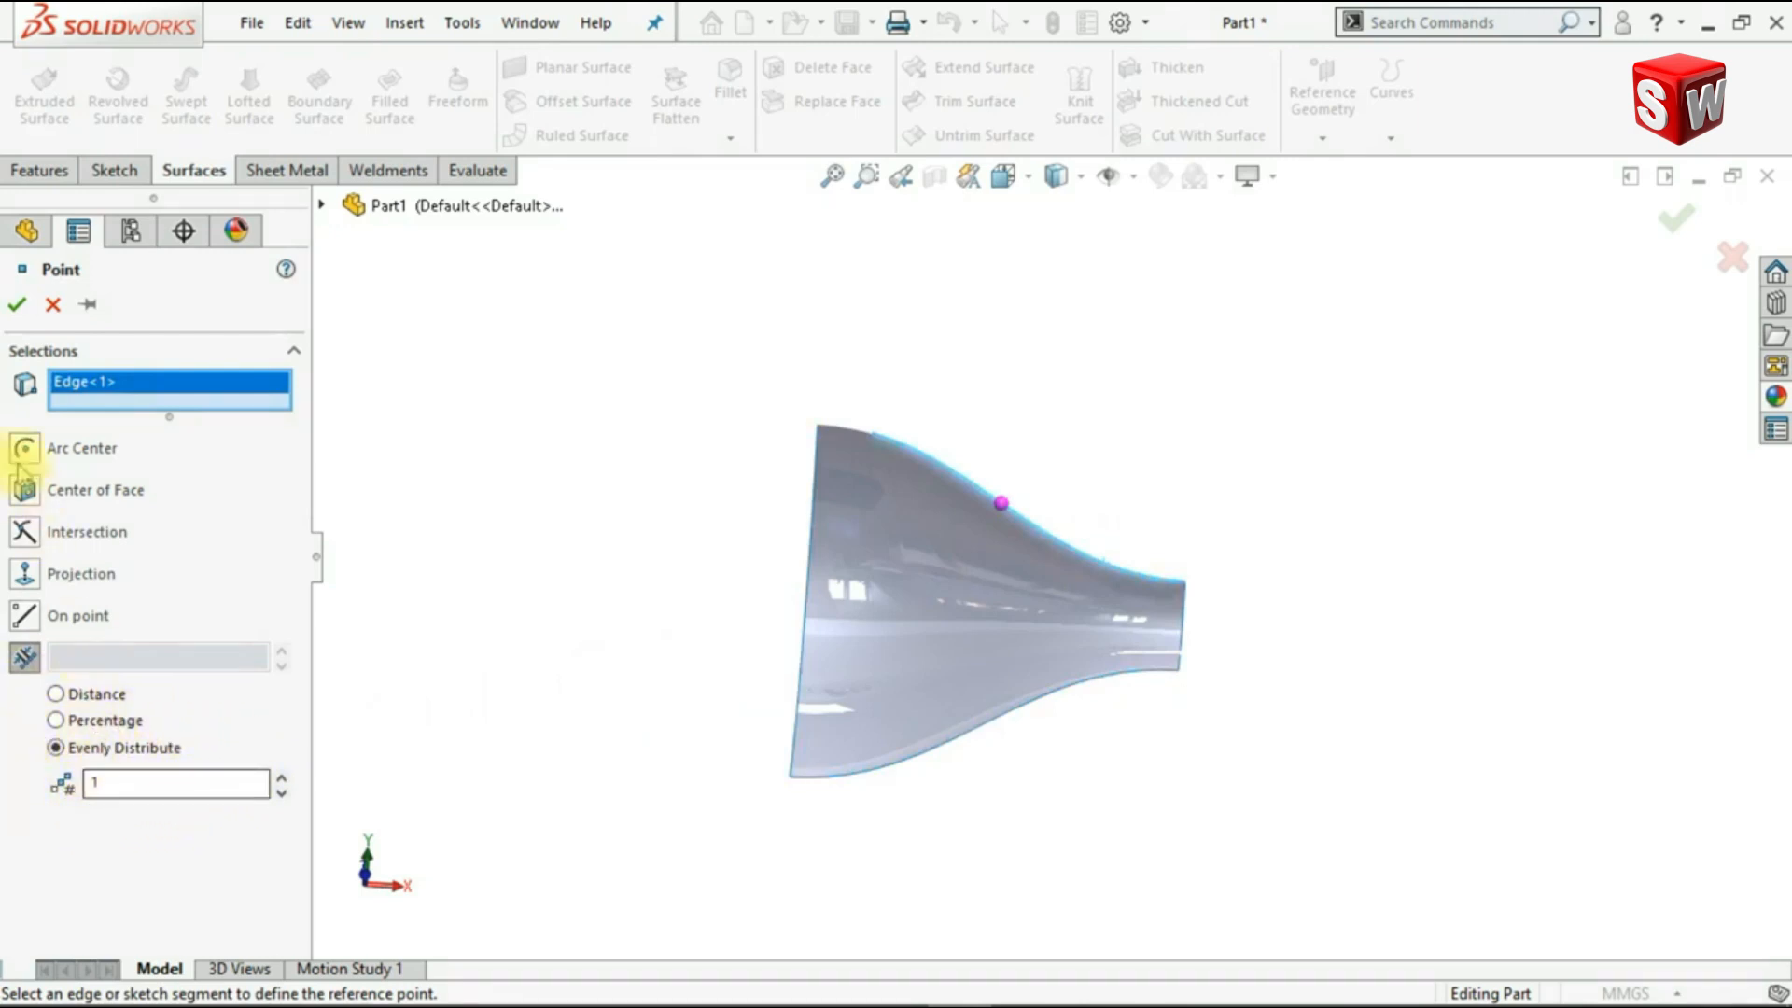
{"action": "left_click", "coordinate": [17, 308]}
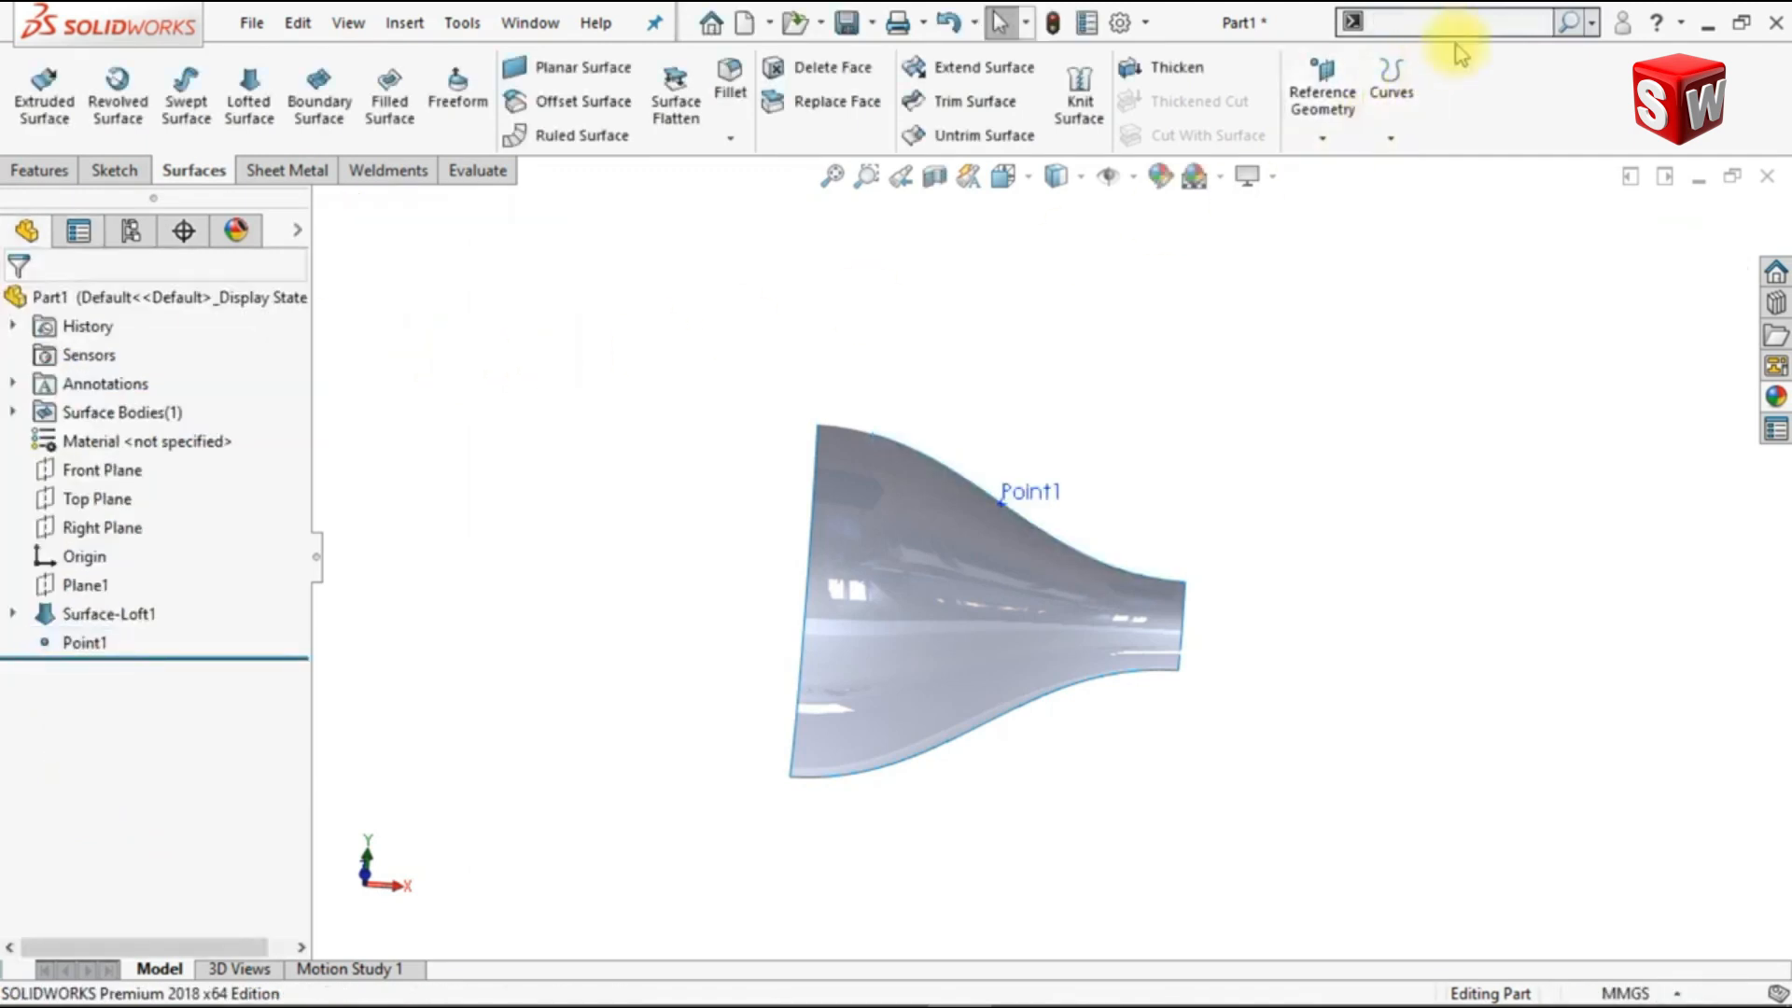
Step: Start Move/Copy Bodies to make one copy of the lofted surface, using the edge's reference point as the rotation reference
{"action": "type", "text": "move"}
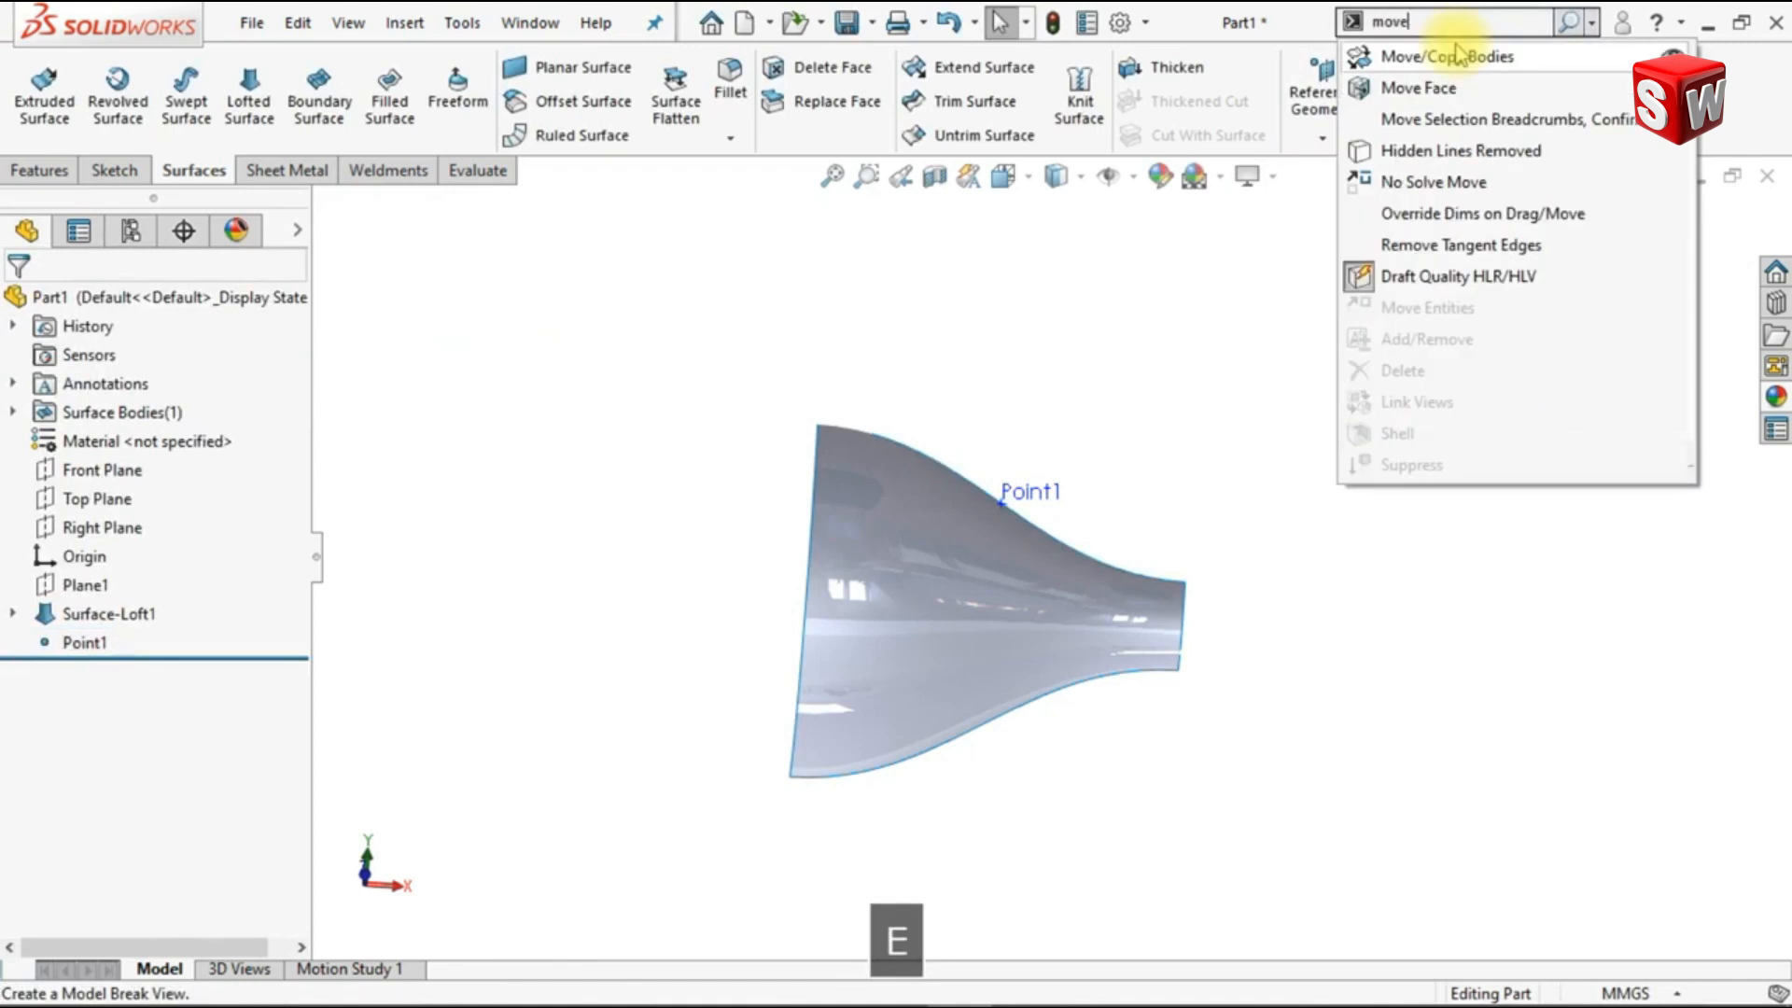
{"action": "left_click", "coordinate": [1473, 59]}
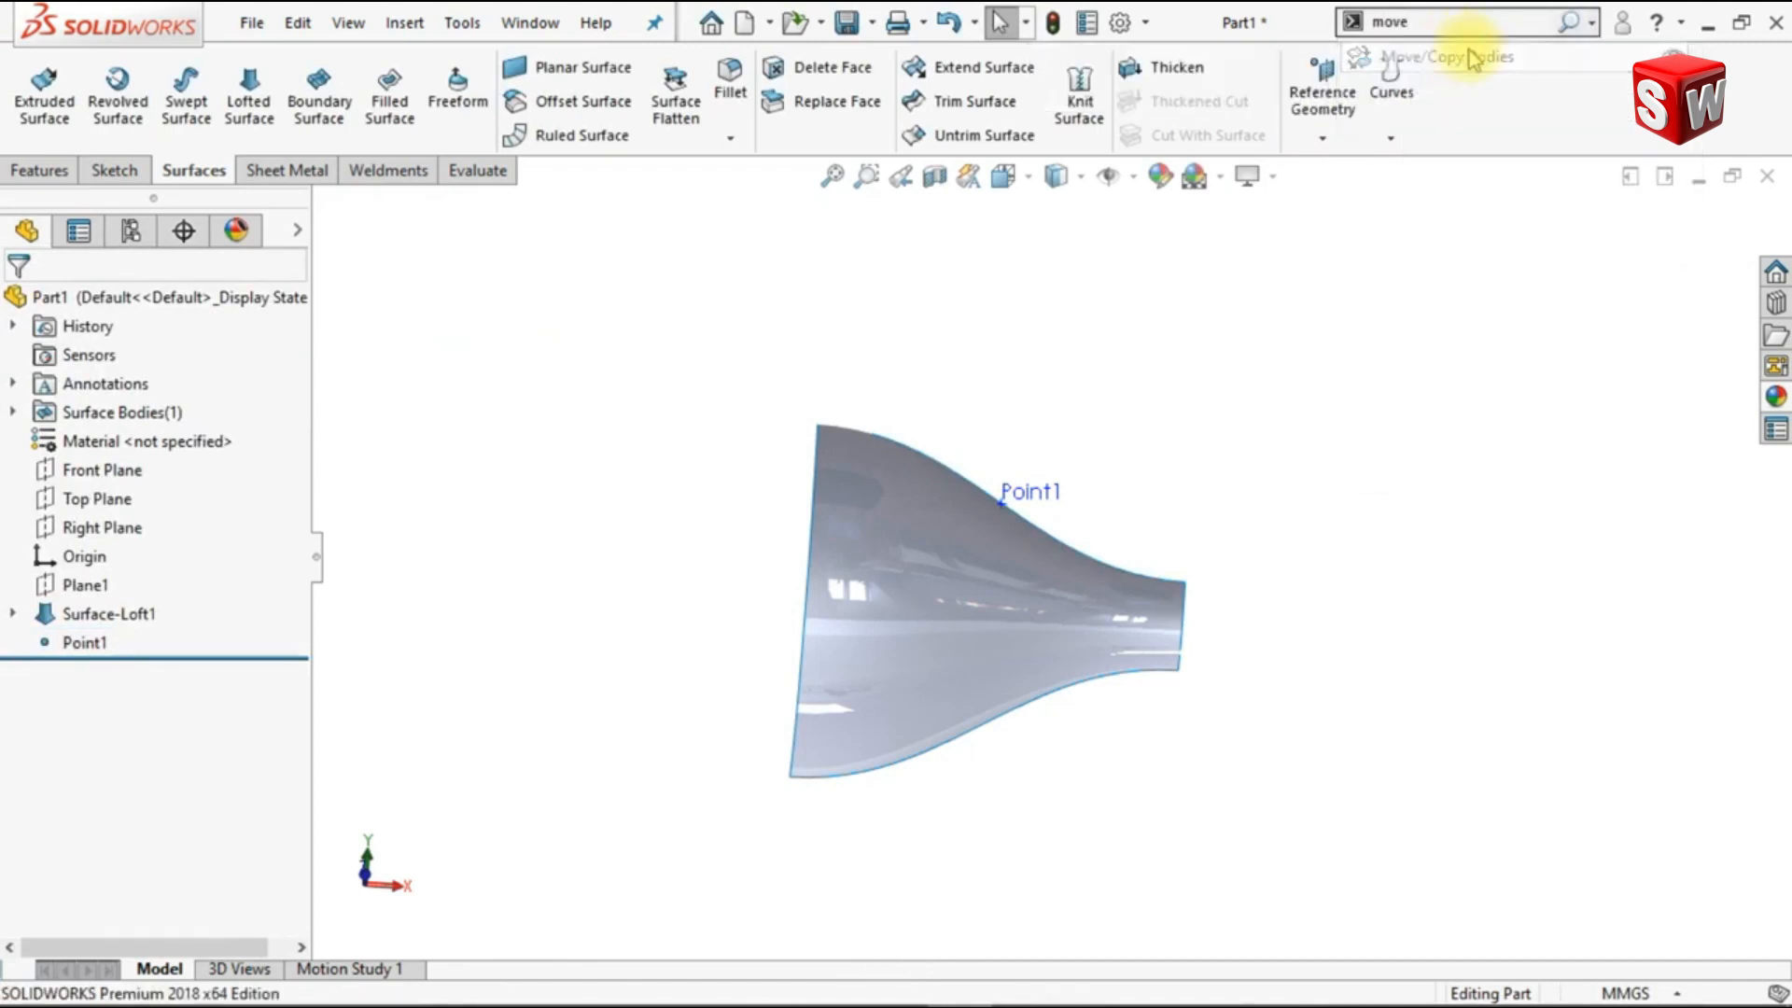
{"action": "left_click", "coordinate": [1146, 631]}
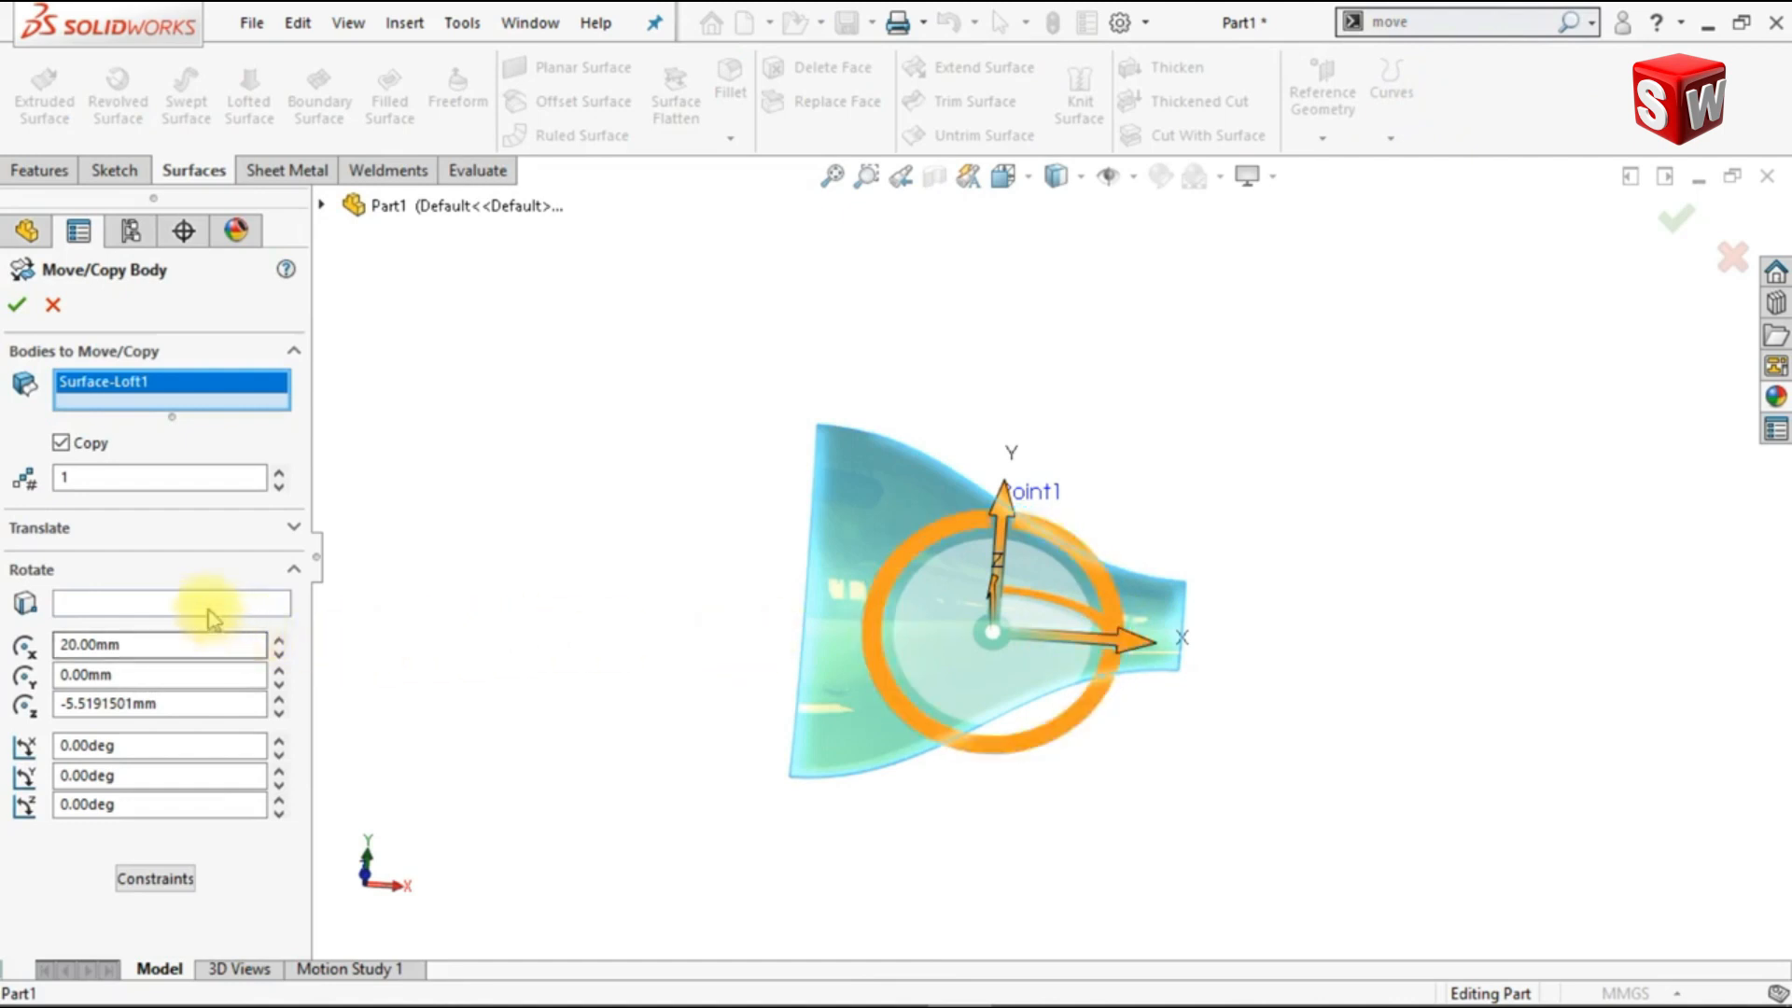
{"action": "left_click", "coordinate": [205, 604]}
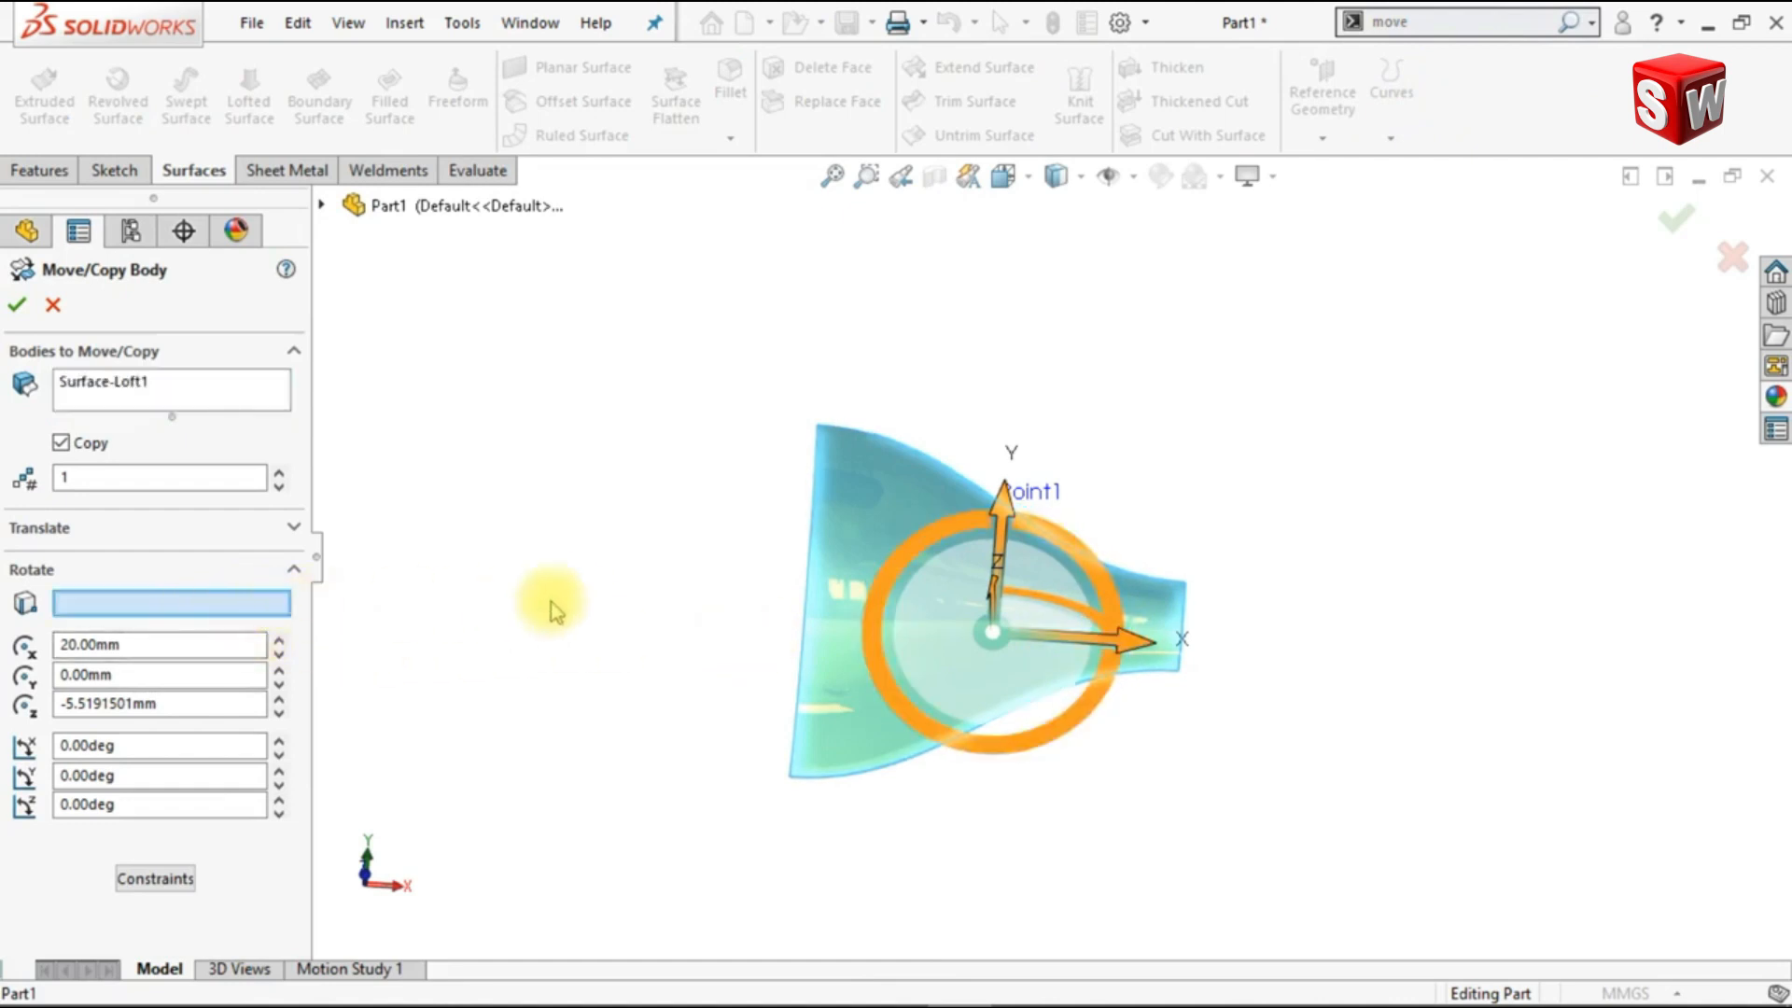
{"action": "scroll", "coordinate": [1044, 526], "scroll_direction": "down", "scroll_amount": 4}
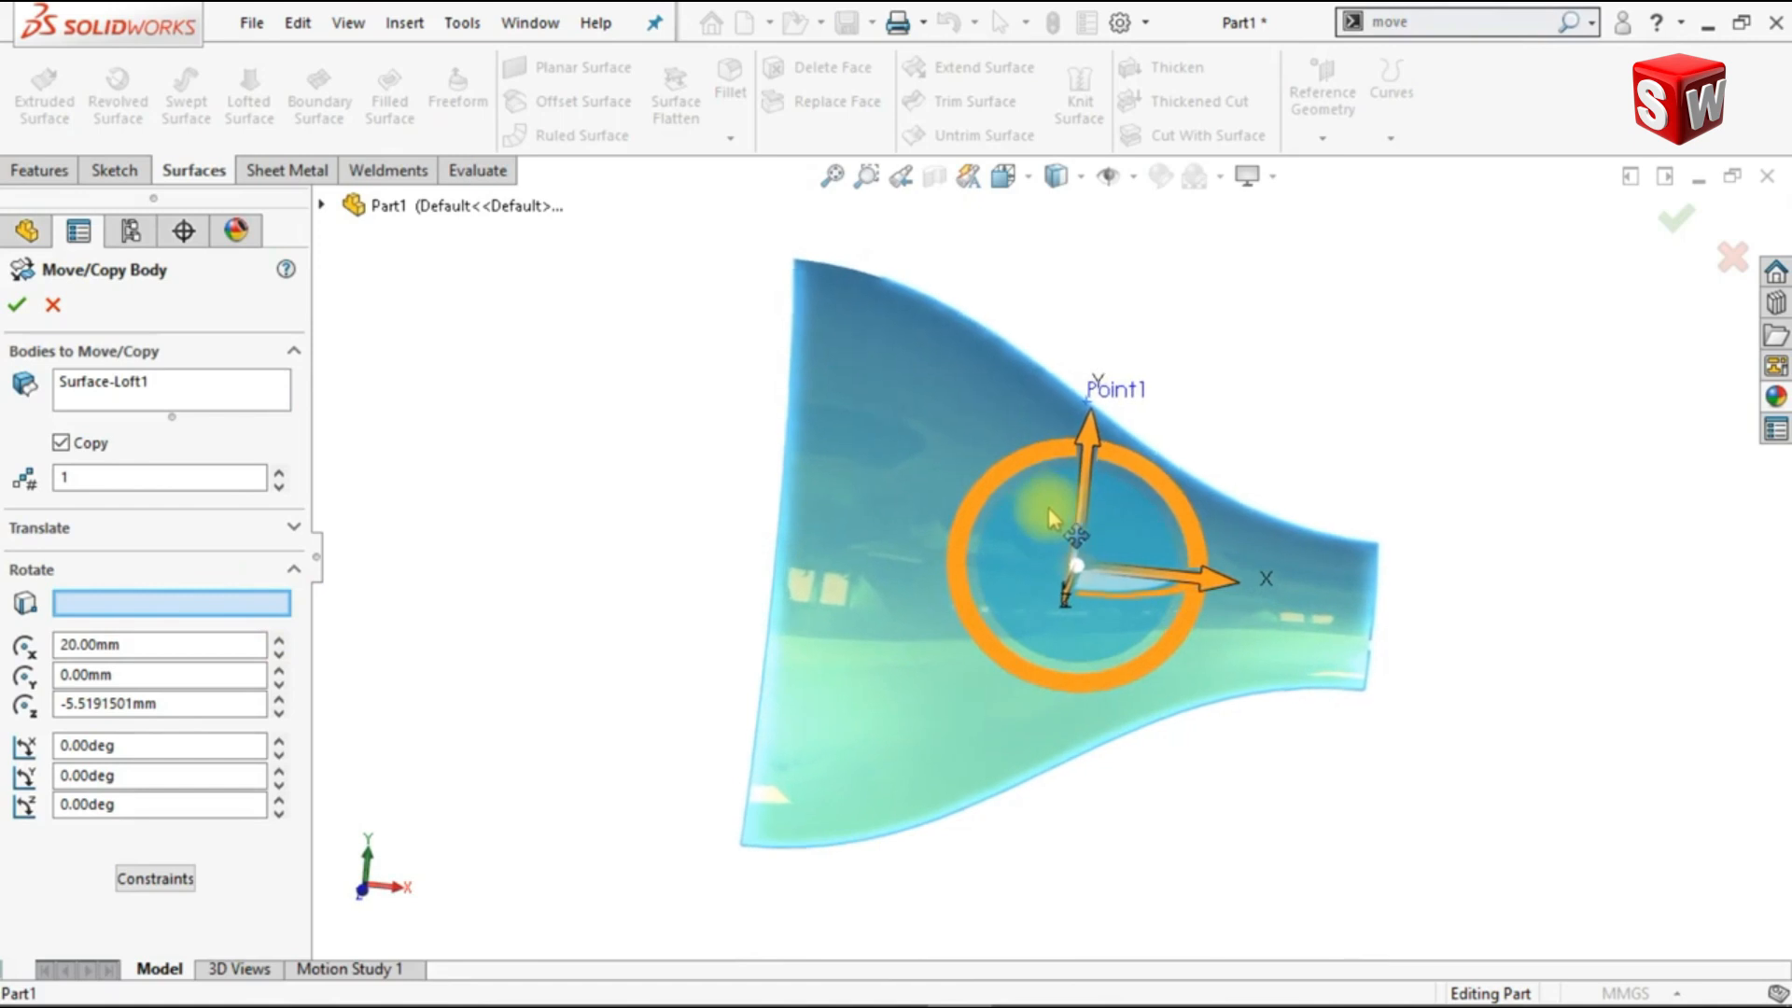
{"action": "middle_click_drag", "start_coordinate": [1044, 526], "coordinate": [1085, 488]}
{"action": "scroll", "coordinate": [1083, 472], "scroll_direction": "down", "scroll_amount": 1}
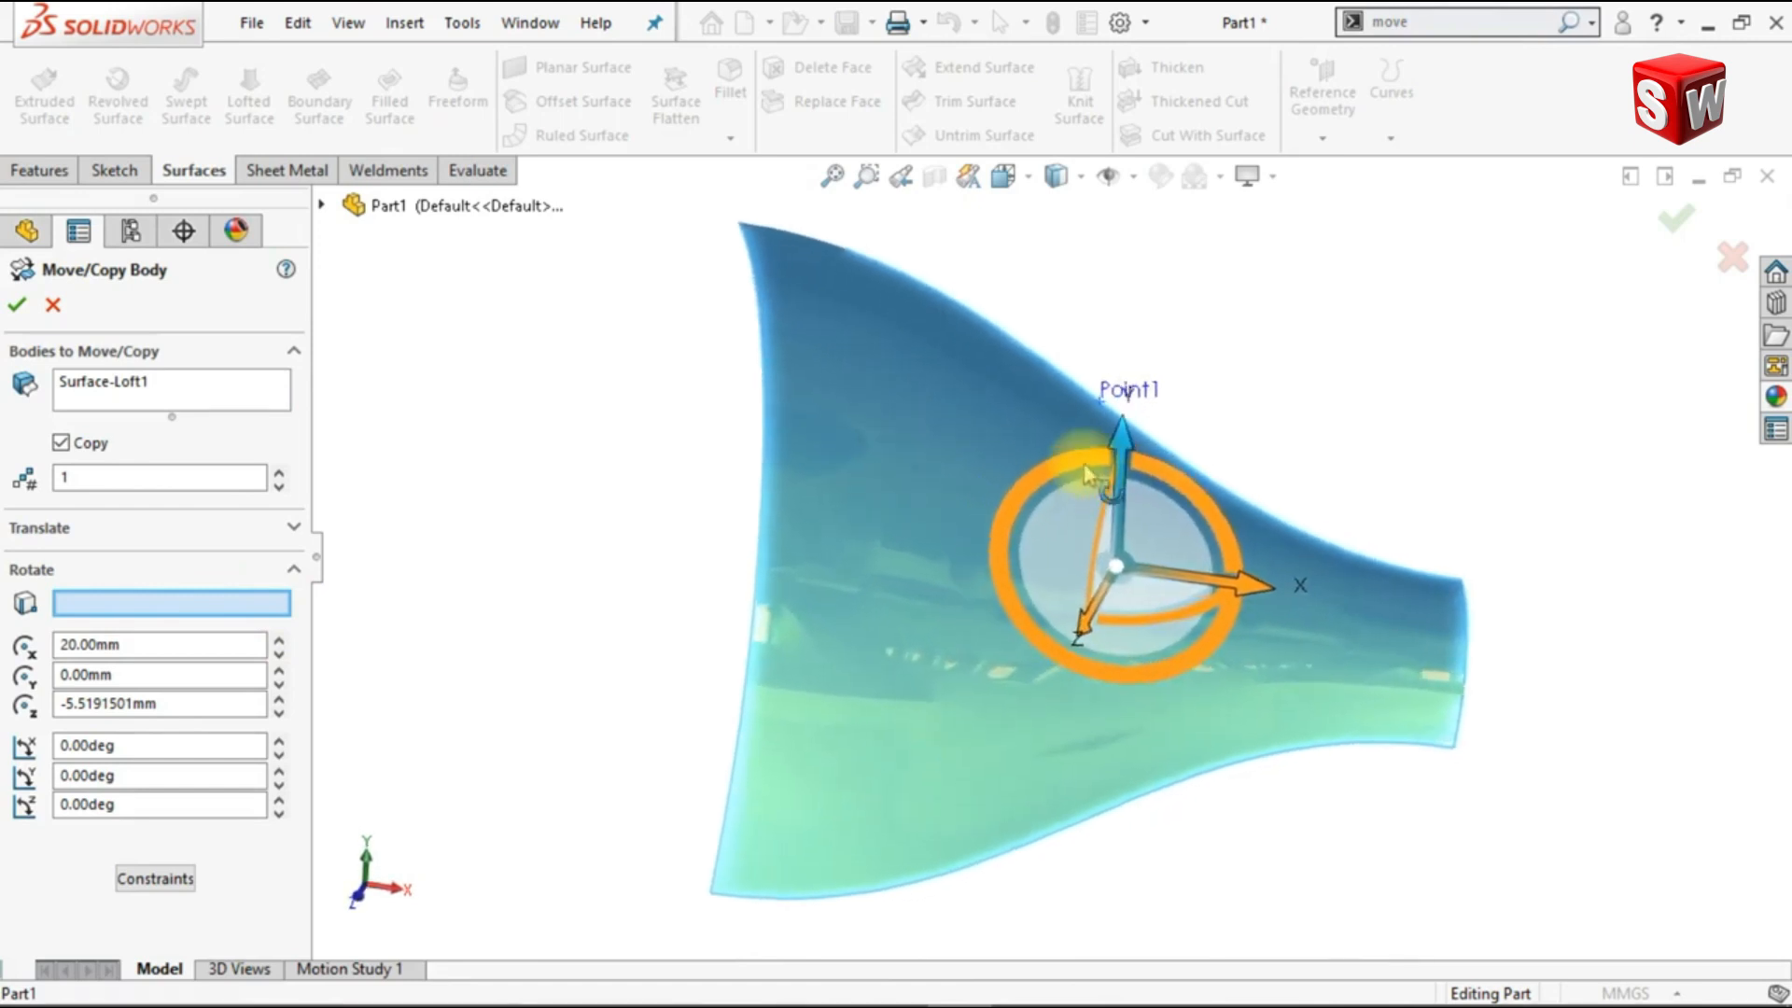
{"action": "left_click", "coordinate": [1117, 399]}
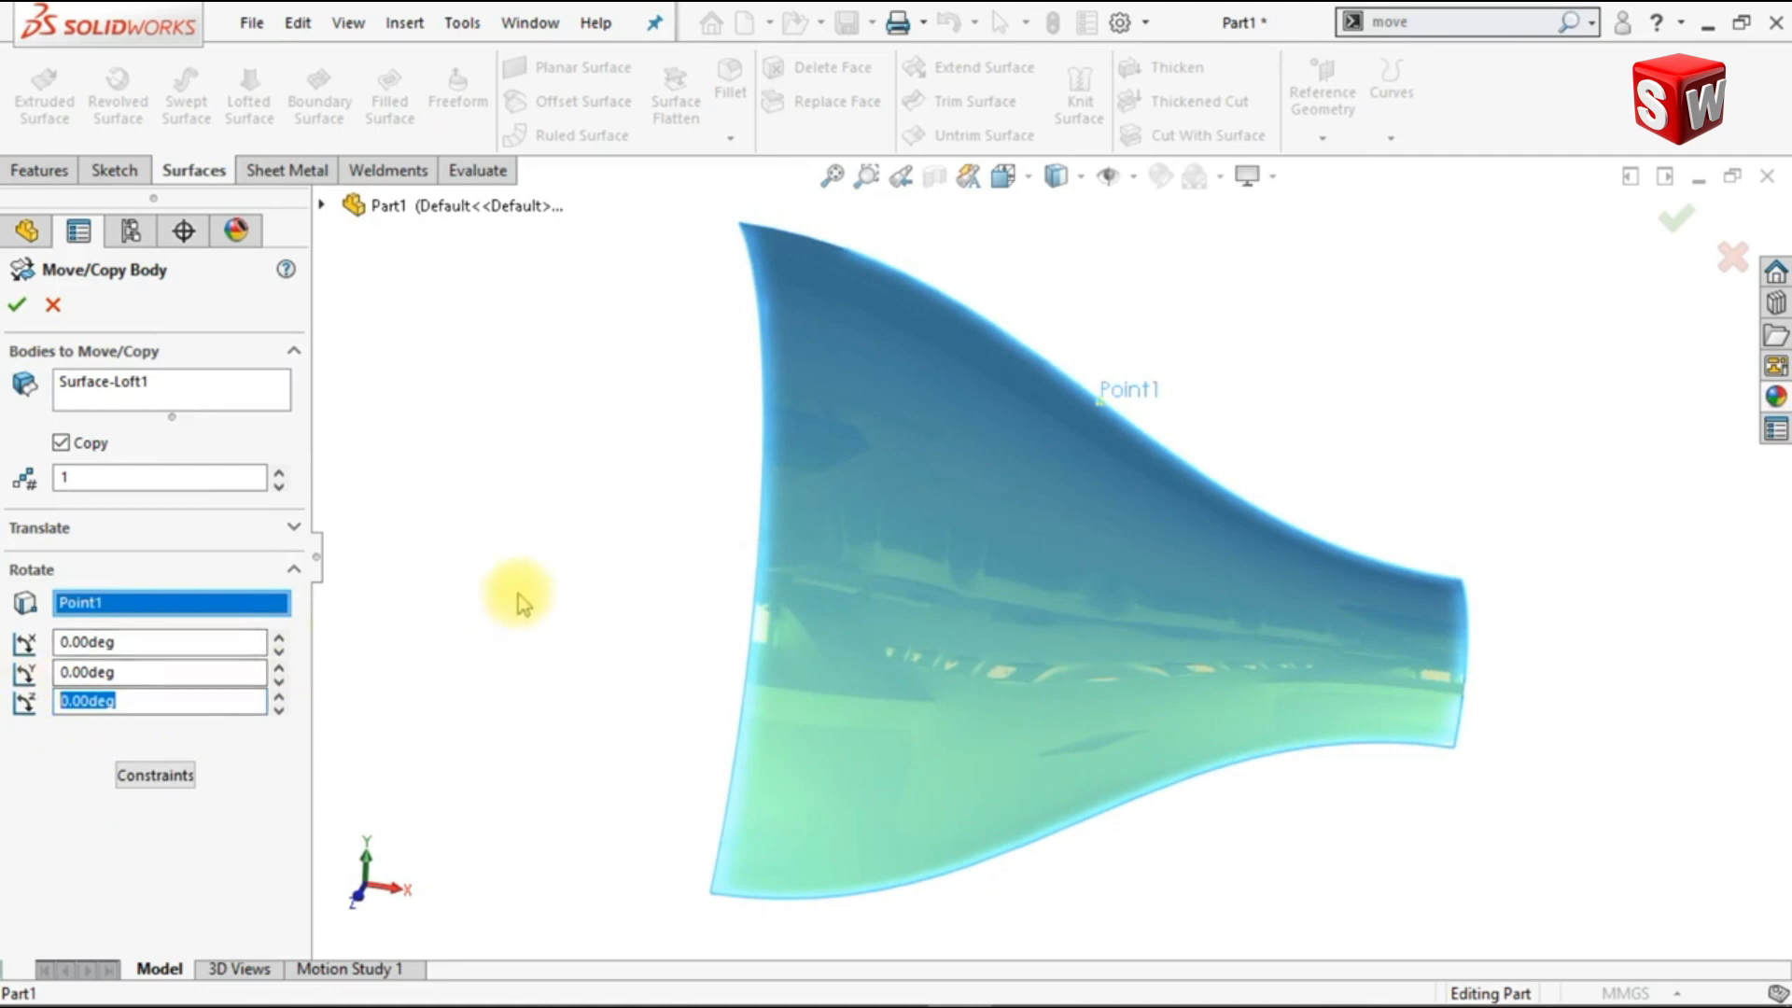
Step: Rotate the copy 180 degrees about Z to create the second surface body, and hide the reference point
{"action": "type", "text": "180"}
{"action": "key", "text": "Return"}
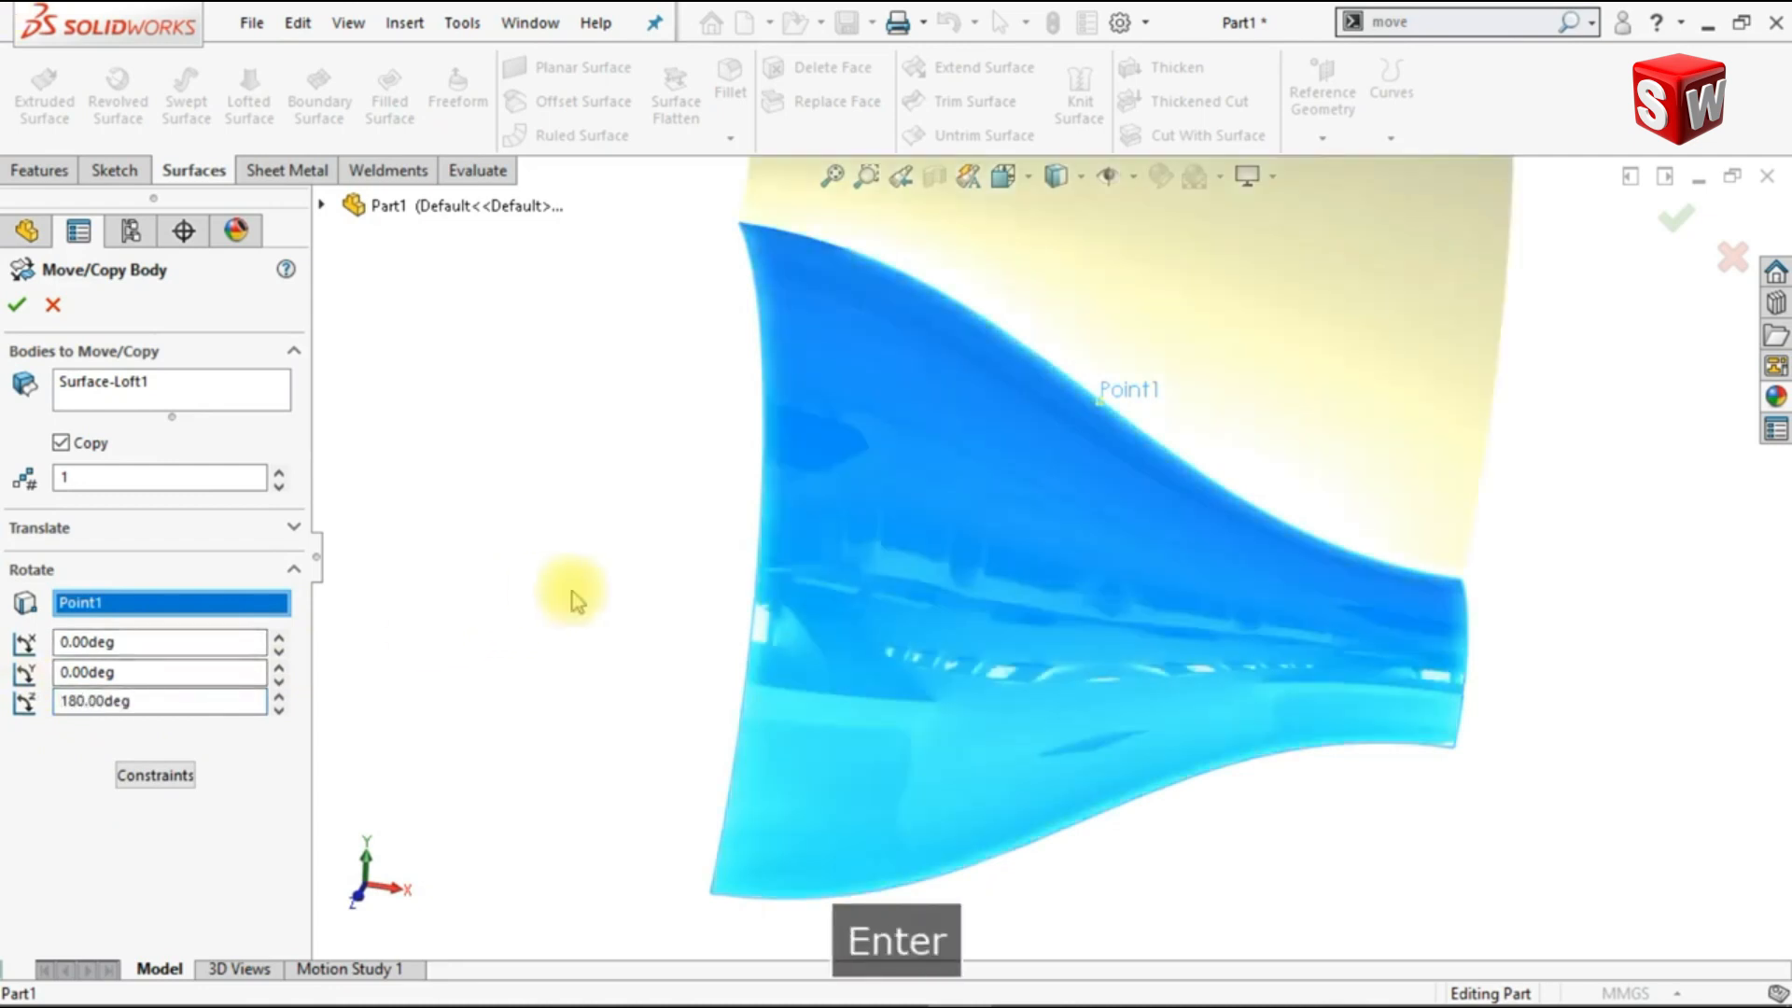
{"action": "scroll", "coordinate": [1222, 540], "scroll_direction": "up", "scroll_amount": 5}
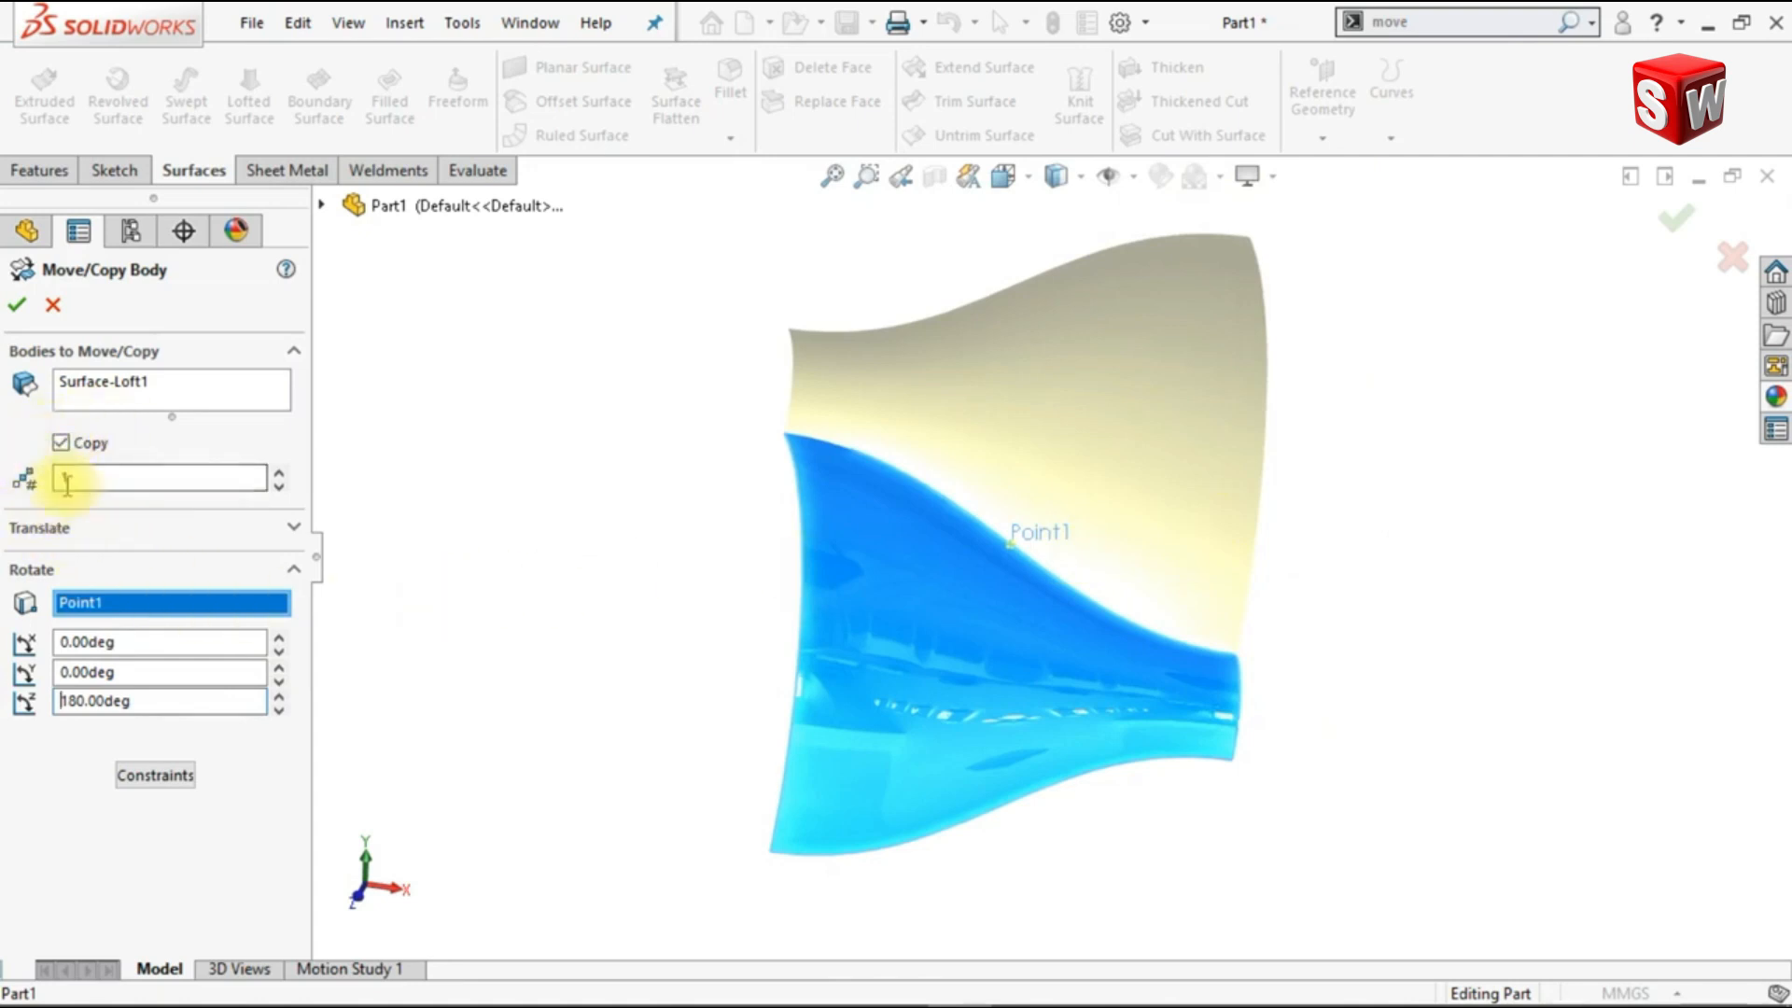
{"action": "left_click", "coordinate": [18, 308]}
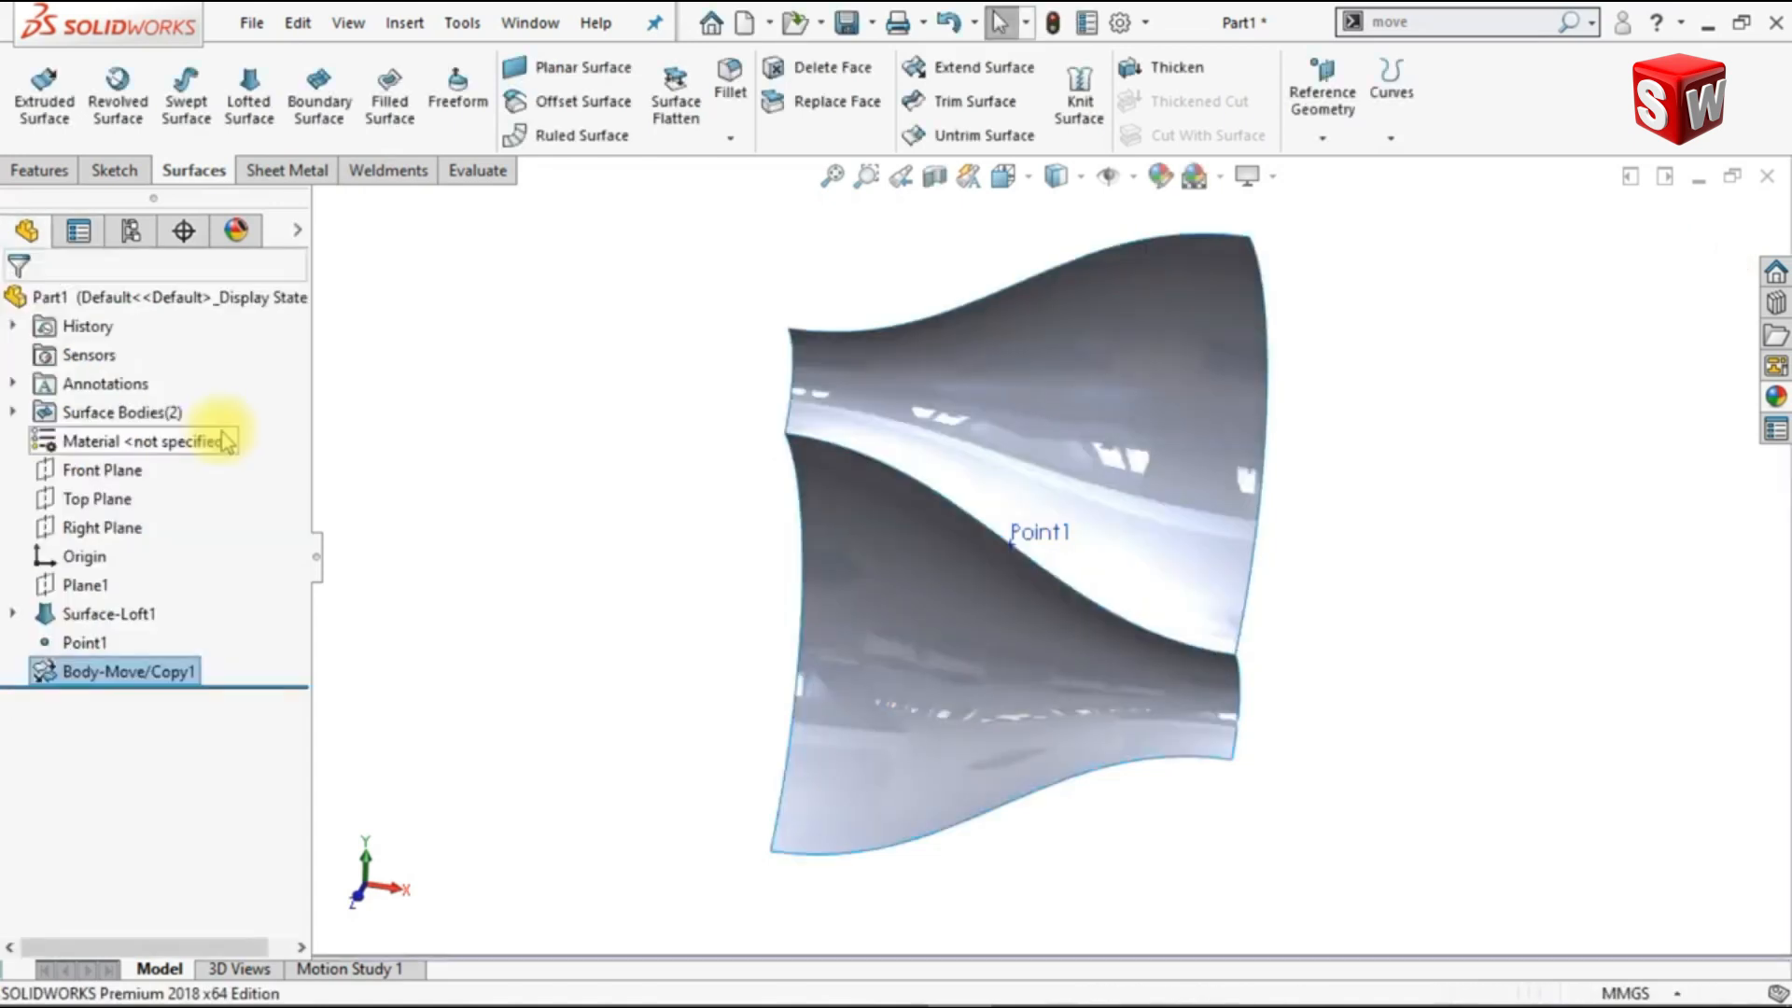
{"action": "left_click", "coordinate": [1027, 530]}
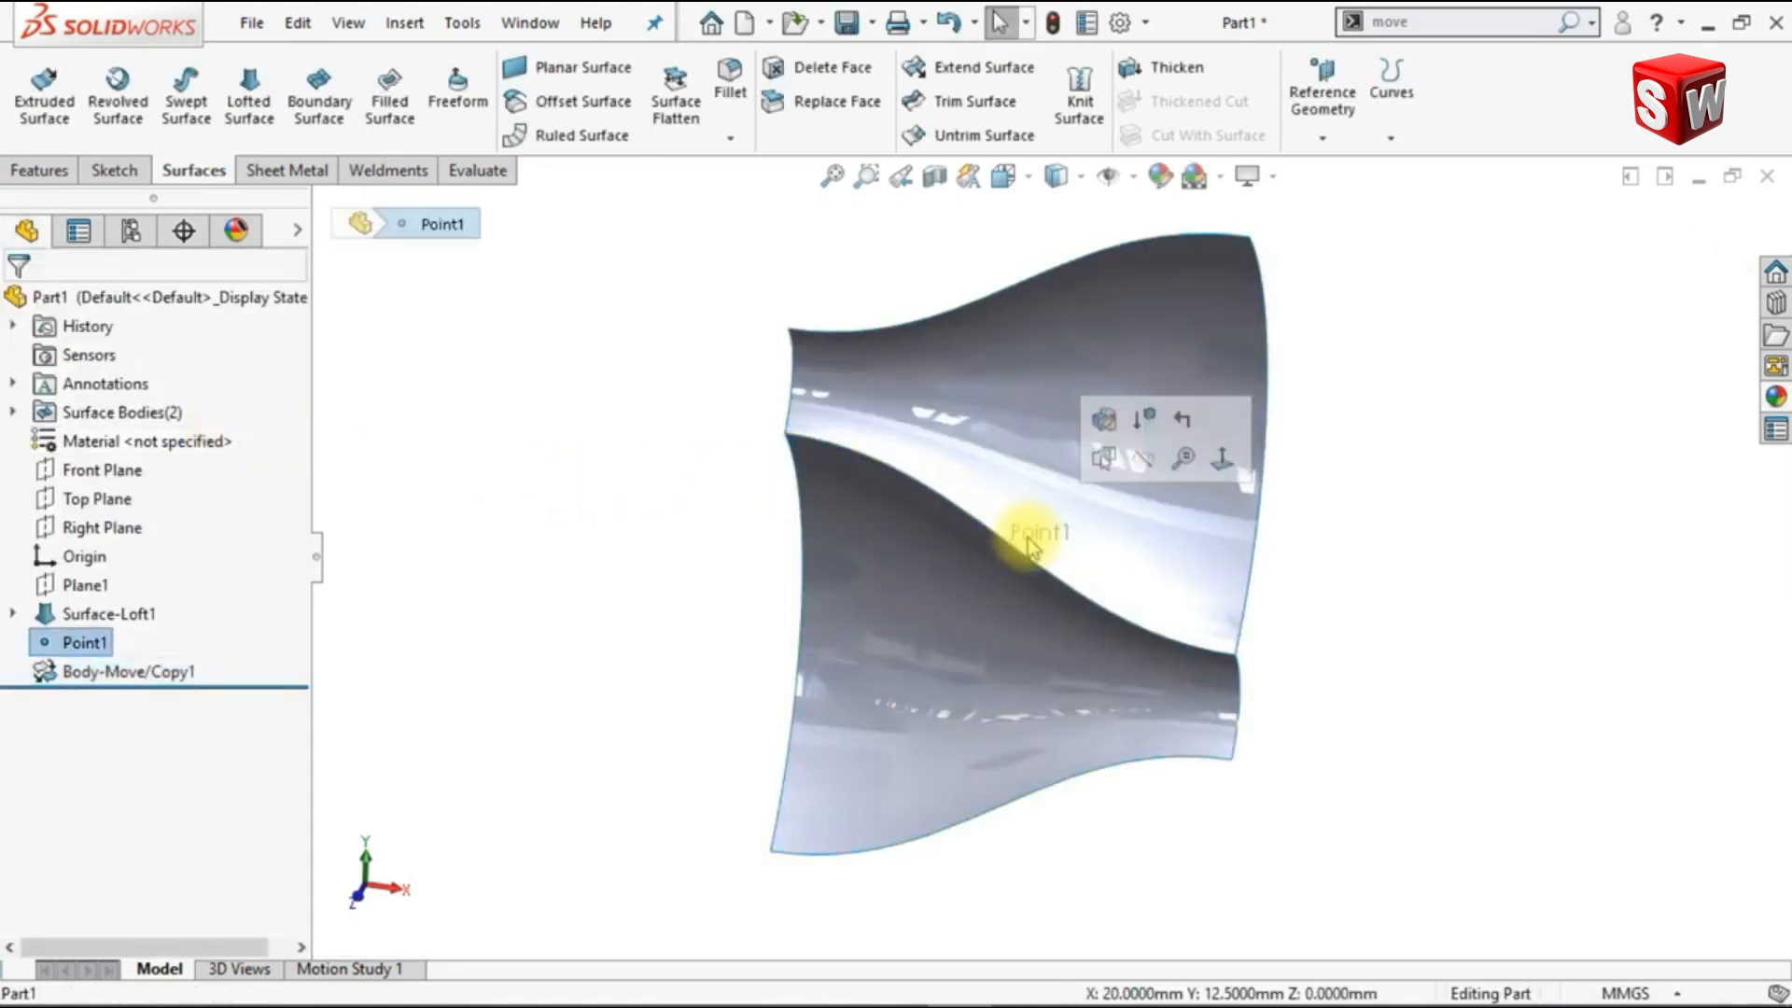
{"action": "left_click", "coordinate": [1144, 461]}
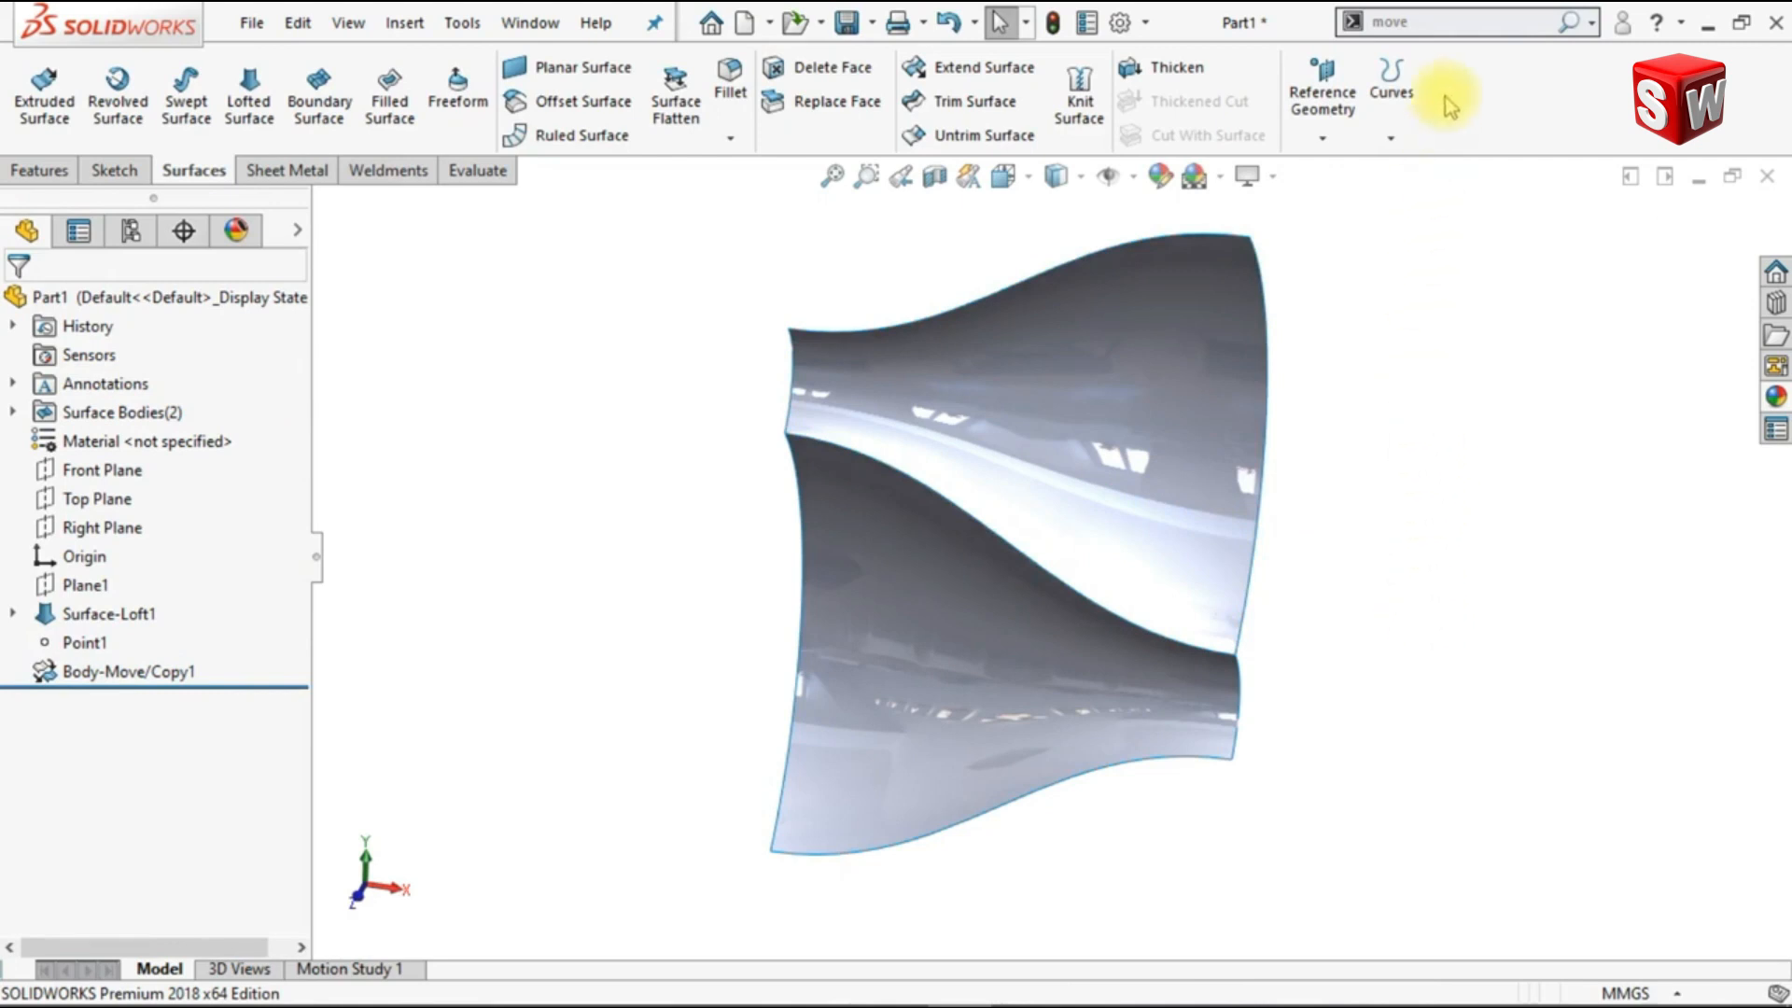
Step: Start Move/Copy Bodies on both surface bodies, translating copies from the lower body's lower-right vertex to the upper body's upper-right vertex
{"action": "key", "text": "Return"}
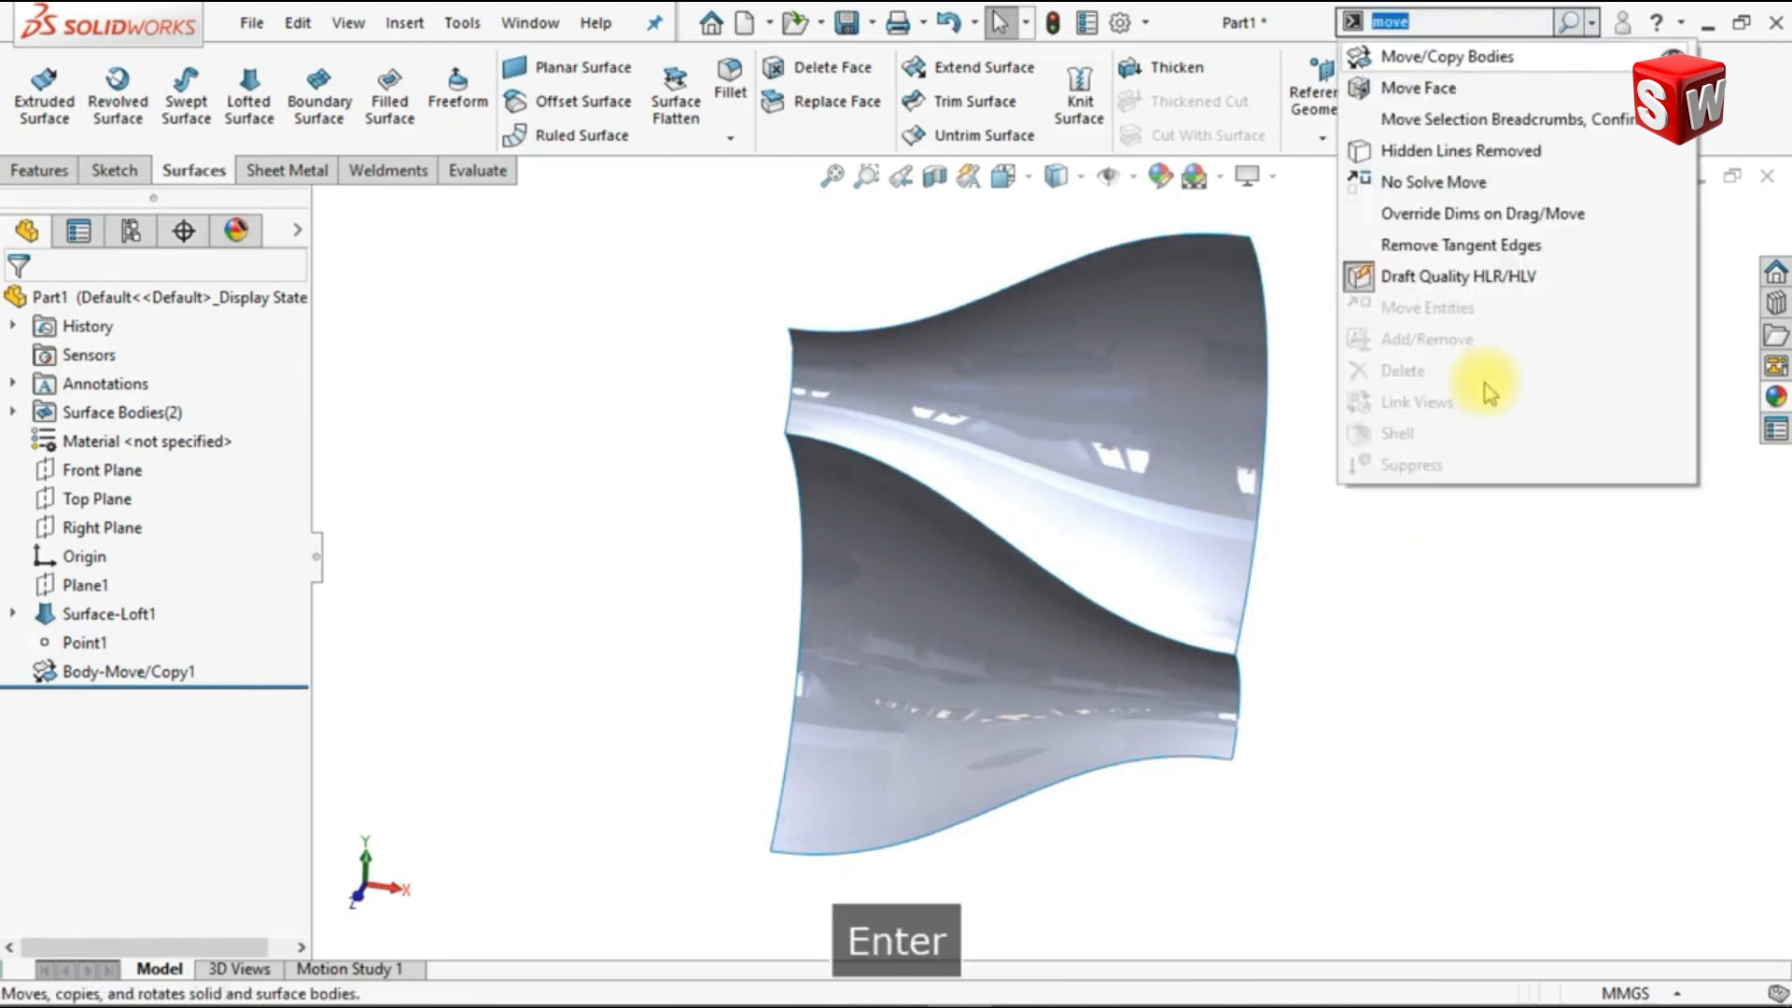
{"action": "left_click", "coordinate": [1514, 62]}
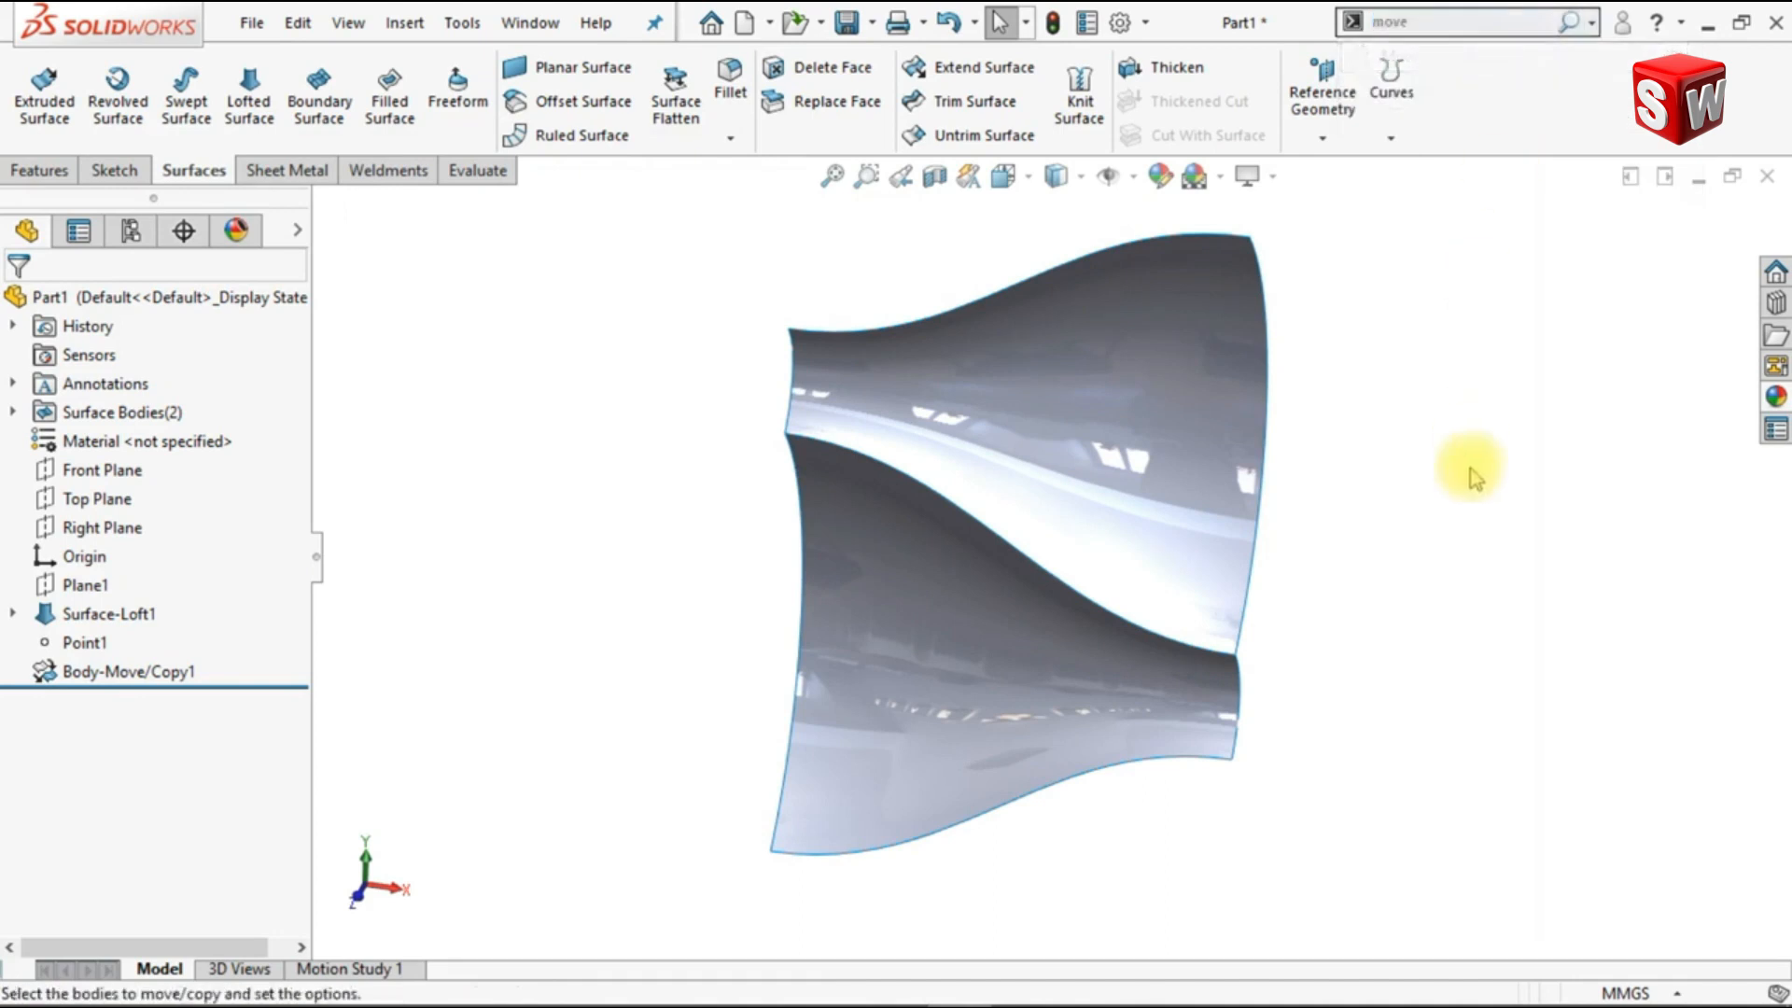
{"action": "left_click", "coordinate": [1201, 705]}
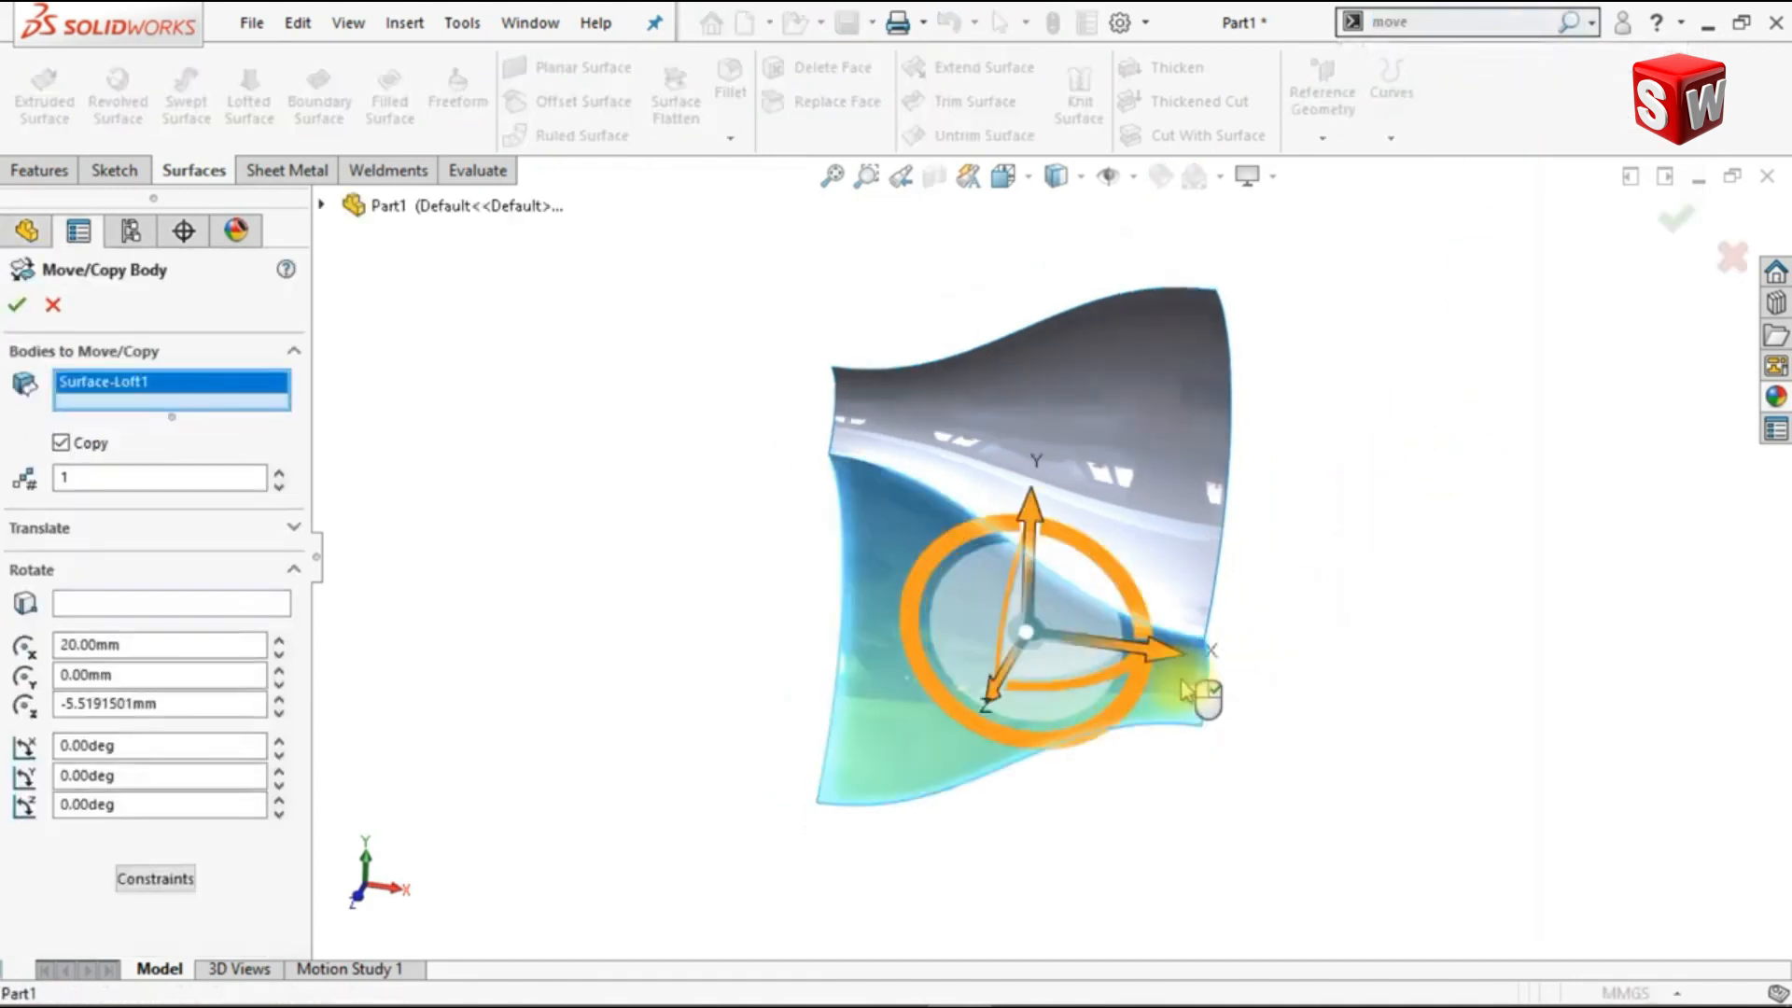
{"action": "left_click", "coordinate": [1178, 530]}
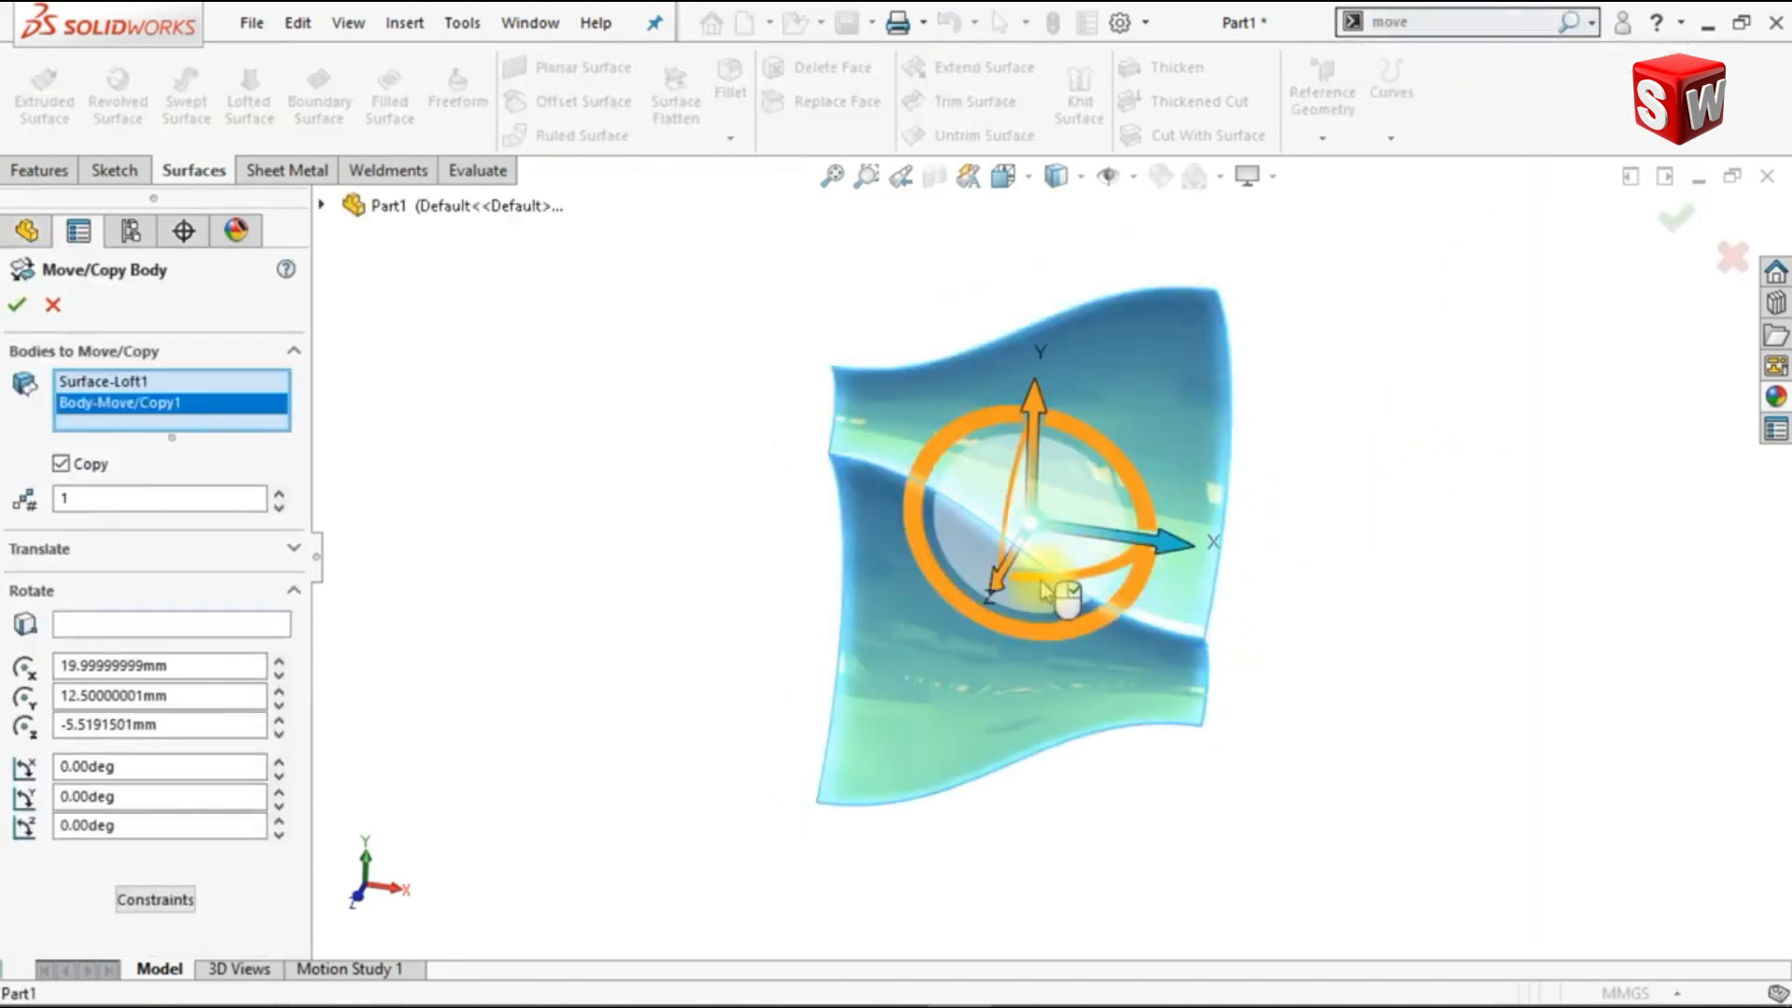
{"action": "left_click", "coordinate": [295, 550]}
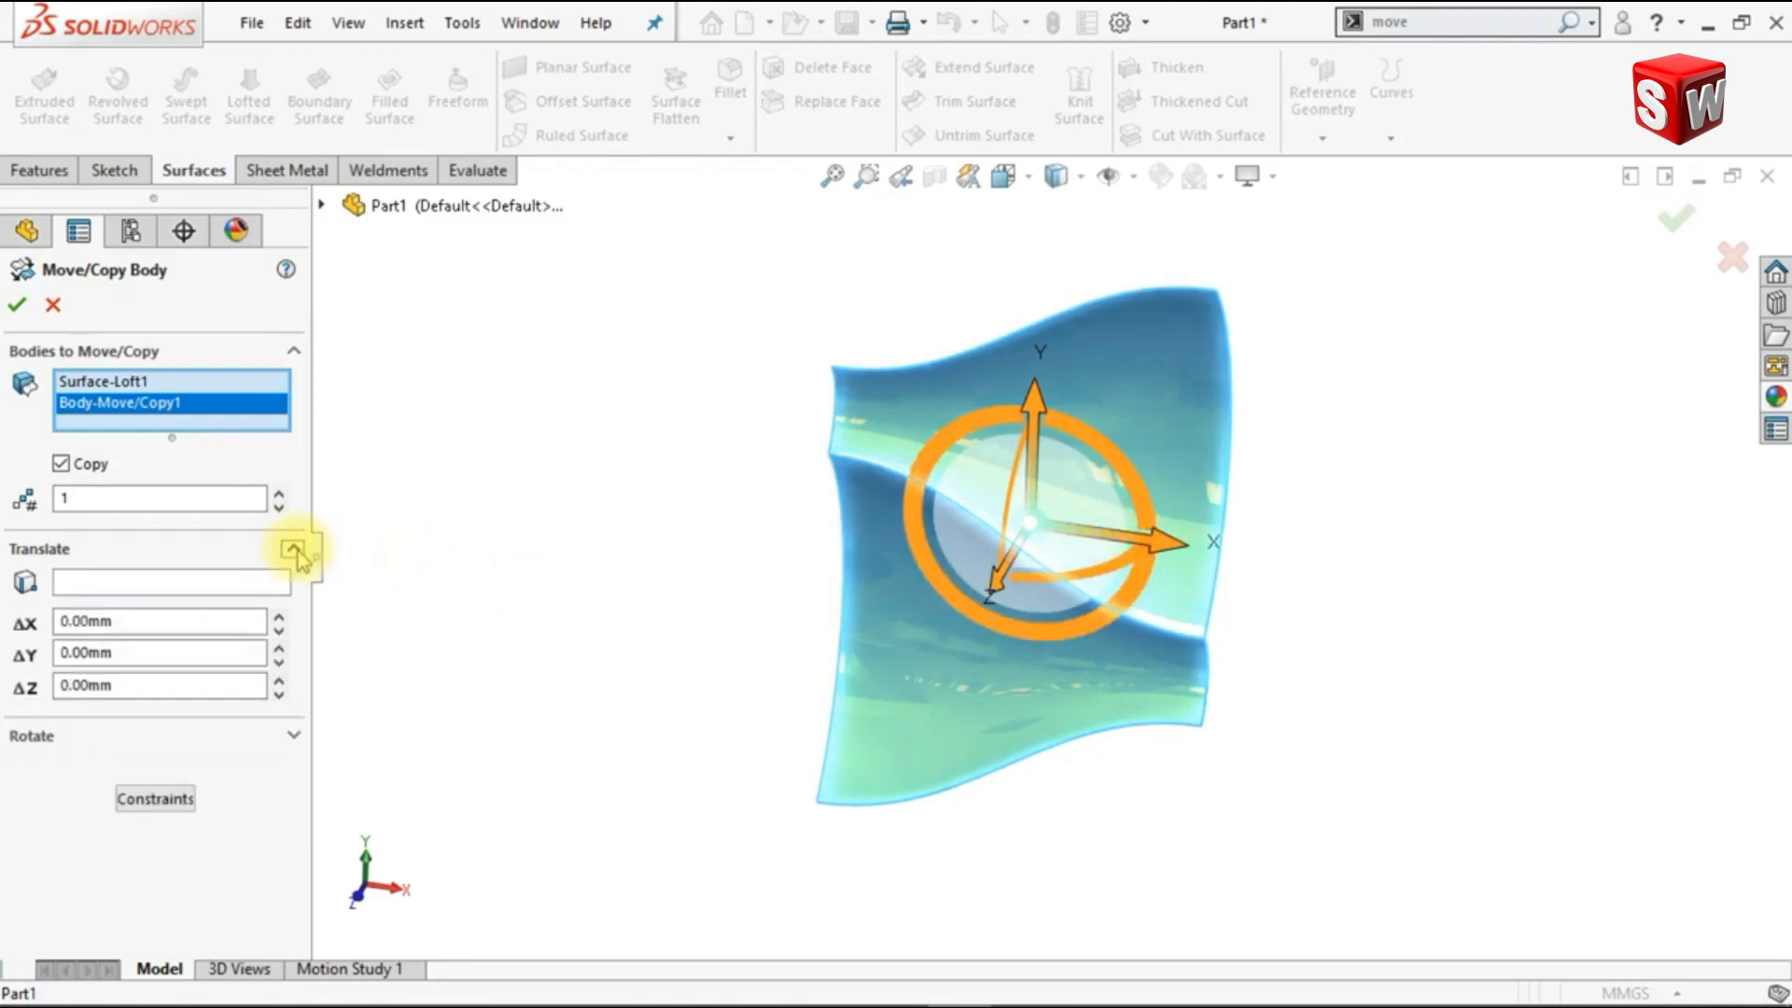
{"action": "left_click", "coordinate": [264, 584]}
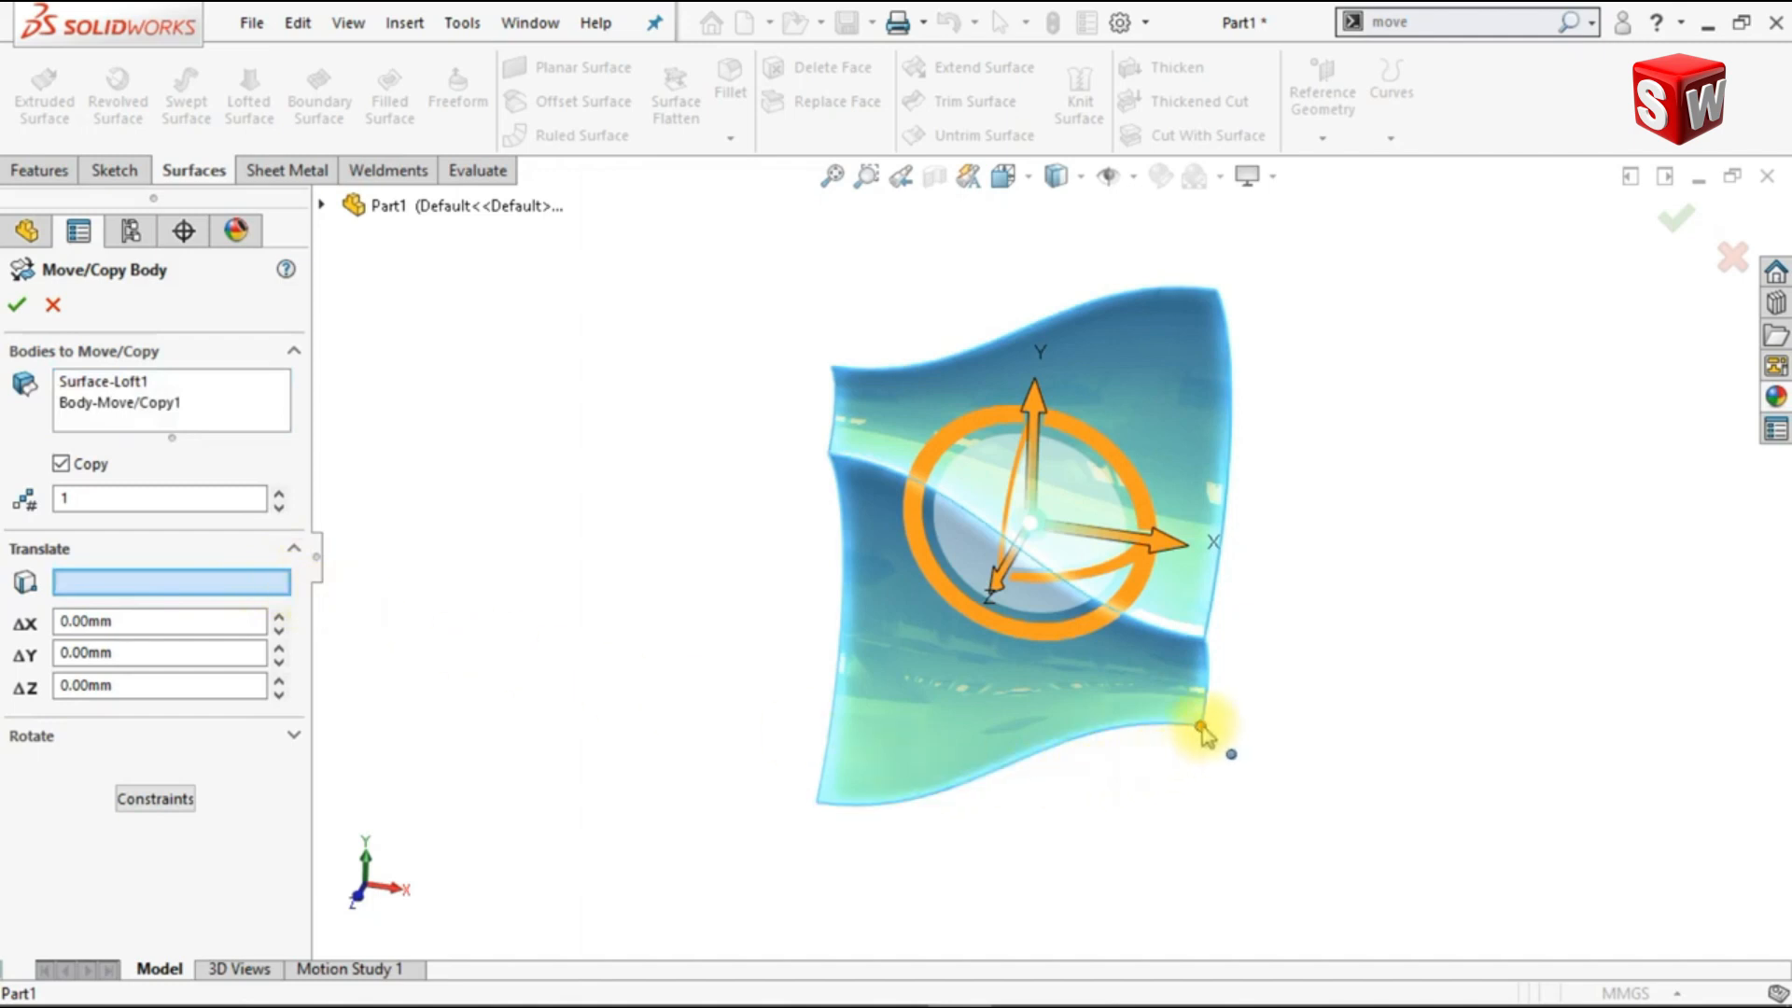
{"action": "left_click", "coordinate": [1201, 727]}
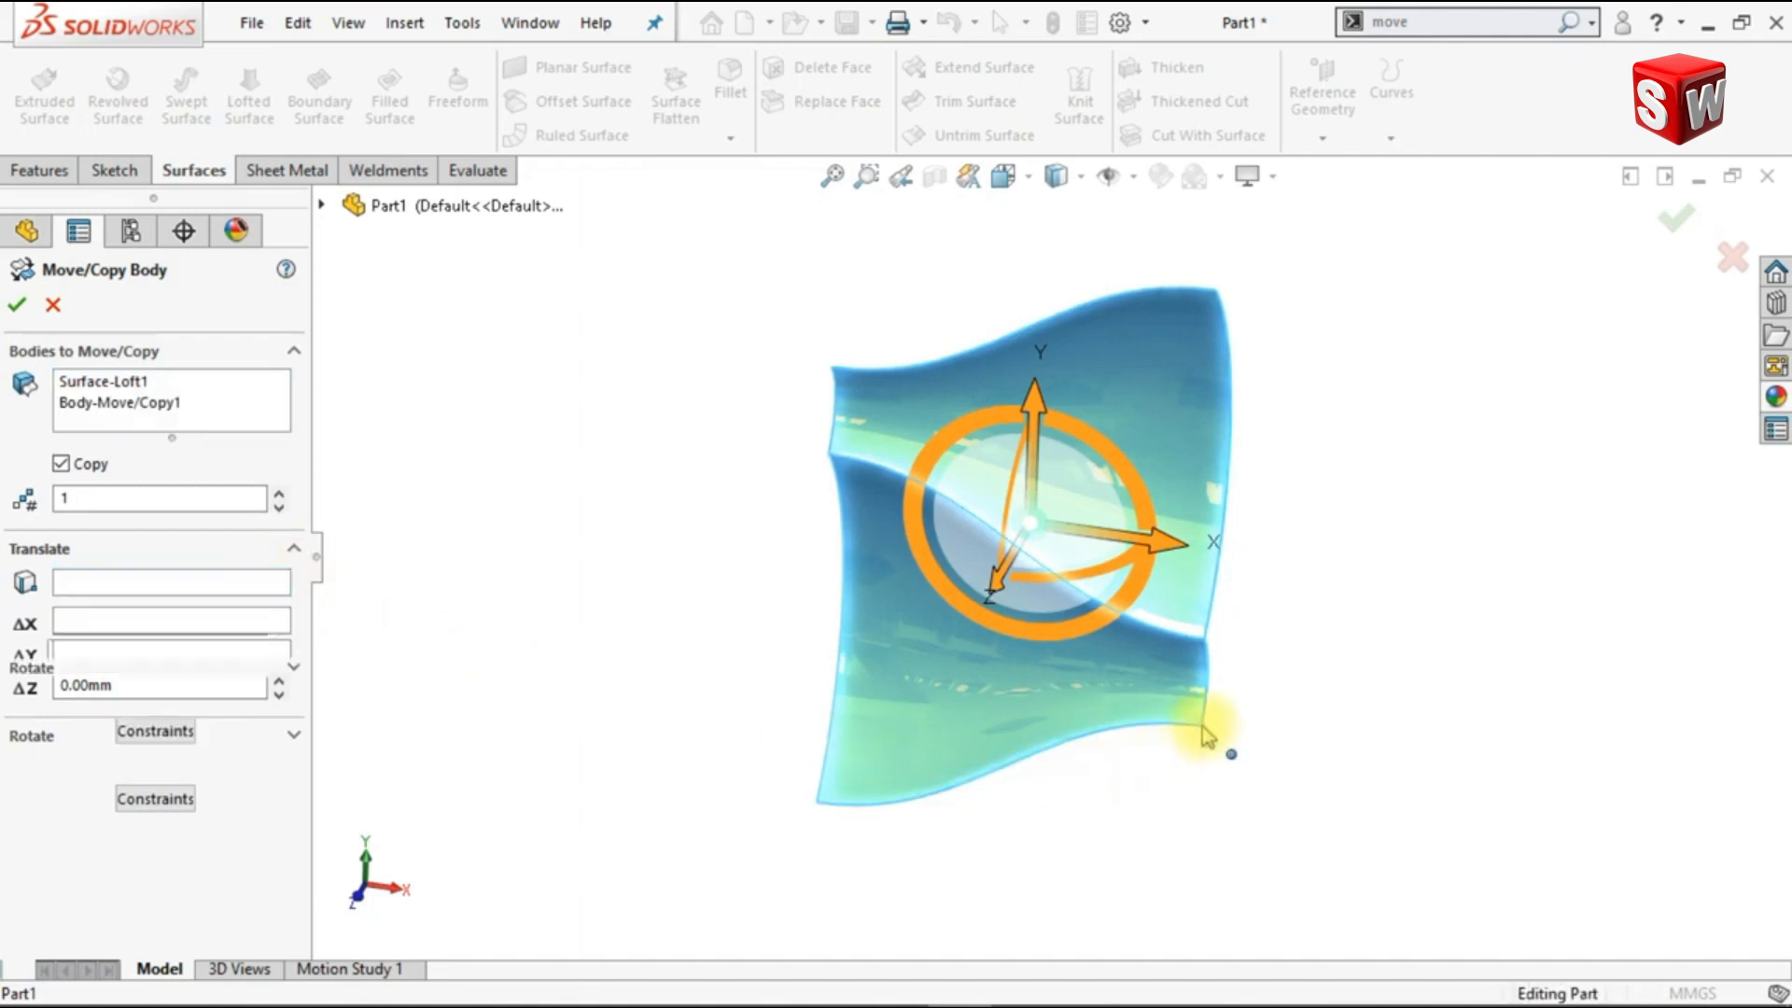
{"action": "left_click", "coordinate": [1216, 303]}
Step: Set the number of copies to 9 and create the vertical strip of surface bodies
{"action": "scroll", "coordinate": [1148, 403], "scroll_direction": "up", "scroll_amount": 5}
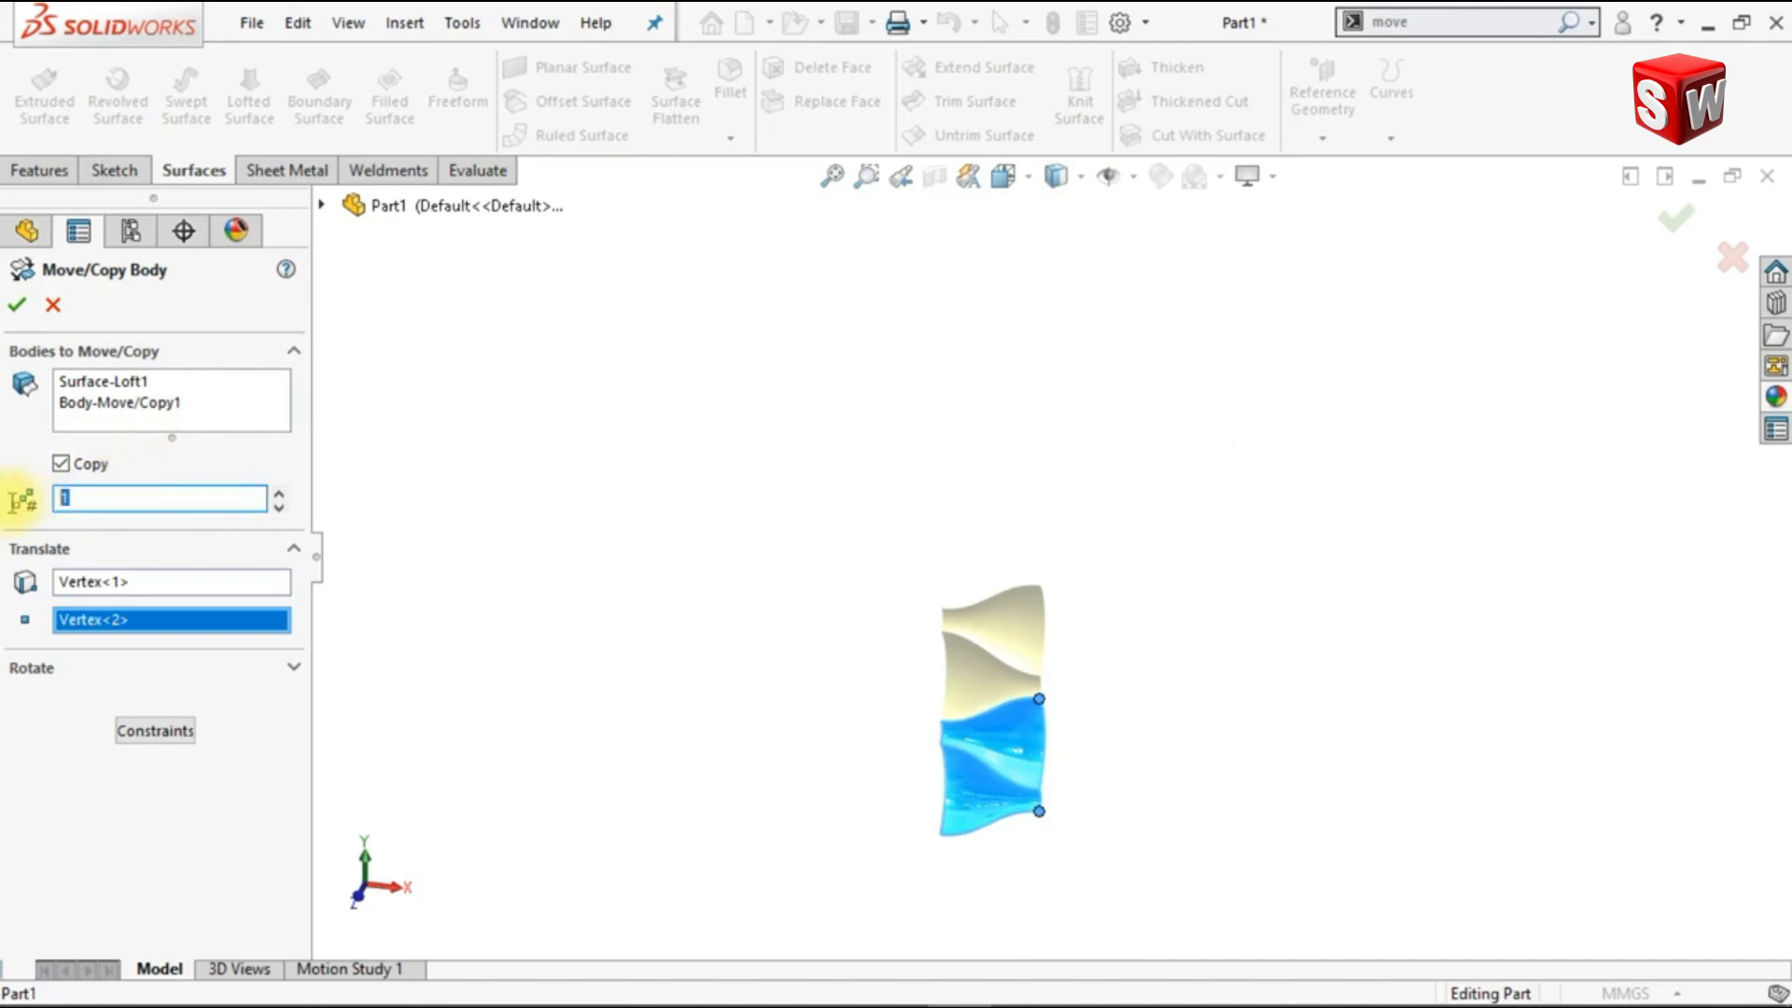
{"action": "type", "text": "9"}
{"action": "key", "text": "Return"}
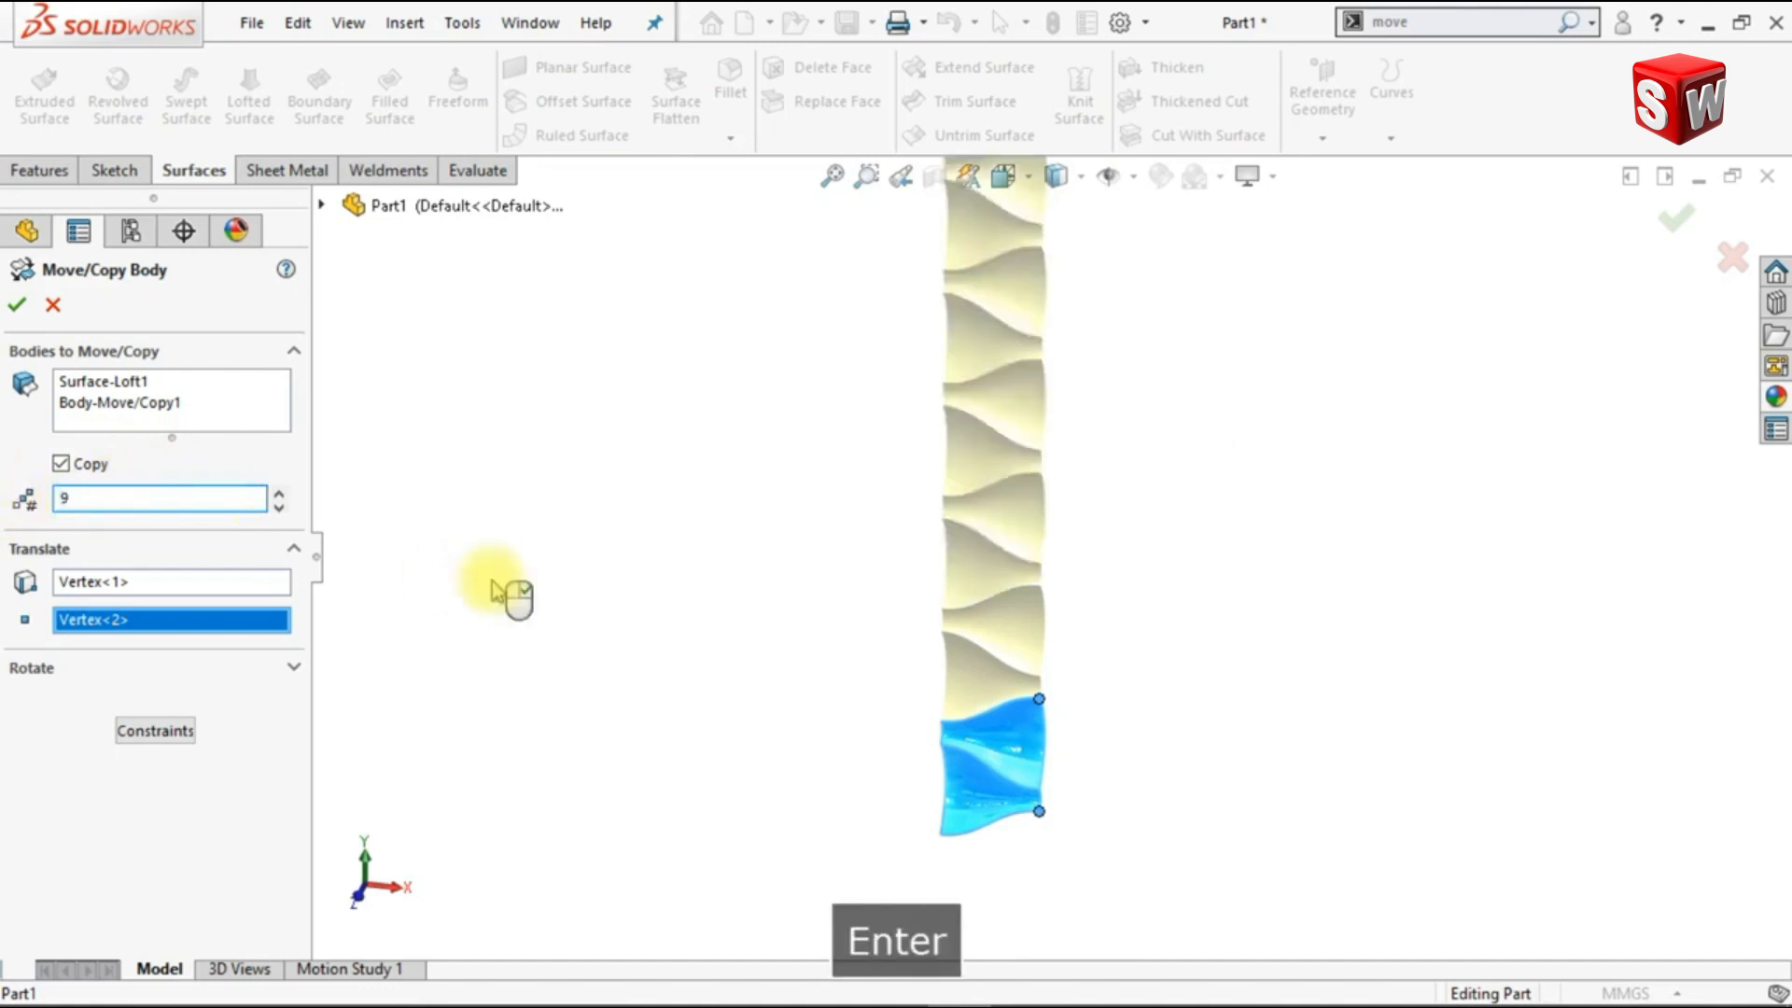
{"action": "scroll", "coordinate": [492, 591], "scroll_direction": "up", "scroll_amount": 4}
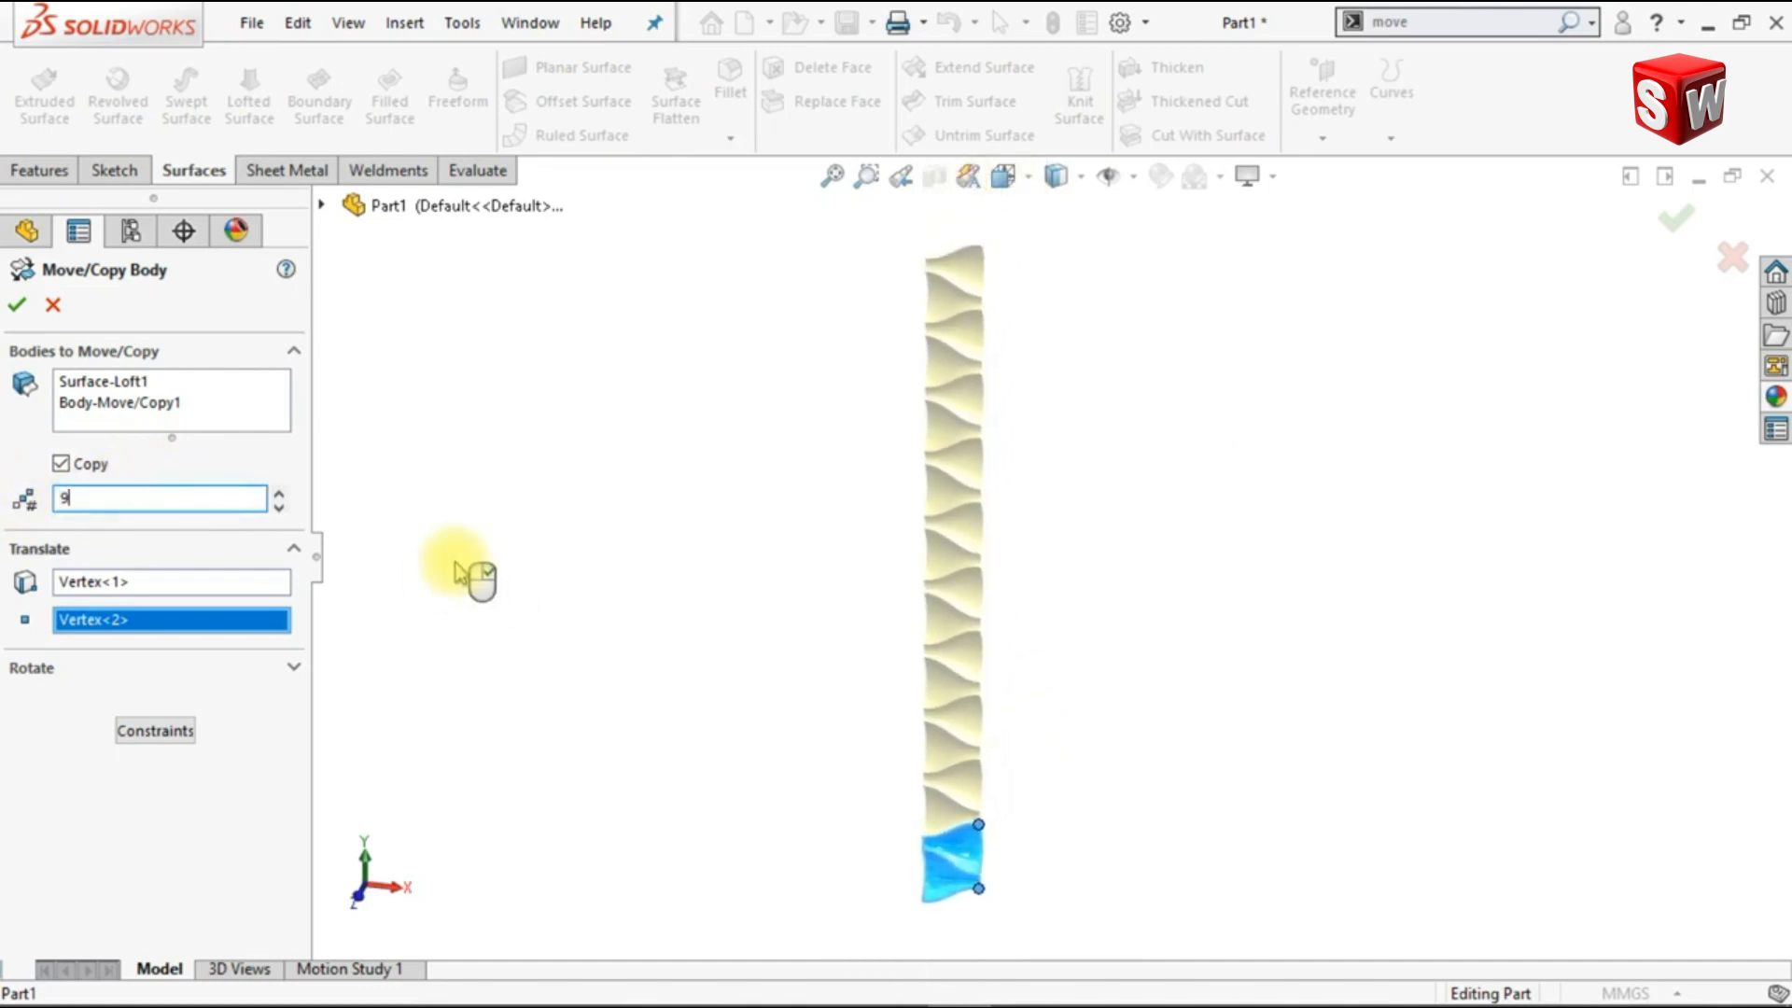
{"action": "key", "text": "Return"}
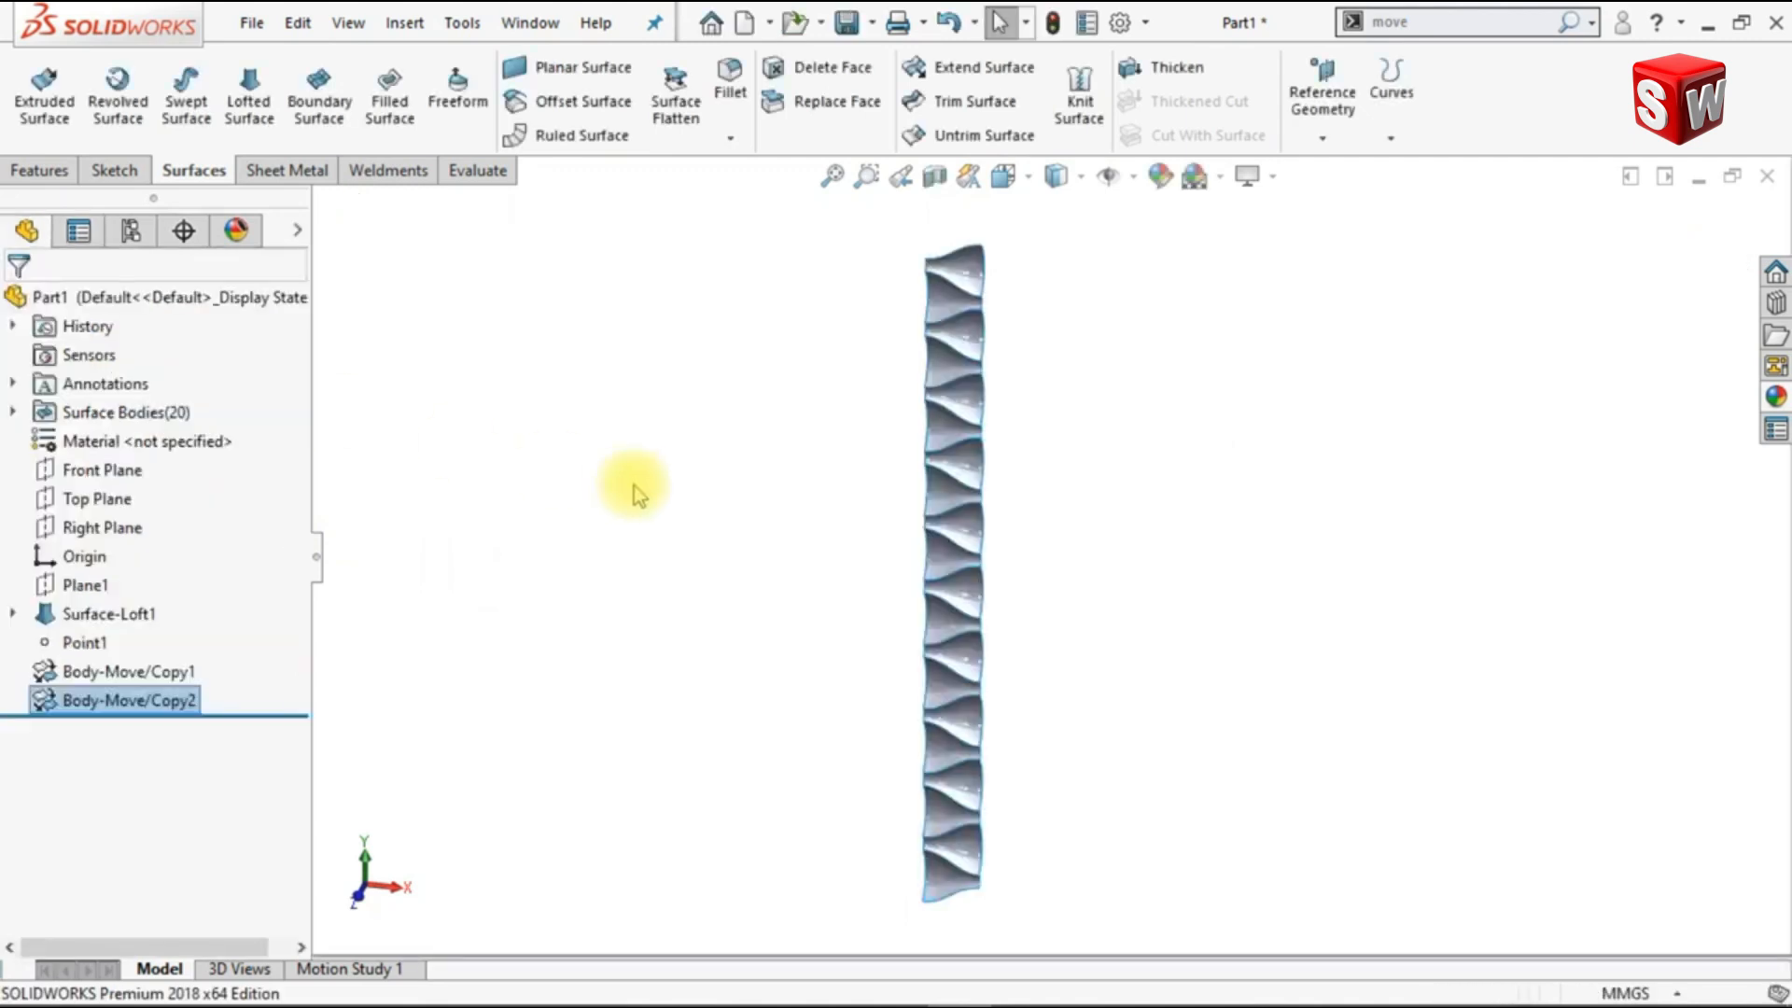
Step: Knit all the surface bodies of the strip into a single surface
{"action": "left_click", "coordinate": [1080, 96]}
{"action": "left_click_drag", "start_coordinate": [886, 216], "coordinate": [1027, 914]}
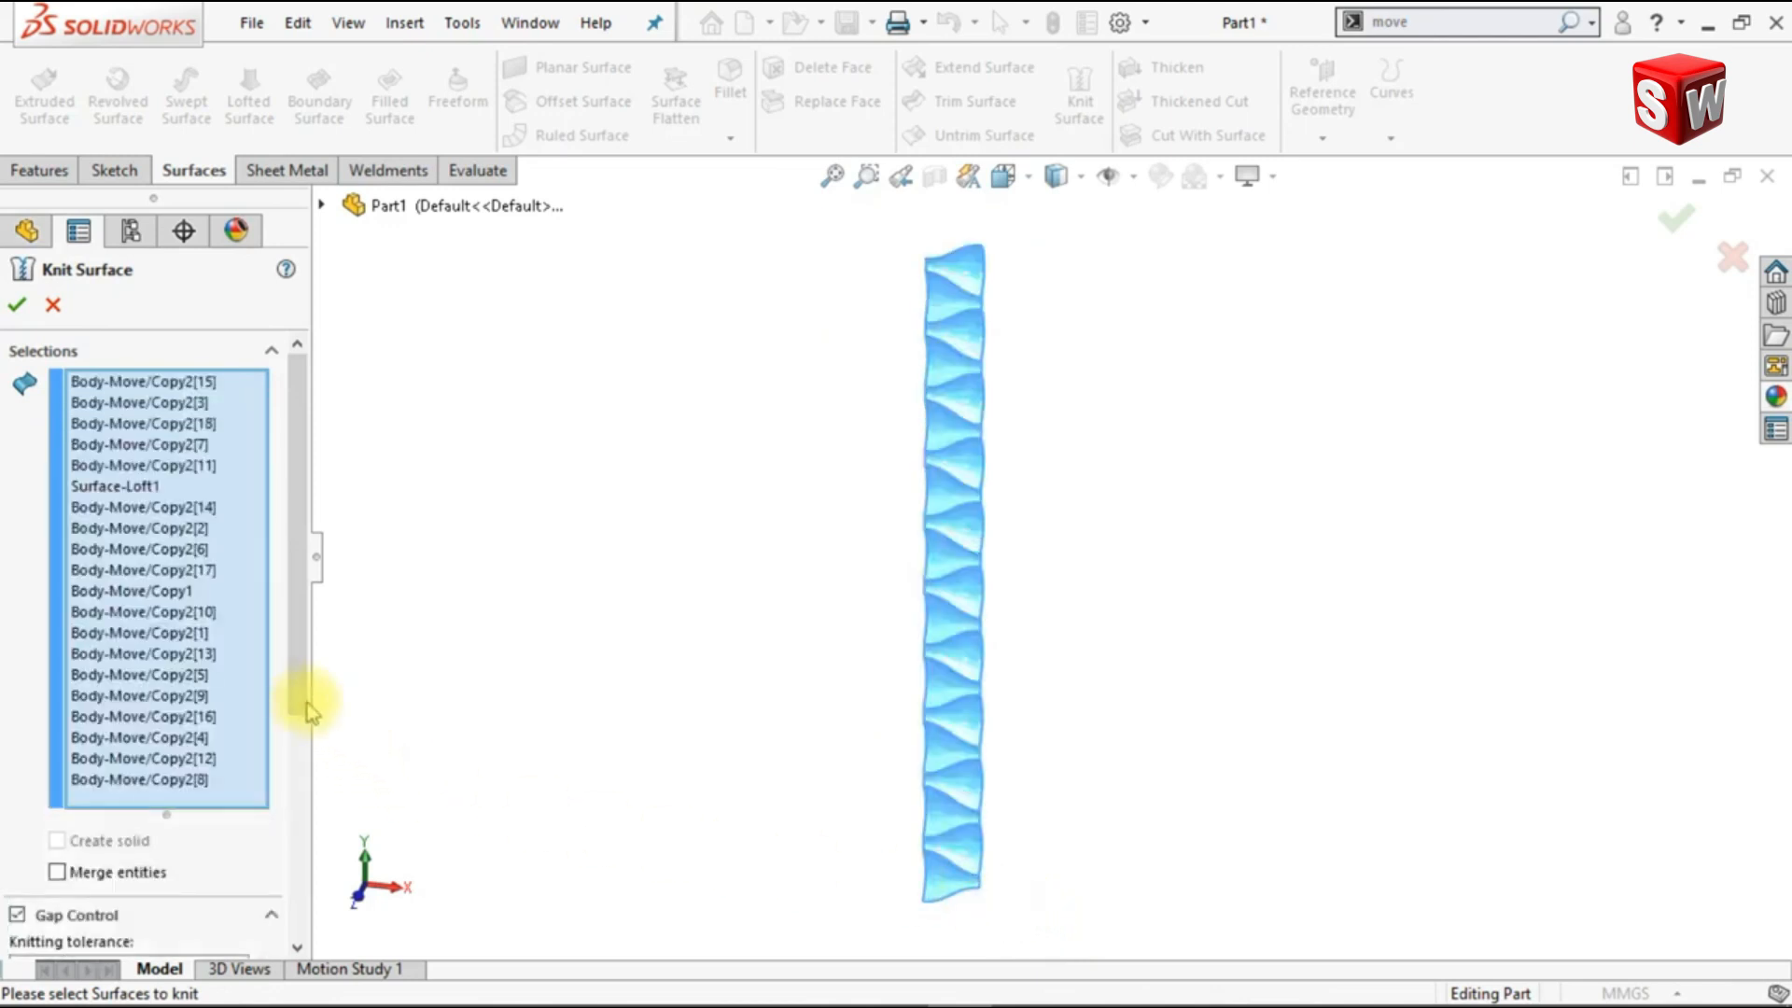
{"action": "scroll", "coordinate": [292, 747], "scroll_direction": "down", "scroll_amount": 3}
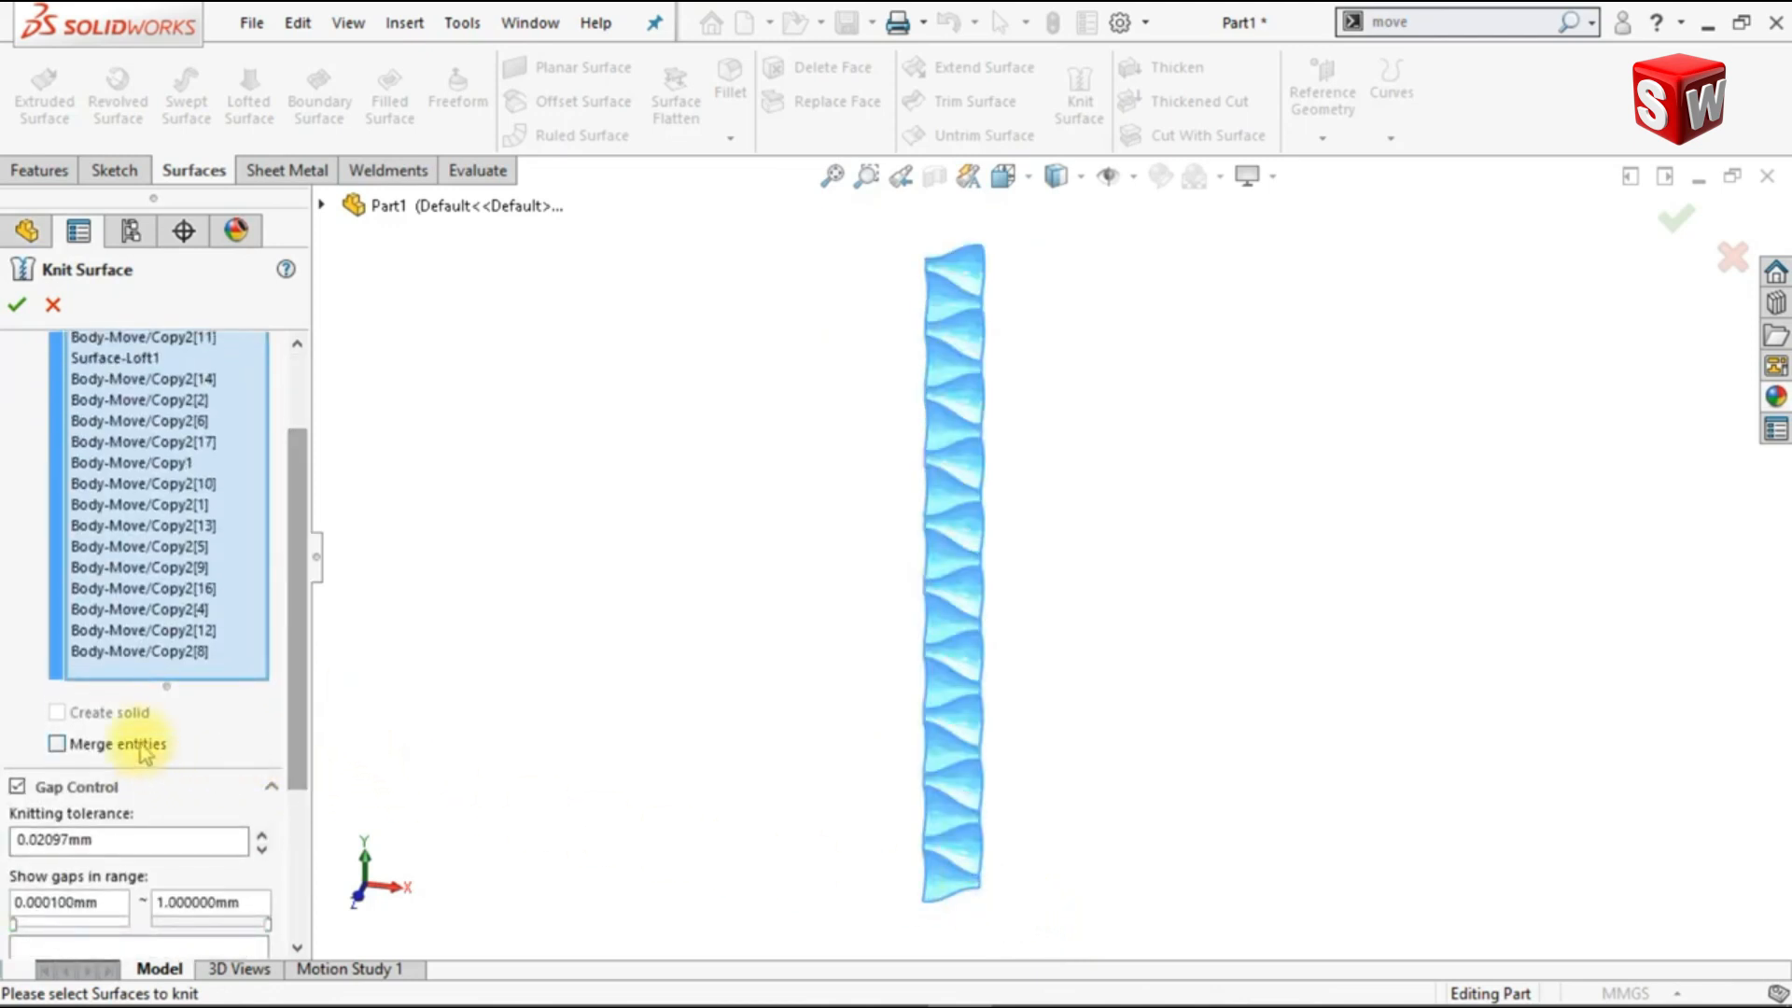
{"action": "left_click", "coordinate": [16, 310]}
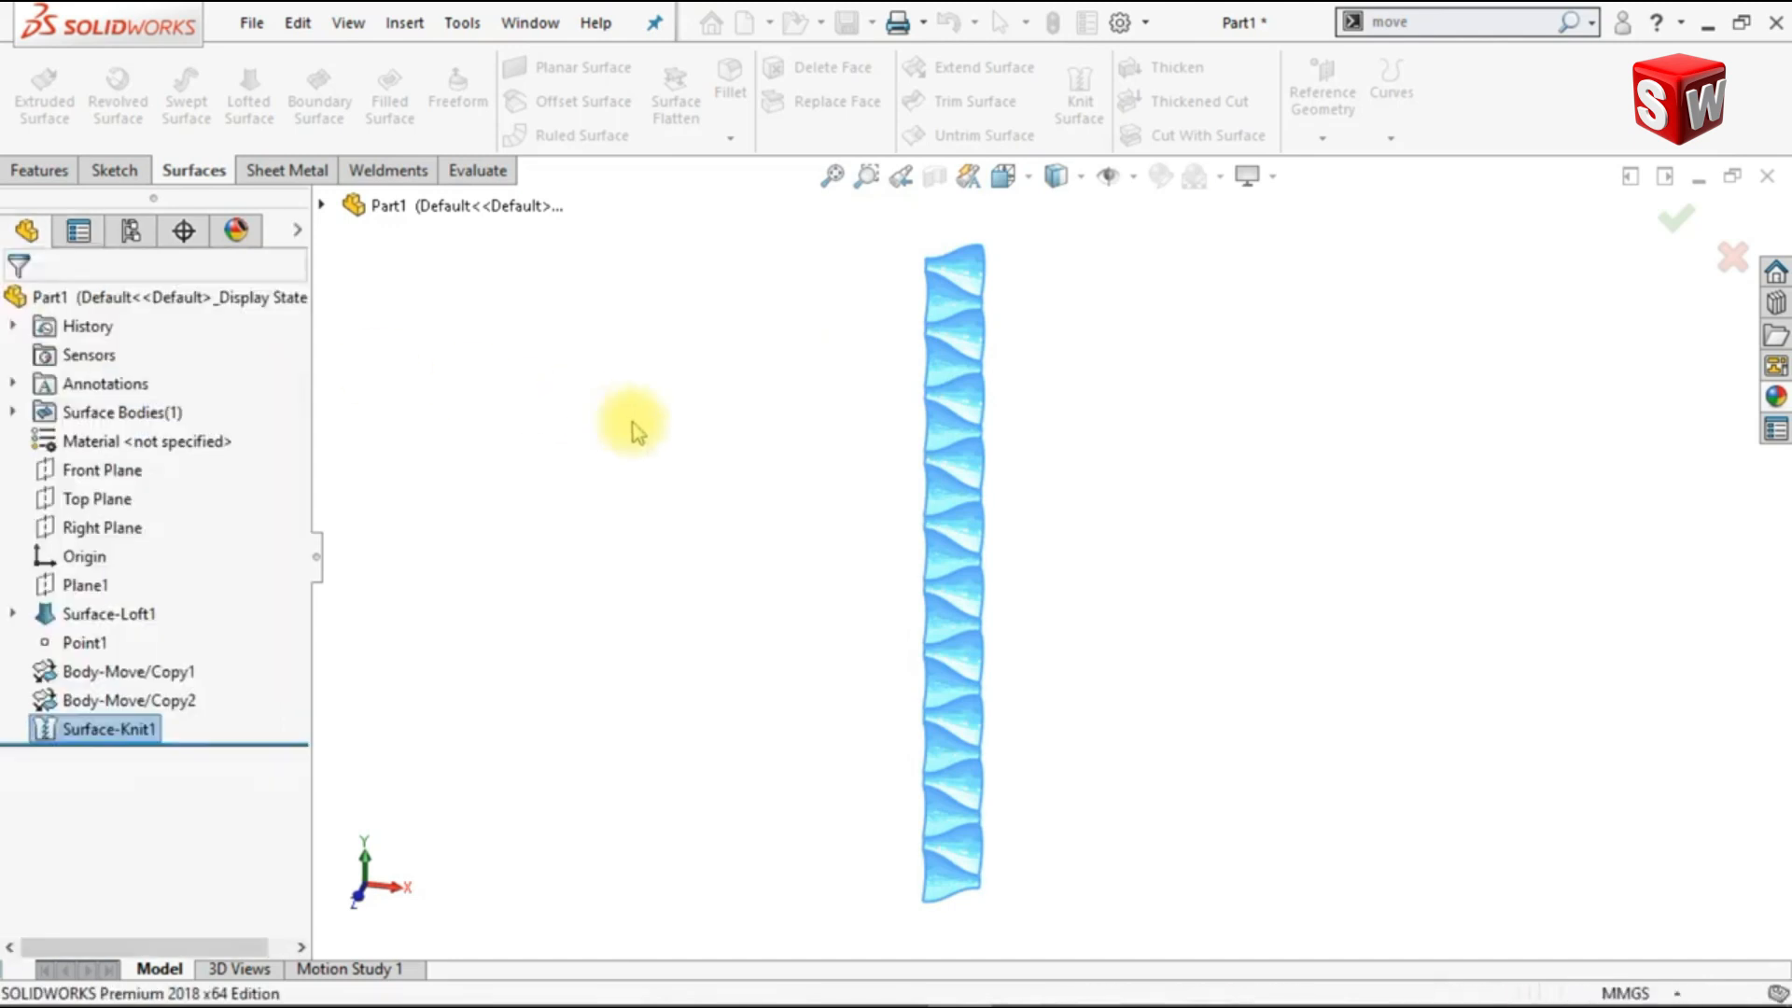
Step: On the Front Plane, sketch a corner rectangle about 470 mm high, from the topmost seam's left end to the right edge level with the origin
{"action": "left_click", "coordinate": [111, 479]}
{"action": "left_click", "coordinate": [140, 439]}
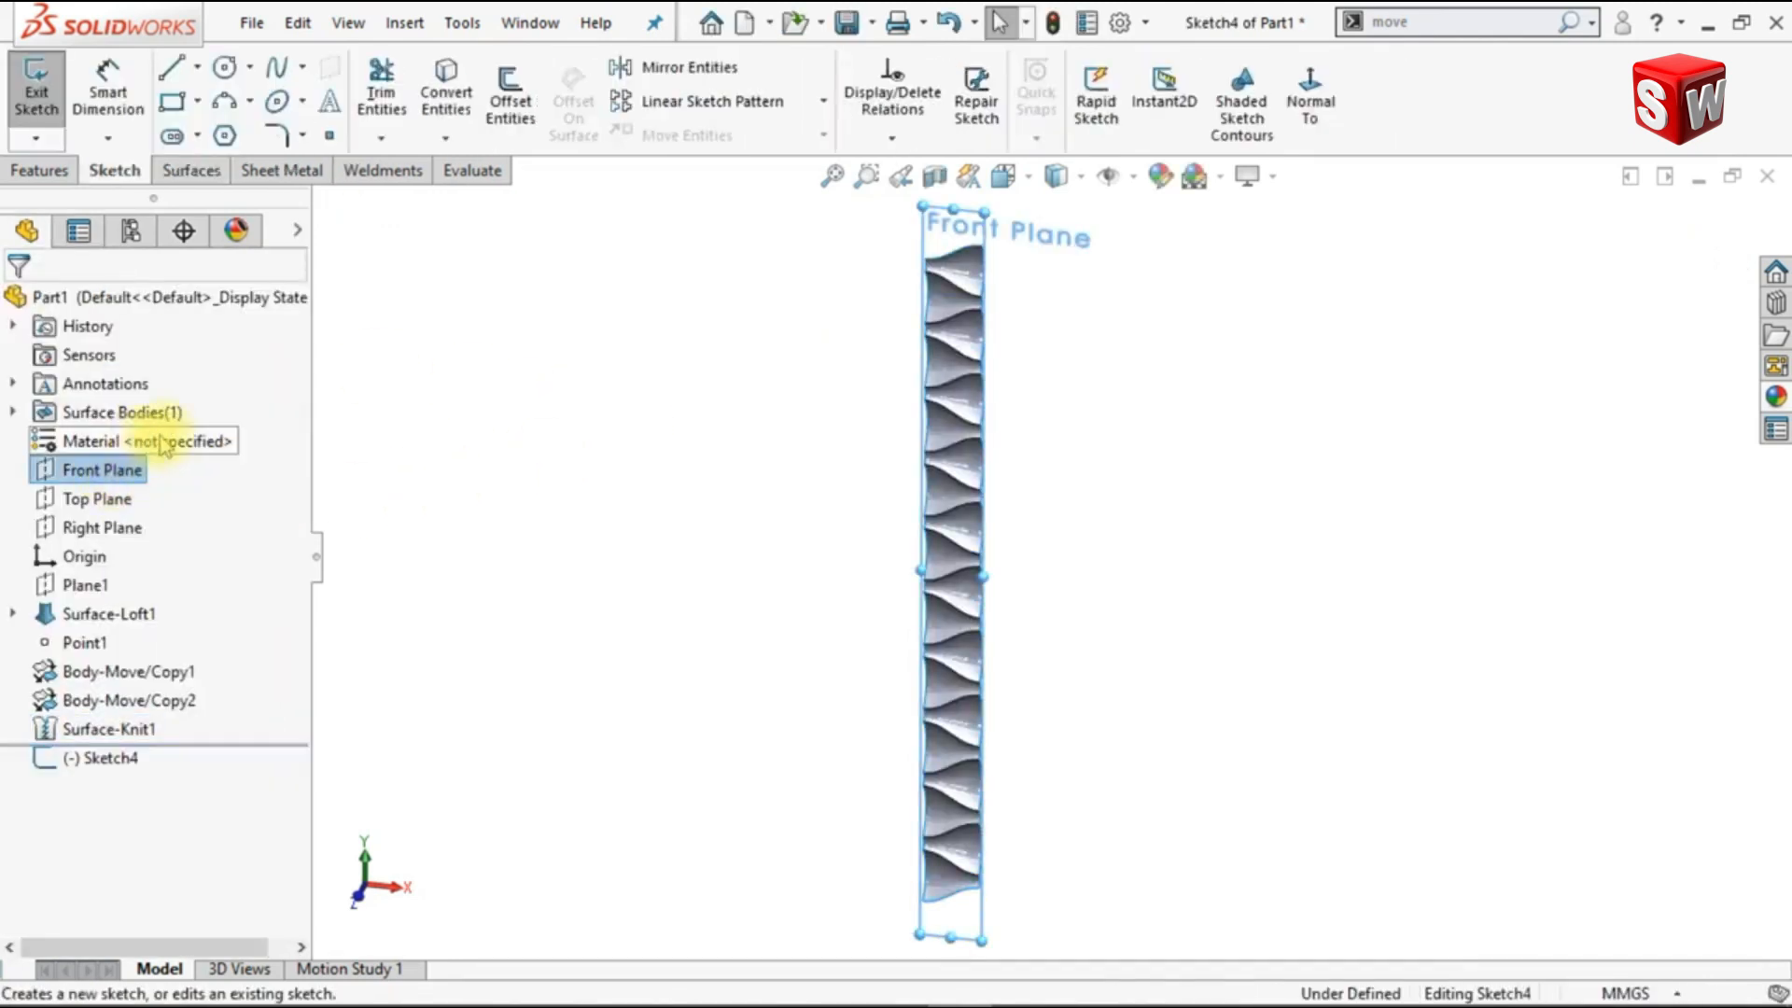
{"action": "left_click", "coordinate": [1336, 117]}
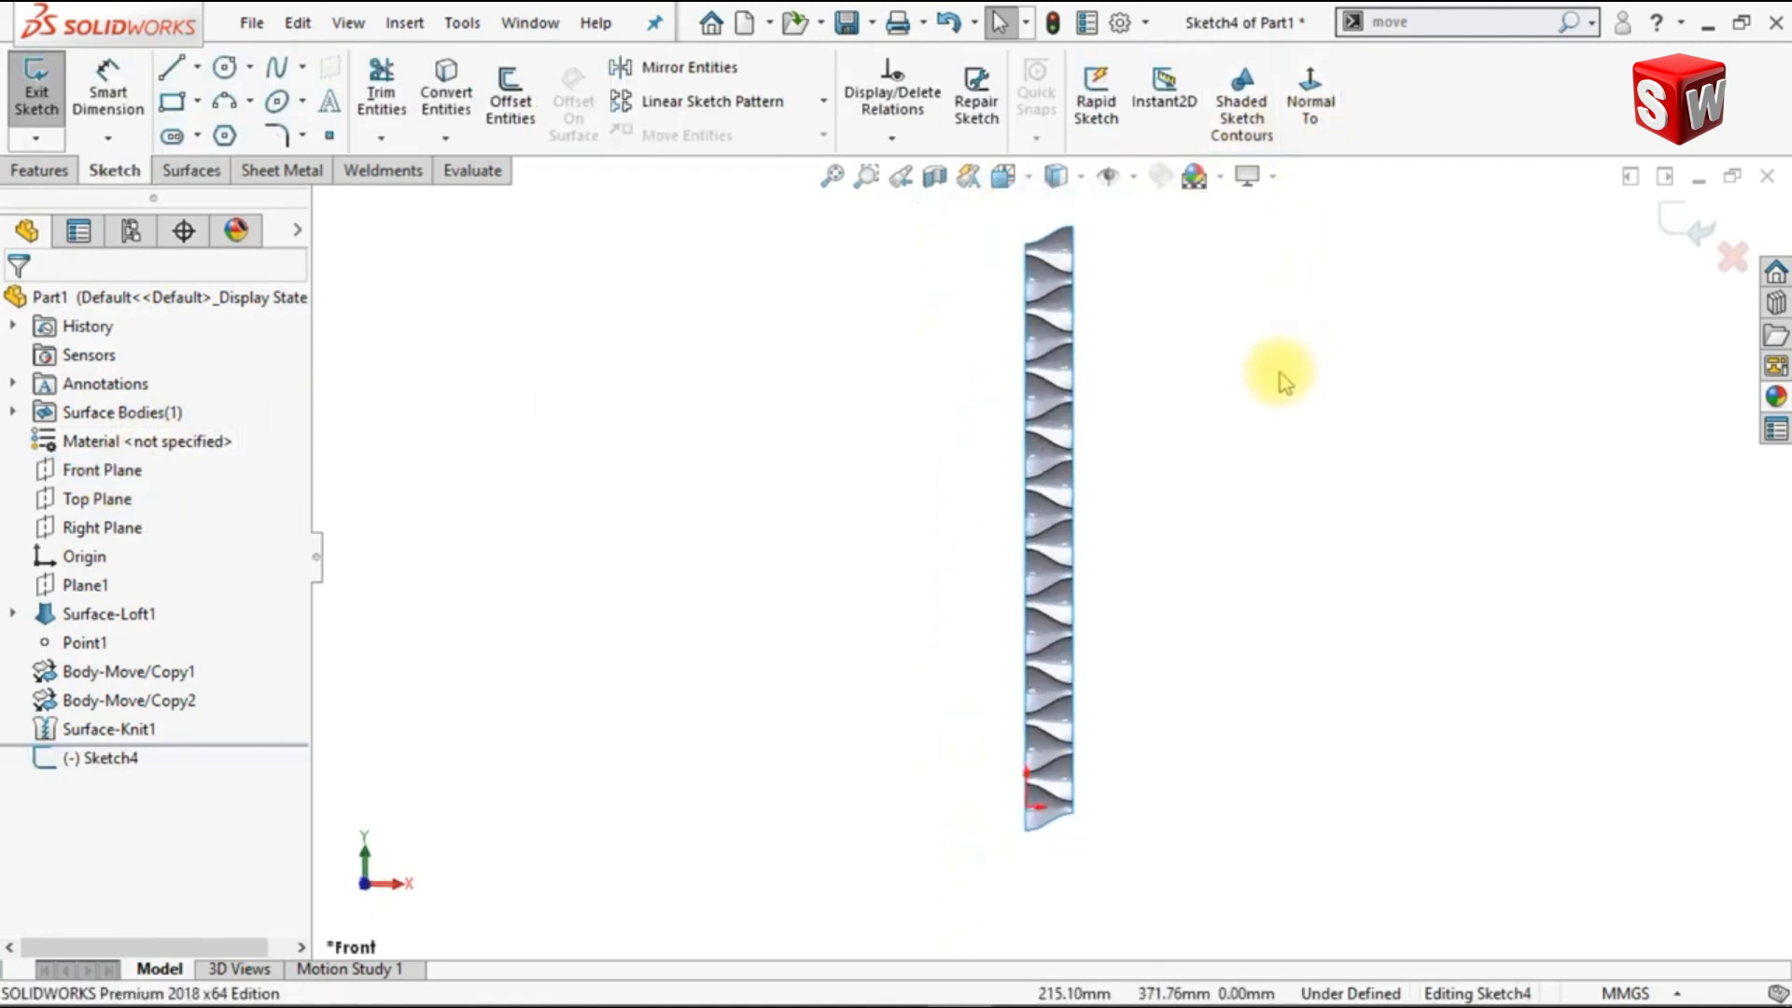
{"action": "left_click", "coordinate": [172, 105]}
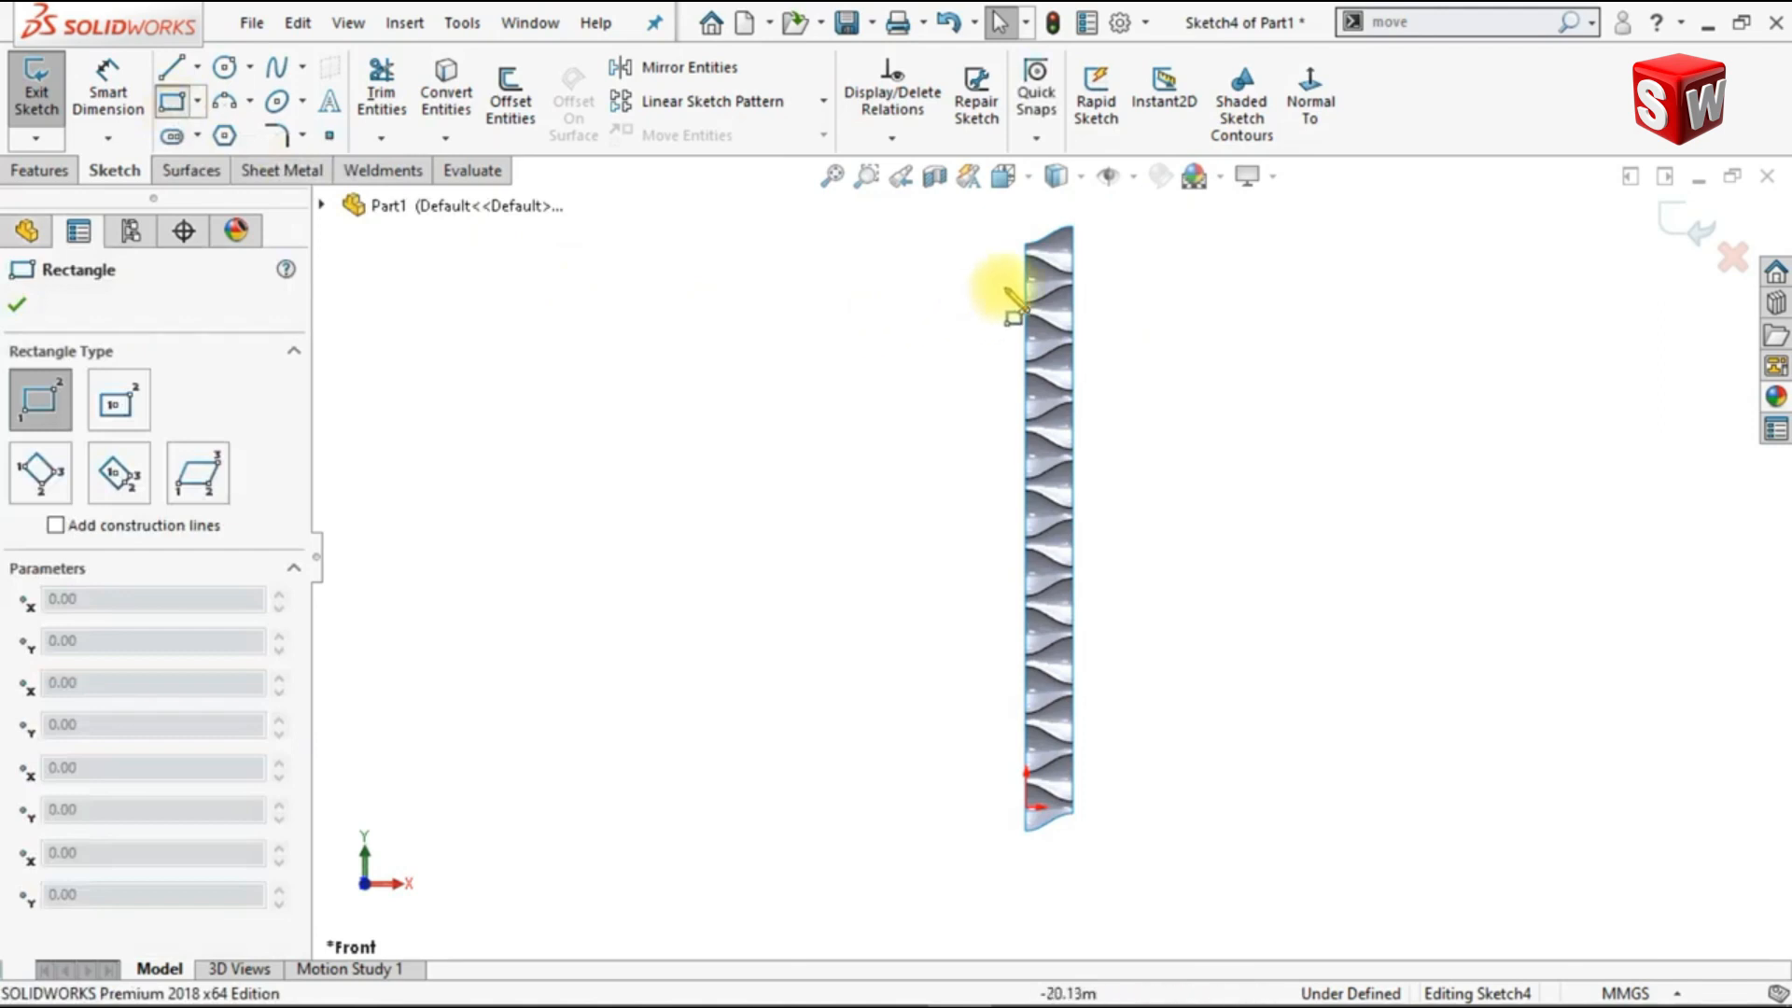
{"action": "left_click_drag", "start_coordinate": [1027, 254], "coordinate": [1072, 801]}
{"action": "scroll", "coordinate": [1073, 811], "scroll_direction": "down", "scroll_amount": 7}
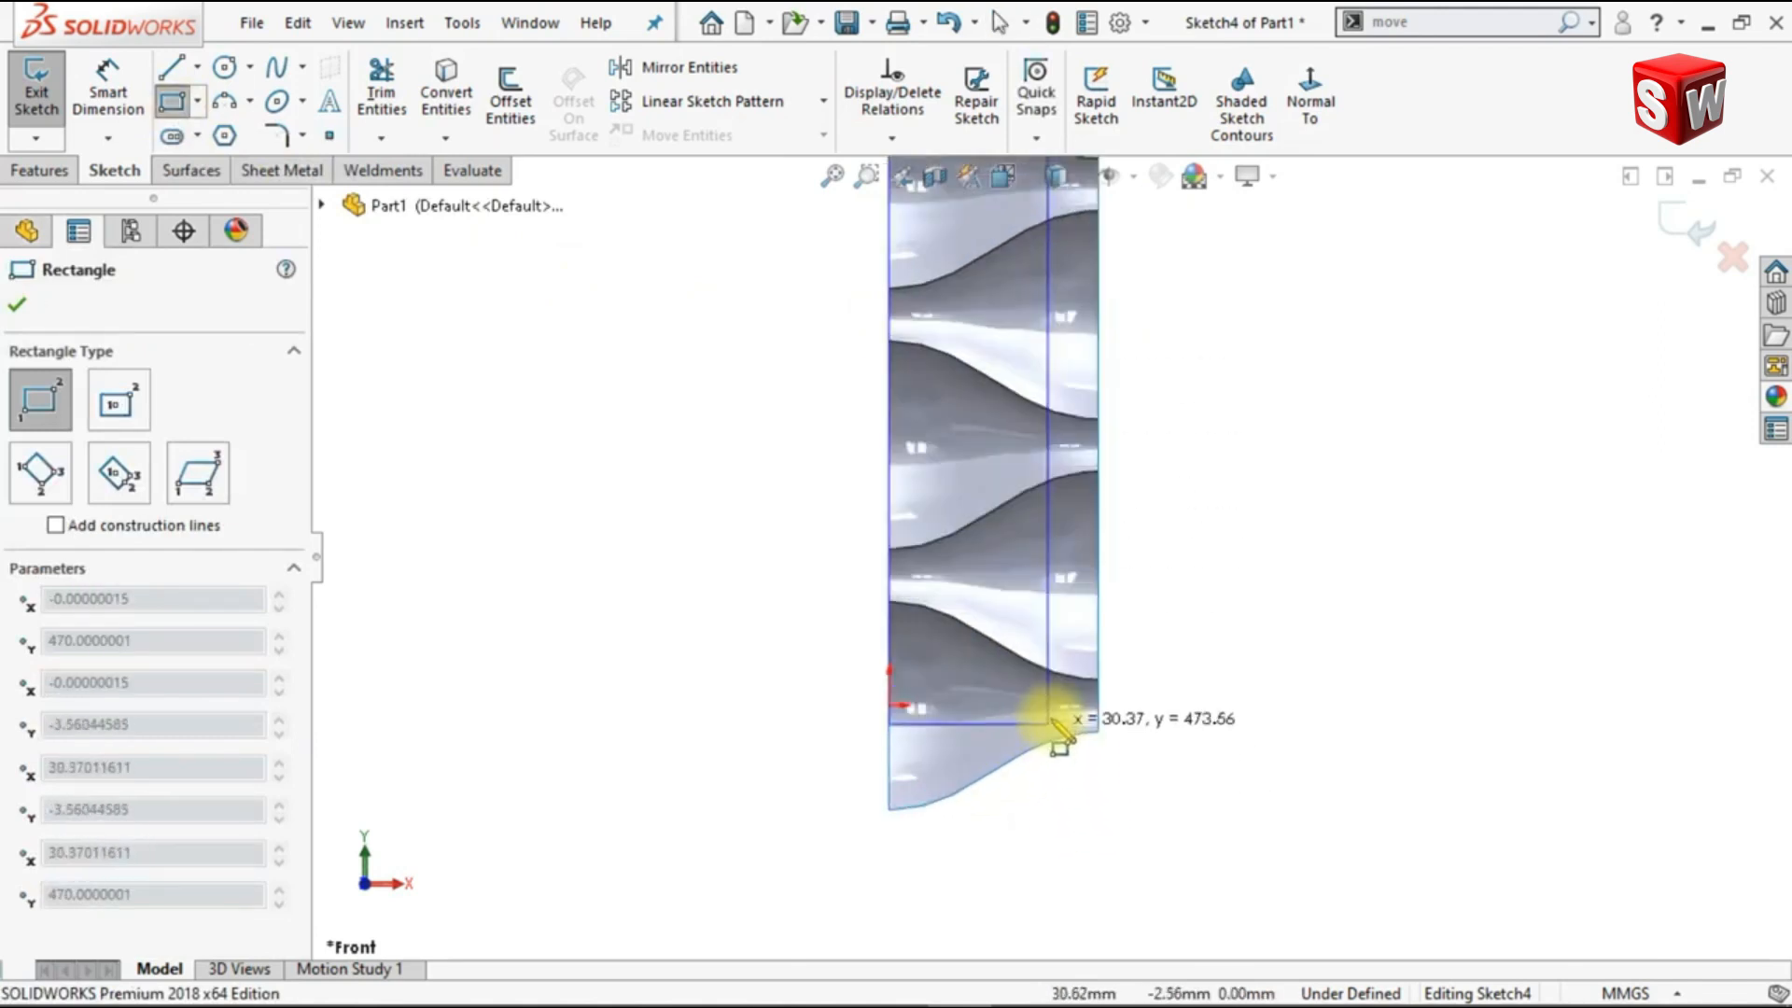
{"action": "left_click", "coordinate": [1099, 704]}
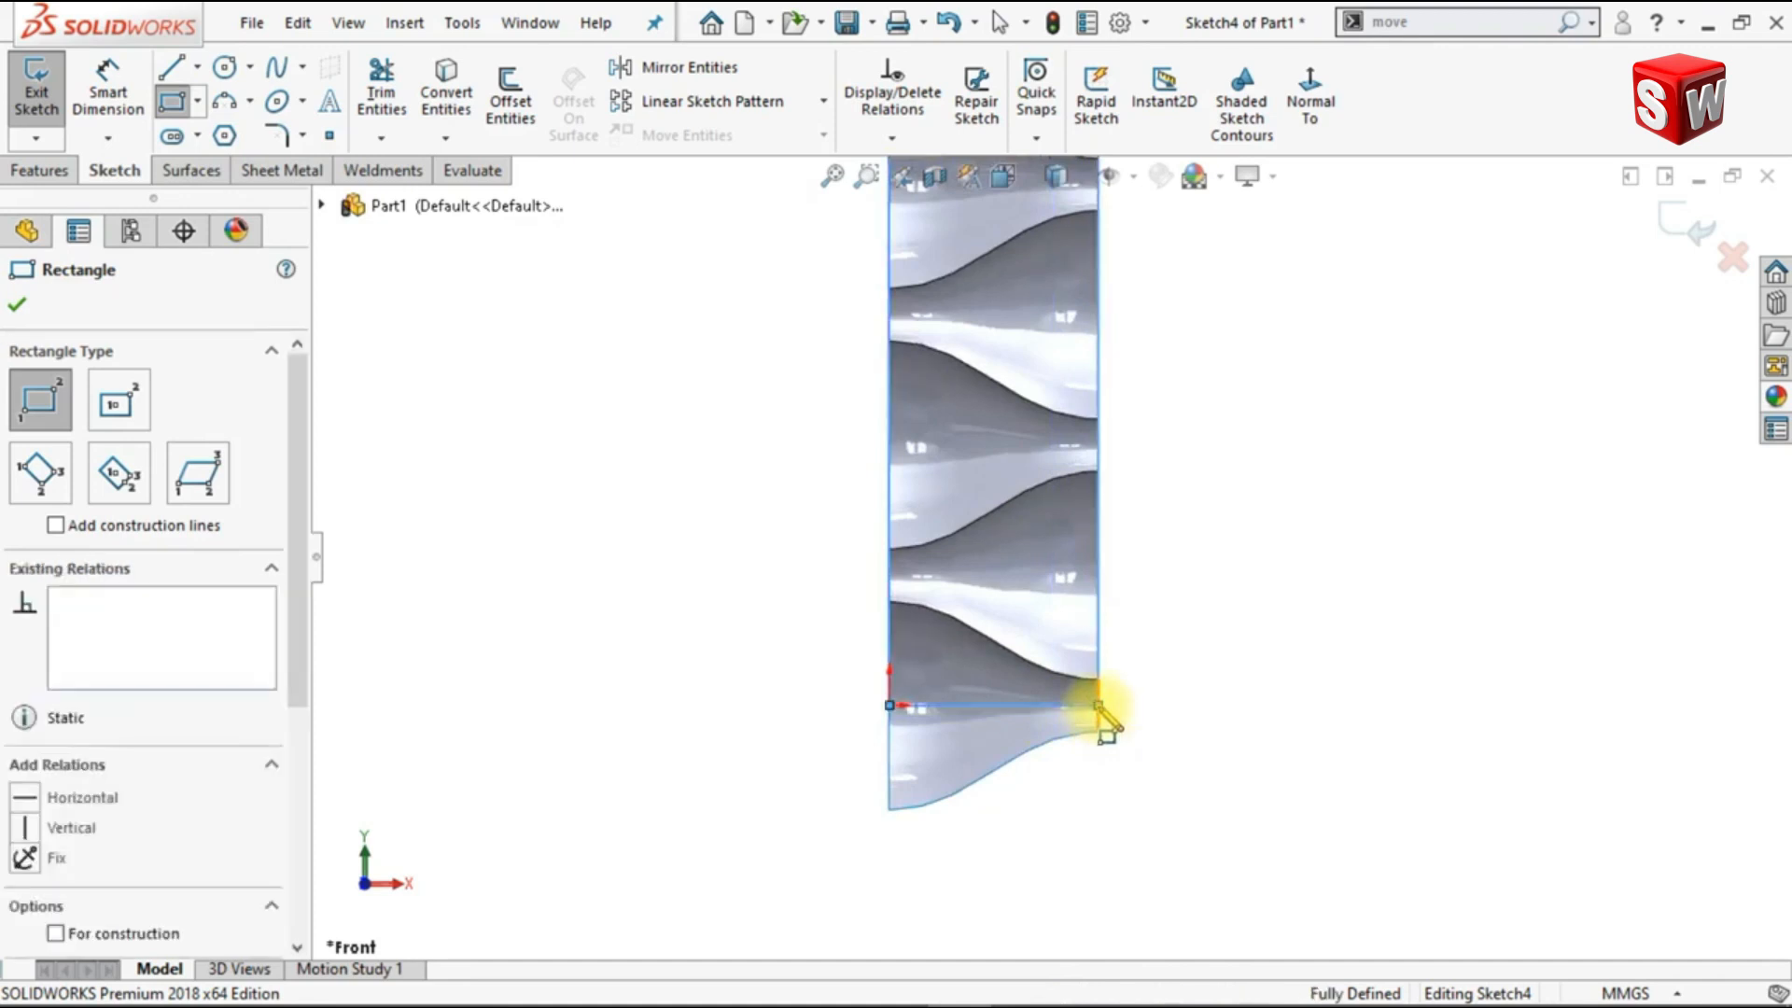
{"action": "key", "text": "Escape"}
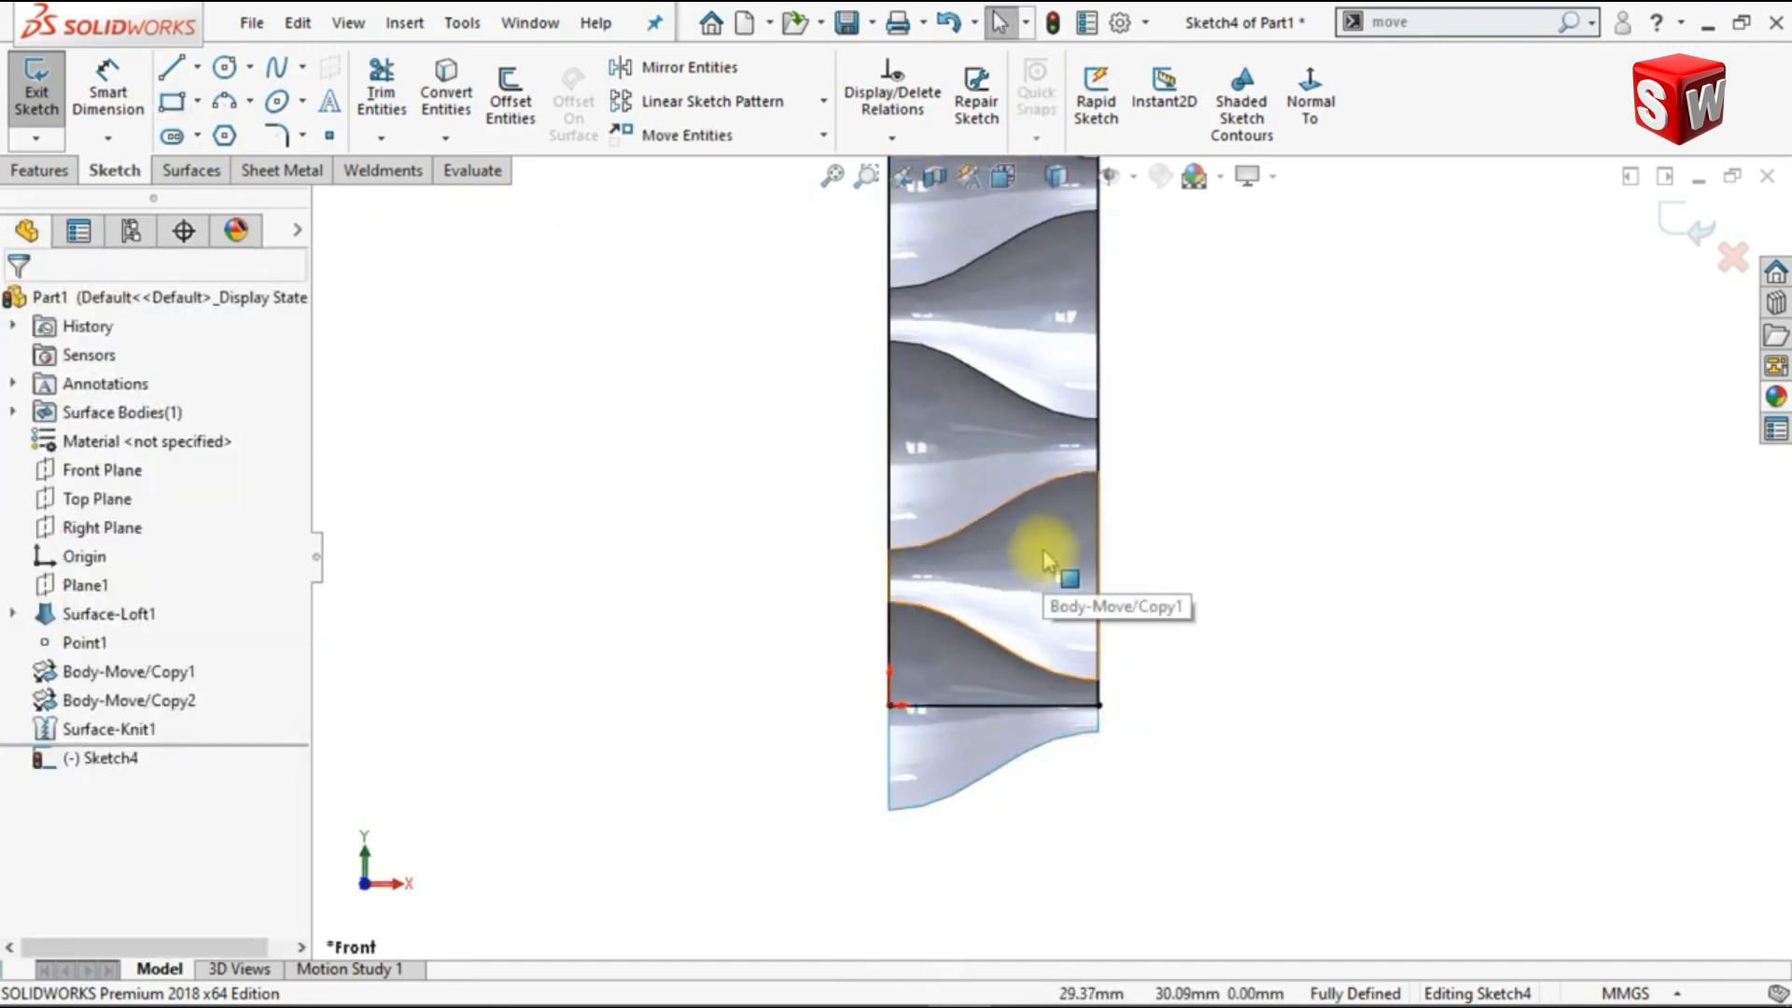
Step: Convert the curved seam edge below the topmost surface into a sketch entity
{"action": "key", "text": "f"}
{"action": "scroll", "coordinate": [1071, 264], "scroll_direction": "down", "scroll_amount": 10}
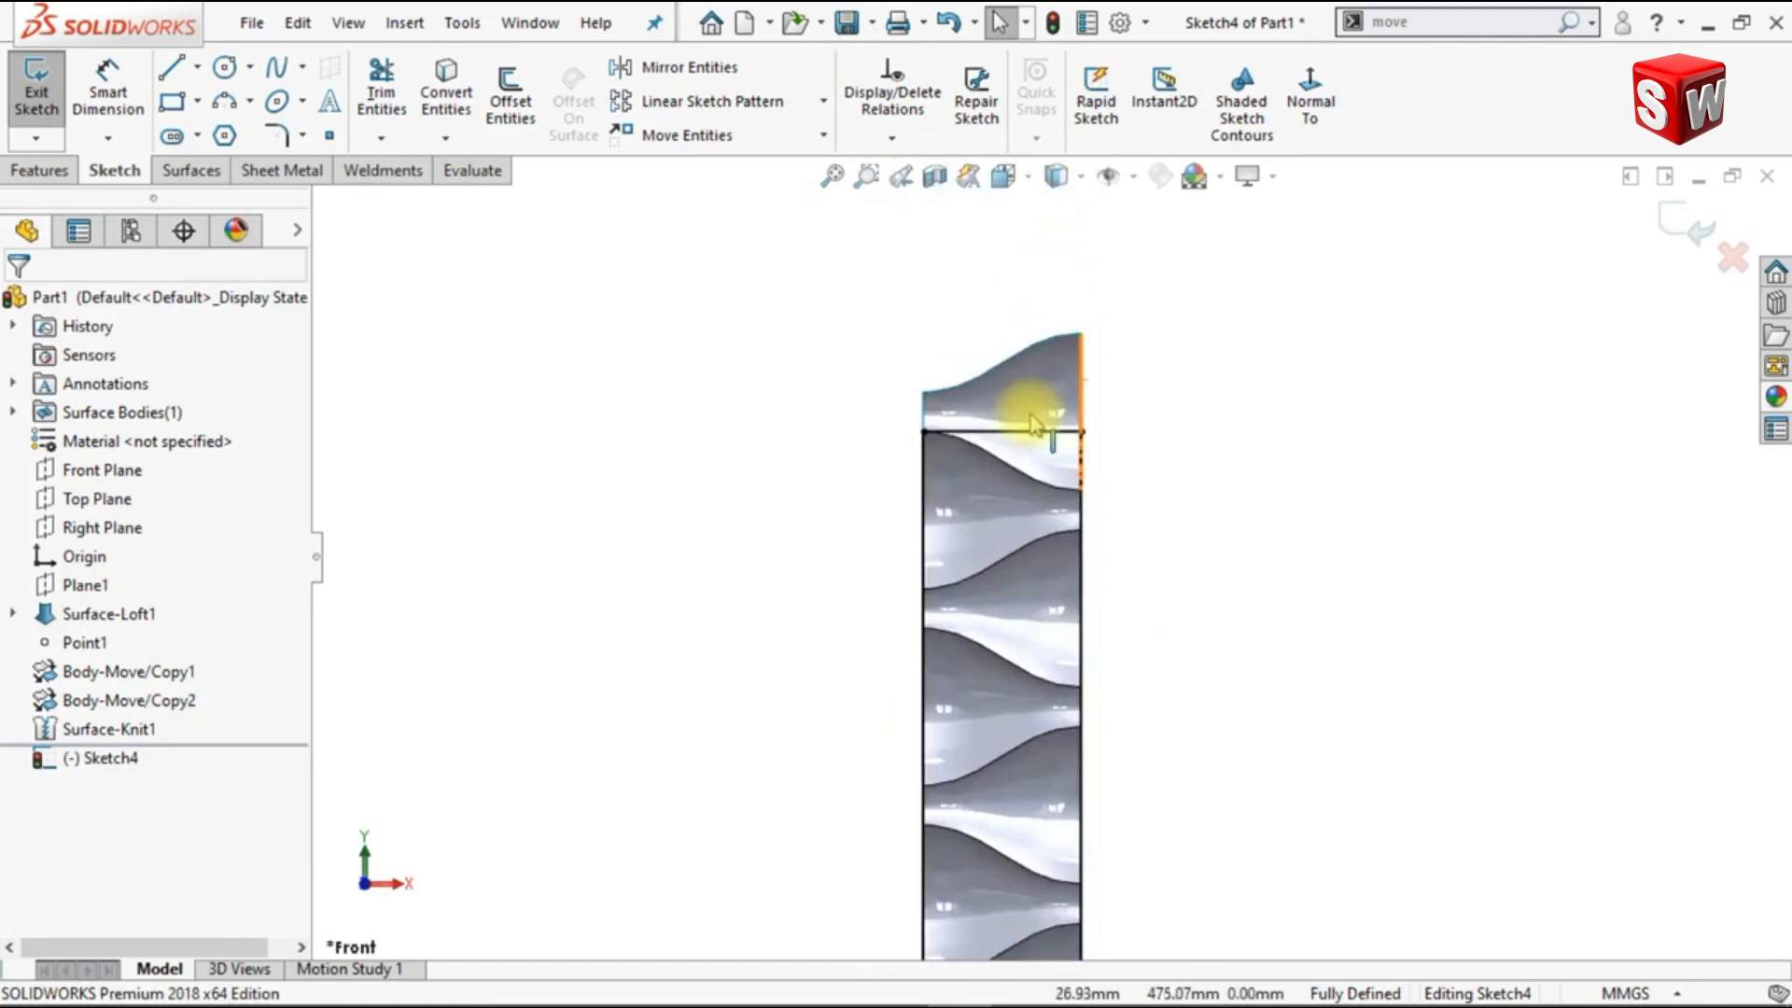
{"action": "left_click", "coordinate": [444, 112]}
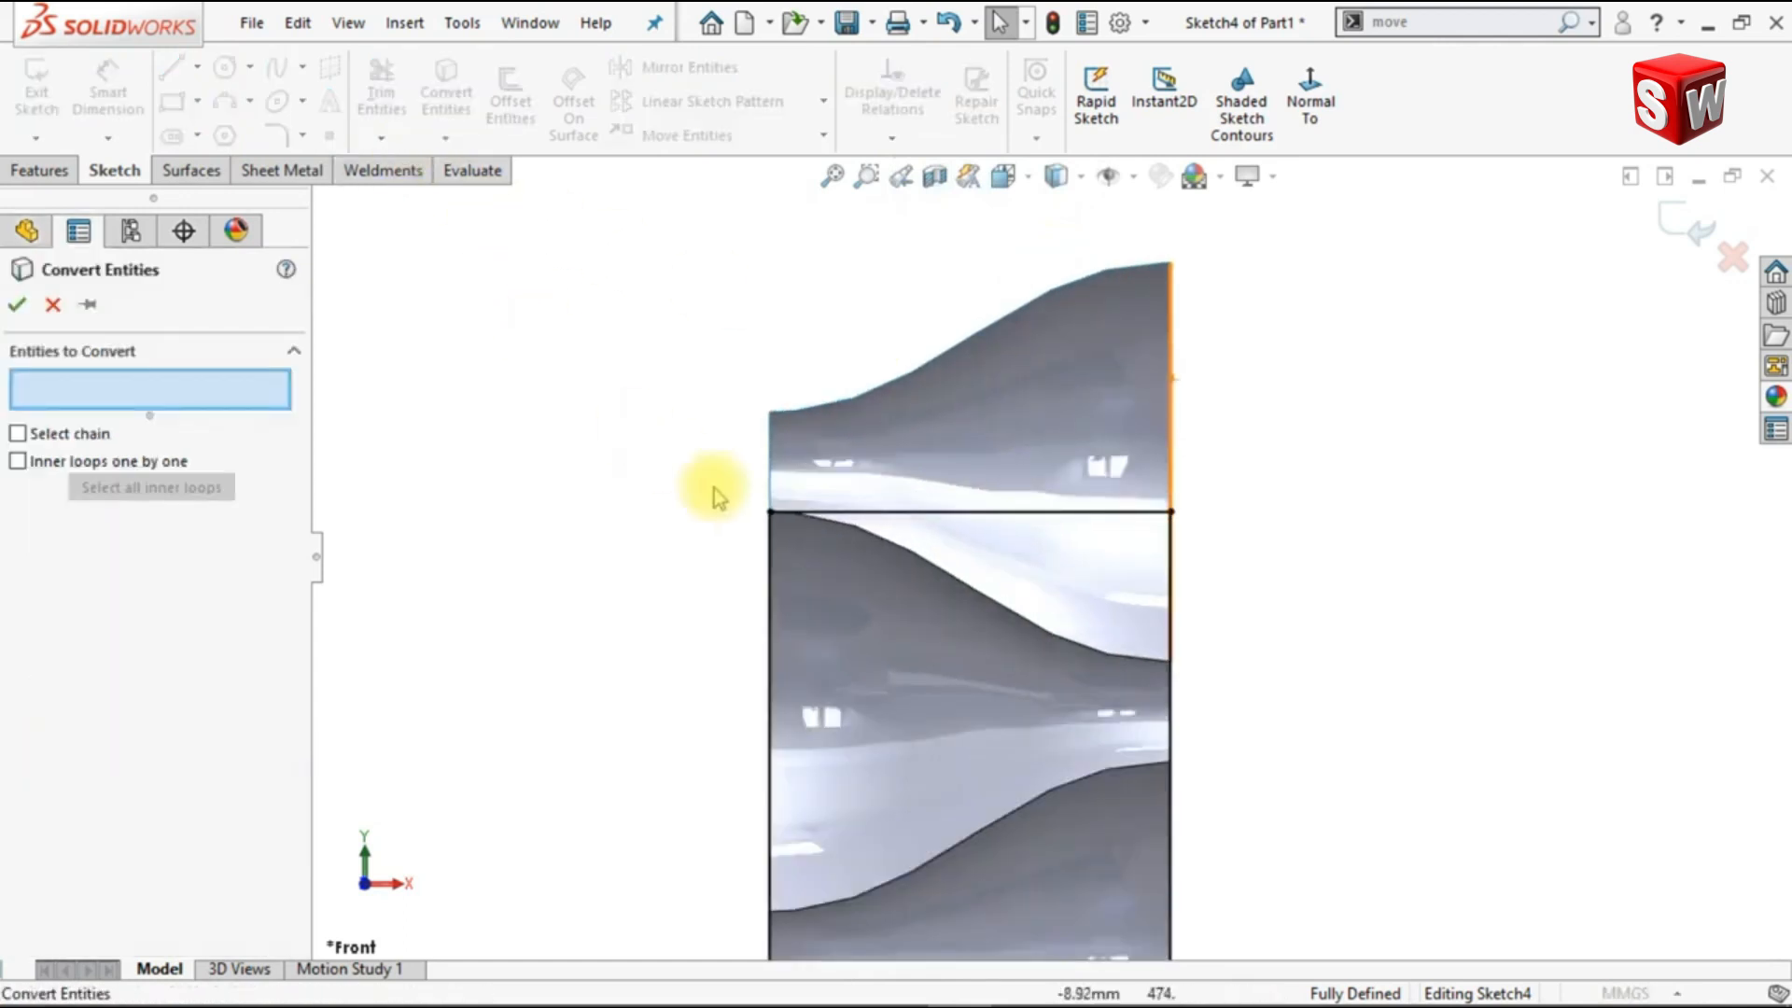
{"action": "left_click", "coordinate": [875, 546]}
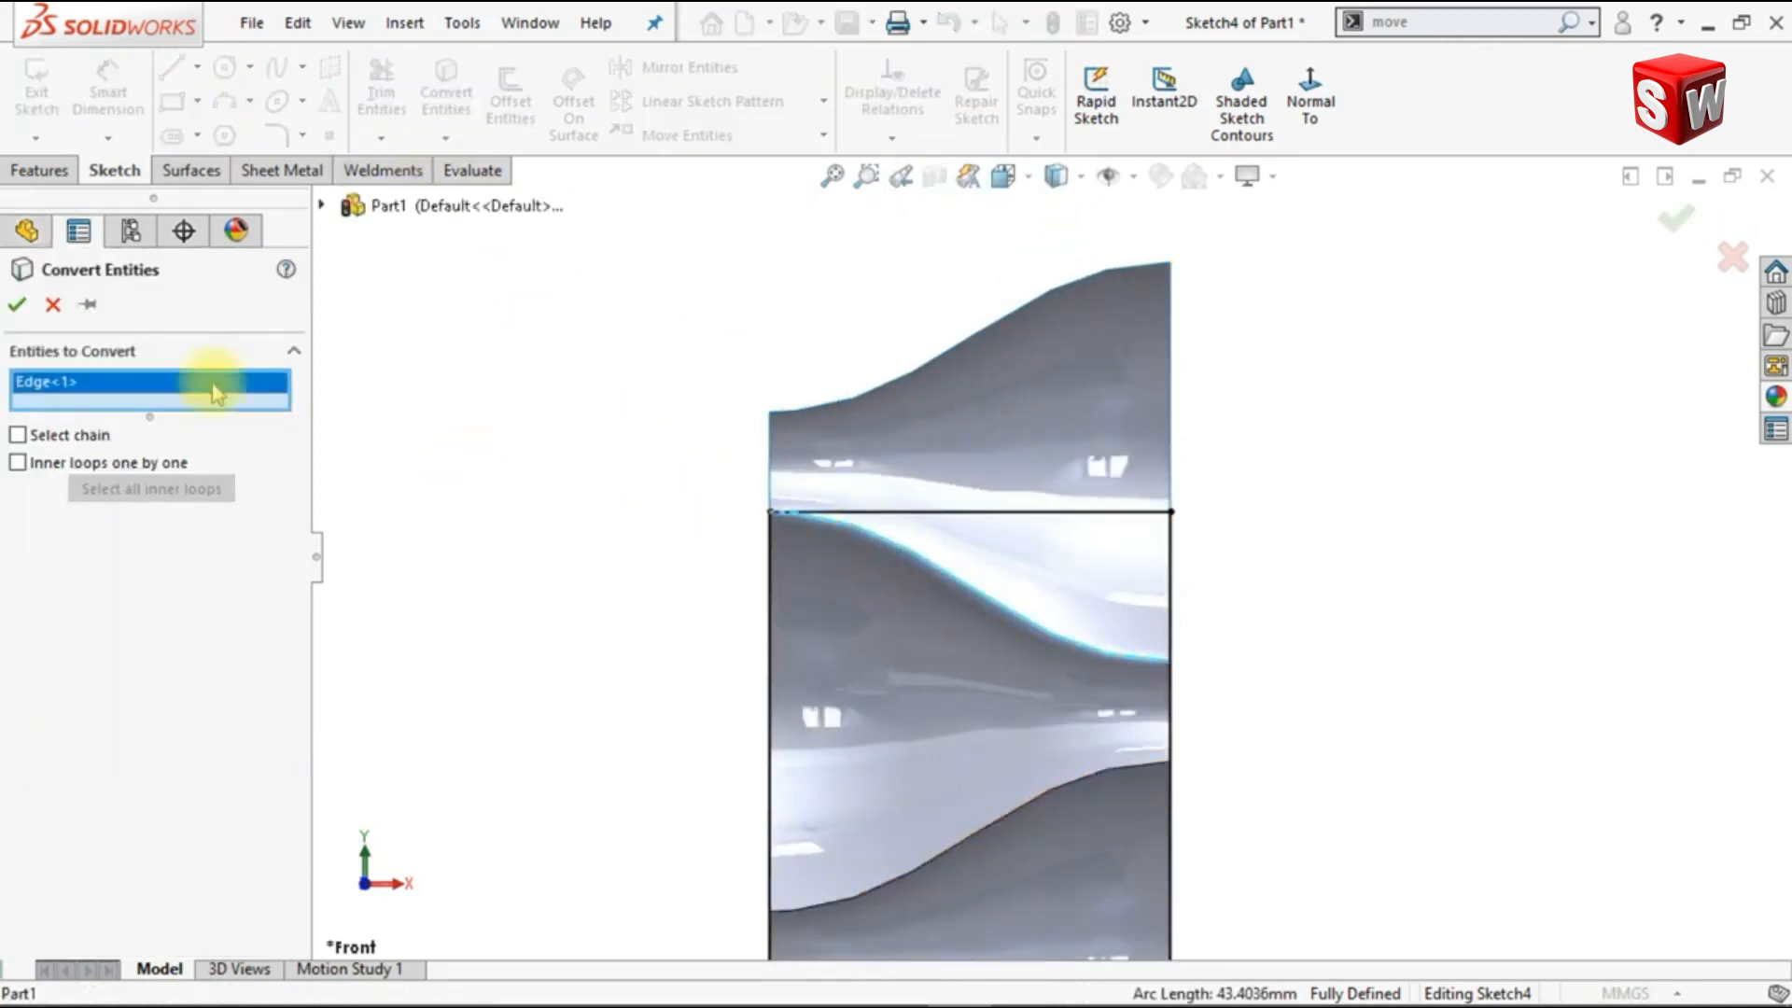
{"action": "left_click", "coordinate": [17, 305]}
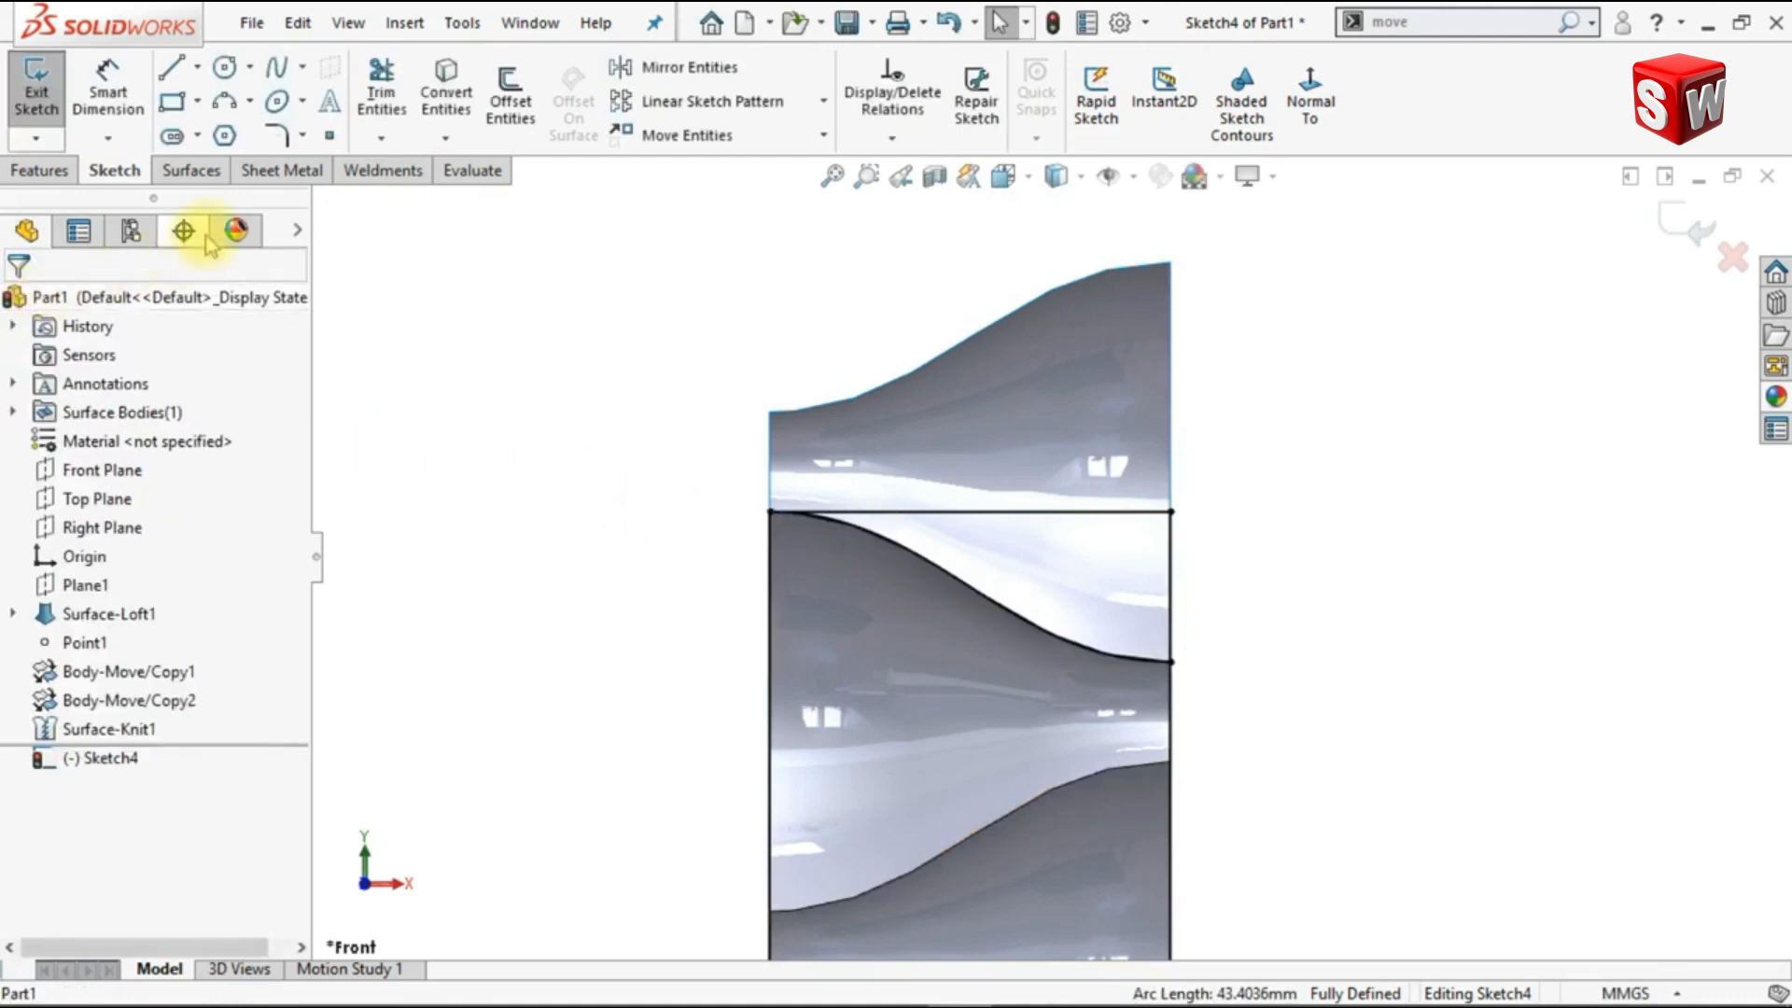
Step: Trim away the rectangle's lines above the converted curve with Power trim and finish the sketch
{"action": "left_click", "coordinate": [380, 112]}
{"action": "mouse_move", "coordinate": [948, 467]}
{"action": "left_mouse_down"}
{"action": "mouse_move", "coordinate": [1212, 596]}
{"action": "mouse_move", "coordinate": [684, 481]}
{"action": "left_mouse_up"}
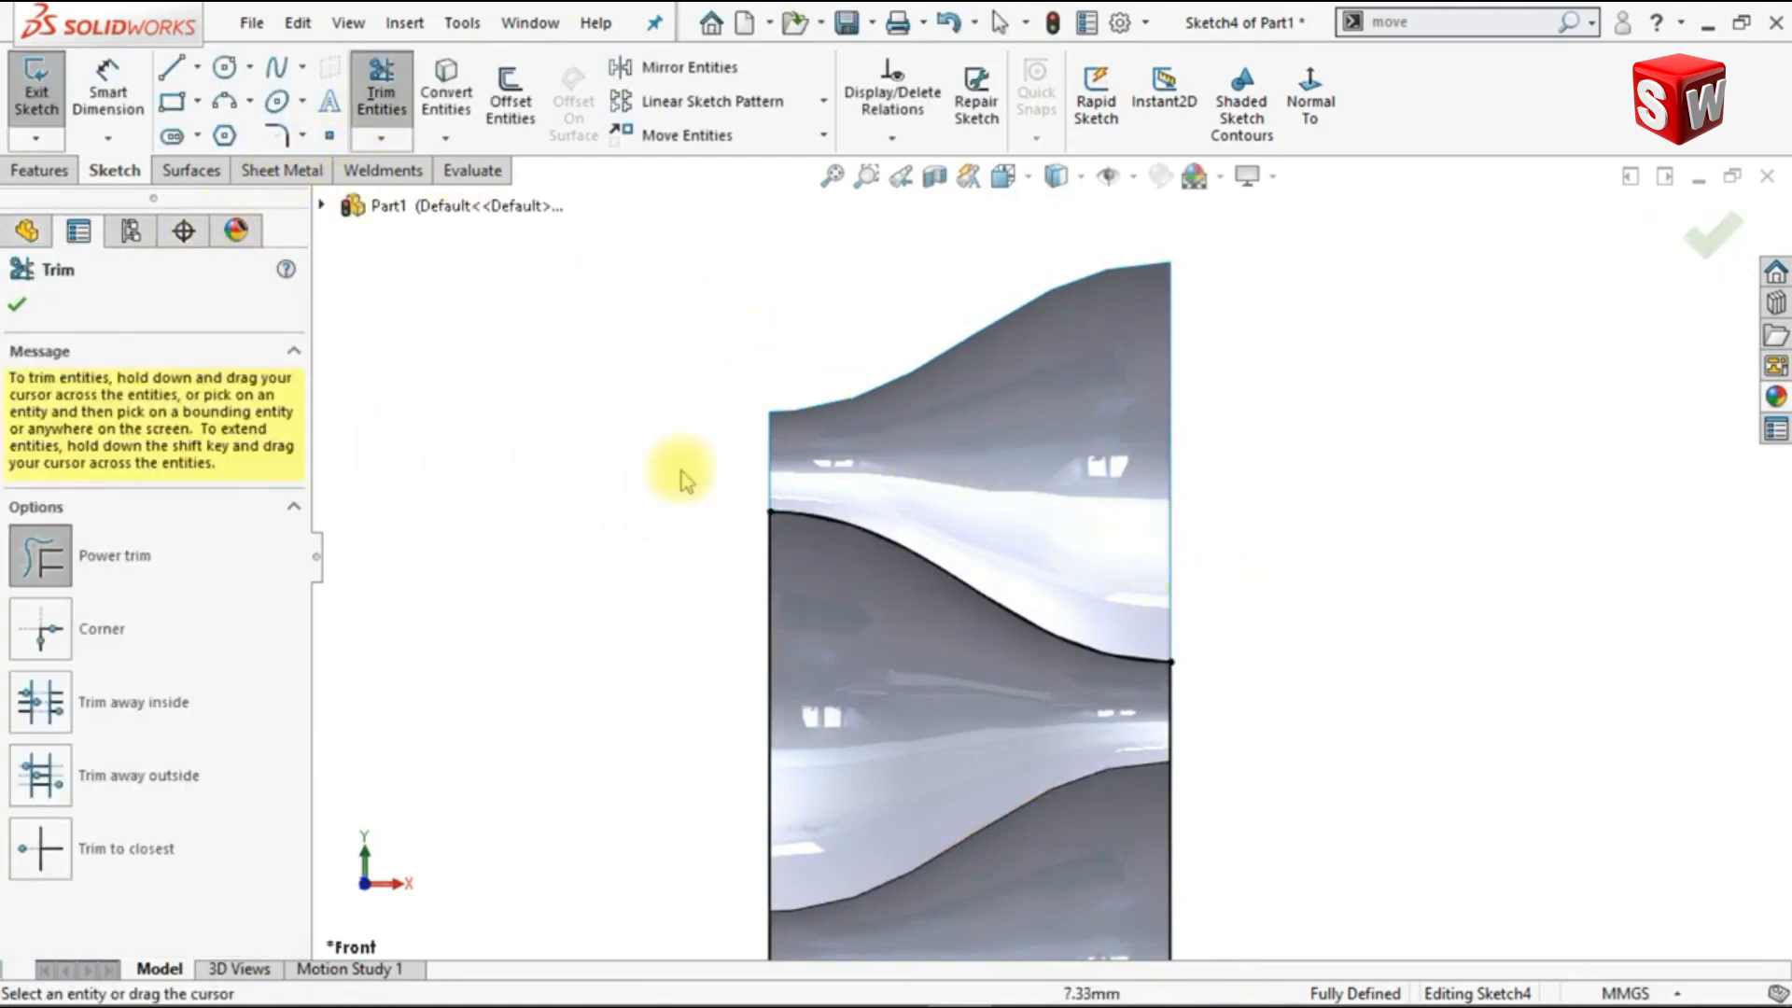
{"action": "left_click", "coordinate": [20, 307]}
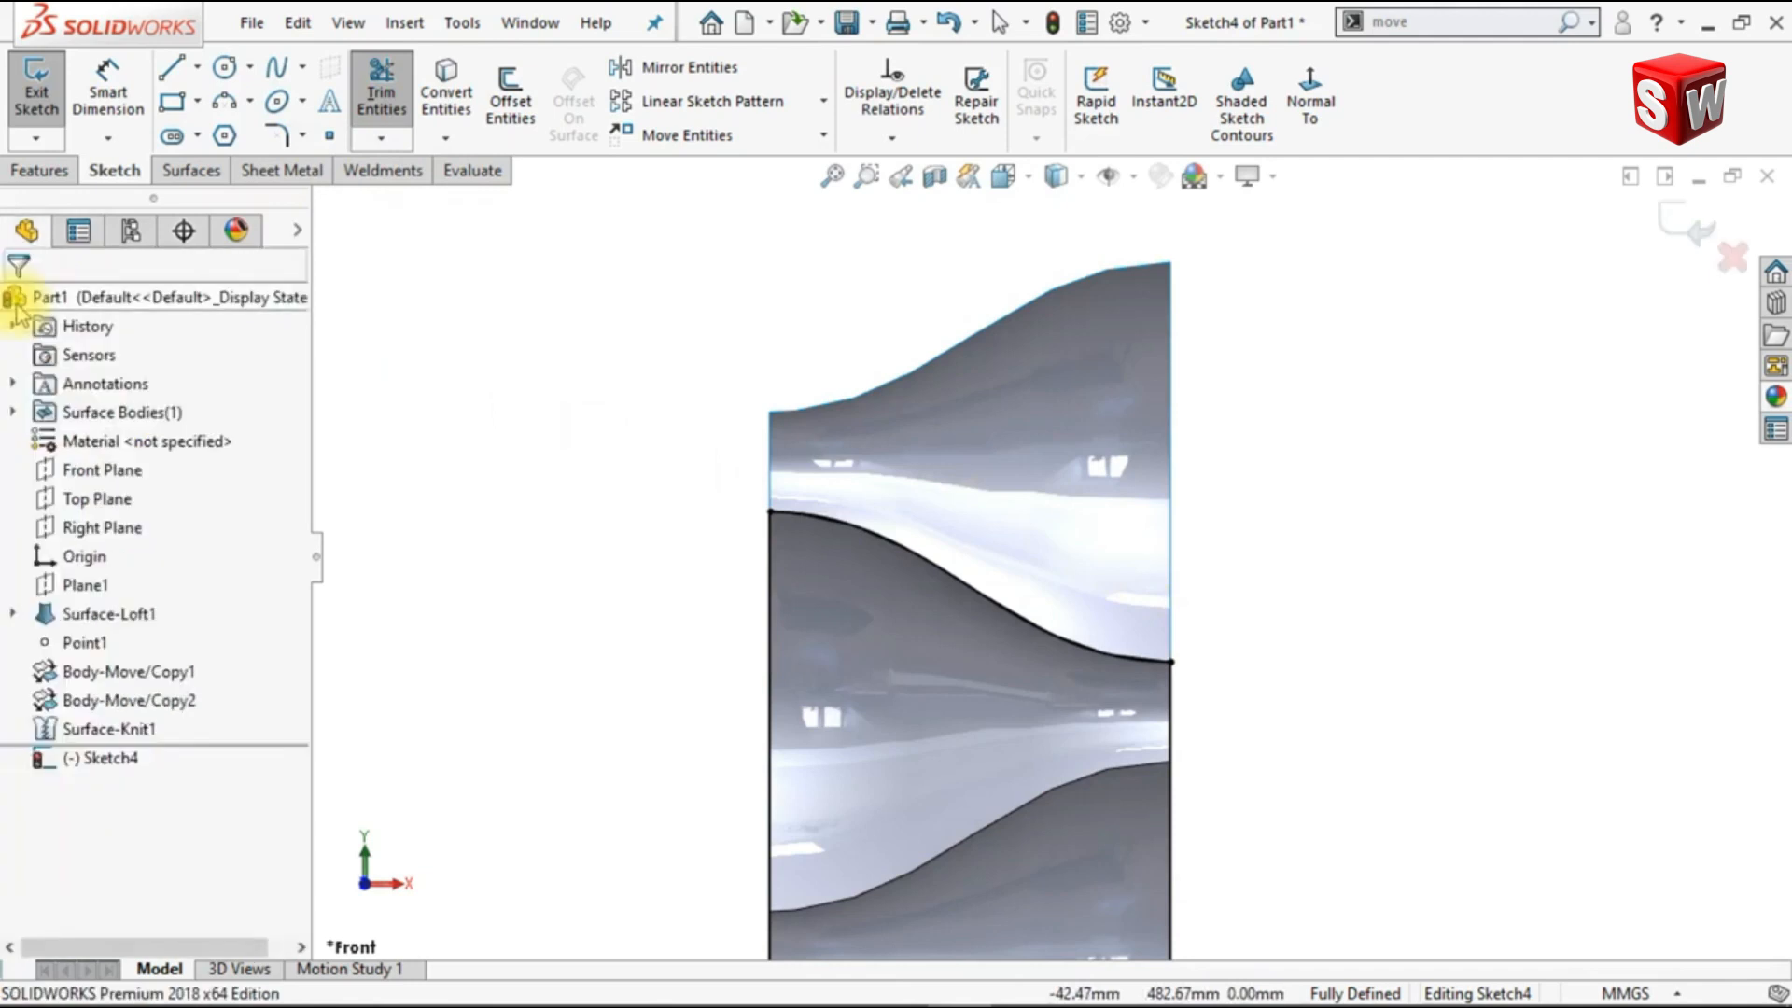
{"action": "left_click", "coordinate": [1698, 224]}
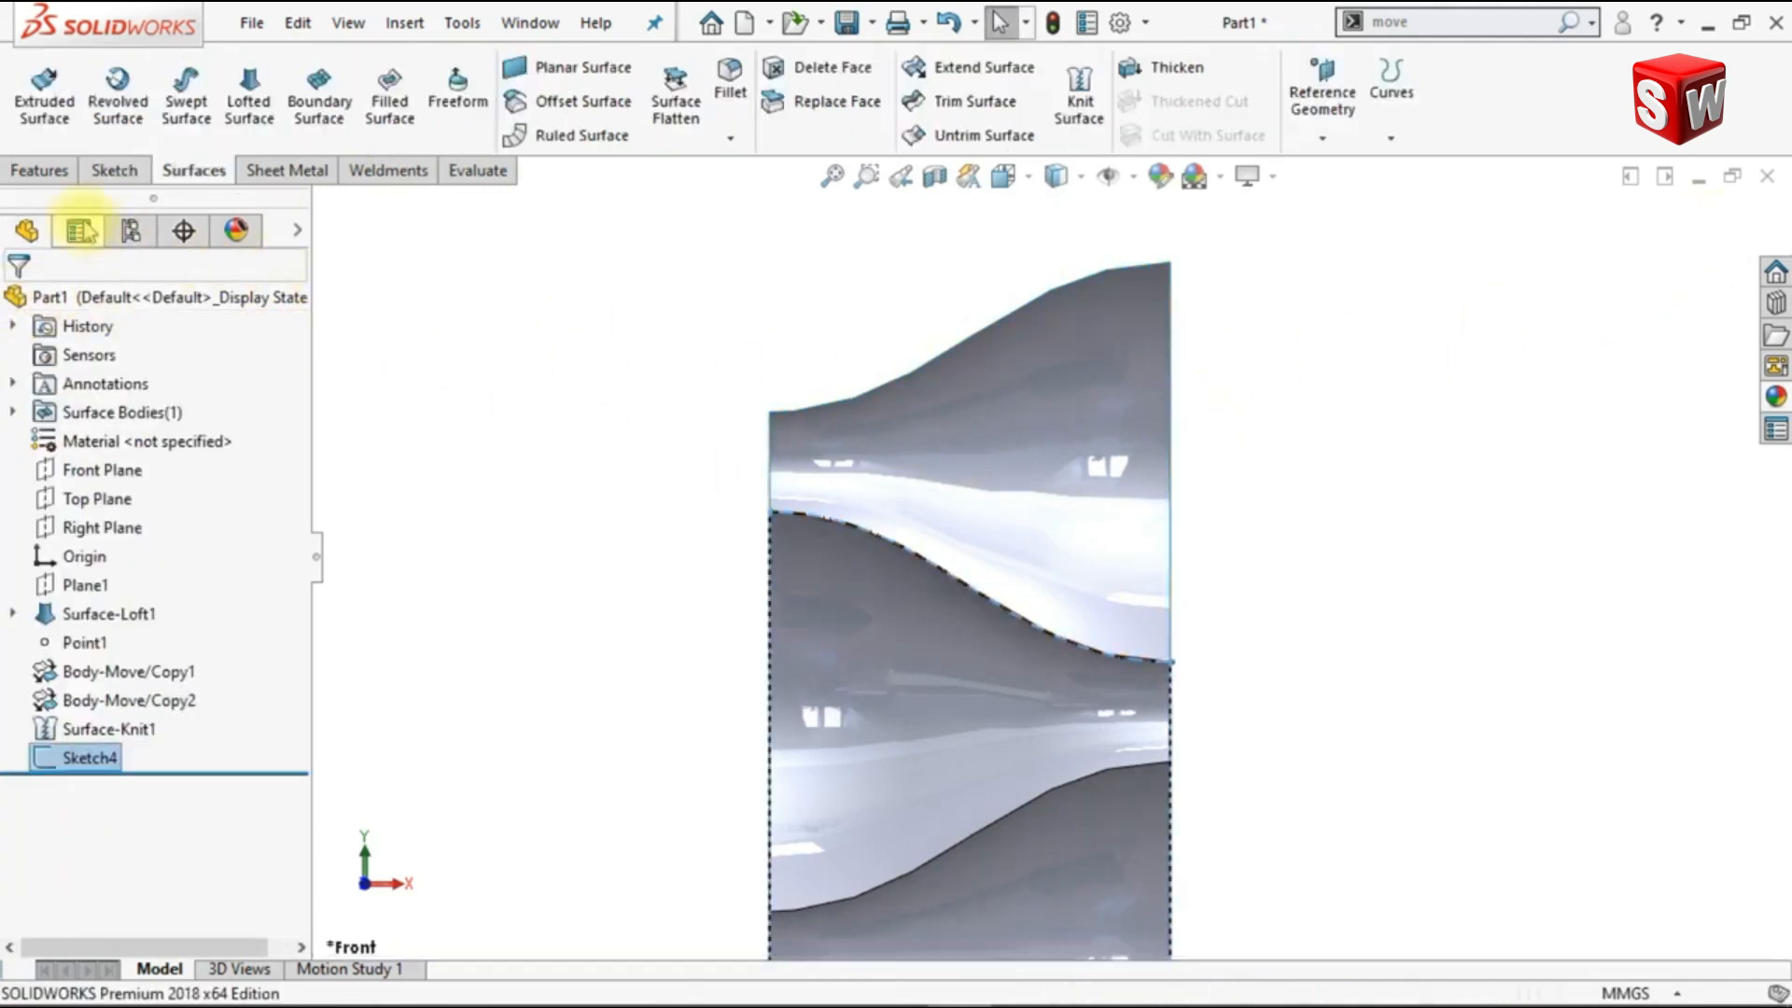
Step: Start a boss extrusion of the sketch from a 15 mm offset, with the offset direction reversed
{"action": "left_click", "coordinate": [38, 171]}
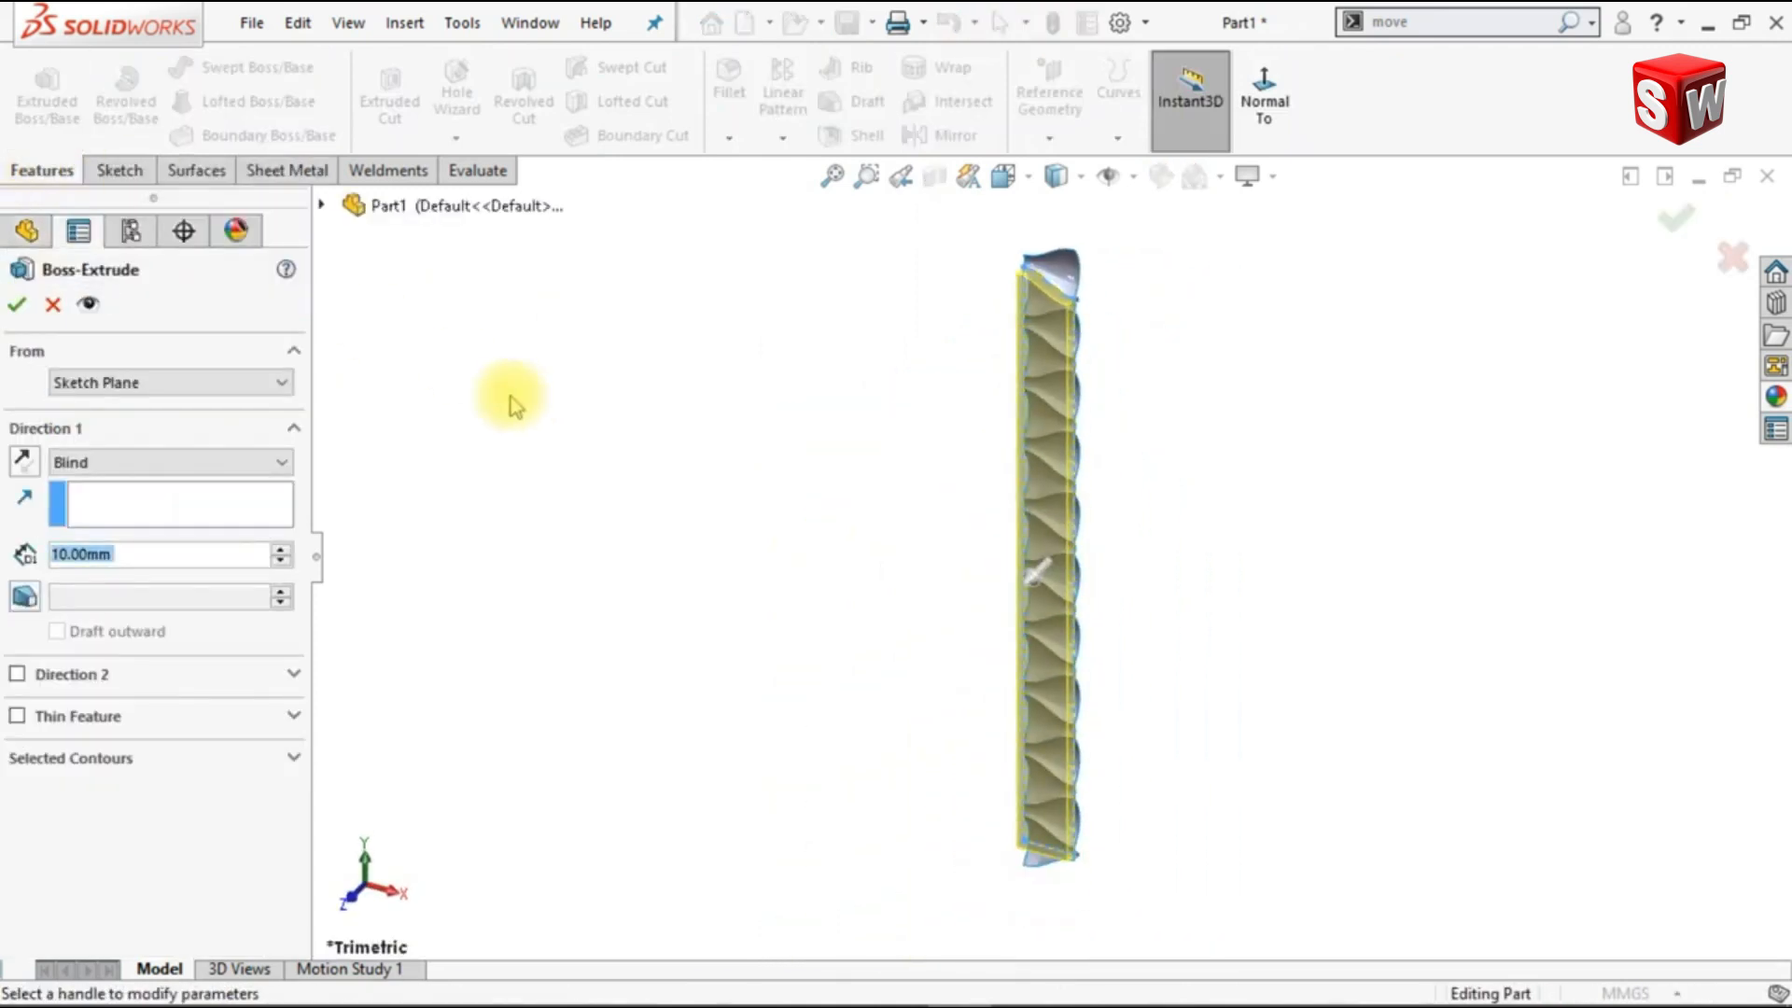
{"action": "left_click", "coordinate": [224, 382]}
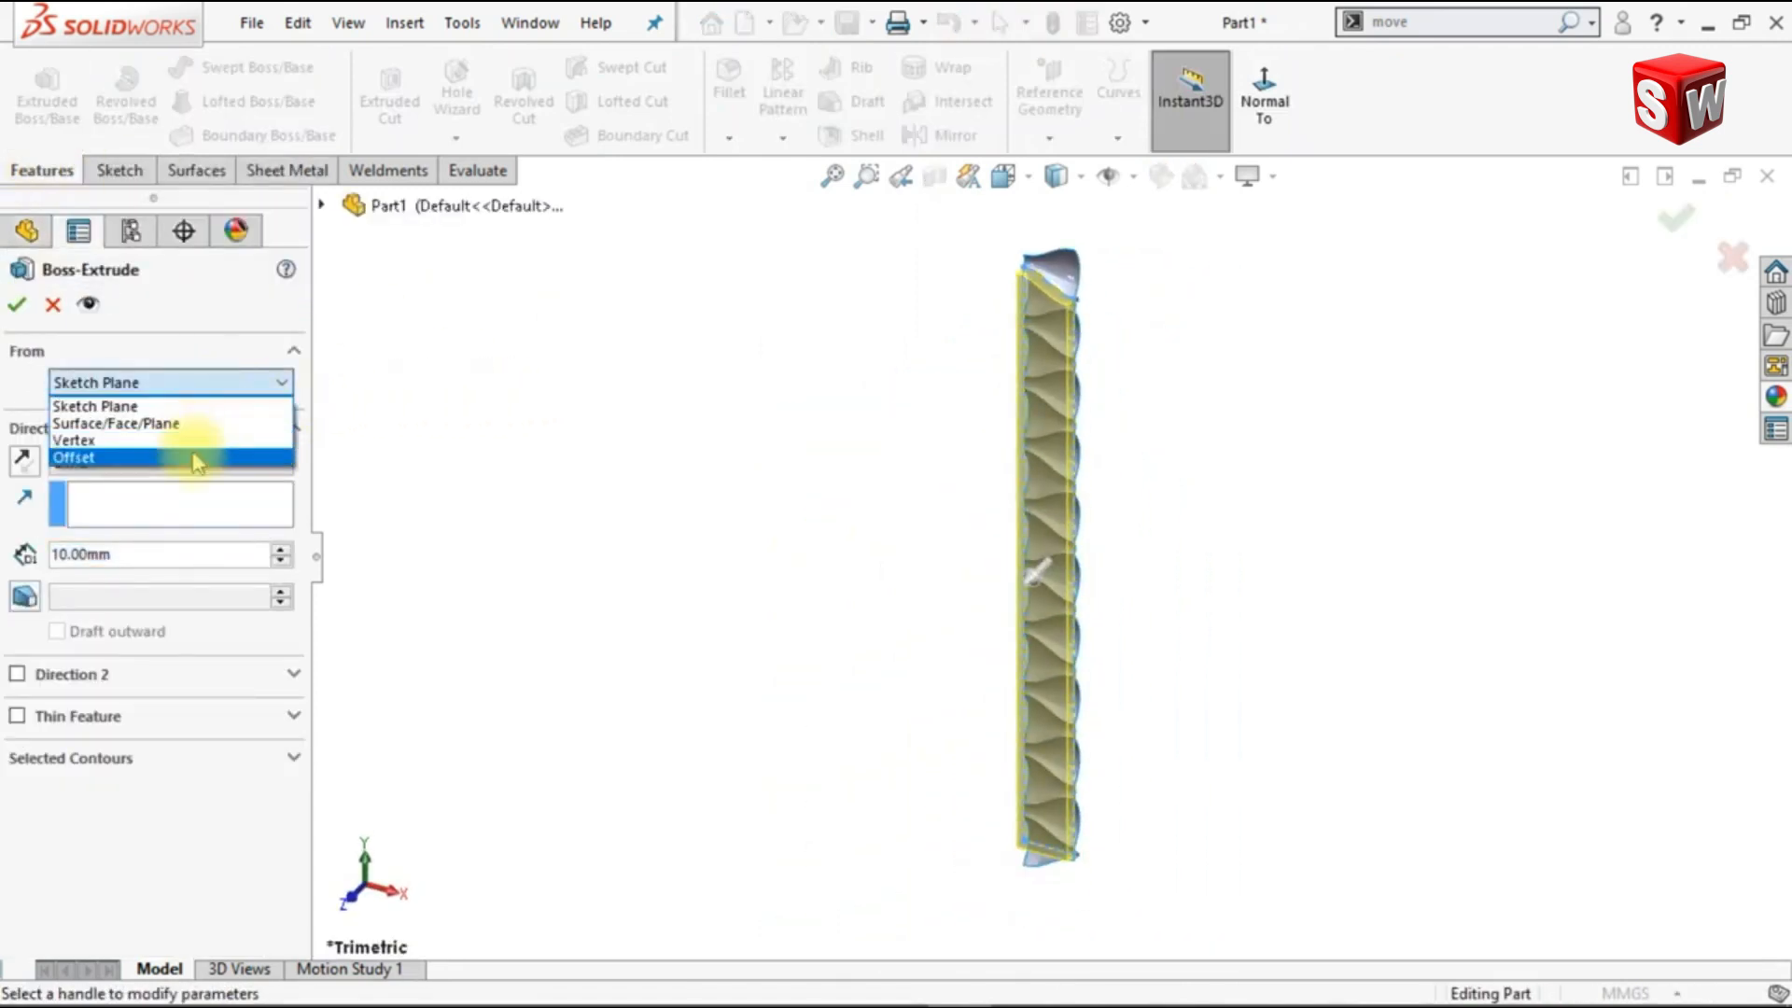
{"action": "left_click", "coordinate": [196, 450]}
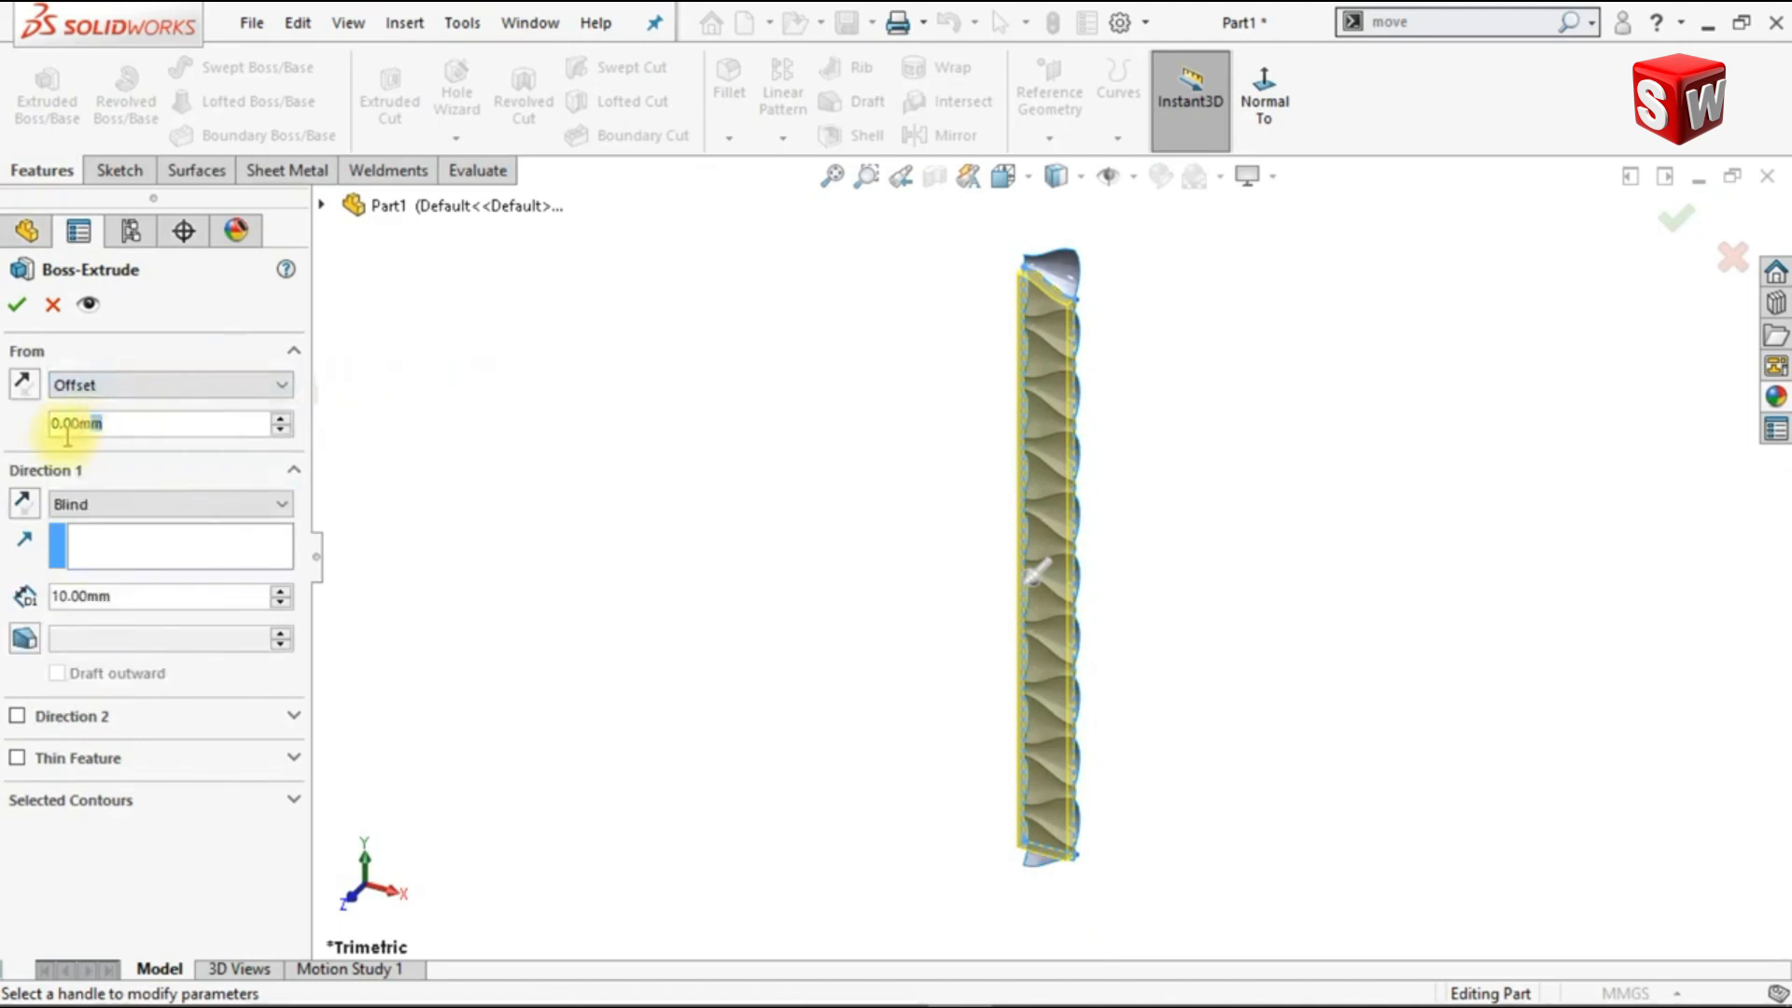
{"action": "type", "text": "15"}
{"action": "key", "text": "Return"}
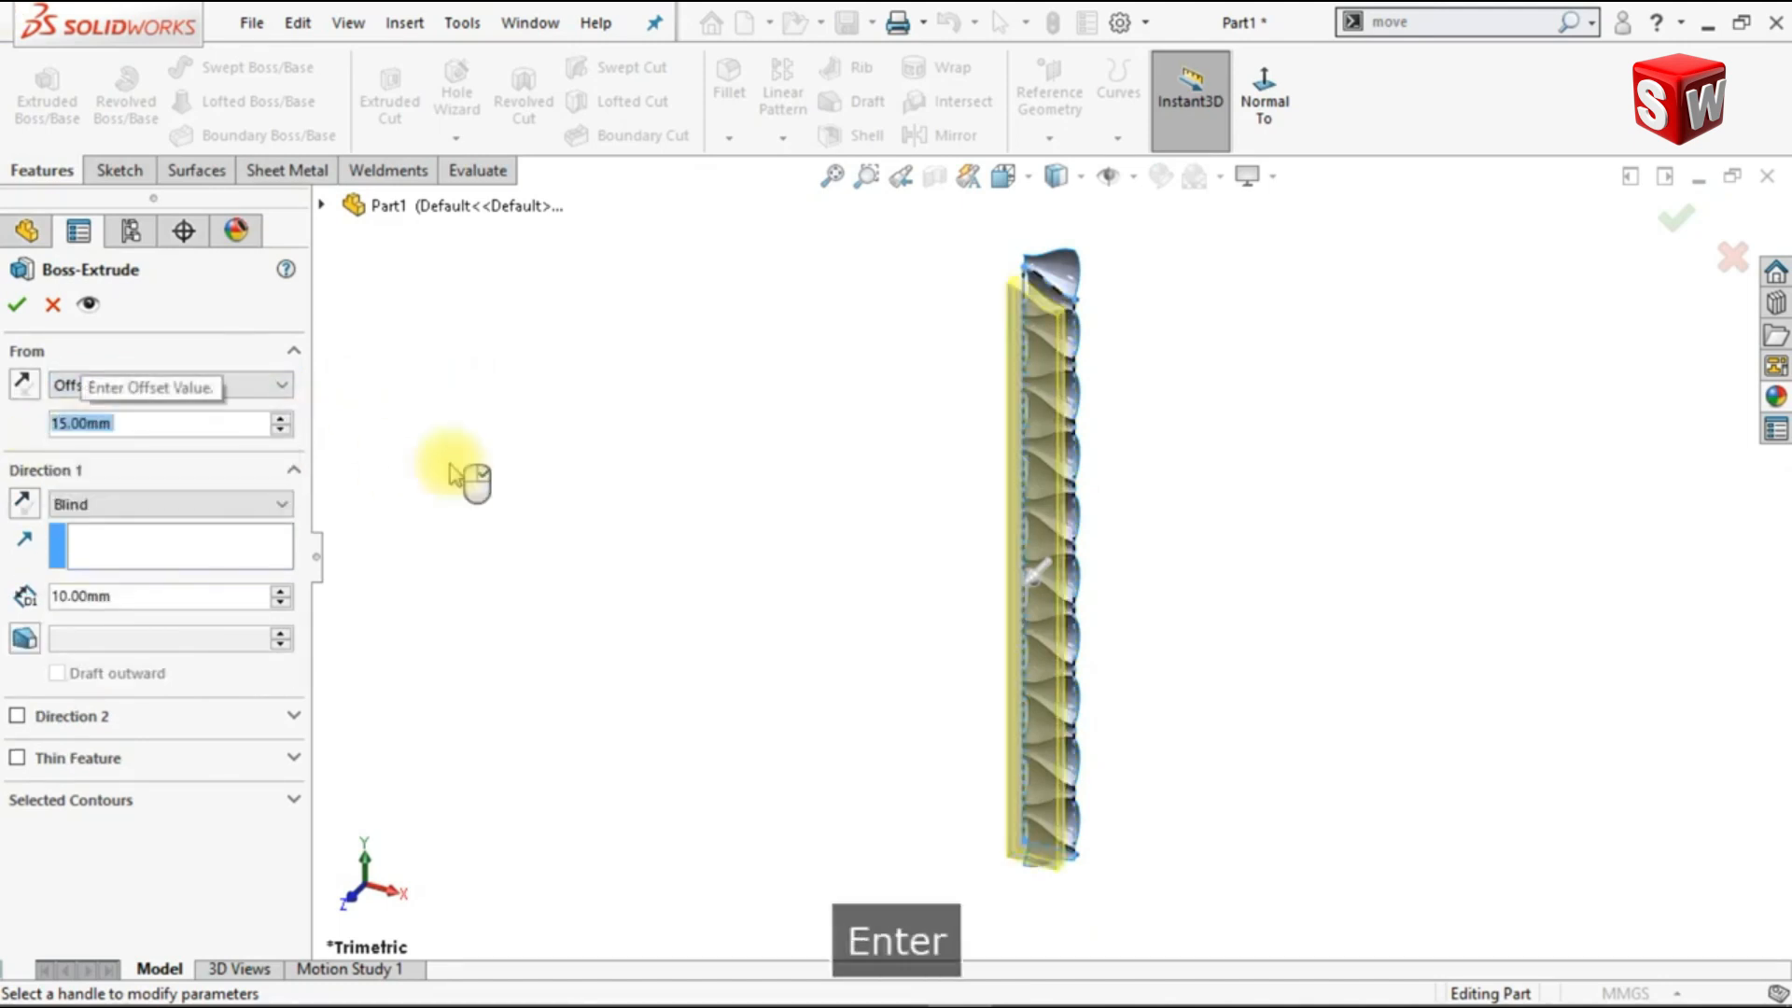
{"action": "left_click", "coordinate": [21, 386]}
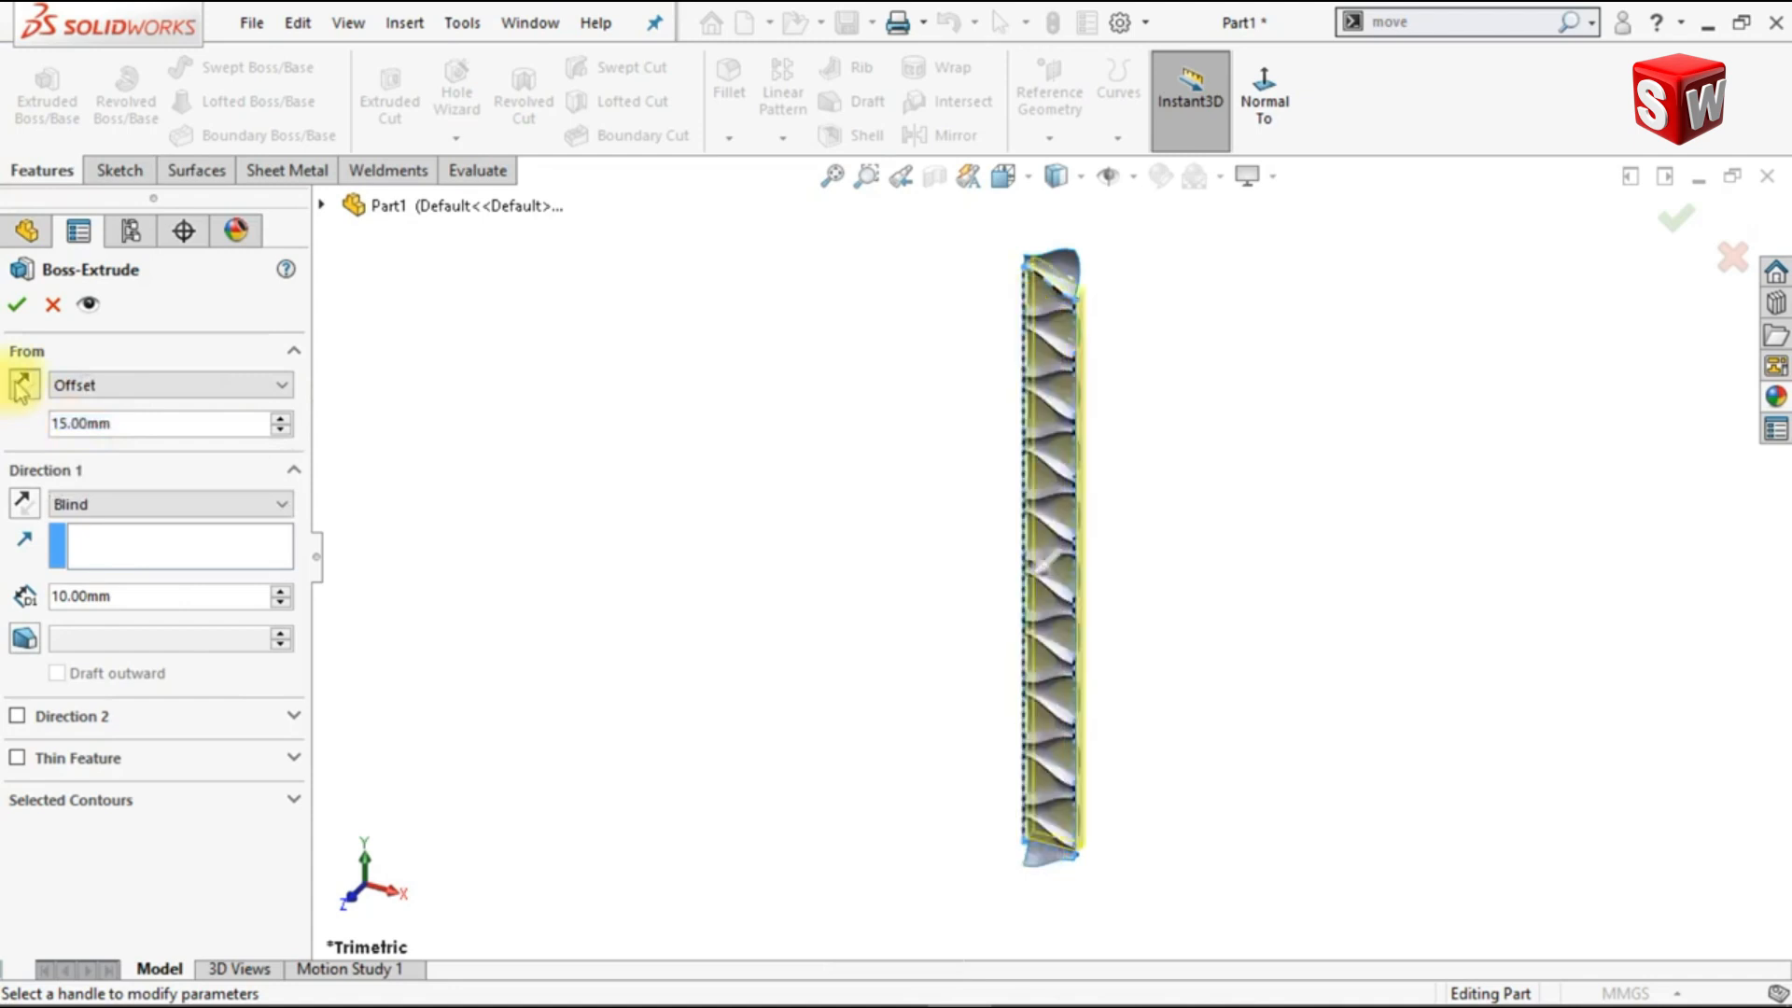
Step: Set the boss extrusion's end condition to Up To Surface, pick the knitted surface as its limit and finish the feature
{"action": "left_click", "coordinate": [90, 516]}
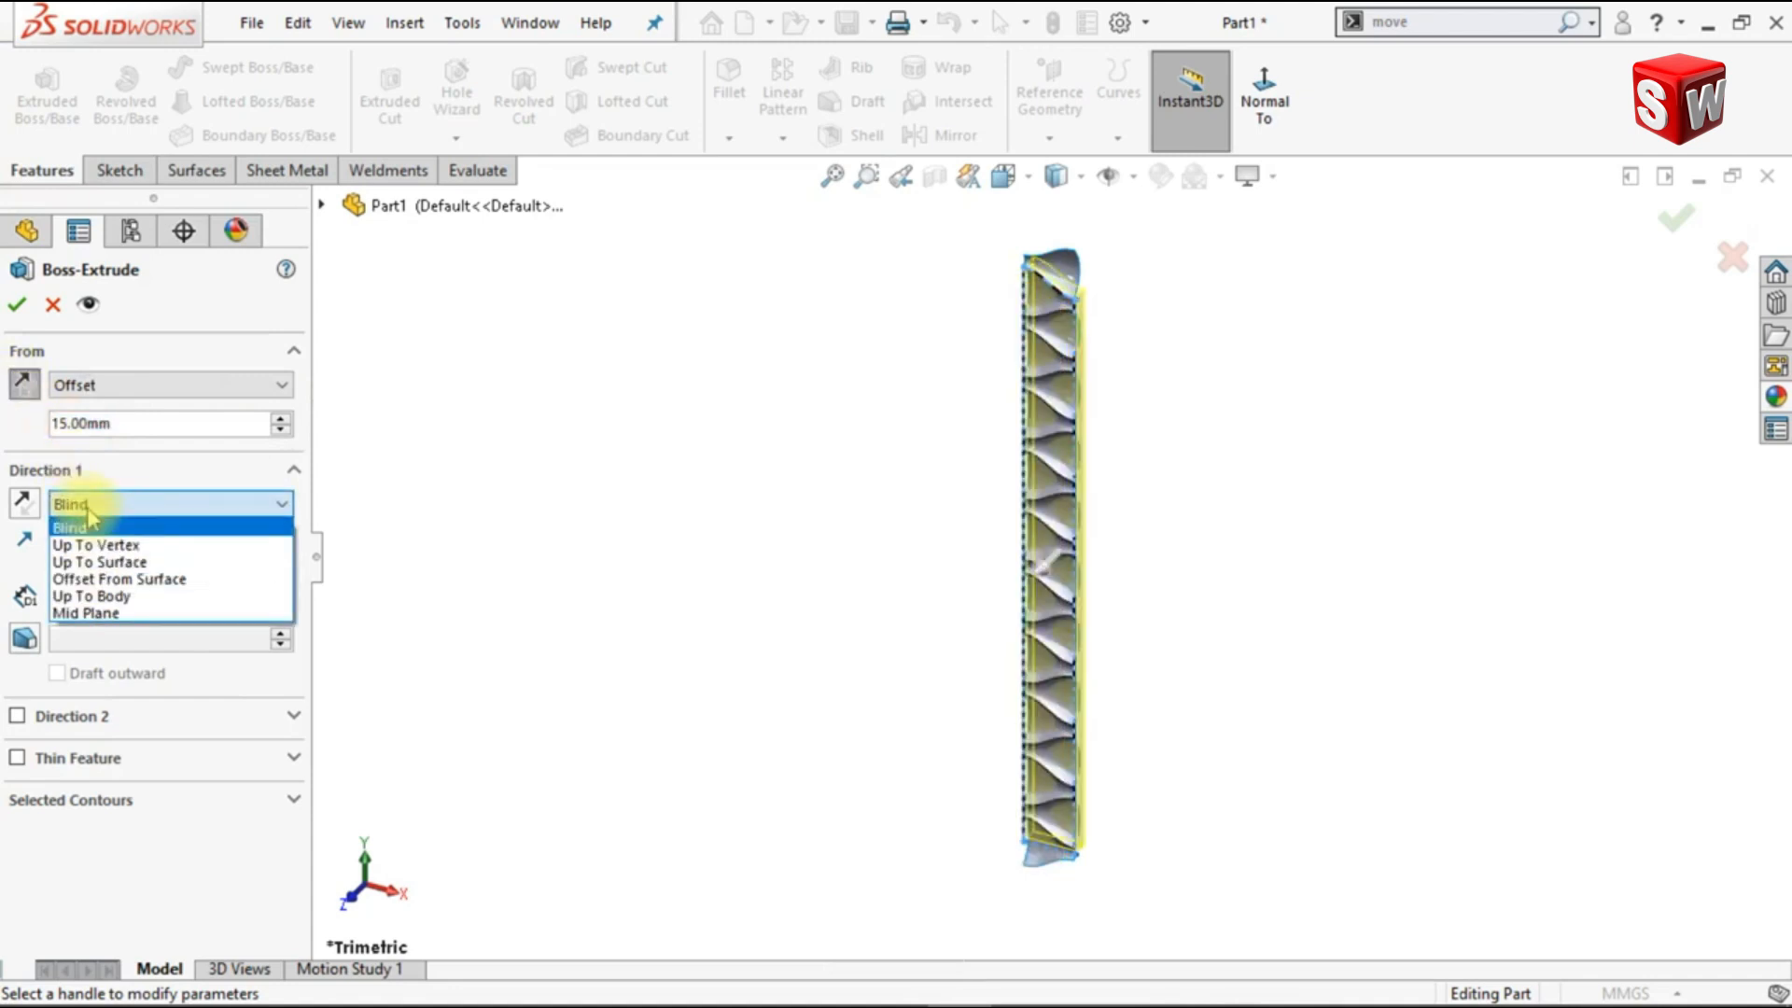
{"action": "left_click", "coordinate": [100, 561]}
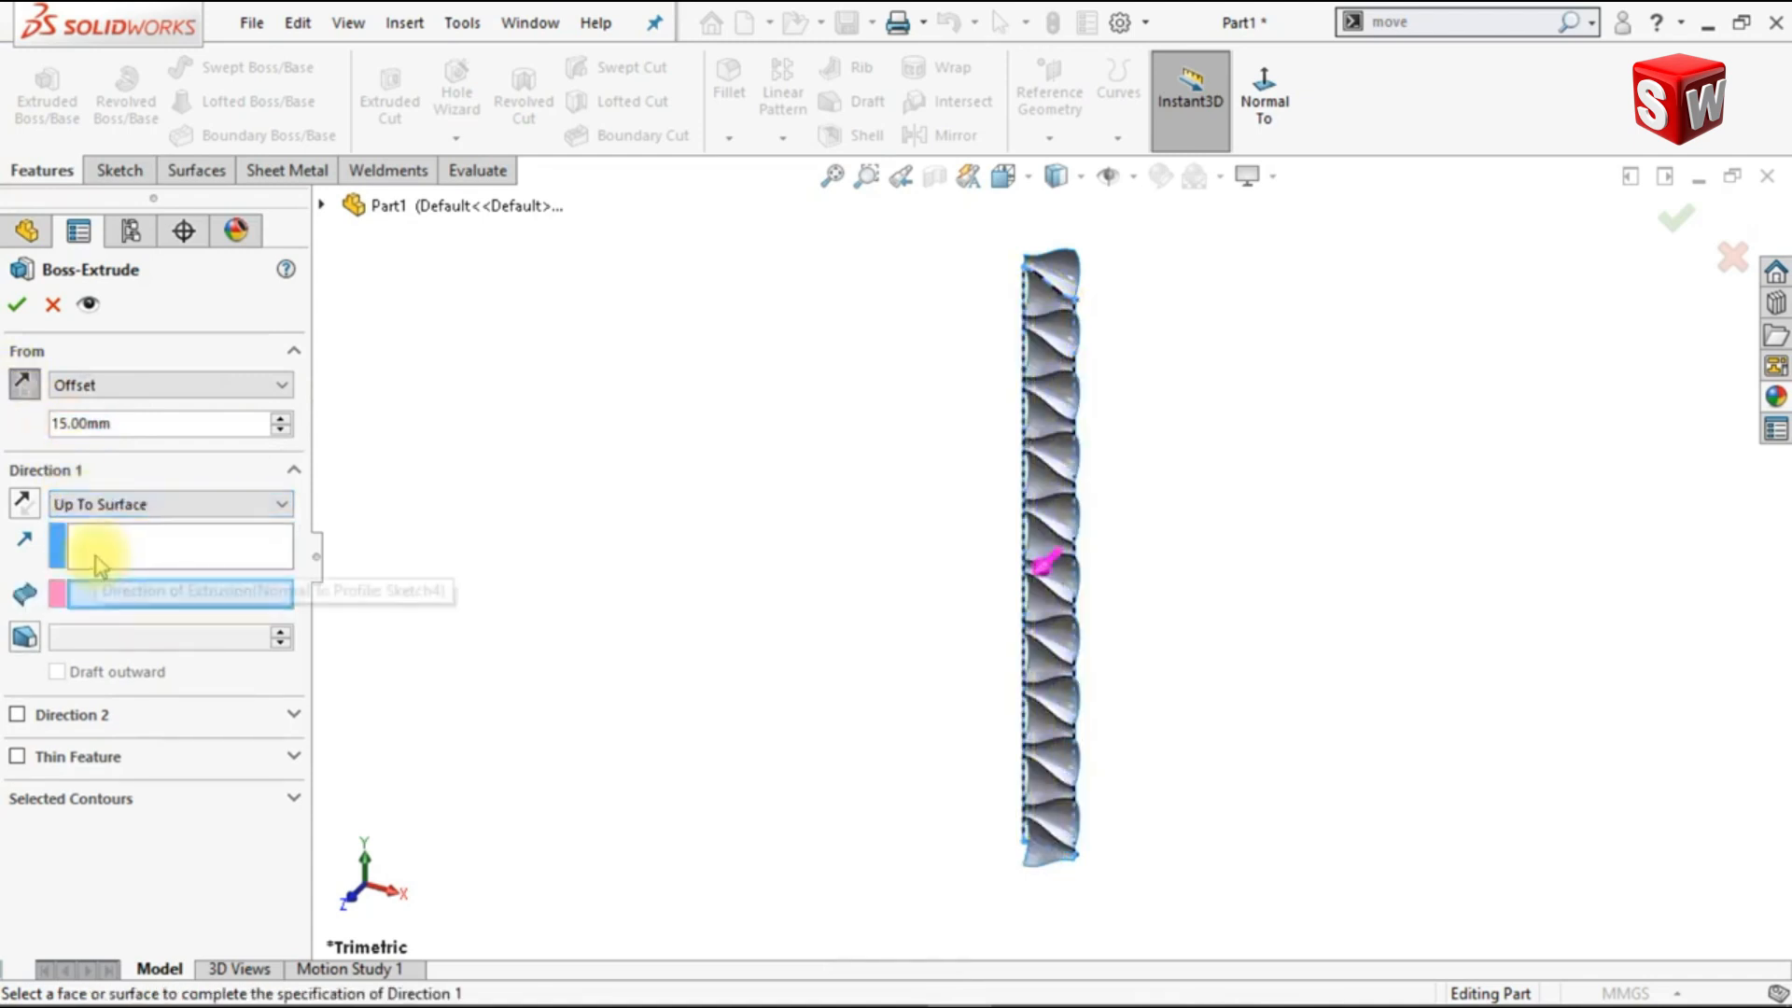
{"action": "left_click", "coordinate": [1050, 275]}
{"action": "scroll", "coordinate": [1071, 271], "scroll_direction": "down", "scroll_amount": 6}
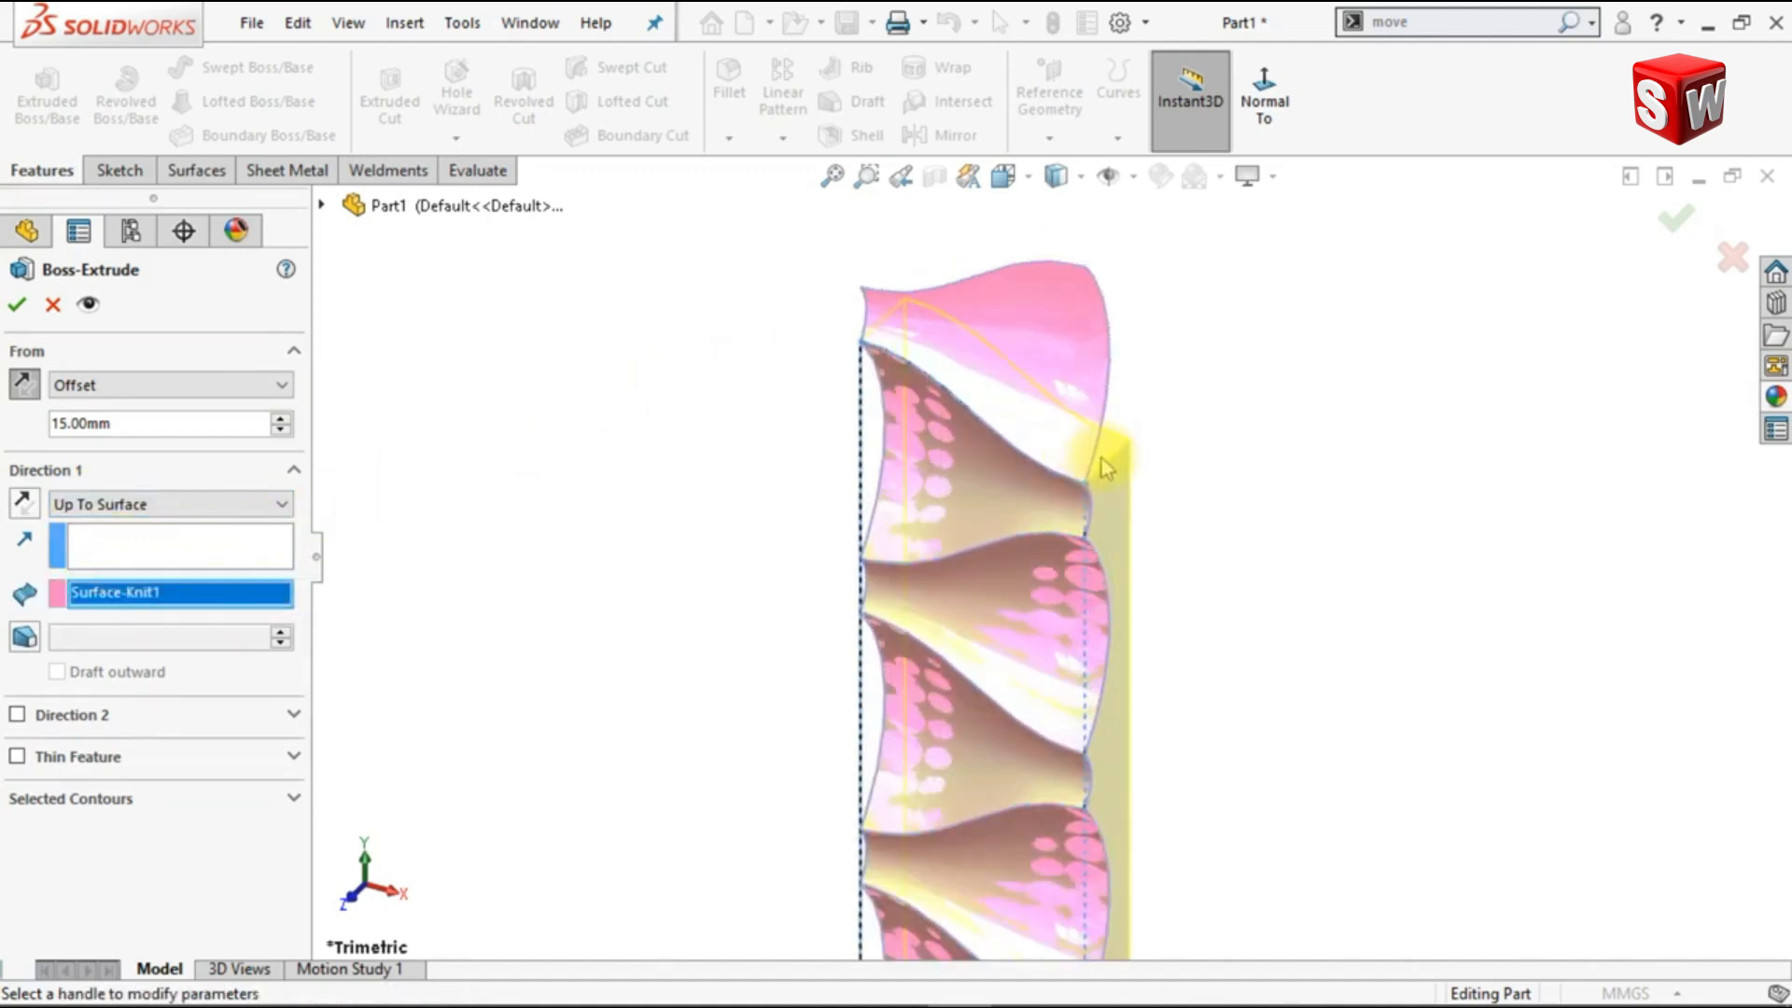
{"action": "left_click", "coordinate": [20, 305]}
Step: Hide the knitted surface body so only the extruded solid is displayed
{"action": "left_click", "coordinate": [1060, 340]}
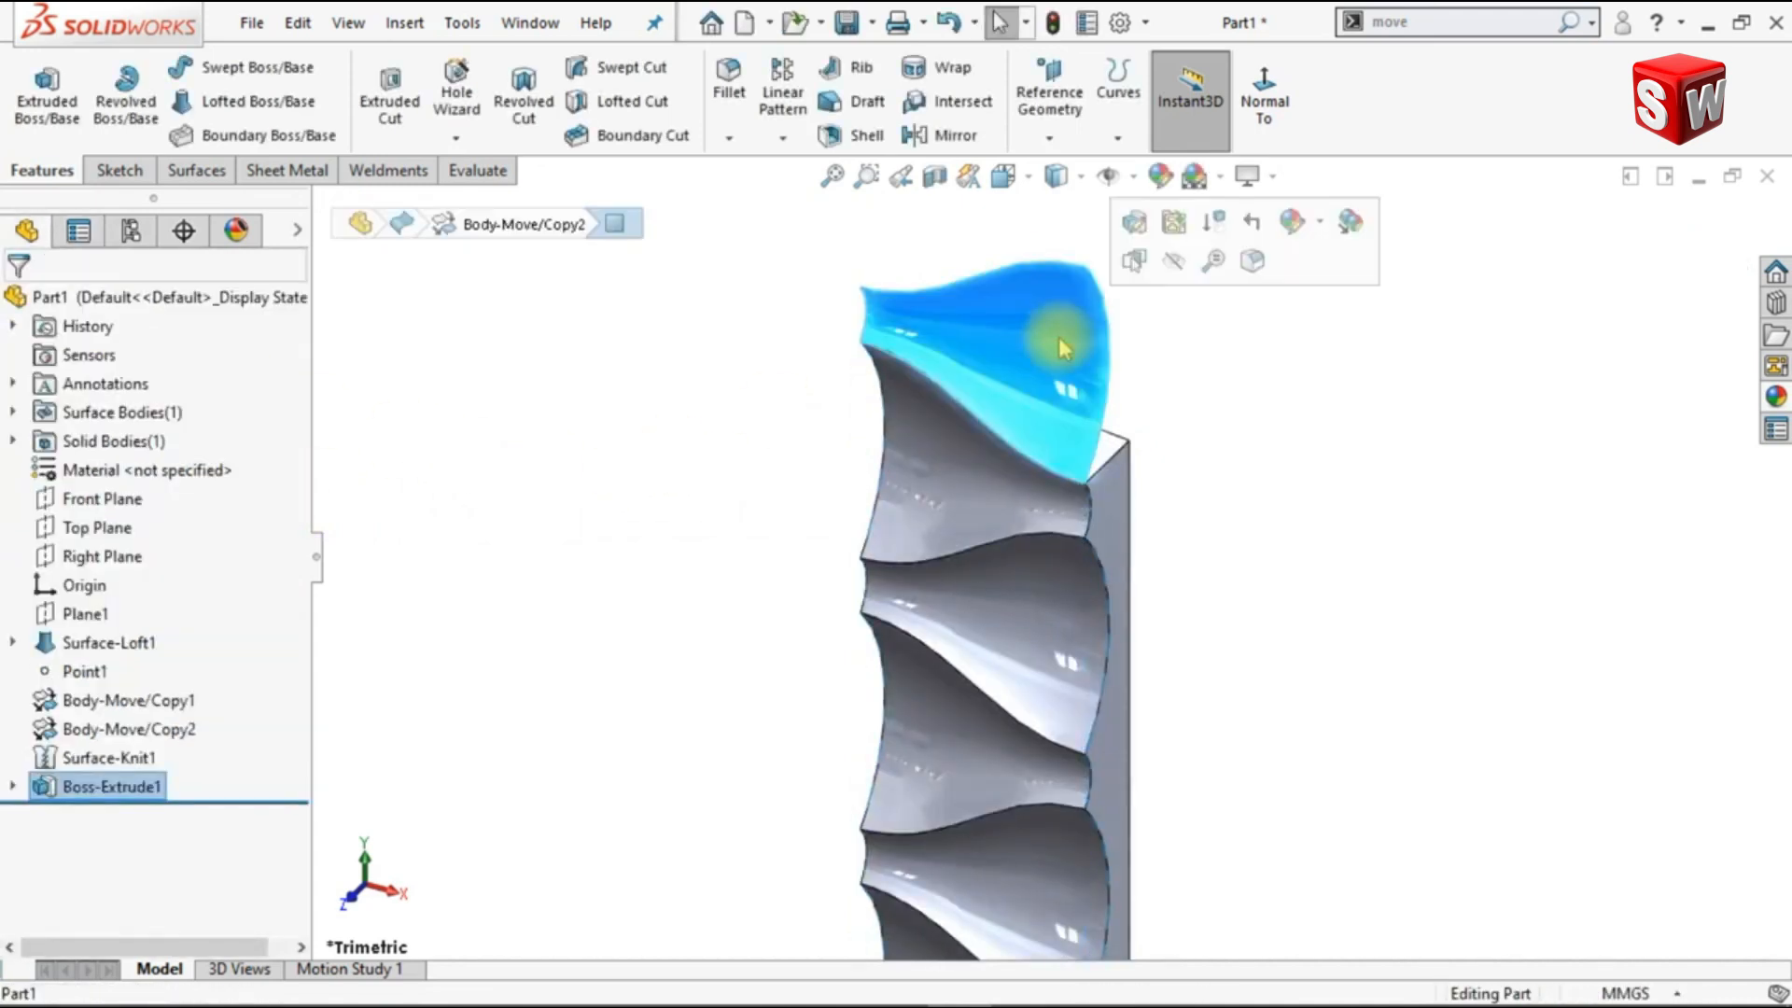
{"action": "left_click", "coordinate": [1173, 261]}
{"action": "scroll", "coordinate": [1204, 508], "scroll_direction": "up", "scroll_amount": 4}
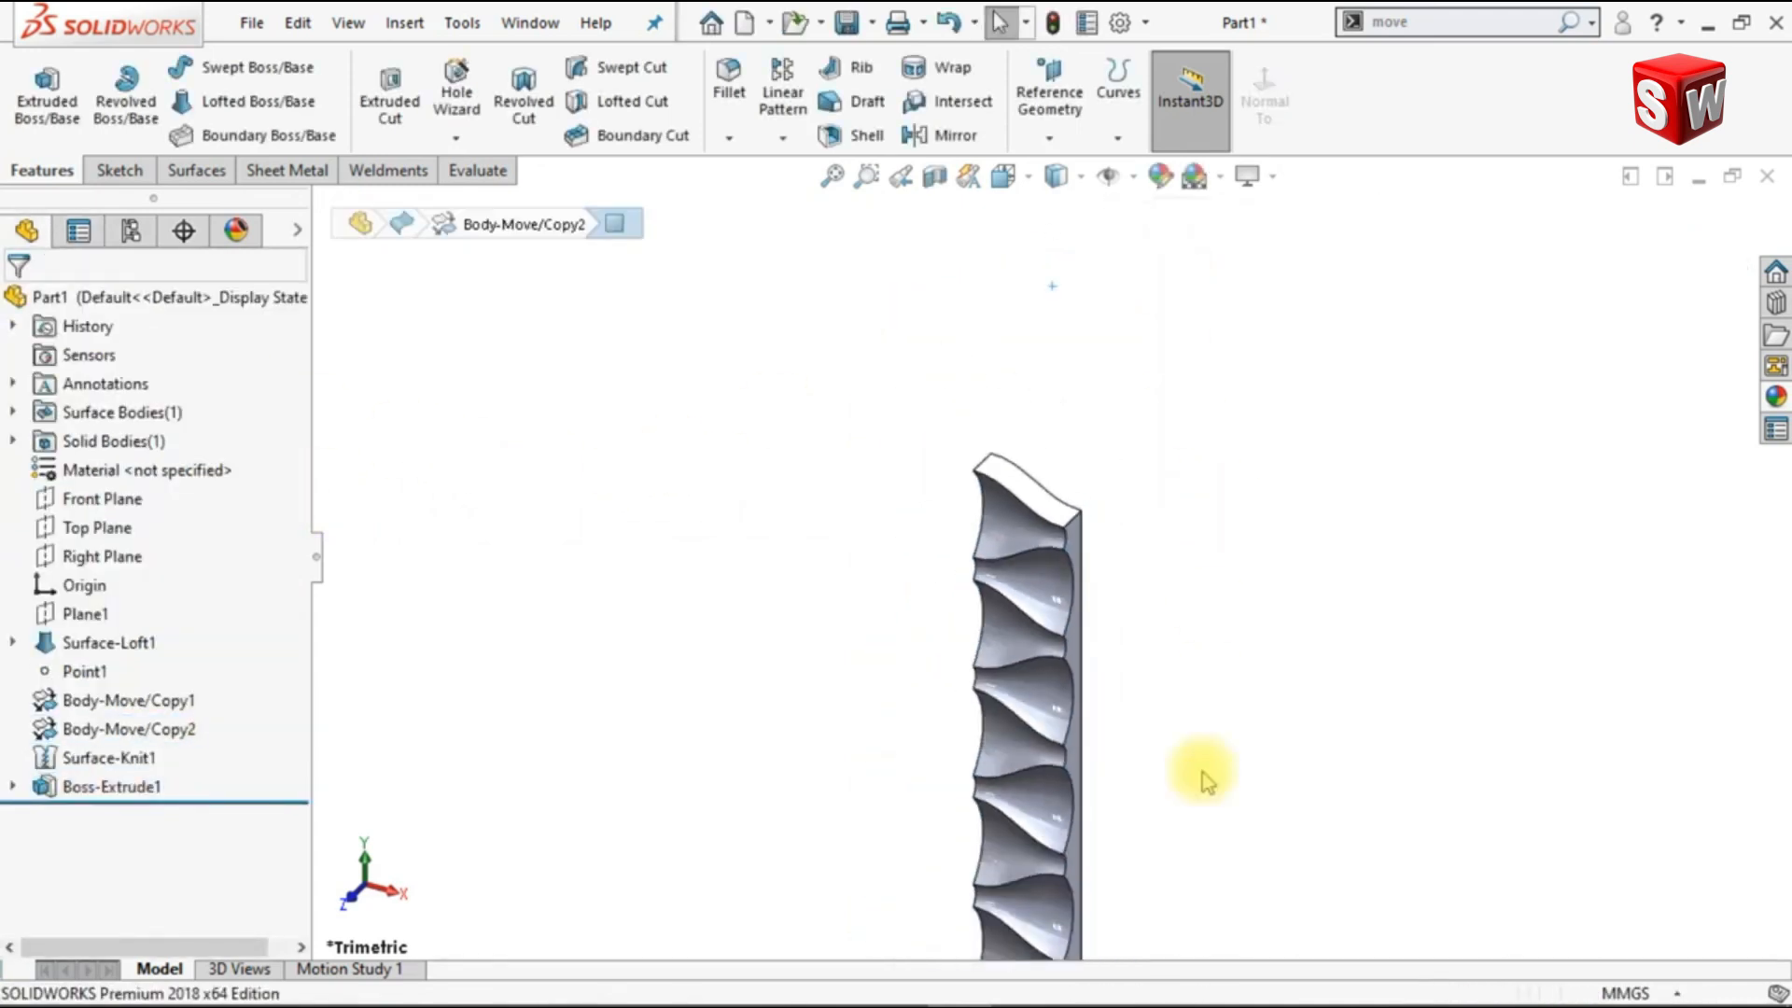
Step: Start a sketch on the solid's flat back face and convert the outline of the bottommost wavy face into sketch entities
{"action": "mouse_move", "coordinate": [1193, 803]}
{"action": "middle_mouse_down"}
{"action": "mouse_move", "coordinate": [1179, 779]}
{"action": "mouse_move", "coordinate": [1166, 804]}
{"action": "middle_mouse_up"}
{"action": "left_click", "coordinate": [1134, 789]}
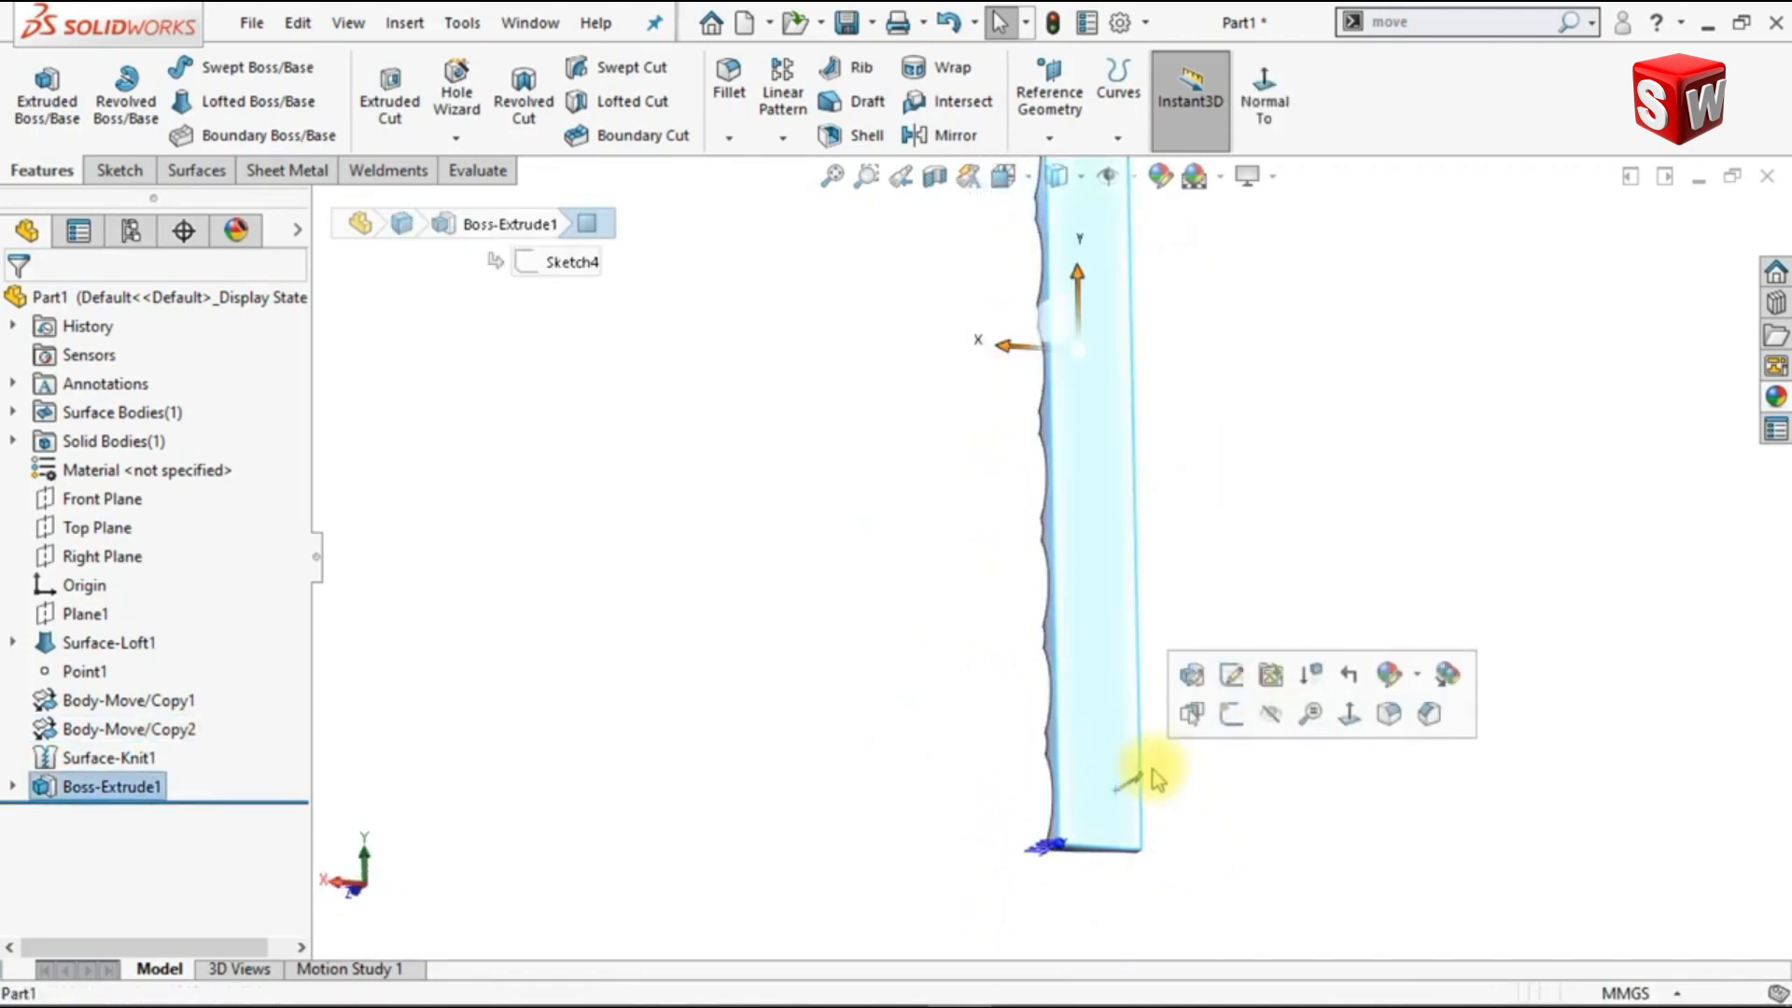
{"action": "left_click", "coordinate": [1240, 724]}
{"action": "left_click", "coordinate": [1308, 119]}
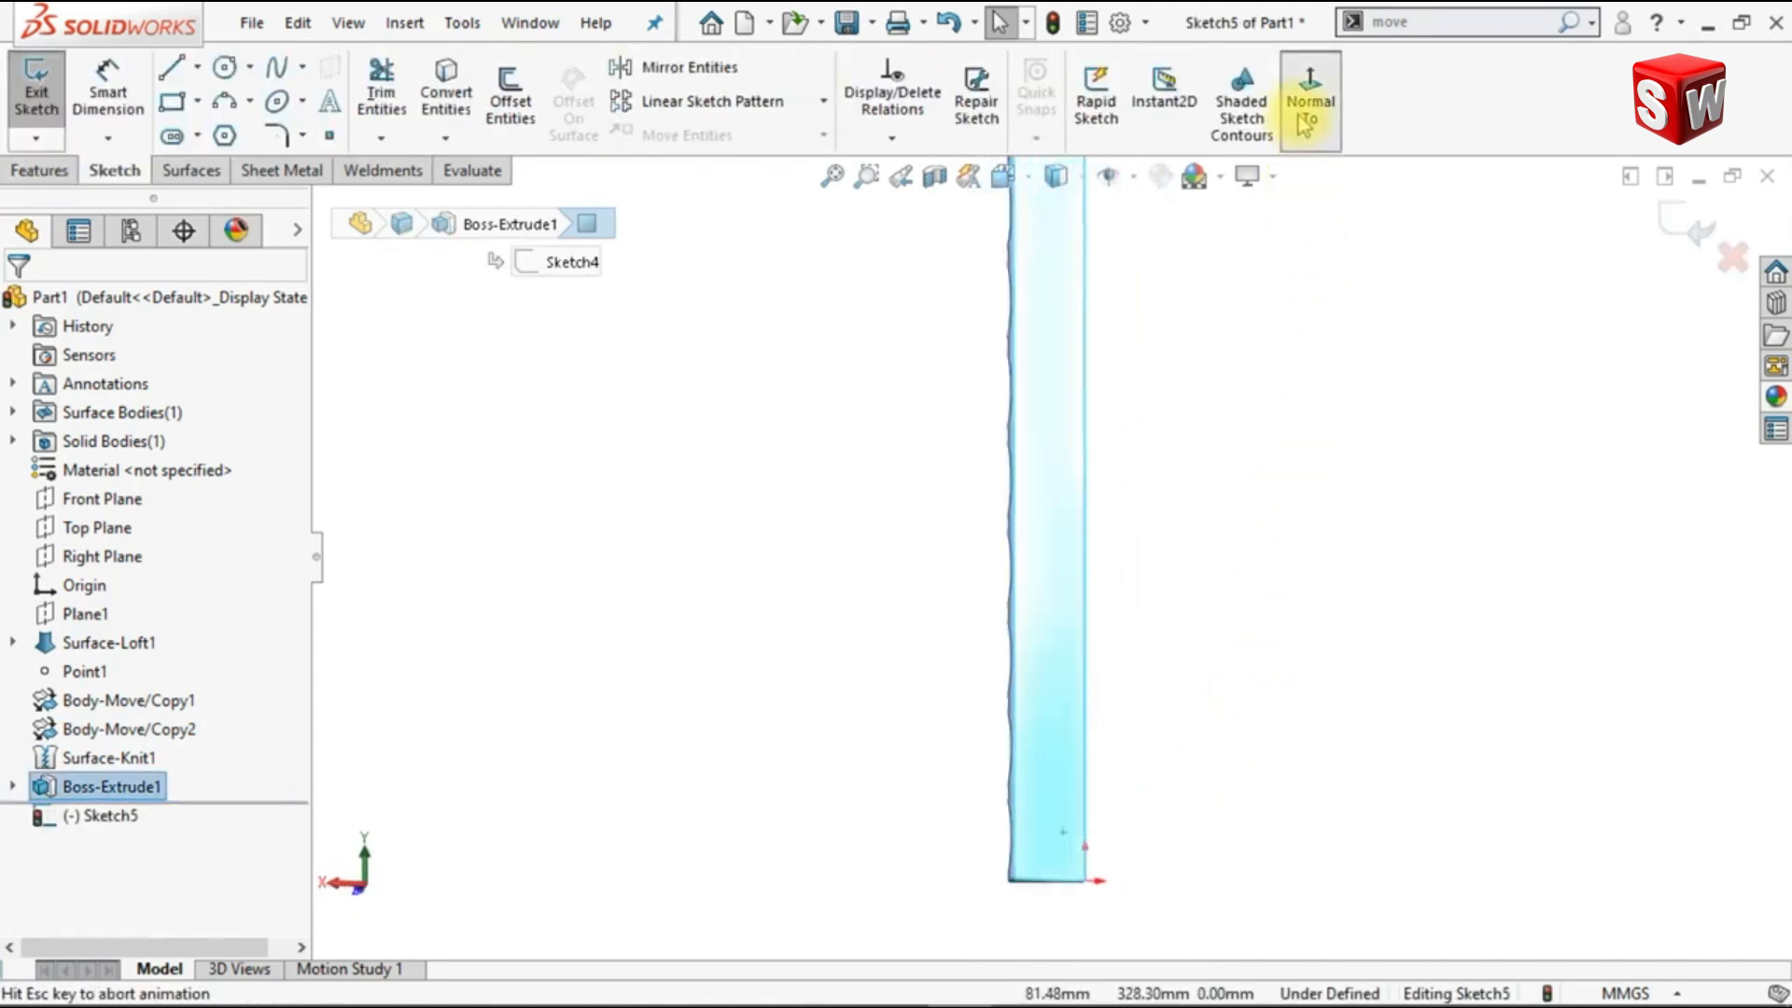
{"action": "left_click", "coordinate": [1308, 118]}
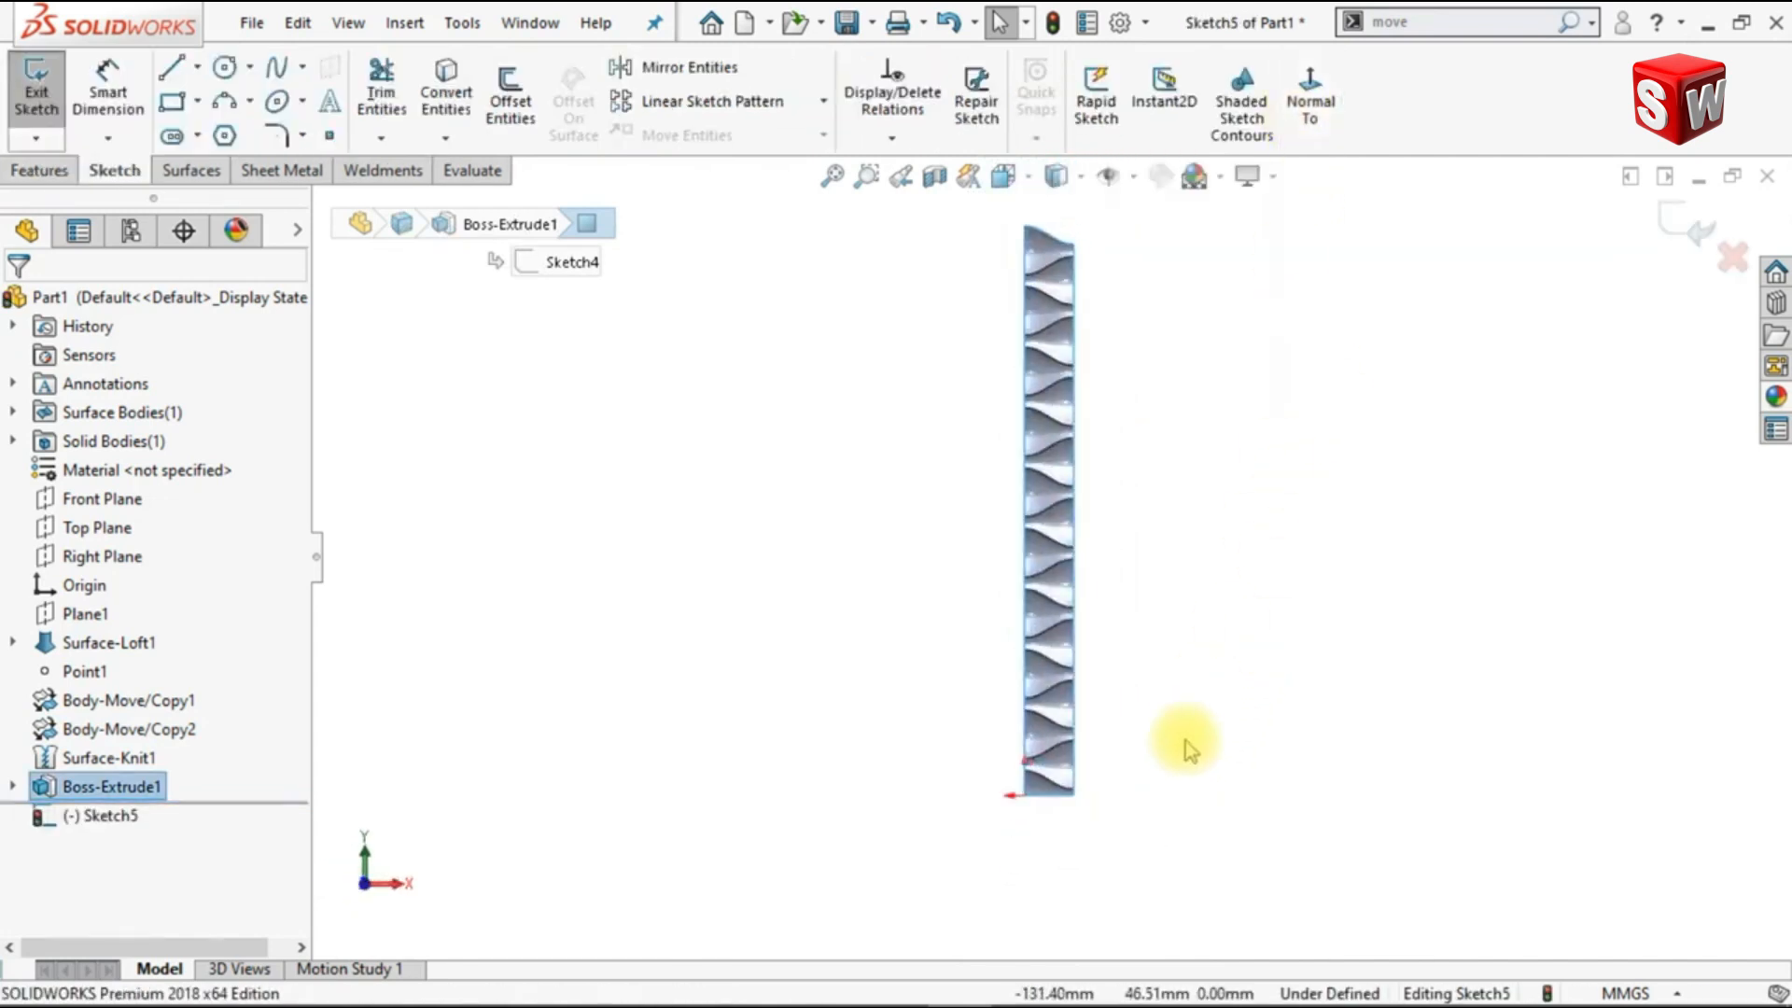
{"action": "scroll", "coordinate": [1083, 805], "scroll_direction": "down", "scroll_amount": 6}
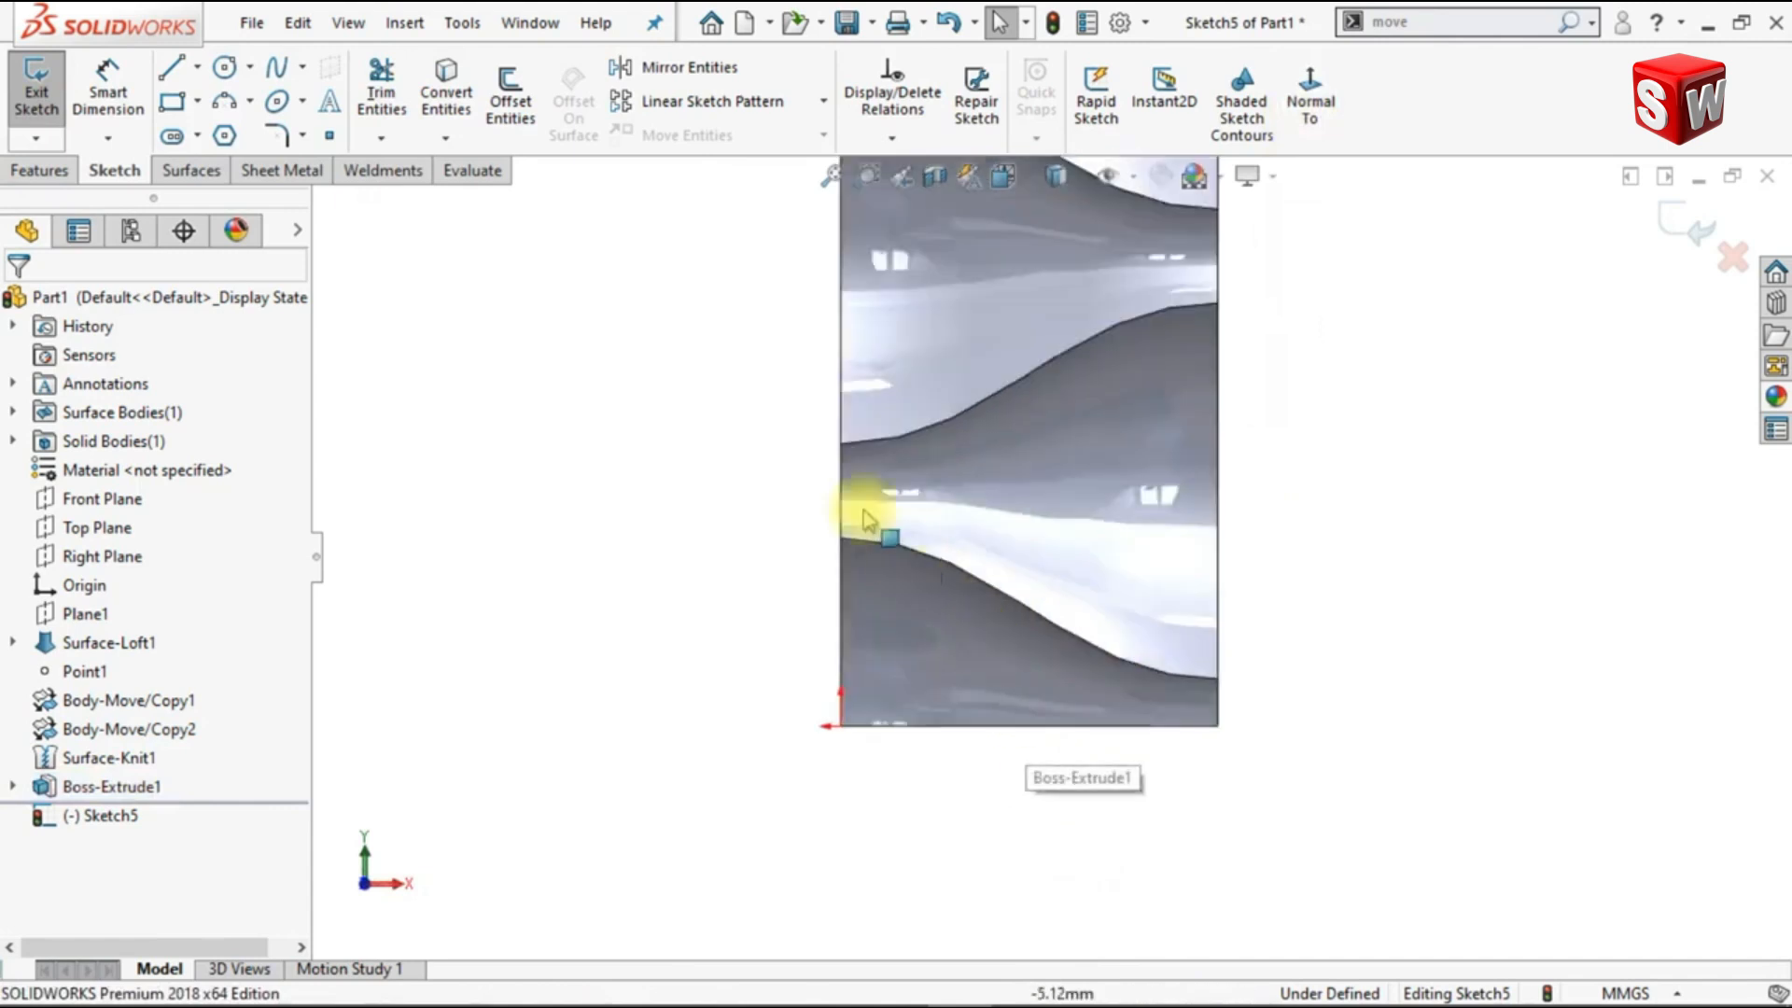
{"action": "left_click", "coordinate": [446, 96]}
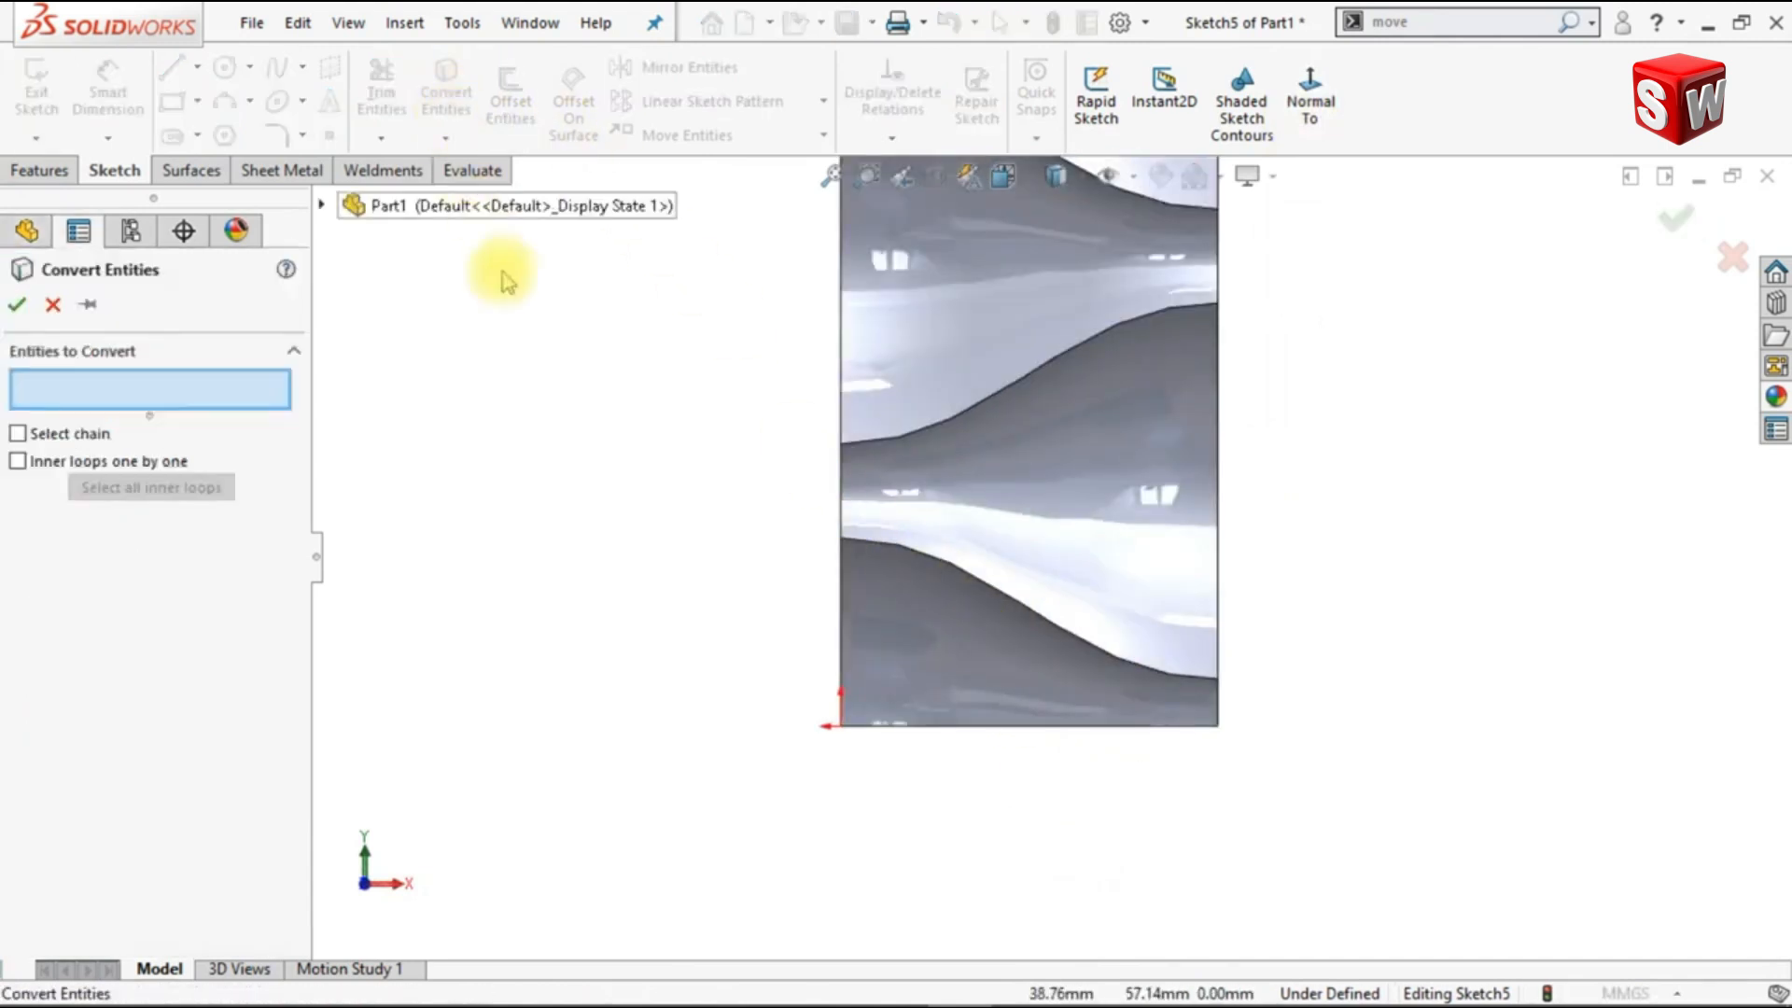
{"action": "left_click", "coordinate": [936, 683]}
{"action": "left_click", "coordinate": [17, 305]}
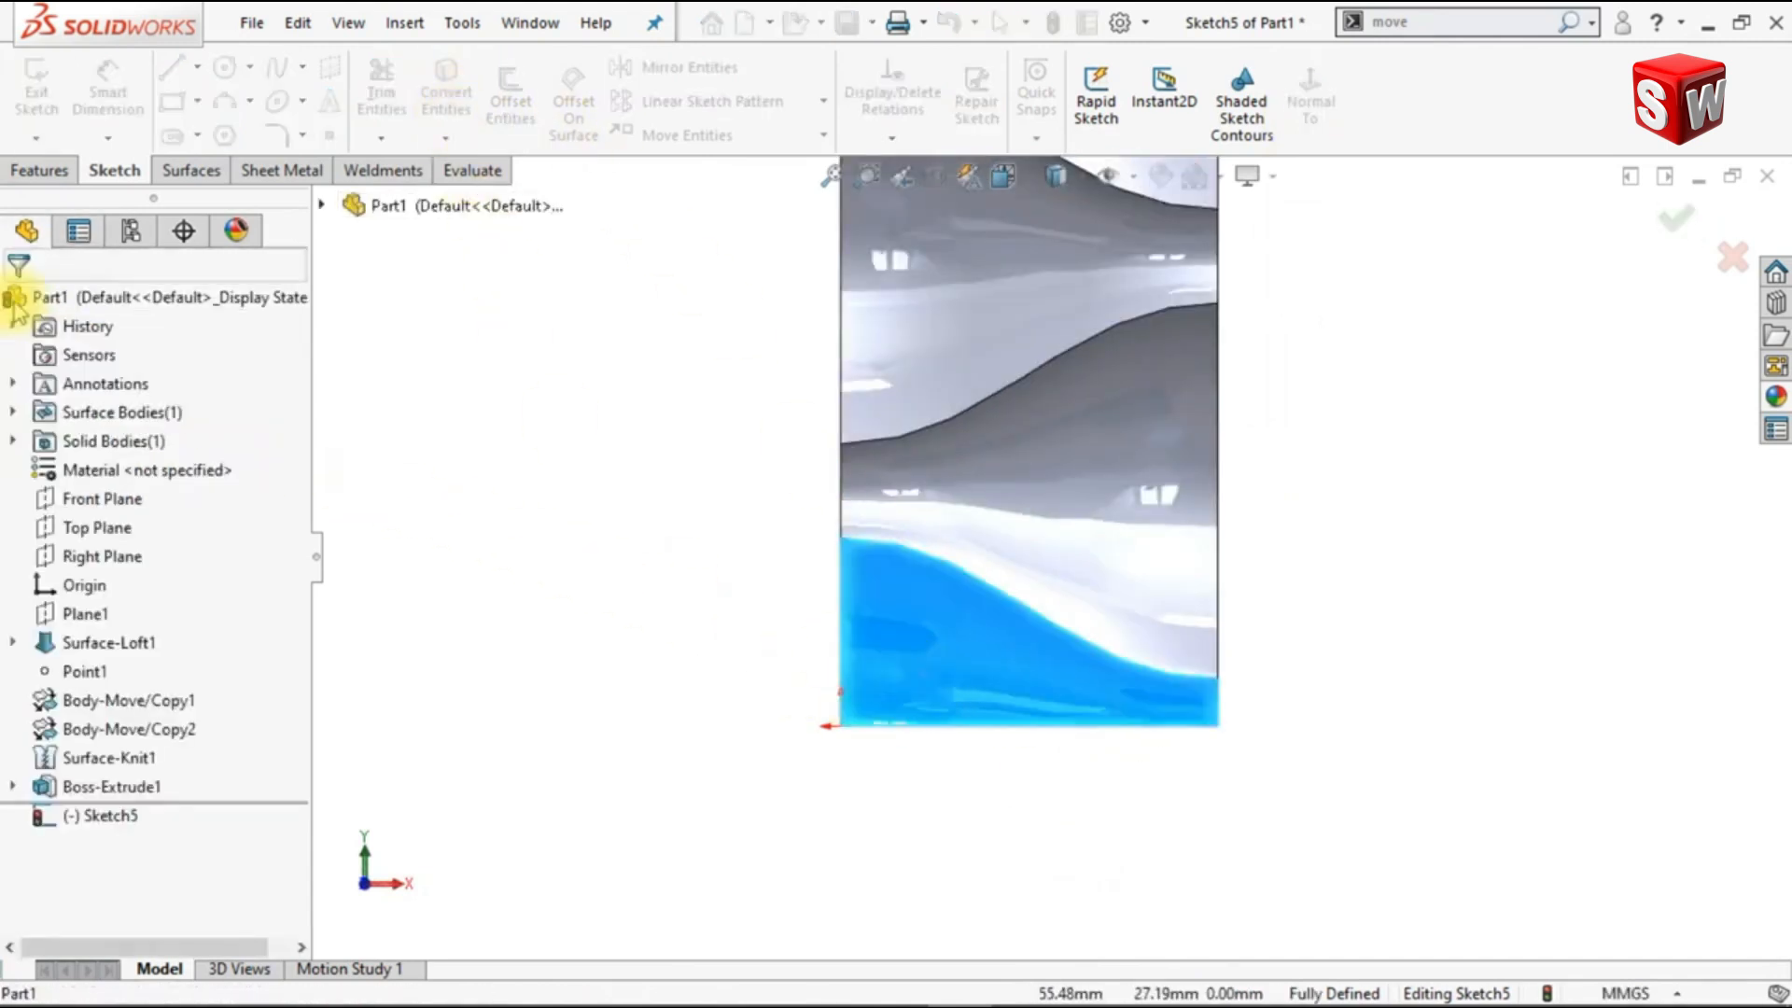
Step: Extrude the converted outline as a merged boss up to the vertex at the left end of the lowest seam
{"action": "left_click", "coordinate": [32, 170]}
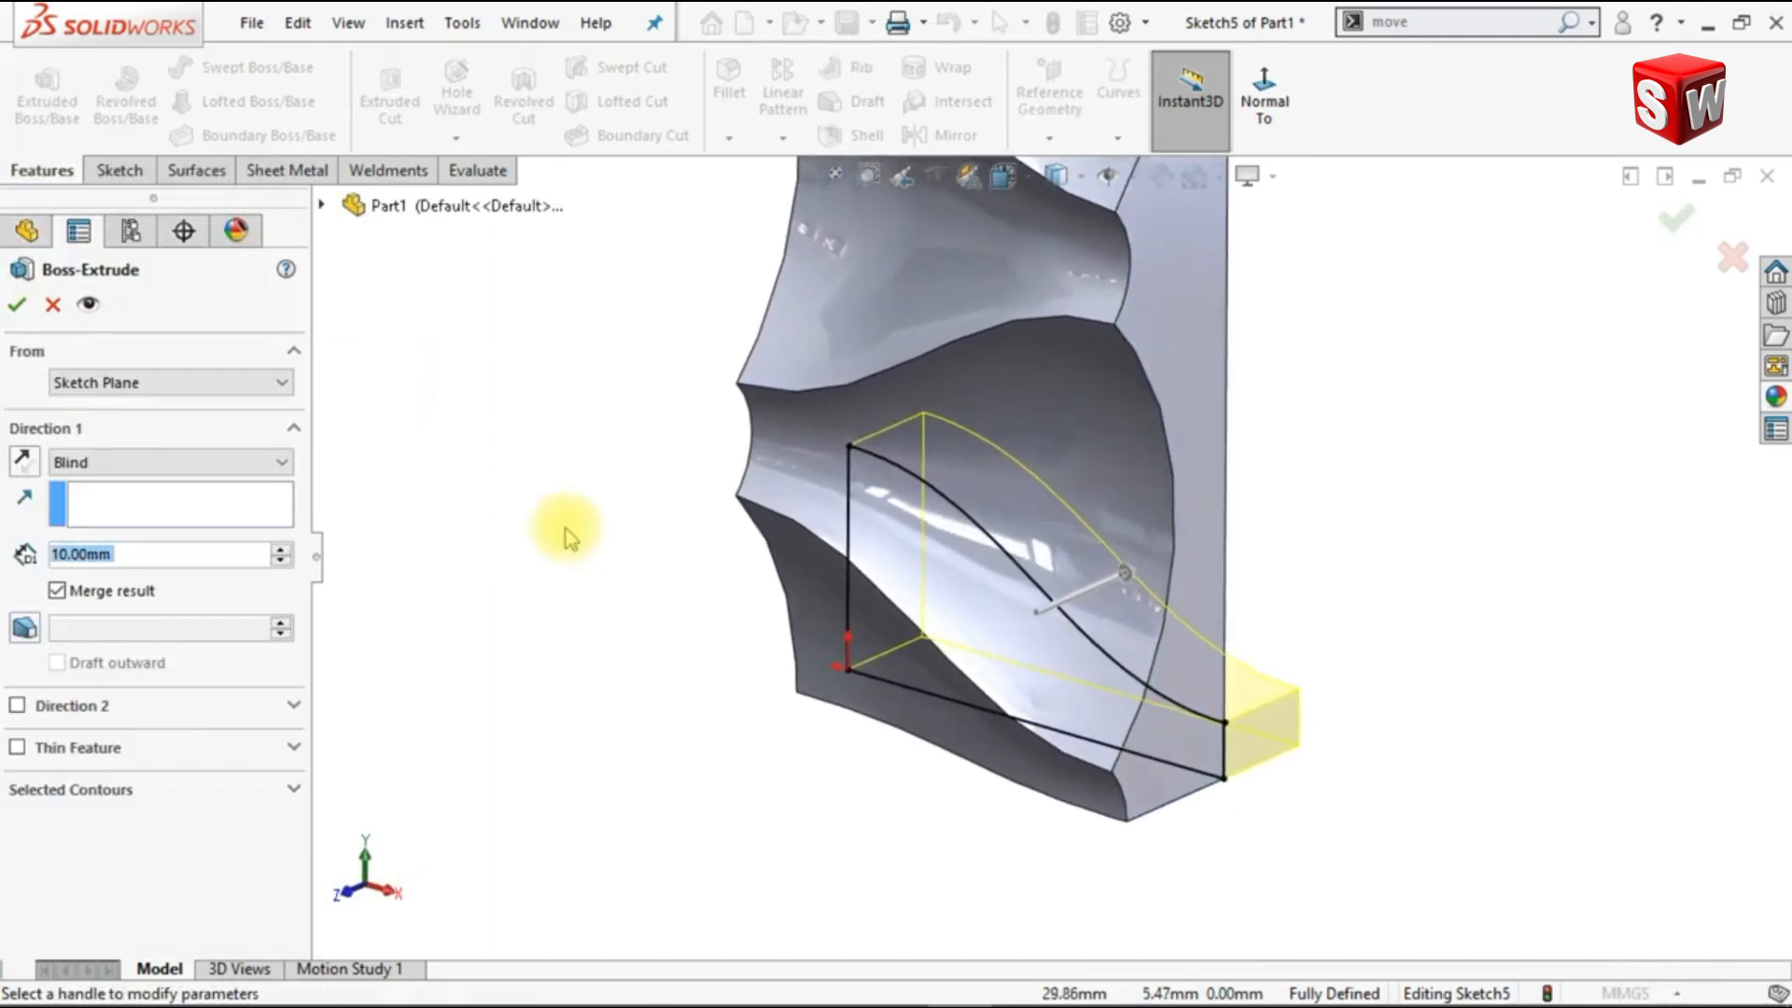
{"action": "left_click", "coordinate": [179, 463]}
{"action": "left_click", "coordinate": [117, 520]}
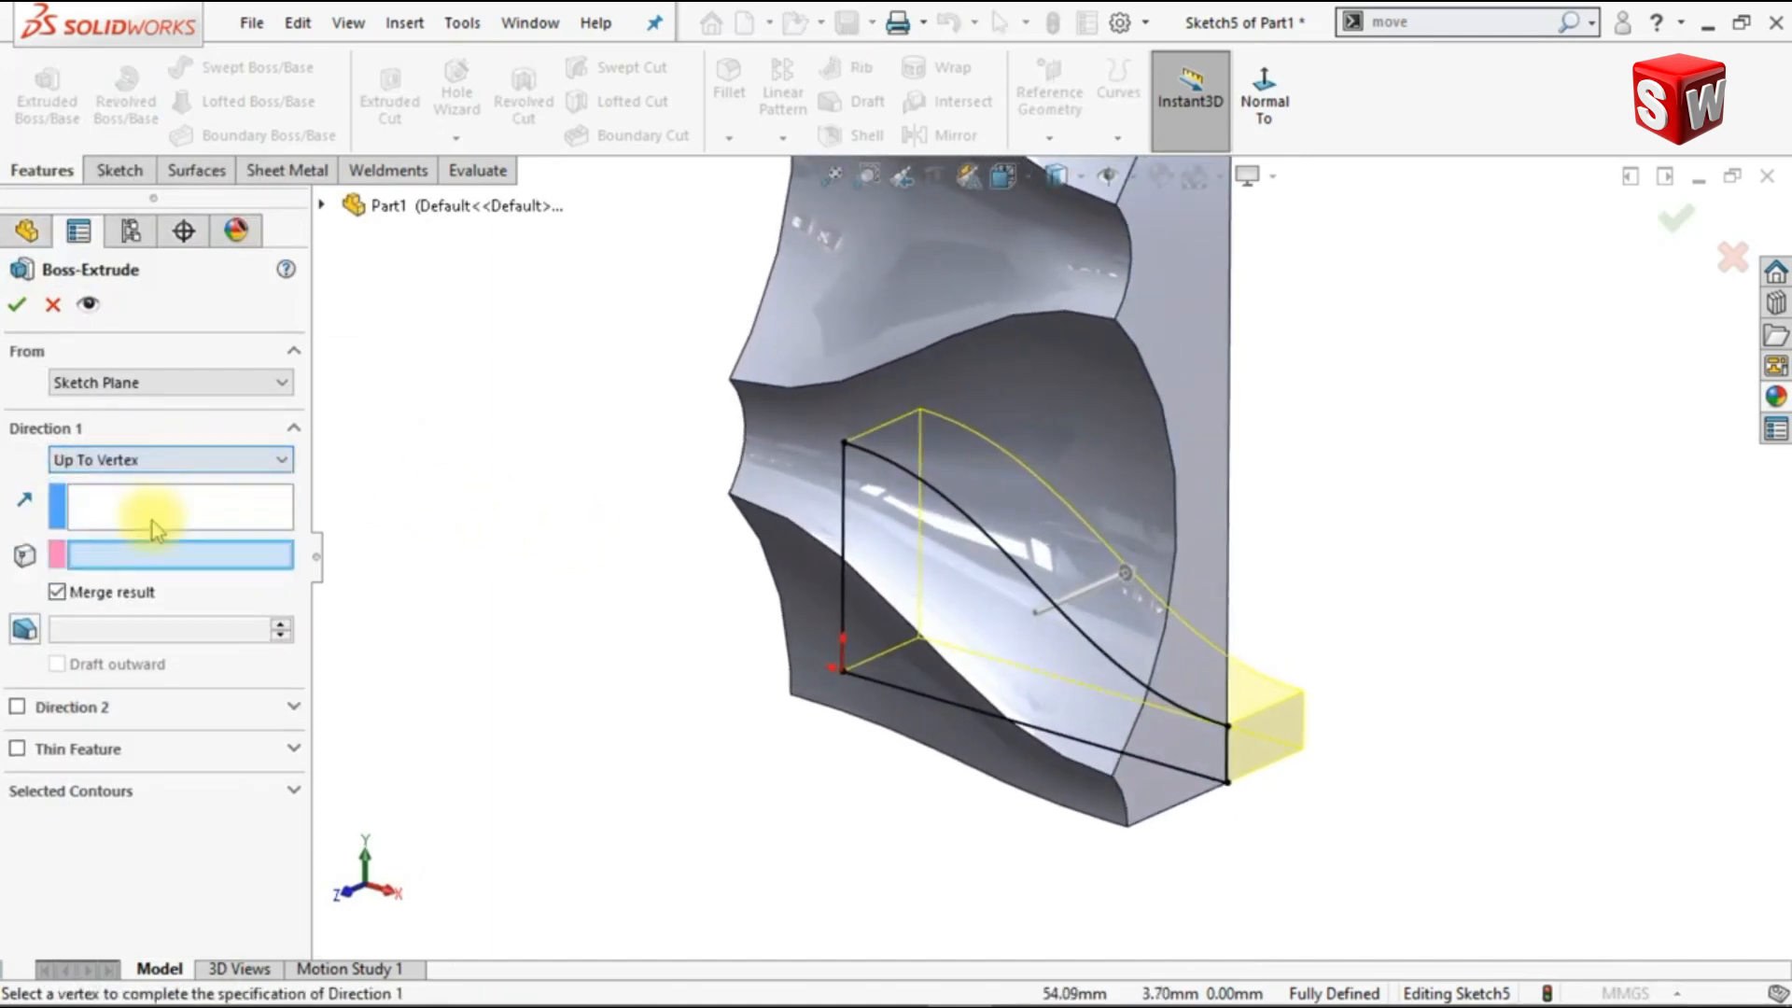
{"action": "left_click", "coordinate": [729, 494]}
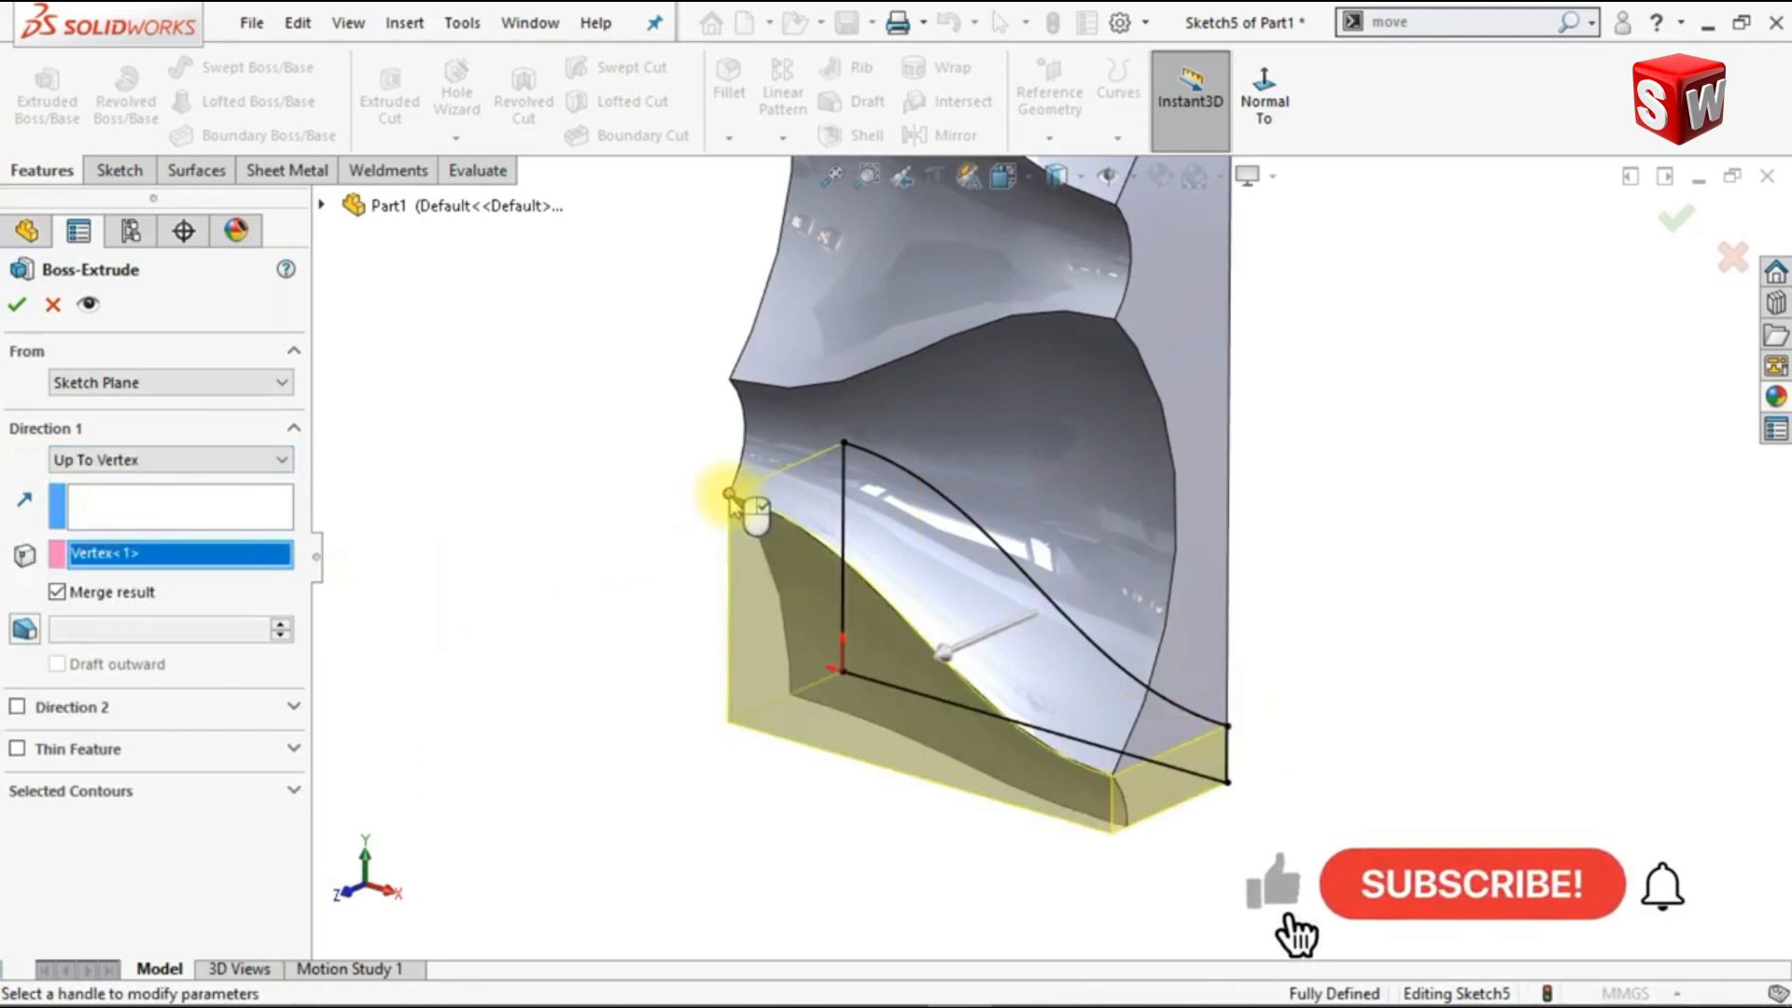
{"action": "left_click", "coordinate": [18, 306]}
{"action": "key", "text": "f"}
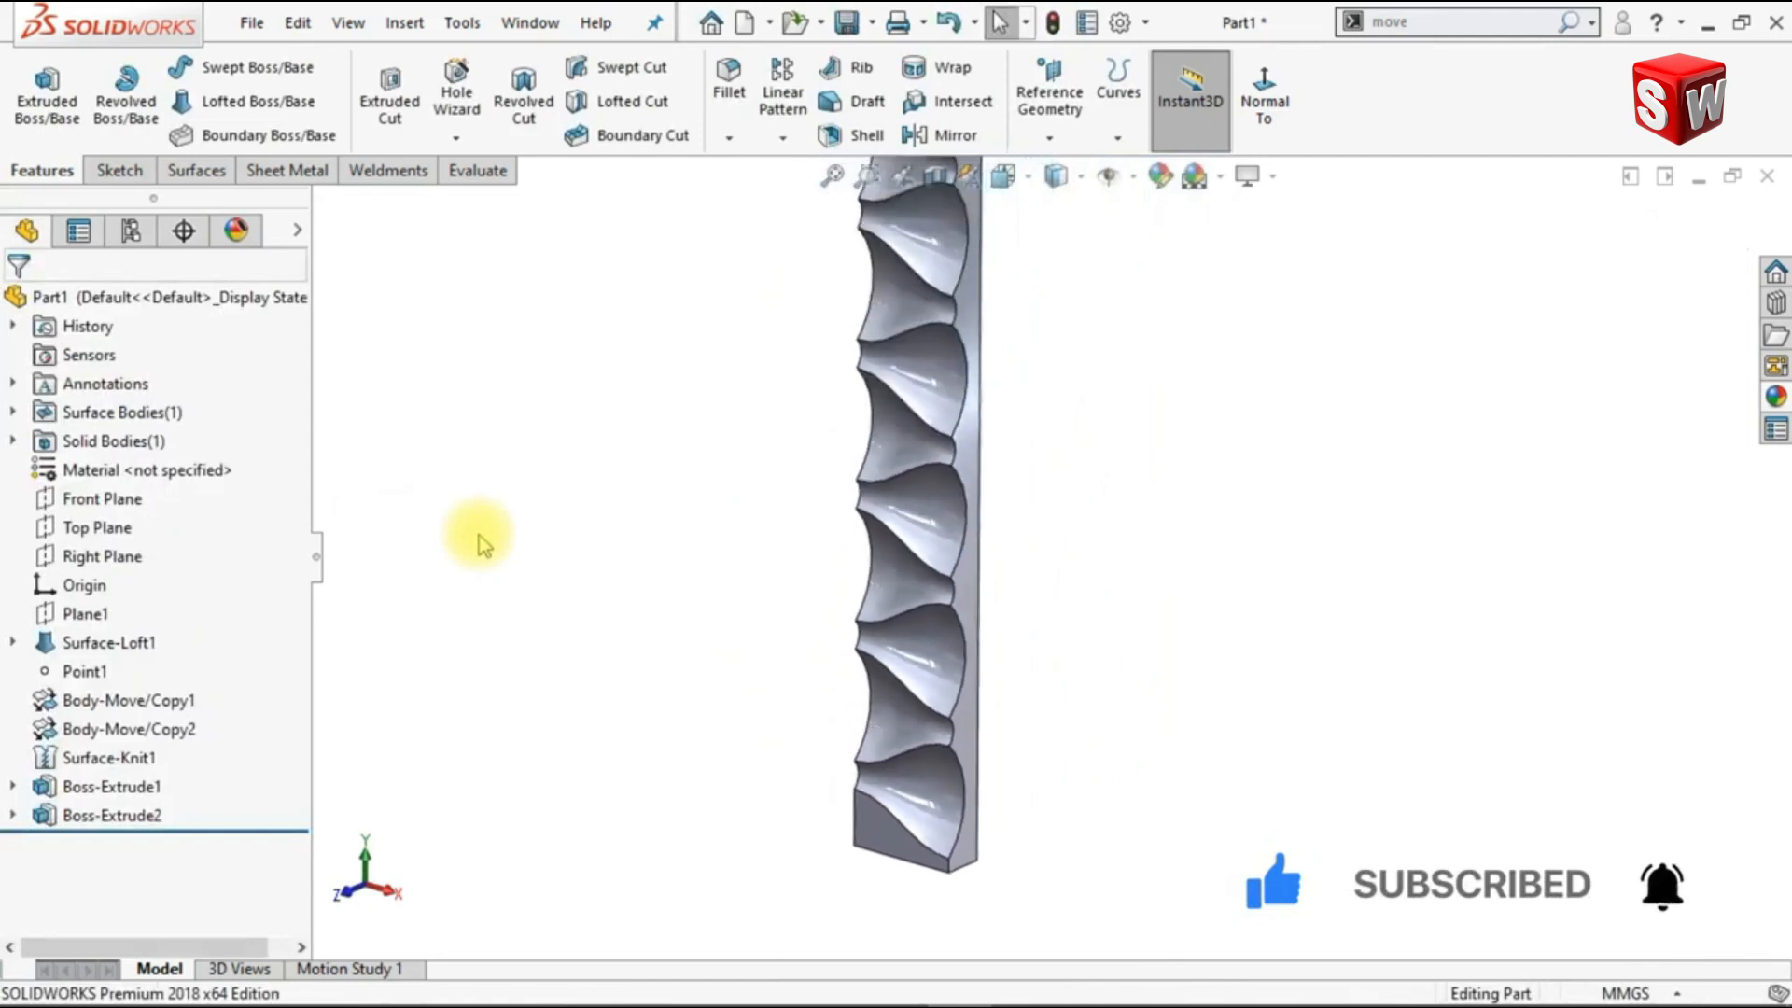
Step: Start a Flex bend of the extruded solid and set the triad rotation angles to X 270°, Y 0° and Z 180°
{"action": "left_click", "coordinate": [1439, 27]}
{"action": "type", "text": "fl"}
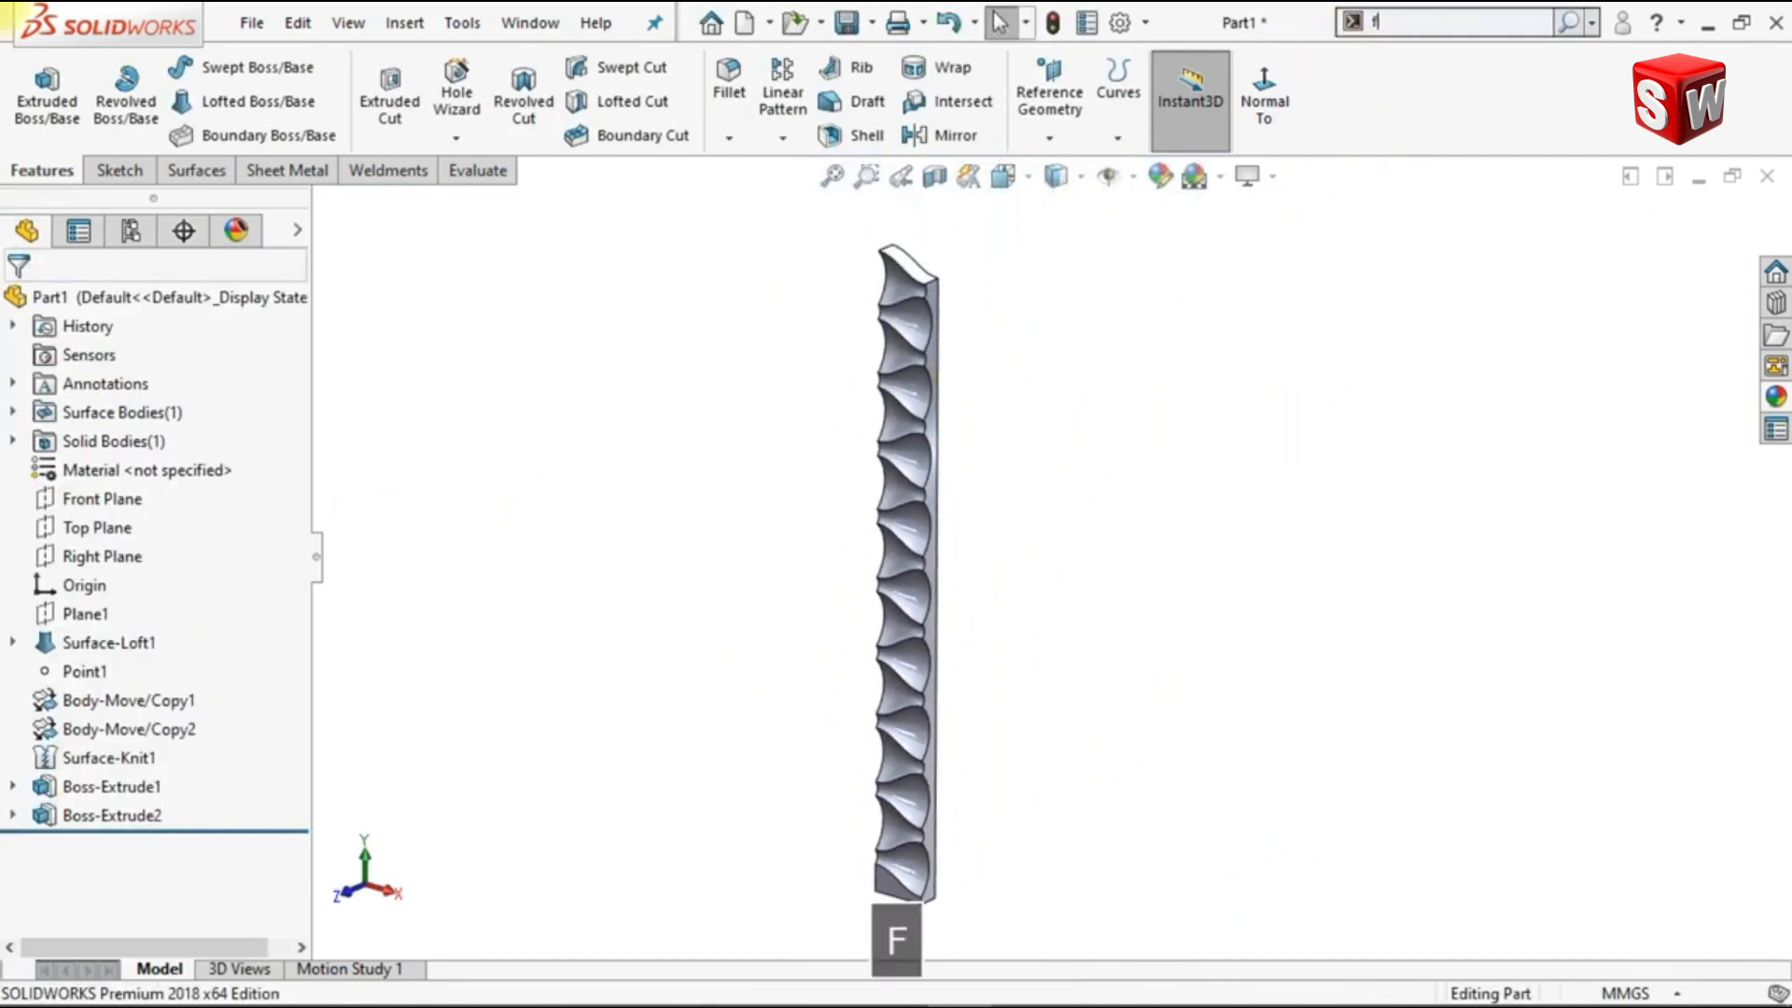
{"action": "type", "text": "ex"}
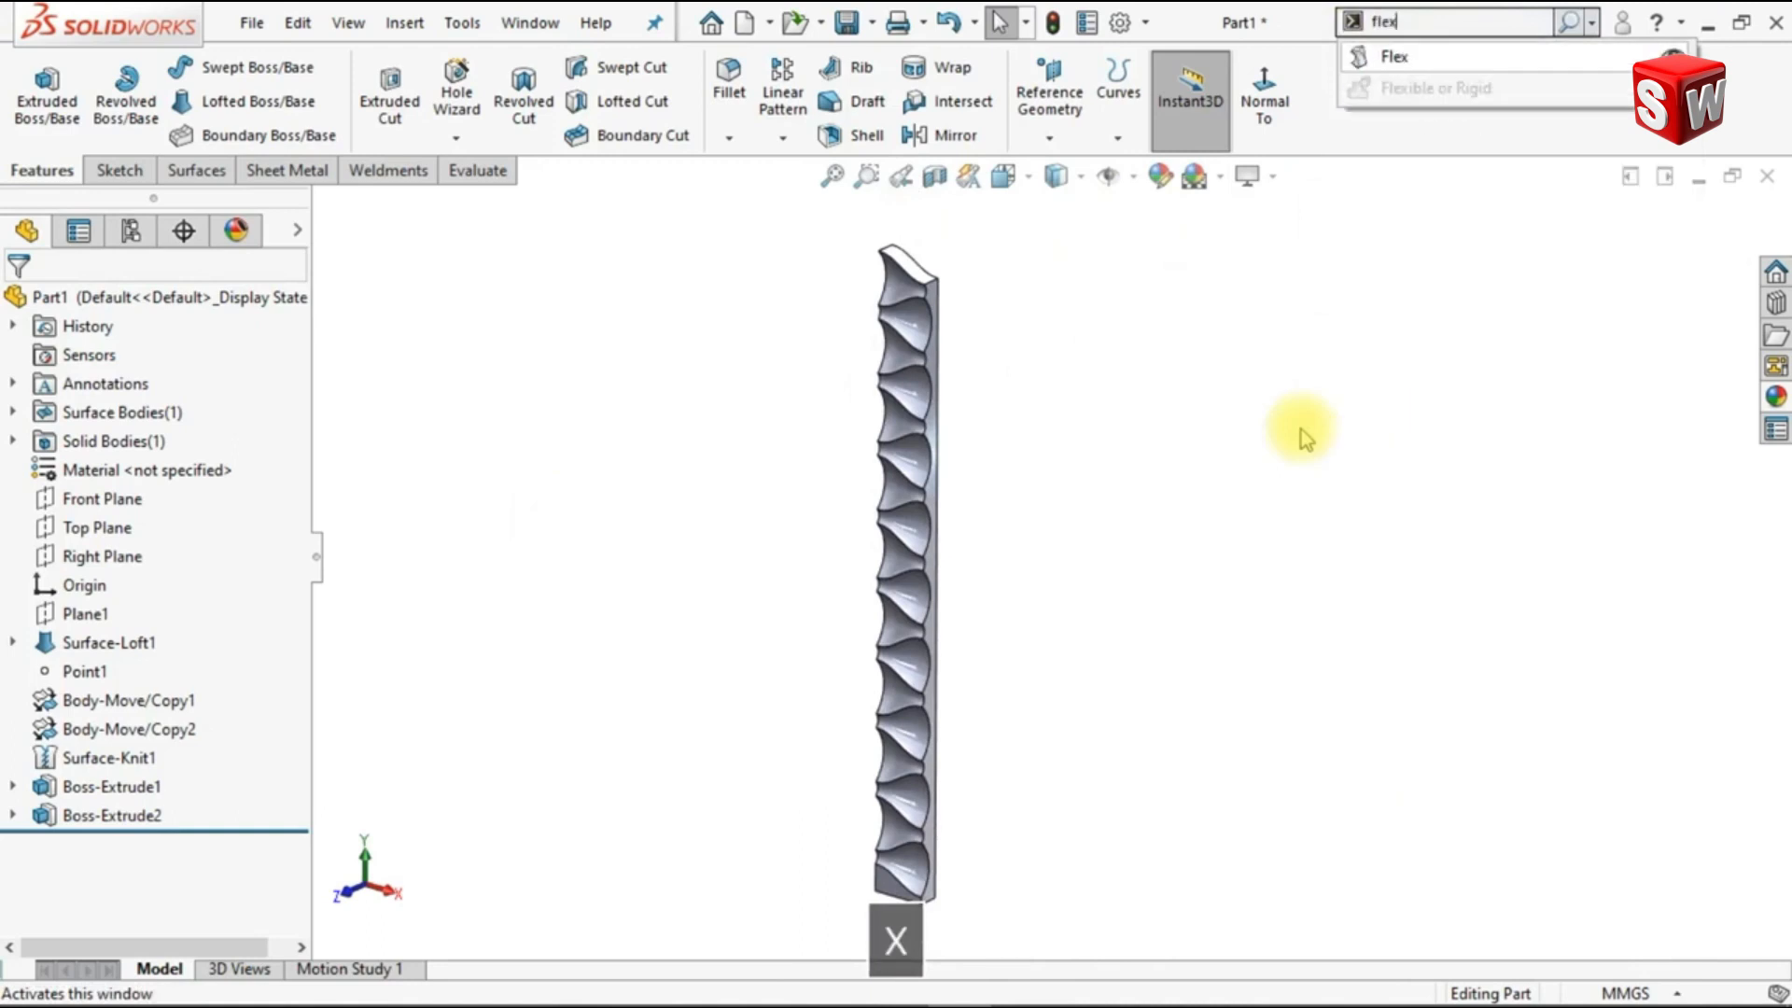
{"action": "left_click", "coordinate": [1394, 57]}
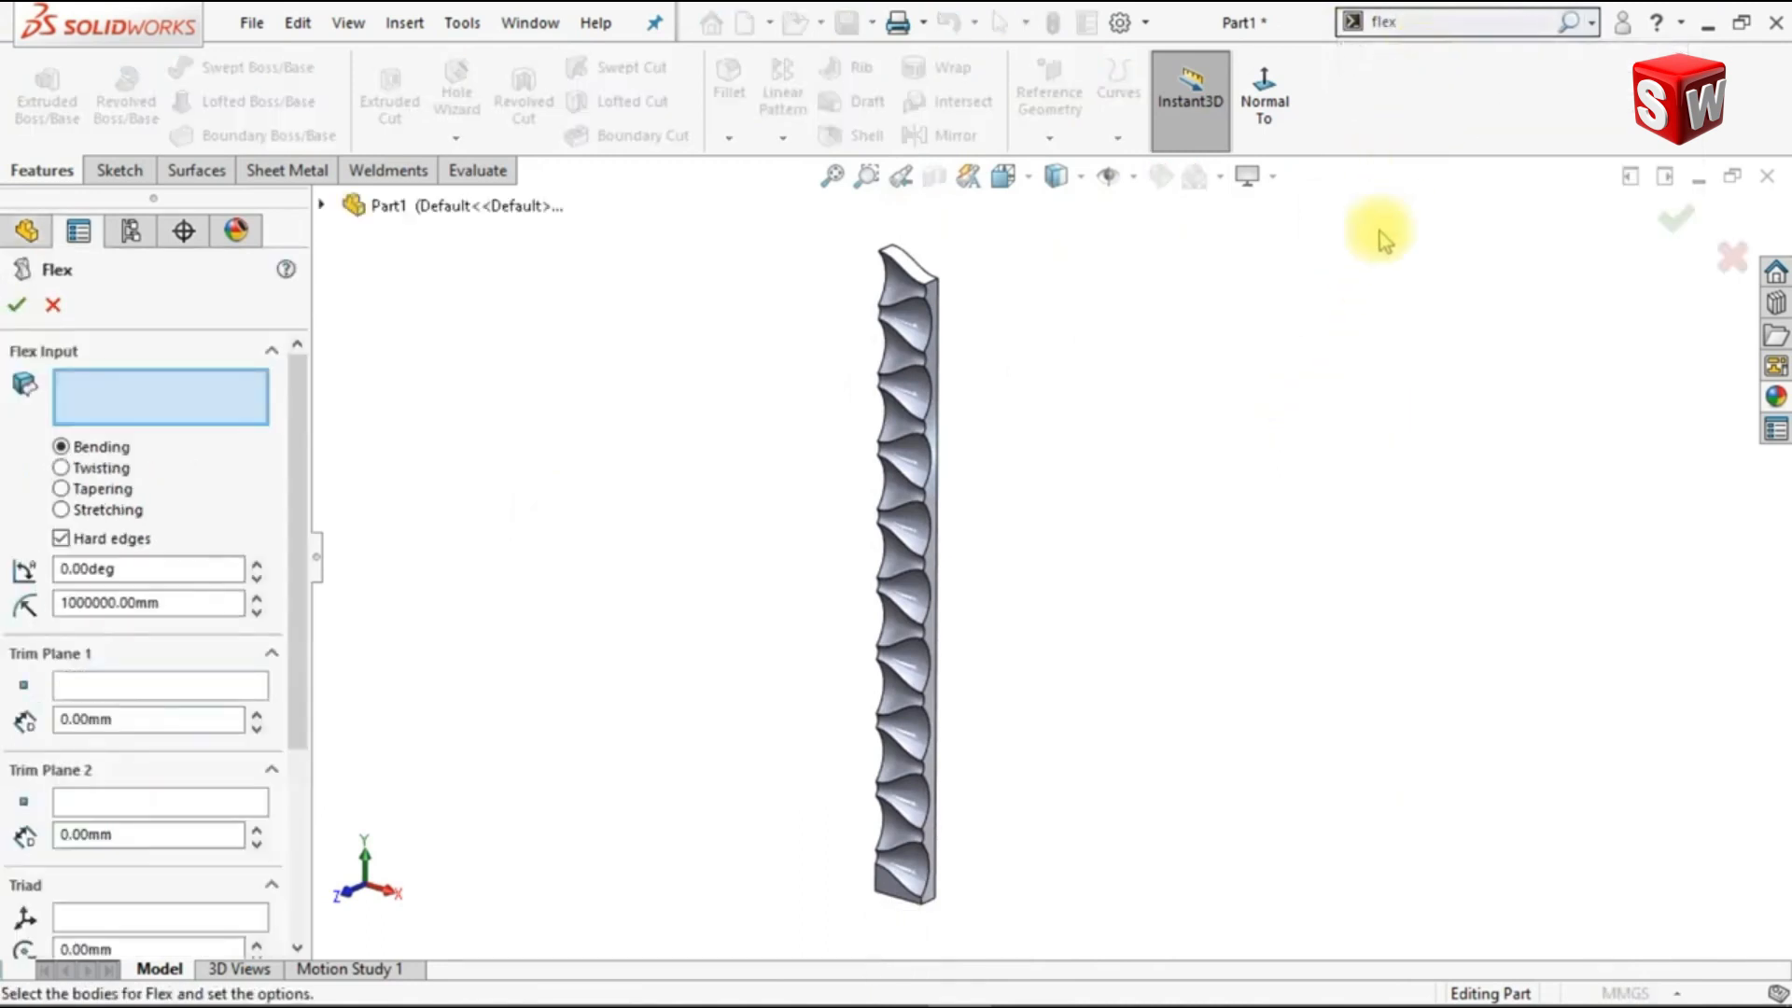
{"action": "left_click", "coordinate": [922, 353]}
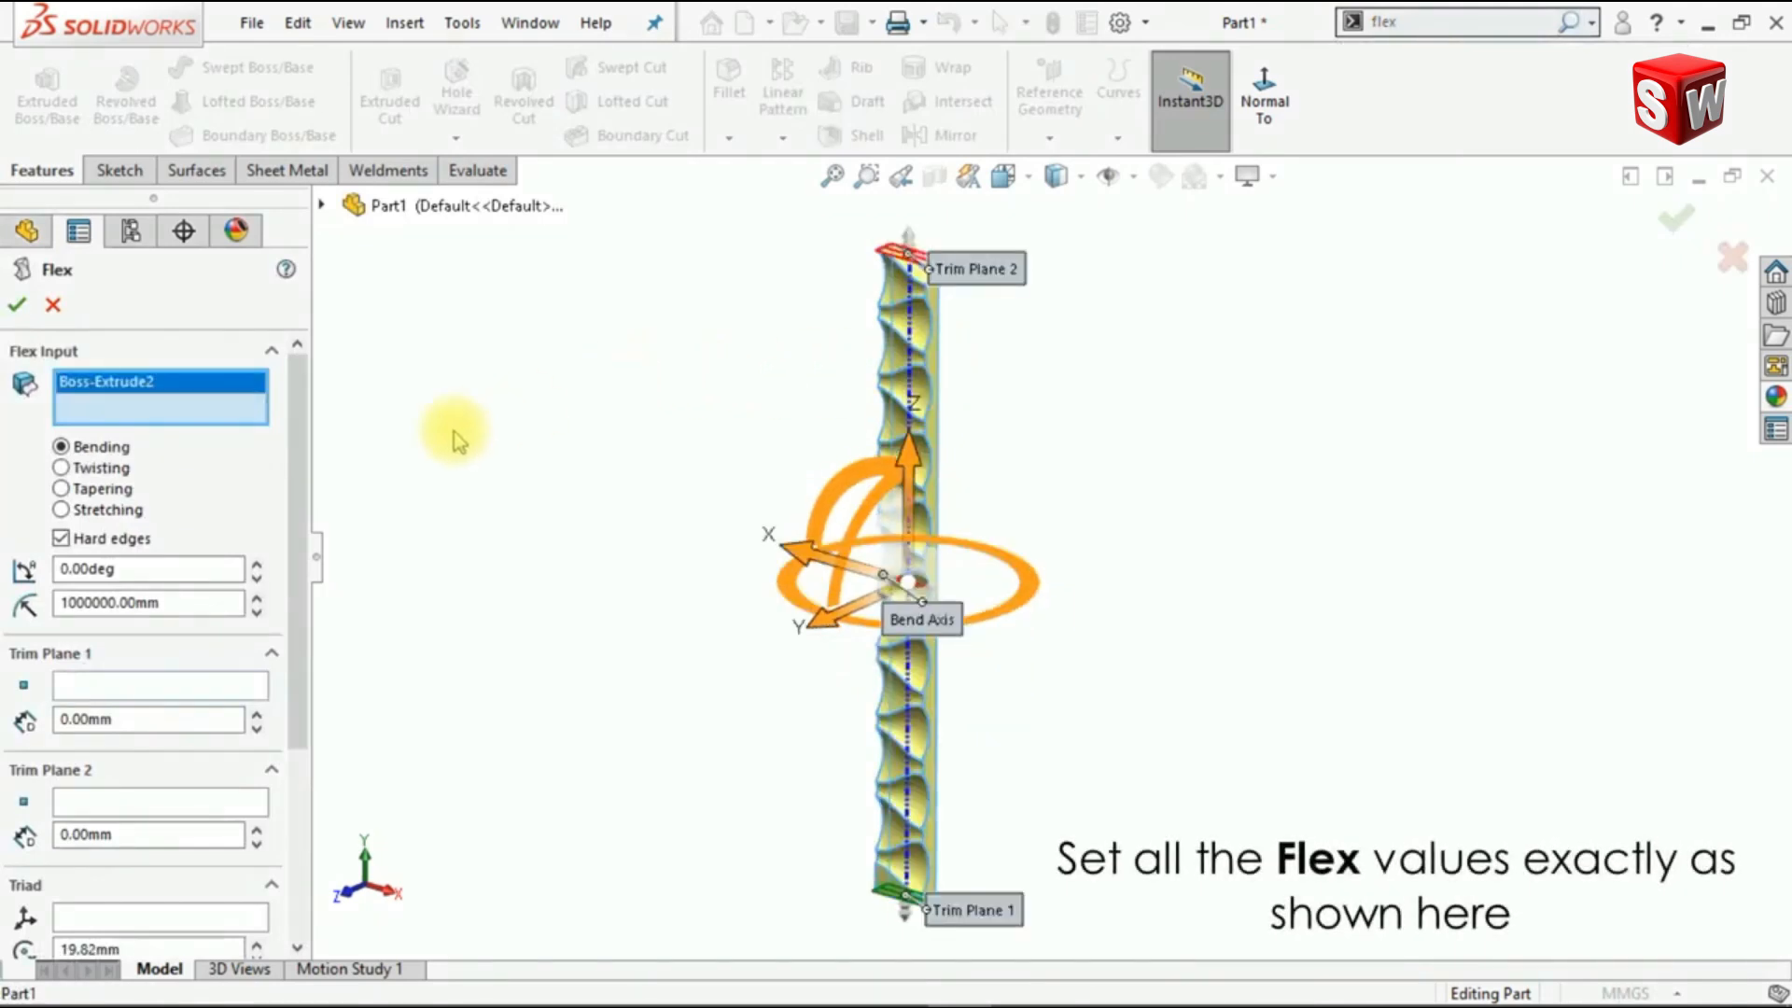
{"action": "left_click_drag", "start_coordinate": [298, 480], "coordinate": [313, 644]}
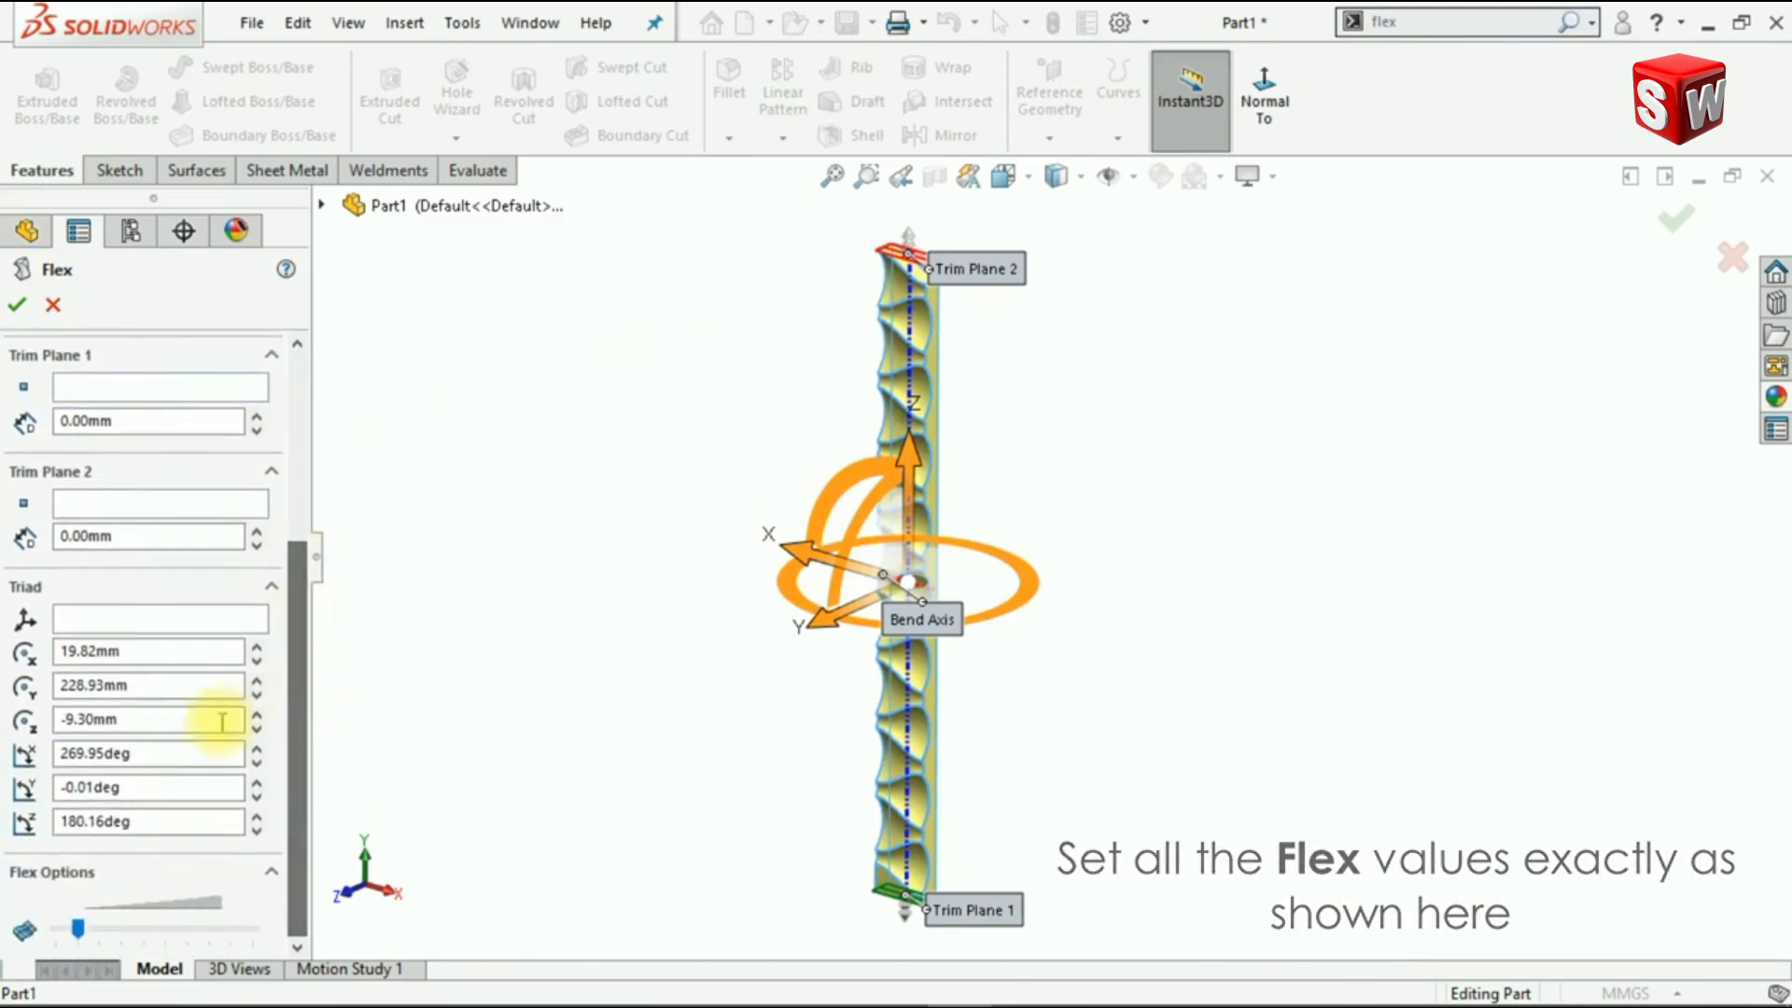
{"action": "left_click", "coordinate": [187, 752]}
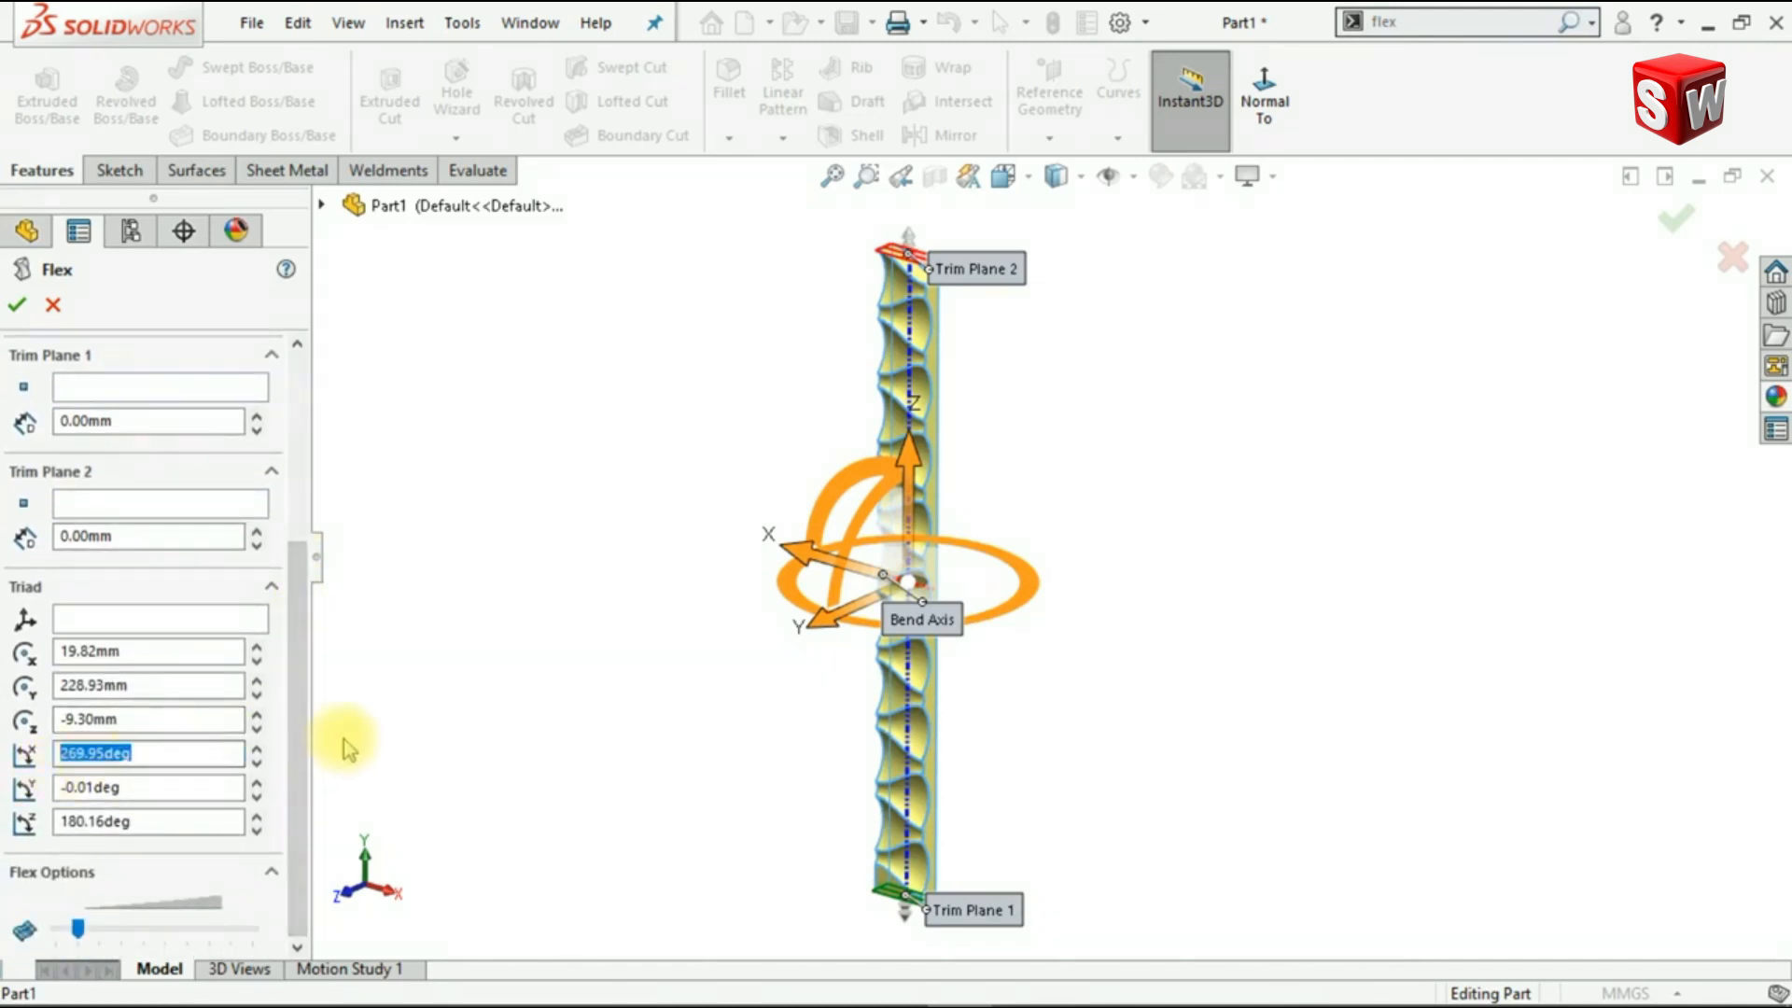
{"action": "type", "text": "270"}
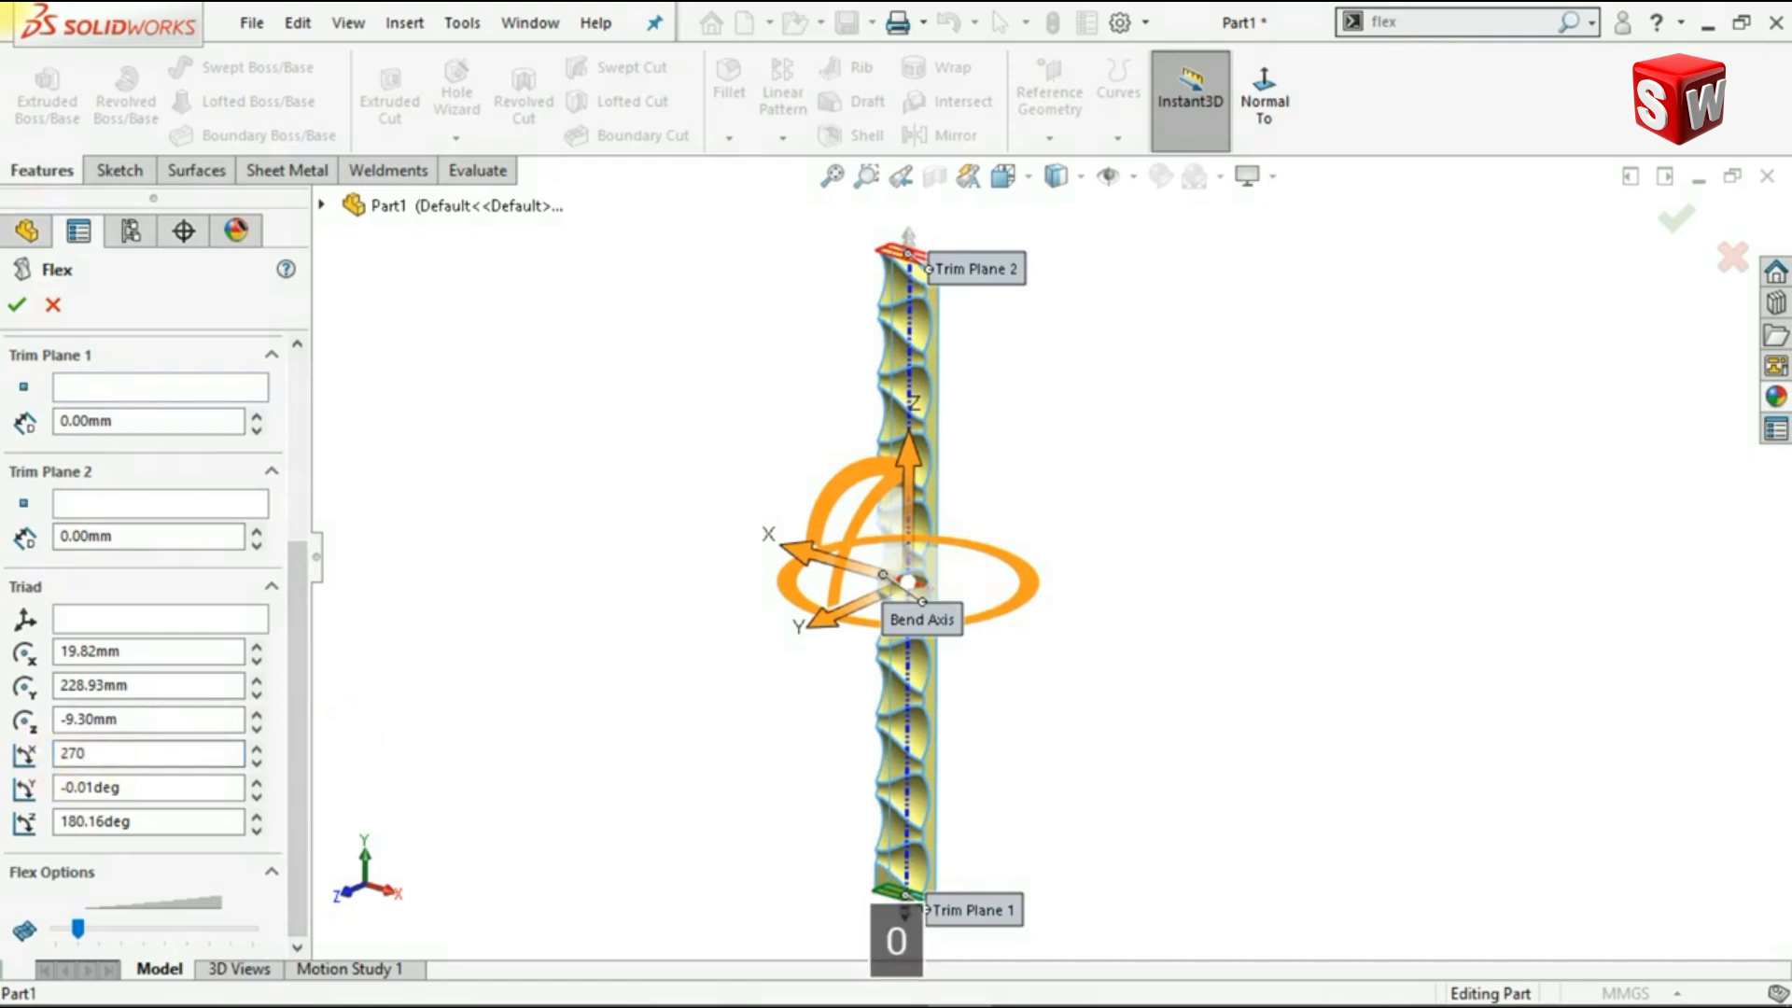
{"action": "key", "text": "Tab"}
{"action": "key", "text": "Tab"}
{"action": "type", "text": "18"}
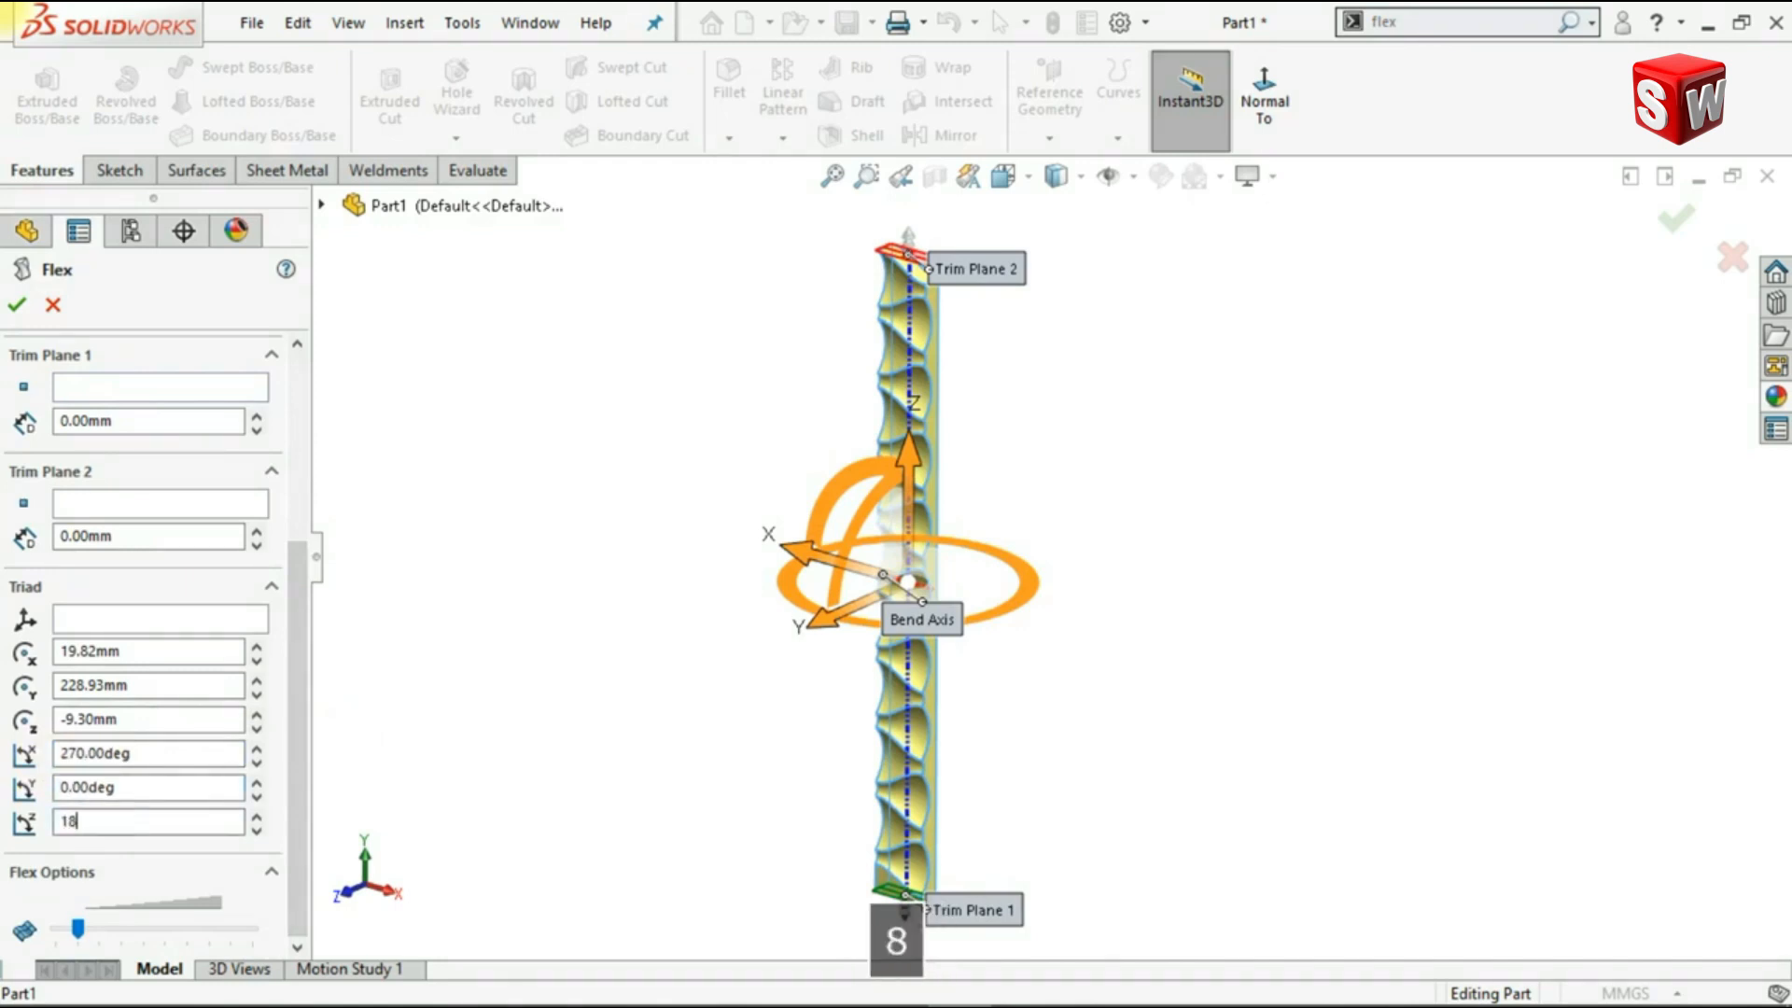
{"action": "type", "text": "0"}
{"action": "key", "text": "Return"}
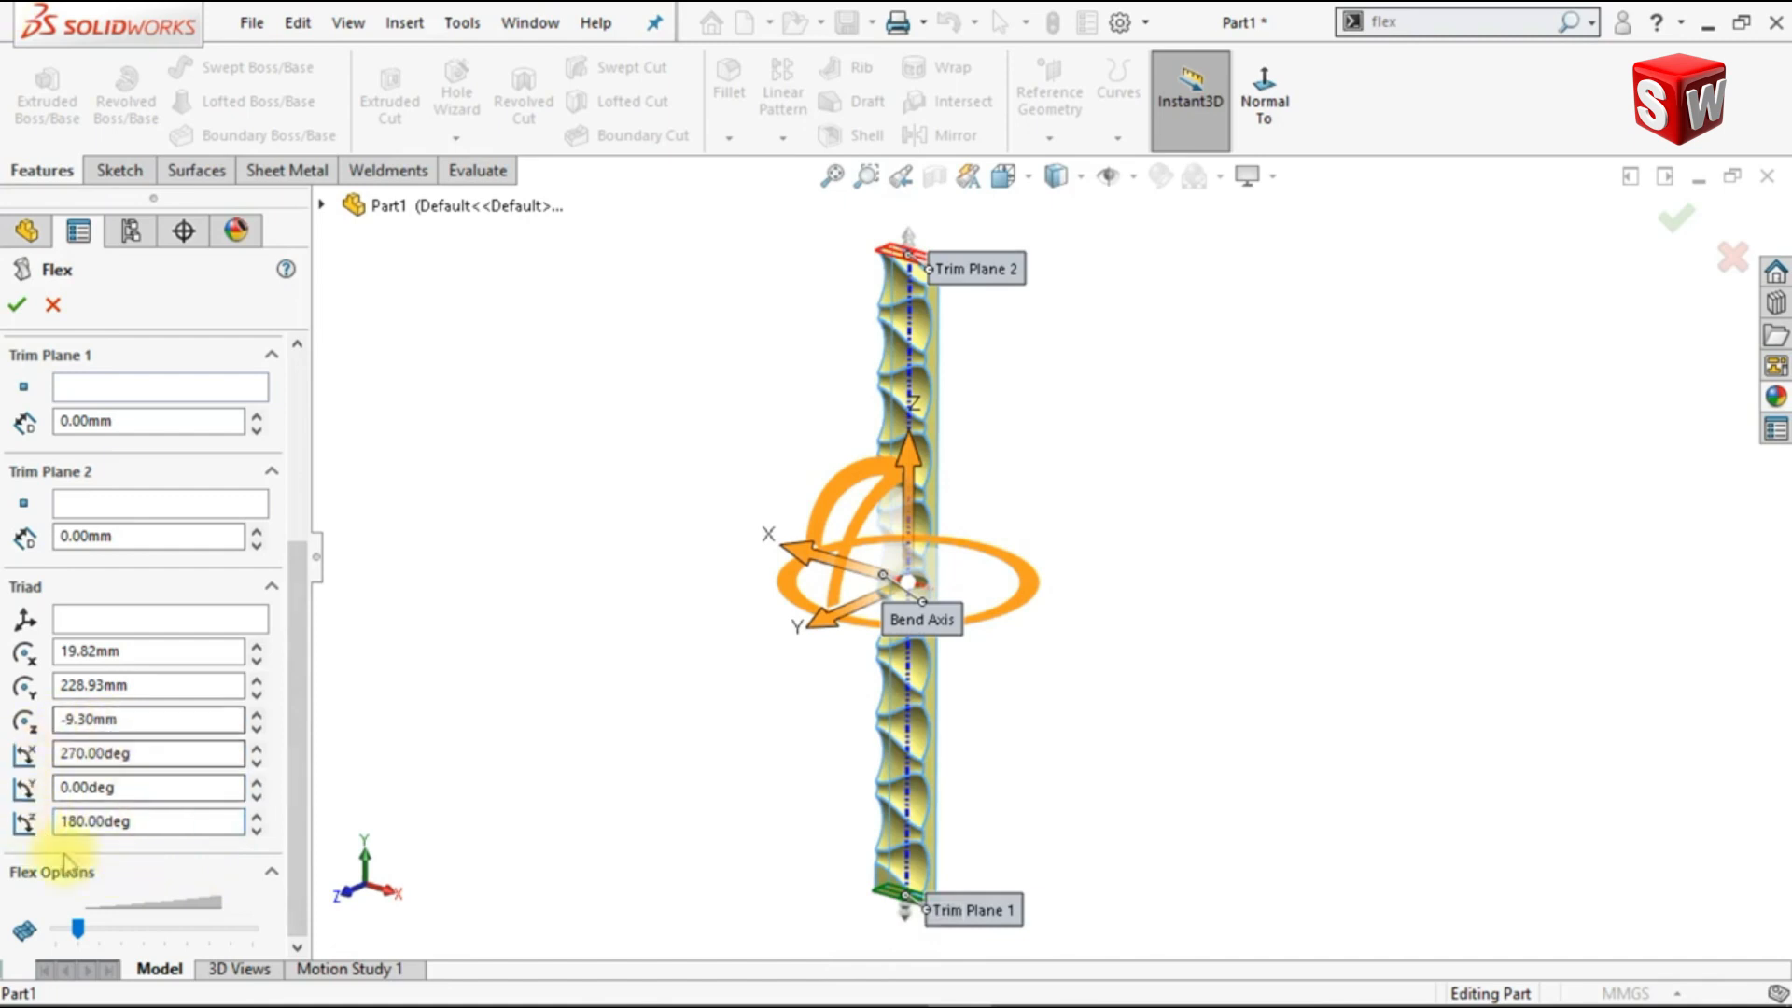
Step: Set the Flex bend angle to 120° and finish bending the strip
{"action": "left_click_drag", "start_coordinate": [293, 732], "coordinate": [320, 592]}
{"action": "left_click", "coordinate": [167, 516]}
{"action": "type", "text": "120"}
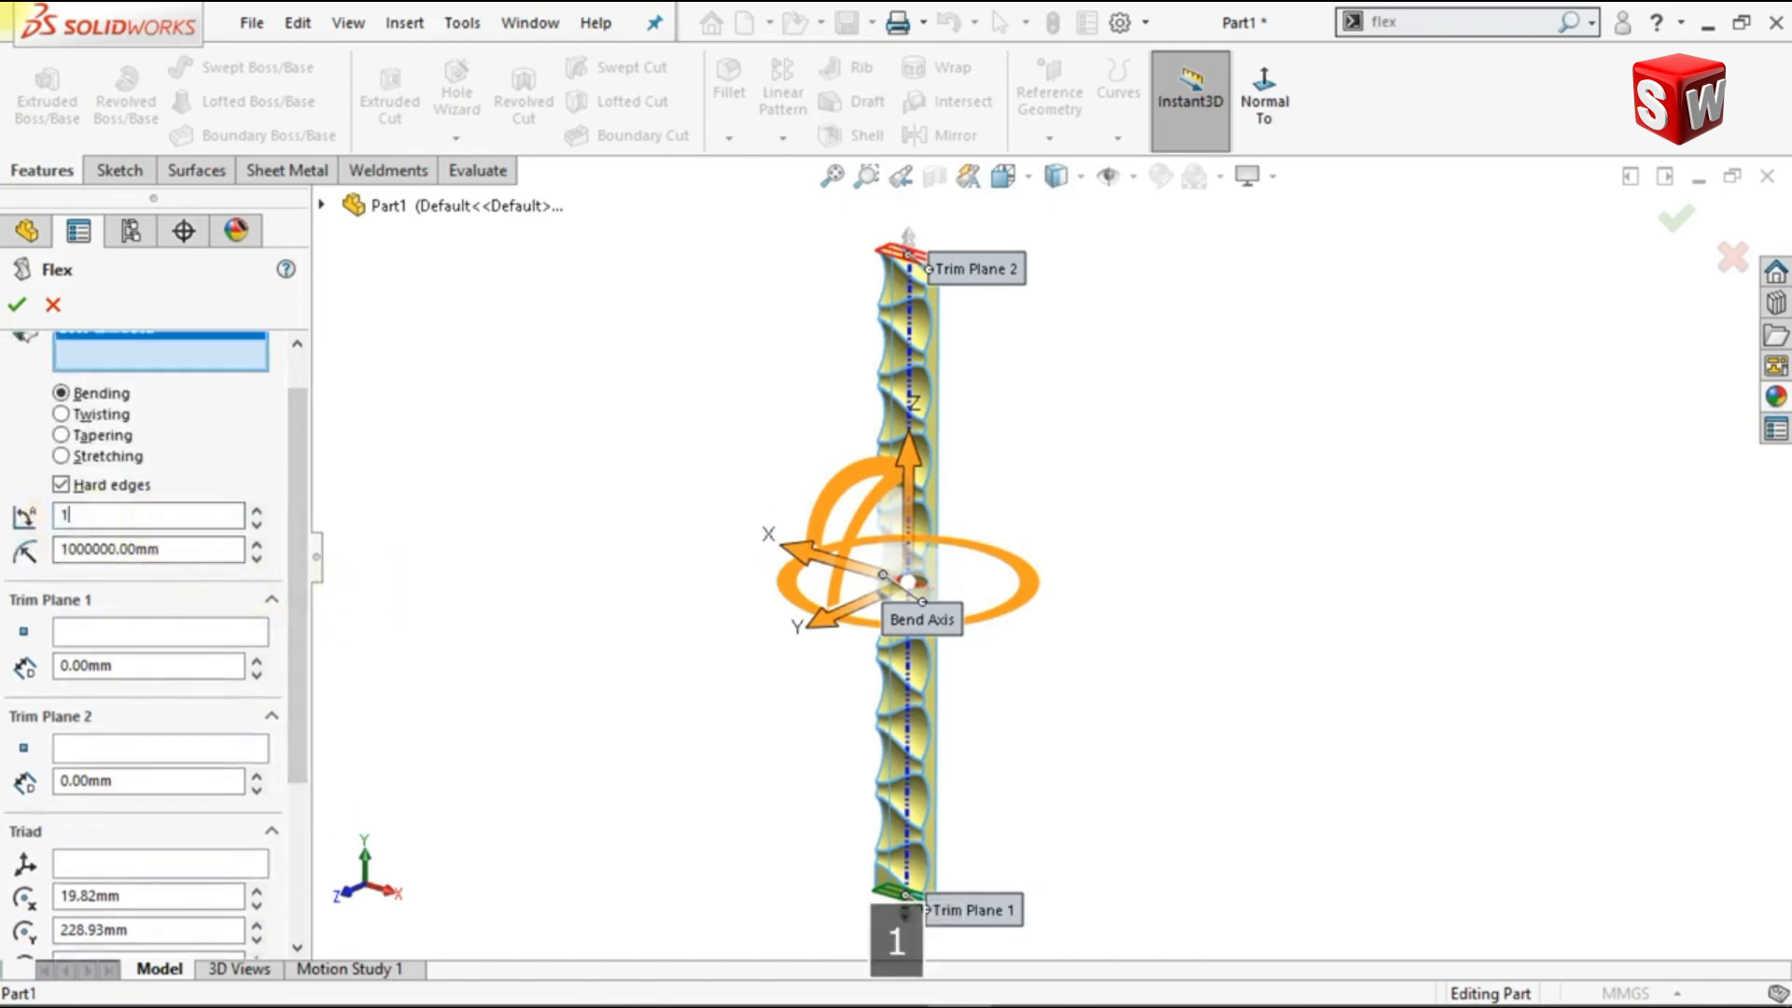
{"action": "key", "text": "Return"}
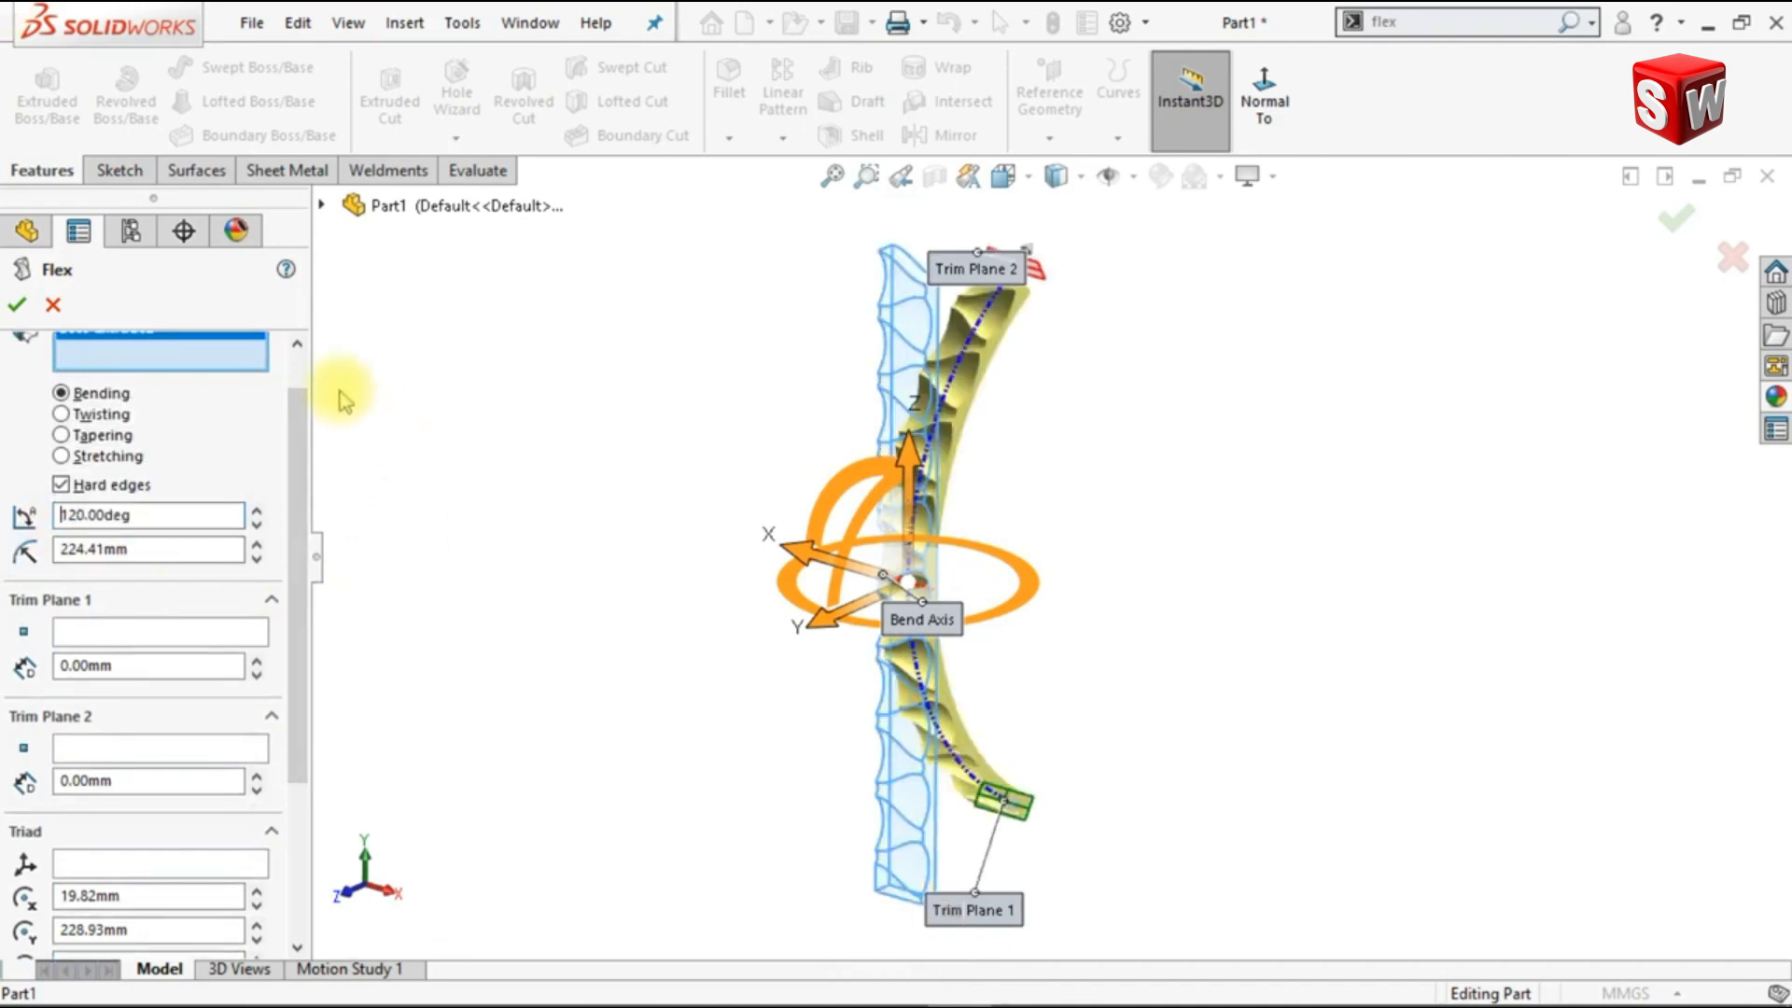
{"action": "left_click", "coordinate": [17, 299]}
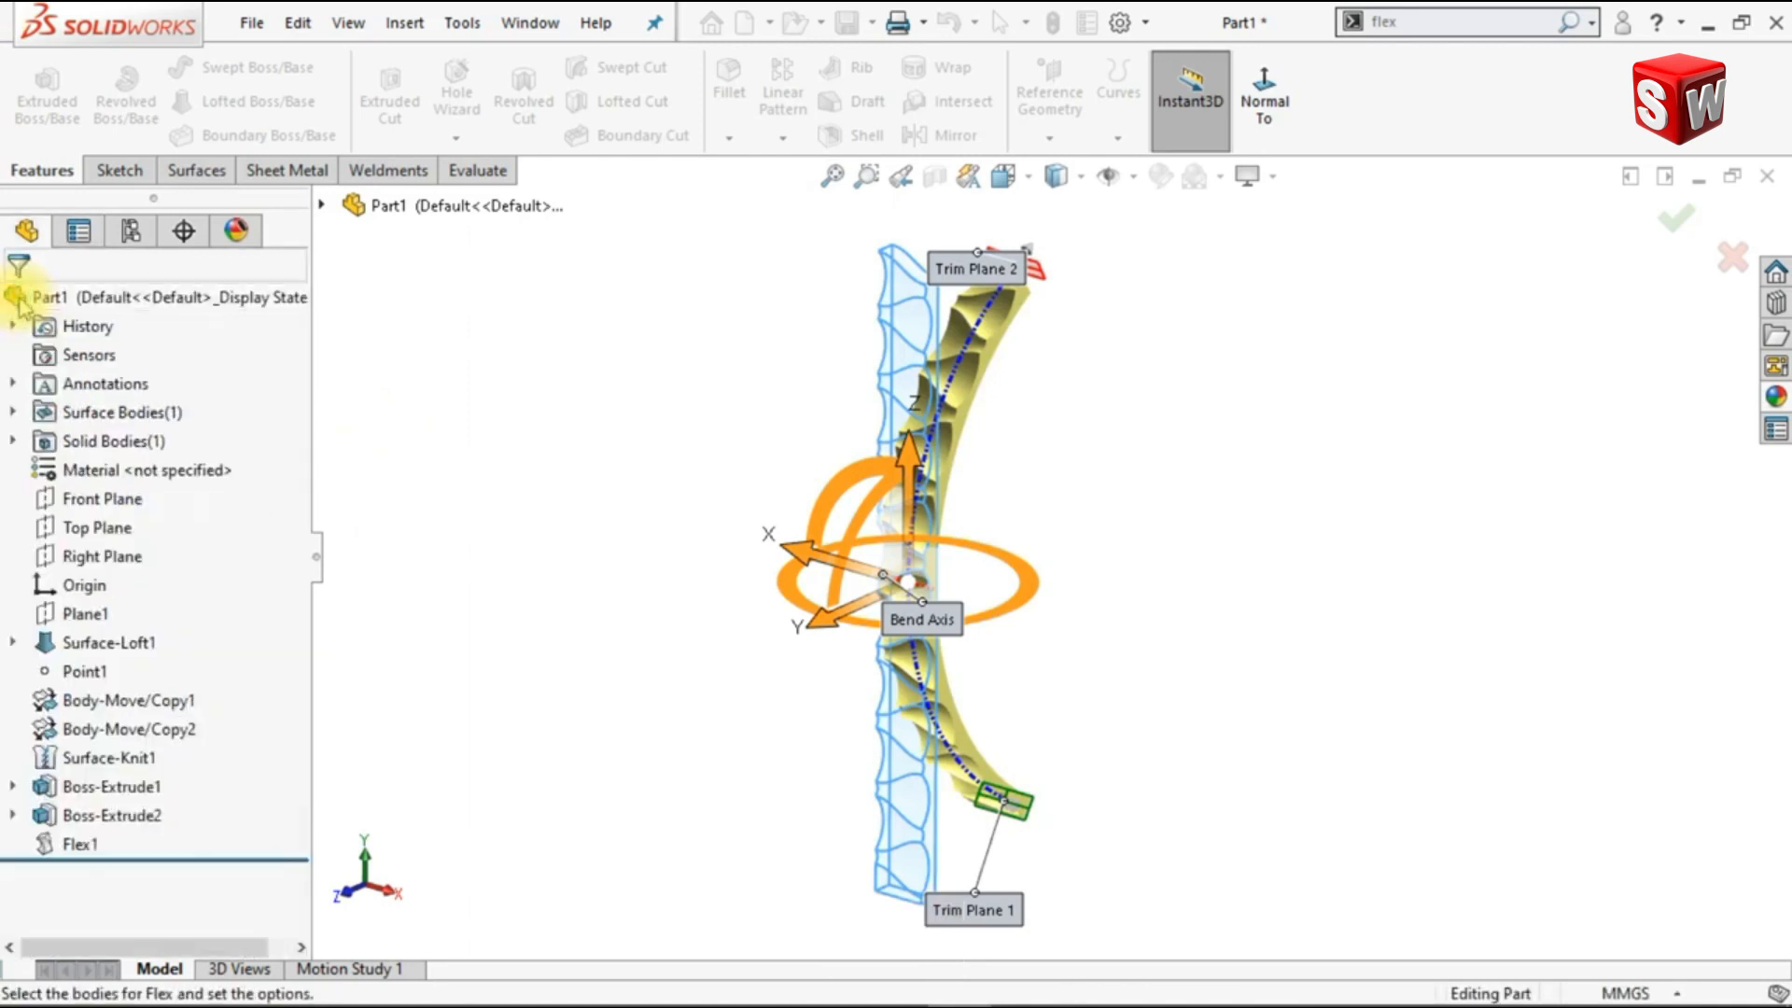
Step: Start a second Flex bend of the curved strip and set the triad's rotation center to X 0 mm, Y 0 mm and Z -70 mm
{"action": "left_click", "coordinate": [1414, 21]}
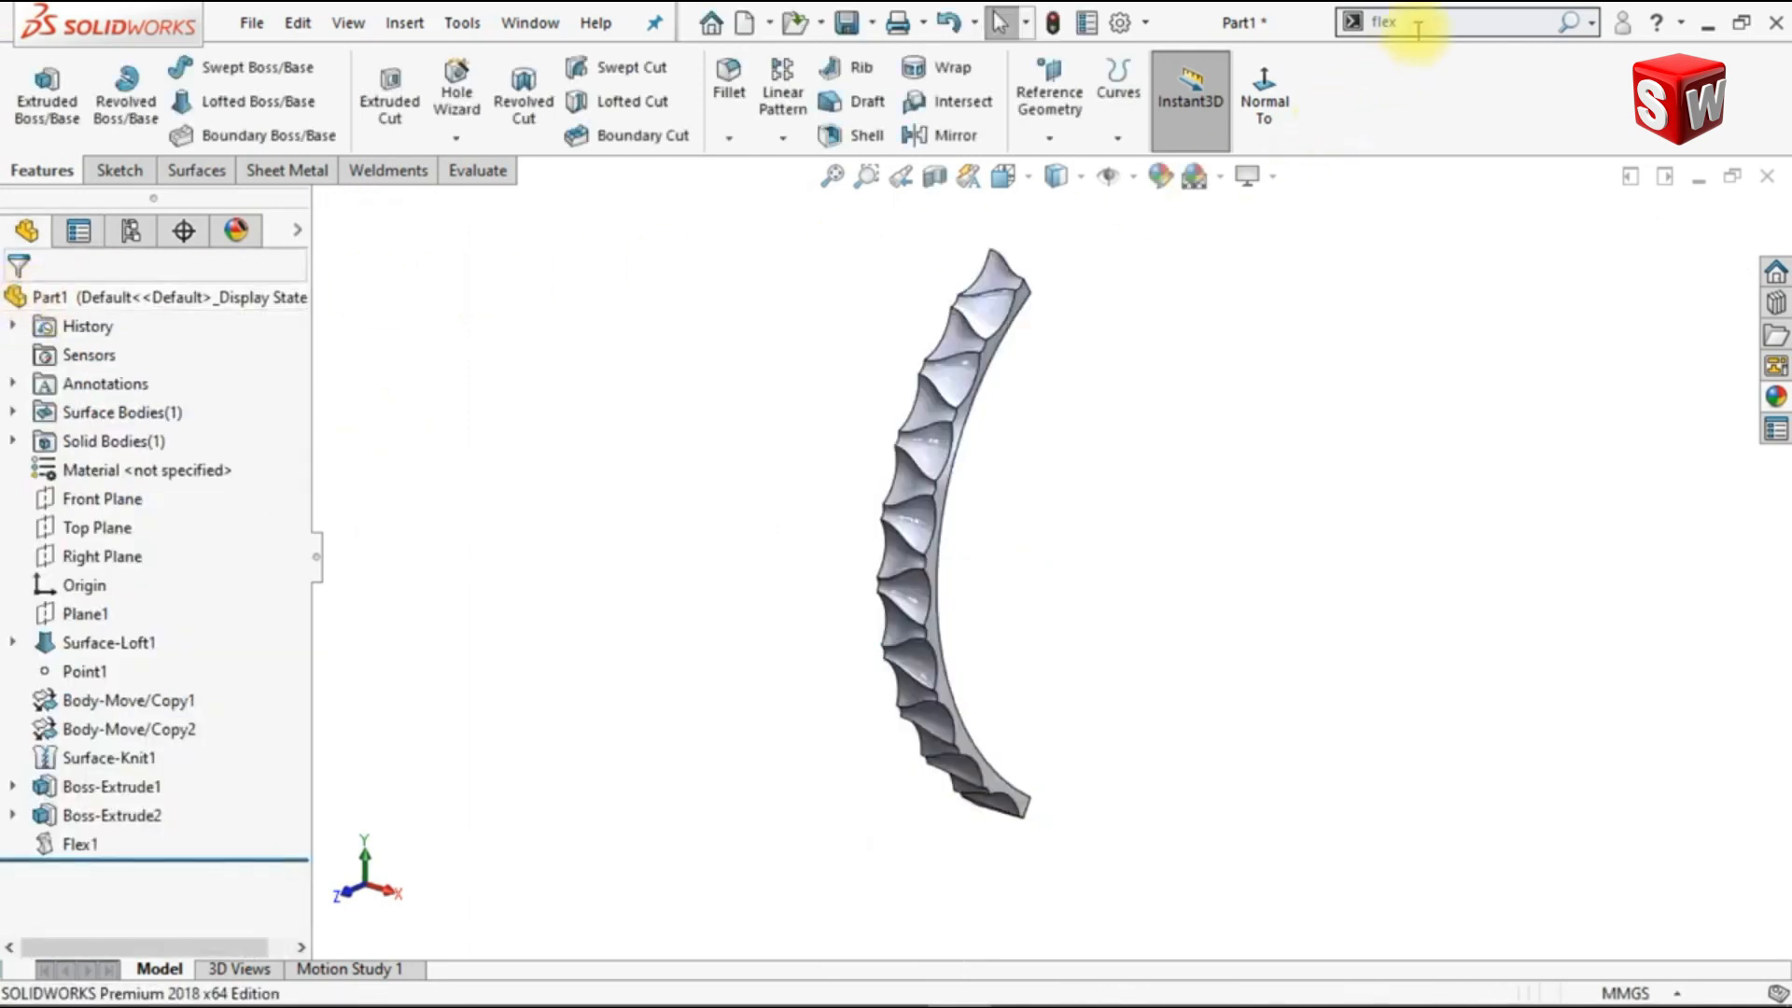
{"action": "key", "text": "Return"}
{"action": "key", "text": "Return"}
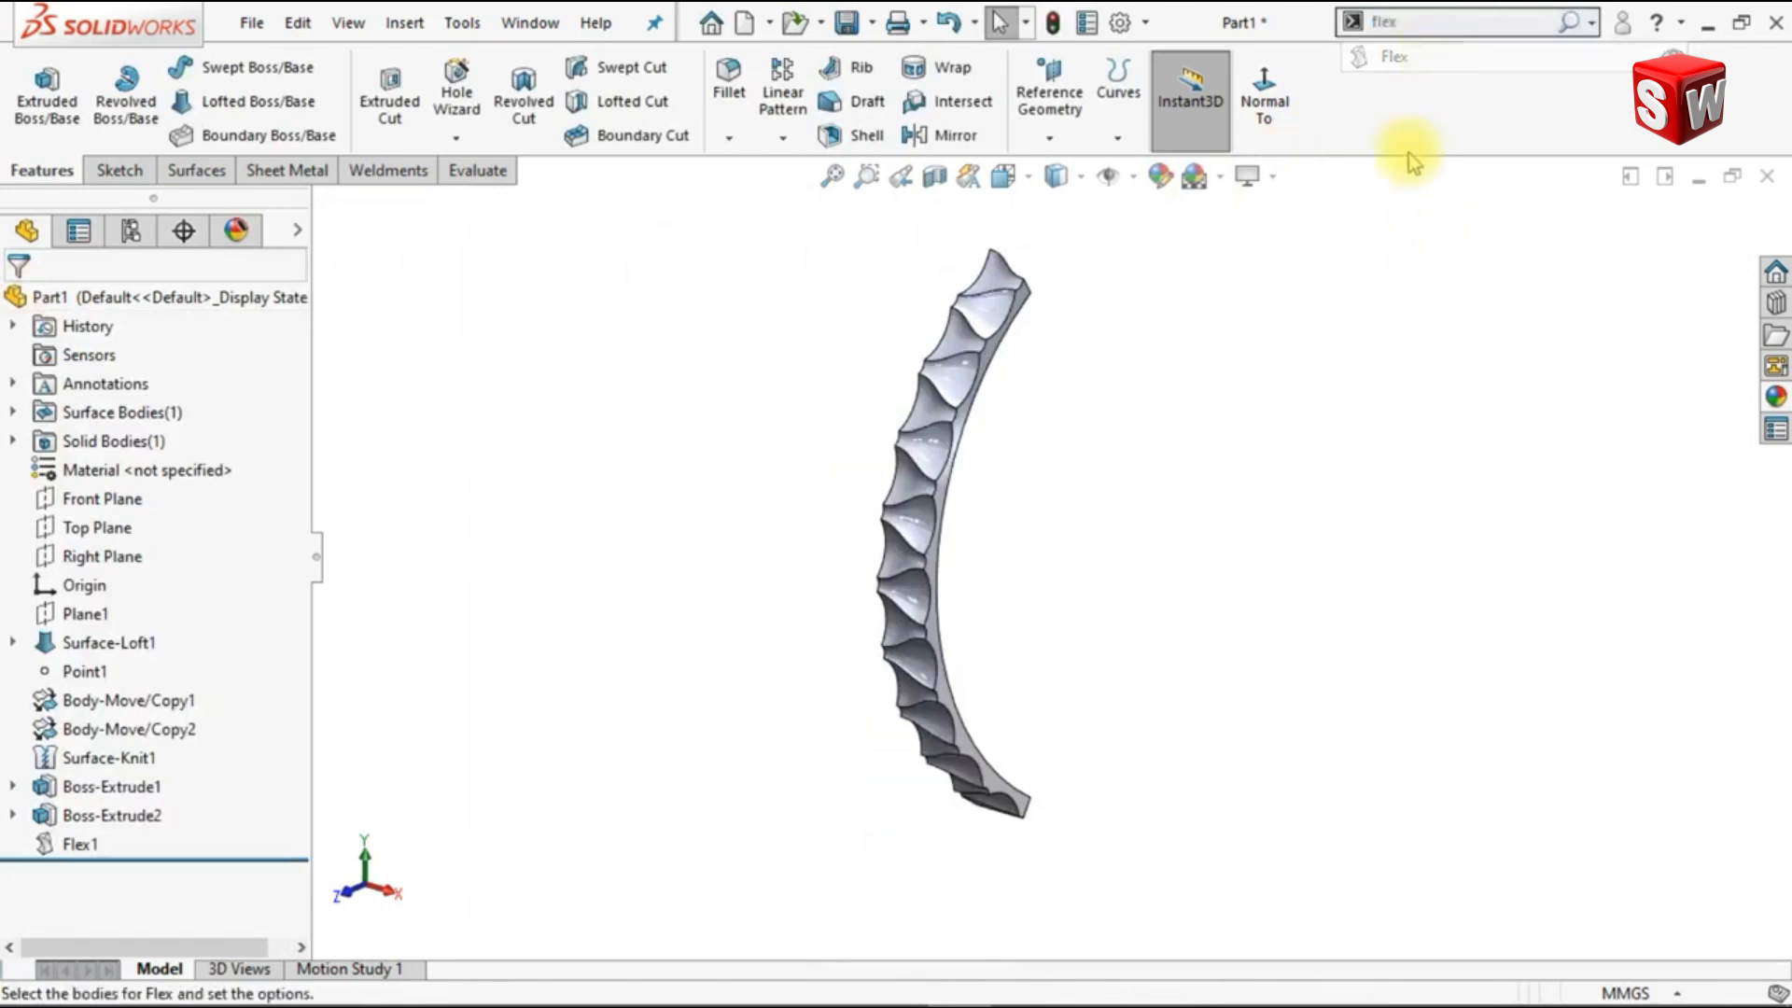
{"action": "left_click", "coordinate": [995, 358]}
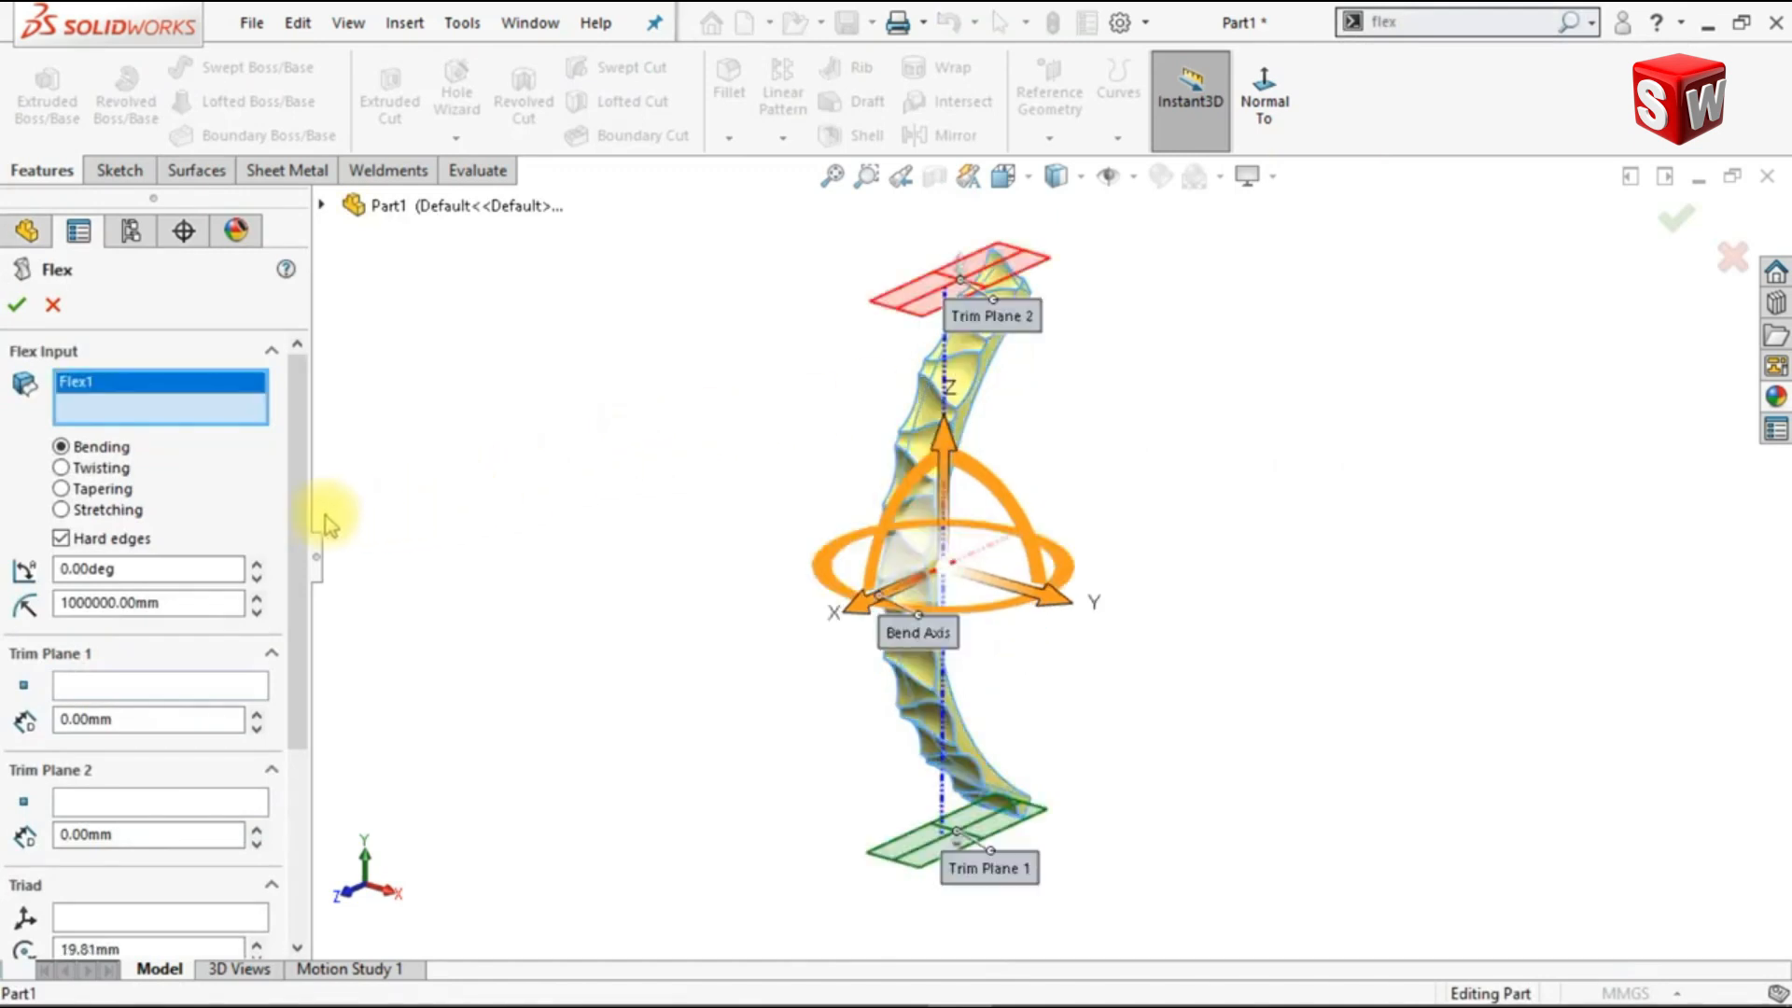
{"action": "scroll", "coordinate": [272, 620], "scroll_direction": "down", "scroll_amount": 5}
{"action": "left_click", "coordinate": [157, 652]}
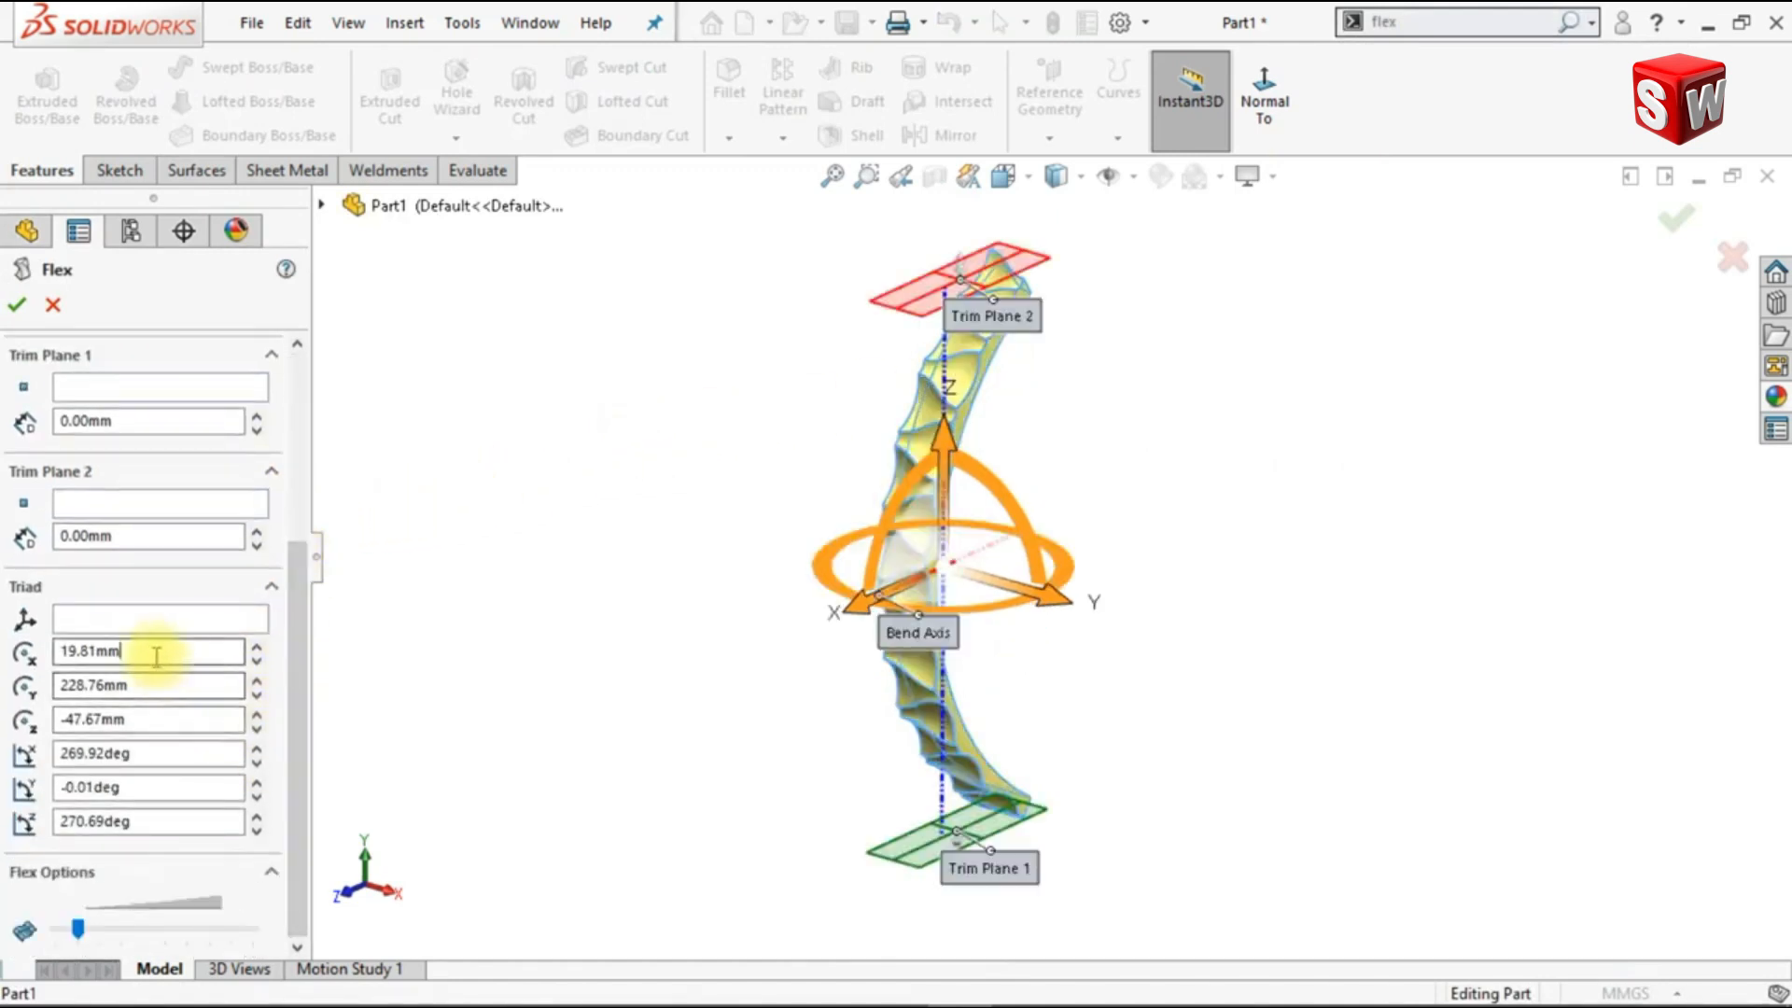
{"action": "type", "text": "0"}
{"action": "key", "text": "Tab"}
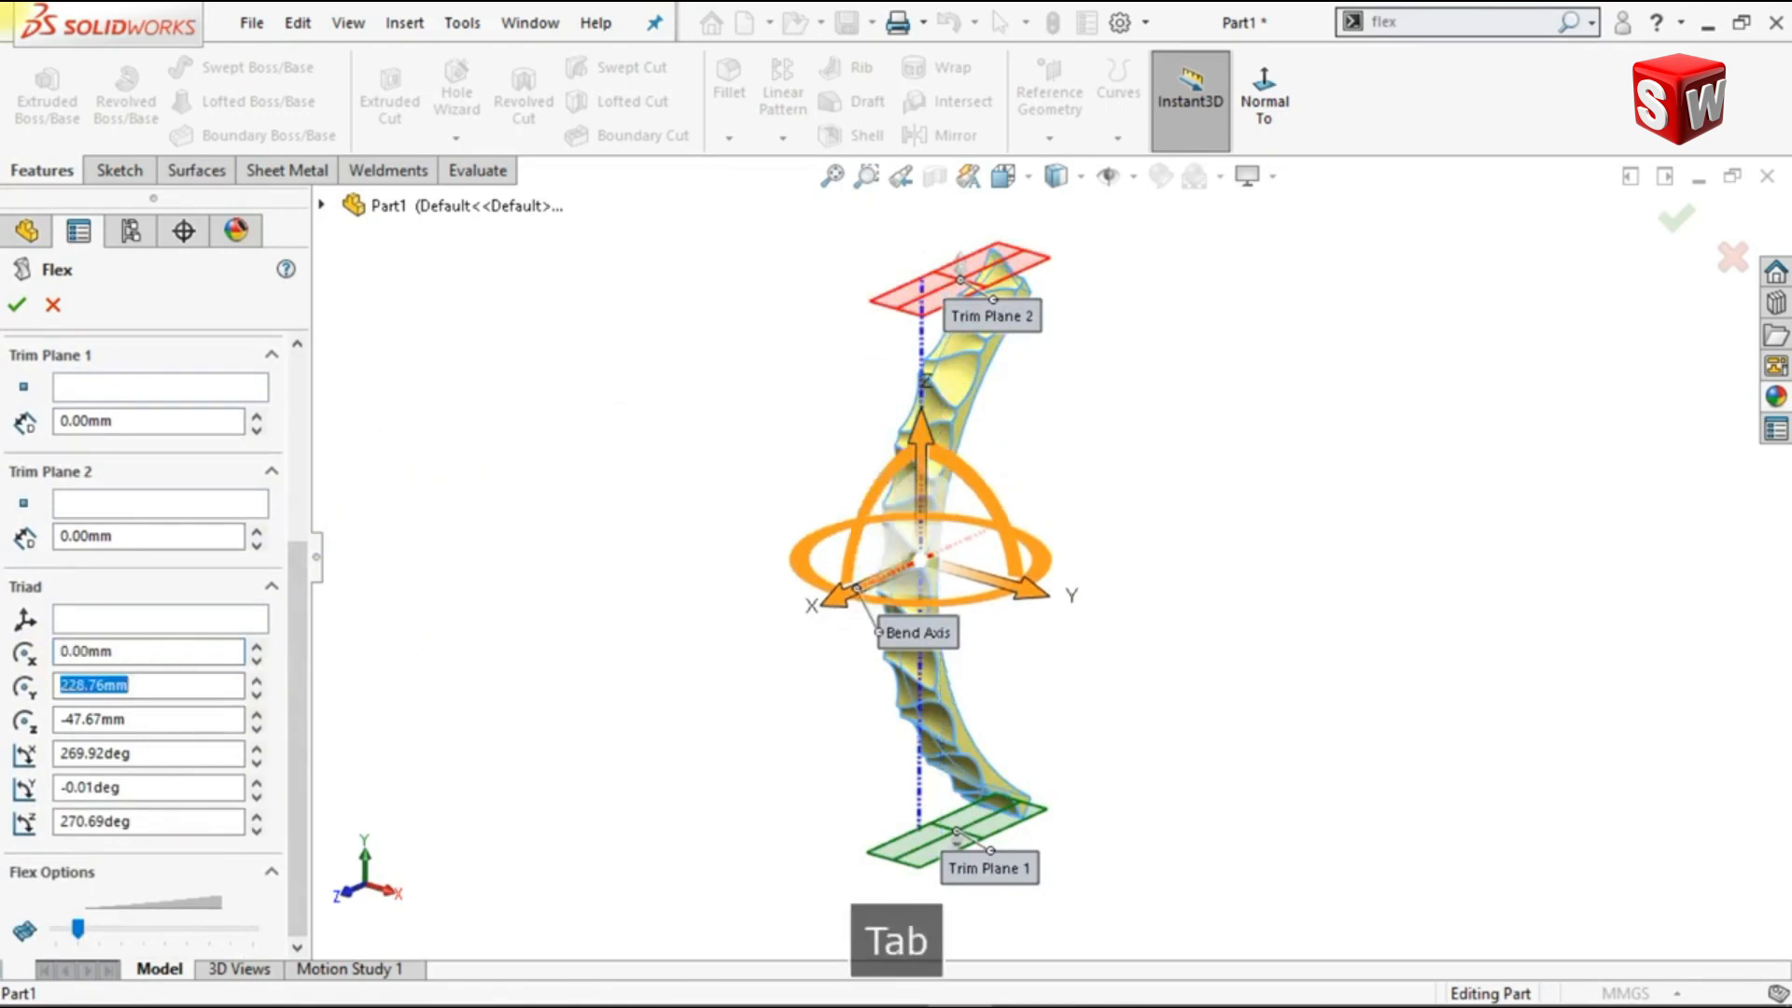
{"action": "type", "text": "0"}
{"action": "key", "text": "Tab"}
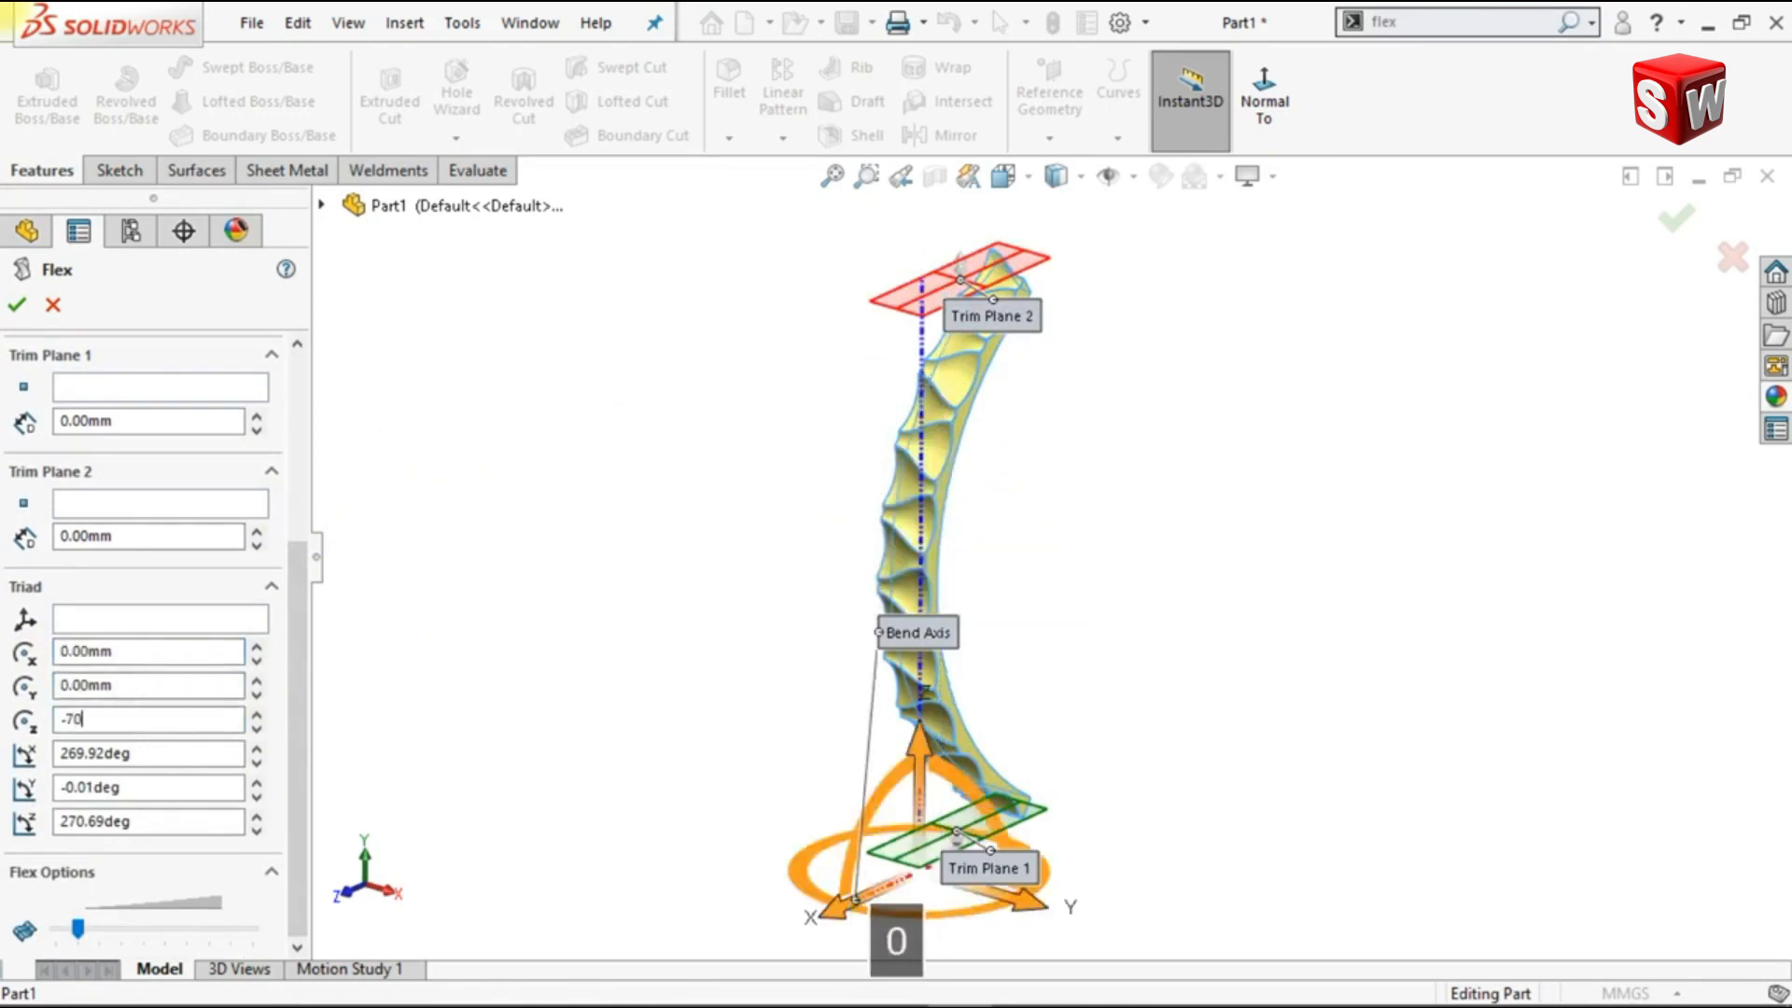
{"action": "type", "text": "-70"}
{"action": "key", "text": "Tab"}
Step: Set the second Flex's triad rotation angles to X 90°, Y 90° and Z 0°
{"action": "key", "text": "Tab"}
{"action": "type", "text": "90"}
{"action": "key", "text": "Tab"}
{"action": "type", "text": "0"}
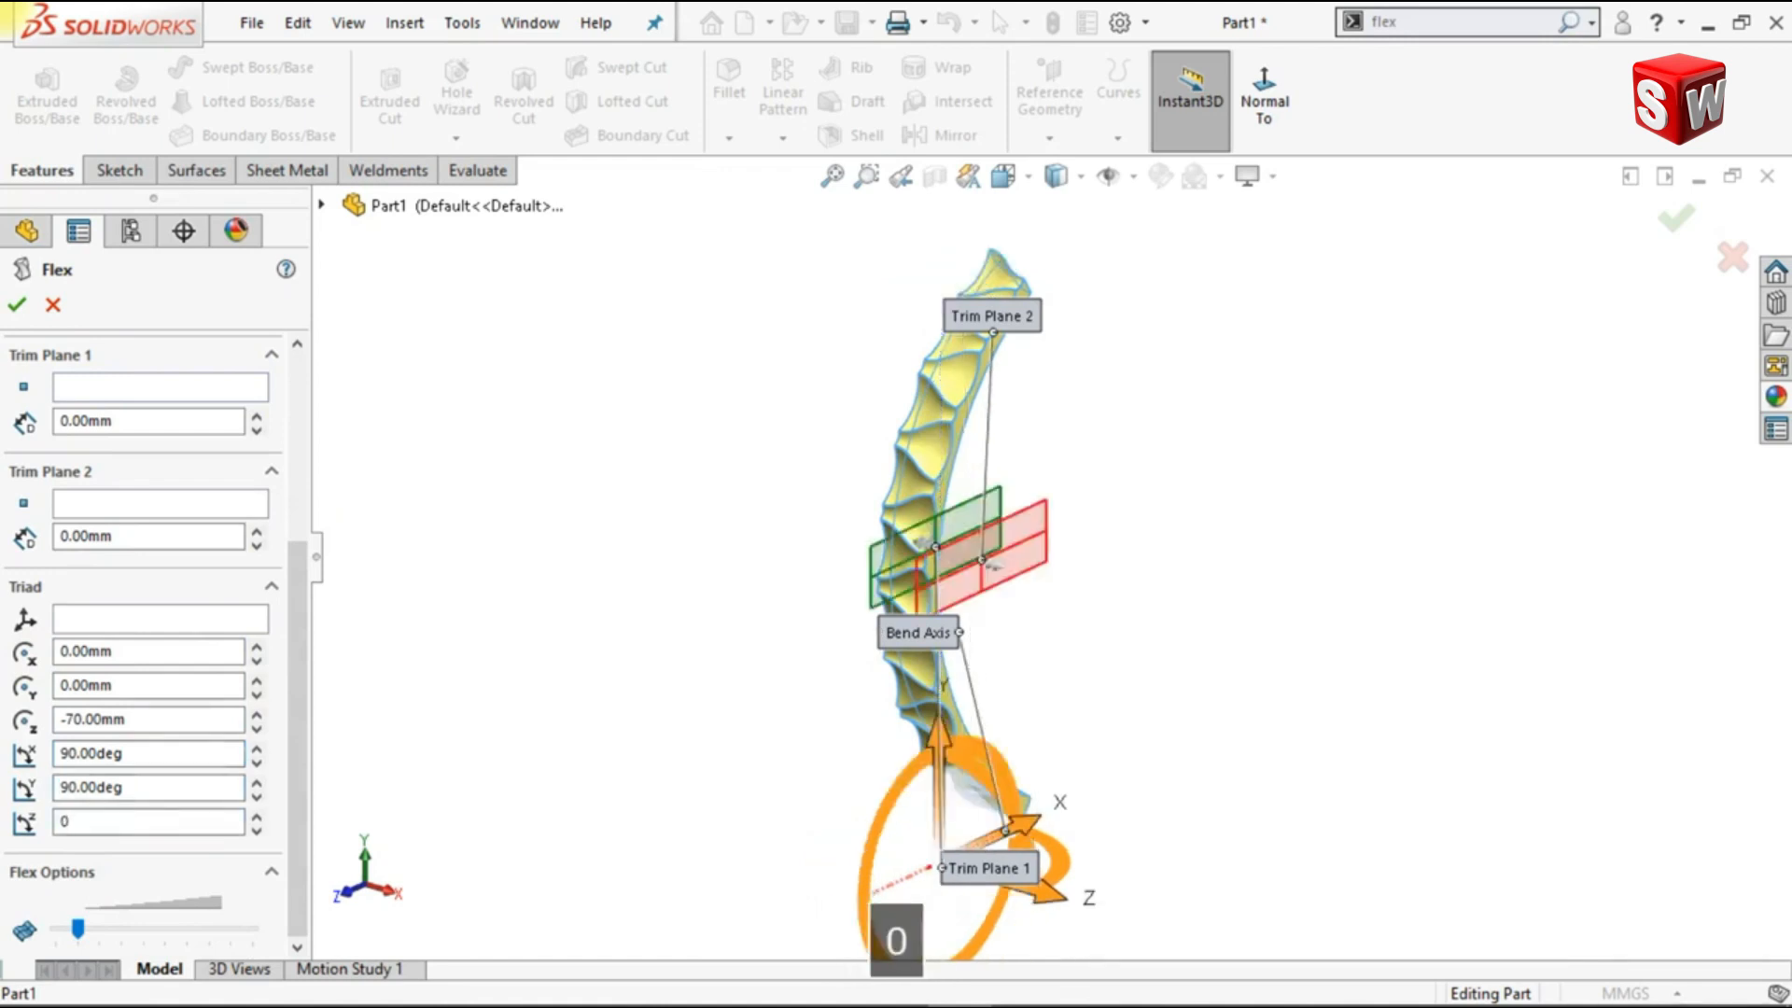
{"action": "key", "text": "Tab"}
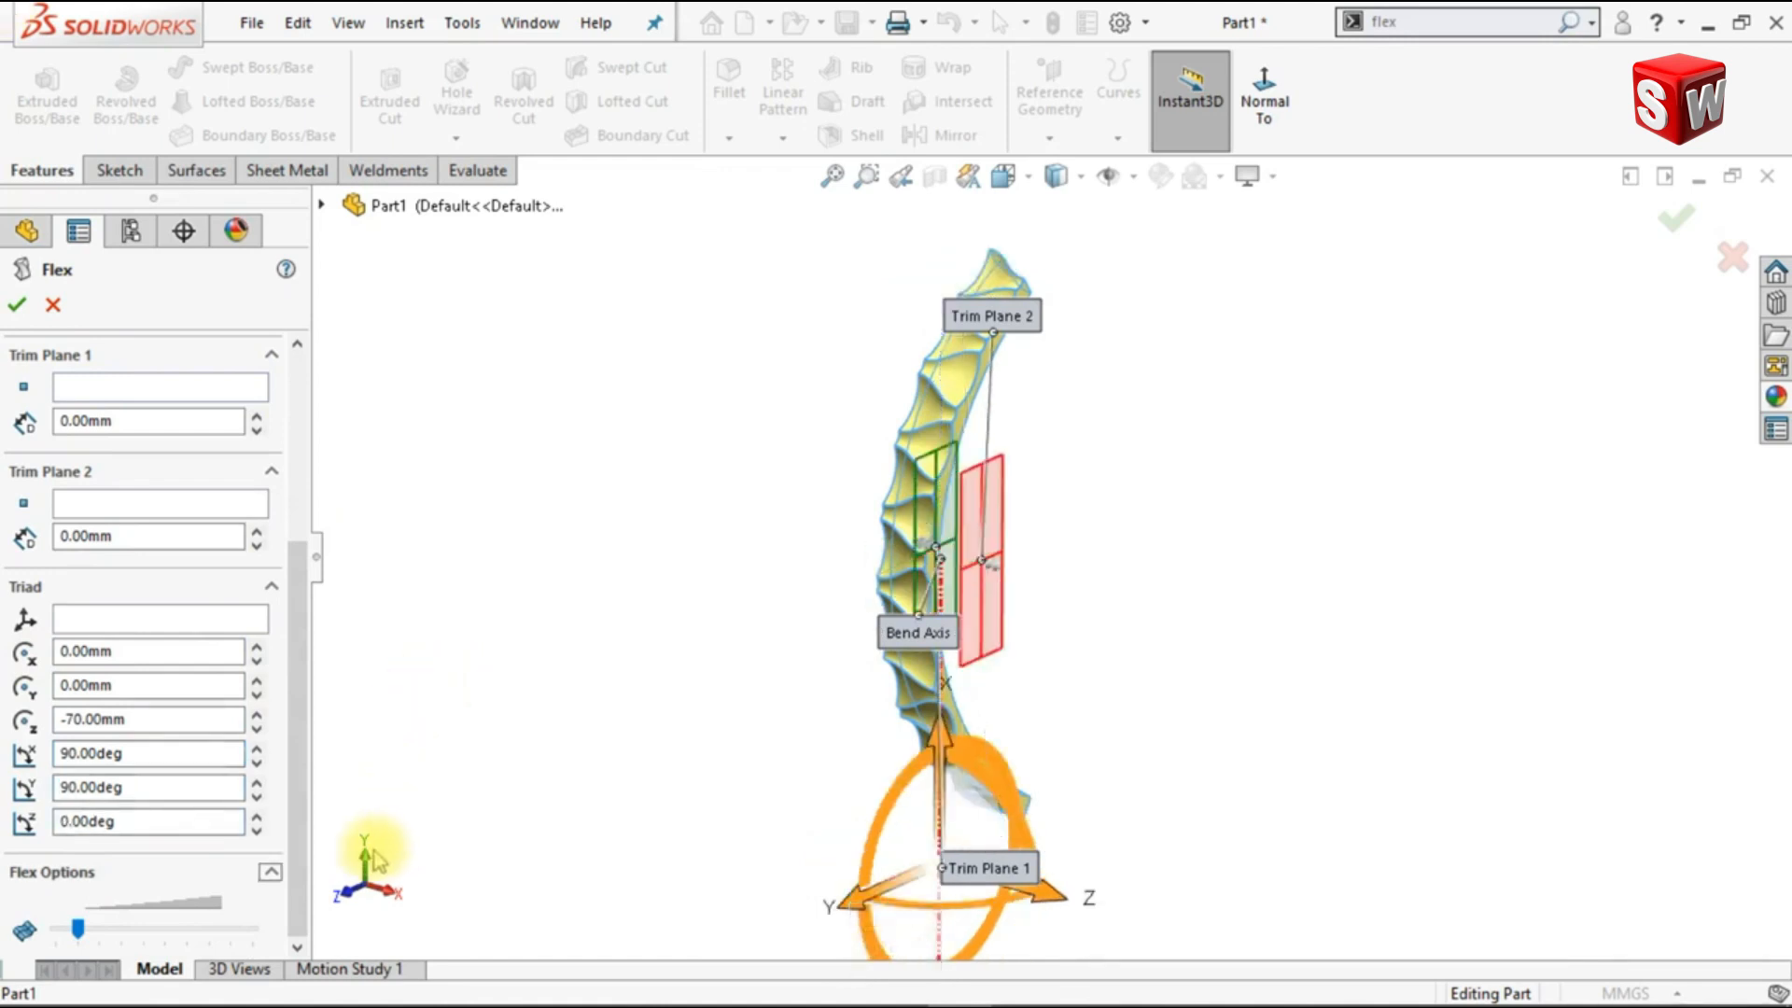
Step: Set the second Flex bend angle to 15°, disable Hard edges, and finish bending the strip
{"action": "left_click", "coordinate": [373, 855]}
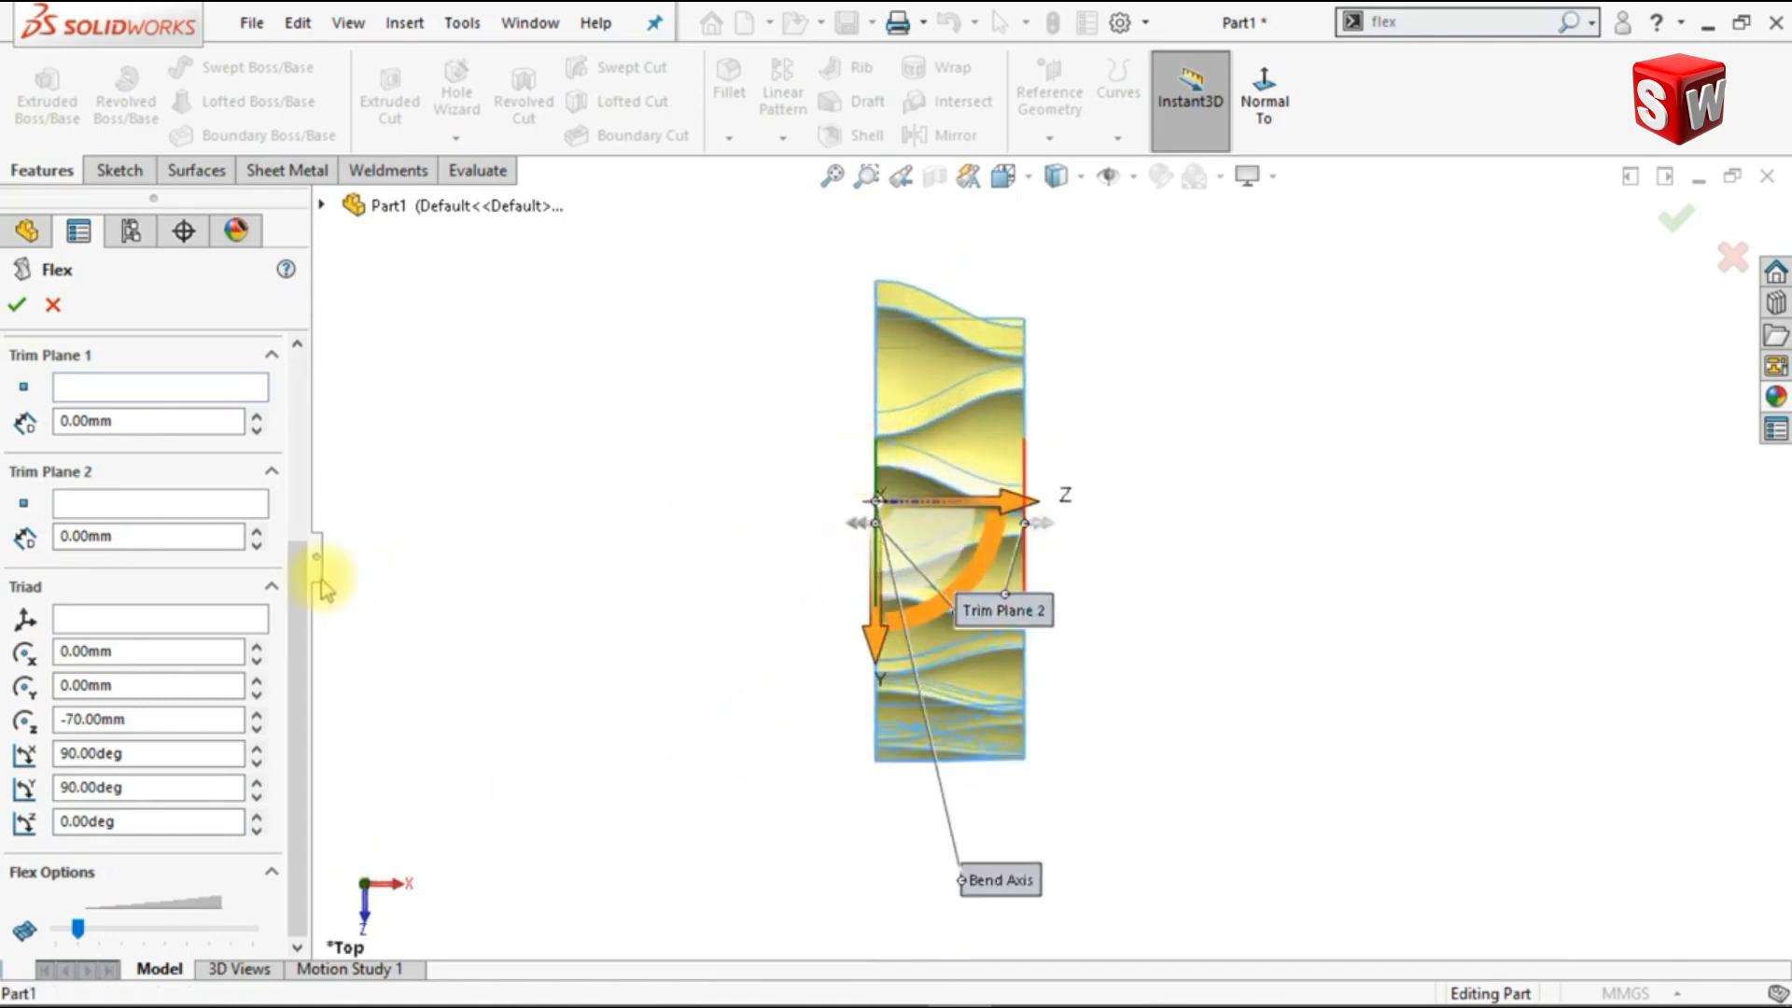
{"action": "scroll", "coordinate": [299, 572], "scroll_direction": "up", "scroll_amount": 5}
{"action": "left_click", "coordinate": [171, 554]}
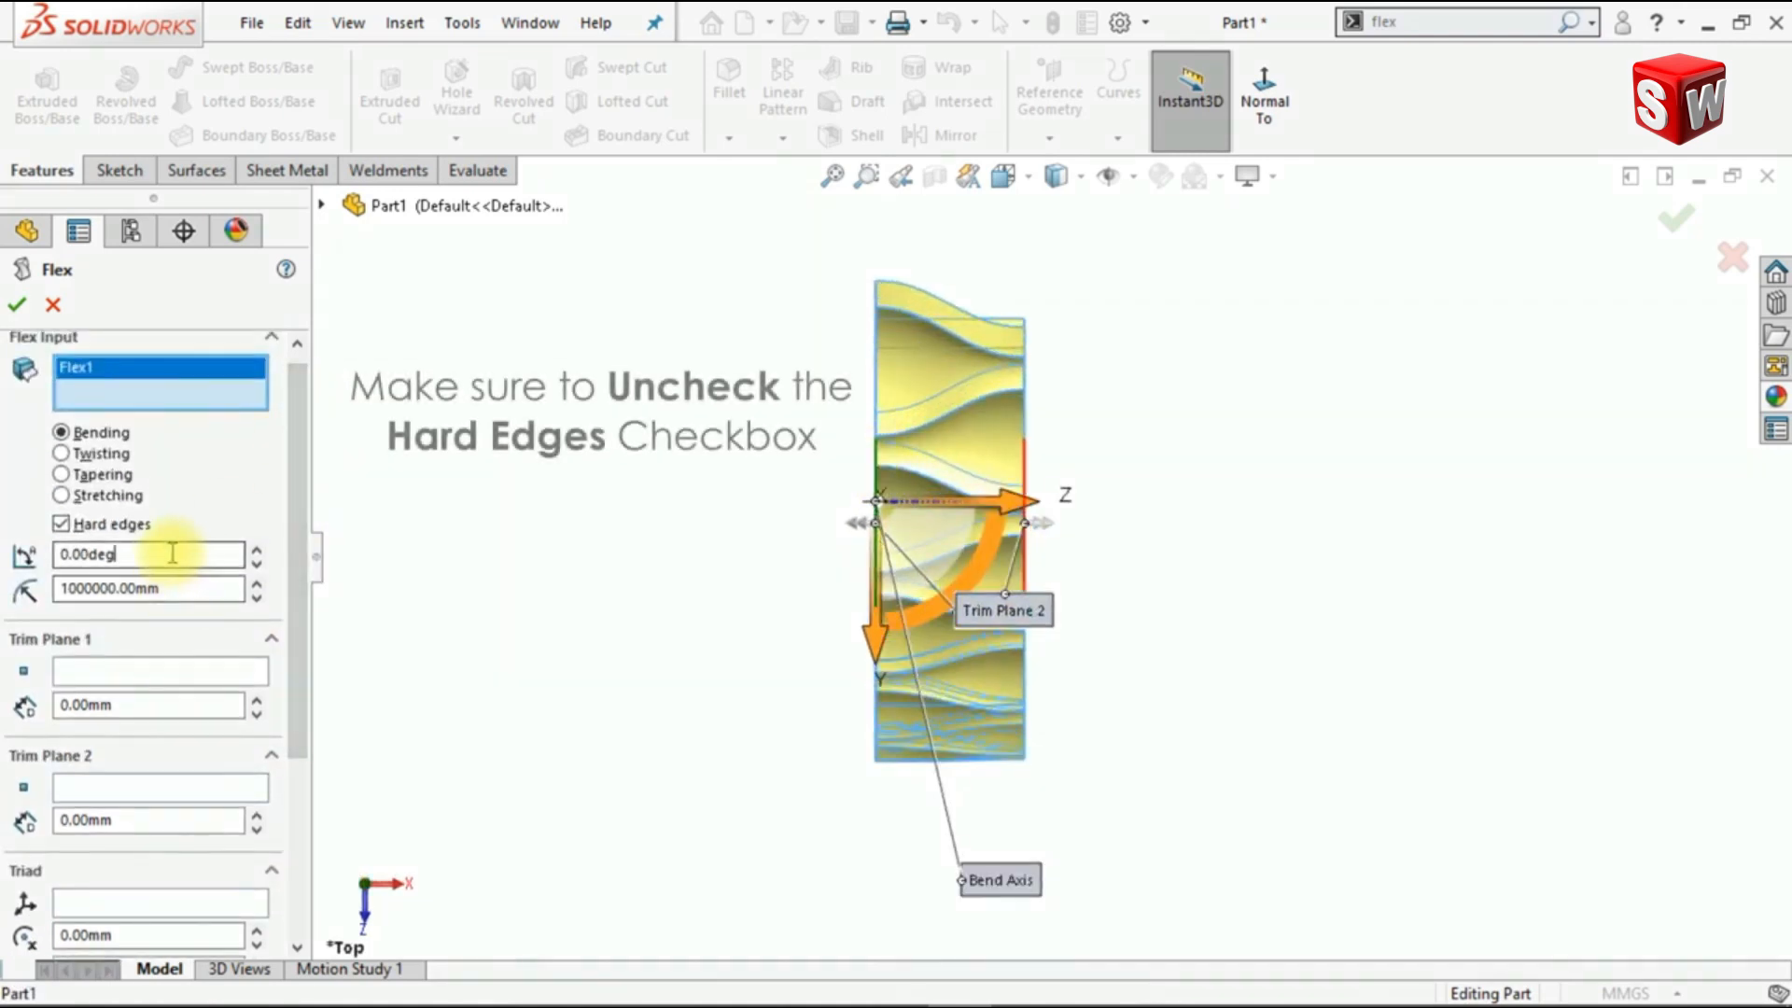
{"action": "left_click_drag", "start_coordinate": [172, 554], "coordinate": [23, 565]}
{"action": "type", "text": "15"}
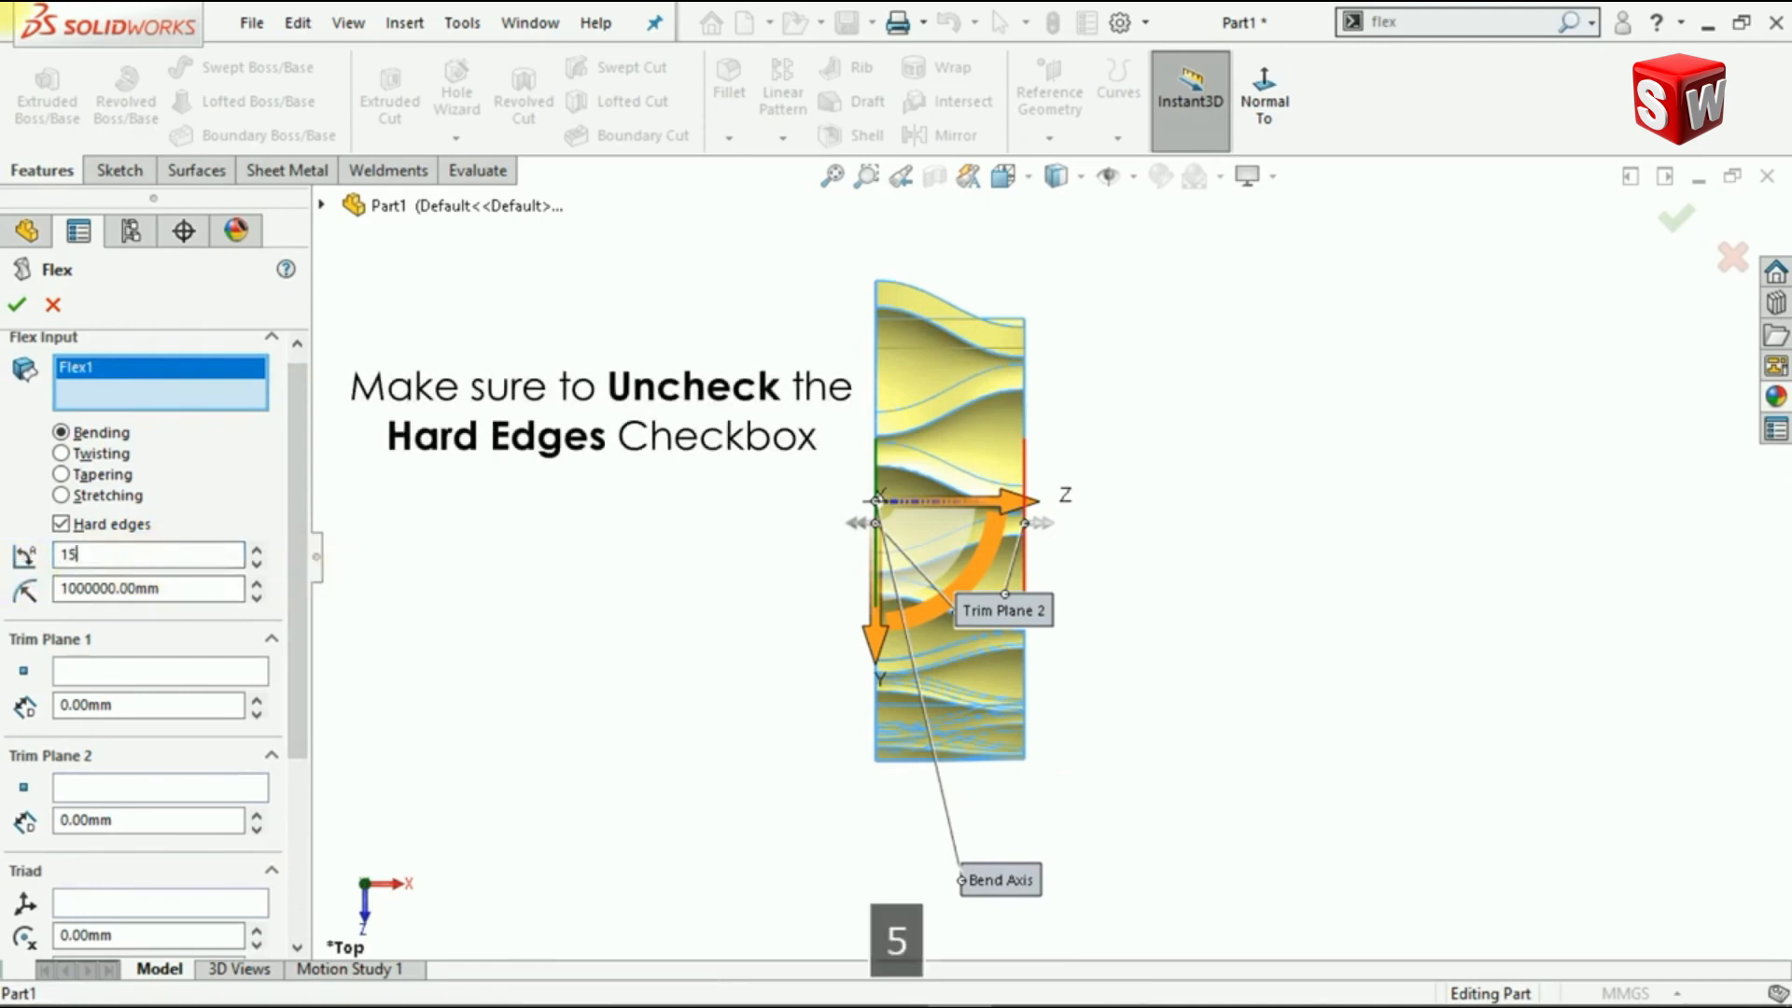
{"action": "key", "text": "Return"}
{"action": "left_click", "coordinate": [61, 524]}
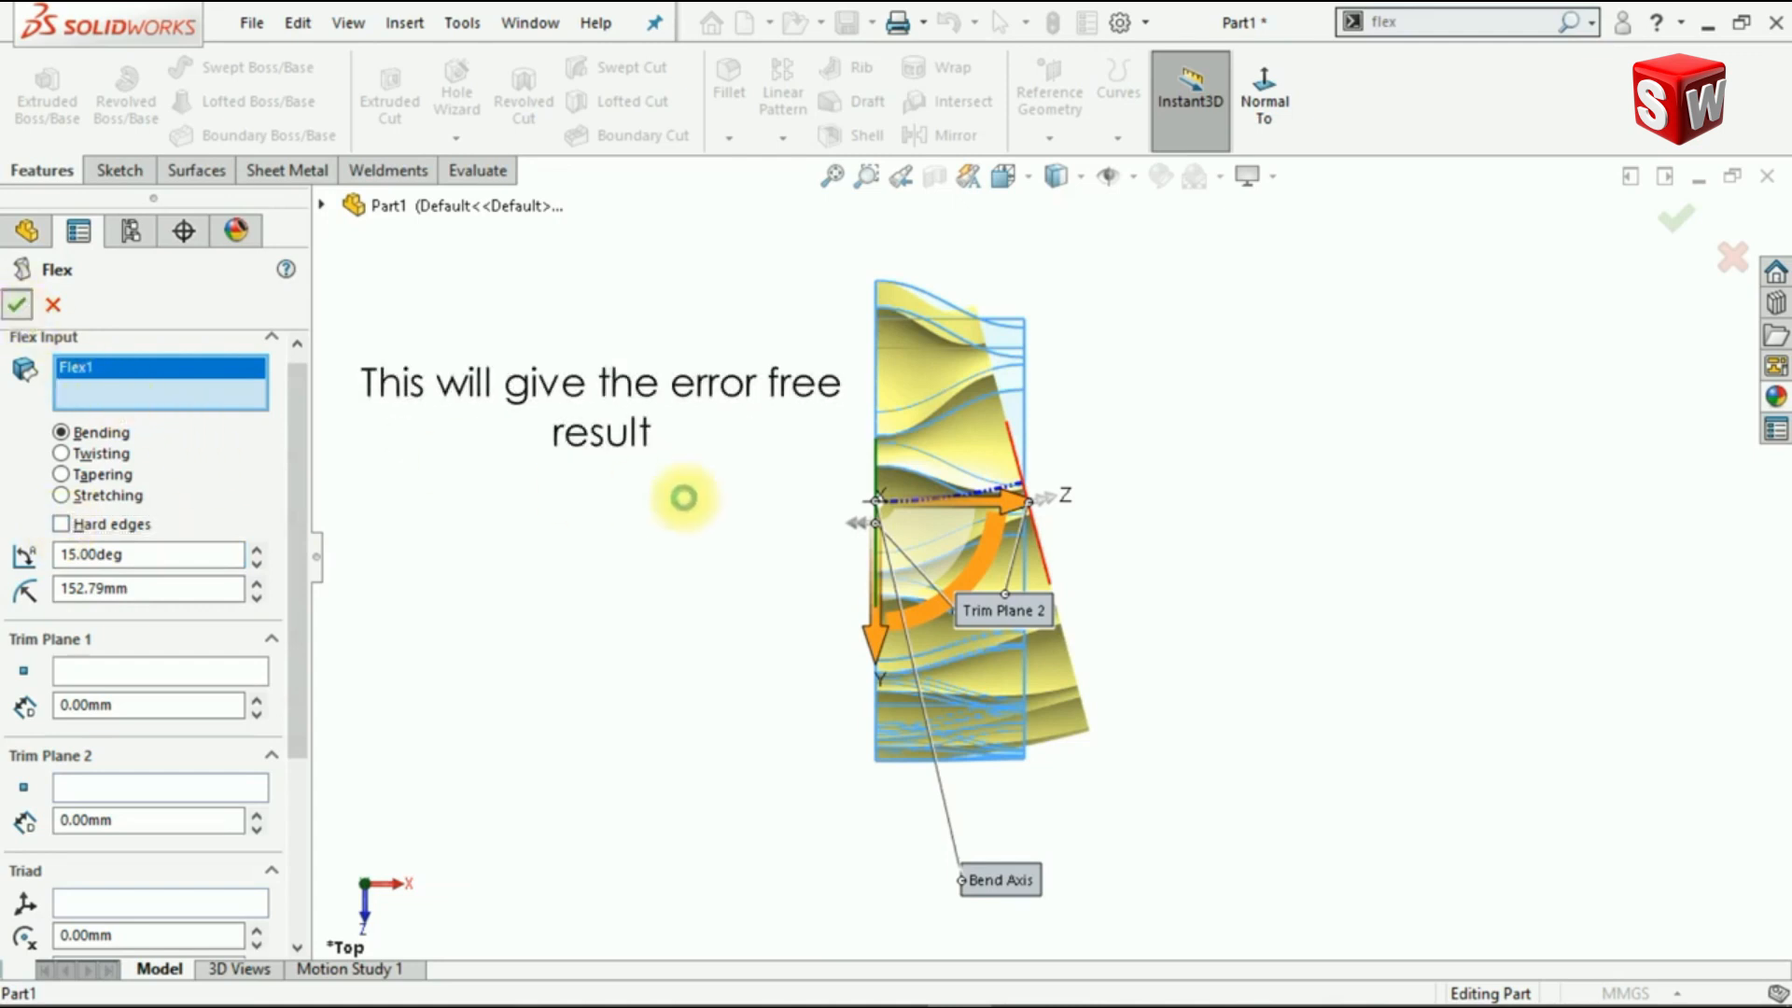
{"action": "key", "text": "Return"}
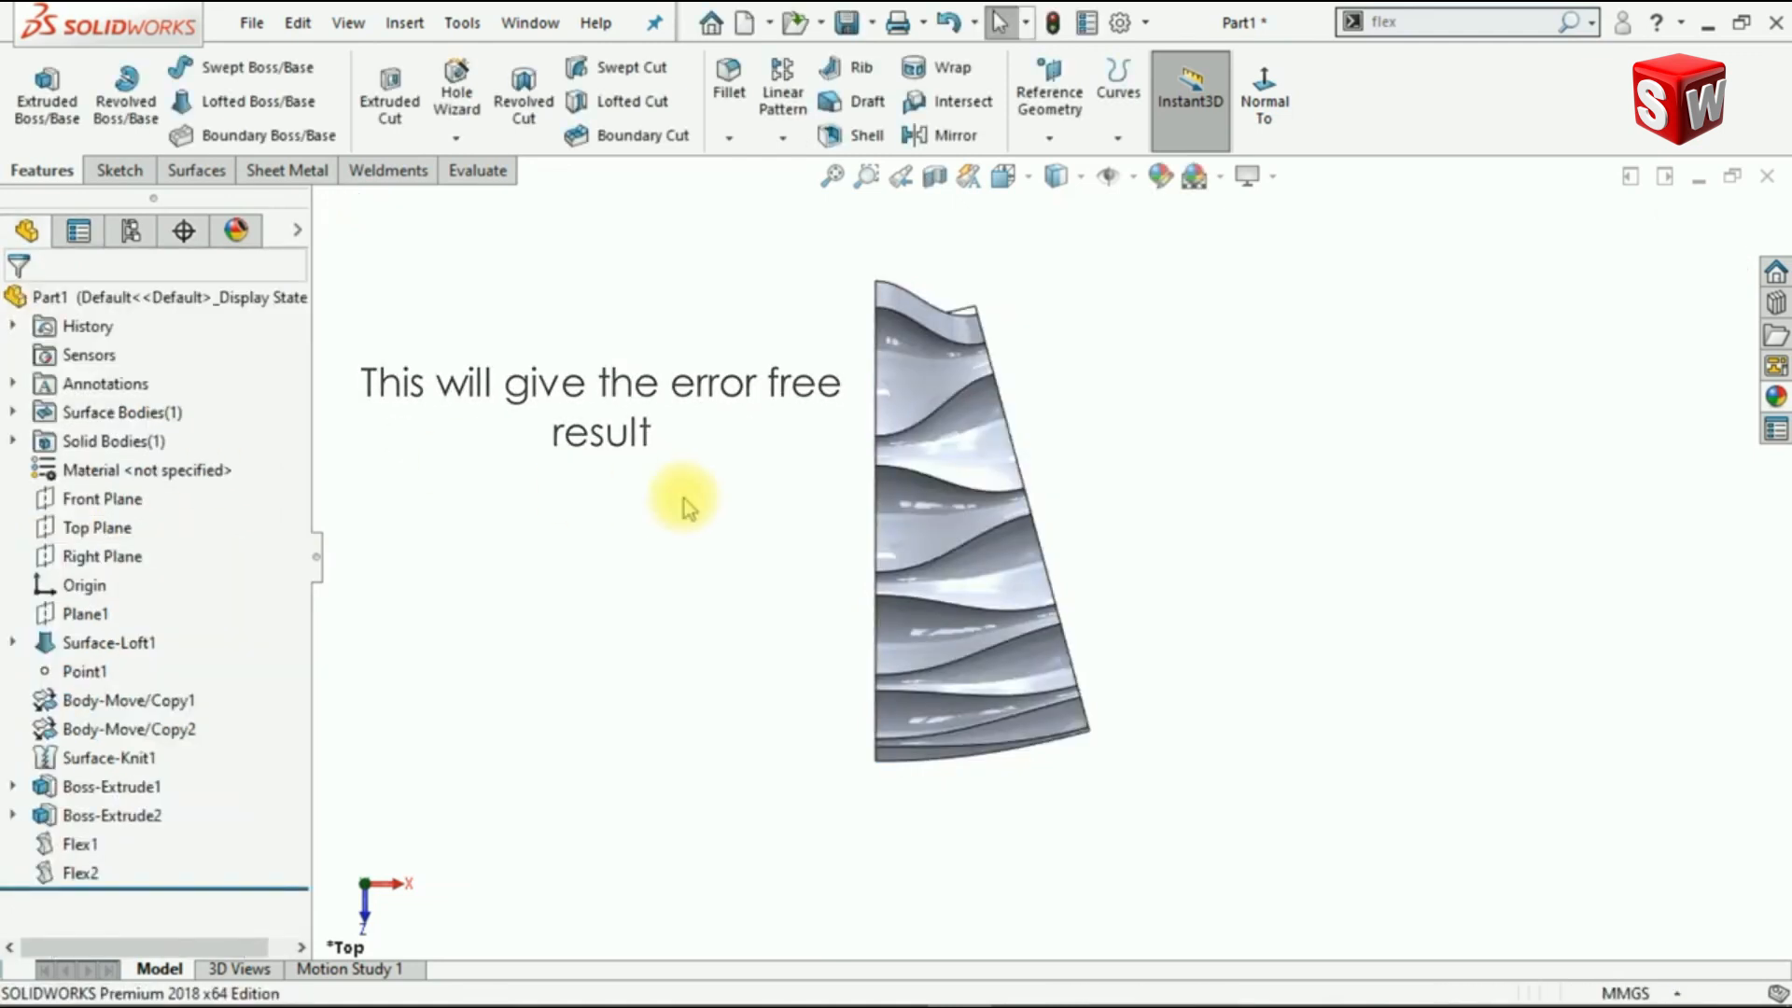
Step: Round the strip's upper end face with a full round fillet between the adjoining scalloped face and the smooth back face
{"action": "key", "text": "ctrl+7"}
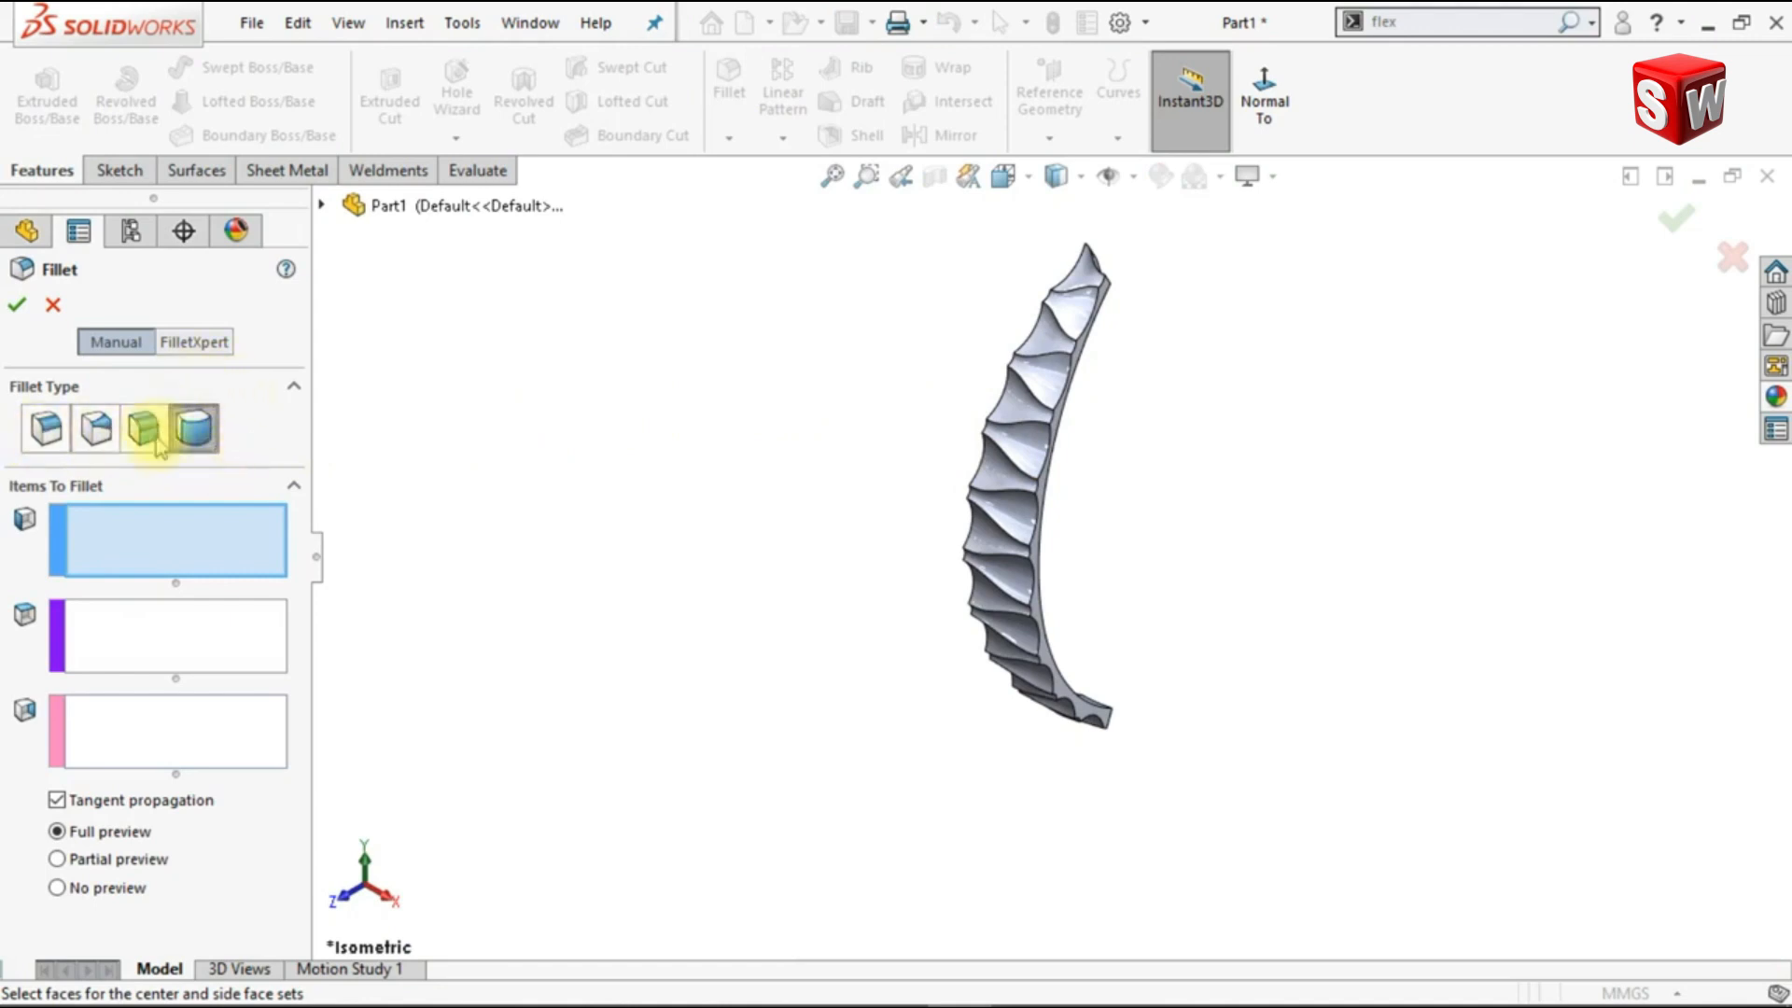
{"action": "scroll", "coordinate": [1060, 268], "scroll_direction": "down", "scroll_amount": 5}
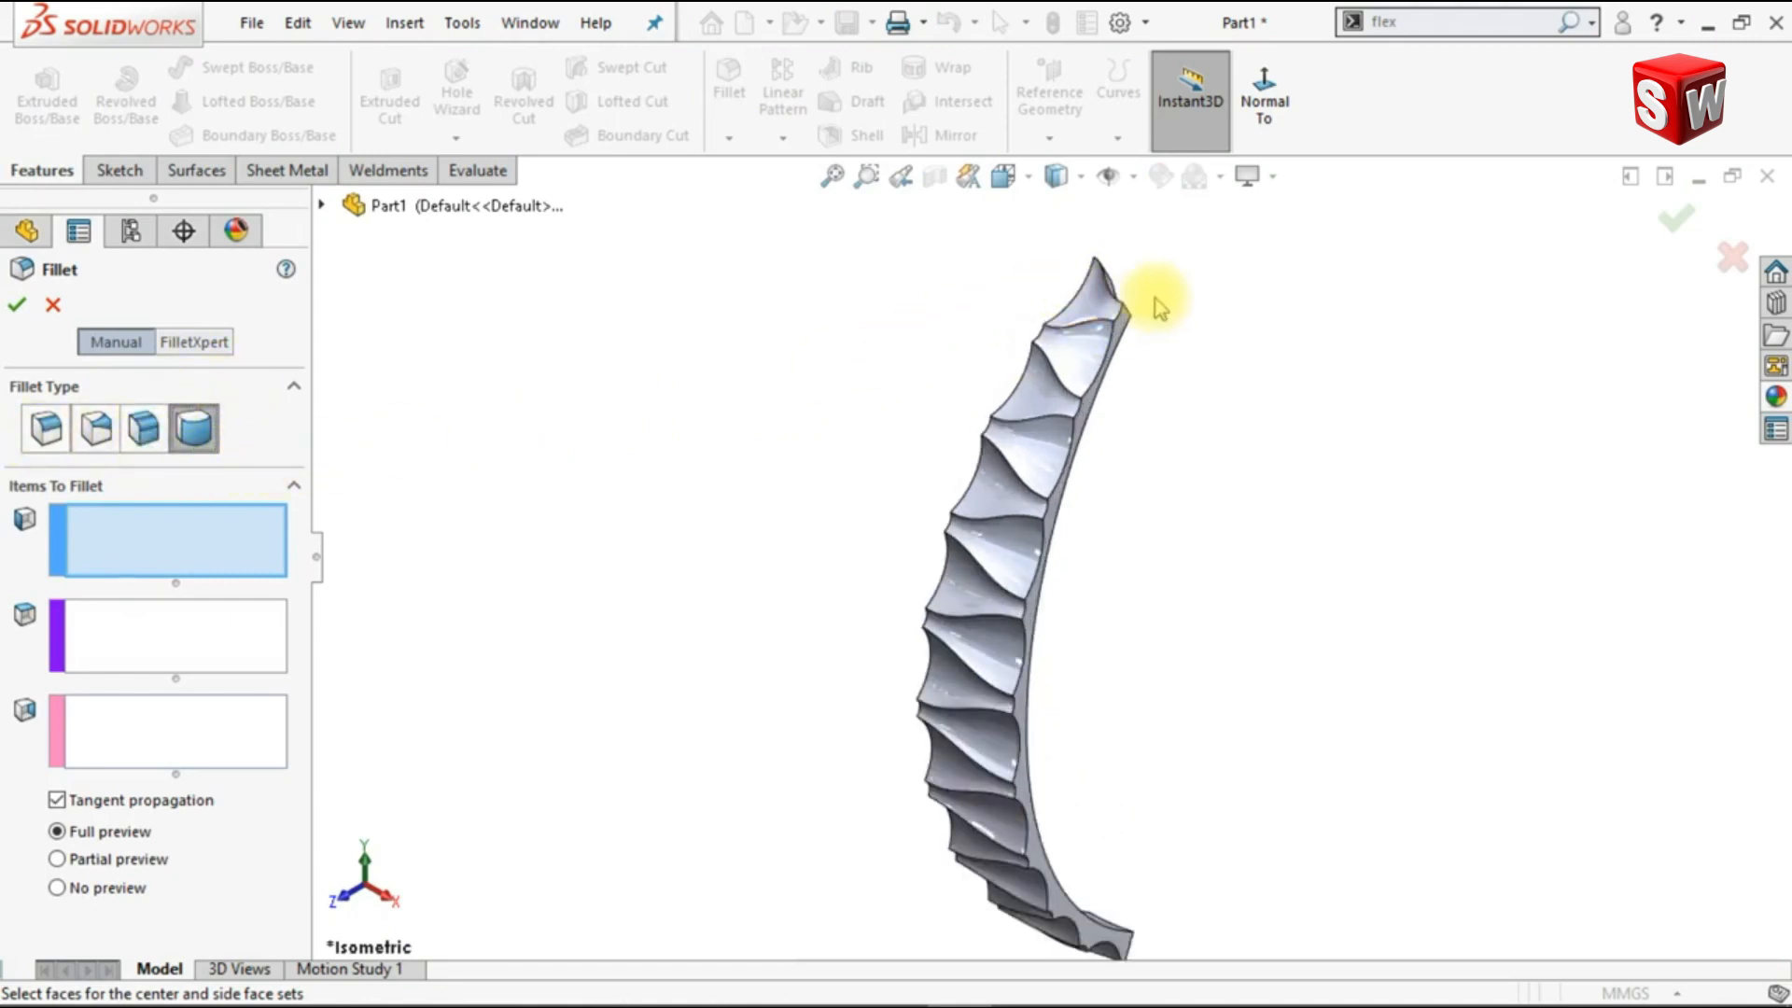
{"action": "left_click", "coordinate": [1005, 378]}
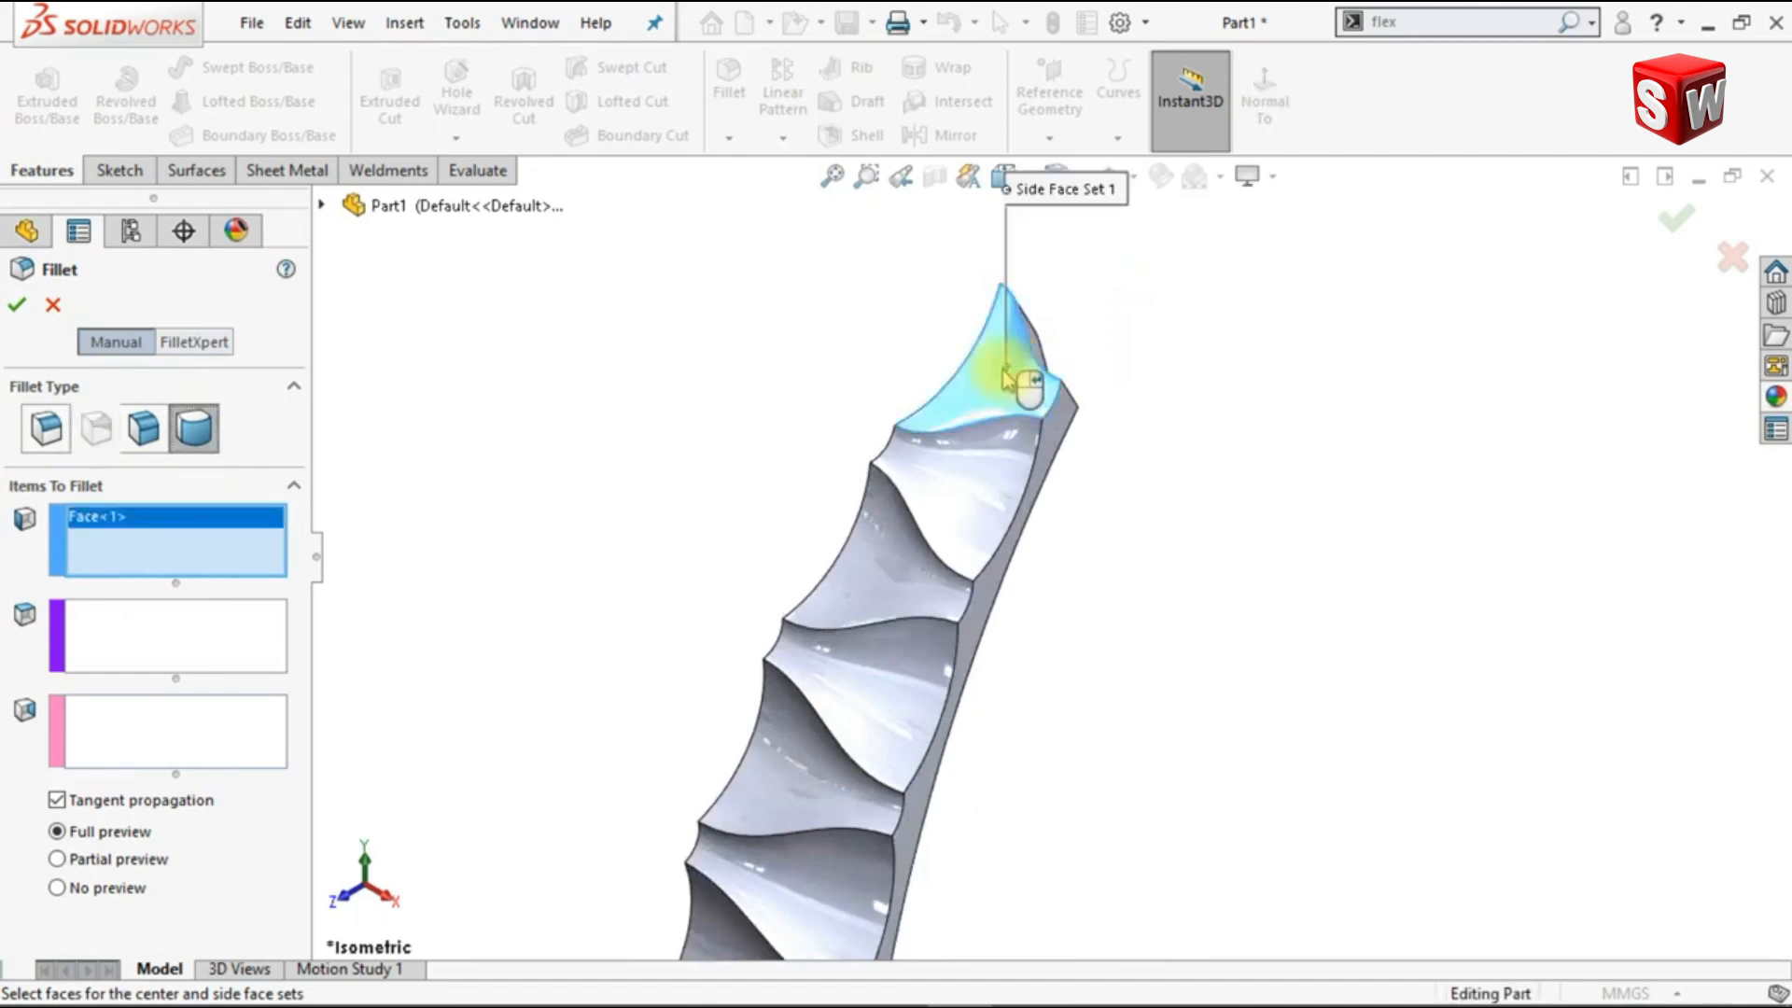
{"action": "left_click", "coordinate": [224, 650]}
{"action": "middle_click_drag", "start_coordinate": [640, 520], "coordinate": [1041, 360]}
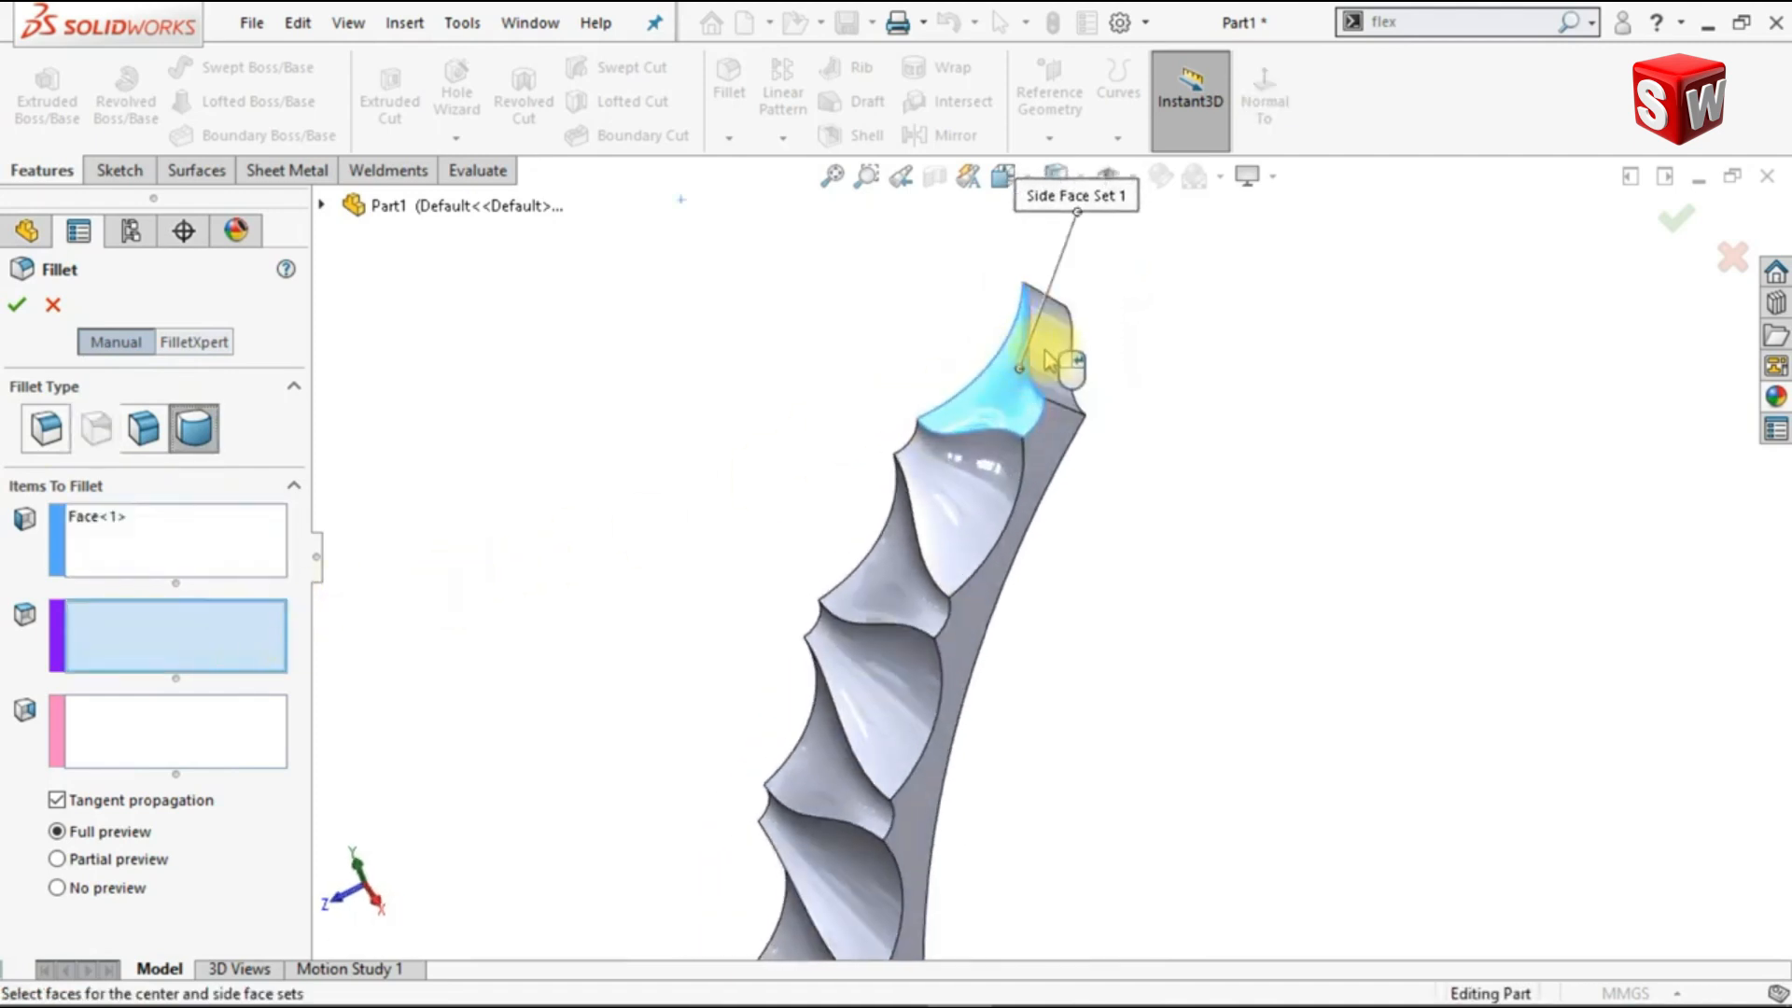
{"action": "left_click", "coordinate": [1048, 356]}
{"action": "left_click", "coordinate": [220, 720]}
{"action": "mouse_move", "coordinate": [1061, 572]}
{"action": "middle_mouse_down"}
{"action": "mouse_move", "coordinate": [1143, 529]}
{"action": "mouse_move", "coordinate": [1072, 500]}
{"action": "middle_mouse_up"}
{"action": "left_click", "coordinate": [1026, 464]}
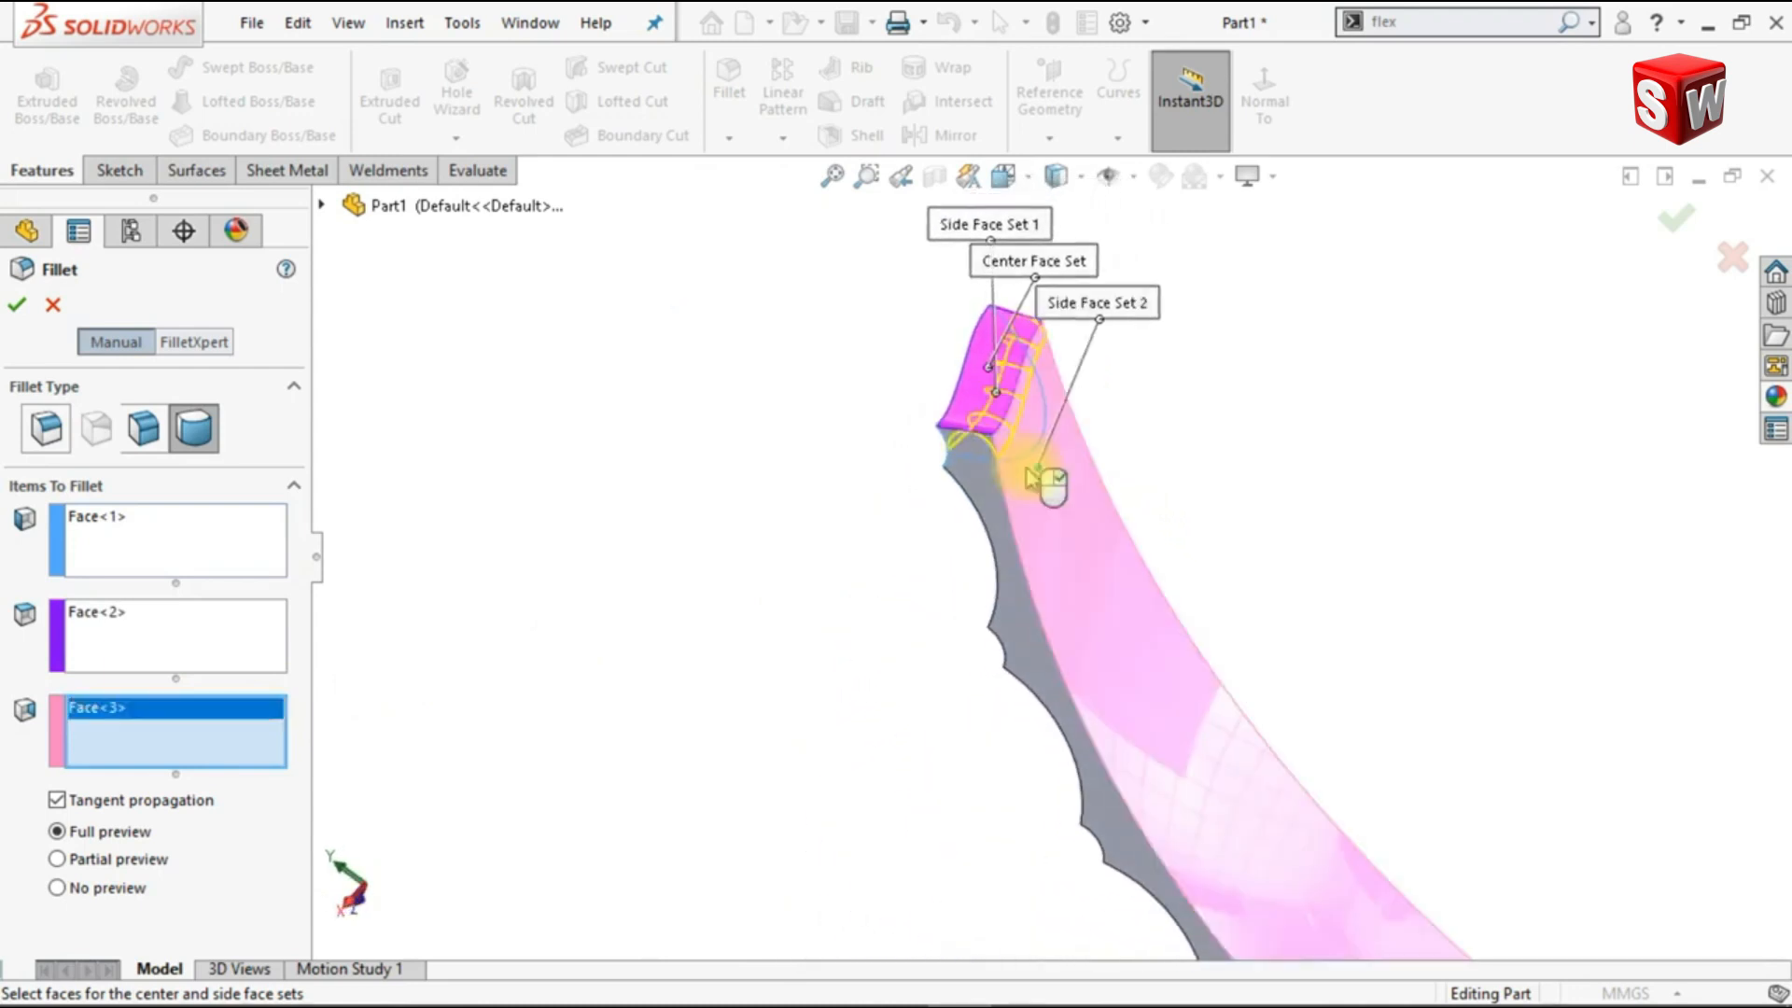
{"action": "left_click", "coordinate": [21, 306]}
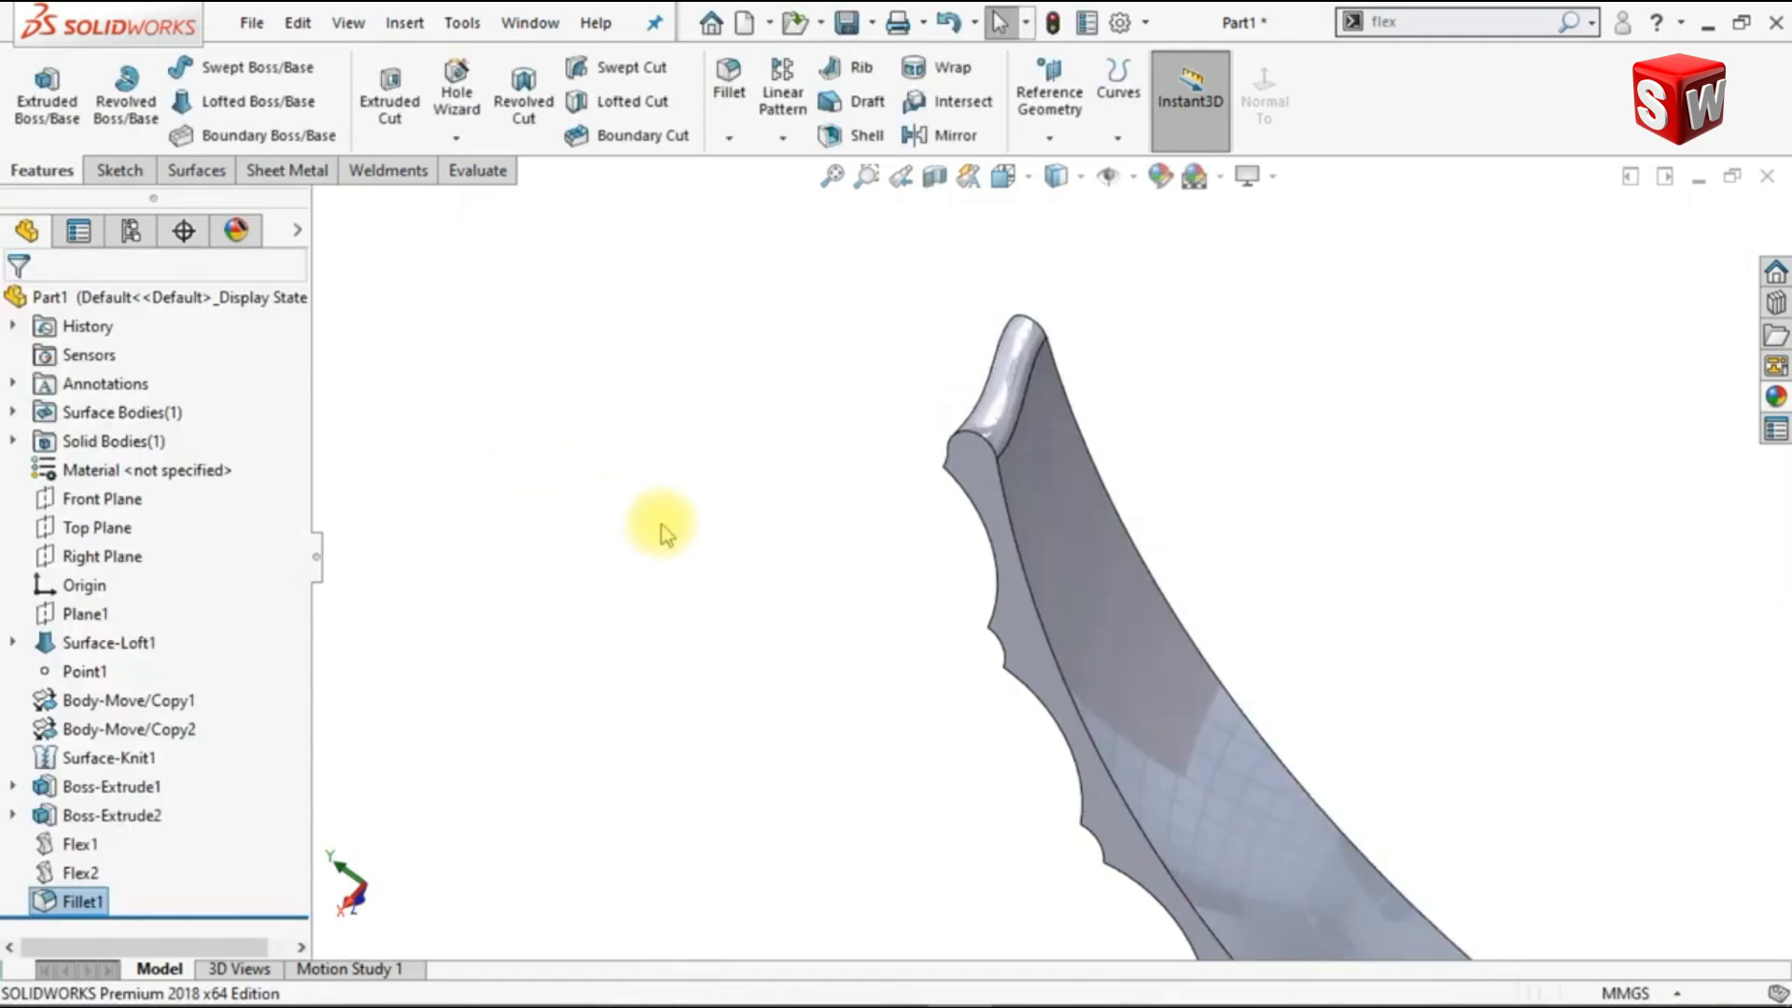
Step: Start a 3 mm symmetric constant-size fillet on a ridge near the rounded tip, including all edges connected to the start face
{"action": "key", "text": "ctrl+7"}
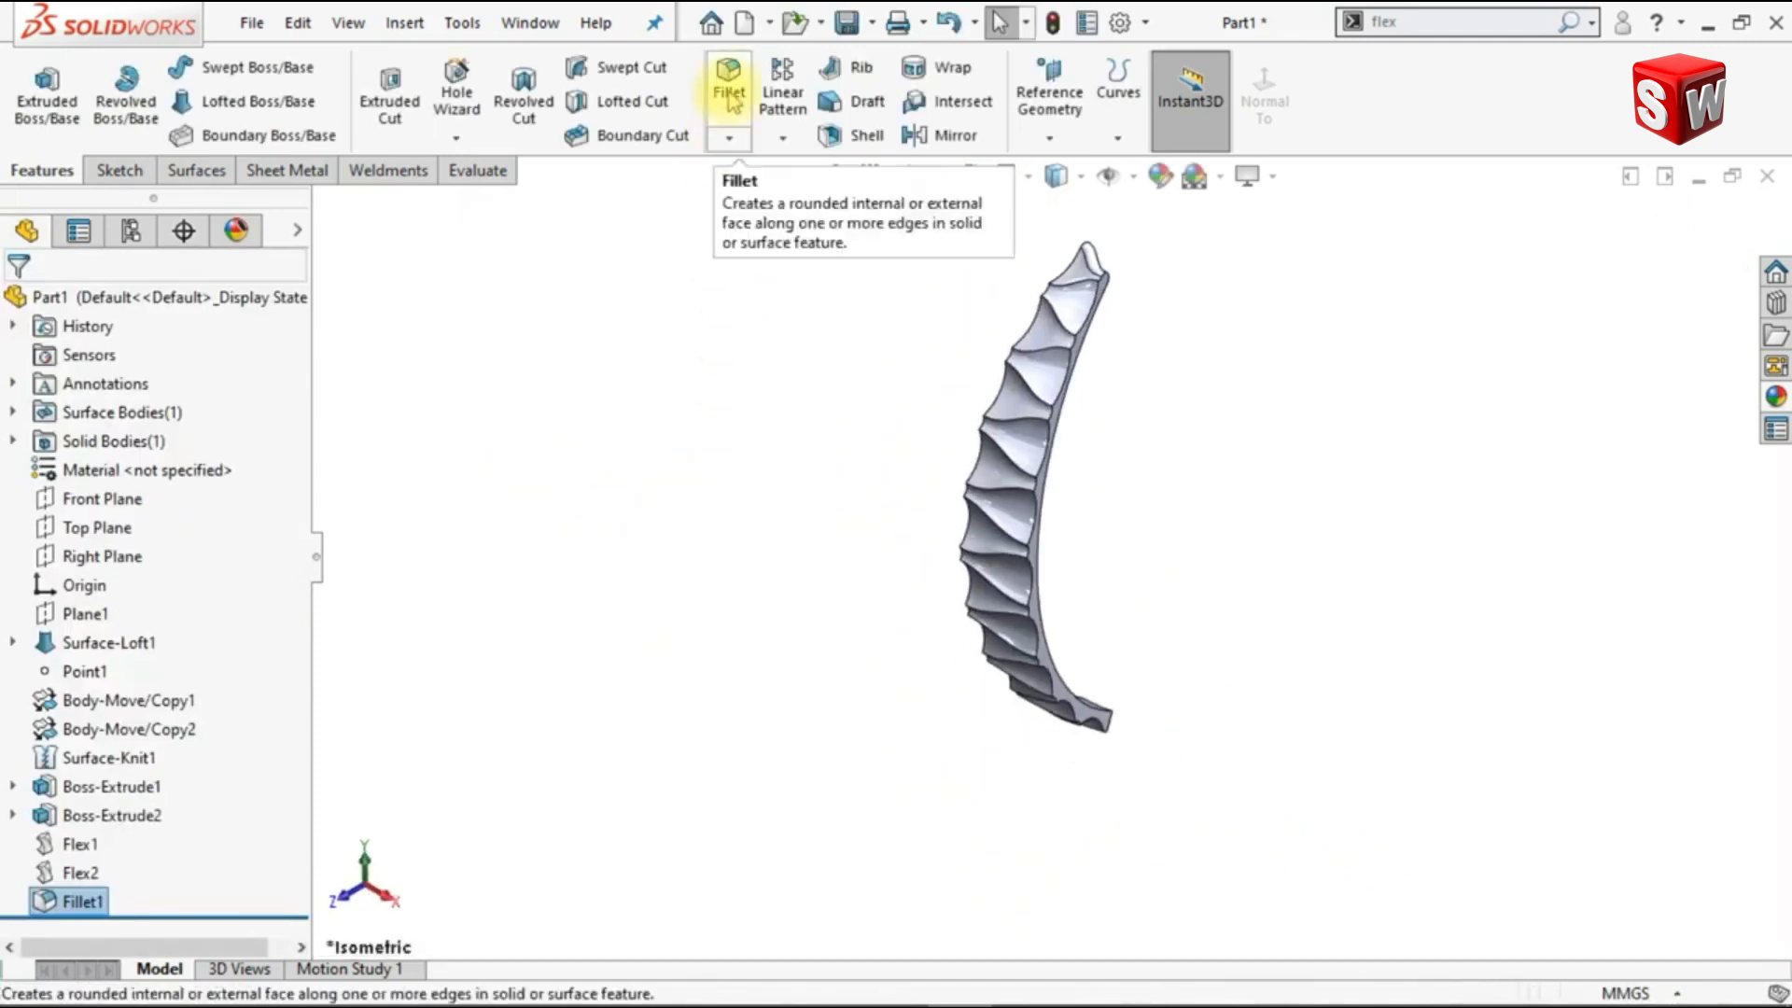
{"action": "key", "text": "Return"}
{"action": "left_click", "coordinate": [46, 427]}
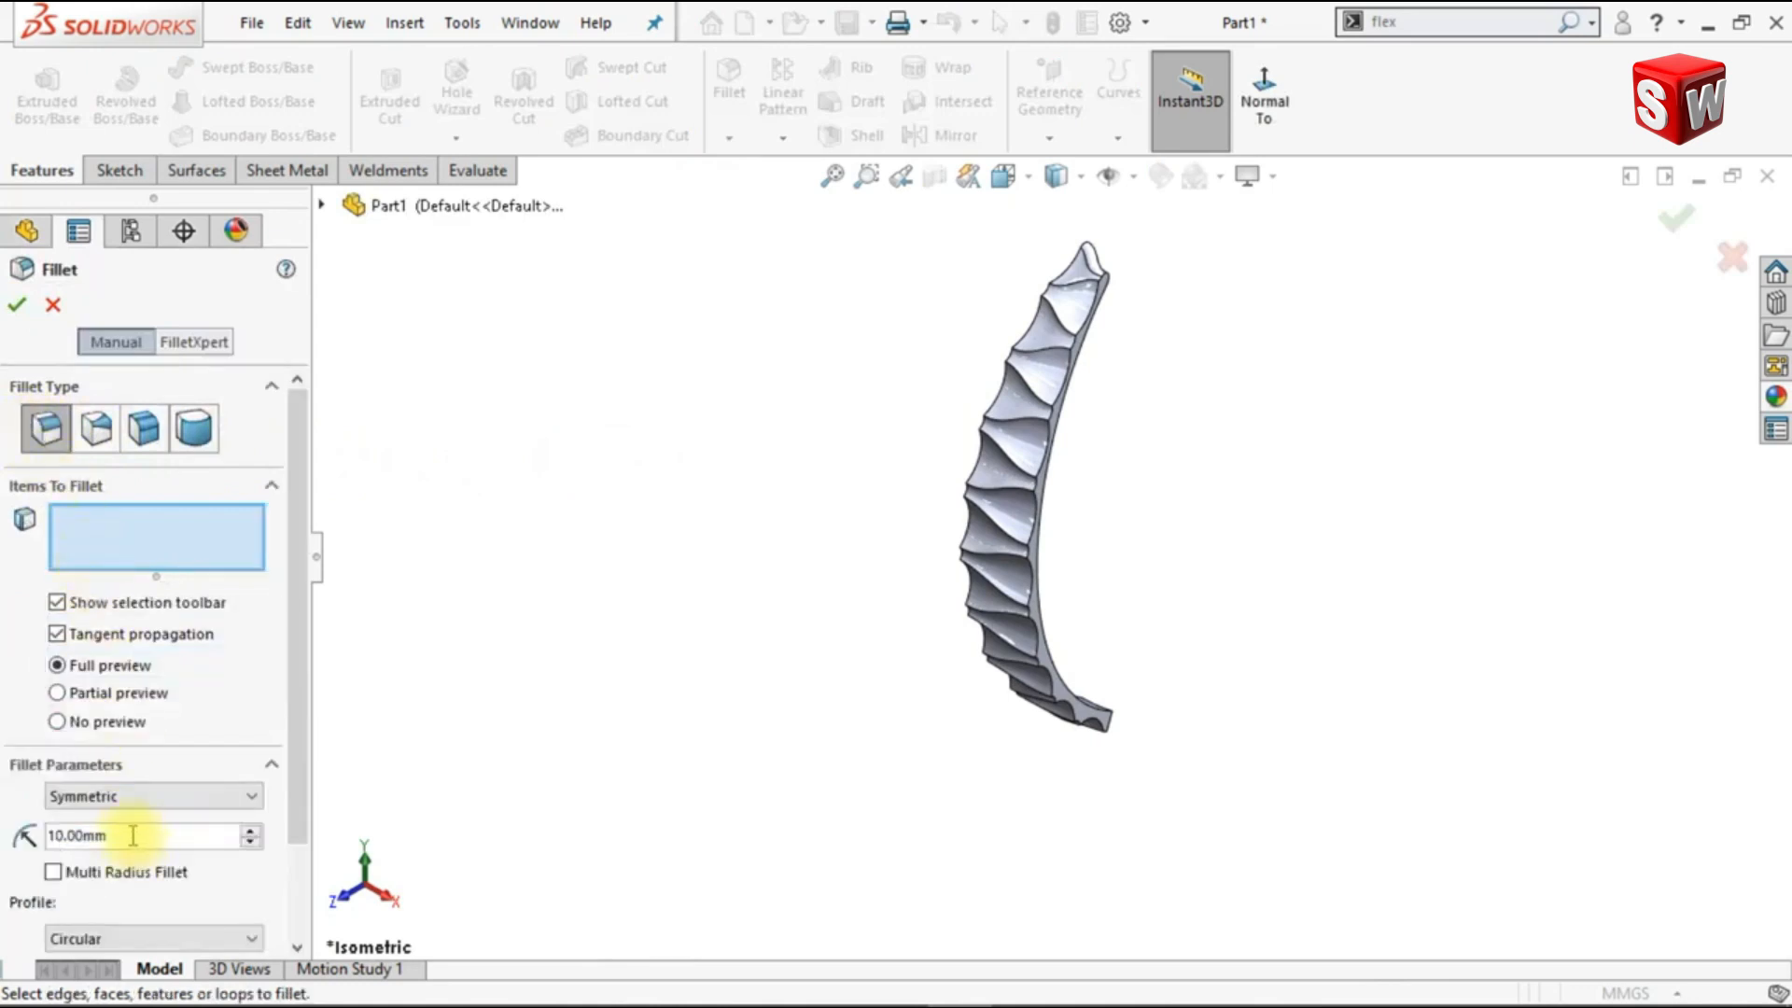
{"action": "left_click", "coordinate": [133, 835]}
{"action": "type", "text": "3"}
{"action": "key", "text": "Return"}
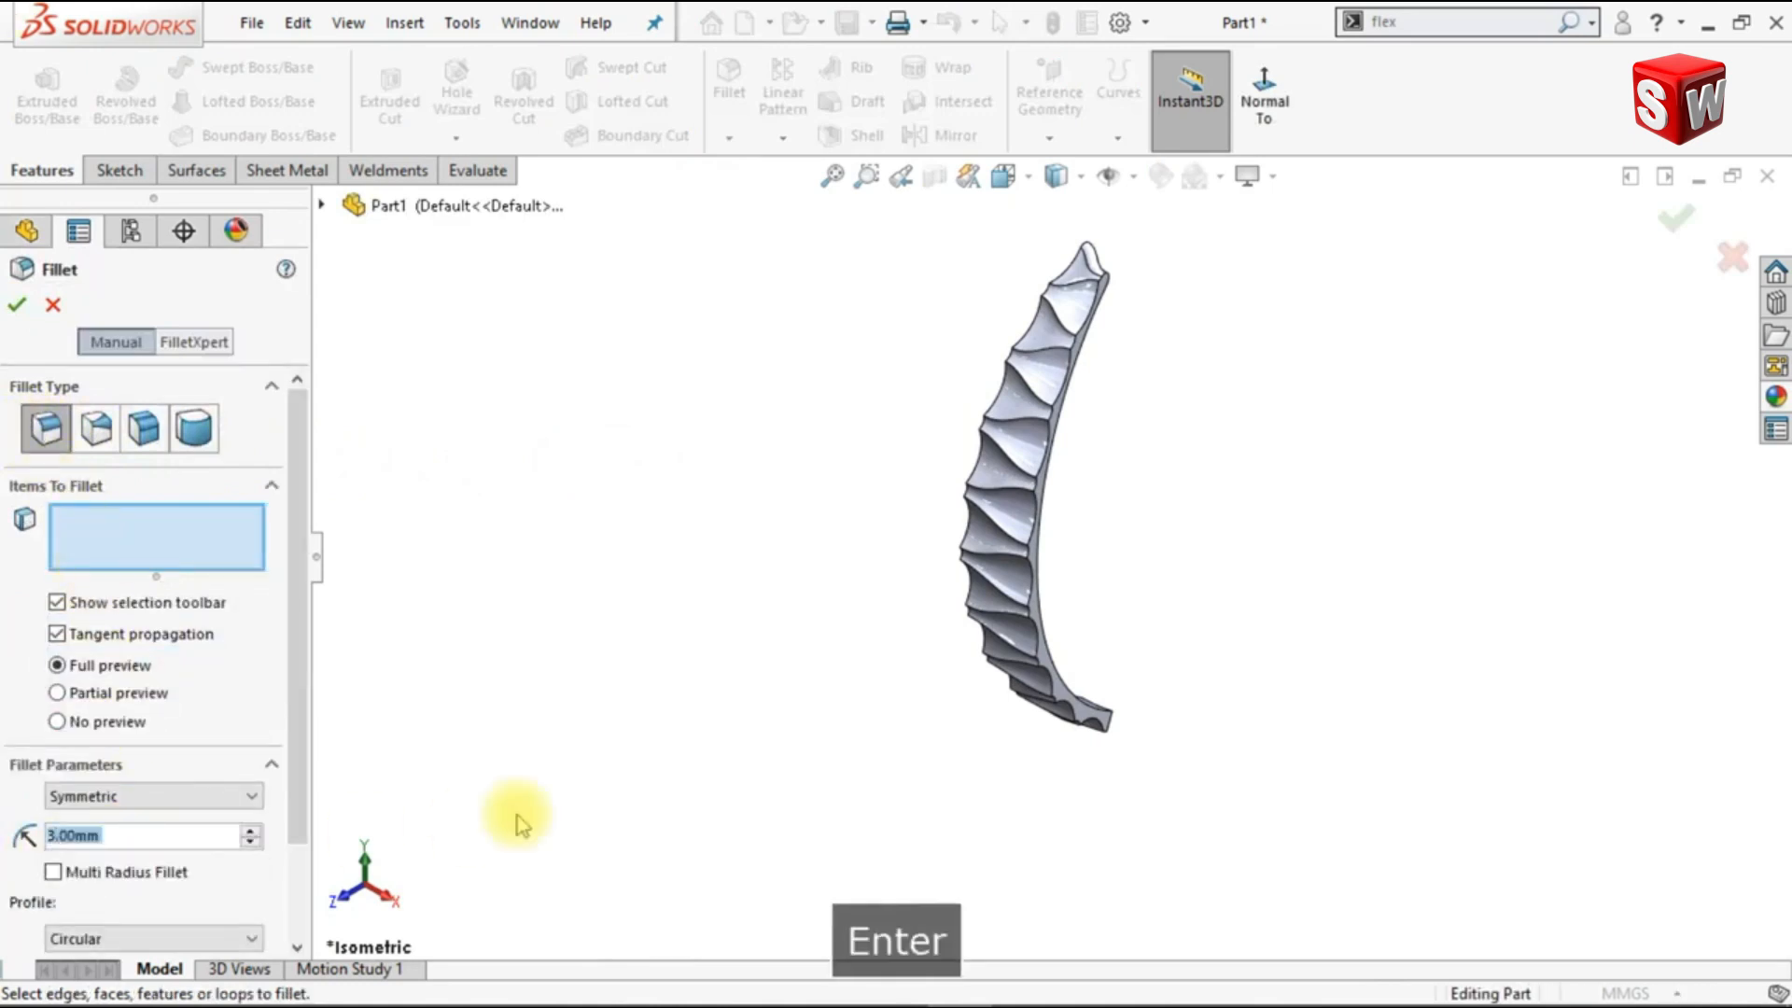
{"action": "scroll", "coordinate": [1123, 316], "scroll_direction": "down", "scroll_amount": 5}
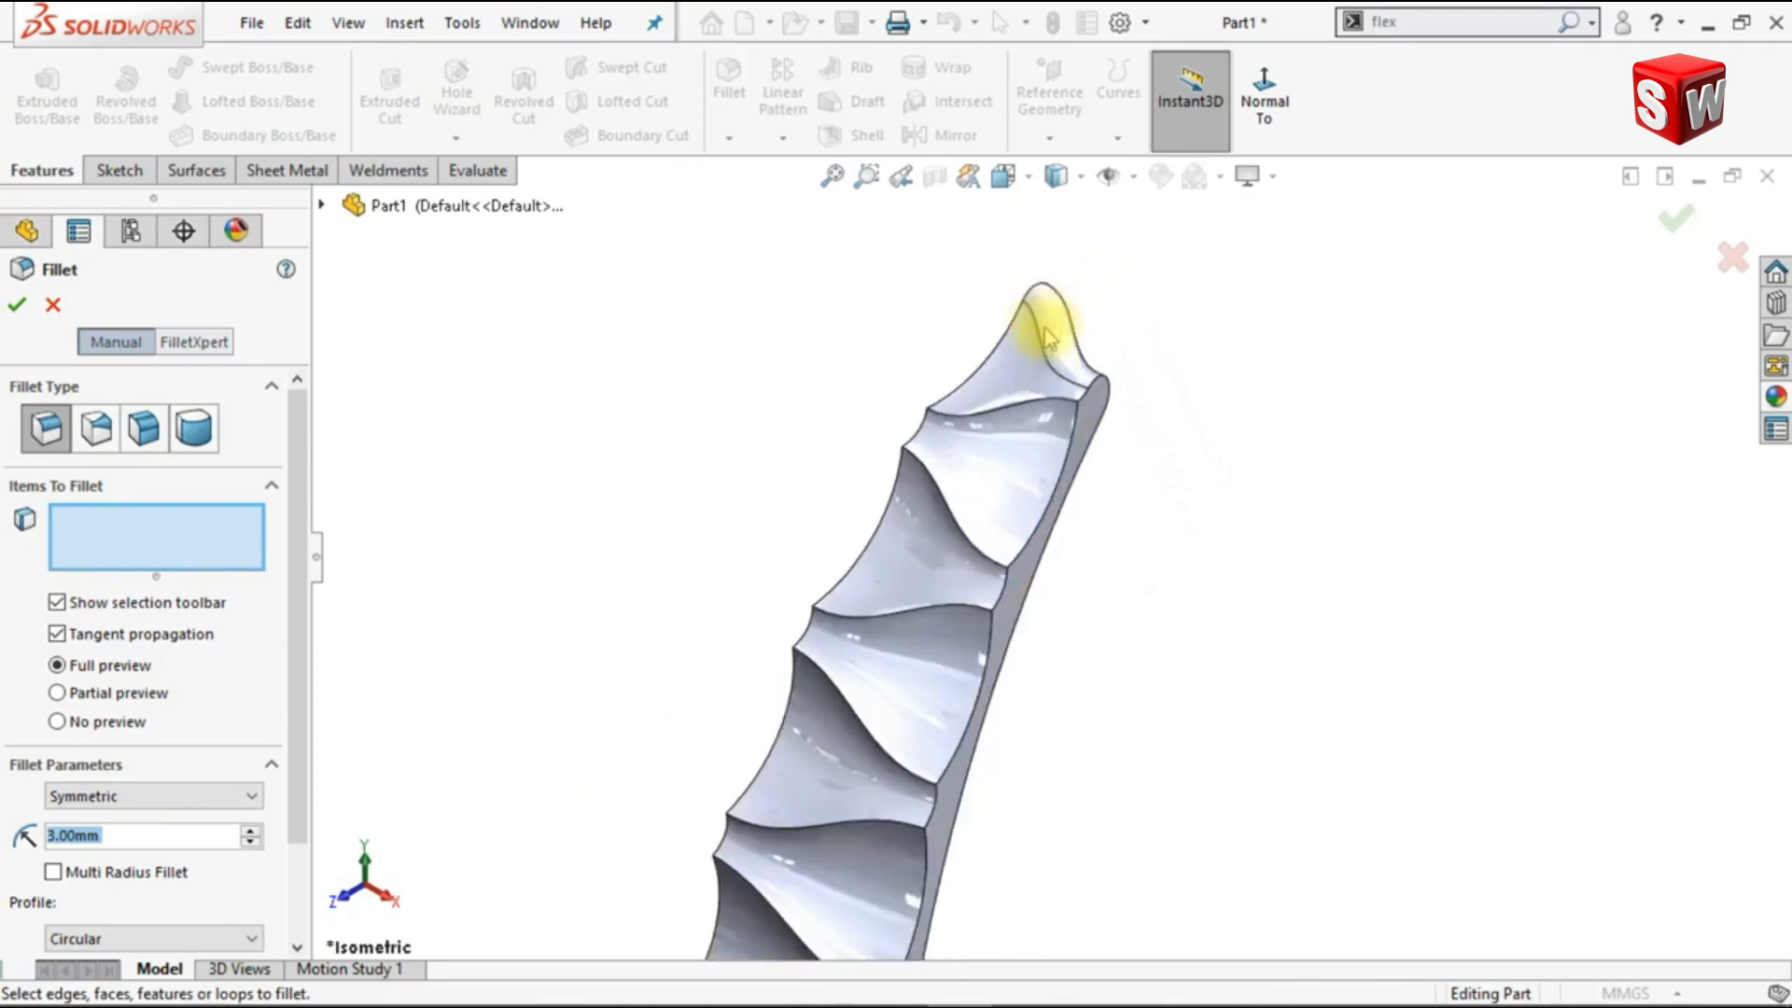
{"action": "left_click", "coordinate": [1023, 411]}
{"action": "left_click", "coordinate": [1095, 336]}
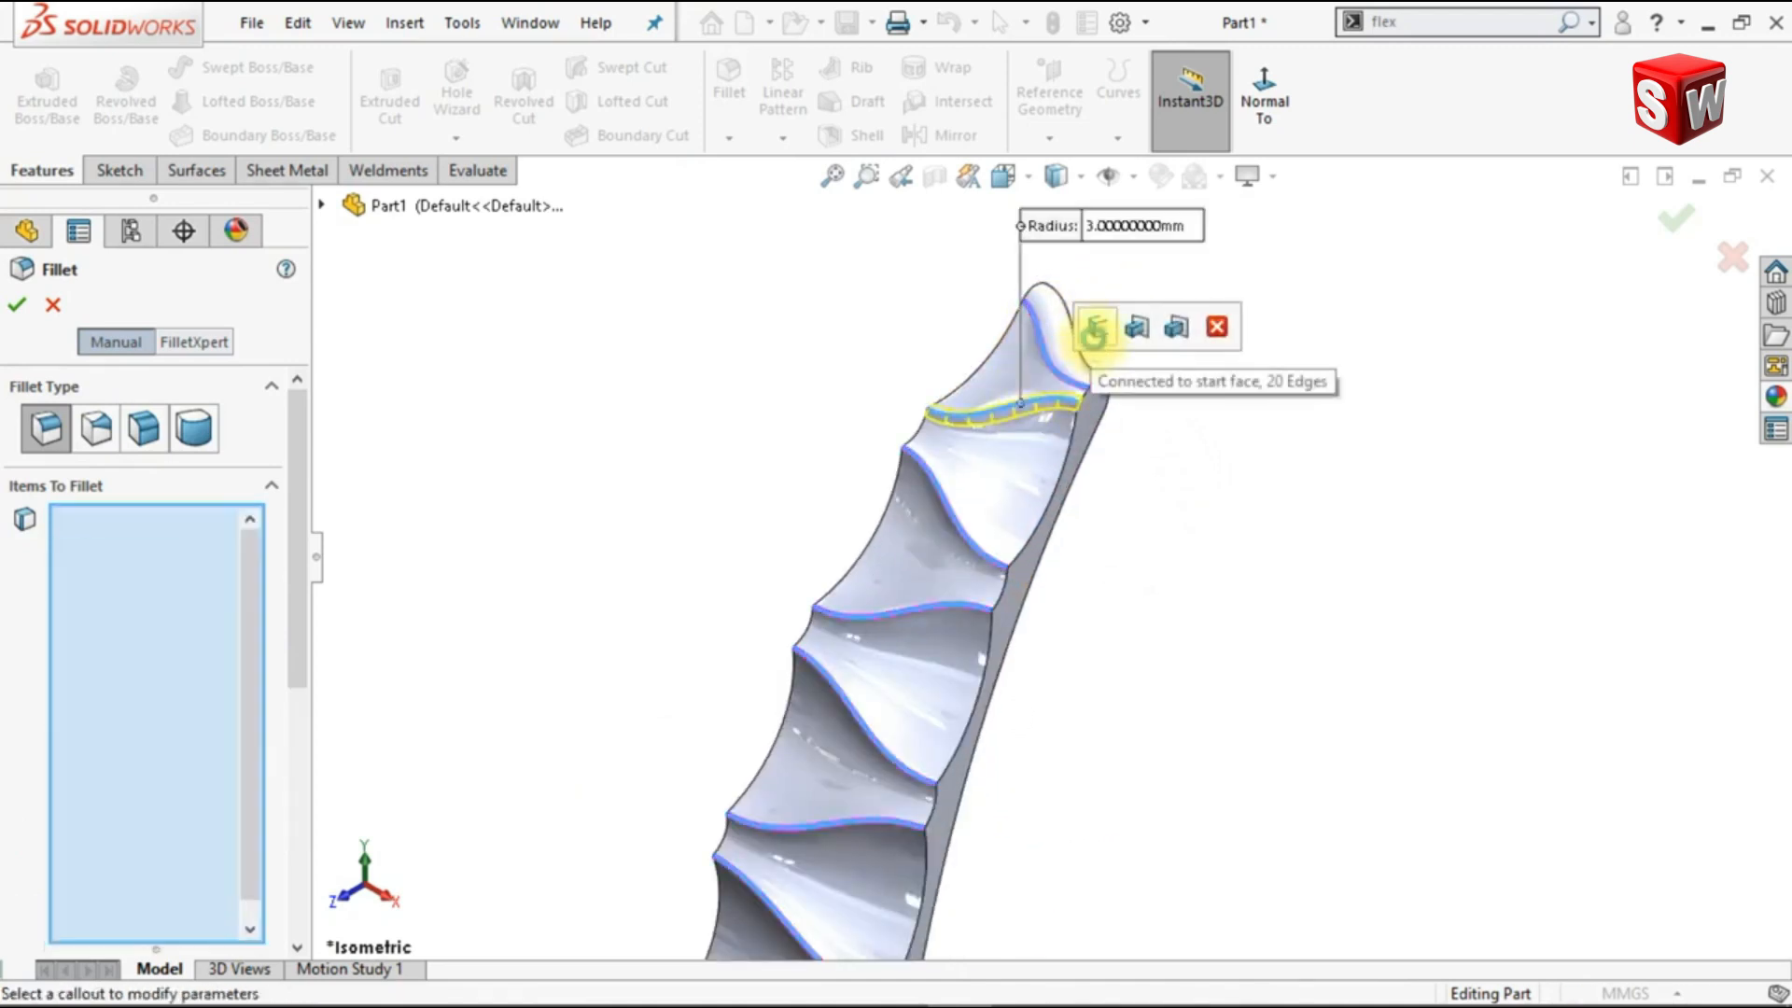
Step: Exclude the edge beside the rounded tip and the two long edges of the opposite end face from the fillet, and apply it
{"action": "scroll", "coordinate": [1097, 355], "scroll_direction": "down", "scroll_amount": 4}
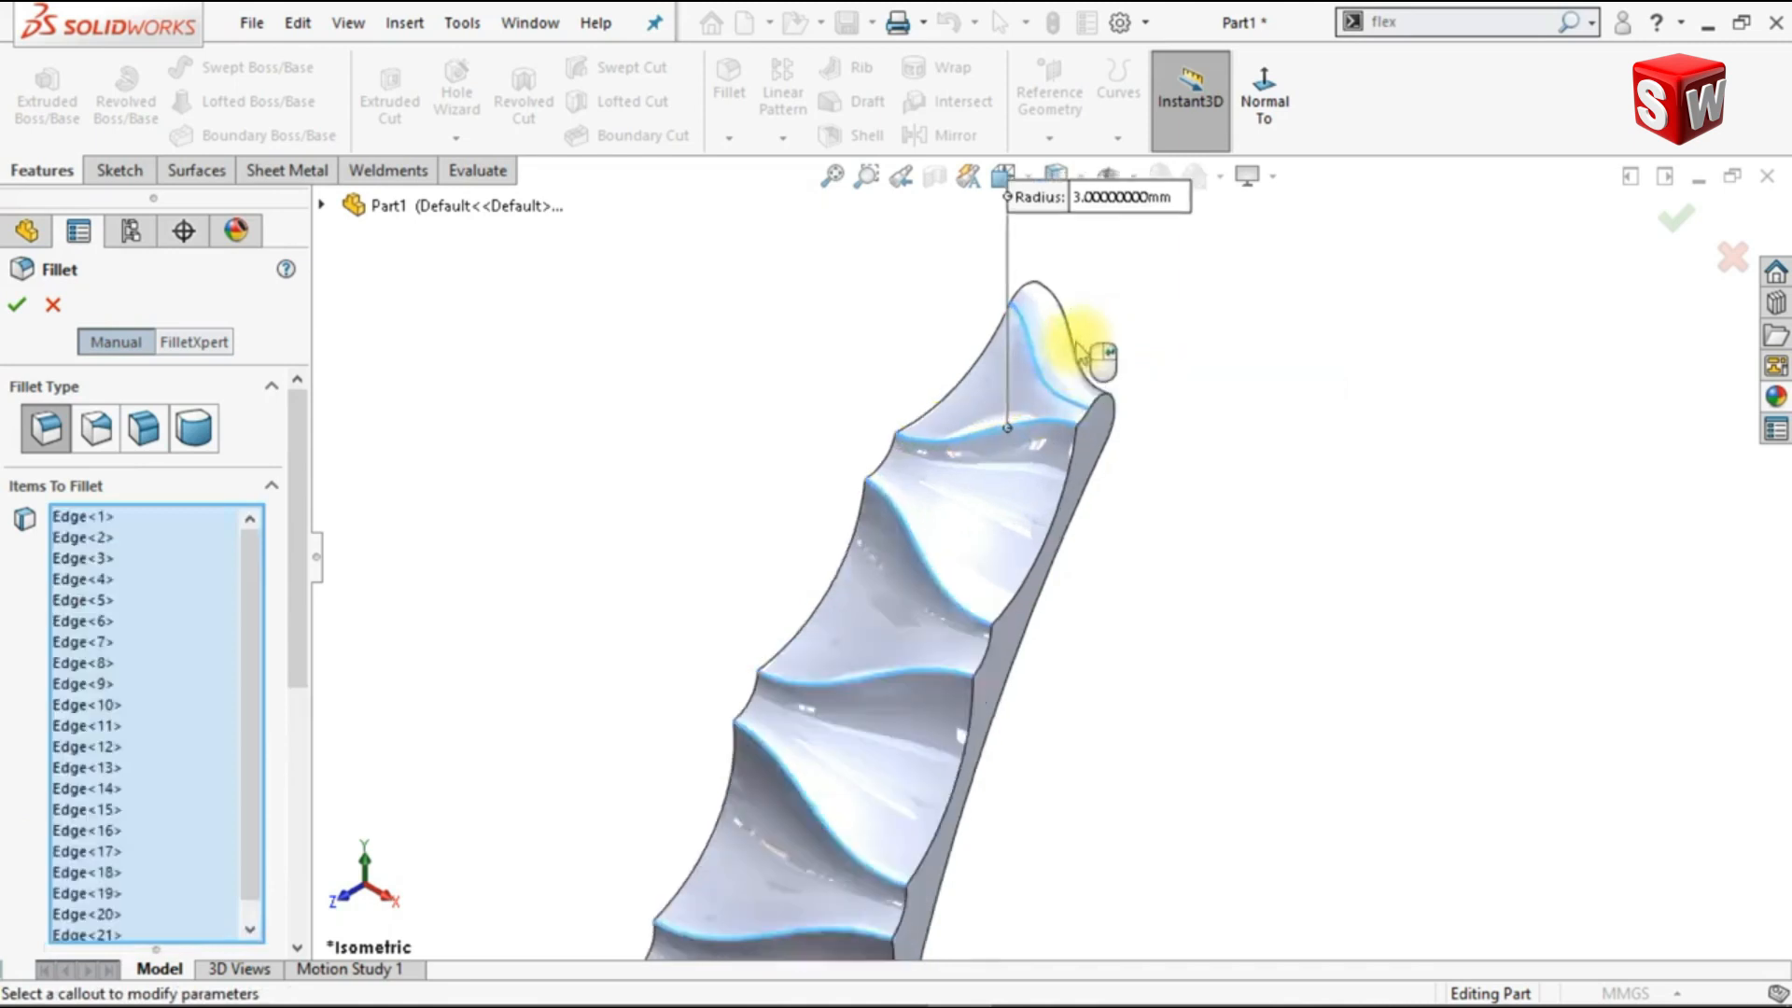
{"action": "left_click", "coordinate": [973, 395]}
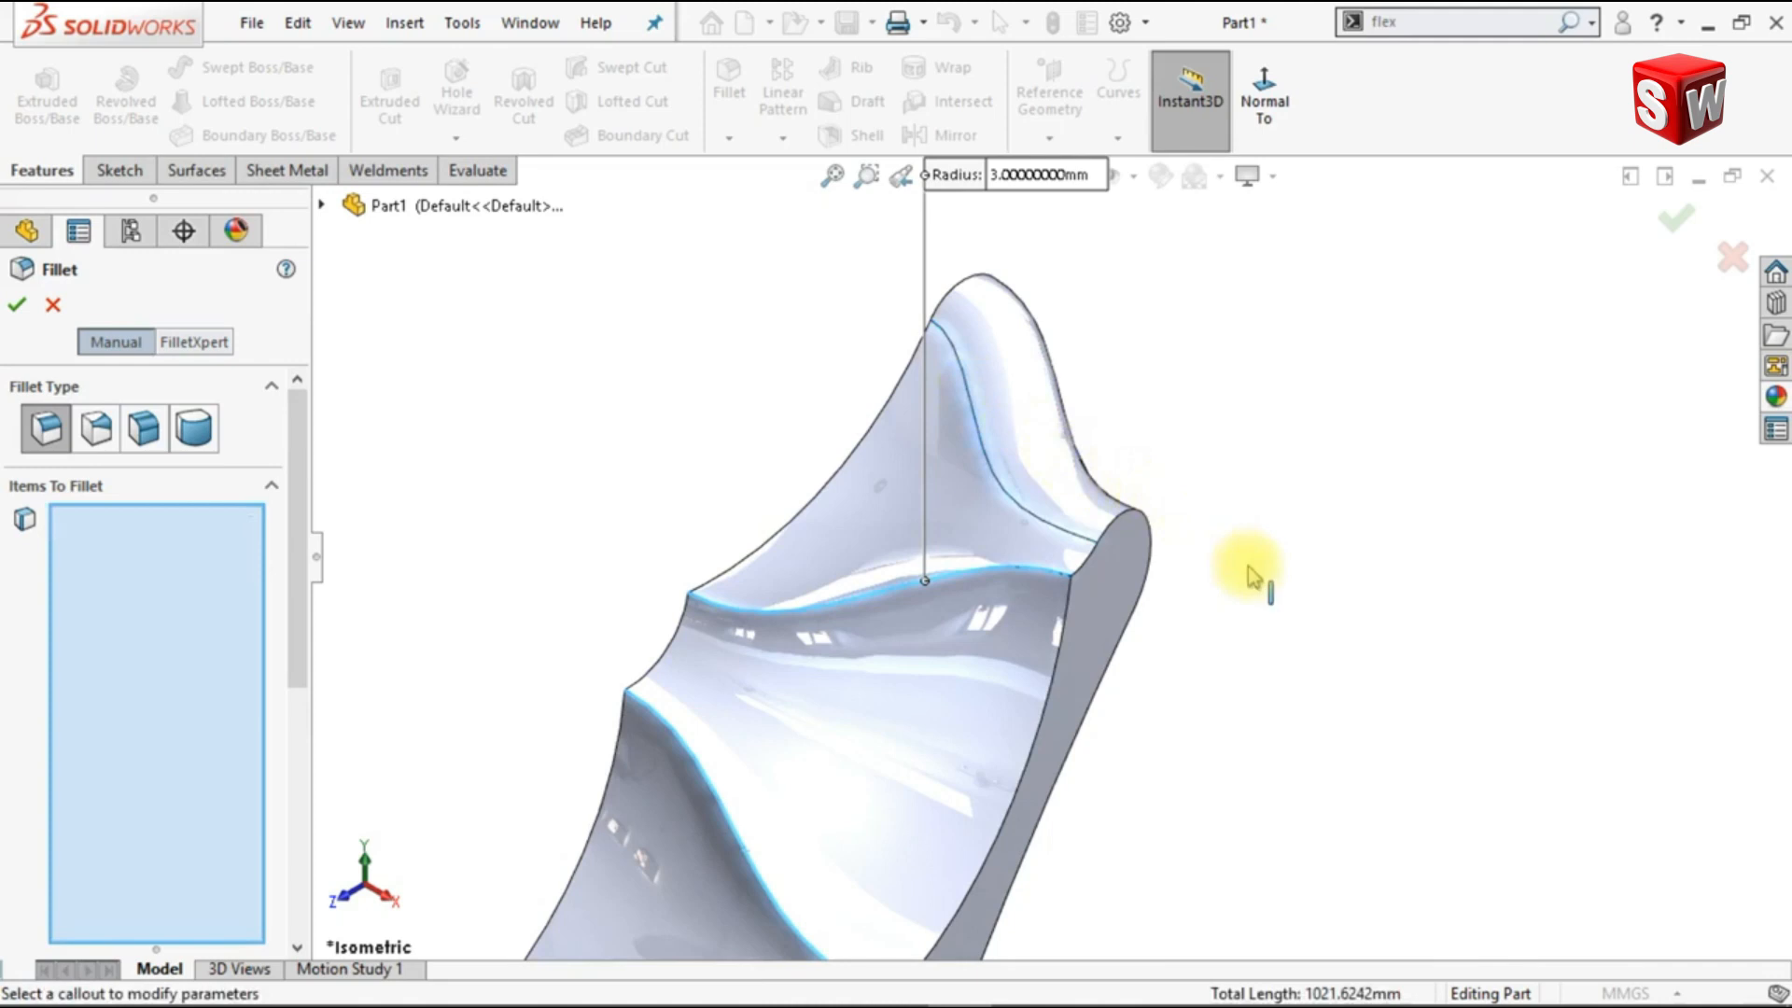
{"action": "scroll", "coordinate": [1148, 654], "scroll_direction": "up", "scroll_amount": 8}
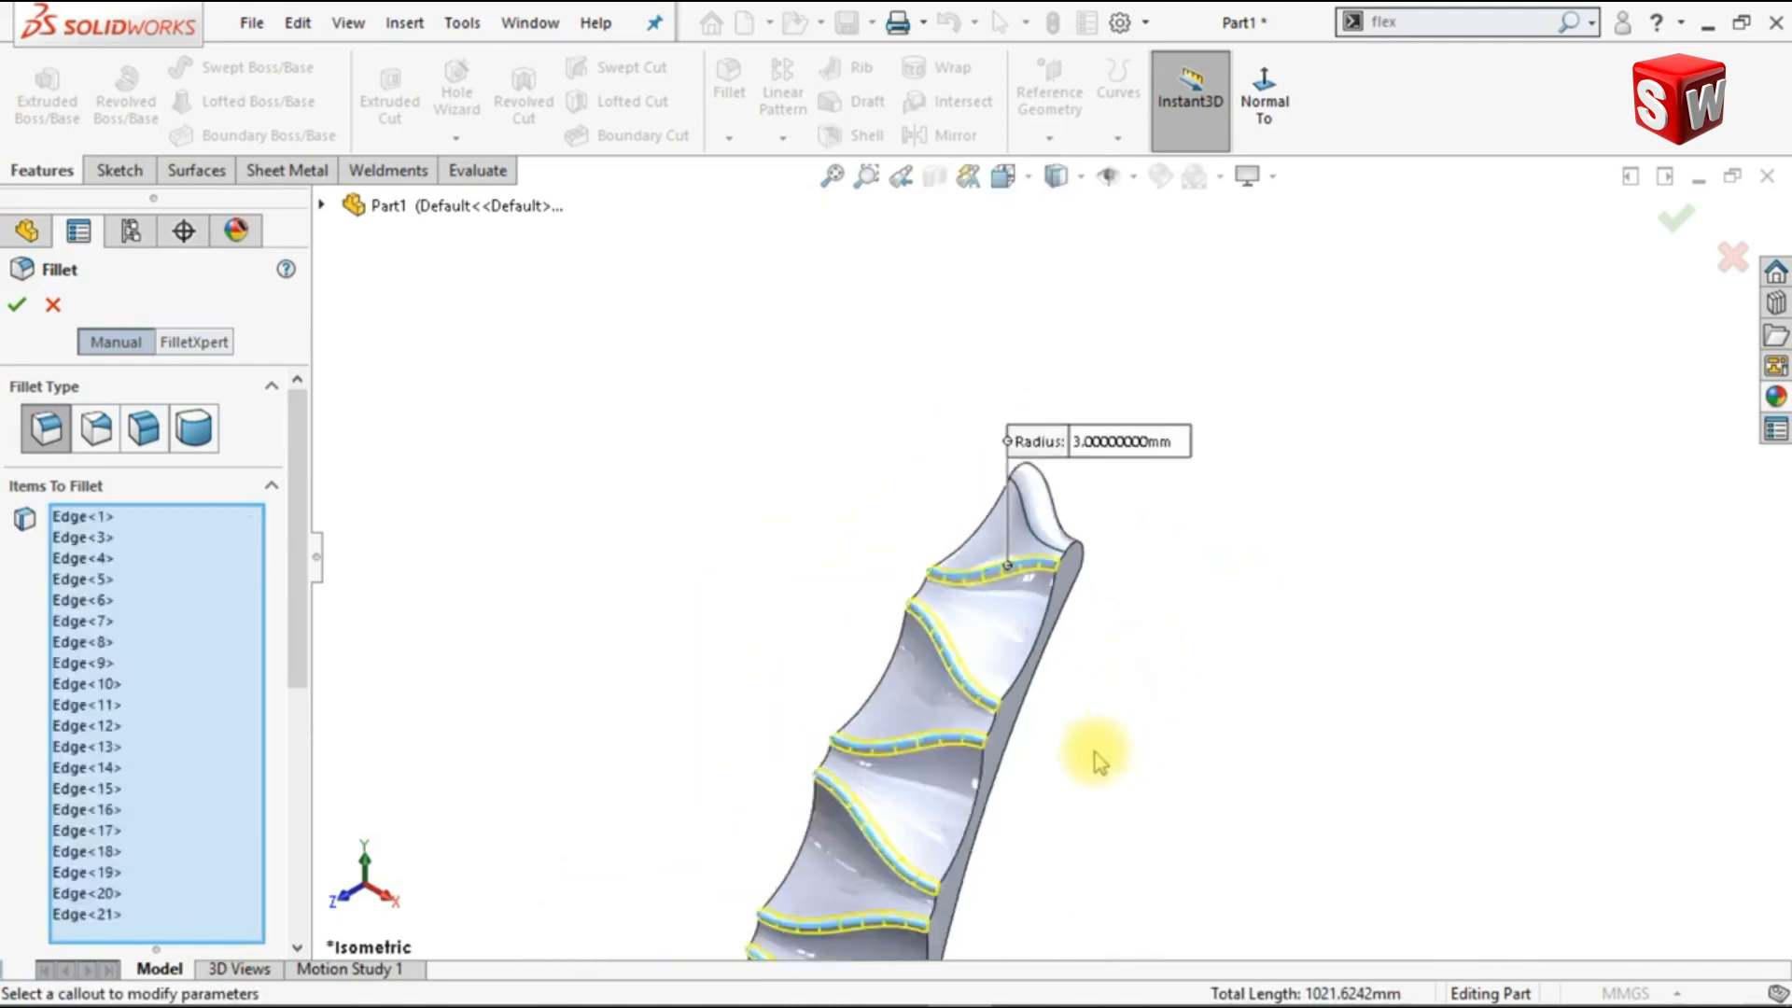
{"action": "mouse_move", "coordinate": [1120, 763]}
{"action": "middle_mouse_down"}
{"action": "mouse_move", "coordinate": [1141, 751]}
{"action": "mouse_move", "coordinate": [1109, 750]}
{"action": "middle_mouse_up"}
{"action": "scroll", "coordinate": [1105, 738], "scroll_direction": "down", "scroll_amount": 4}
{"action": "scroll", "coordinate": [1108, 747], "scroll_direction": "down", "scroll_amount": 10}
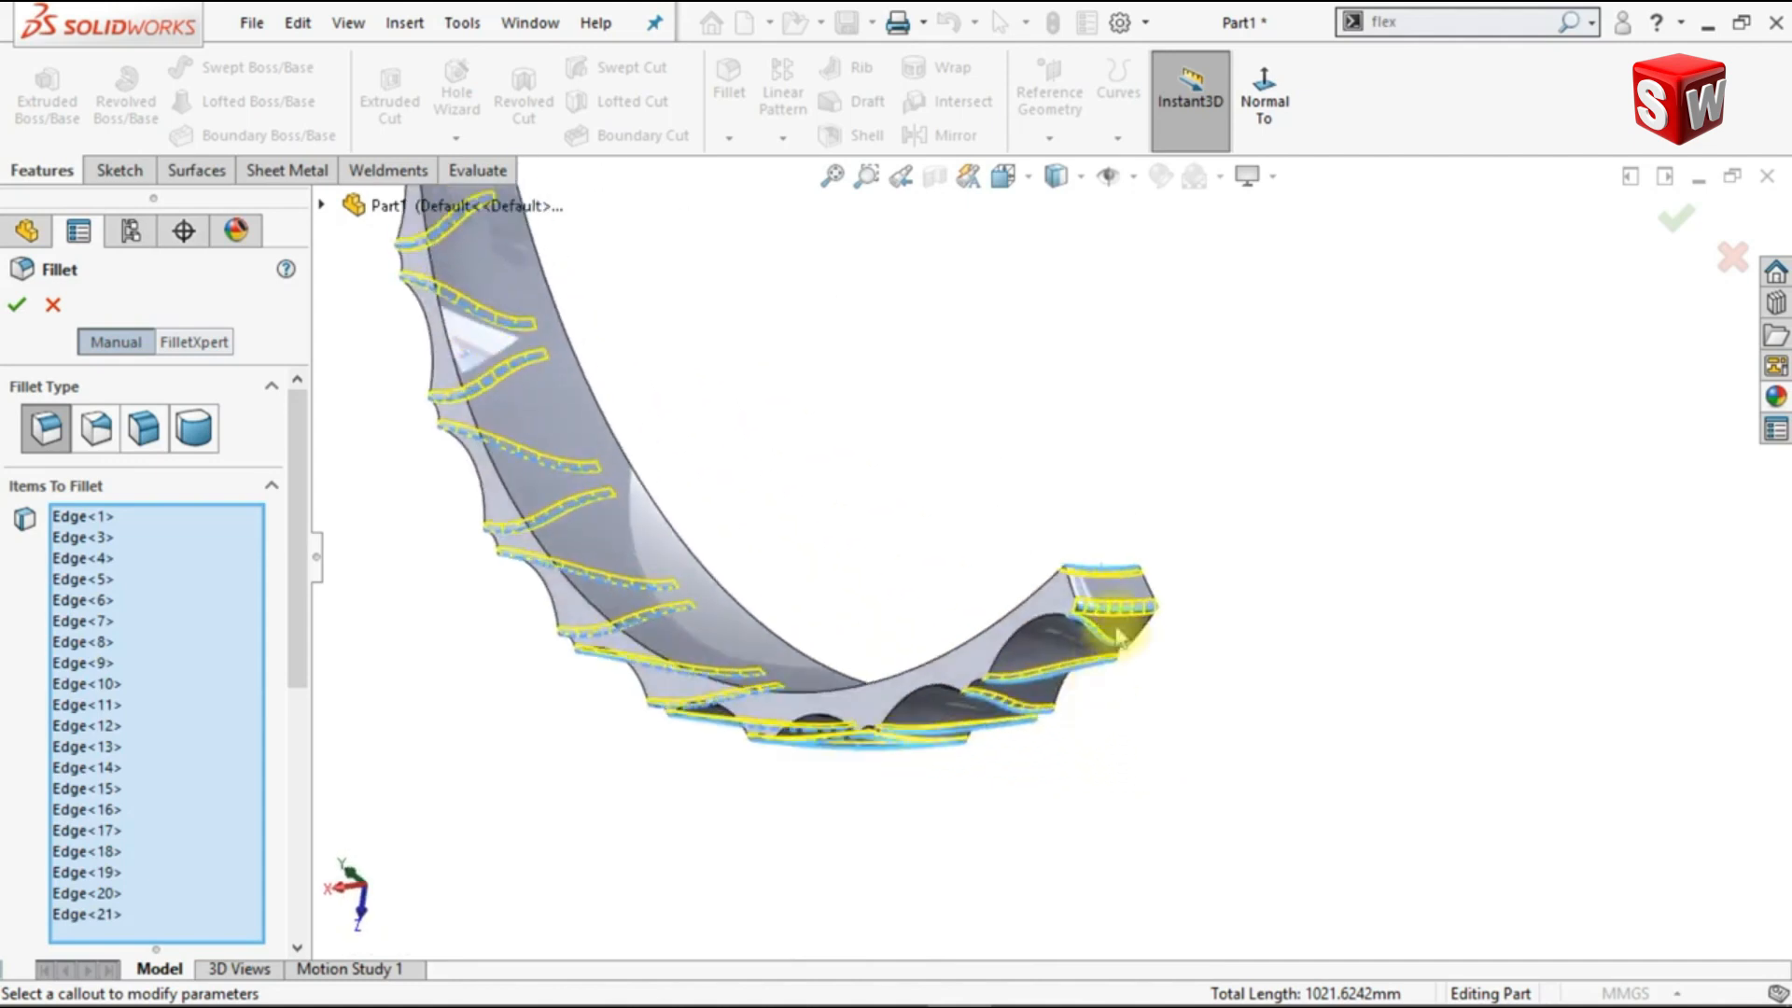
{"action": "scroll", "coordinate": [1027, 698], "scroll_direction": "down", "scroll_amount": 2}
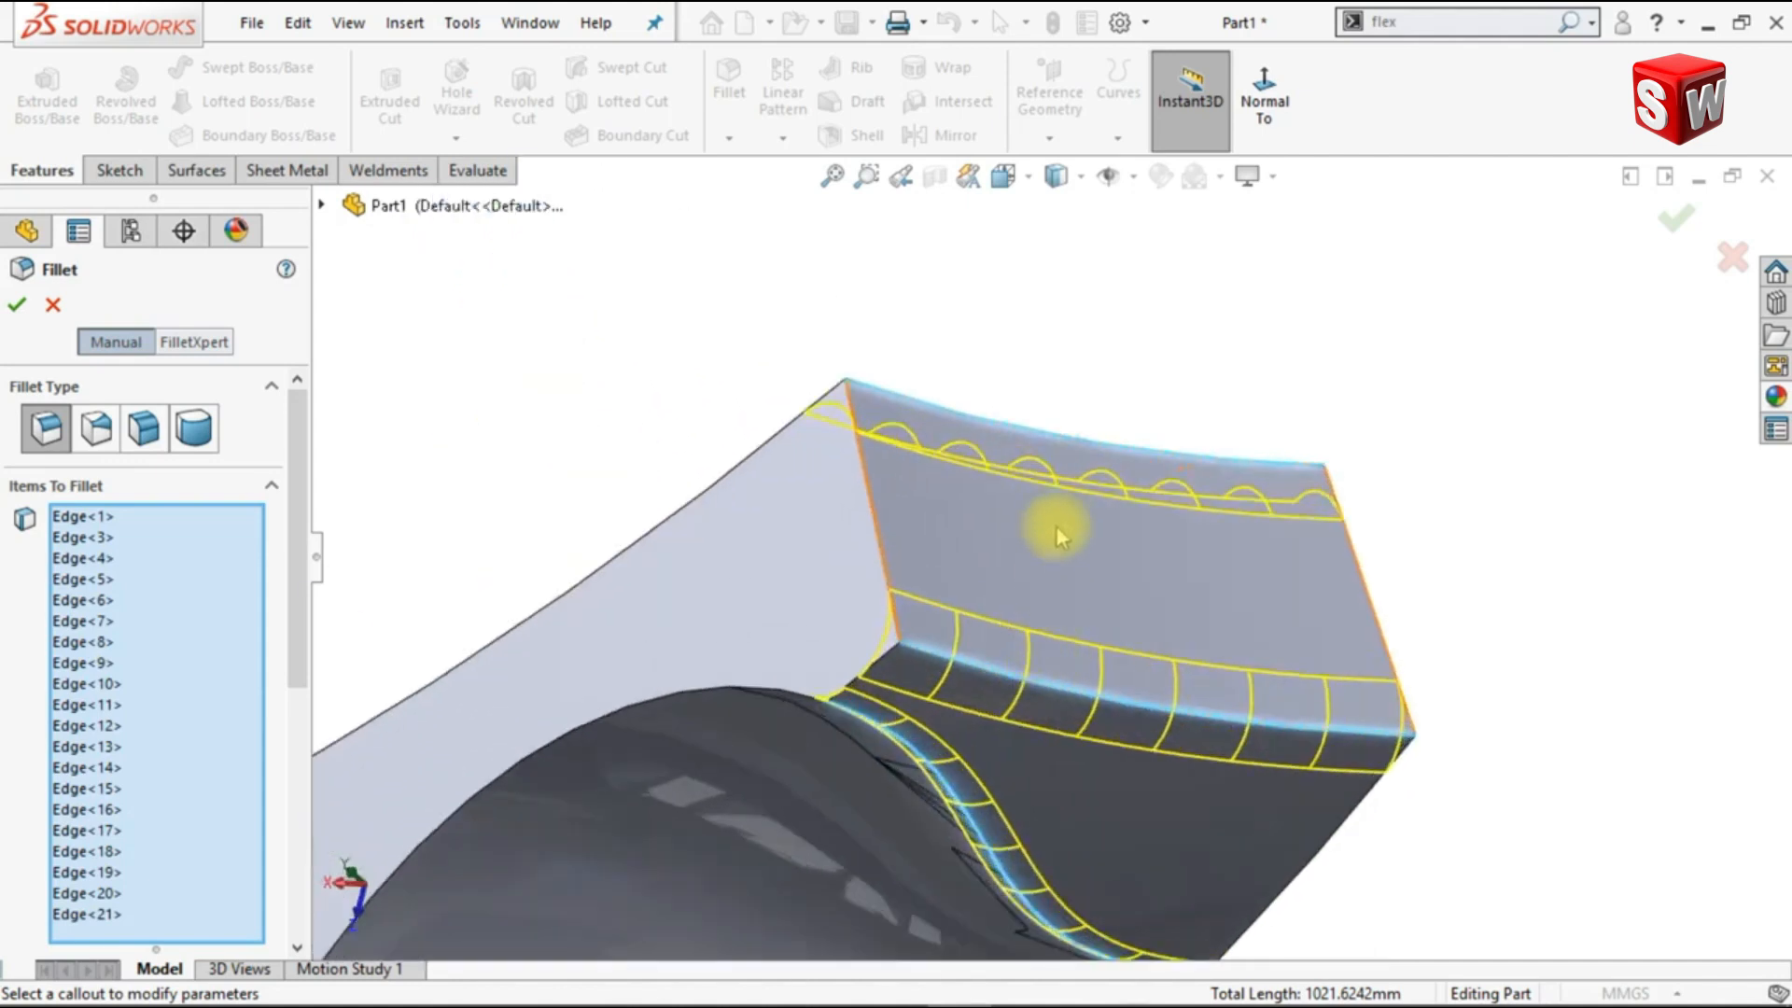
{"action": "left_click", "coordinate": [1070, 450]}
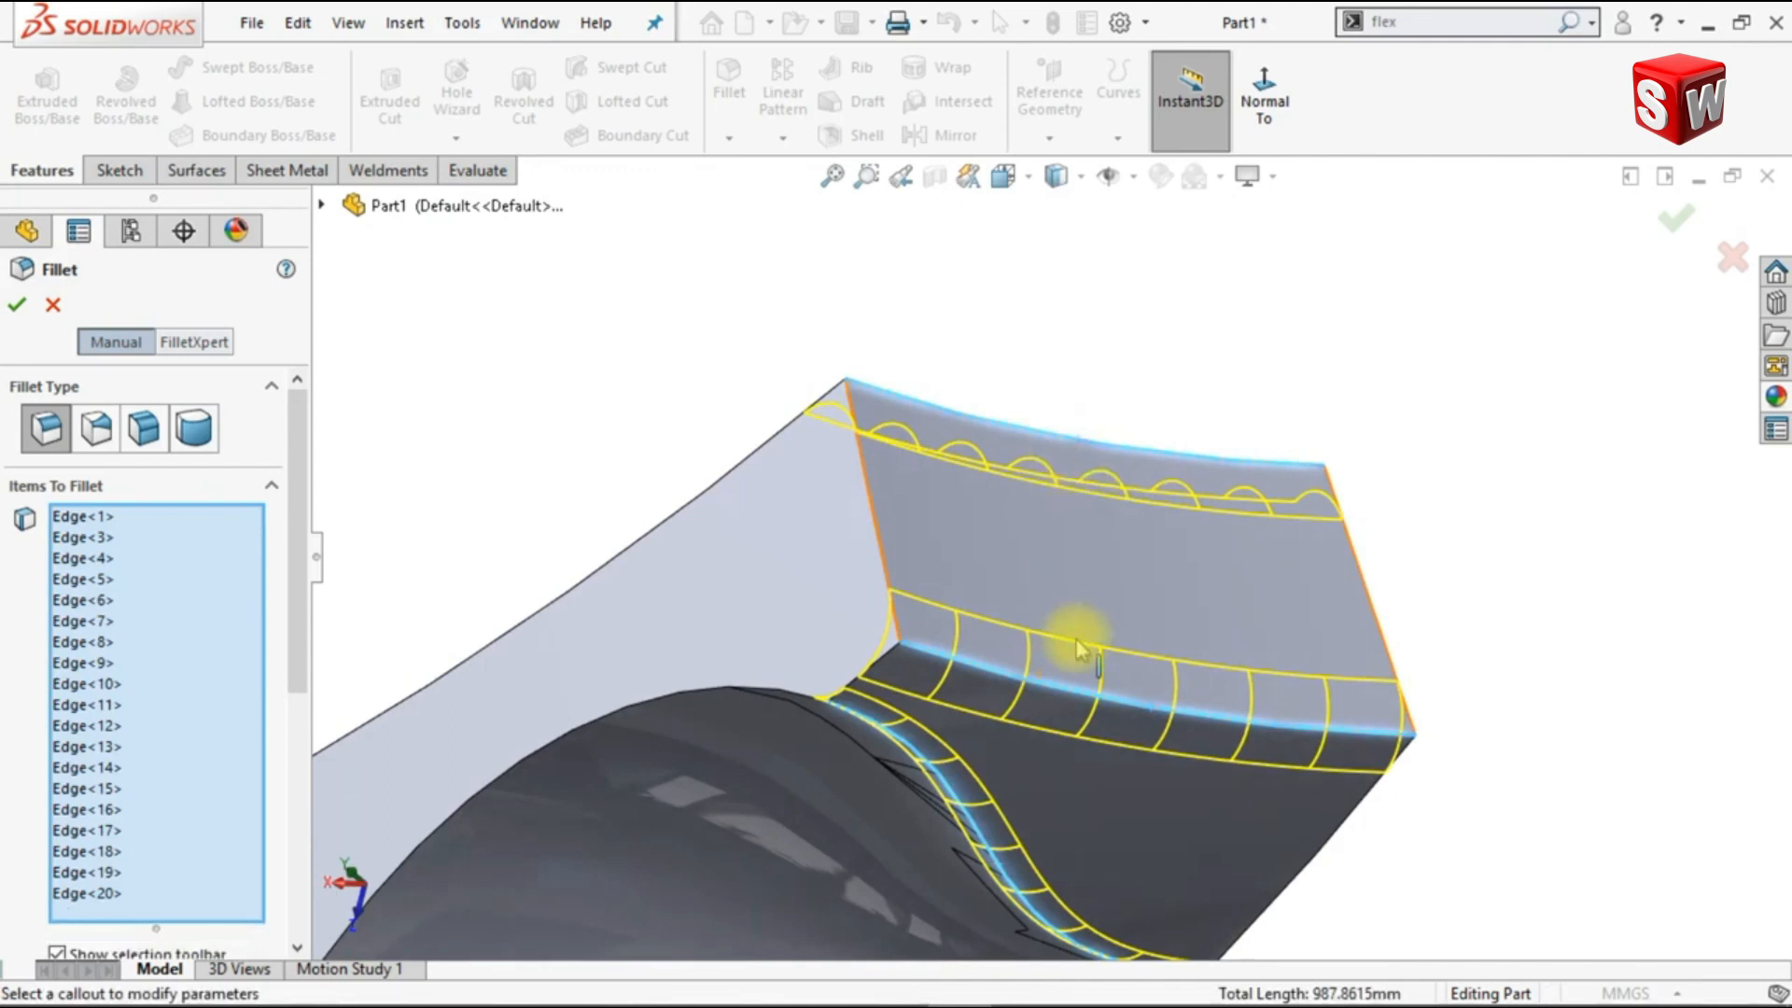
{"action": "left_click", "coordinate": [1085, 696]}
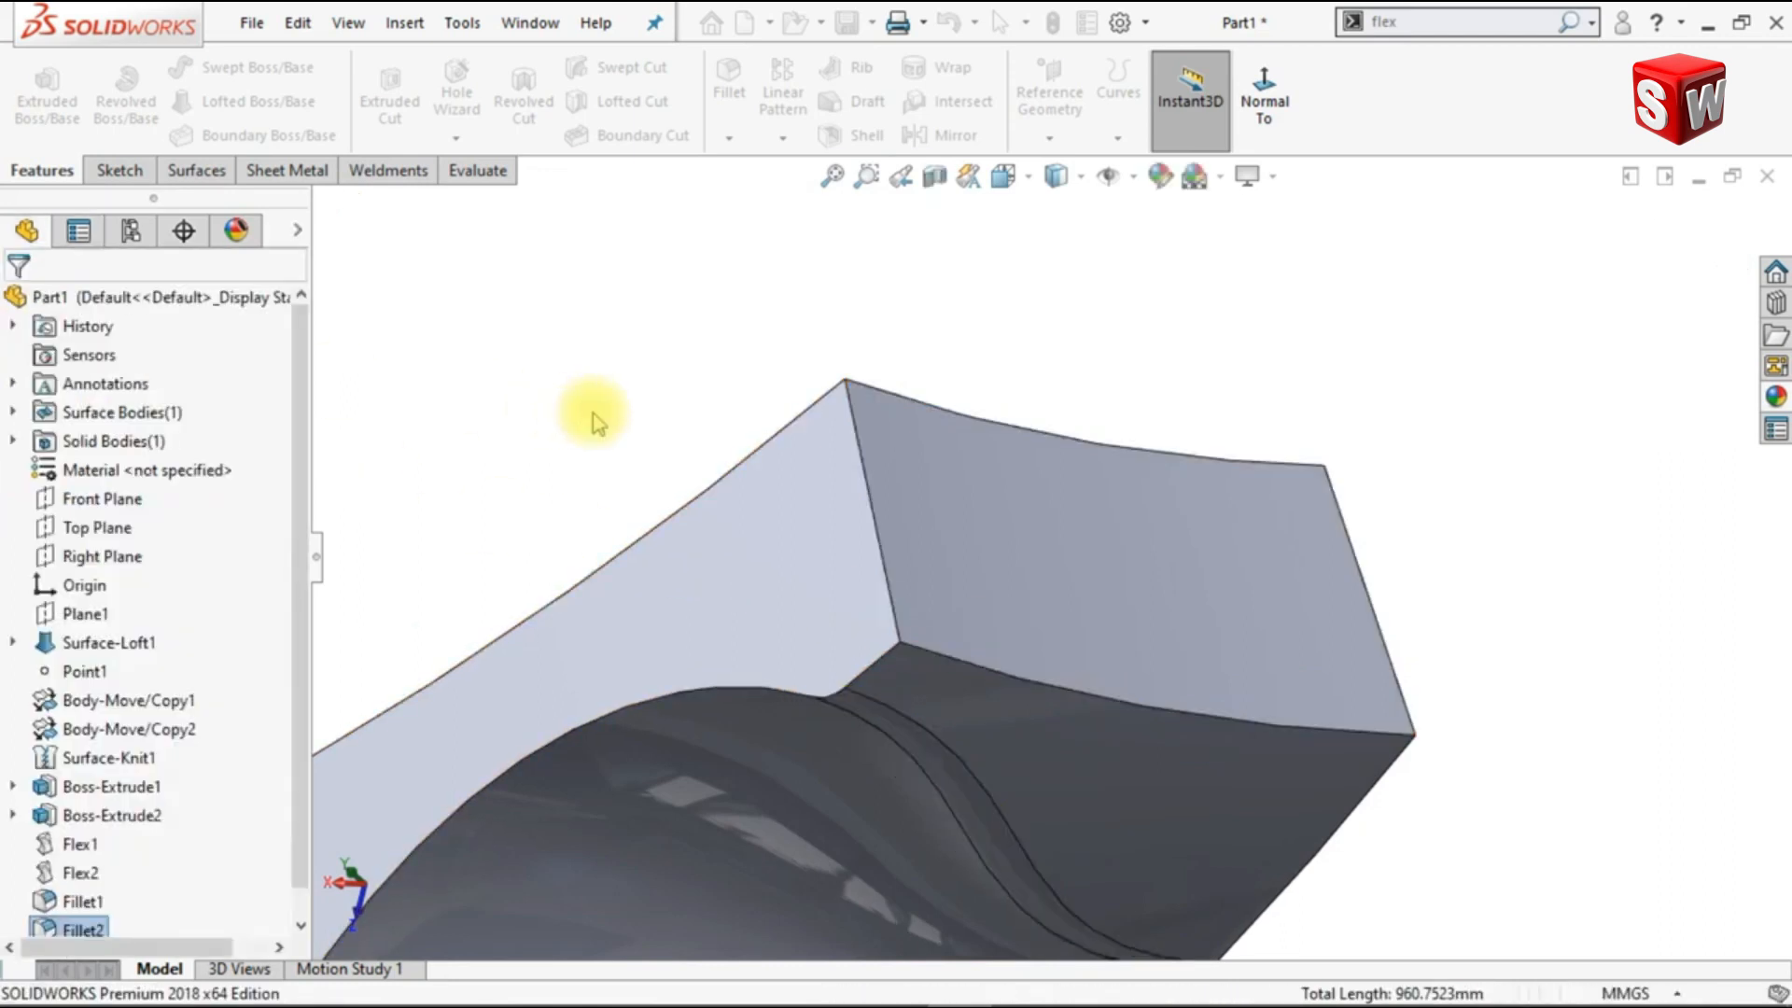
Step: Create a reference axis with the Two Planes option from the strip's two planar side faces
{"action": "key", "text": "ctrl+7"}
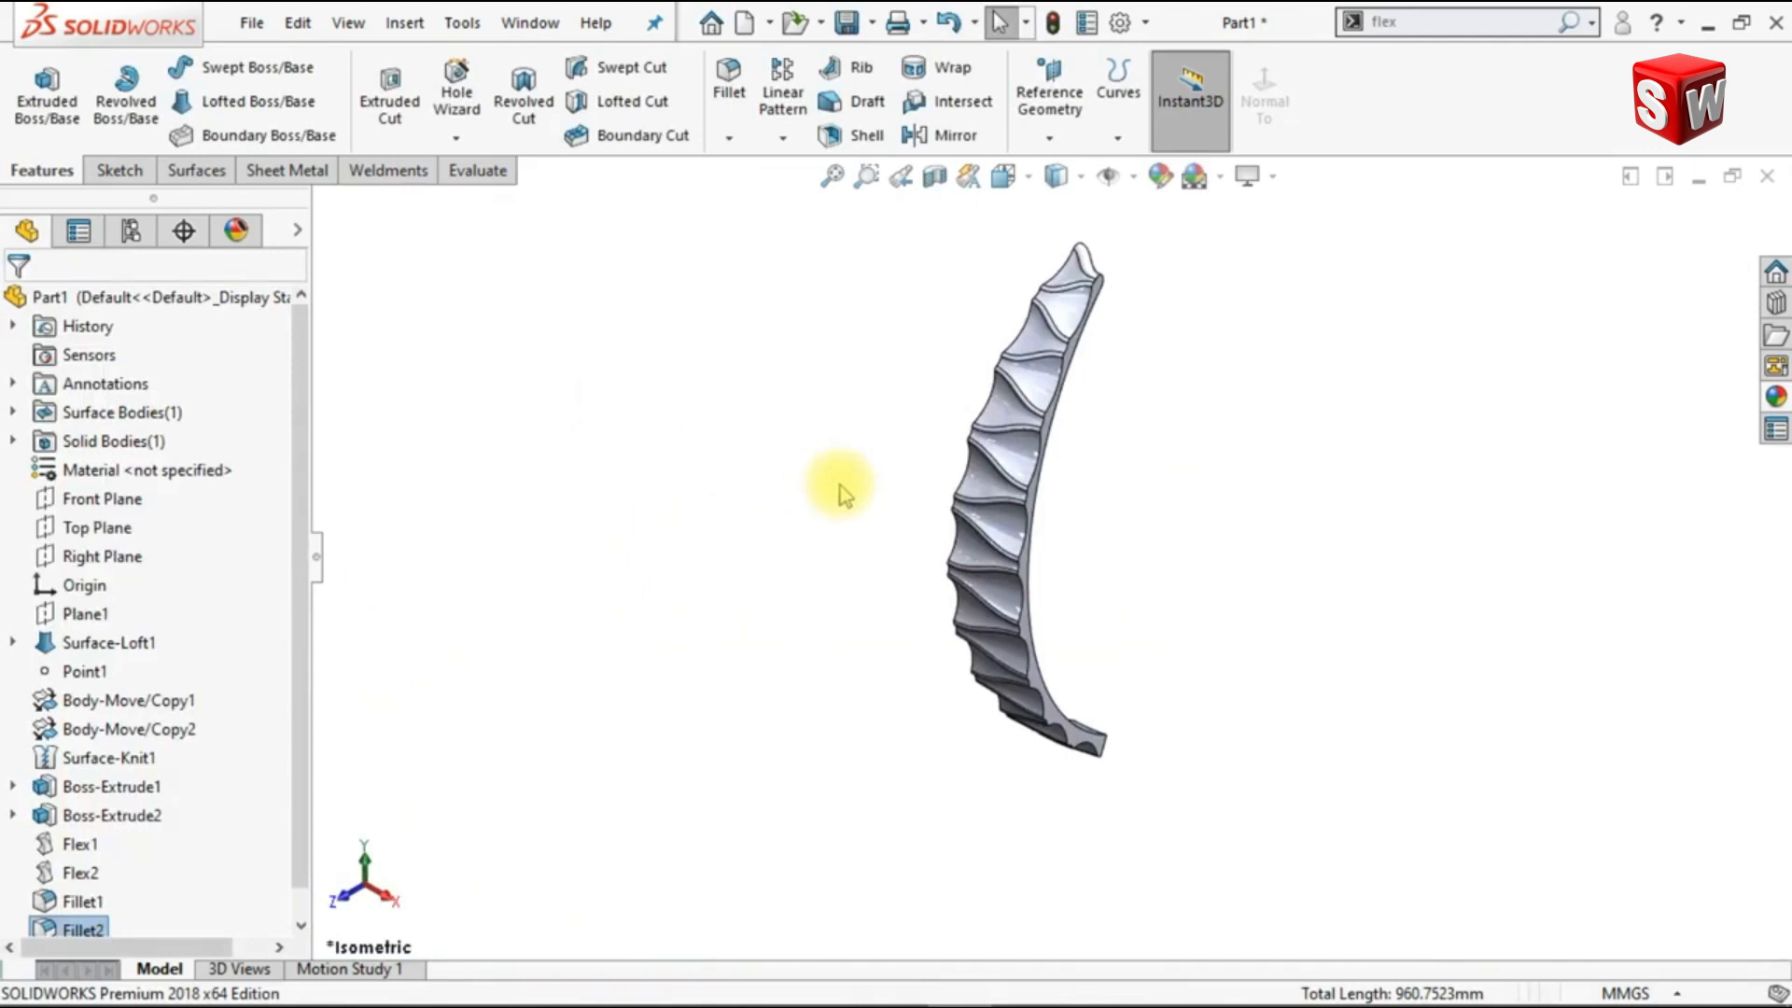
{"action": "key", "text": "Right"}
{"action": "key", "text": "Right"}
{"action": "key", "text": "Right"}
{"action": "key", "text": "Right"}
{"action": "key", "text": "ctrl+4"}
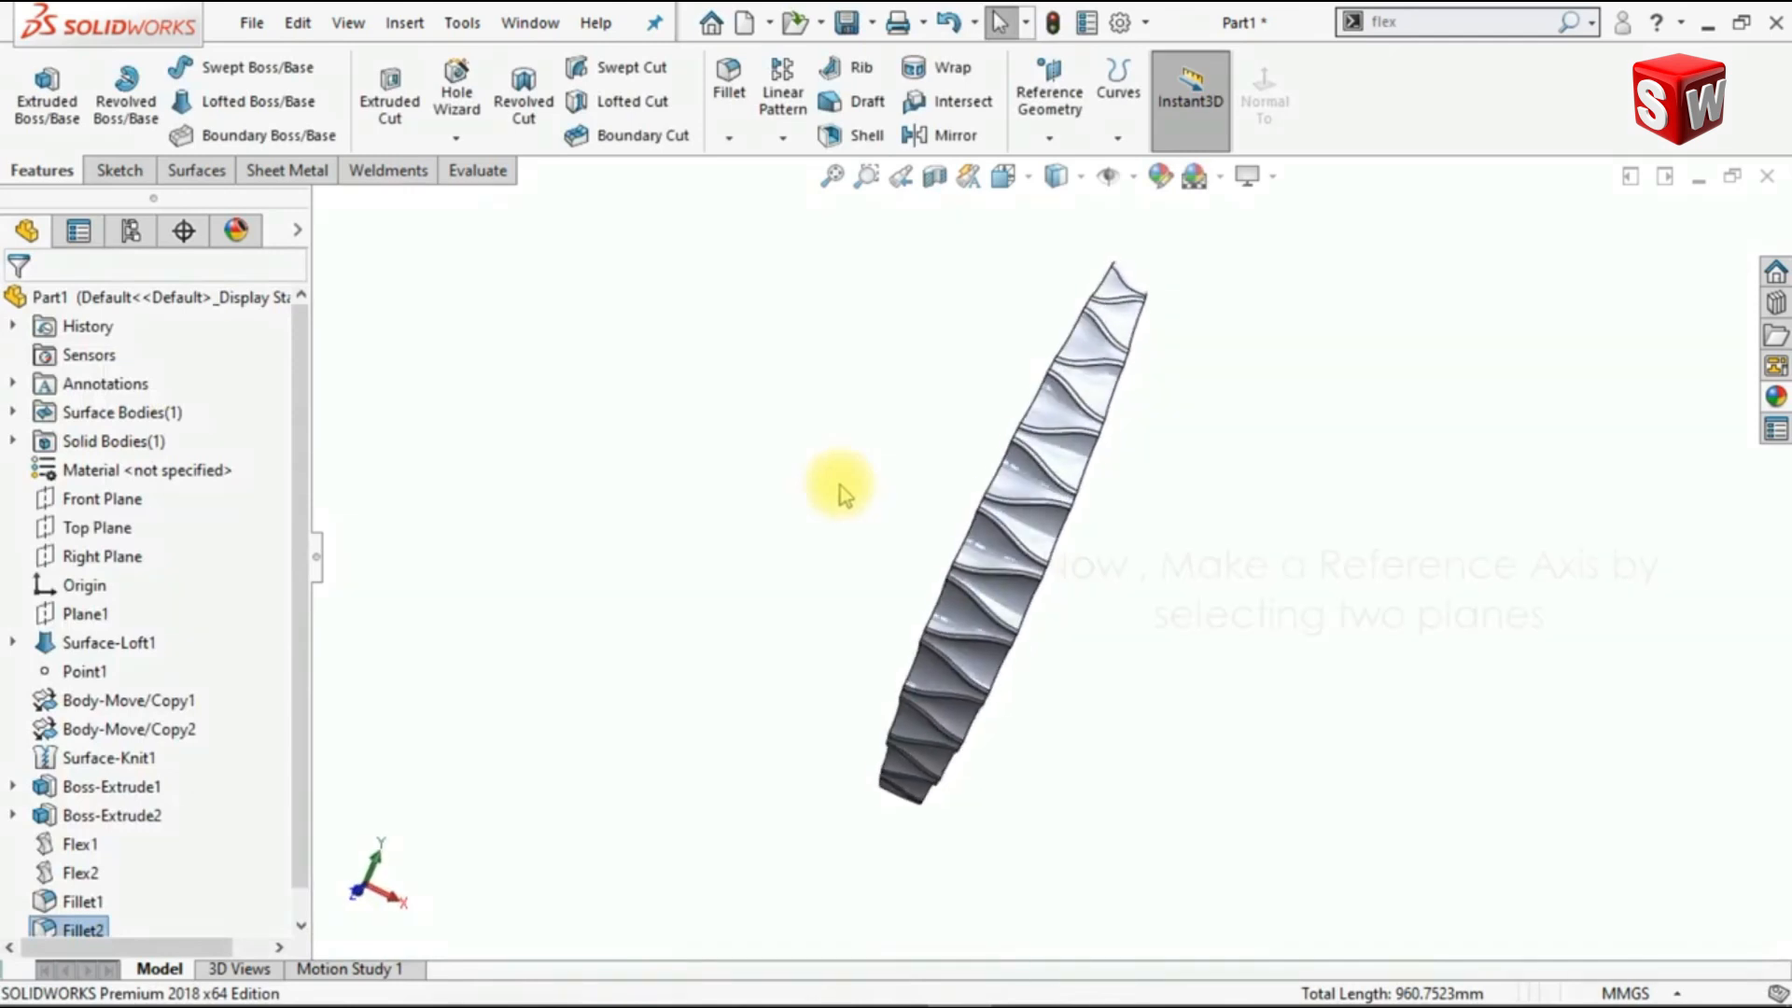
{"action": "left_click", "coordinate": [1051, 138]}
{"action": "left_click", "coordinate": [1069, 201]}
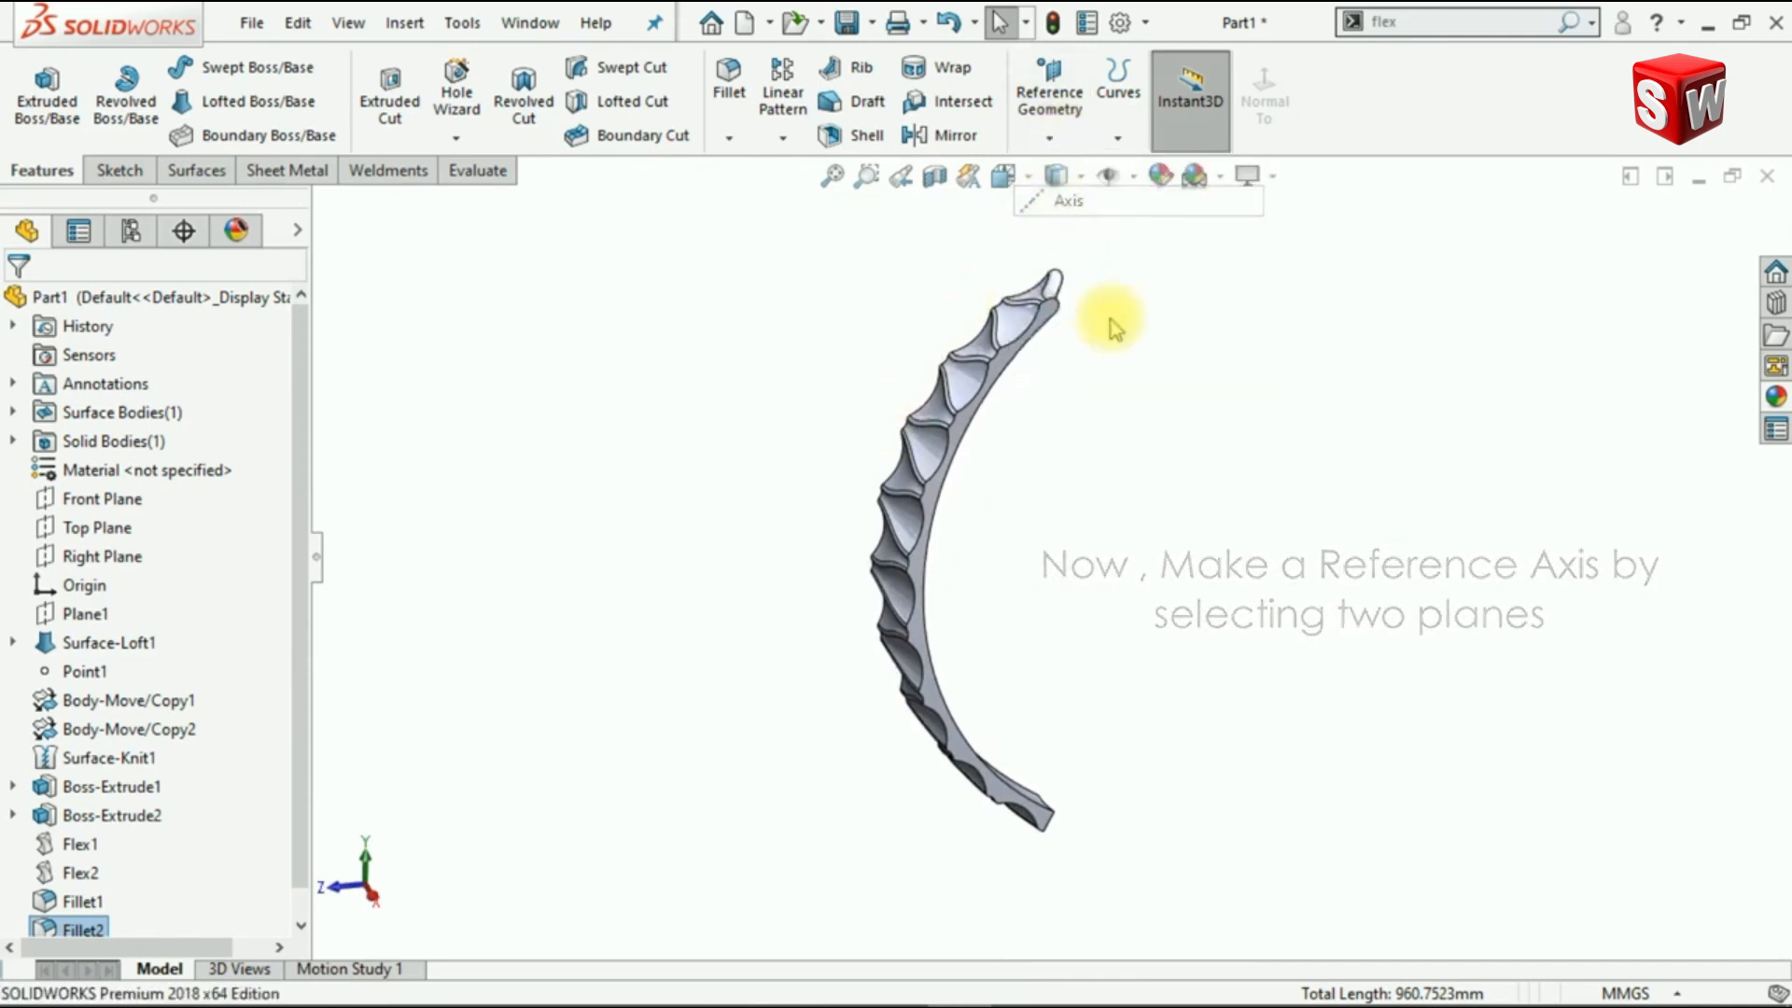
{"action": "scroll", "coordinate": [1092, 343], "scroll_direction": "down", "scroll_amount": 3}
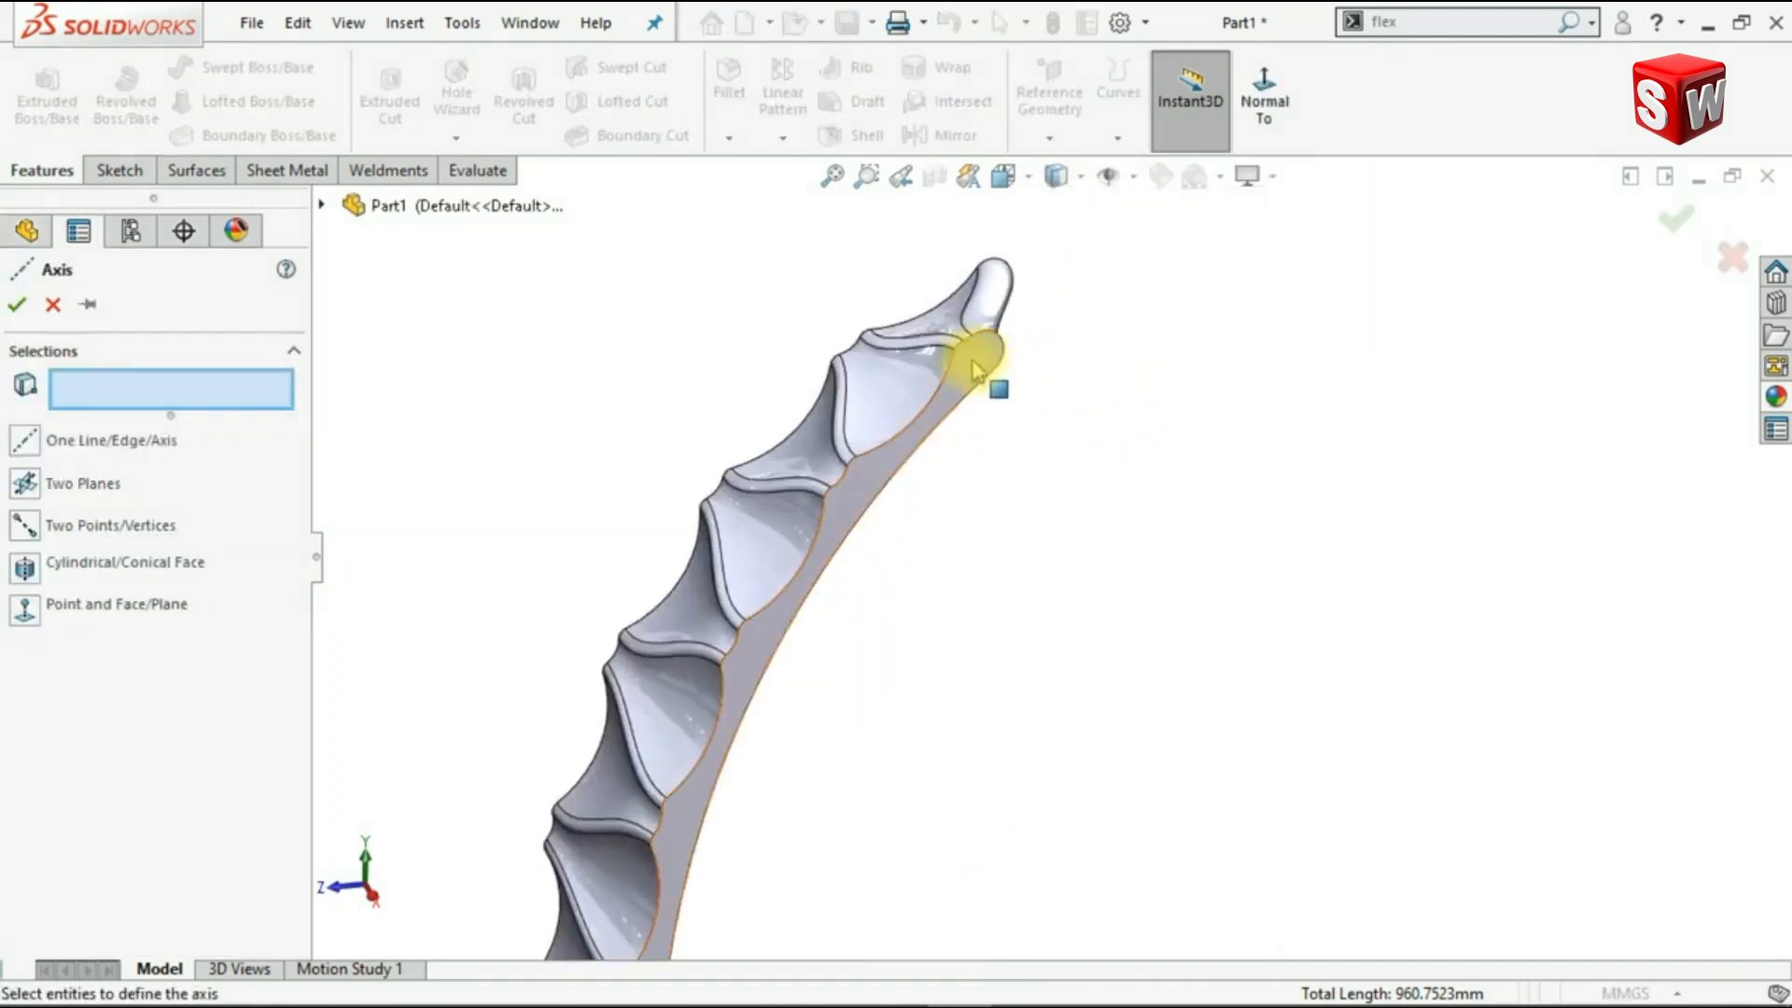
{"action": "left_click", "coordinate": [977, 359]}
{"action": "scroll", "coordinate": [1032, 434], "scroll_direction": "down", "scroll_amount": 2}
{"action": "middle_click_drag", "start_coordinate": [1055, 456], "coordinate": [1052, 800]}
{"action": "left_click", "coordinate": [758, 360]}
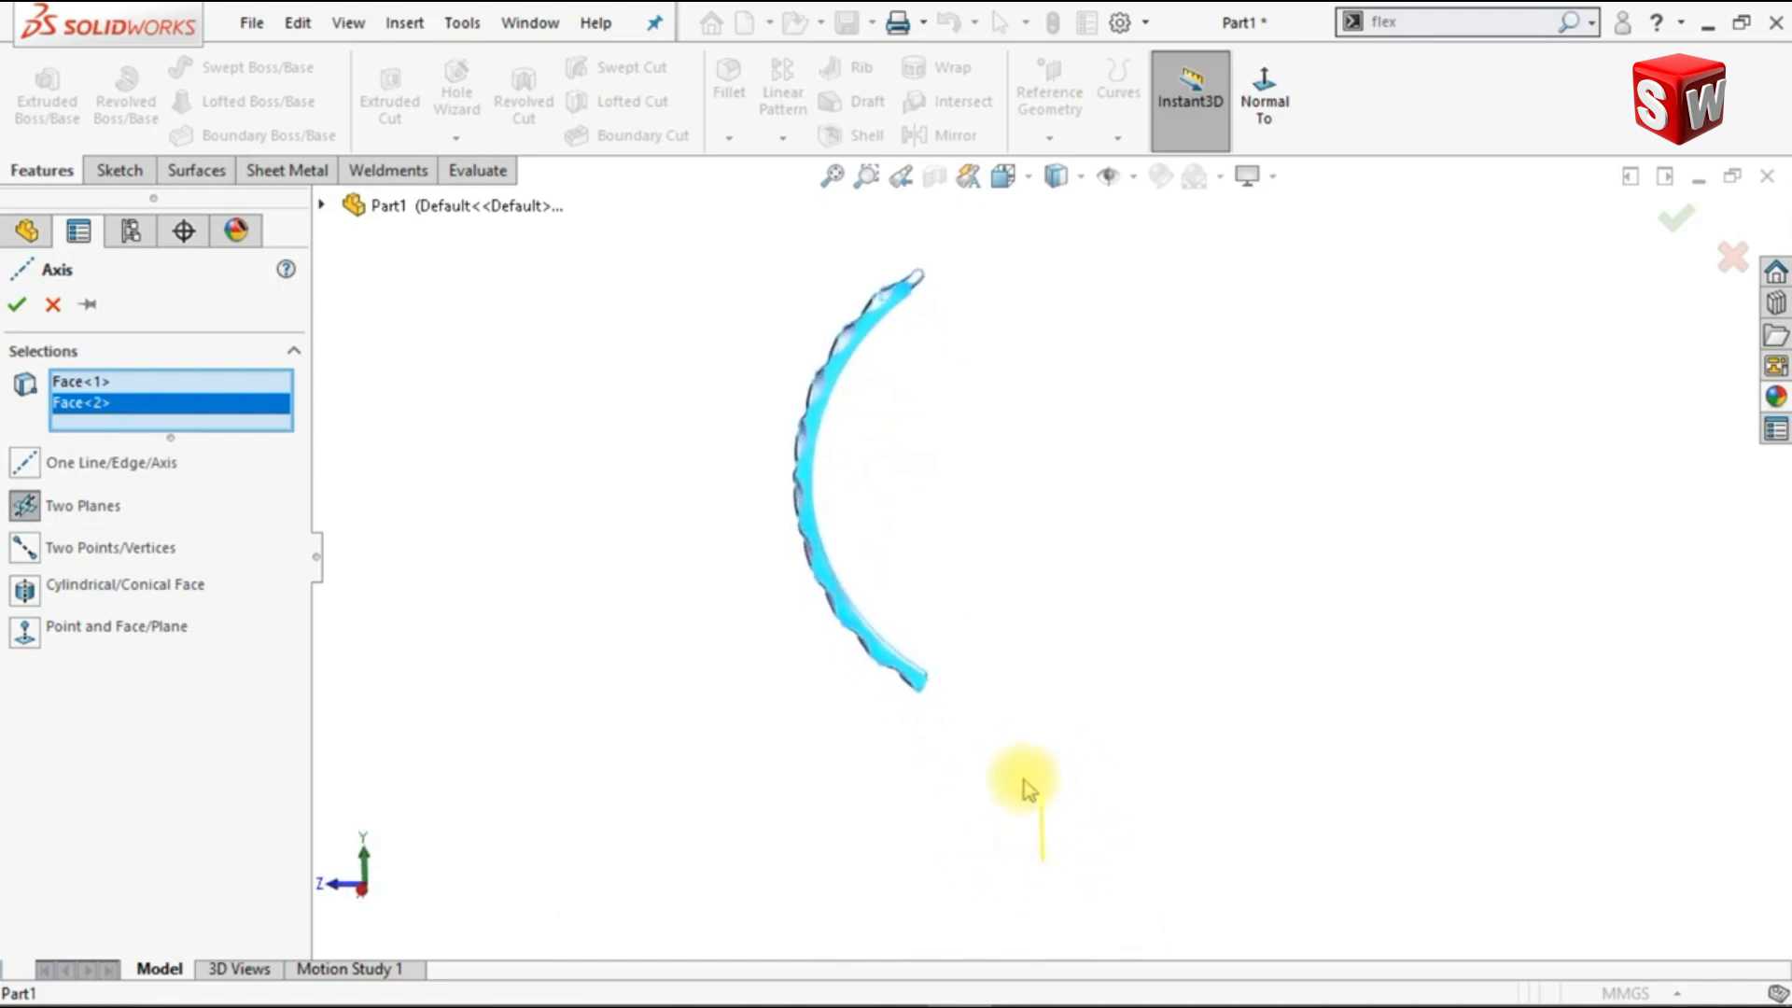
{"action": "left_click", "coordinate": [17, 308]}
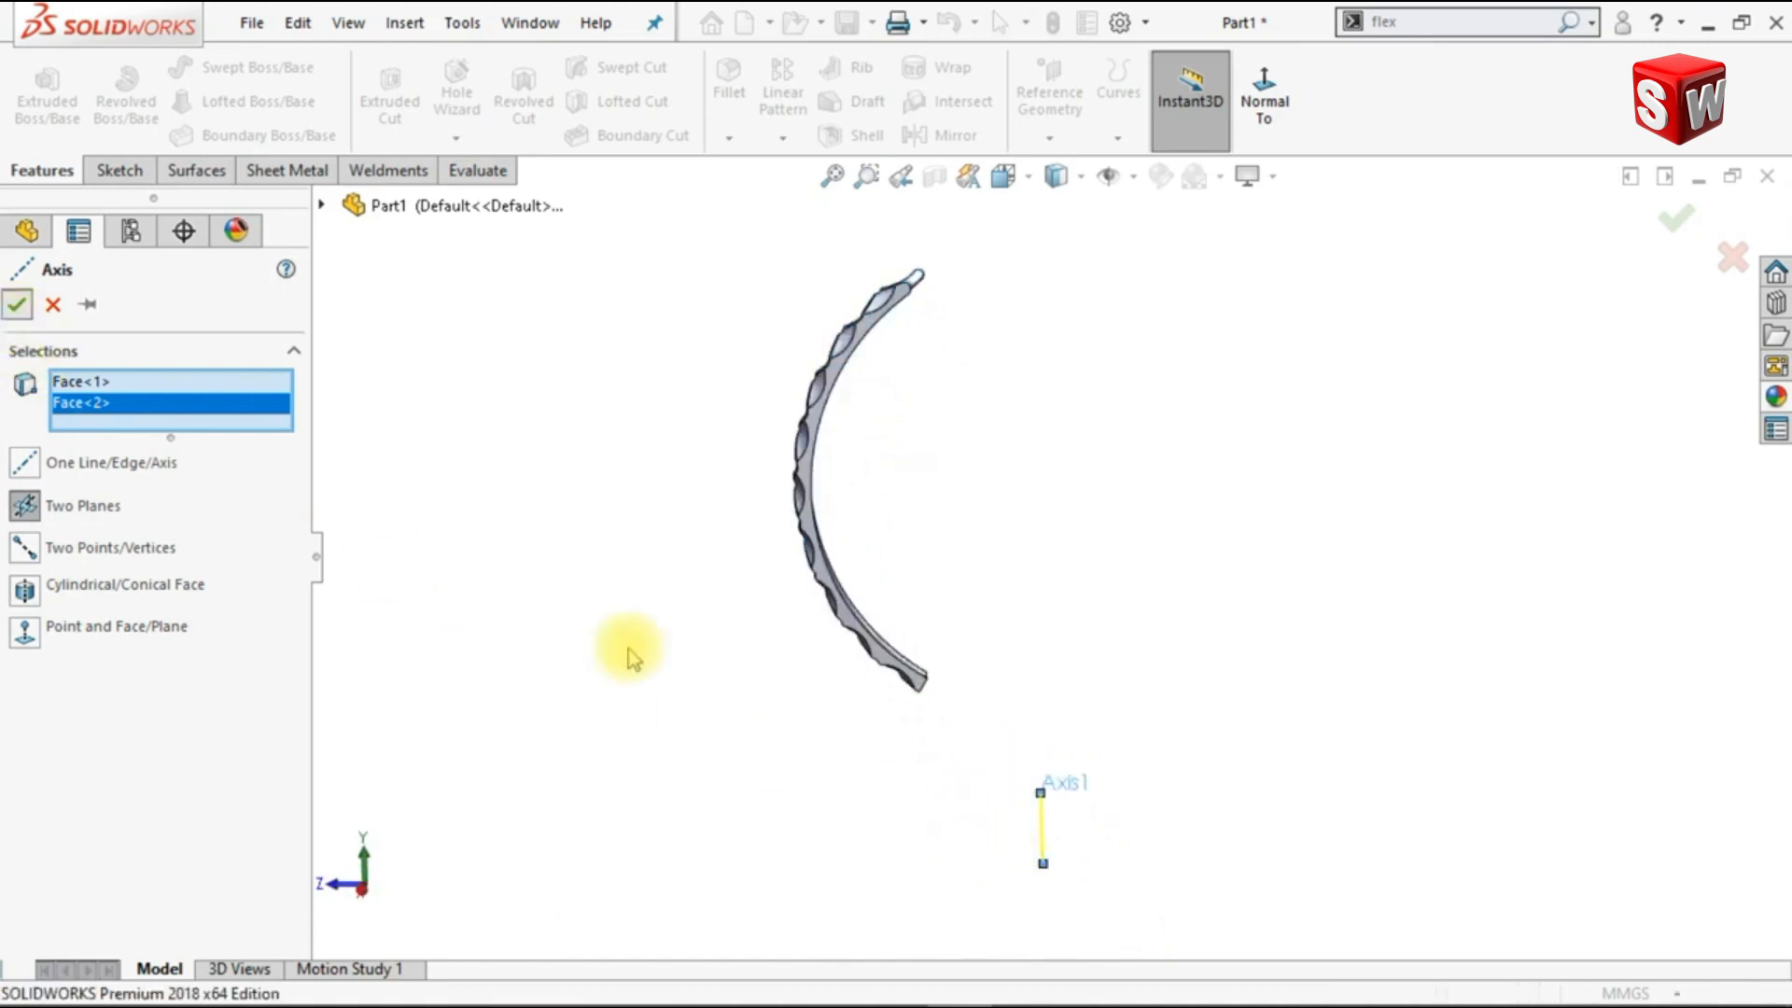
Step: Mirror the filleted solid body about its planar side face with Merge solids and Knit surfaces enabled
{"action": "left_click_drag", "start_coordinate": [1043, 849], "coordinate": [1036, 504]}
{"action": "middle_click_drag", "start_coordinate": [1144, 602], "coordinate": [1124, 605]}
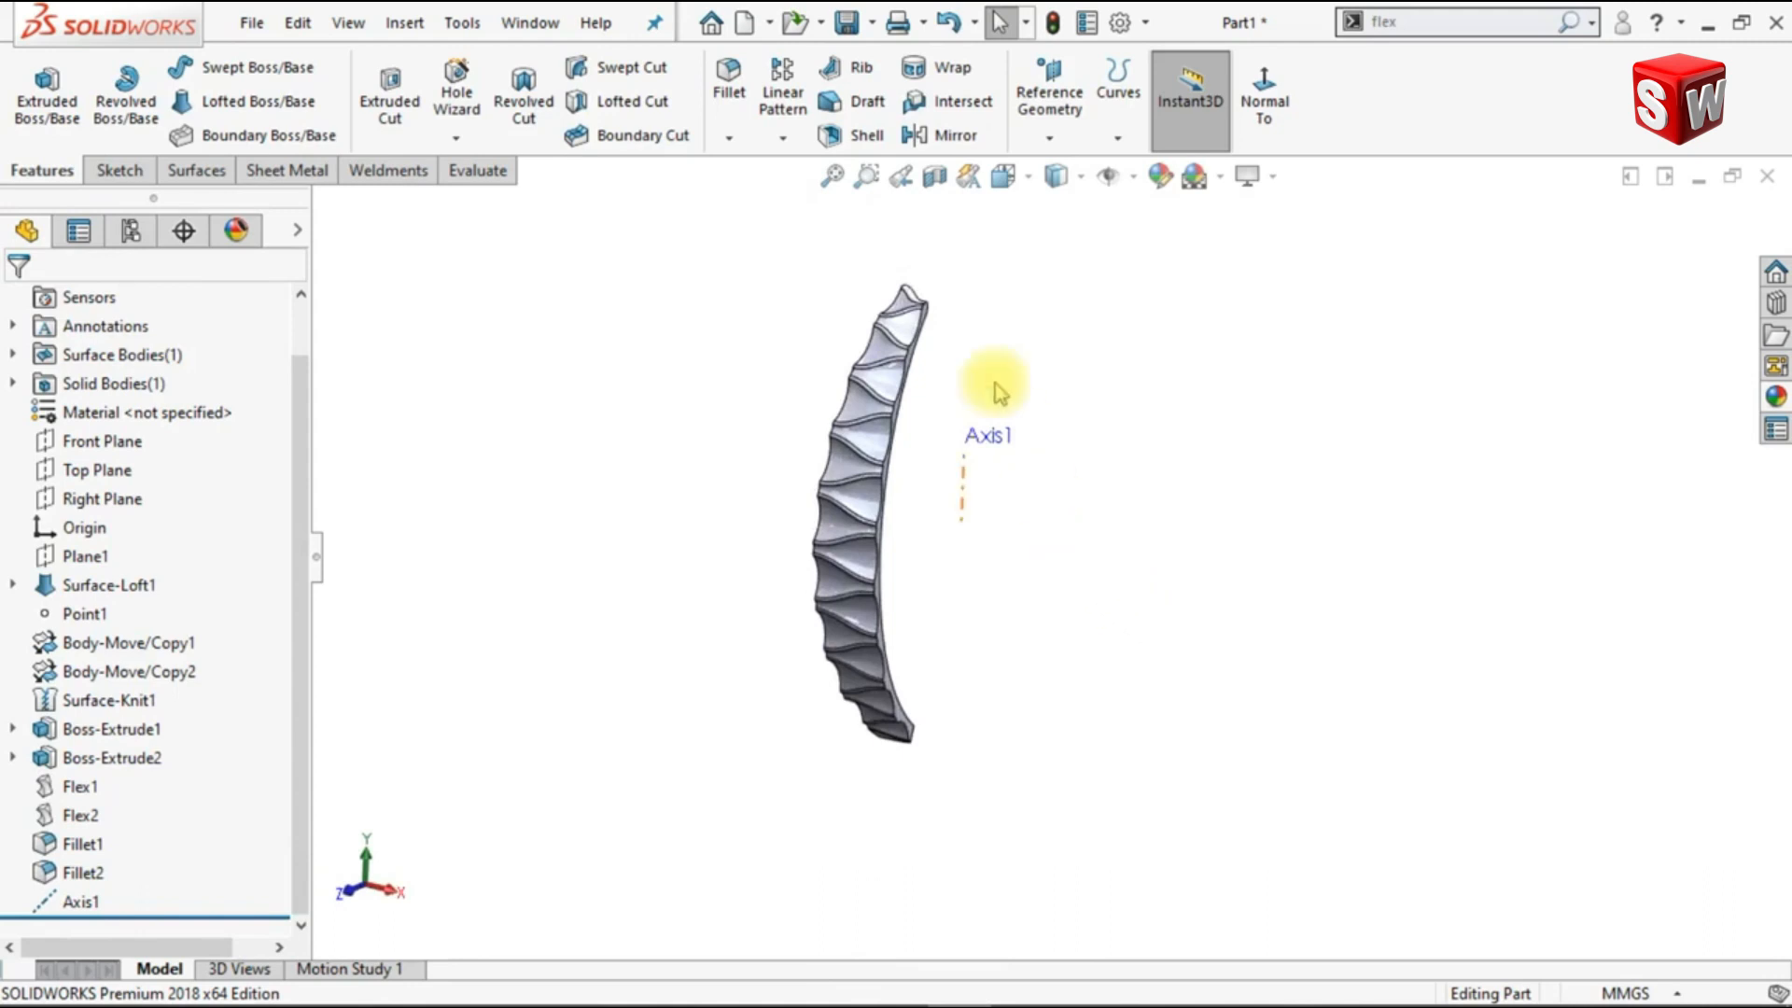
{"action": "left_click", "coordinate": [926, 135]}
{"action": "middle_click_drag", "start_coordinate": [689, 348], "coordinate": [920, 380]}
{"action": "scroll", "coordinate": [928, 340], "scroll_direction": "down", "scroll_amount": 4}
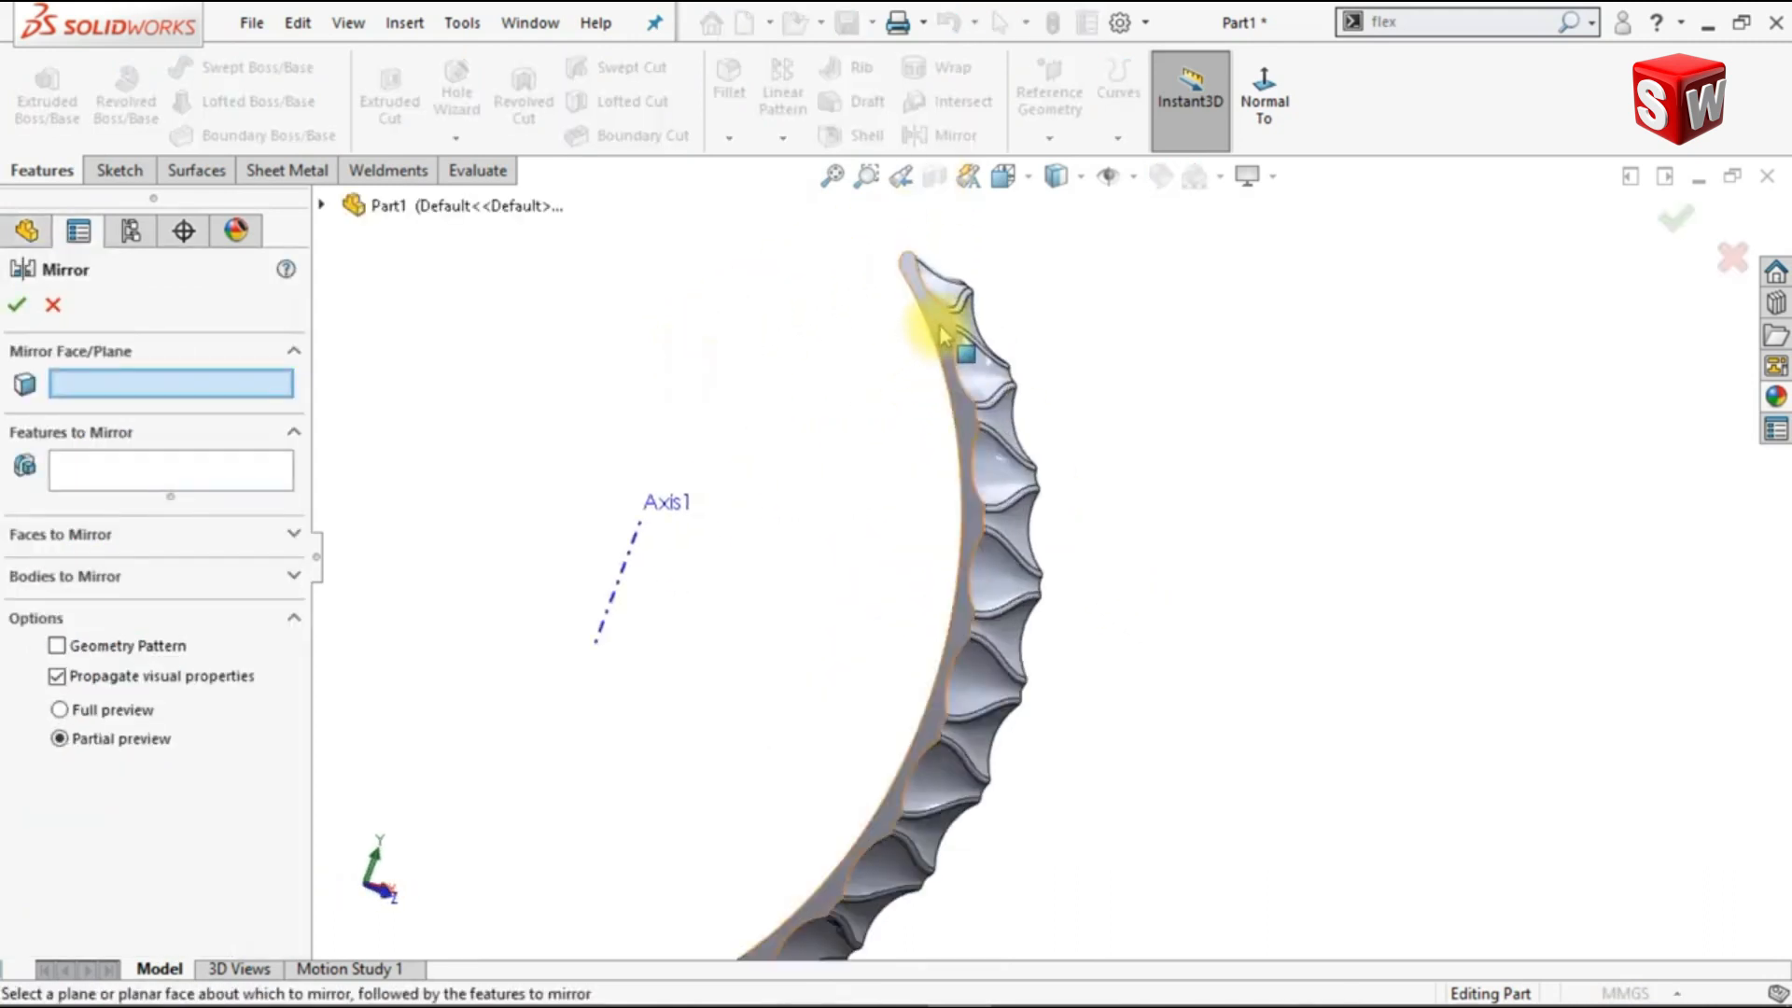
{"action": "left_click", "coordinate": [940, 331]}
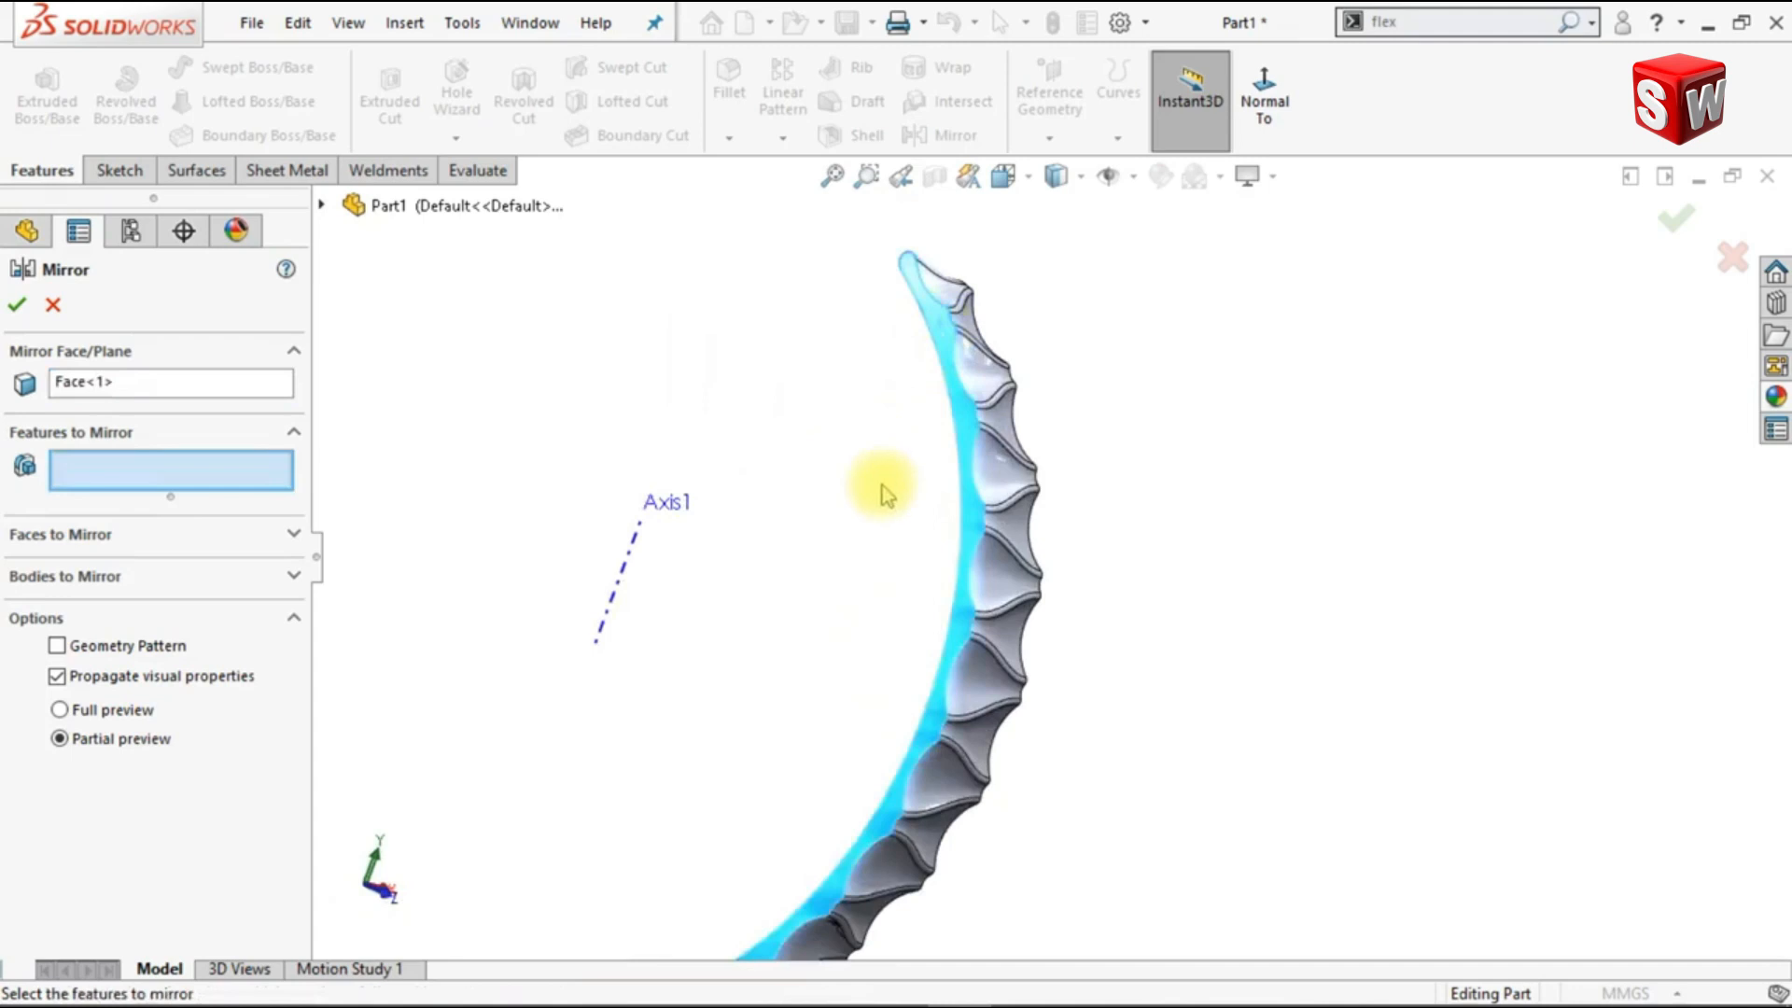
{"action": "left_click", "coordinate": [294, 578]}
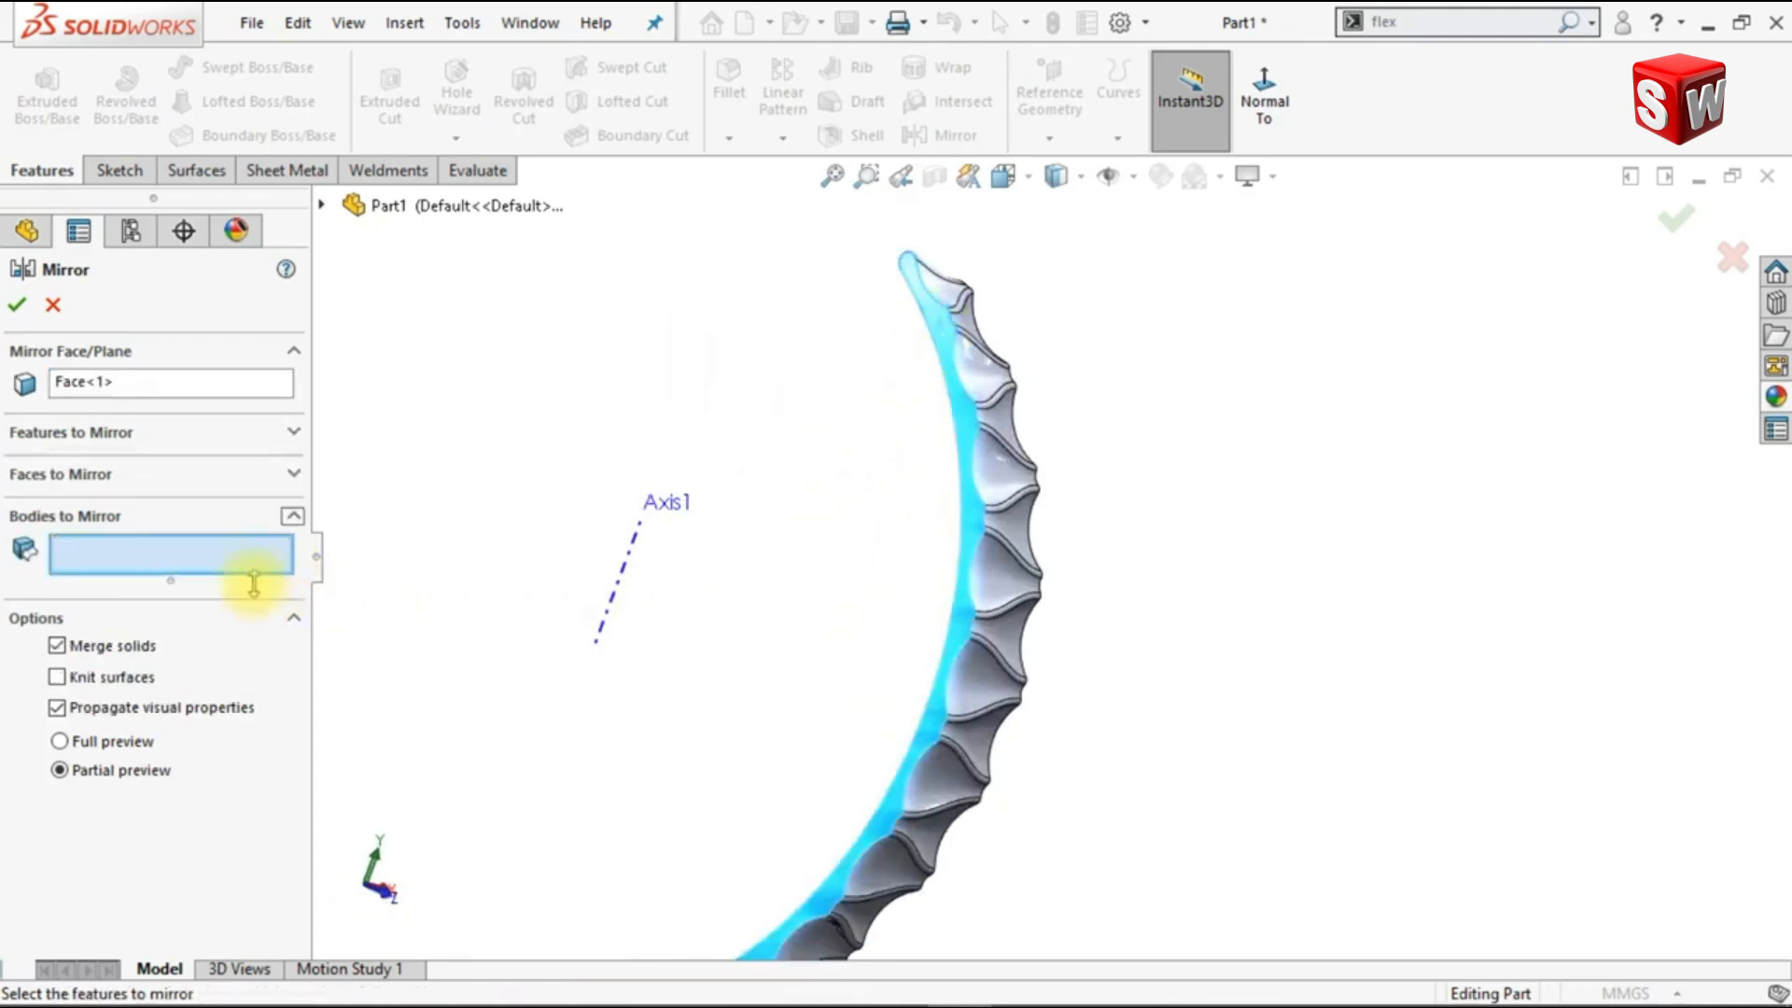
{"action": "left_click", "coordinate": [972, 368]}
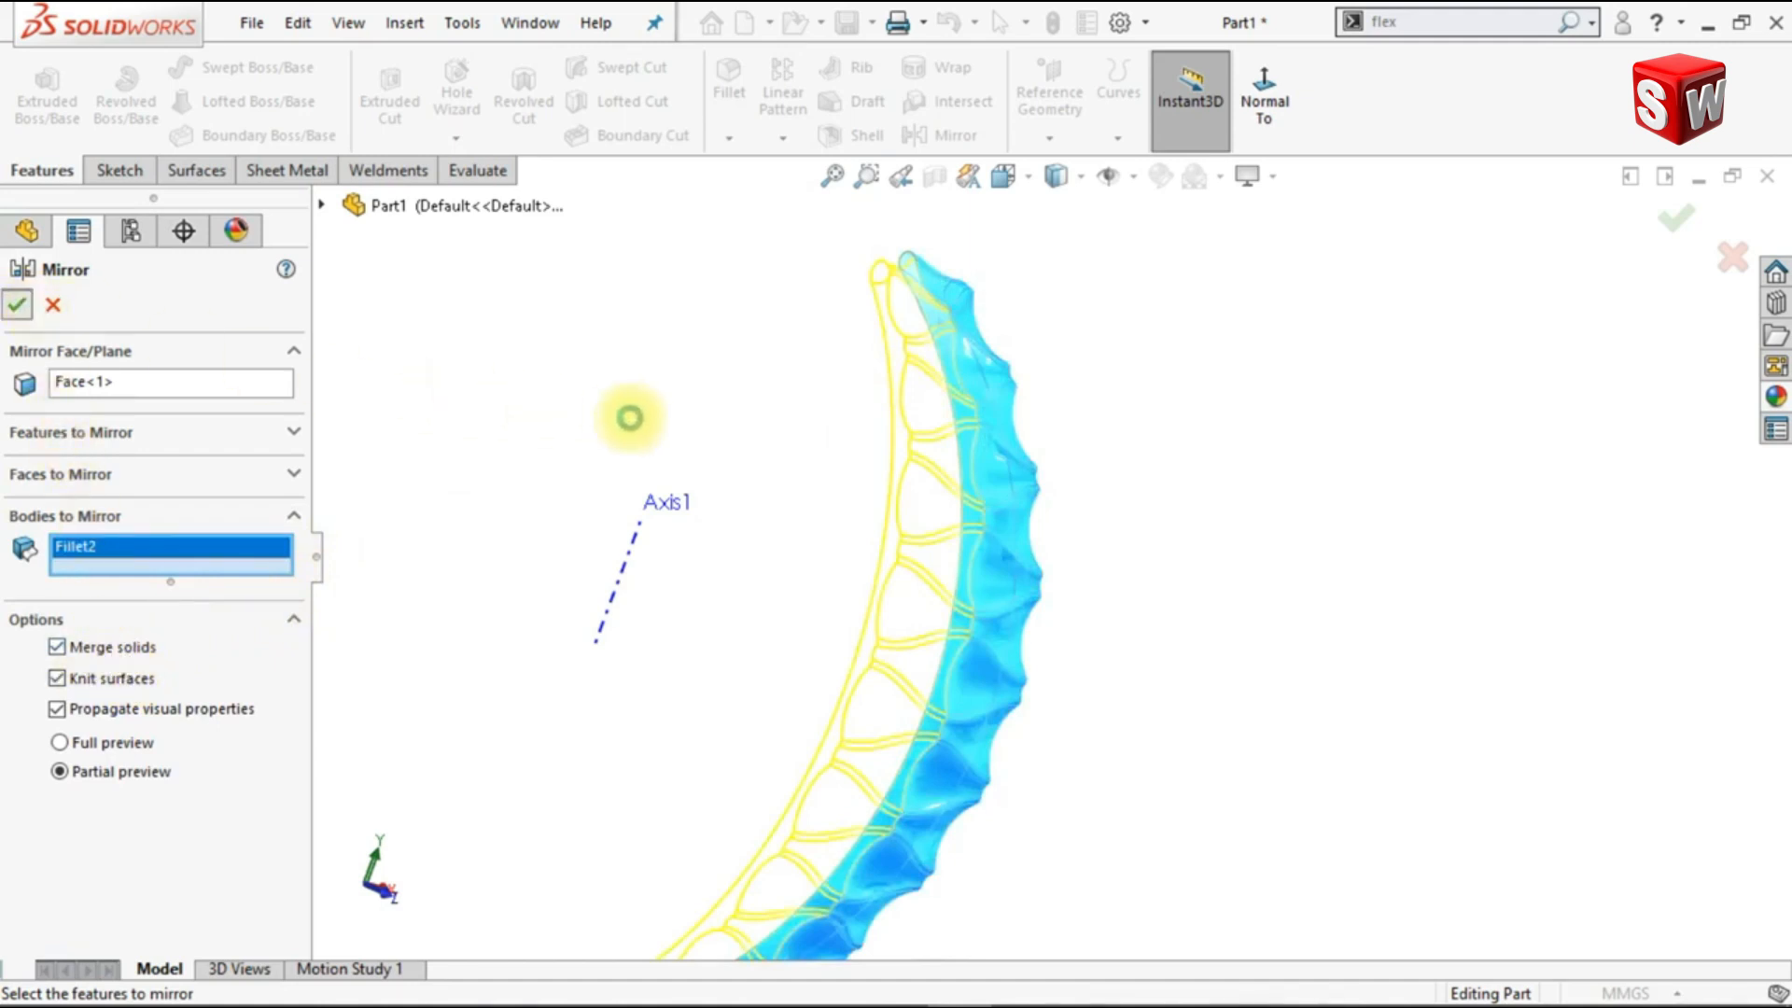
{"action": "right_click", "coordinate": [630, 425]}
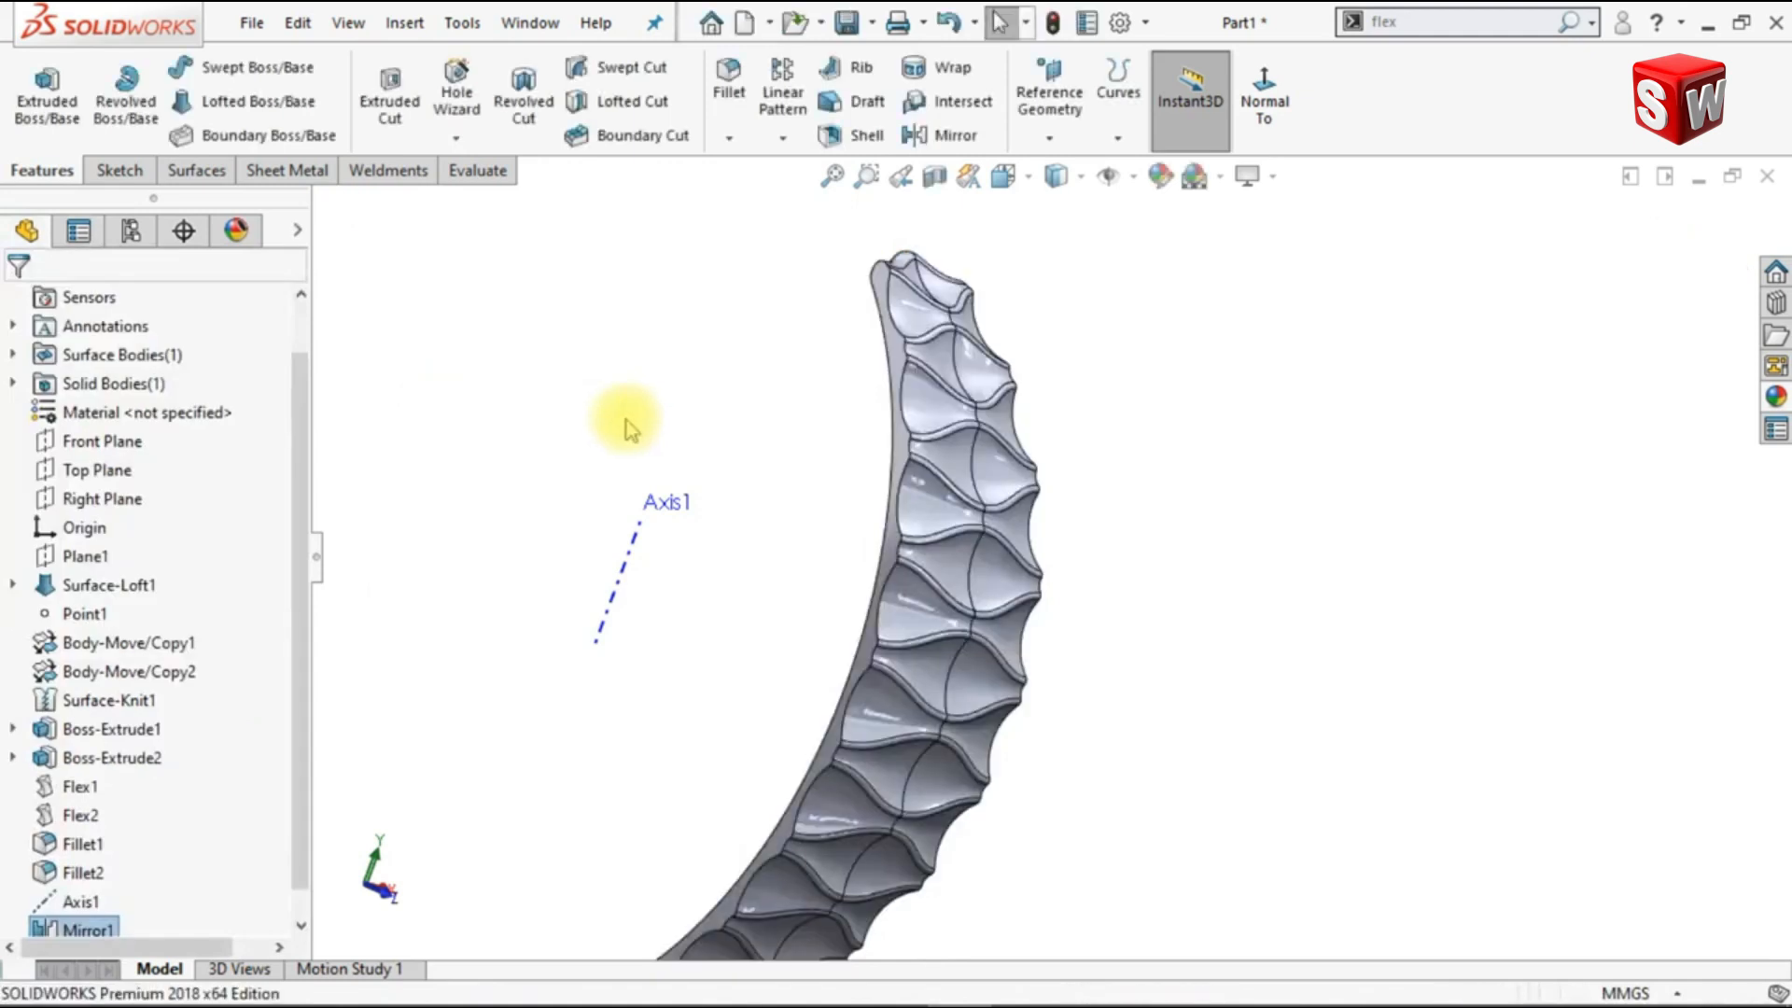
Step: Start a new sketch on the Right Plane and orient the view normal to it
{"action": "mouse_move", "coordinate": [625, 420]}
{"action": "middle_mouse_down"}
{"action": "mouse_move", "coordinate": [707, 443]}
{"action": "mouse_move", "coordinate": [738, 498]}
{"action": "middle_mouse_up"}
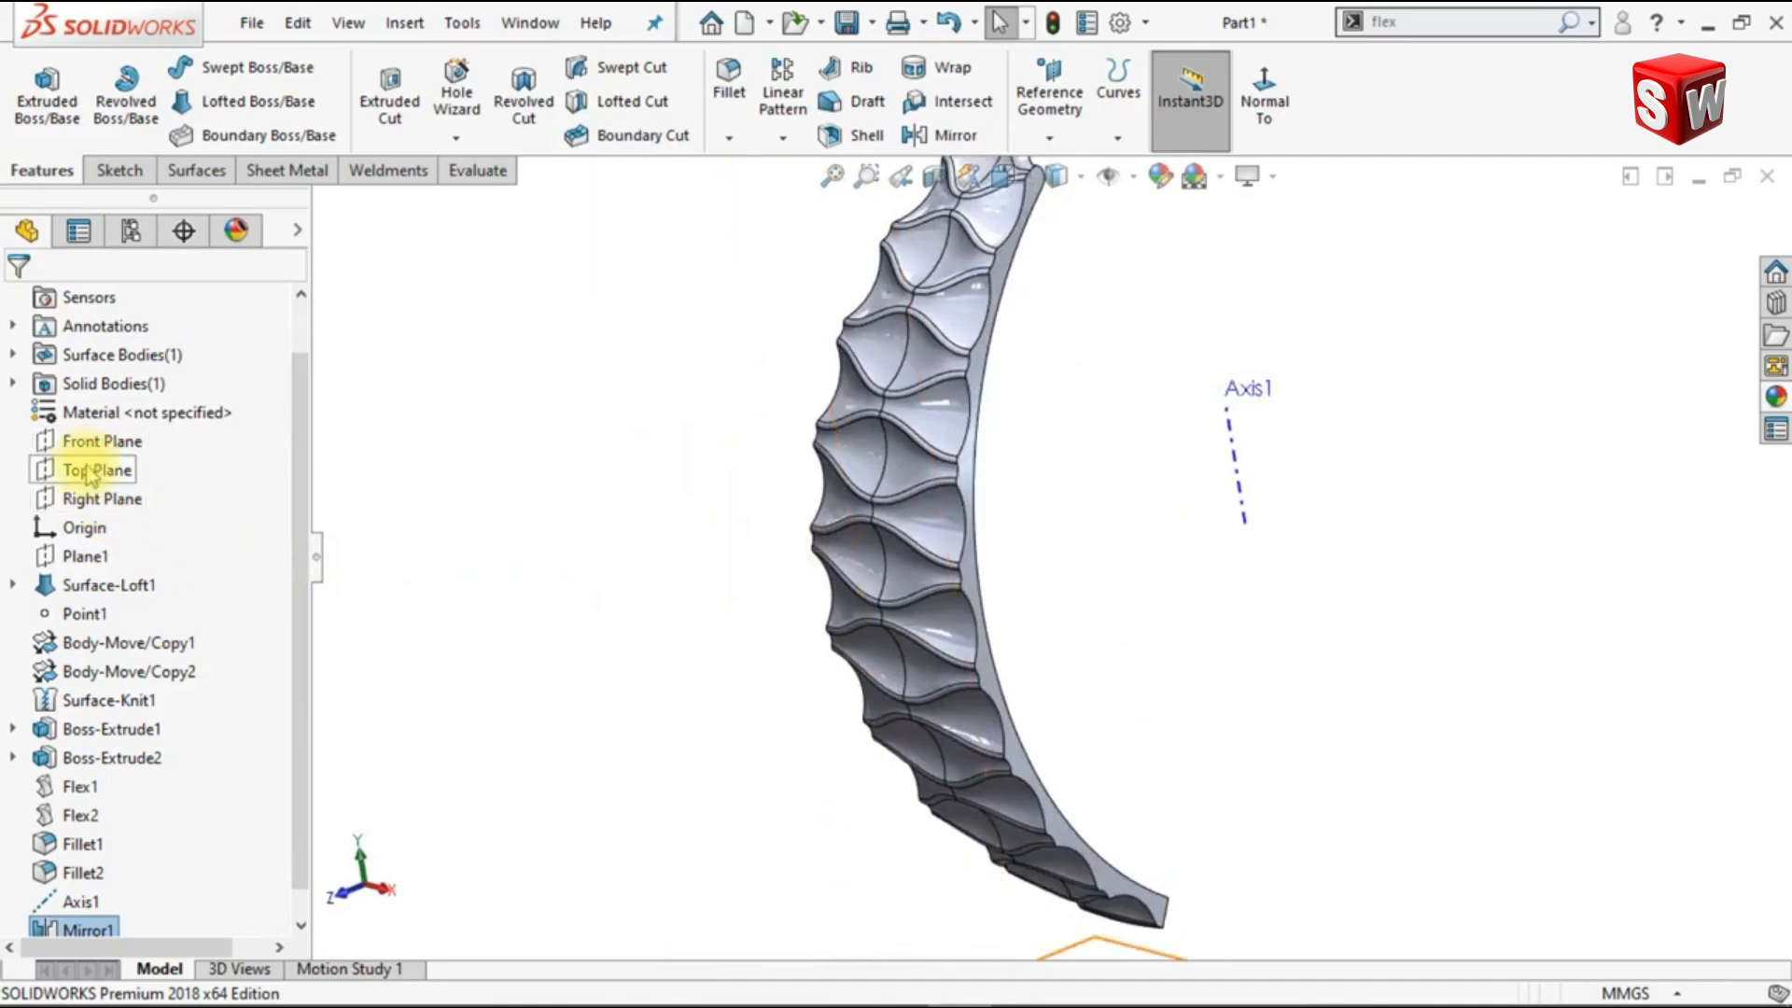
{"action": "left_click", "coordinate": [90, 504]}
{"action": "left_click", "coordinate": [120, 469]}
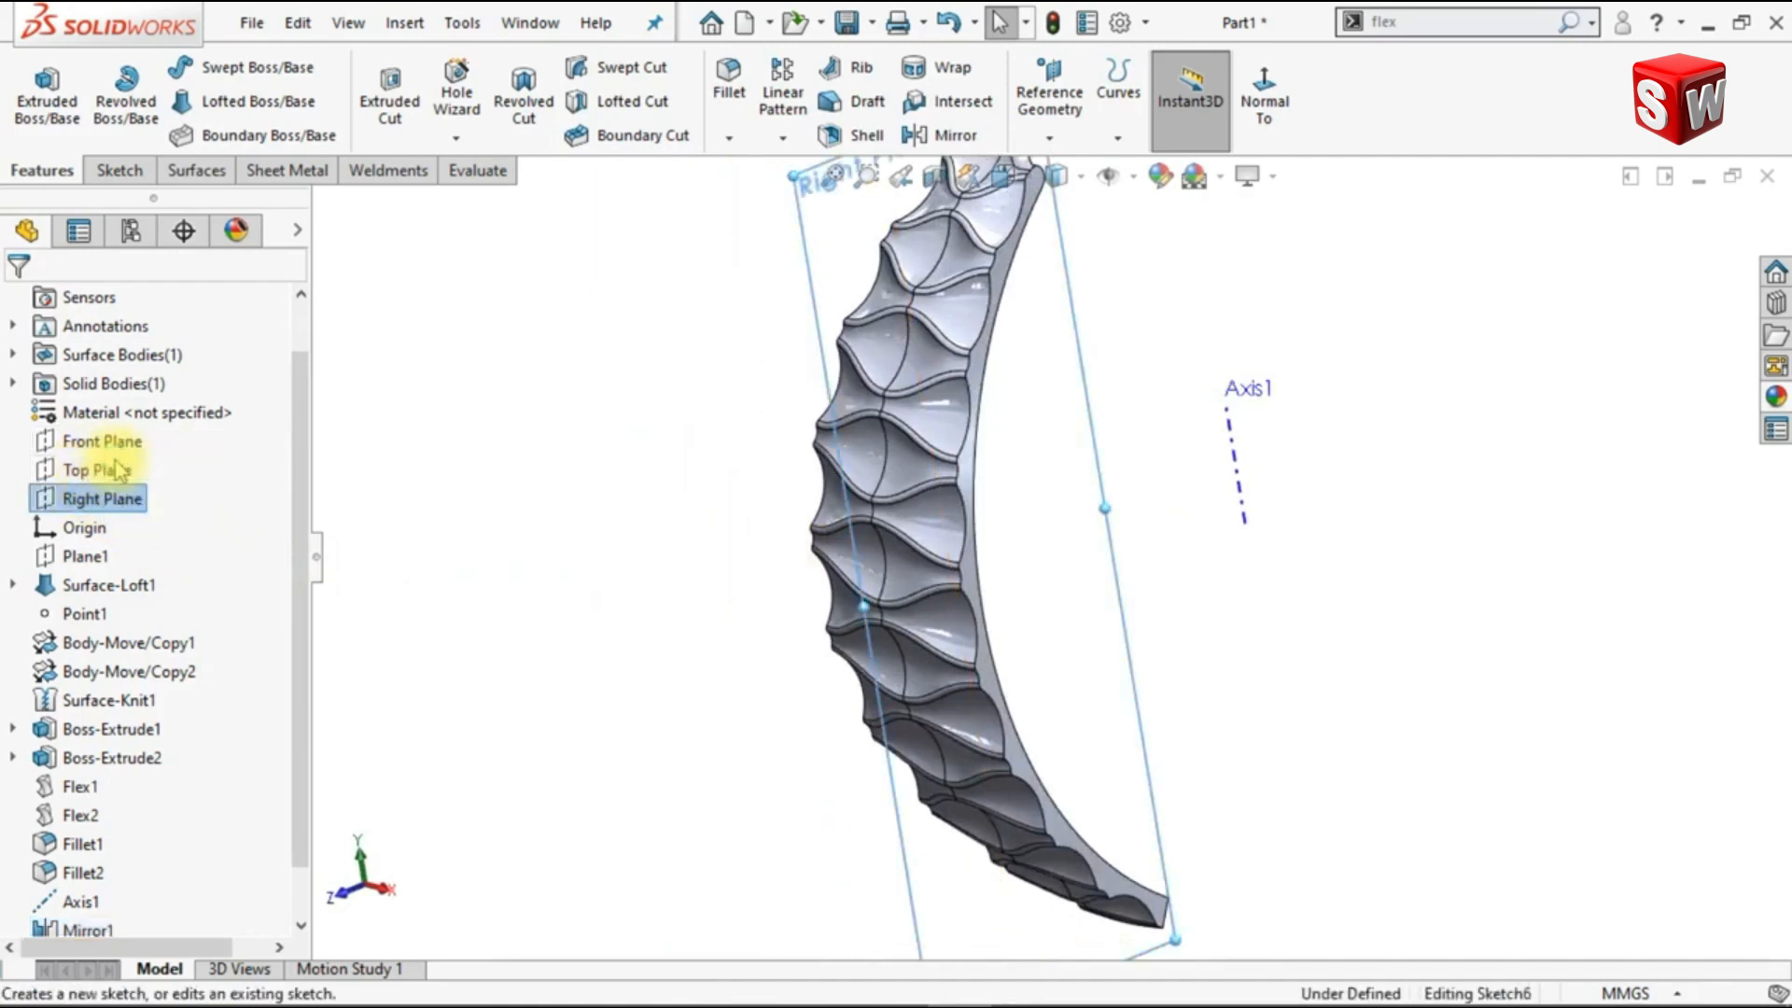
{"action": "left_click", "coordinate": [1310, 101]}
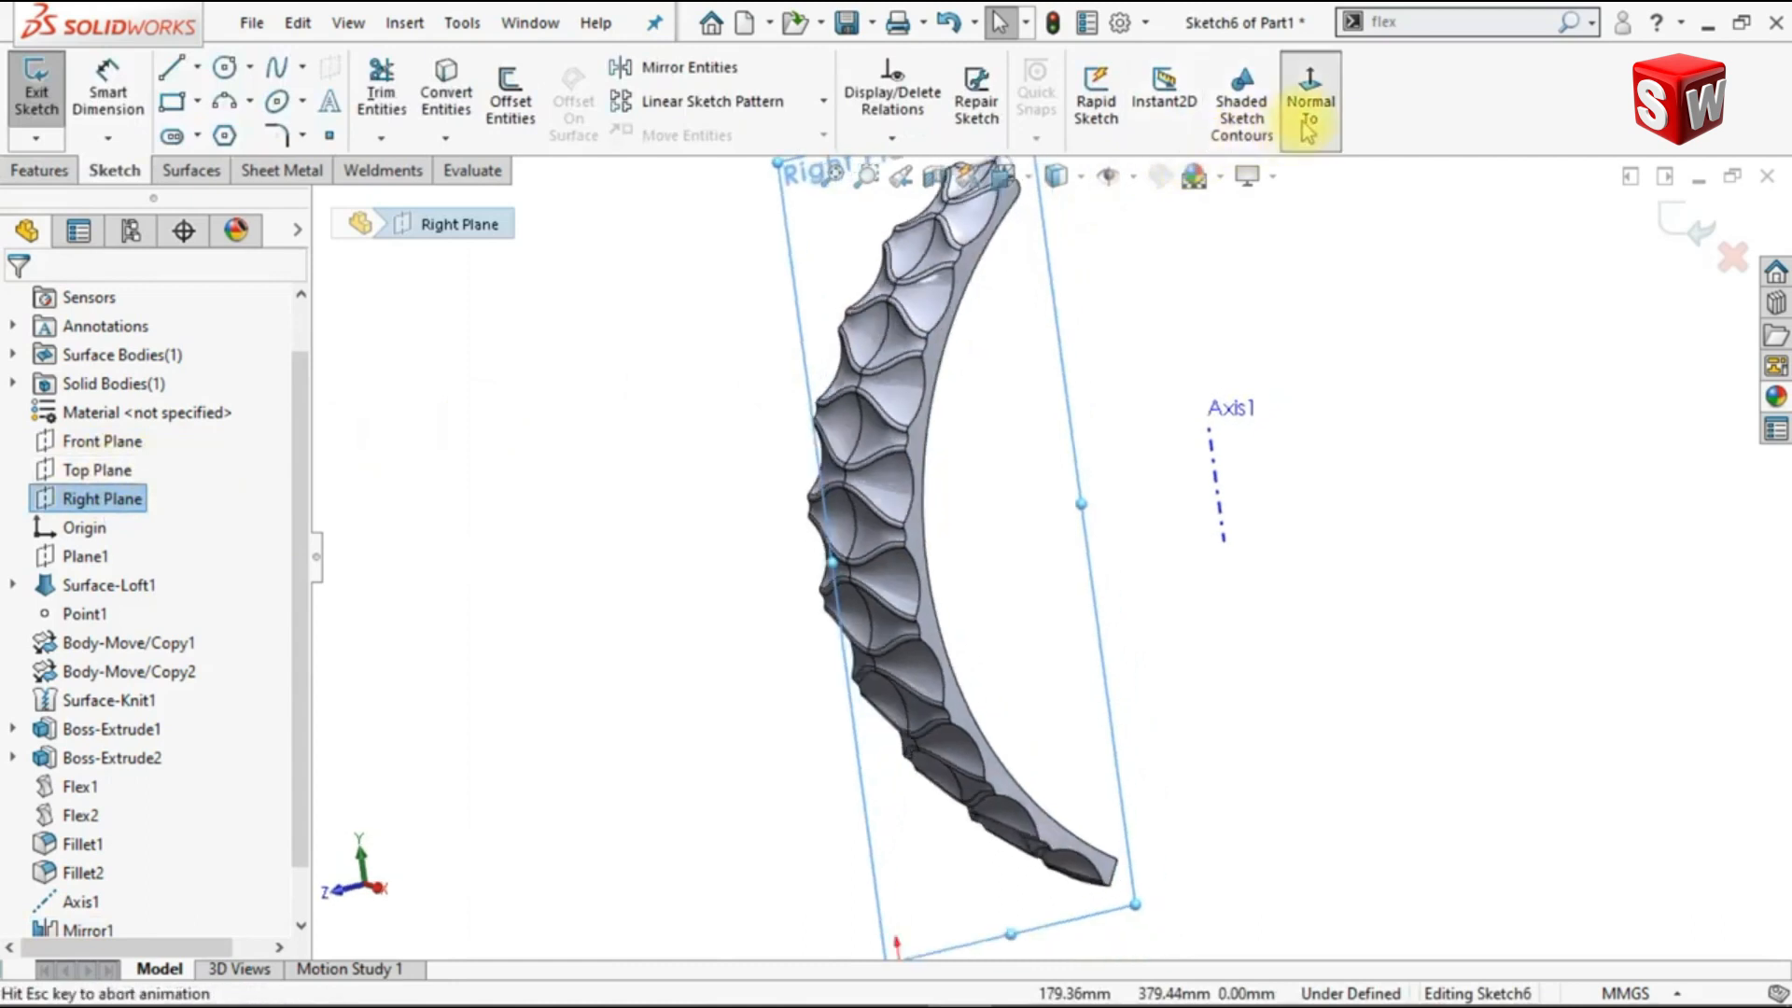
Step: Adjust the displayed extent of the reference axis so it sits just above the level of the strip's lower end
{"action": "scroll", "coordinate": [1115, 764], "scroll_direction": "down", "scroll_amount": 4}
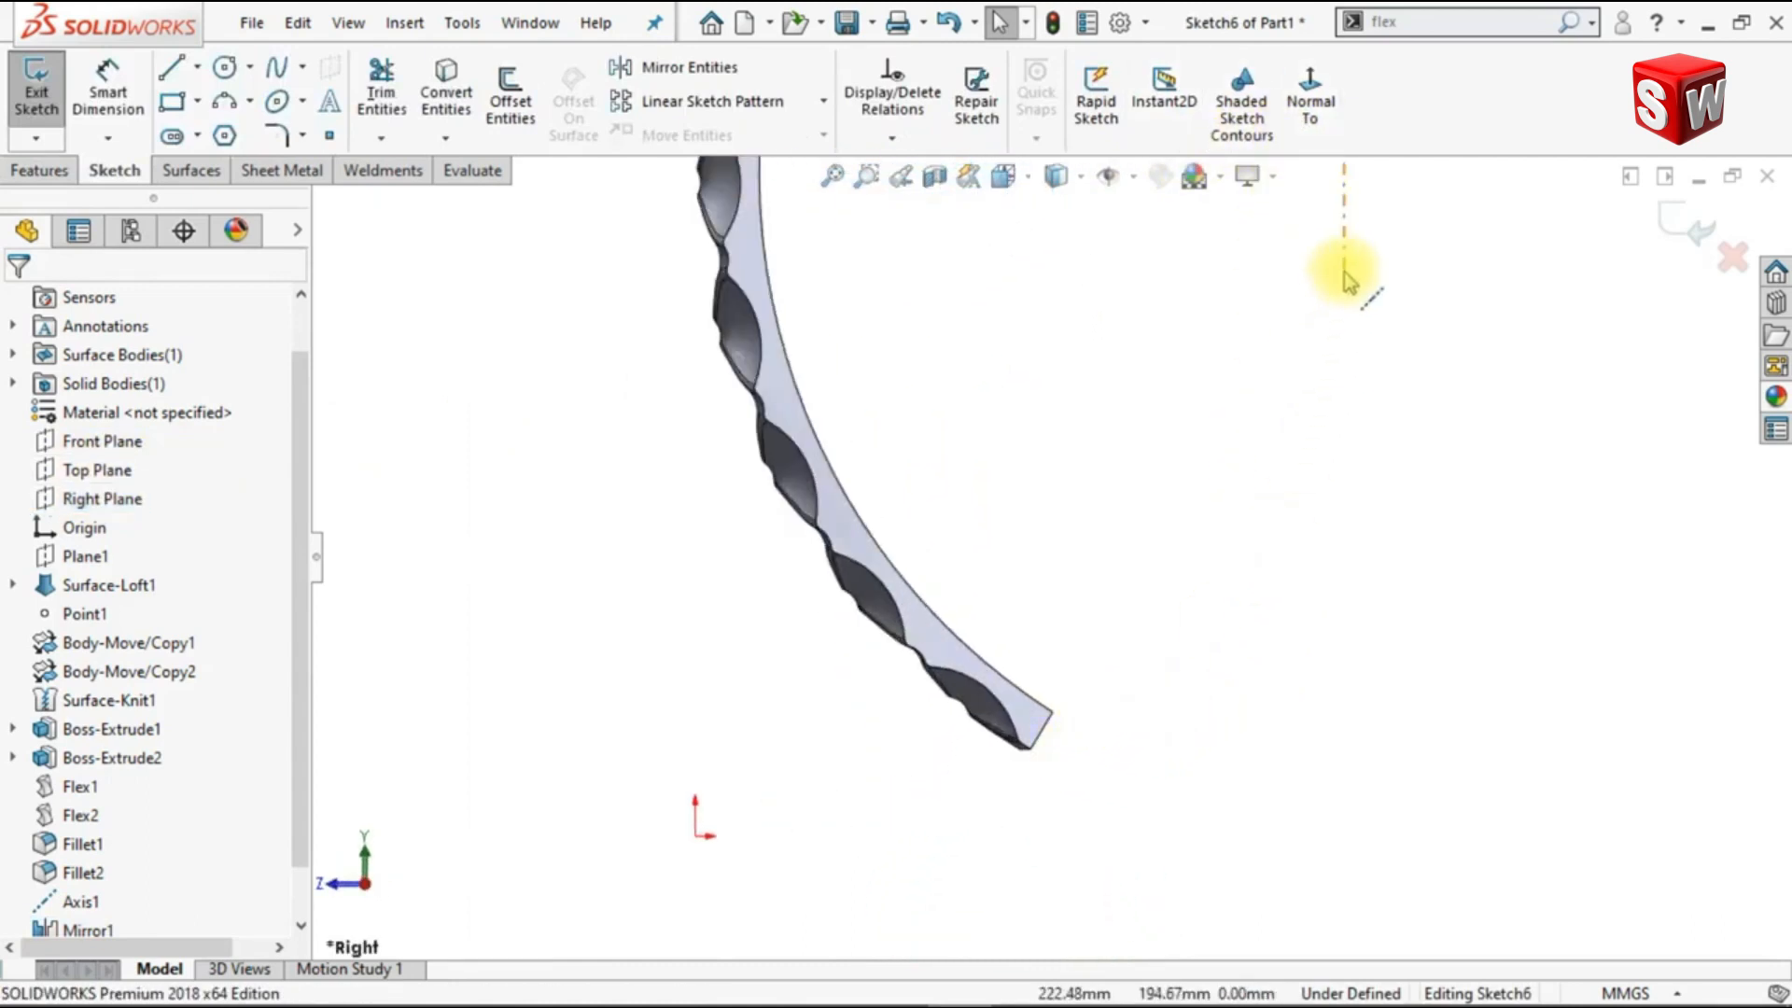
{"action": "left_click", "coordinate": [1344, 523]}
{"action": "left_click_drag", "start_coordinate": [1341, 679], "coordinate": [1344, 663]}
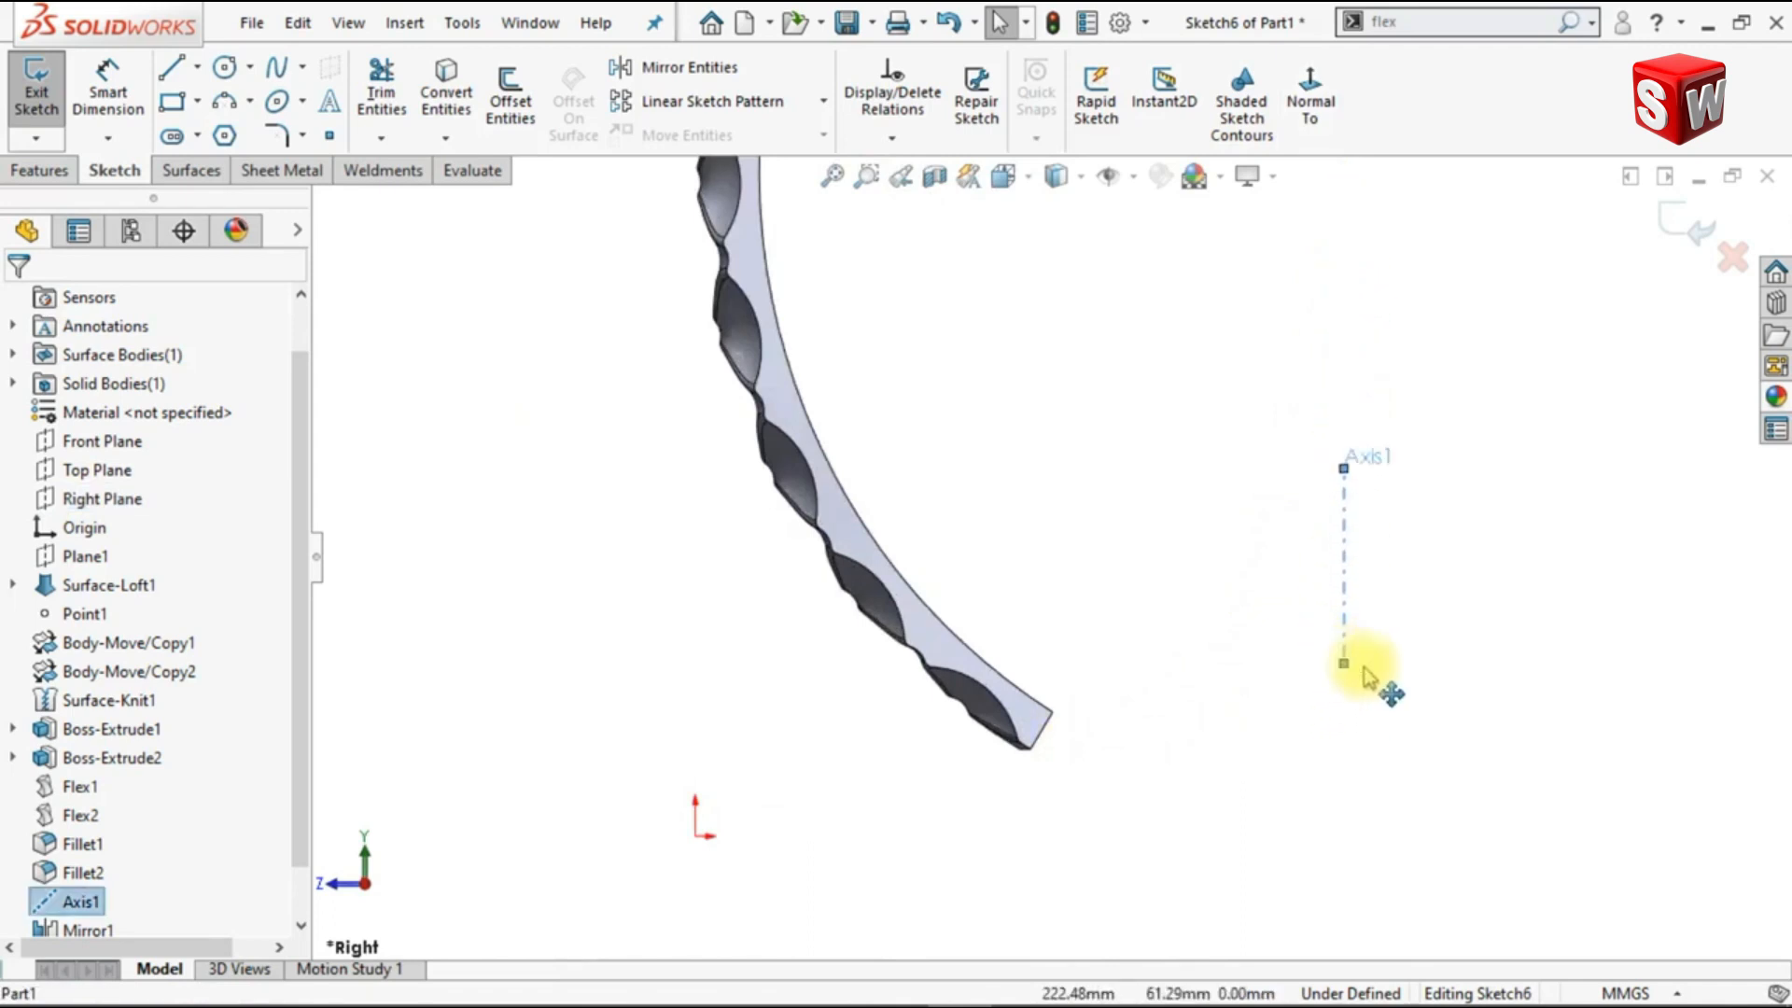
{"action": "left_click", "coordinate": [1436, 675]}
Step: Sketch a corner rectangle about 111 by 30 mm from the strip's lowest tip to the reference axis
{"action": "scroll", "coordinate": [1215, 737], "scroll_direction": "down", "scroll_amount": 3}
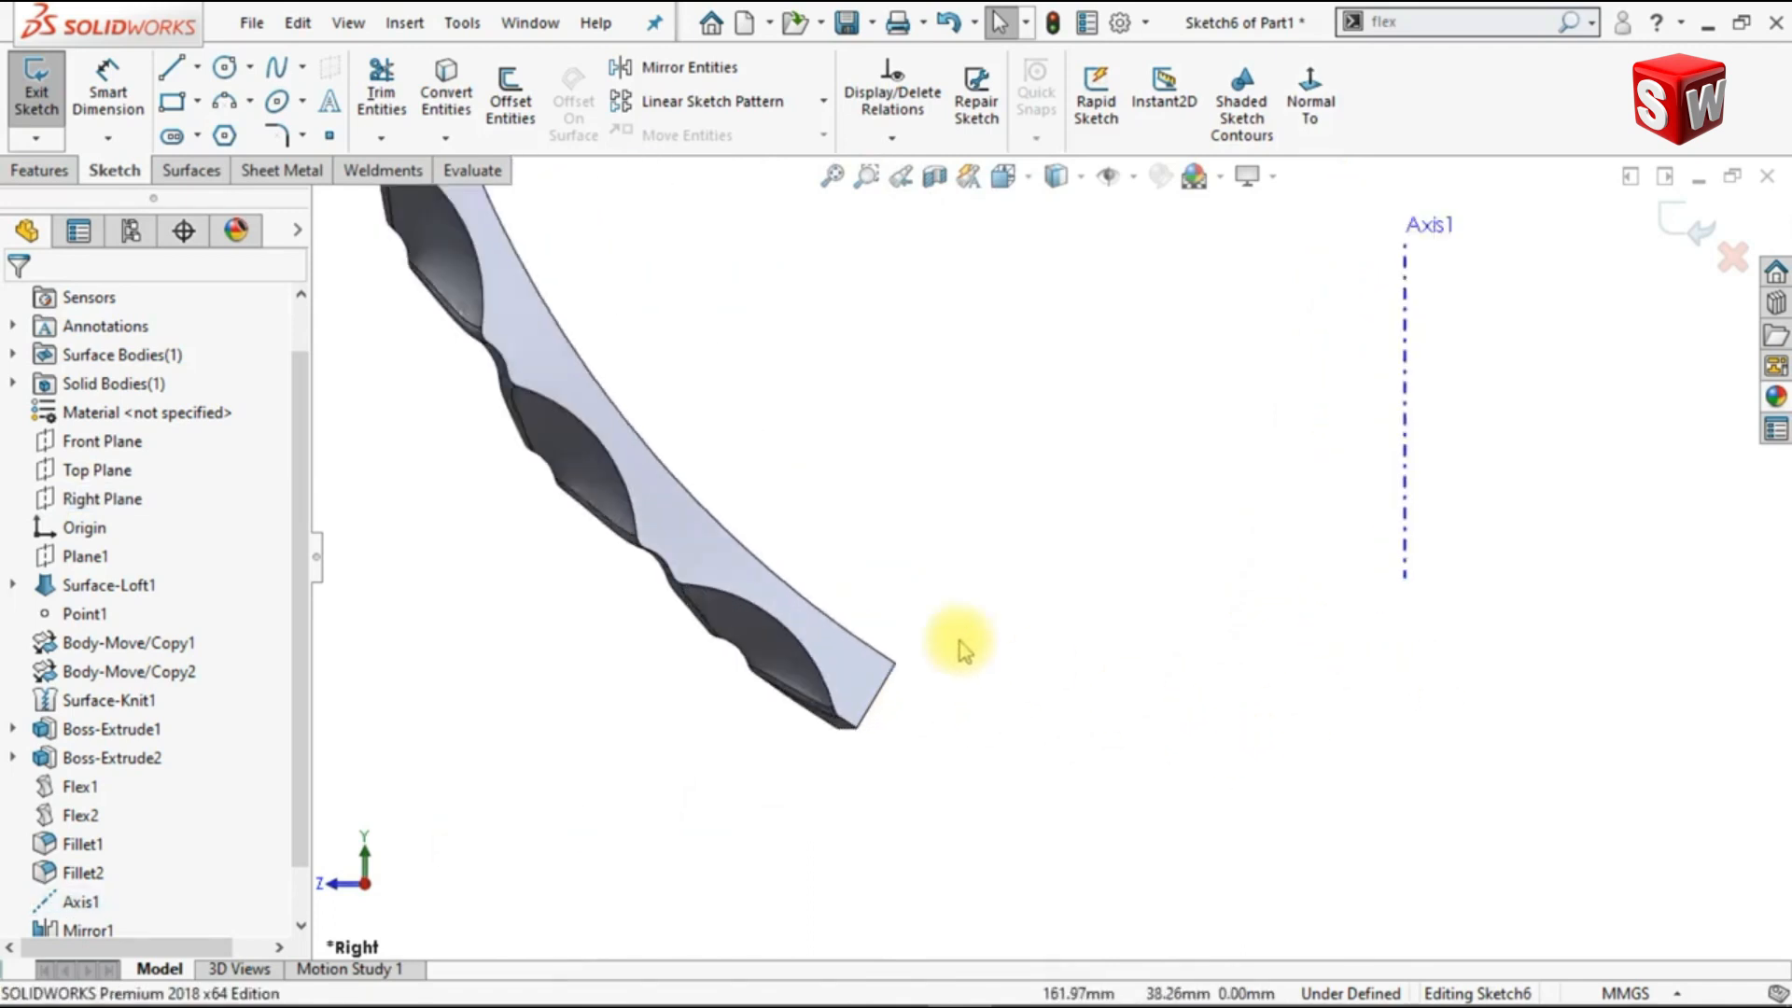
{"action": "left_click", "coordinate": [171, 101]}
{"action": "scroll", "coordinate": [883, 761], "scroll_direction": "down", "scroll_amount": 2}
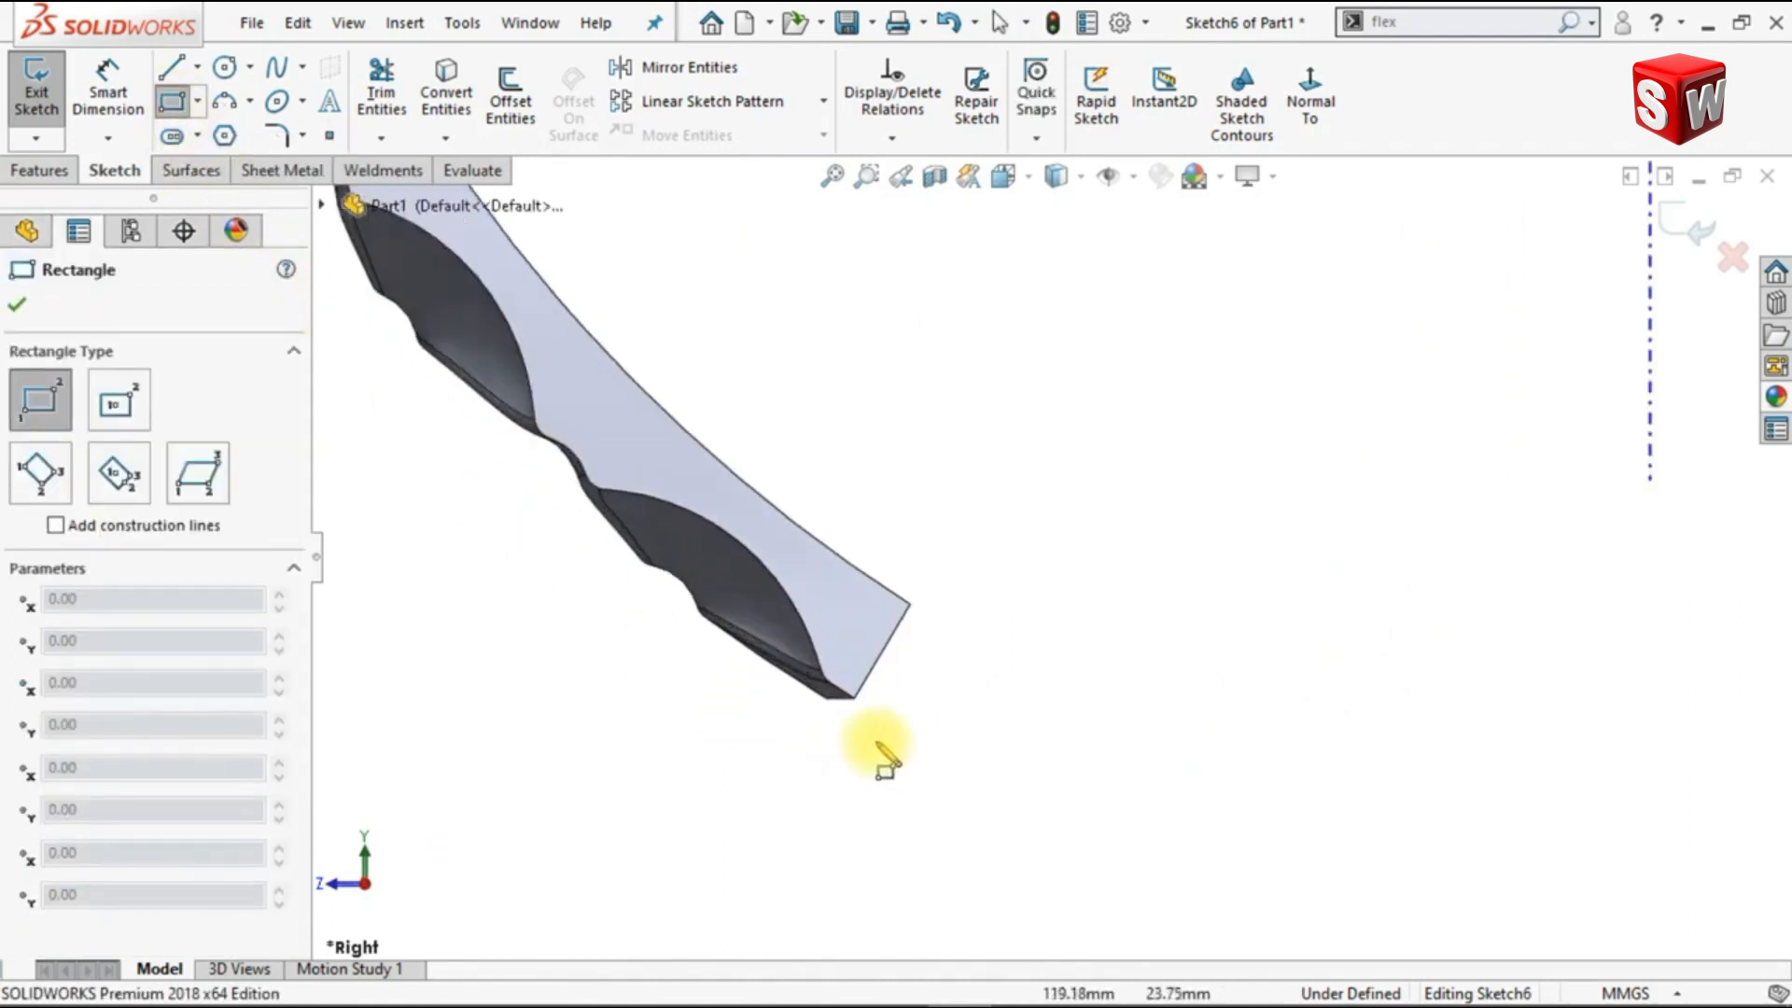
{"action": "left_click", "coordinate": [825, 698]}
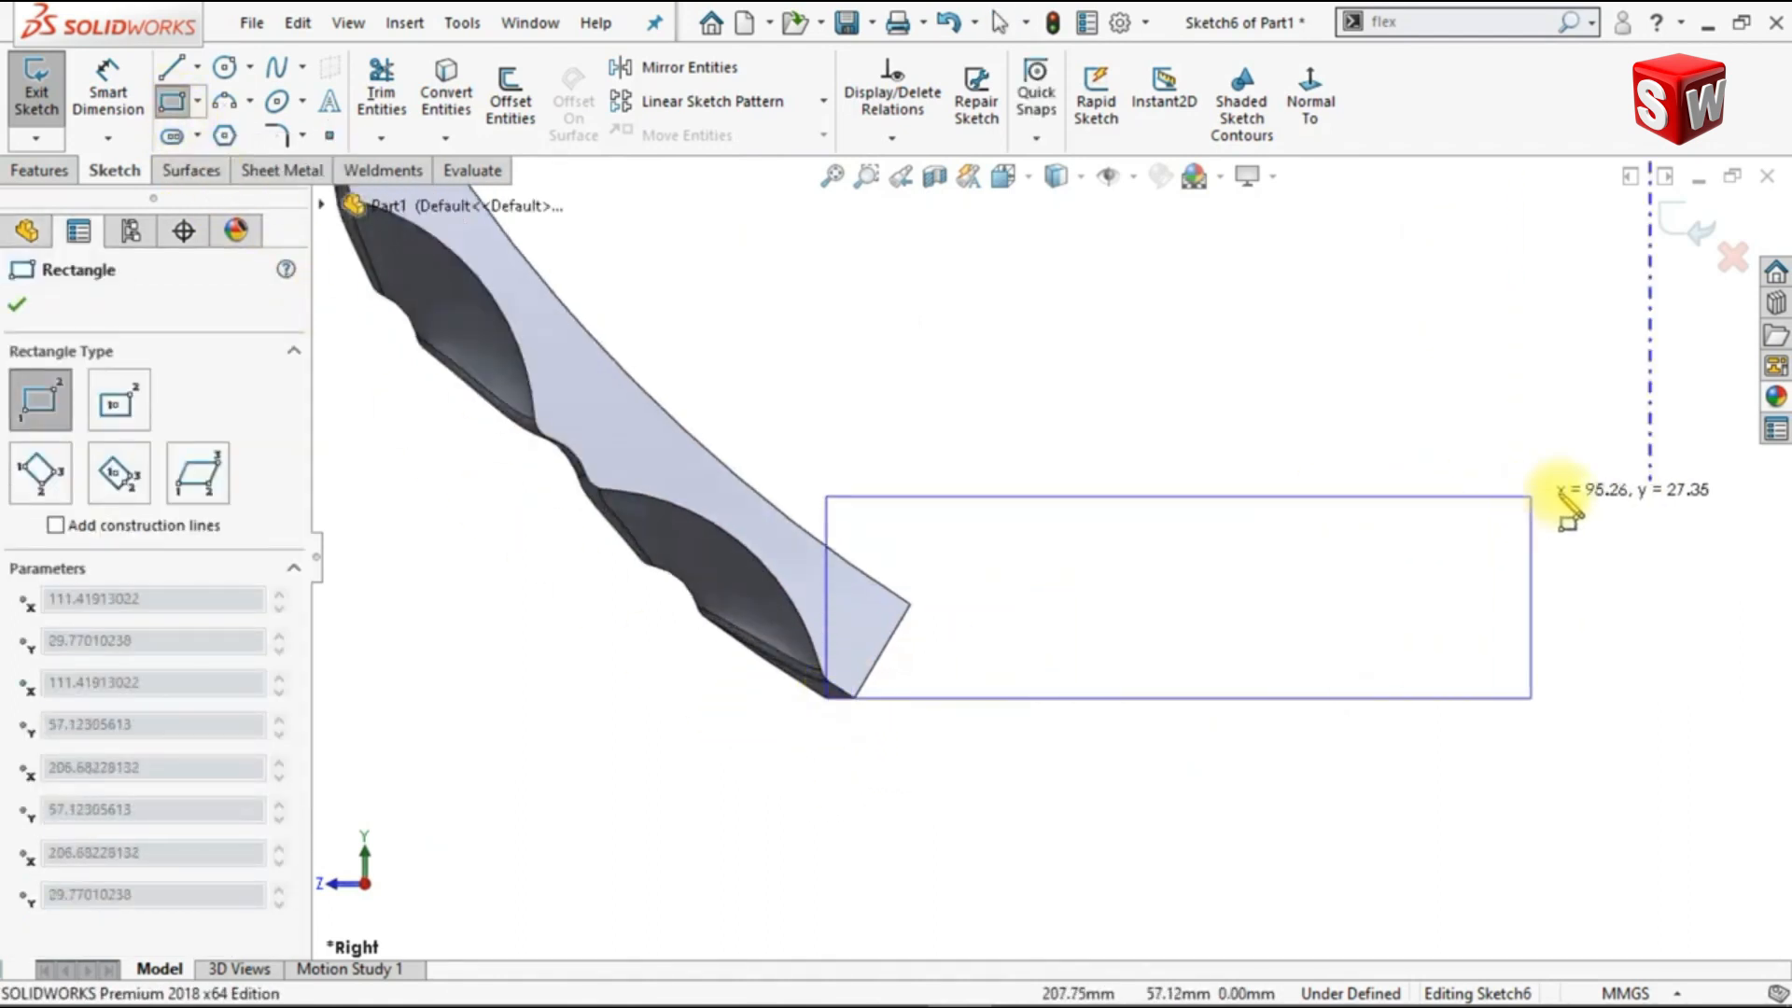
{"action": "left_click", "coordinate": [1650, 477]}
{"action": "key", "text": "Escape"}
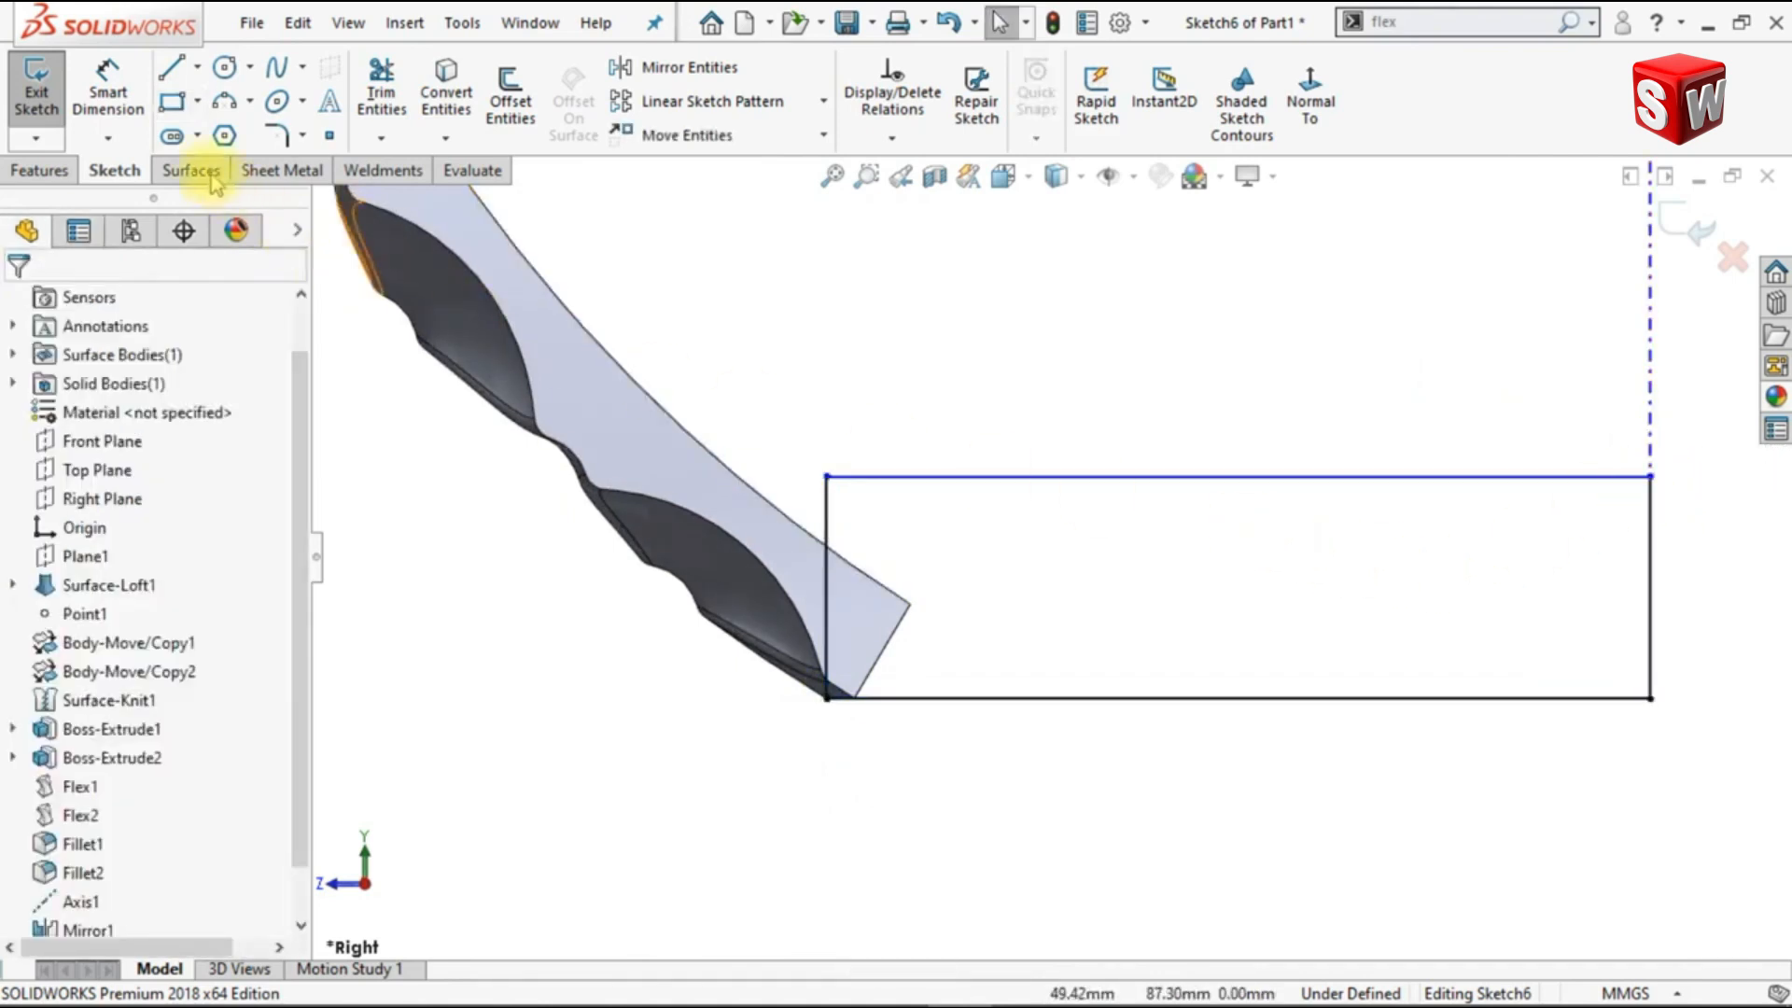
Step: Dimension the rectangle's vertical edge on the axis and set its height to 15 mm
{"action": "left_click", "coordinate": [100, 110]}
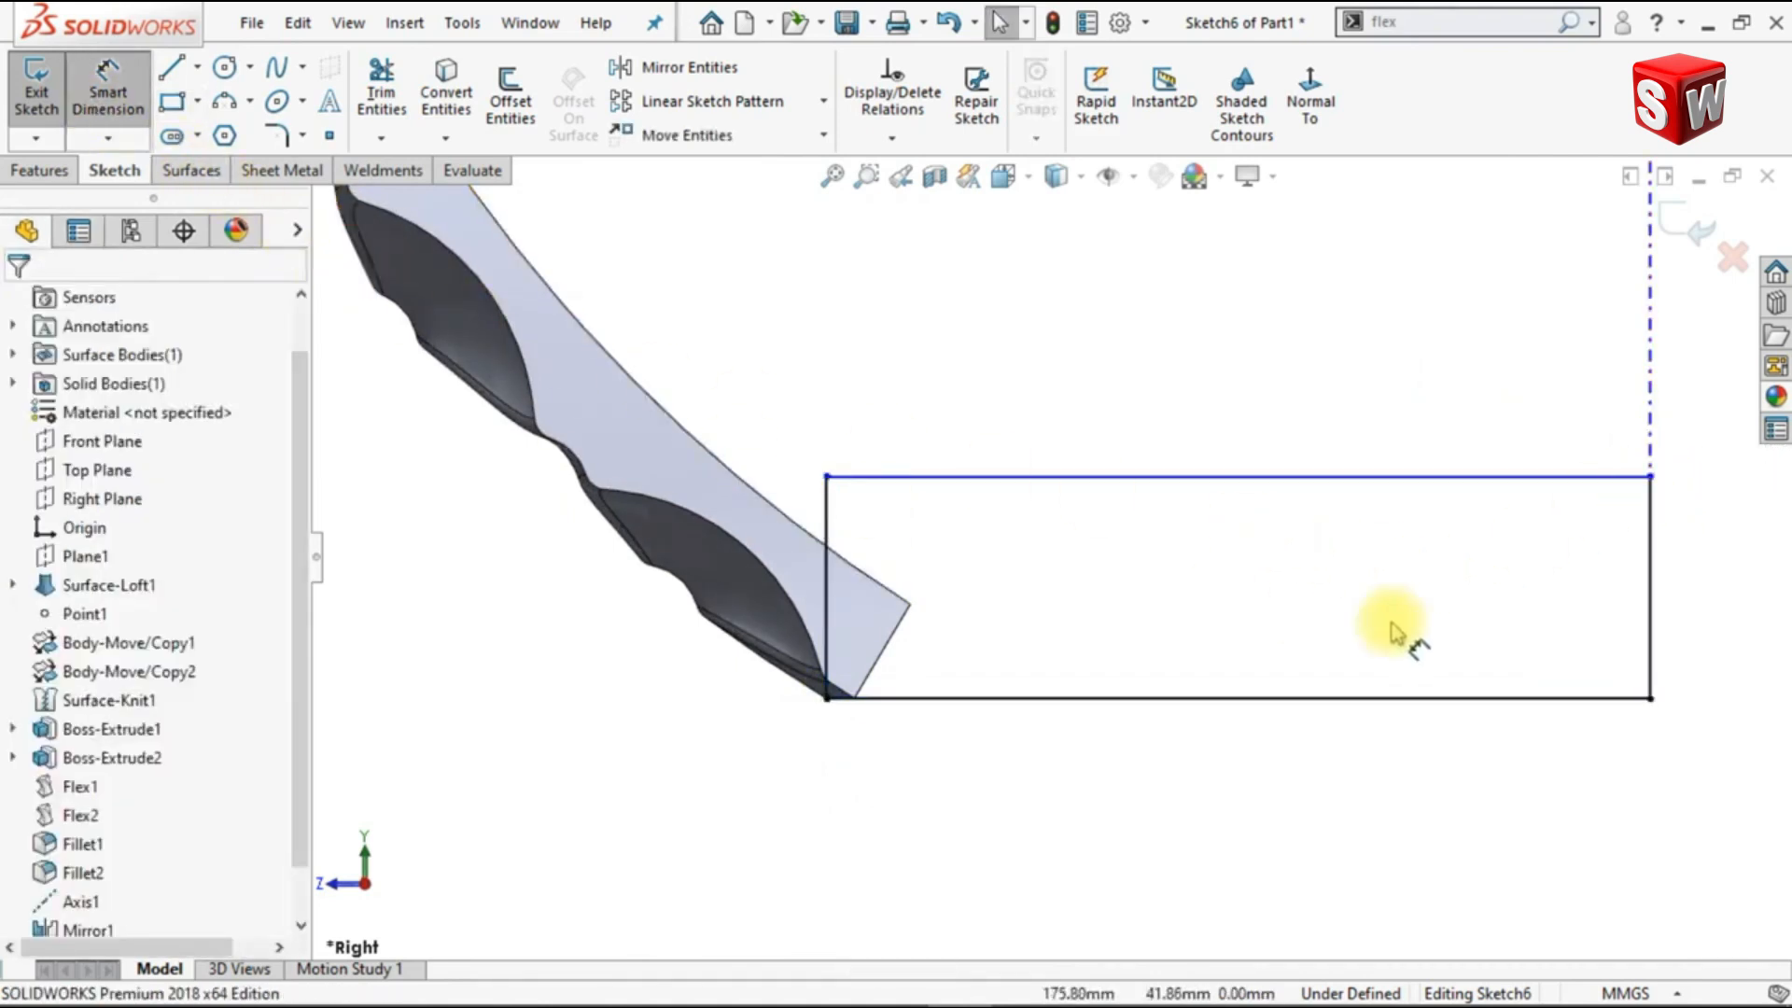
{"action": "left_click", "coordinate": [1647, 586]}
{"action": "left_click", "coordinate": [1692, 612]}
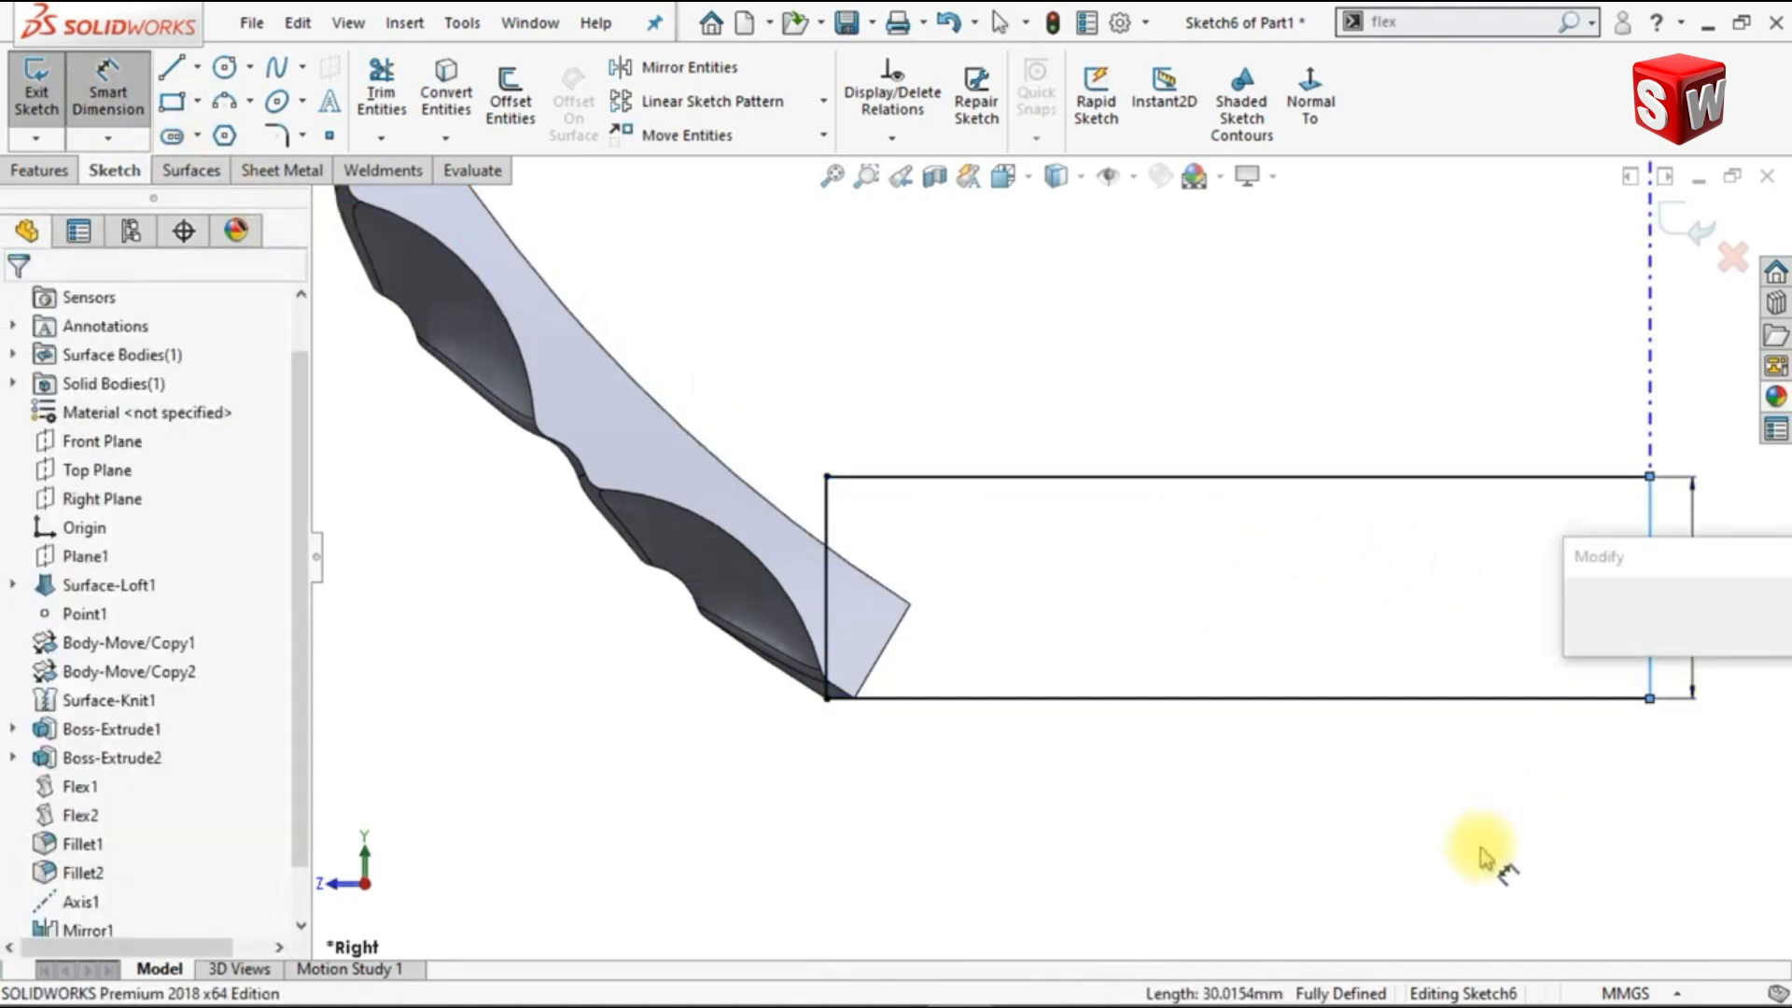
{"action": "type", "text": "15"}
{"action": "key", "text": "Return"}
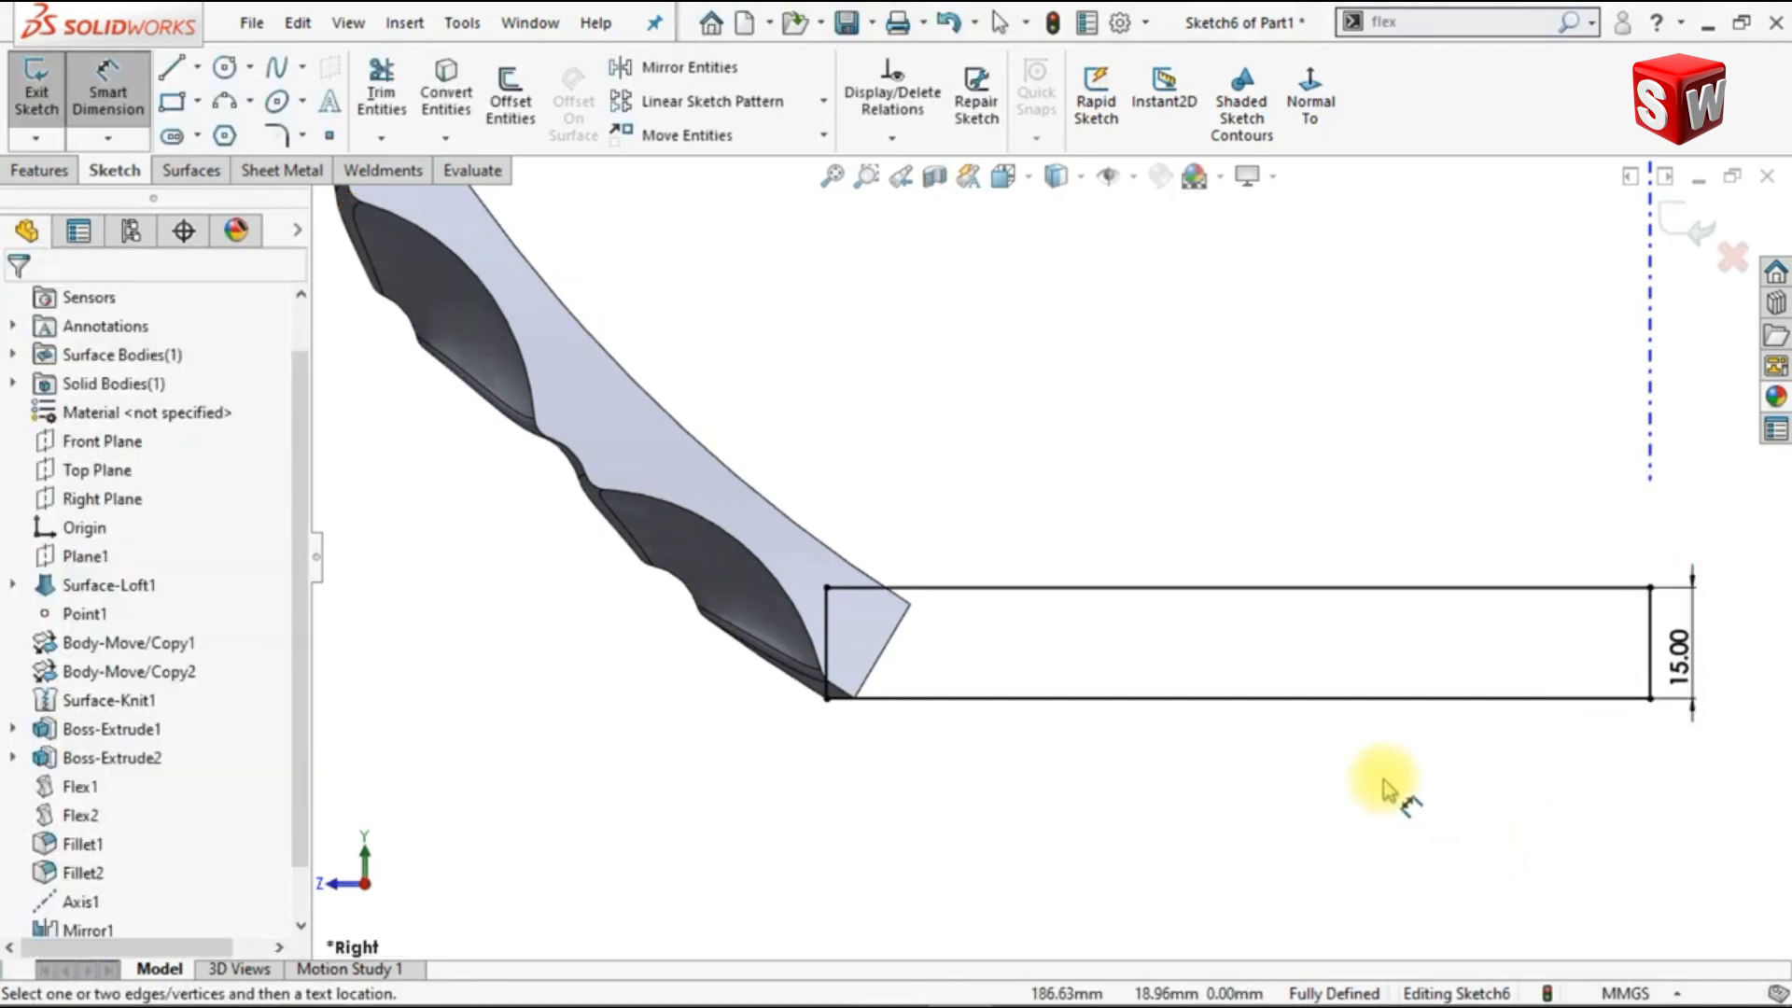
Step: Revolve the rectangle 30° Mid Plane about its vertical edge on the axis, with Merge result enabled
{"action": "left_click", "coordinate": [42, 170]}
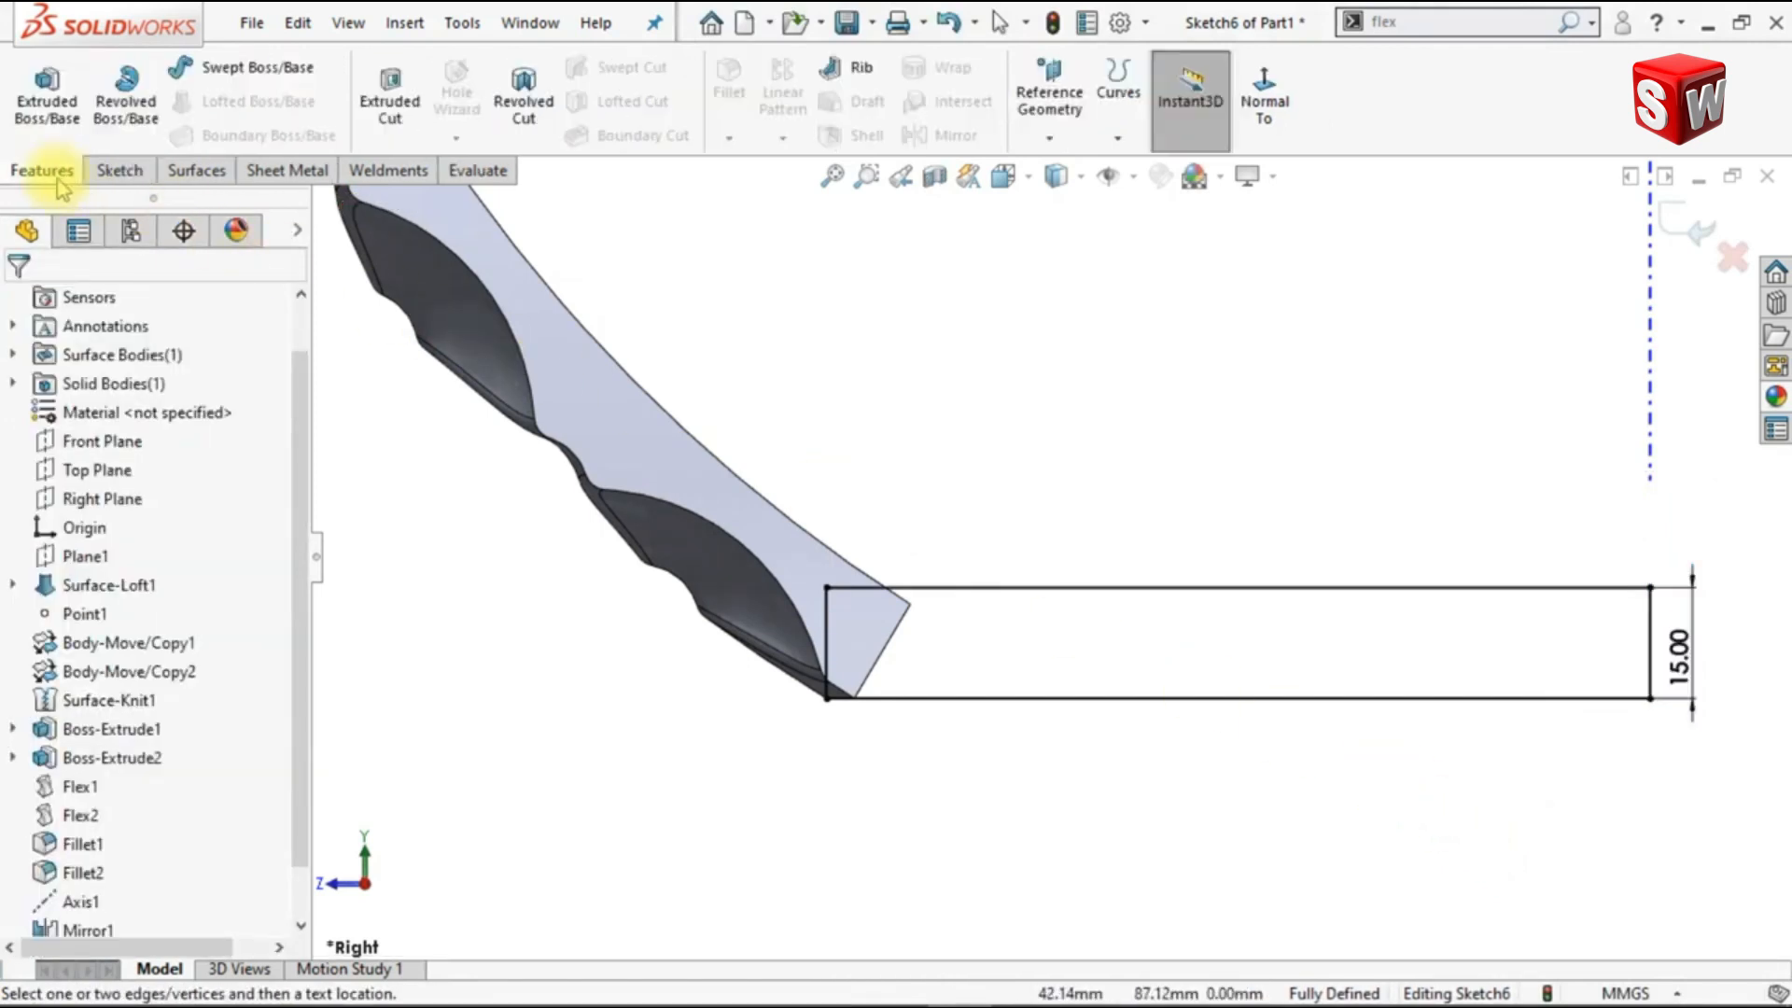
{"action": "left_click", "coordinate": [126, 94]}
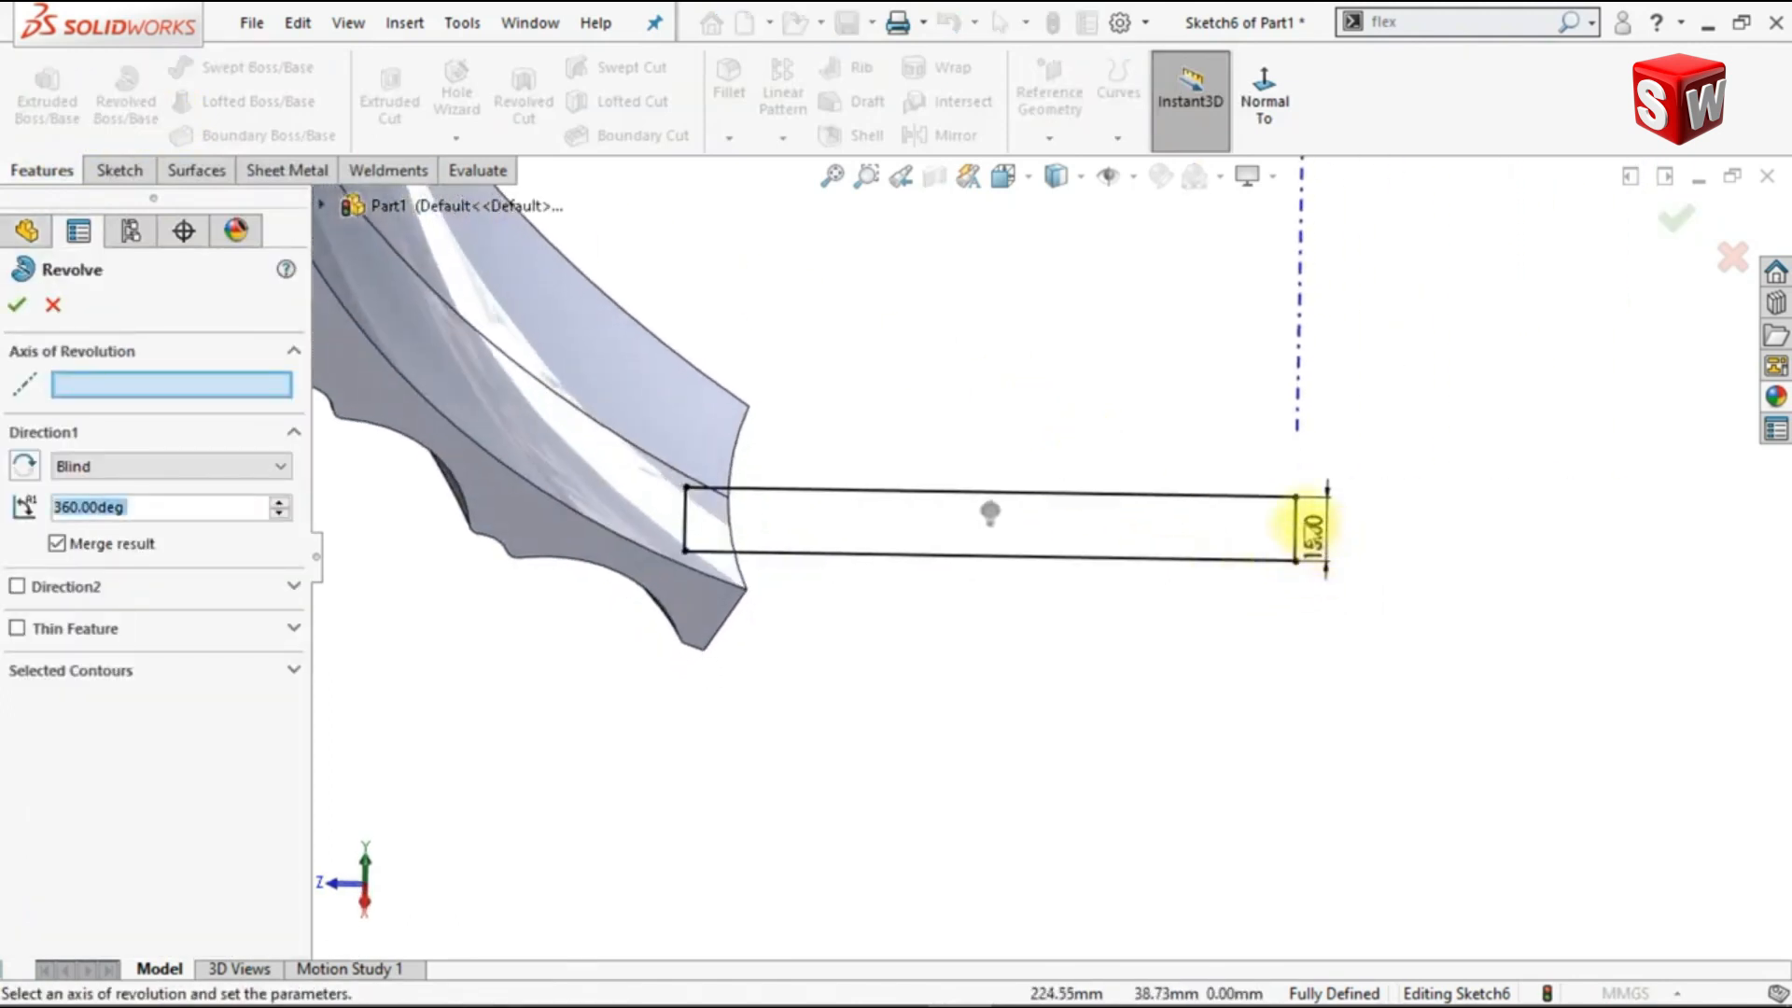
{"action": "left_click", "coordinate": [1296, 527]}
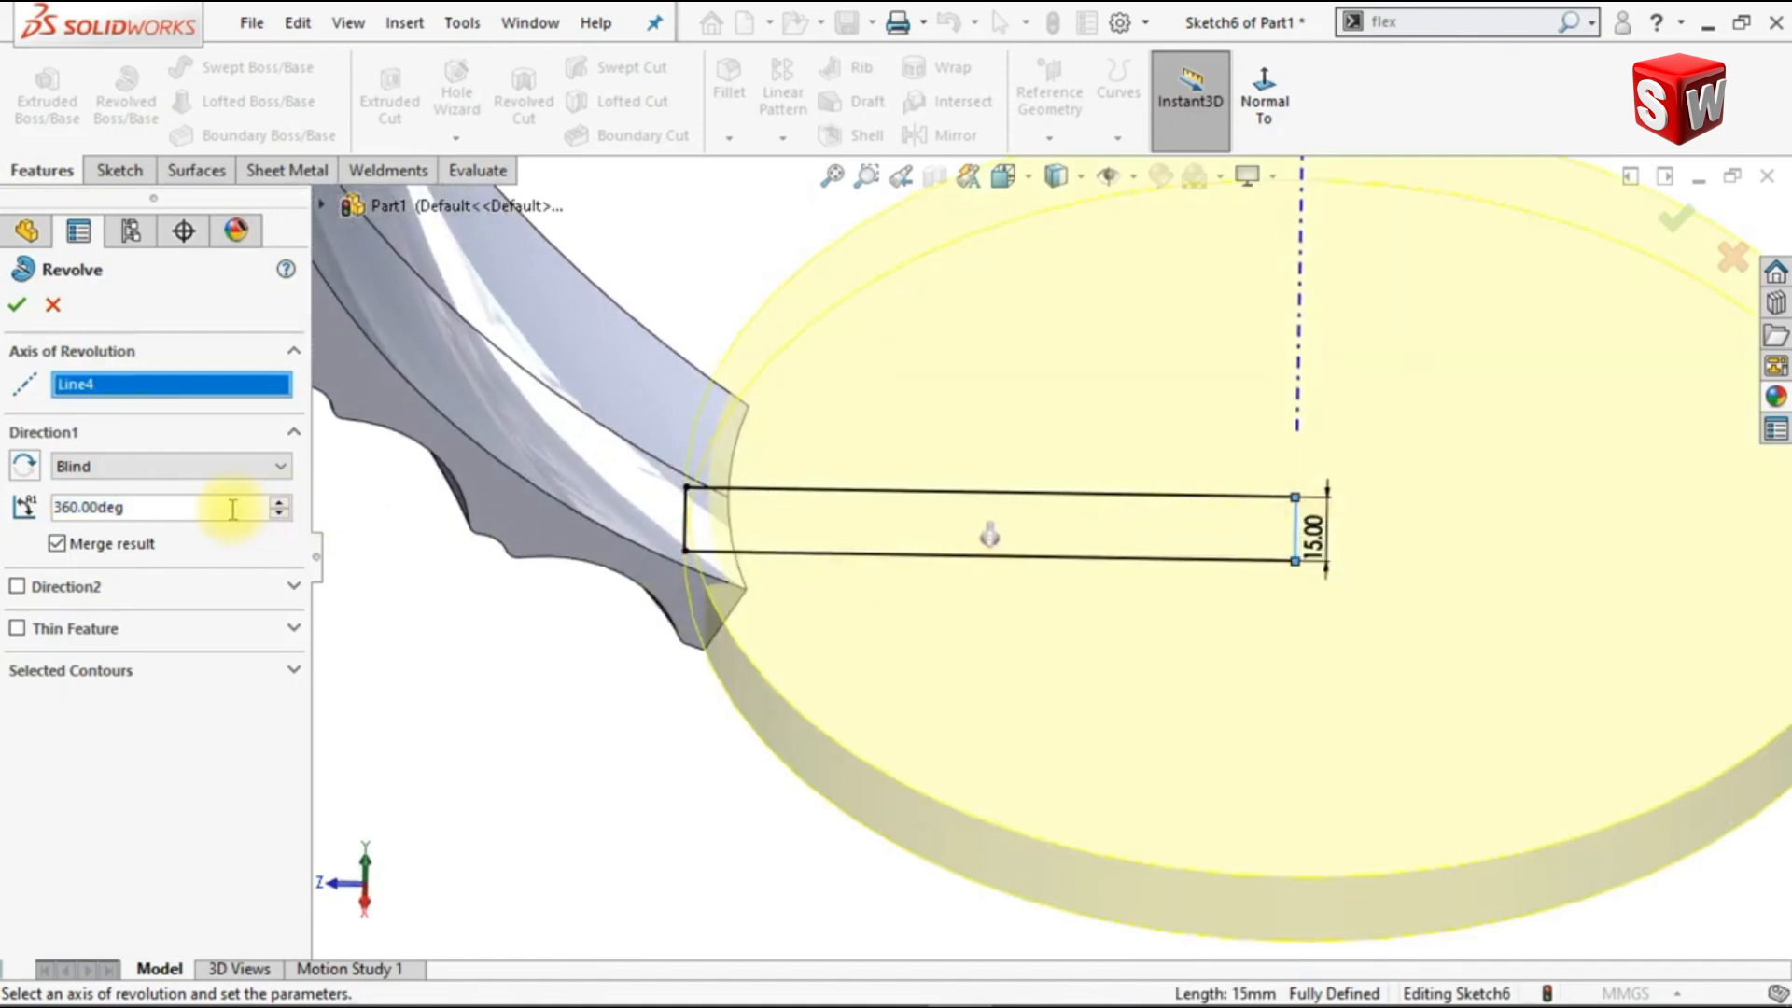
{"action": "type", "text": "30"}
{"action": "key", "text": "Return"}
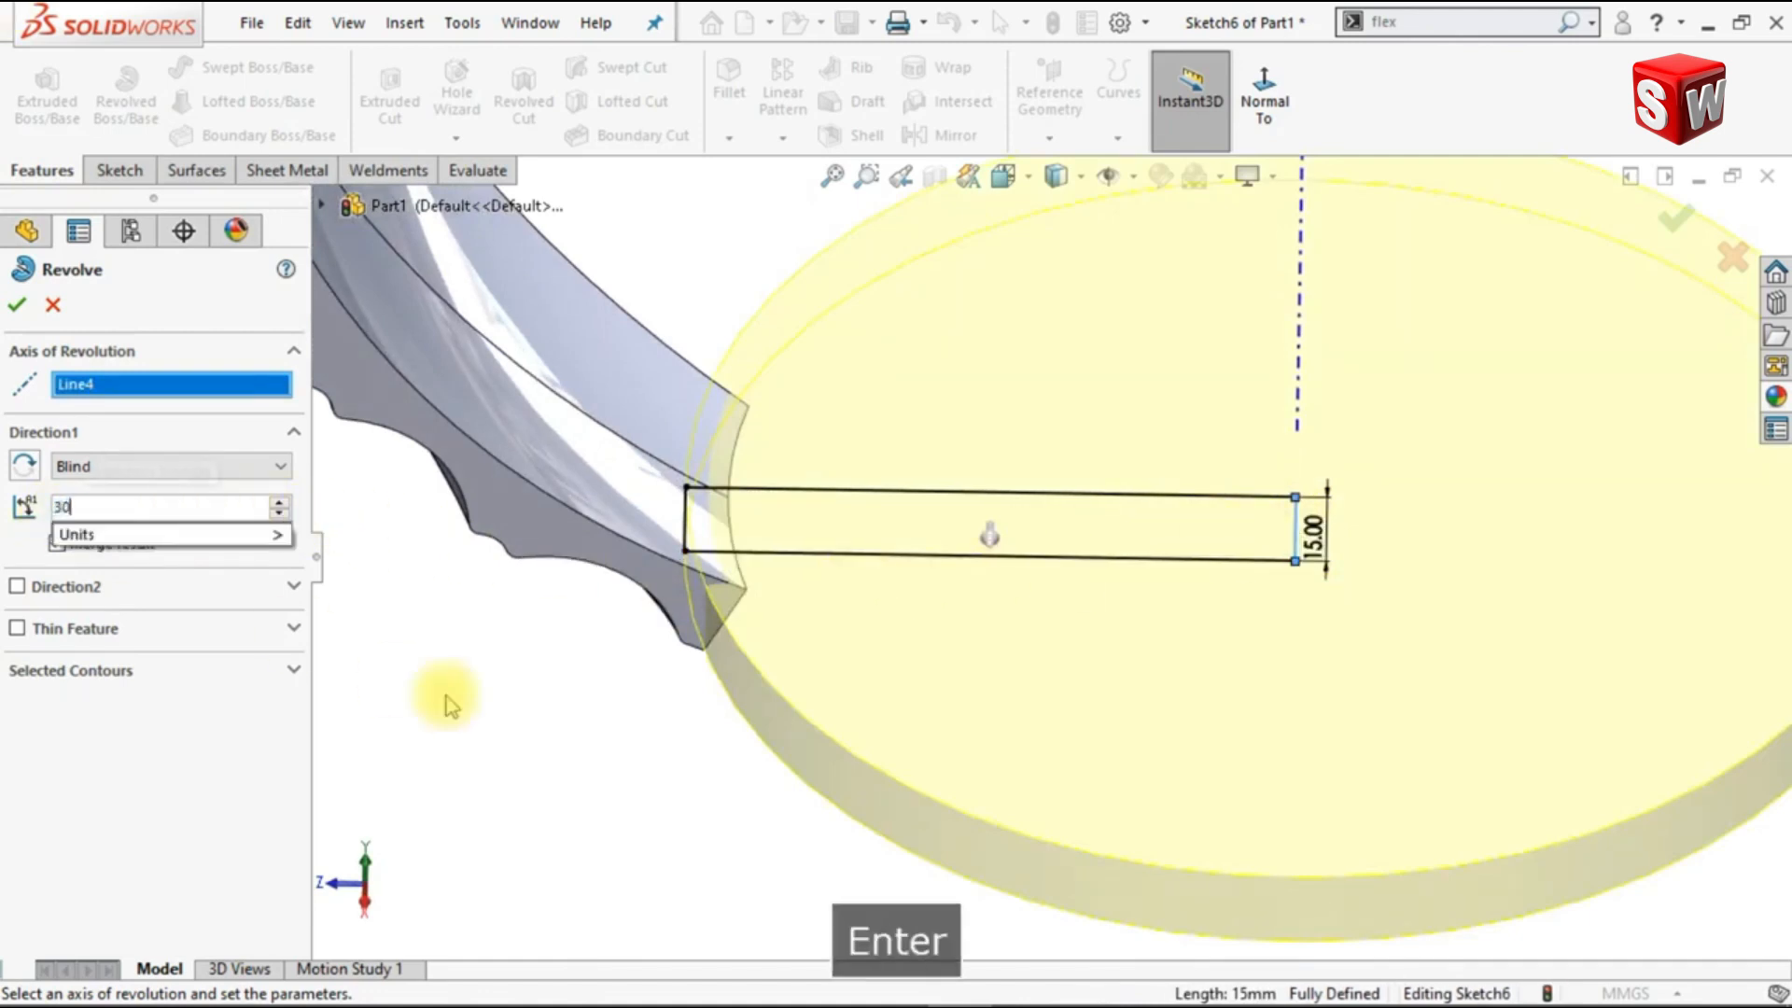
{"action": "left_click", "coordinate": [73, 465]}
{"action": "left_click", "coordinate": [90, 558]}
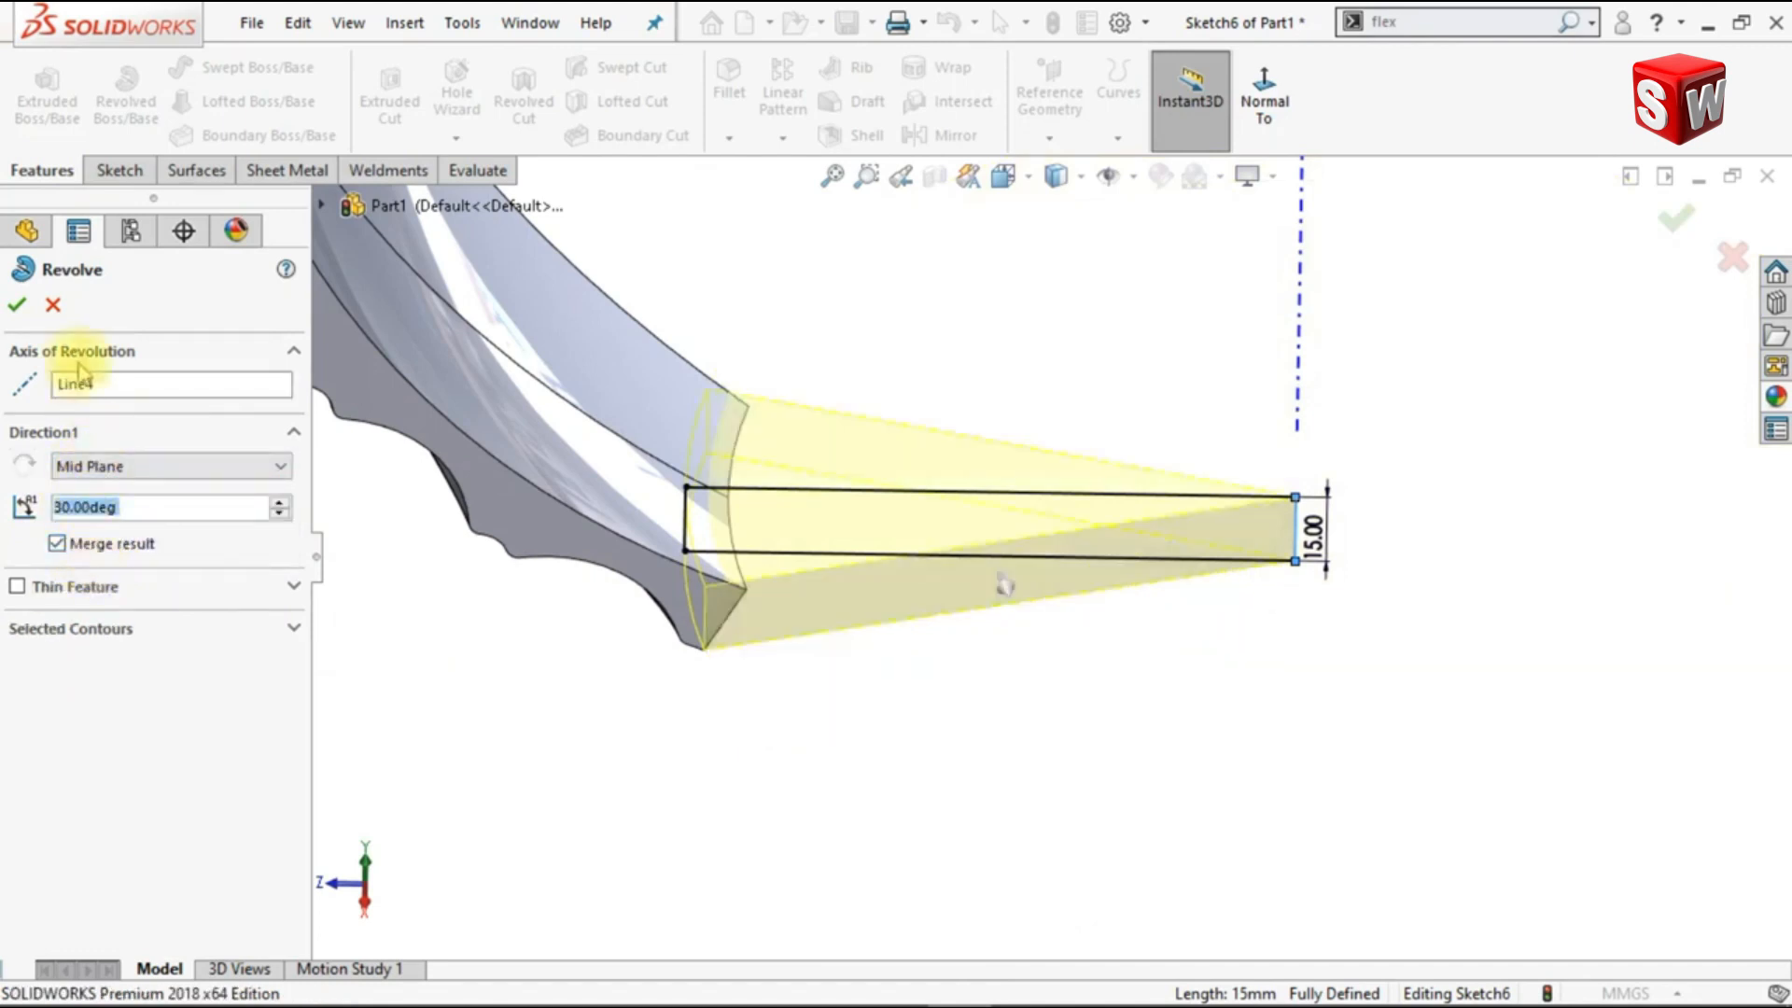
{"action": "left_click", "coordinate": [21, 305]}
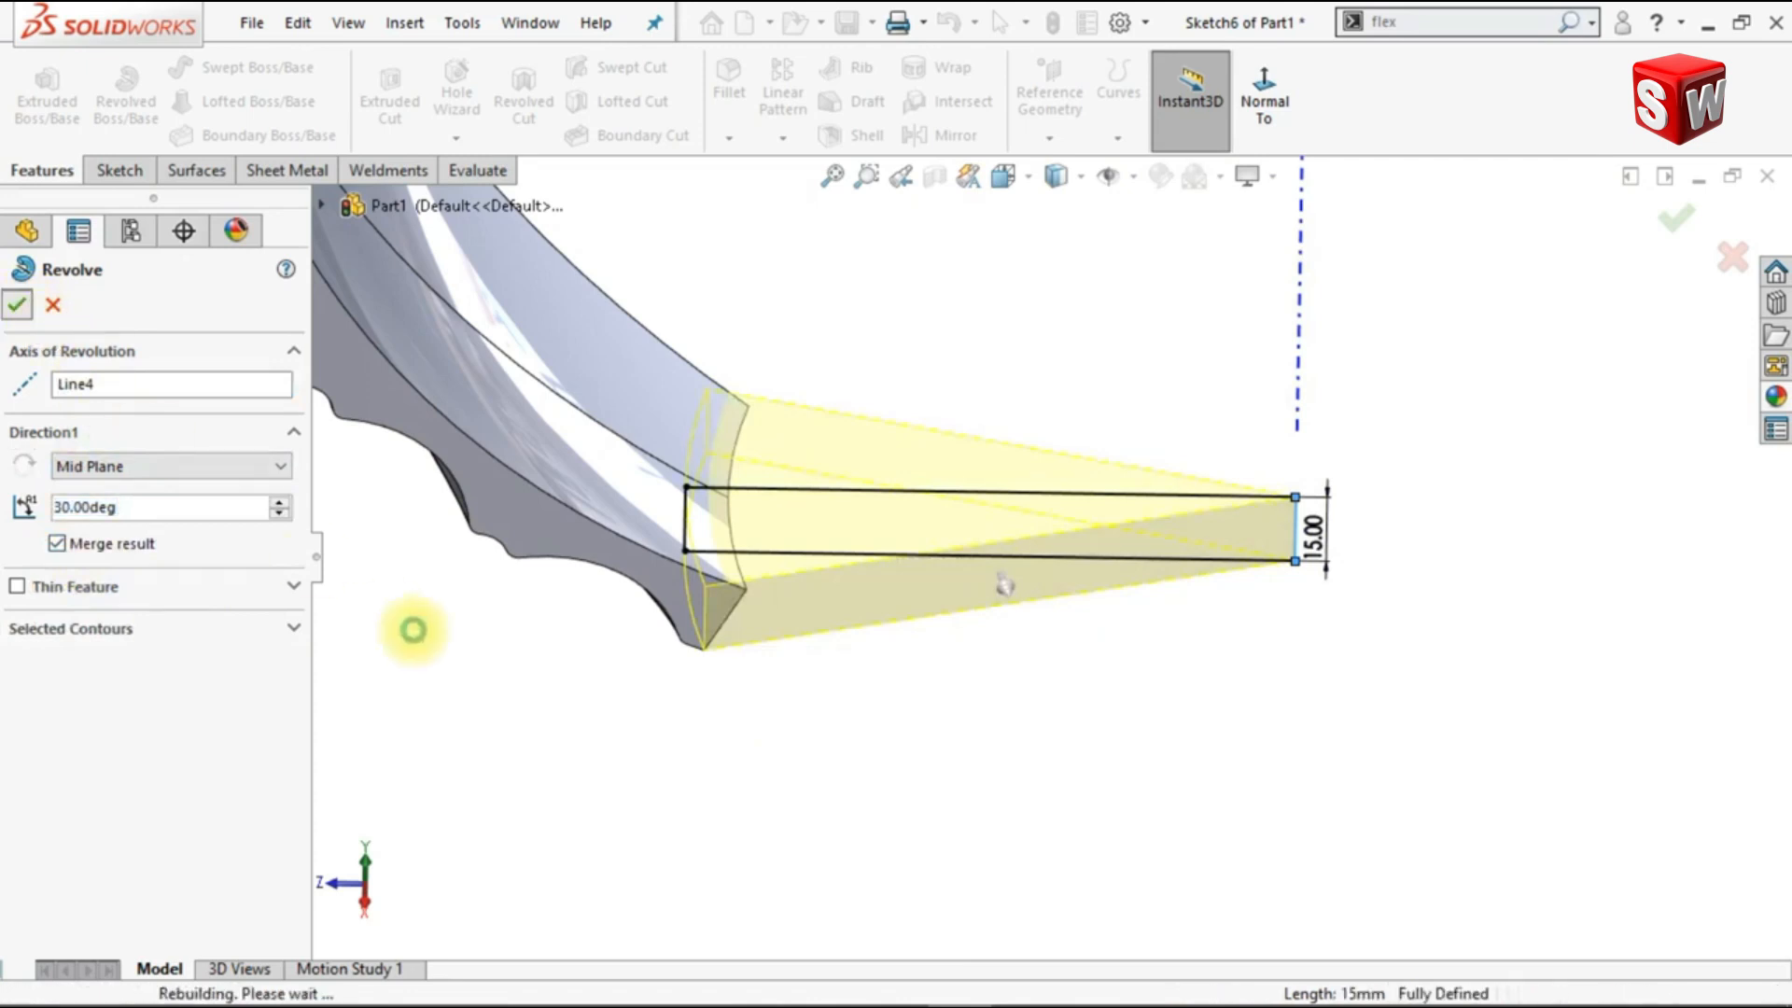
Step: Offset the bottom face of the revolved wedge by 10 mm using Move Face
{"action": "left_click", "coordinate": [681, 717]}
{"action": "middle_click_drag", "start_coordinate": [681, 717], "coordinate": [682, 717]}
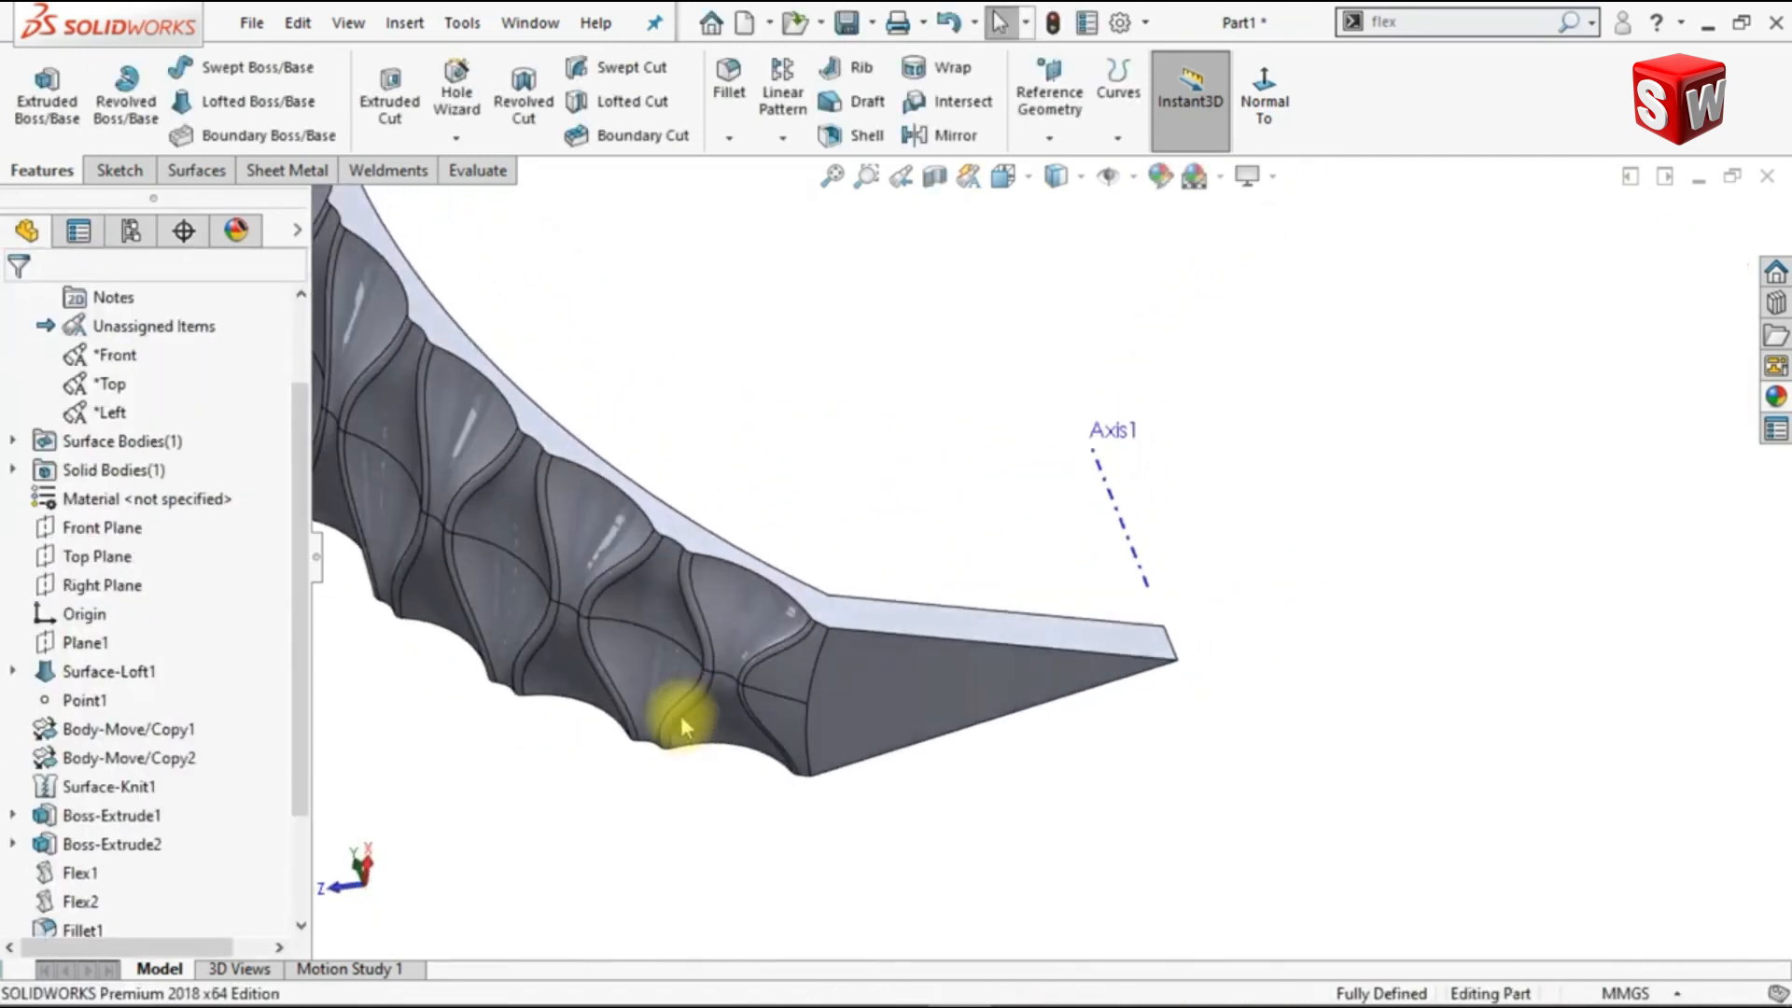
{"action": "scroll", "coordinate": [844, 673], "scroll_direction": "down", "scroll_amount": 2}
{"action": "scroll", "coordinate": [933, 681], "scroll_direction": "down", "scroll_amount": 1}
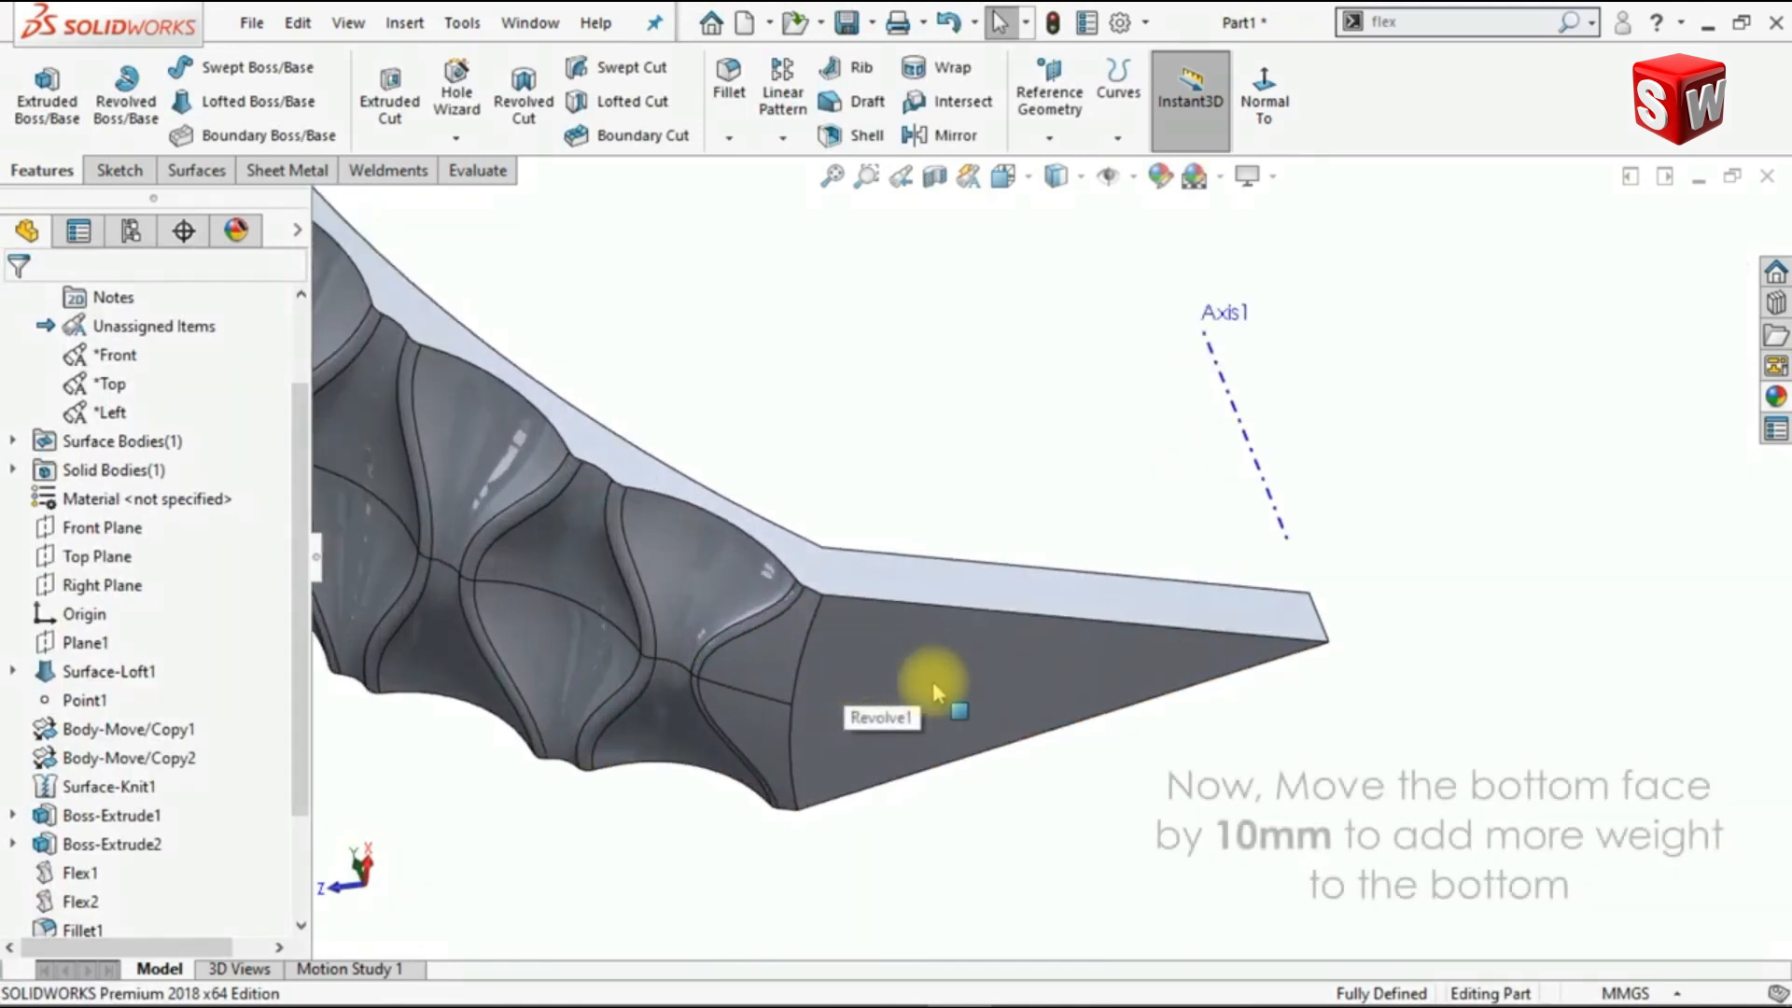
{"action": "middle_click_drag", "start_coordinate": [1340, 349], "coordinate": [1340, 349]}
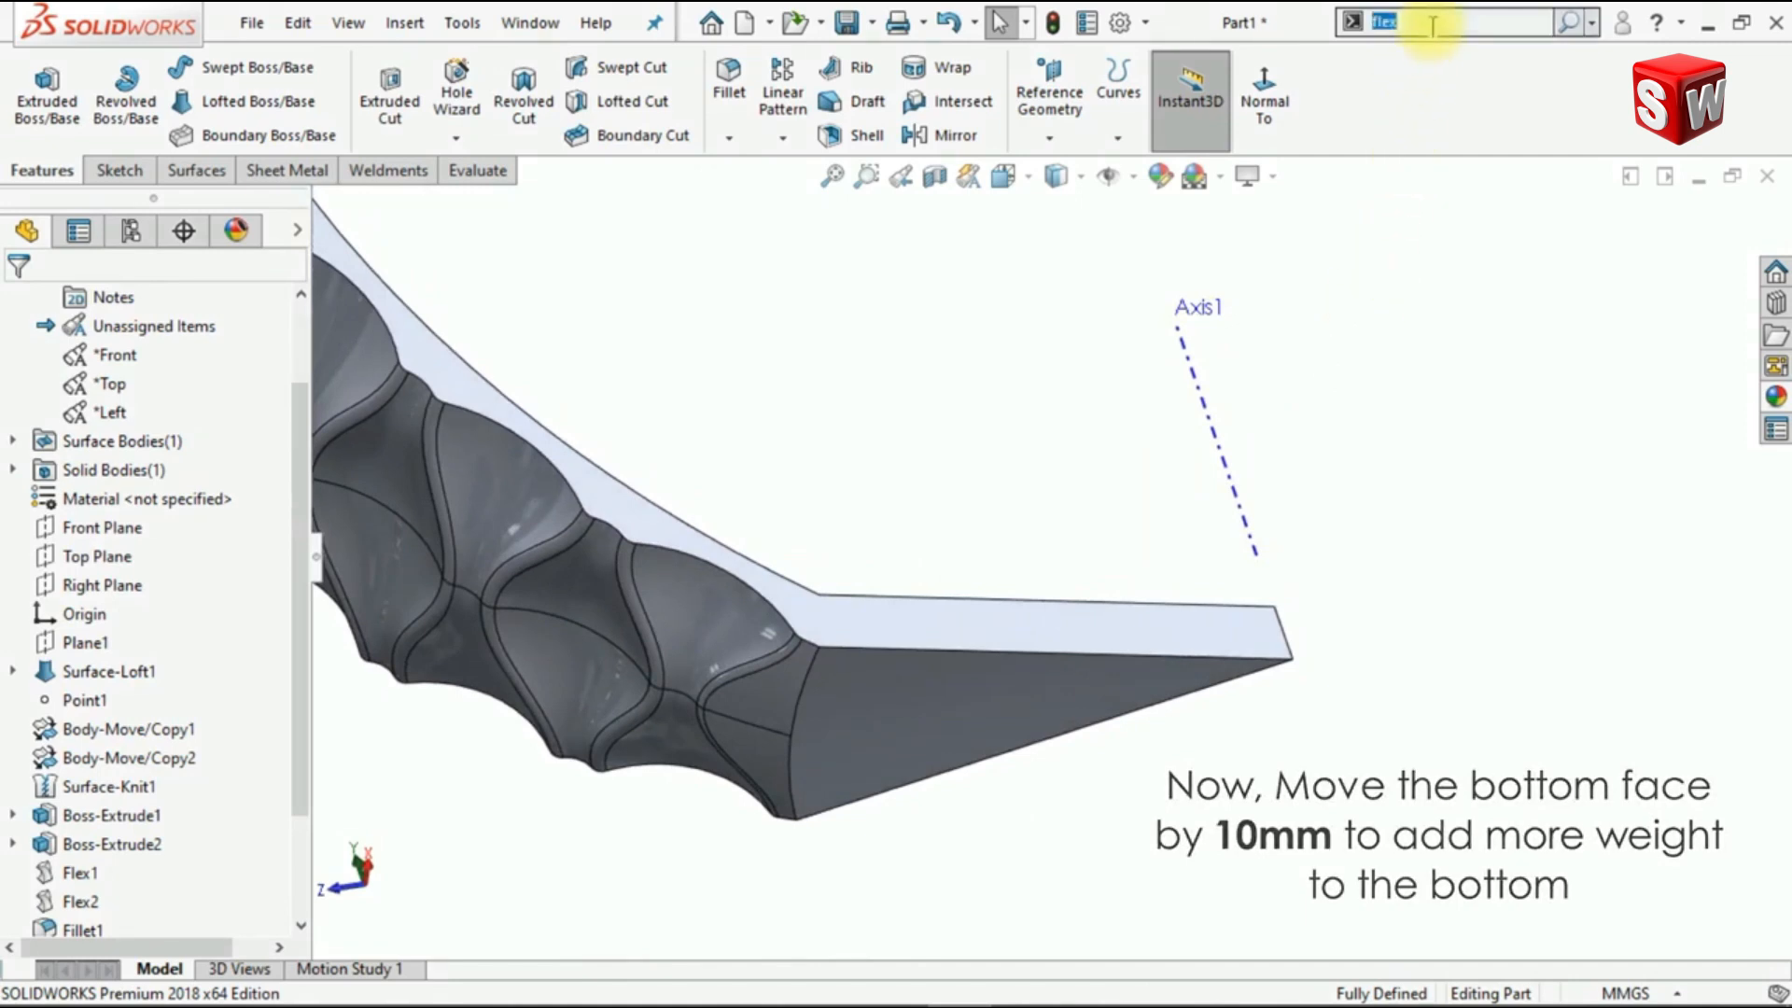
{"action": "type", "text": "move"}
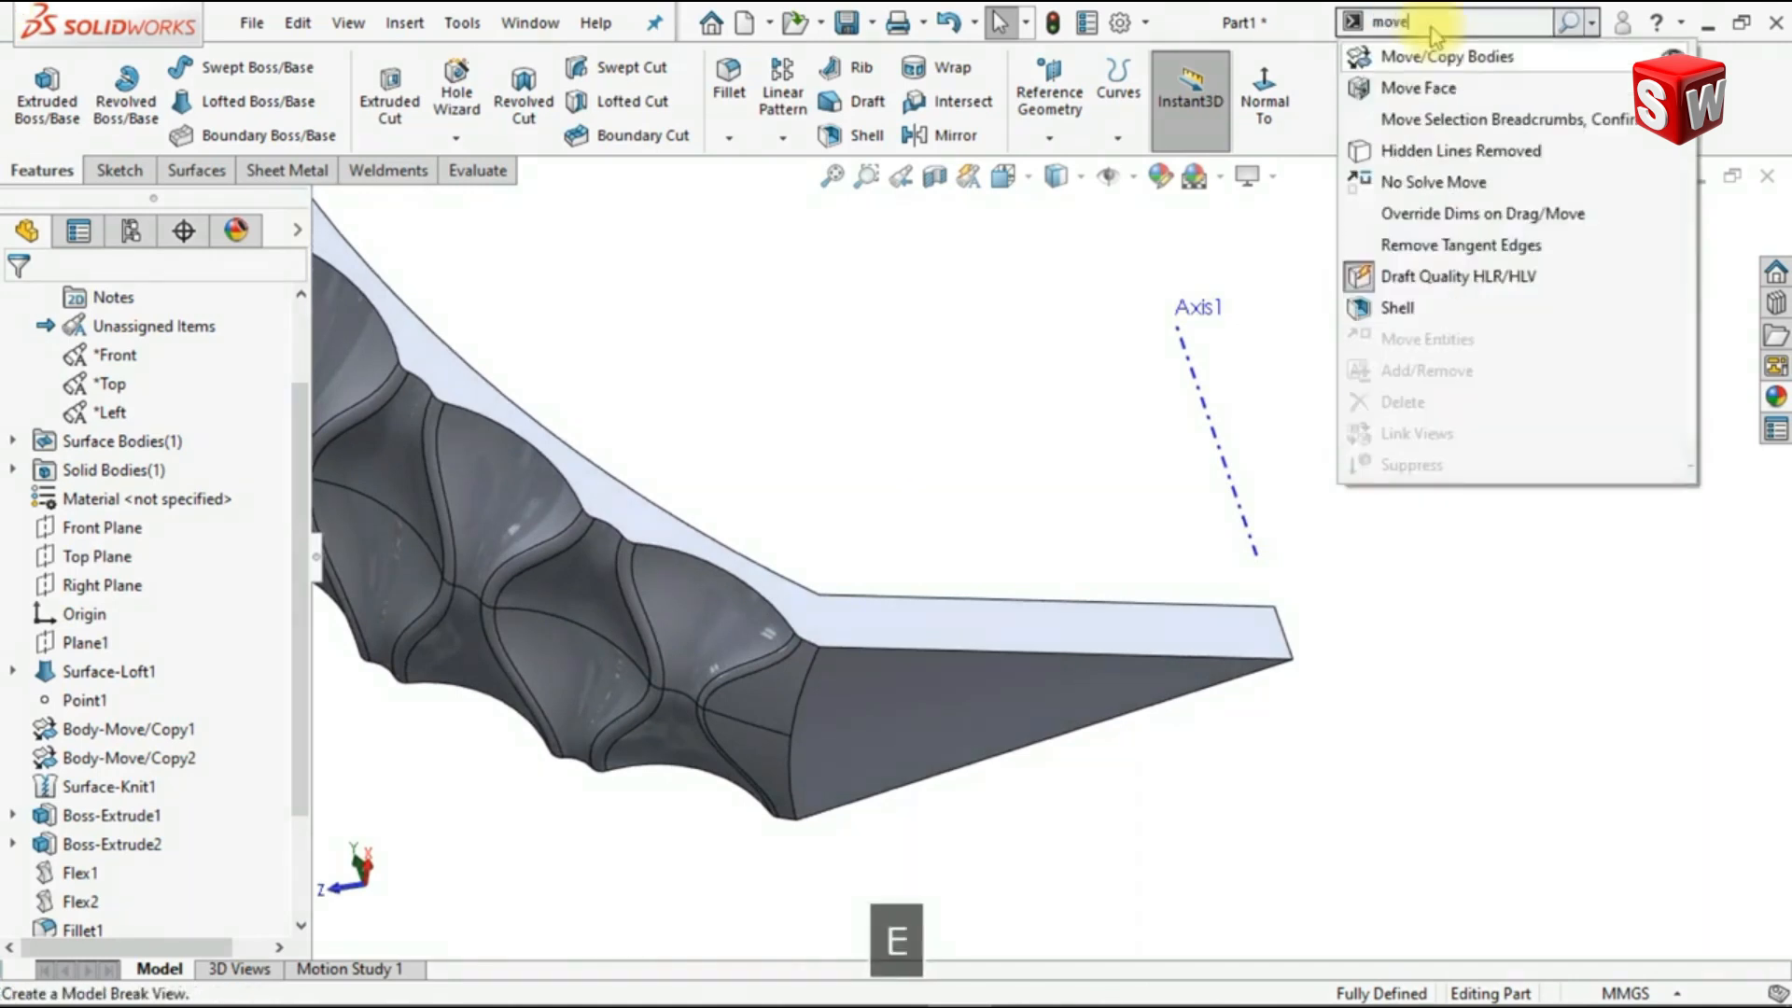
{"action": "left_click", "coordinate": [1438, 87]}
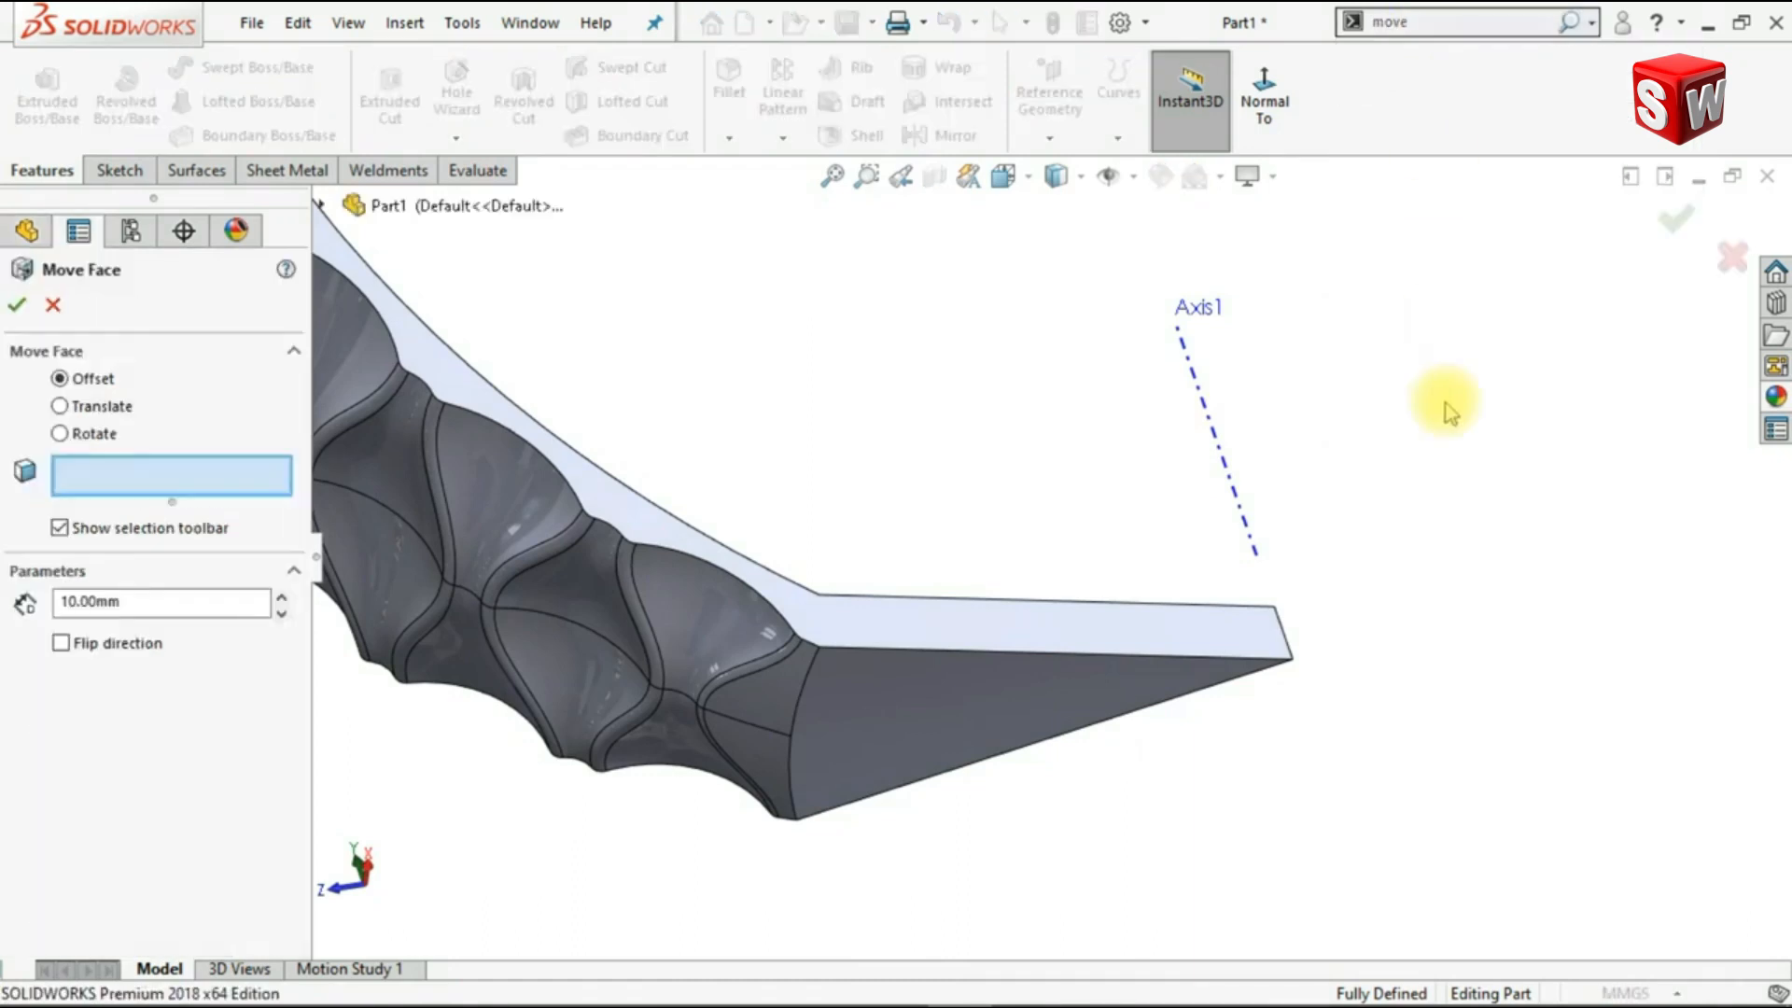
{"action": "left_click", "coordinate": [857, 702]}
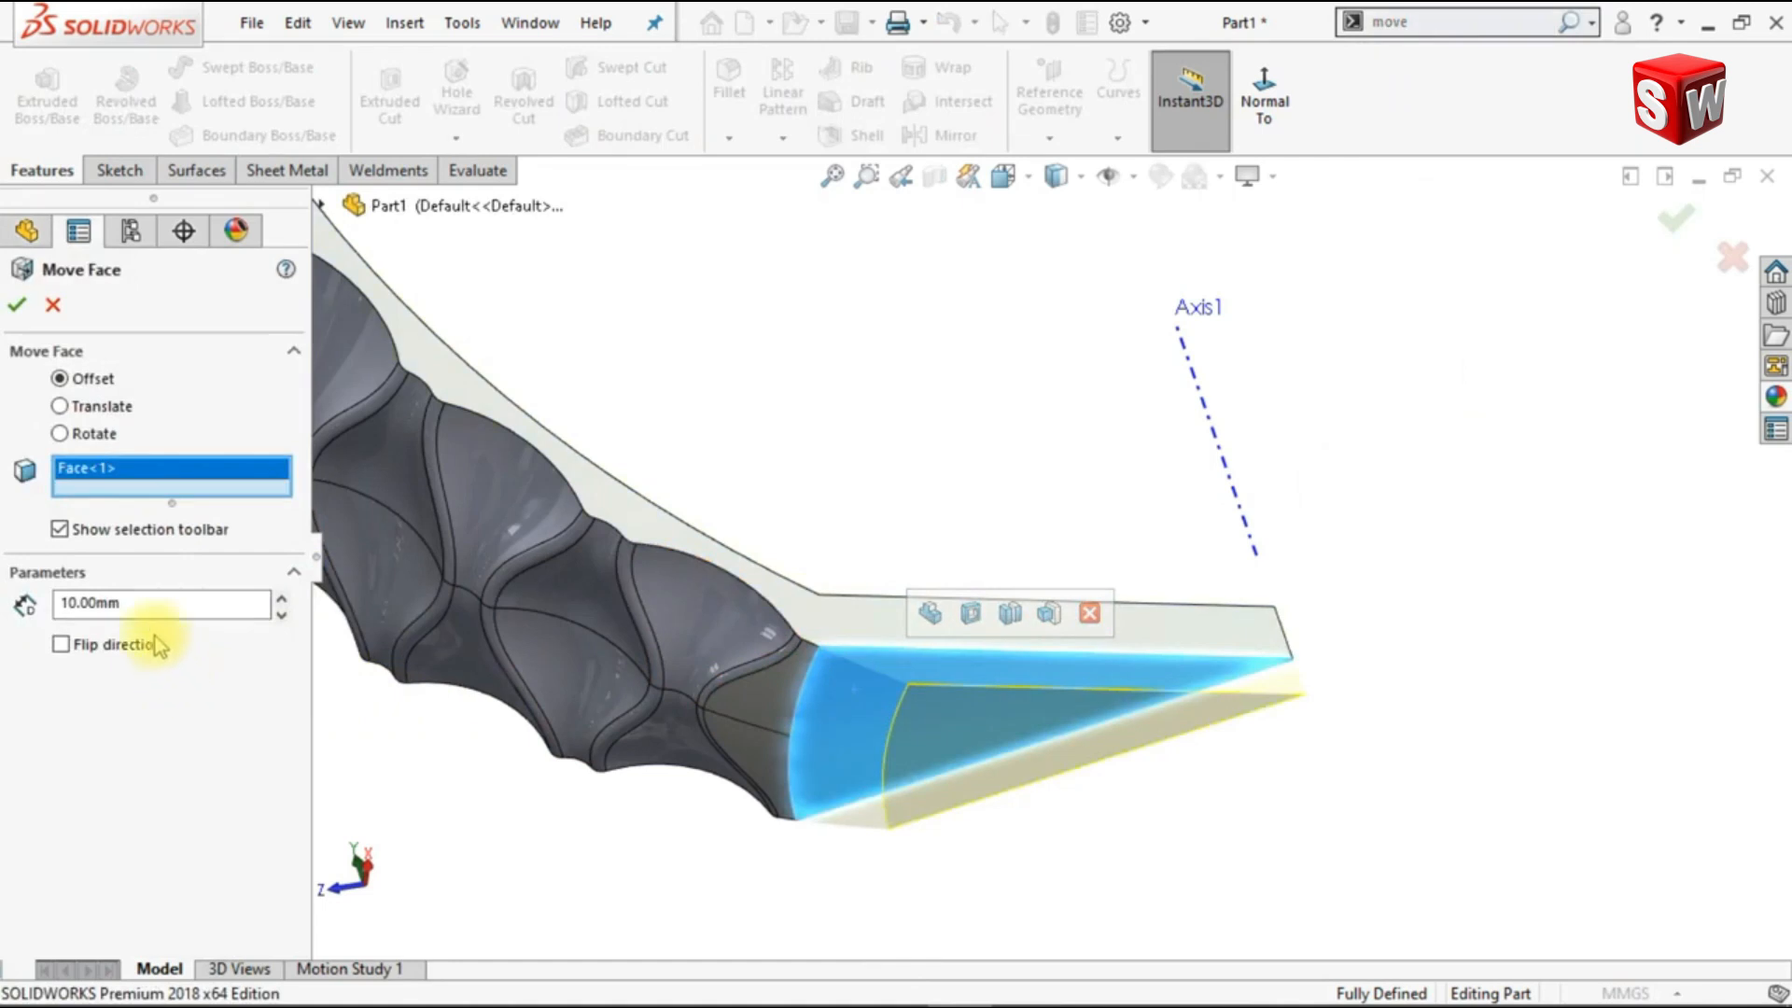
{"action": "left_click", "coordinate": [16, 304]}
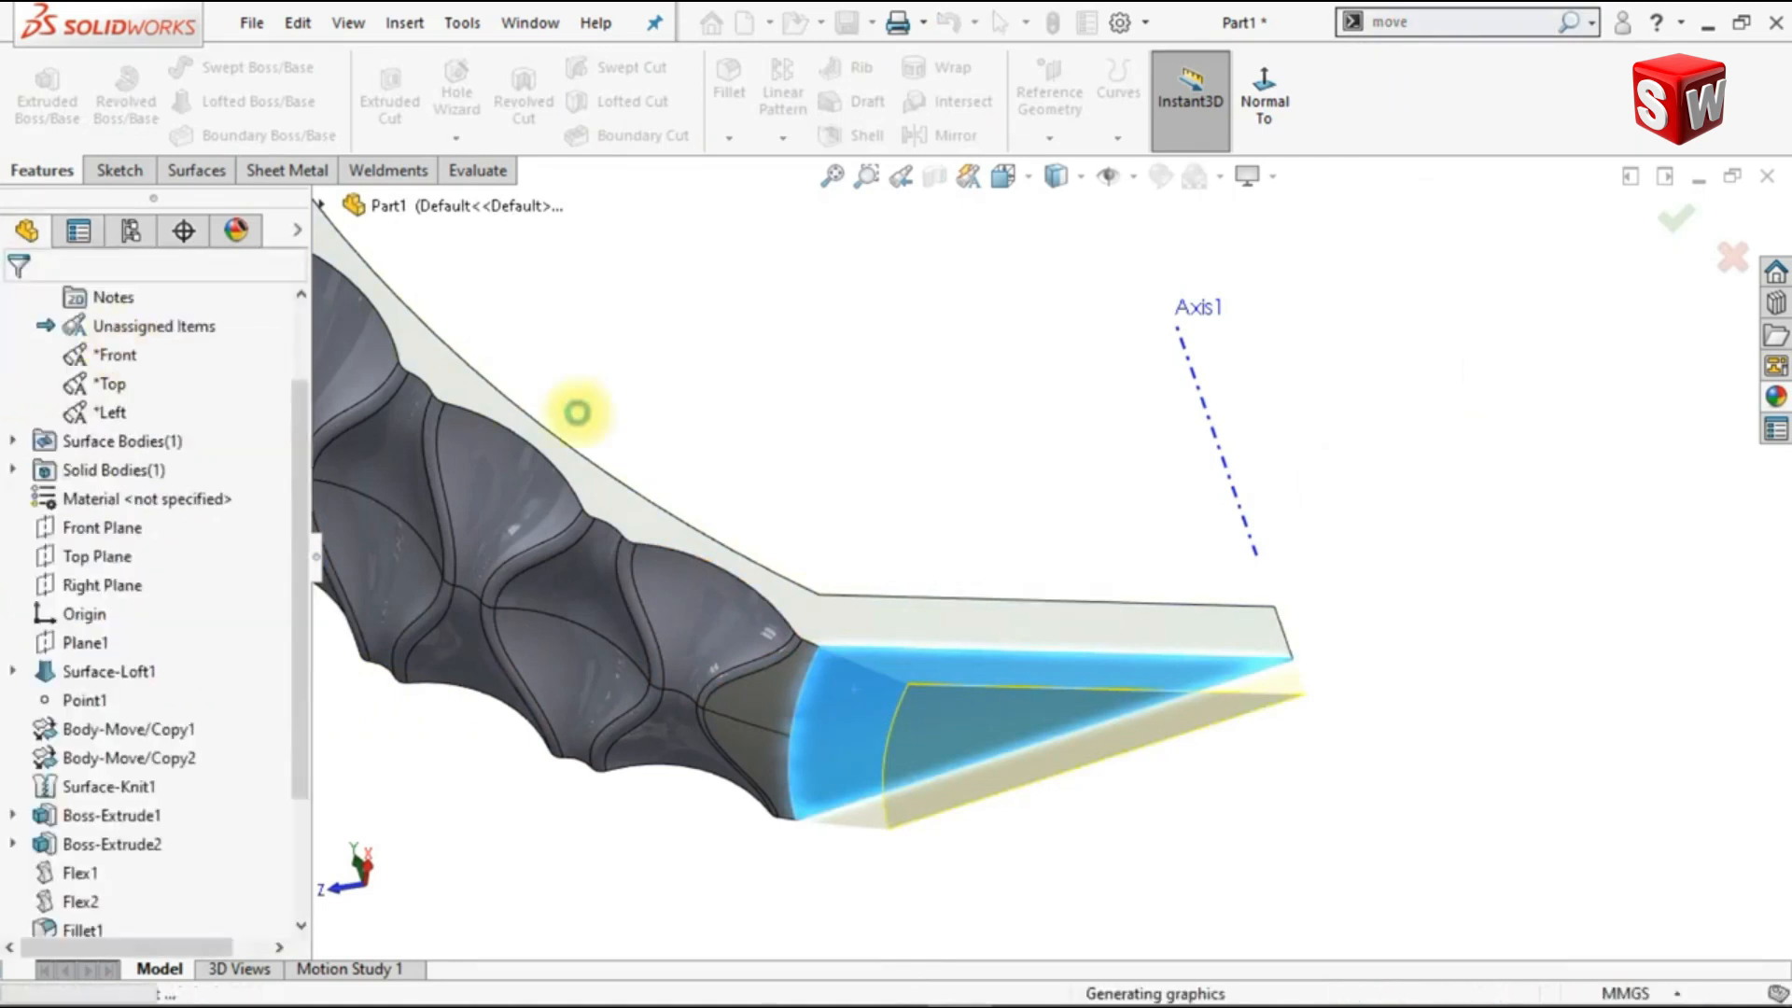
Step: Start a face fillet between the strip's two lowest patterned faces and the wedge's bottom face
{"action": "middle_click_drag", "start_coordinate": [919, 455], "coordinate": [907, 450]}
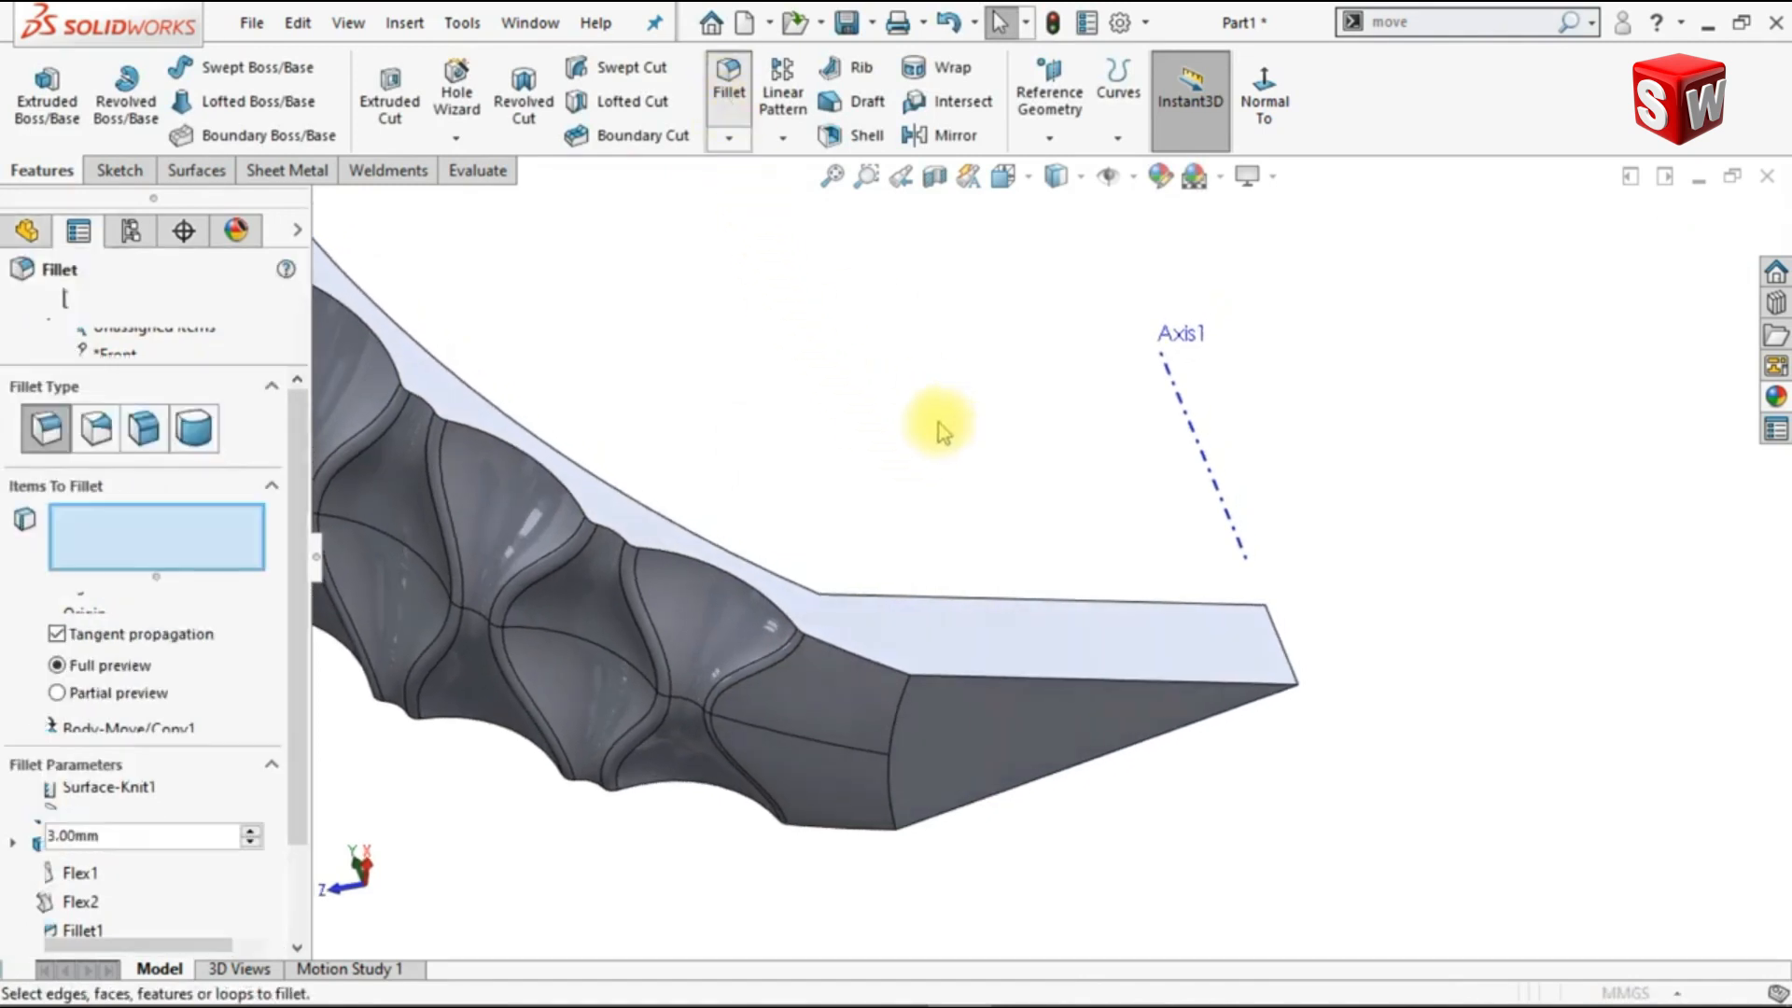
{"action": "left_click", "coordinate": [157, 445]}
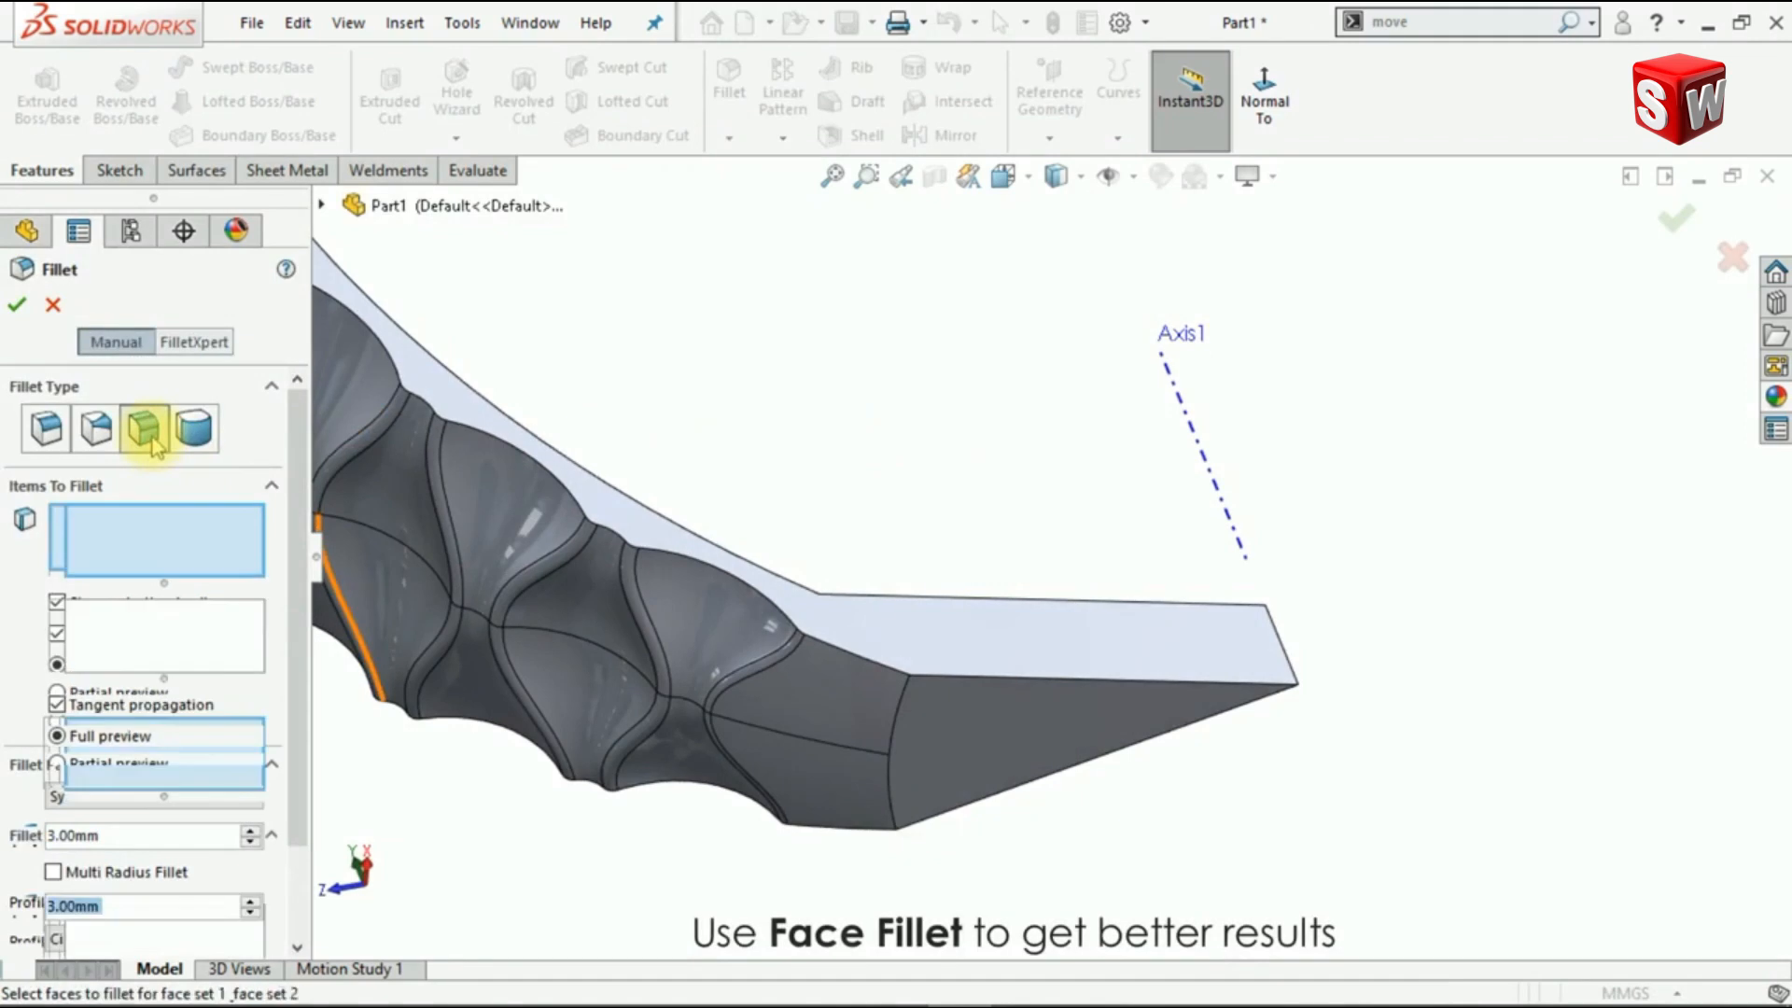
{"action": "left_click", "coordinate": [796, 711]}
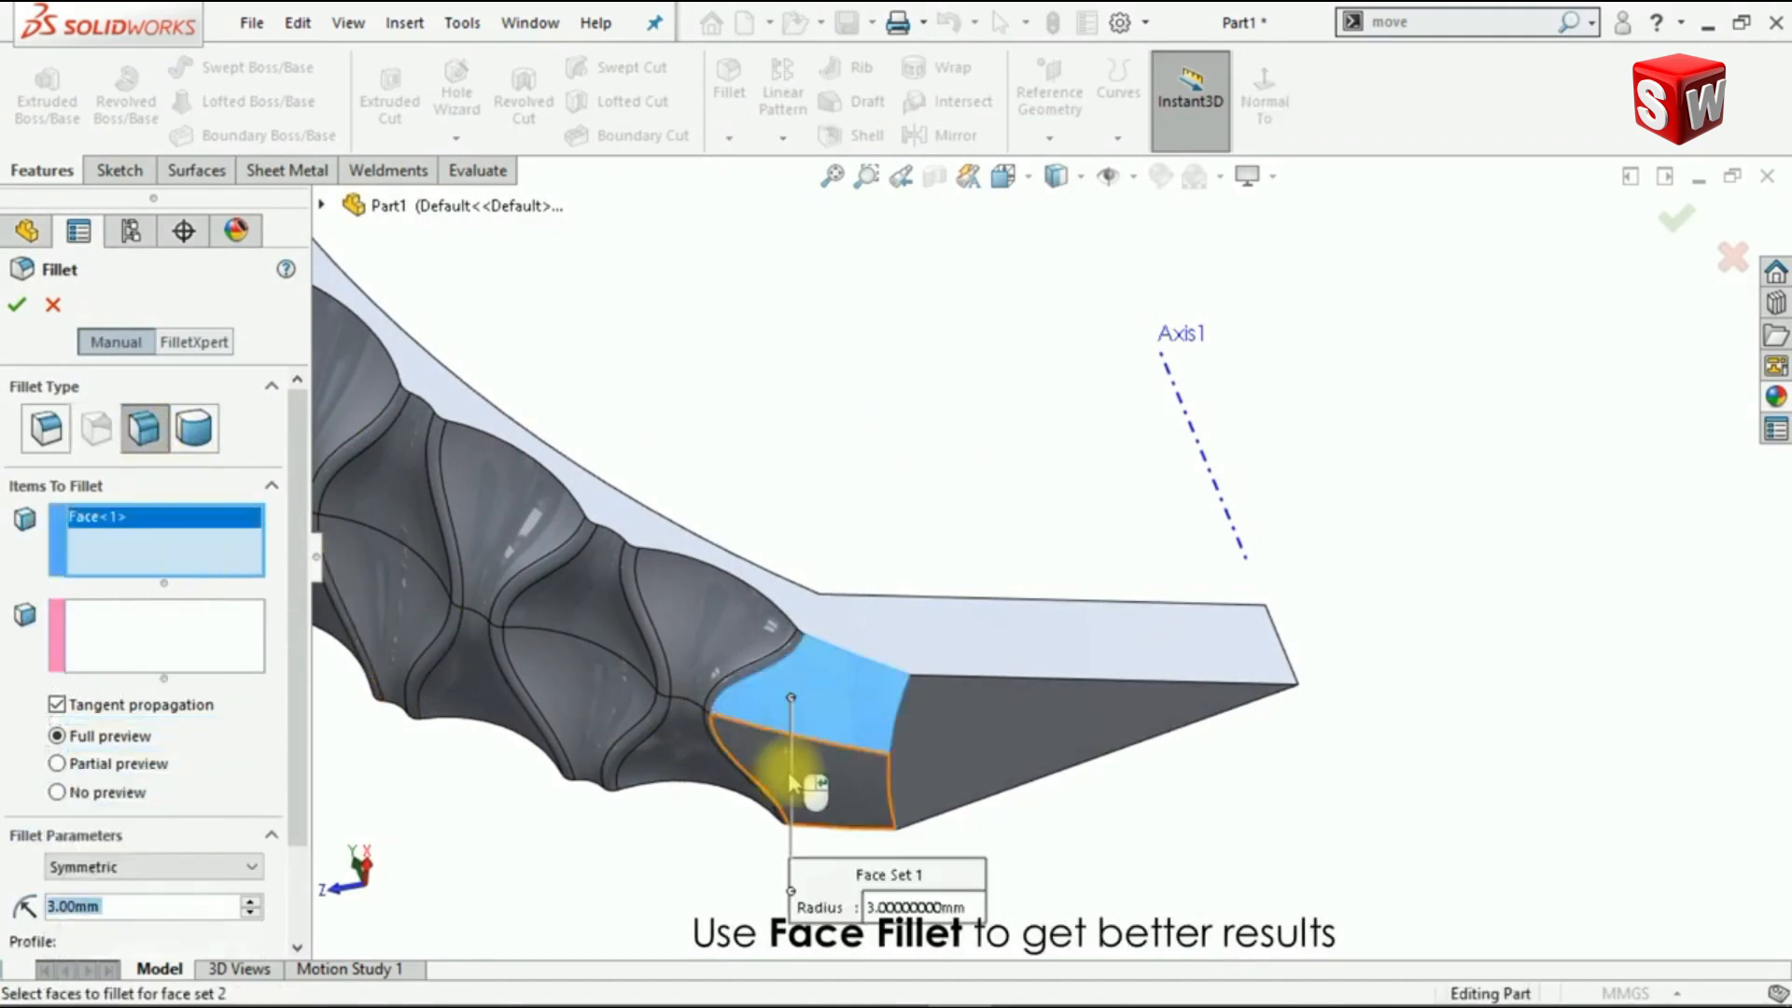
{"action": "left_click", "coordinate": [800, 784]}
{"action": "left_click", "coordinate": [213, 642]}
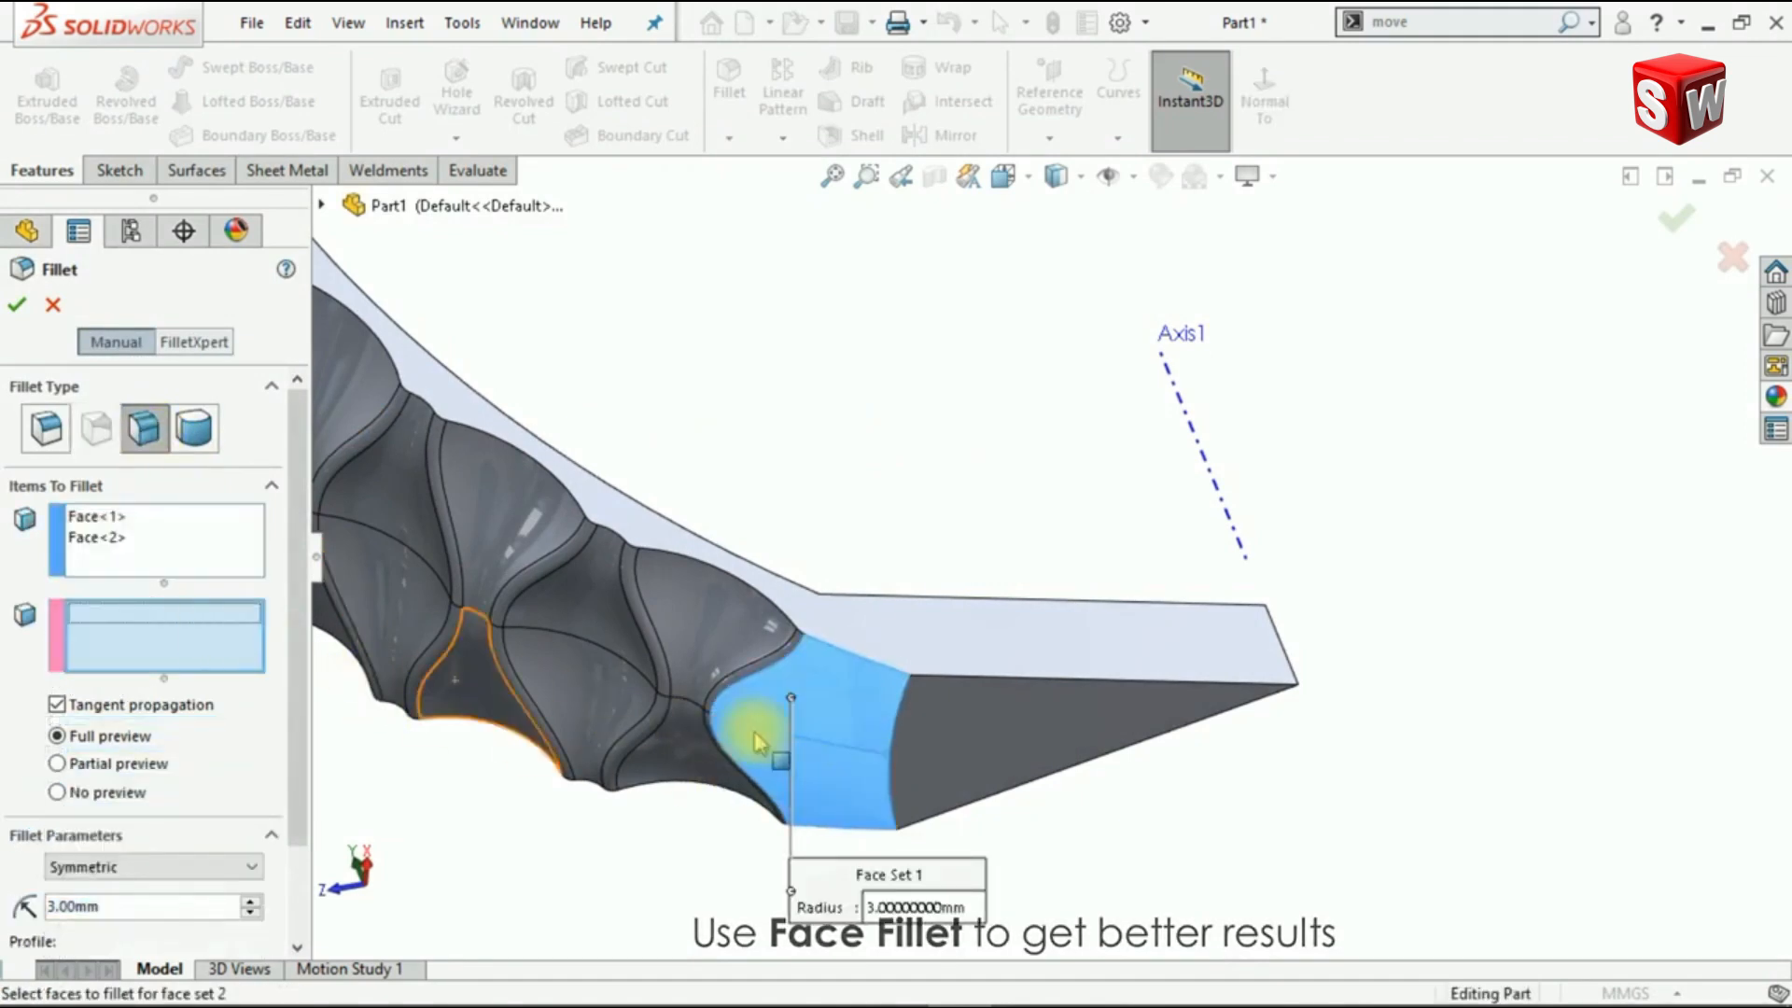
{"action": "left_click", "coordinate": [999, 754]}
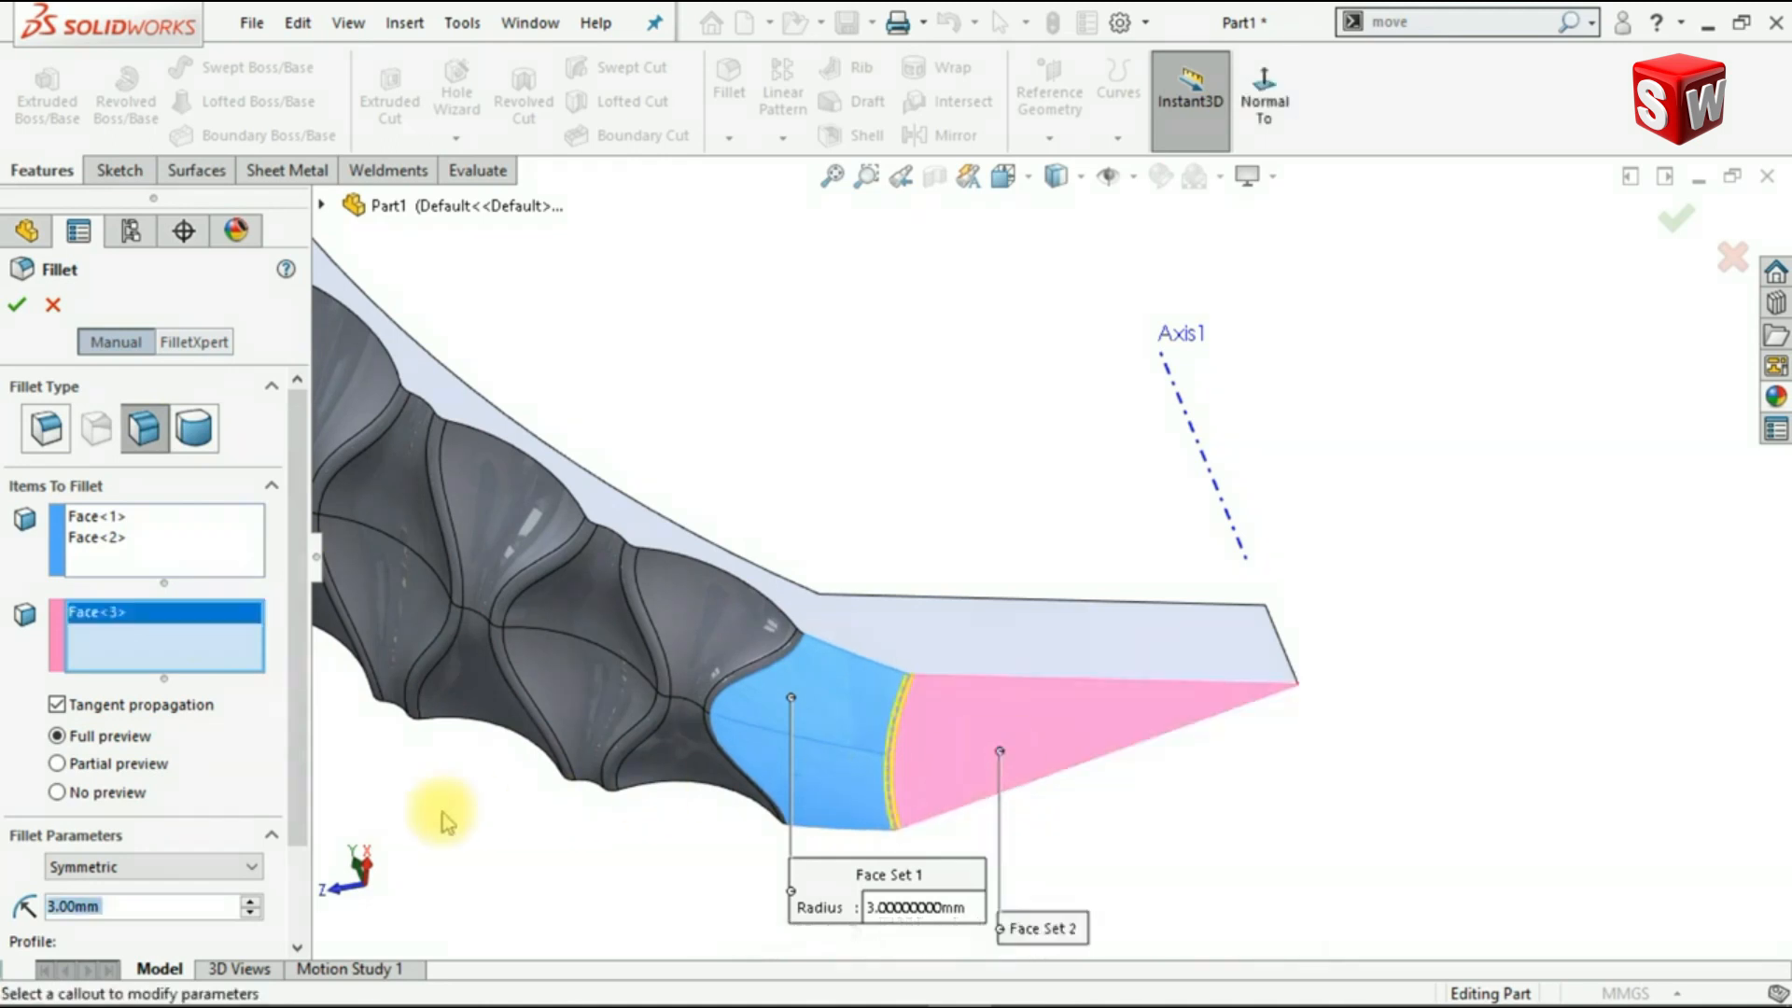
Step: Set the face fillet's radius to 70 mm and its profile to Curvature Continuous, and apply it
{"action": "double_click", "coordinate": [208, 908]}
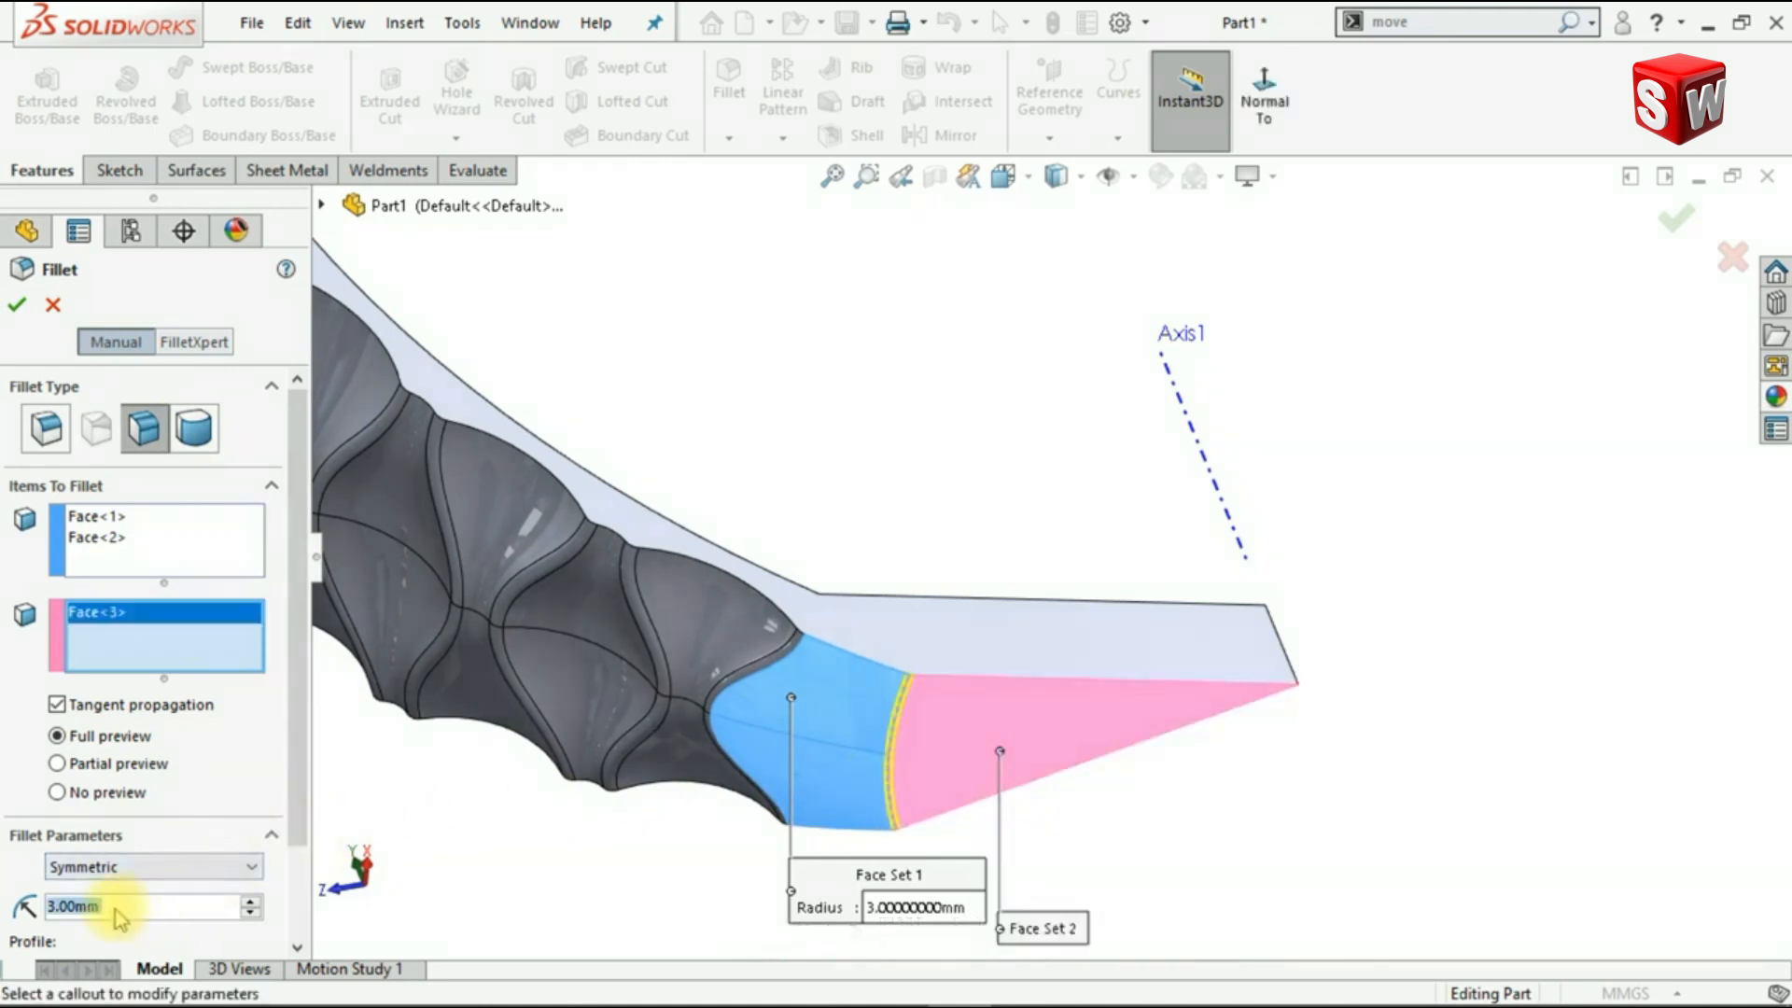
{"action": "type", "text": "70"}
{"action": "key", "text": "Return"}
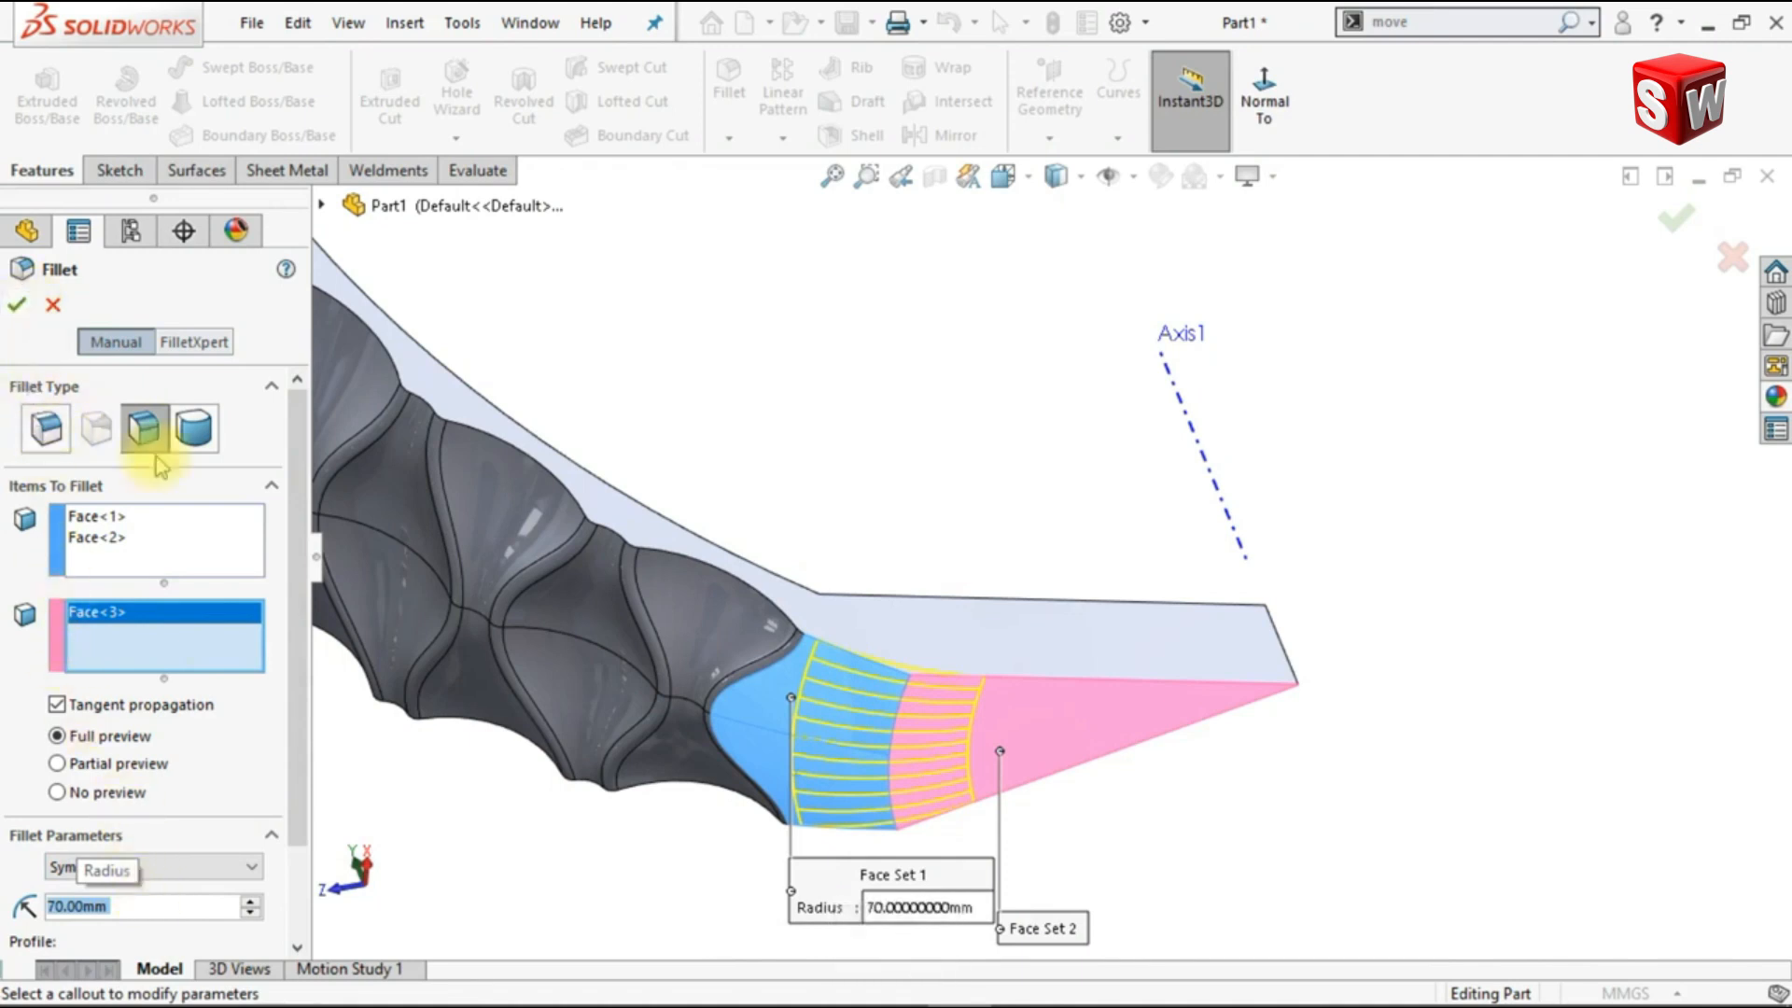
{"action": "scroll", "coordinate": [285, 458], "scroll_direction": "down", "scroll_amount": 2}
{"action": "left_click", "coordinate": [233, 860]}
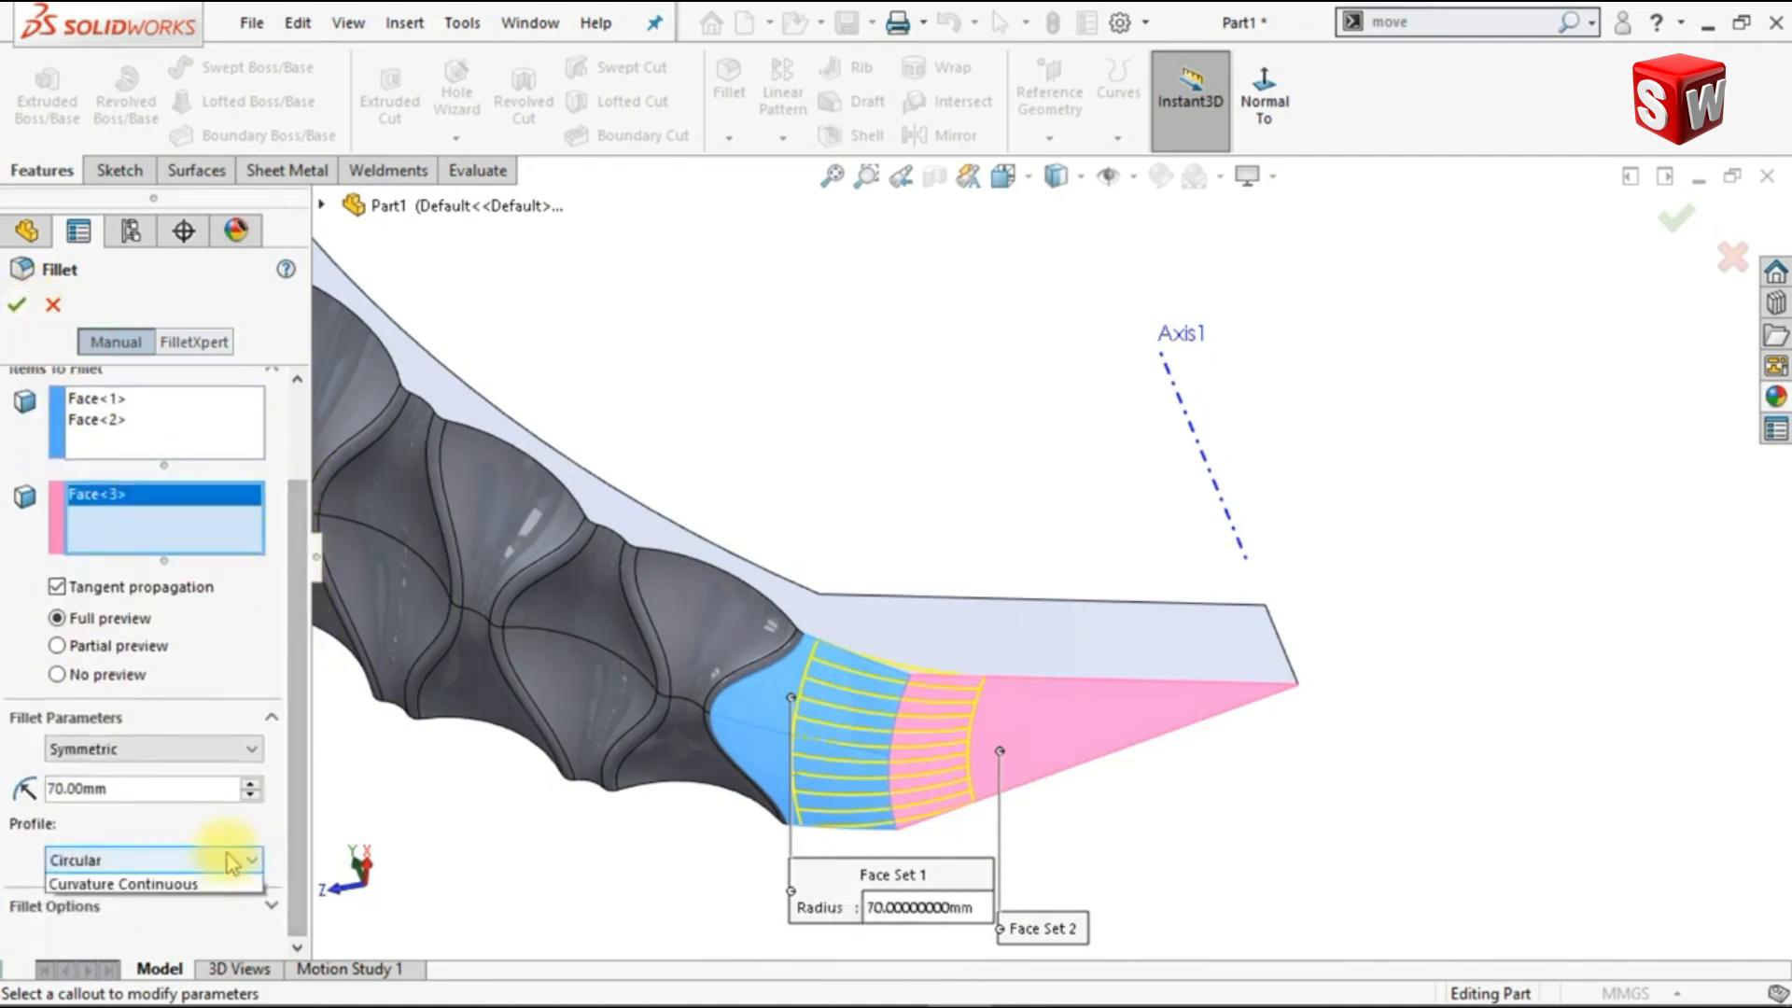
{"action": "left_click", "coordinate": [189, 934]}
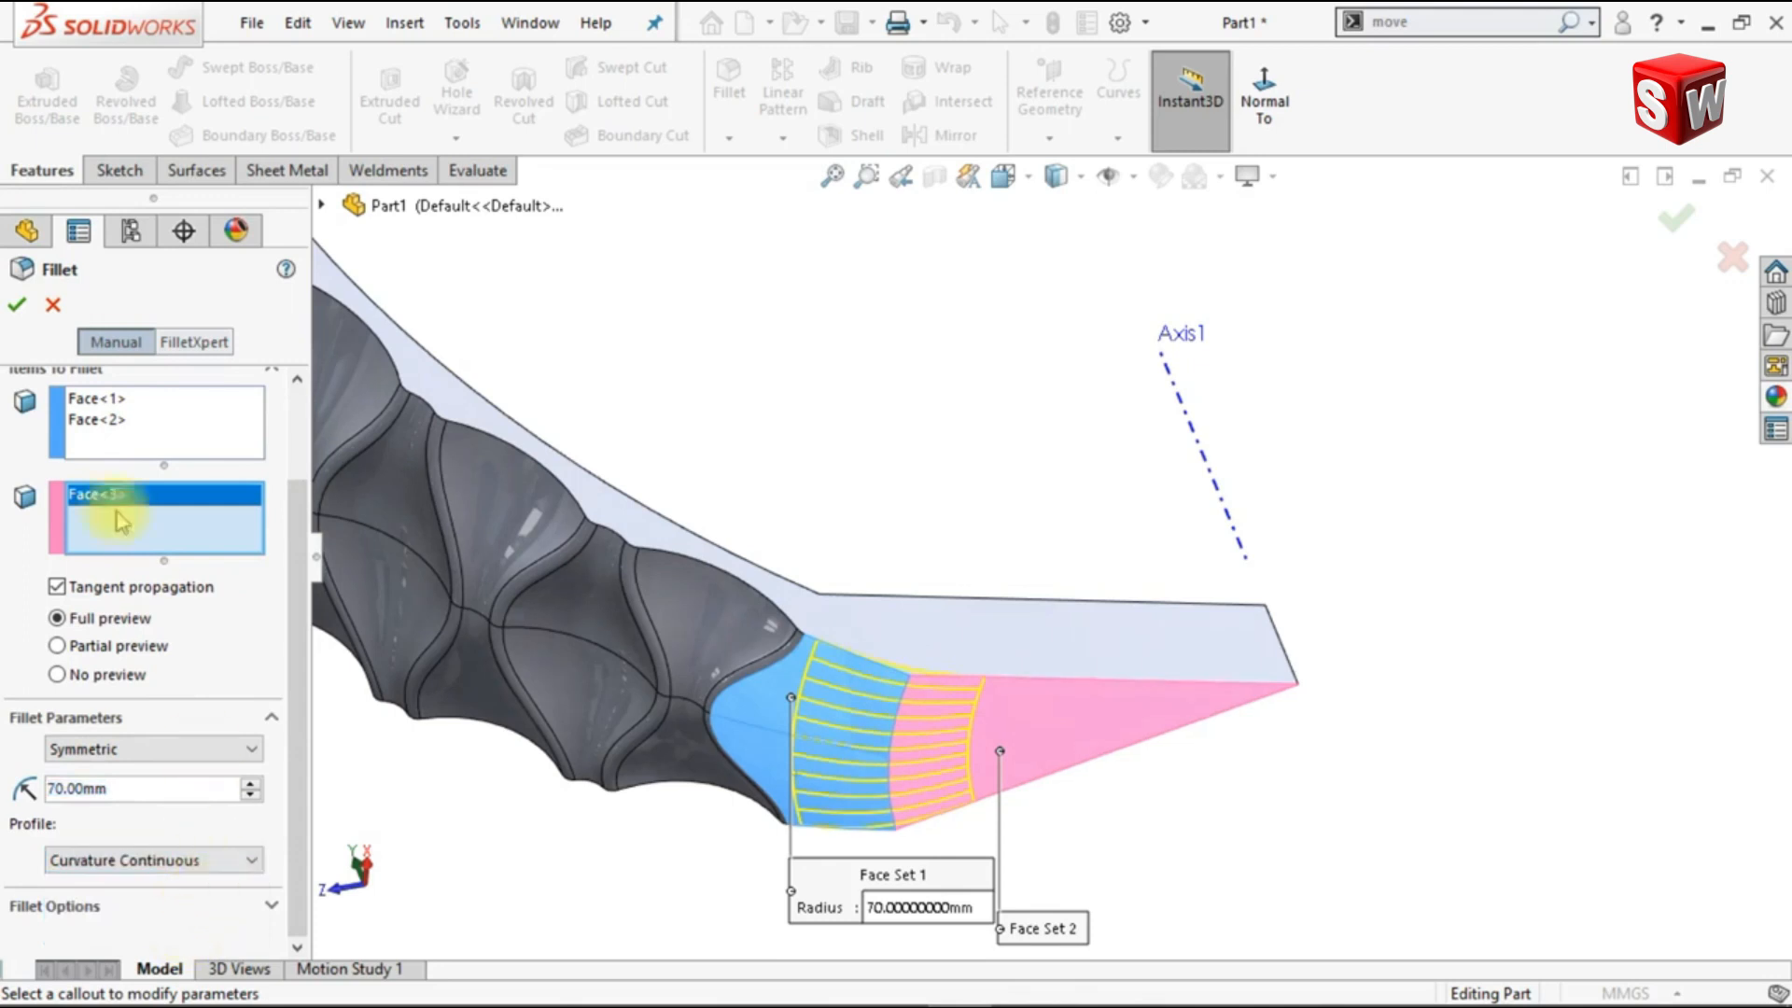
{"action": "left_click", "coordinate": [17, 308]}
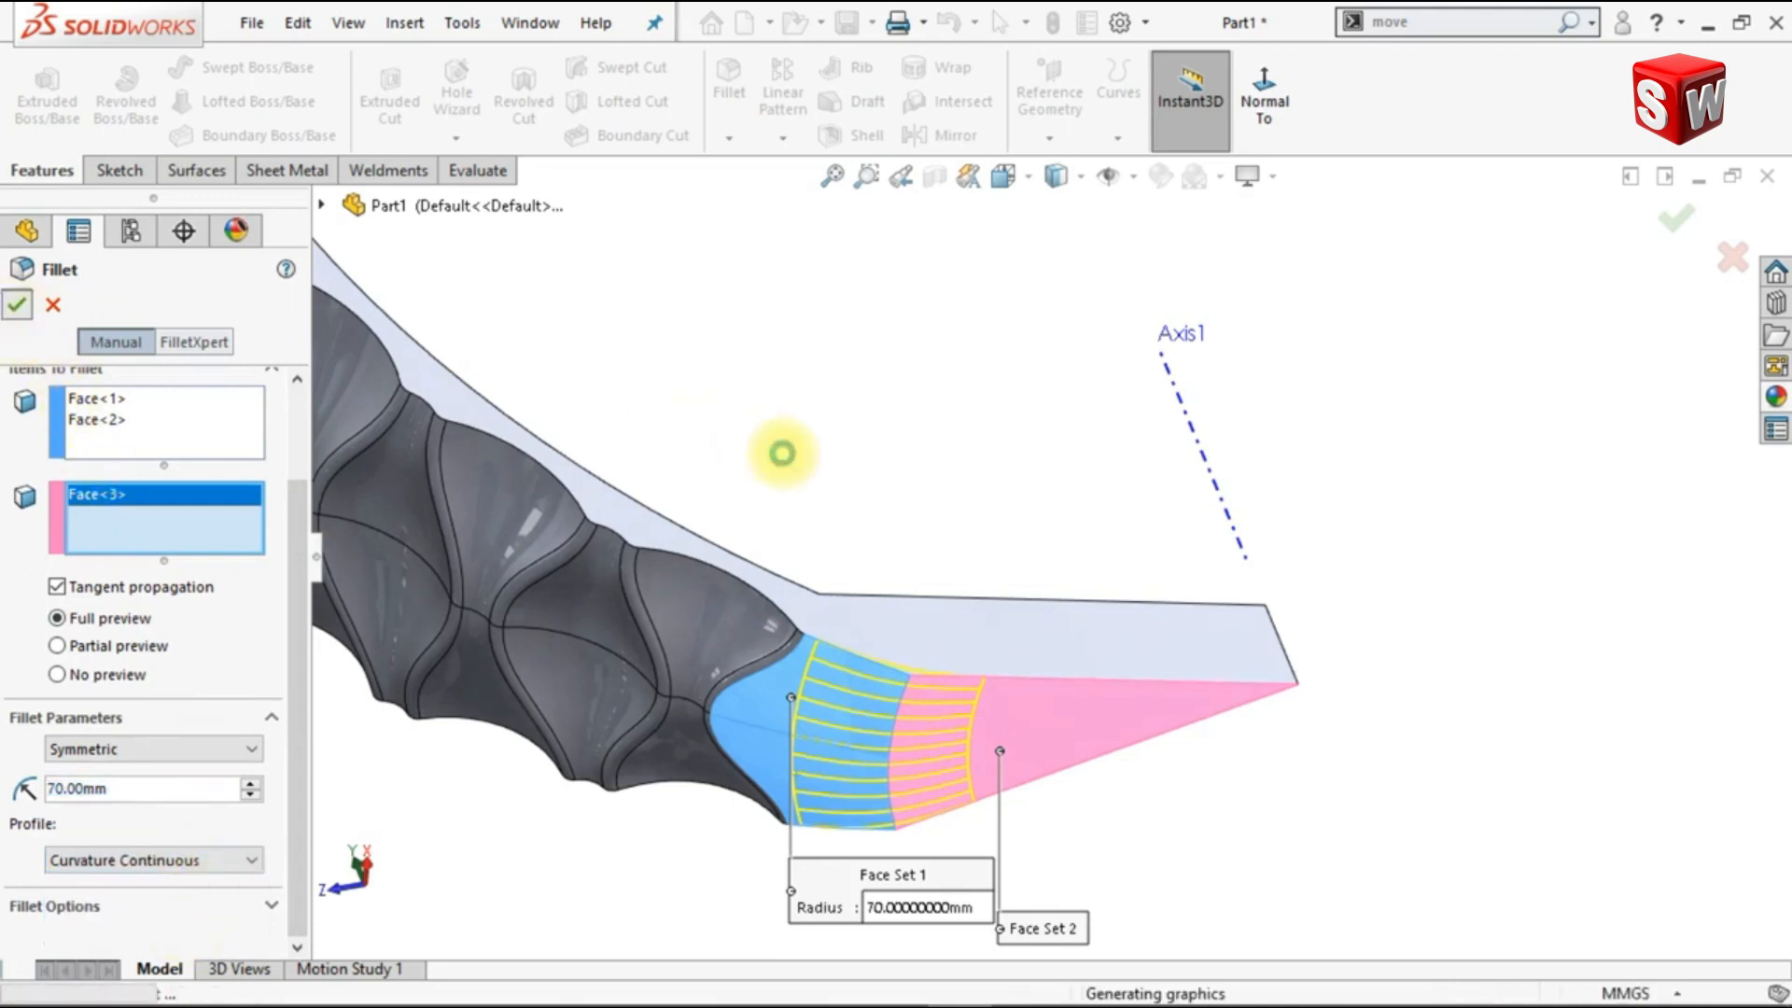
Step: Start a face fillet between the strip's two smooth inner faces and the wedge's top face
{"action": "middle_click_drag", "start_coordinate": [834, 498], "coordinate": [838, 505]}
{"action": "left_click", "coordinate": [730, 76]}
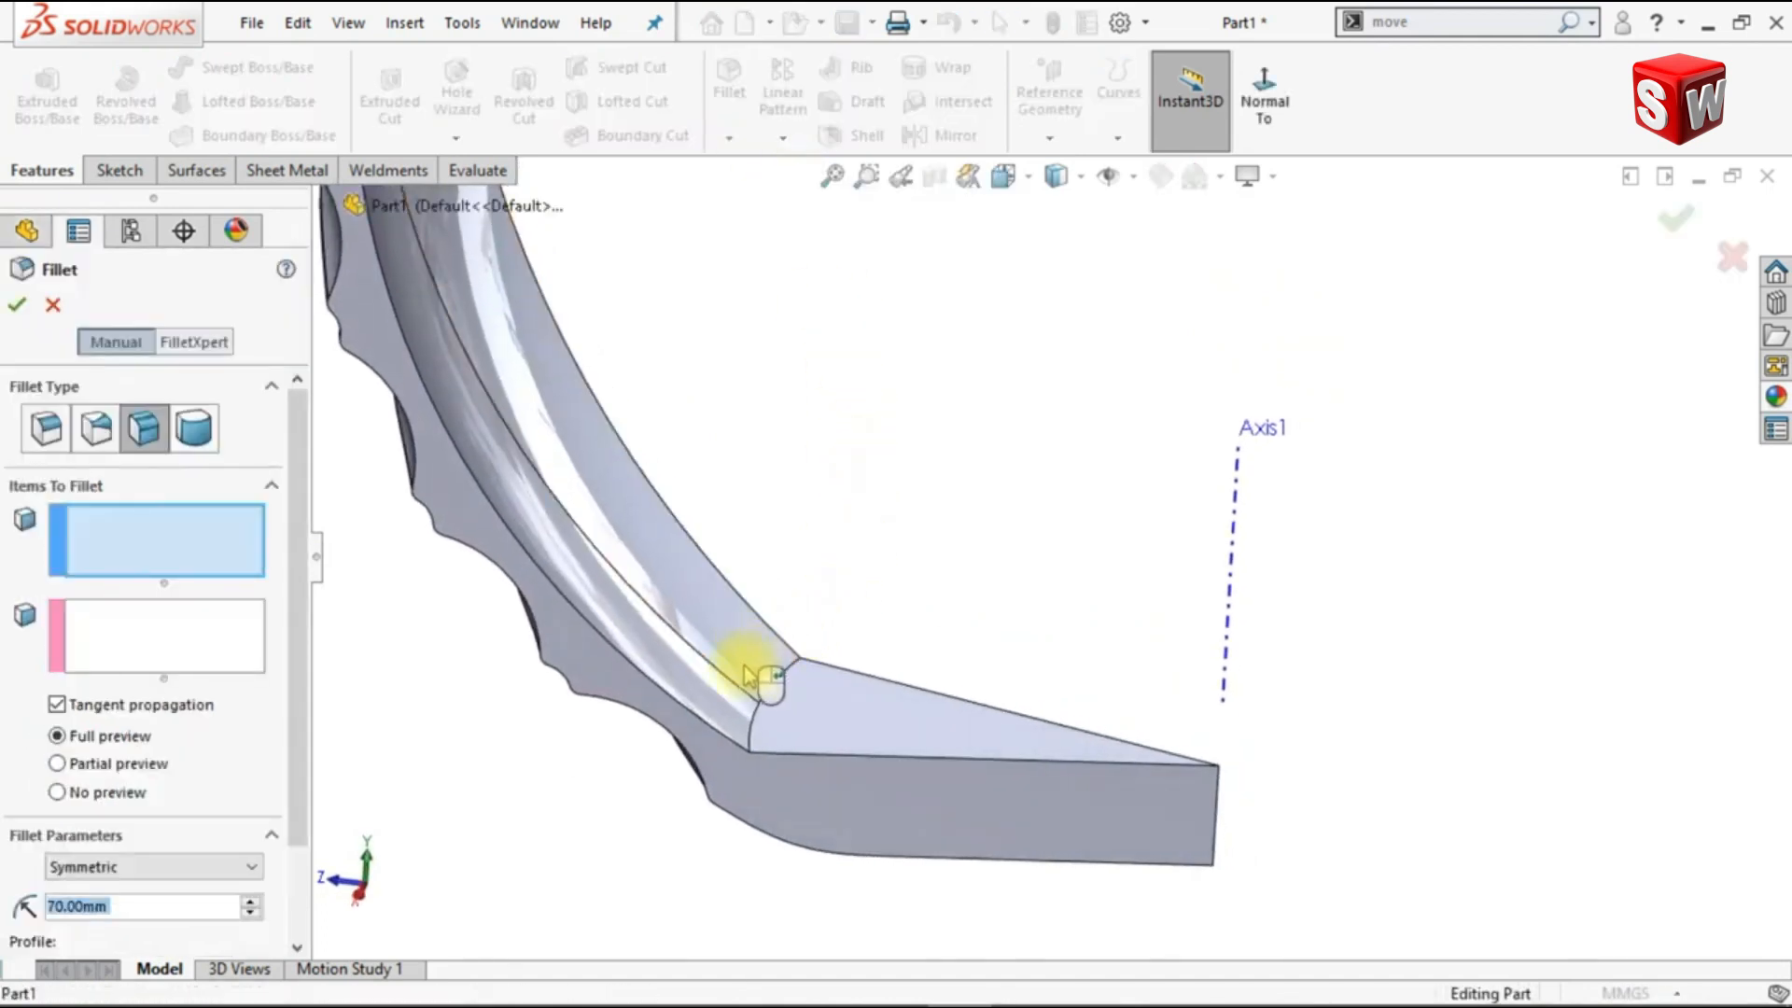
{"action": "left_click", "coordinate": [734, 695]}
{"action": "left_click", "coordinate": [560, 705]}
{"action": "left_click", "coordinate": [186, 645]}
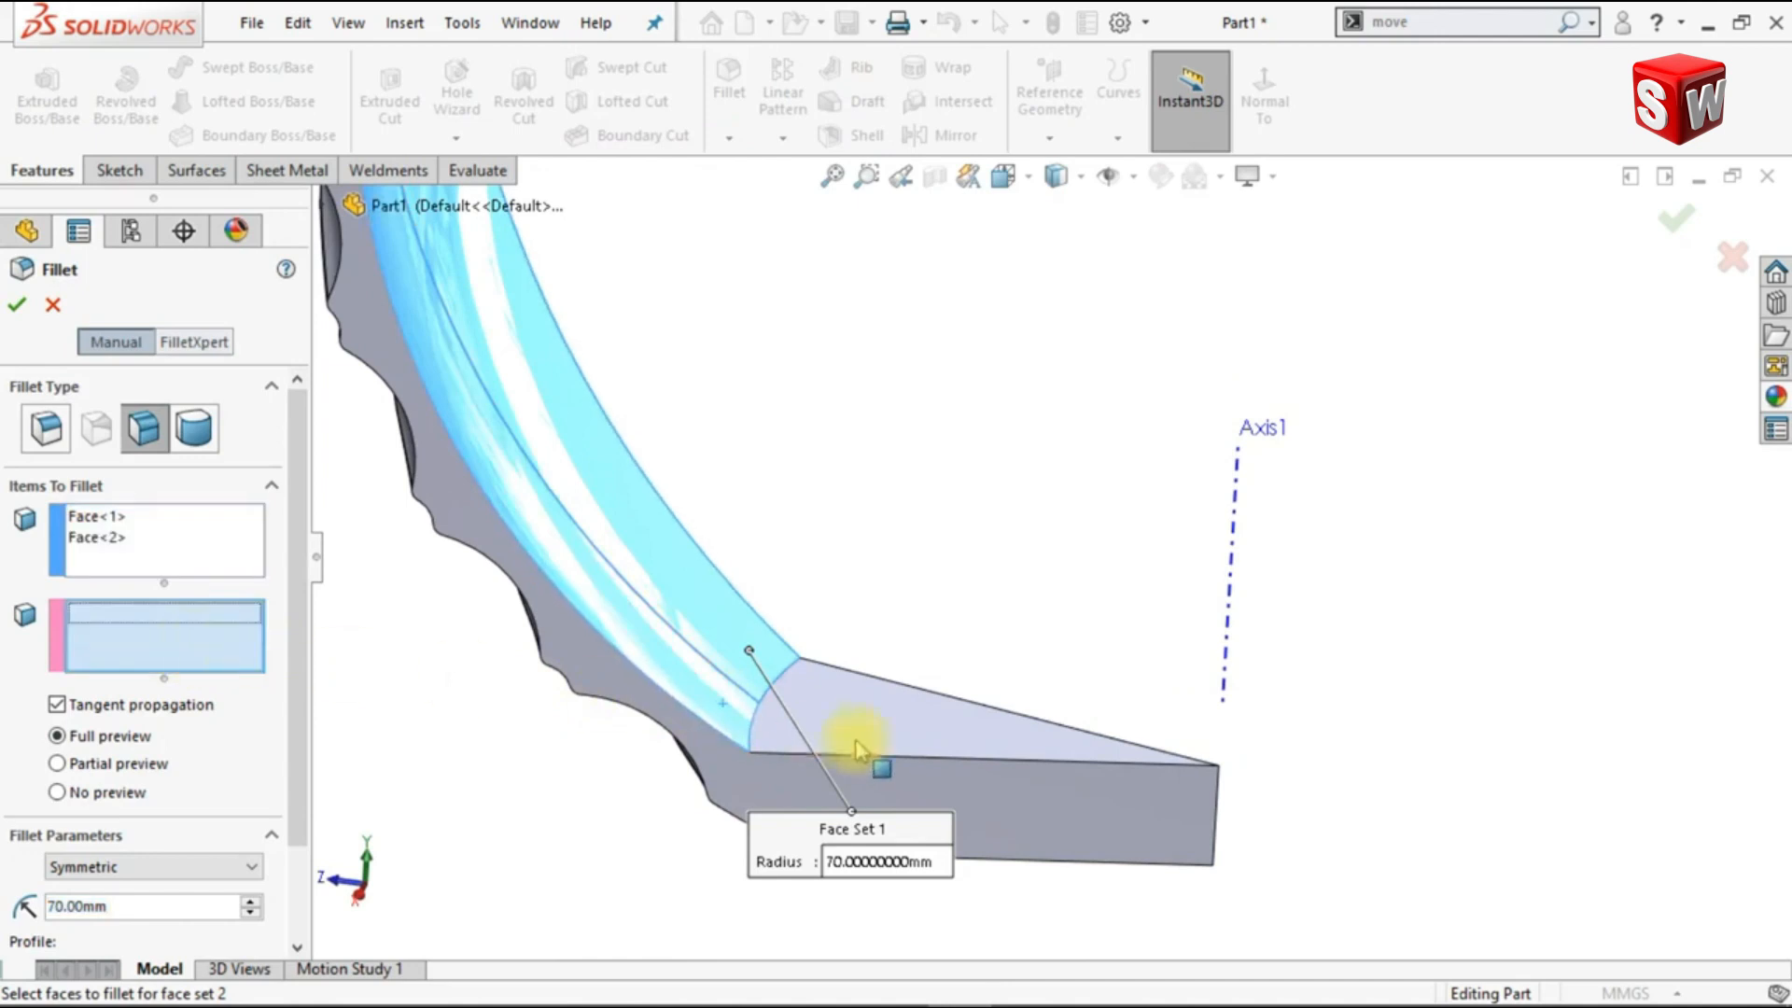
{"action": "left_click", "coordinate": [886, 742]}
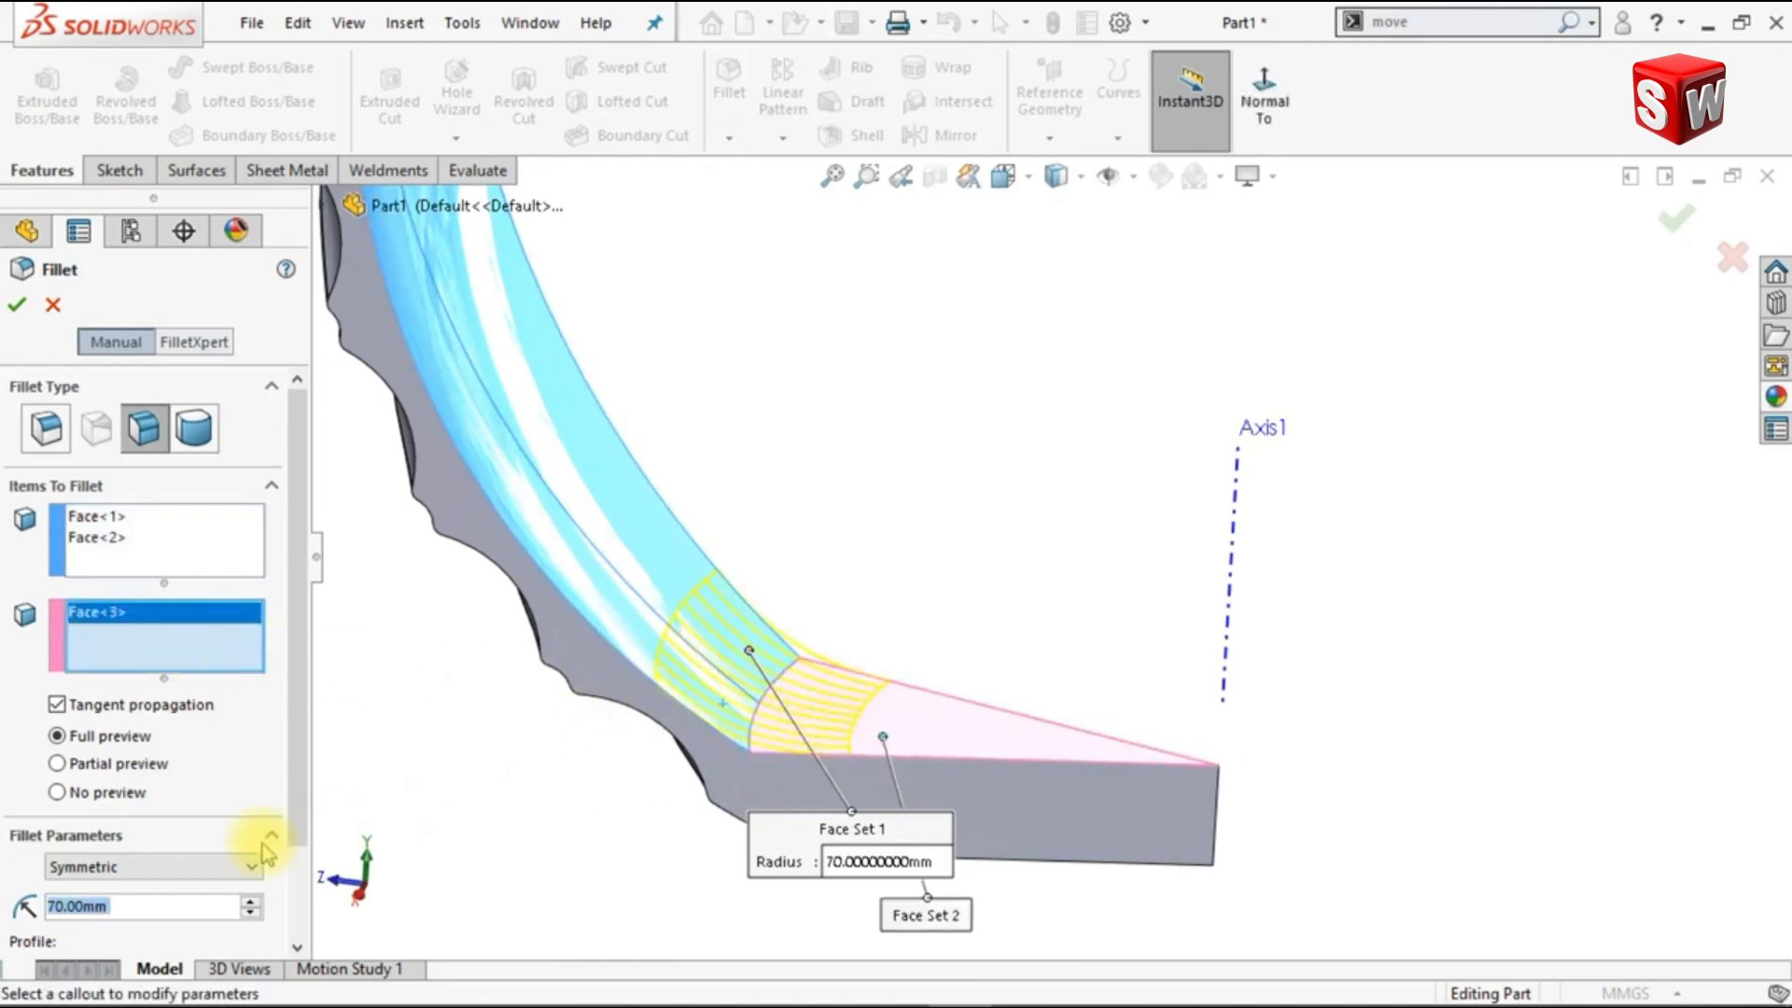
Step: Increase the inner face fillet's radius by 25 mm to 95 mm and apply it
{"action": "key", "text": "Right"}
{"action": "type", "text": "+25"}
{"action": "key", "text": "Return"}
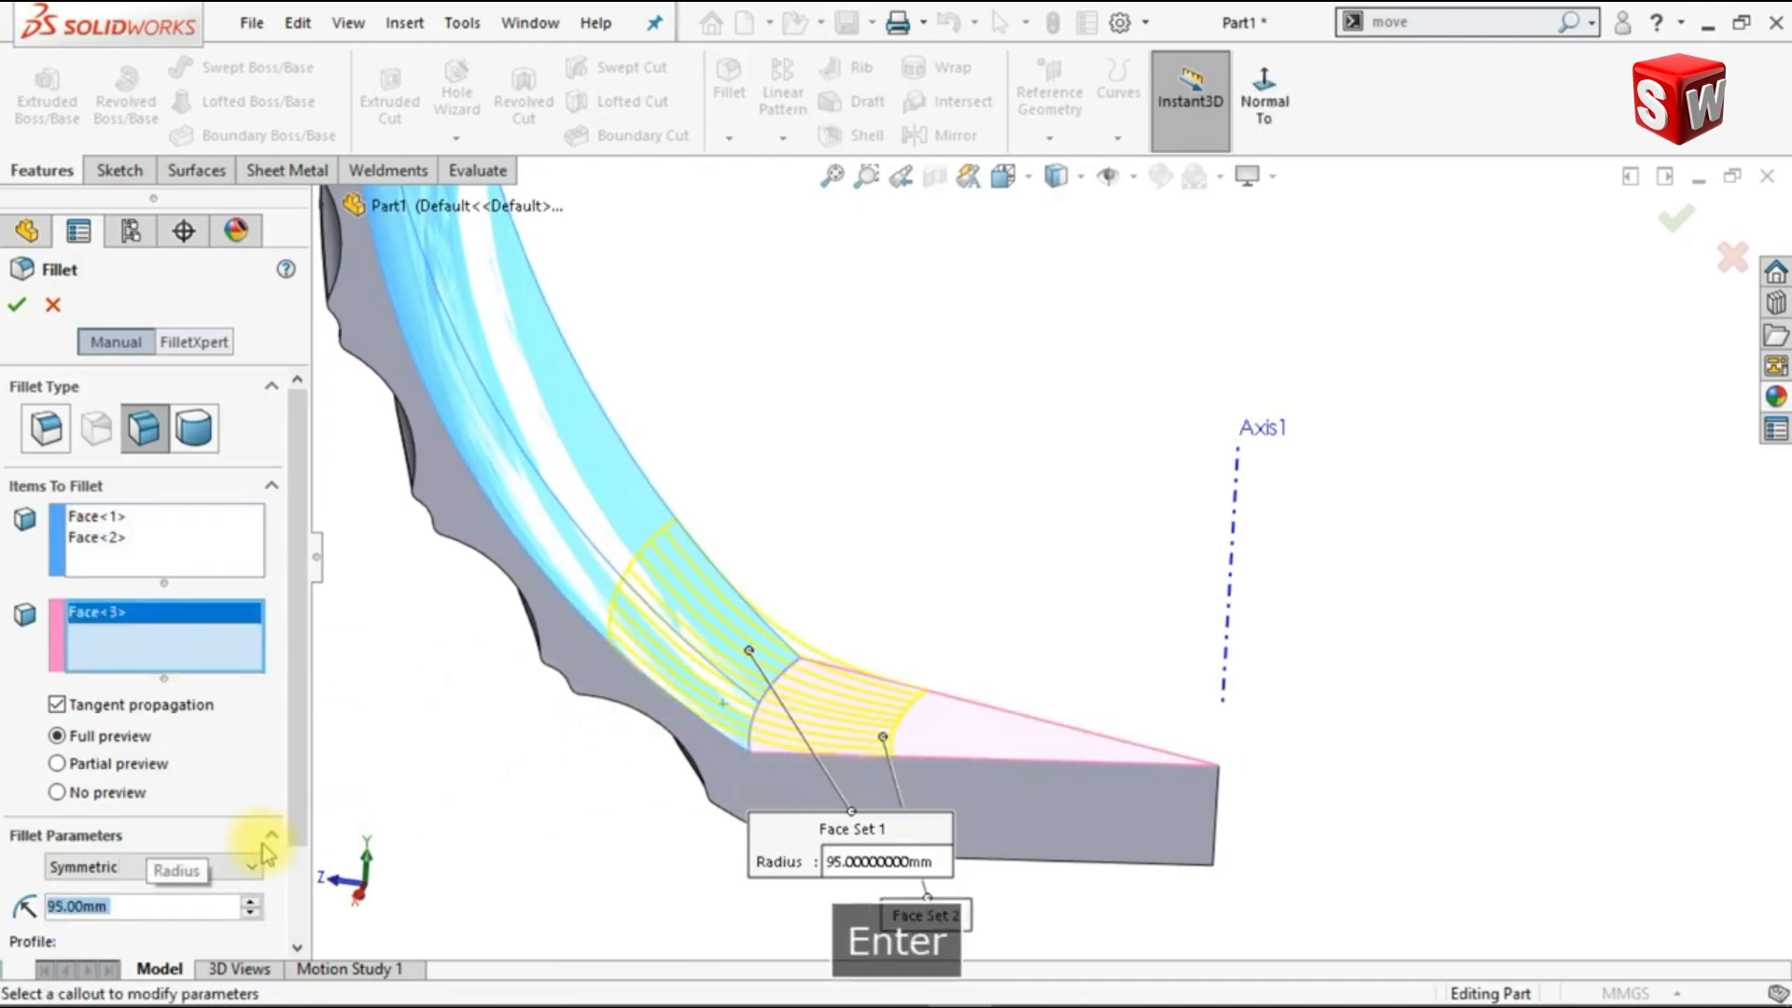
{"action": "left_click", "coordinate": [13, 316]}
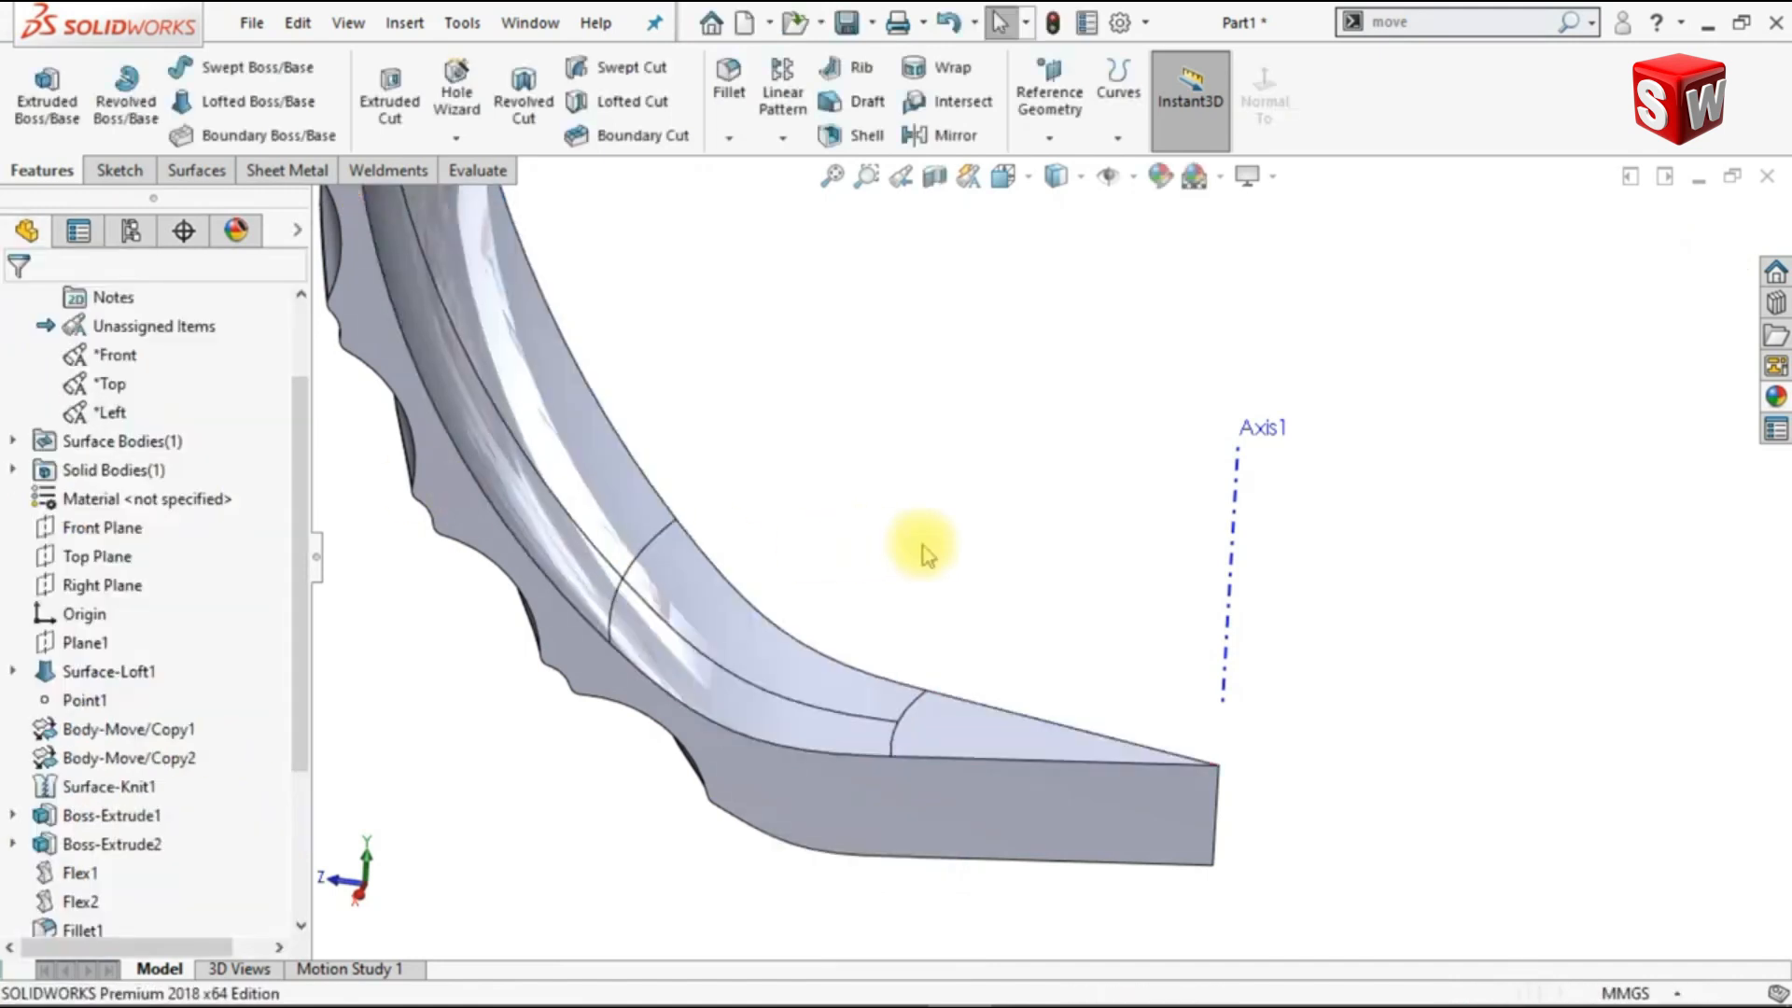
Step: Circular-pattern the whole strip body about Axis1 with 12 equally spaced instances over 360°
{"action": "scroll", "coordinate": [922, 546], "scroll_direction": "up", "scroll_amount": 5}
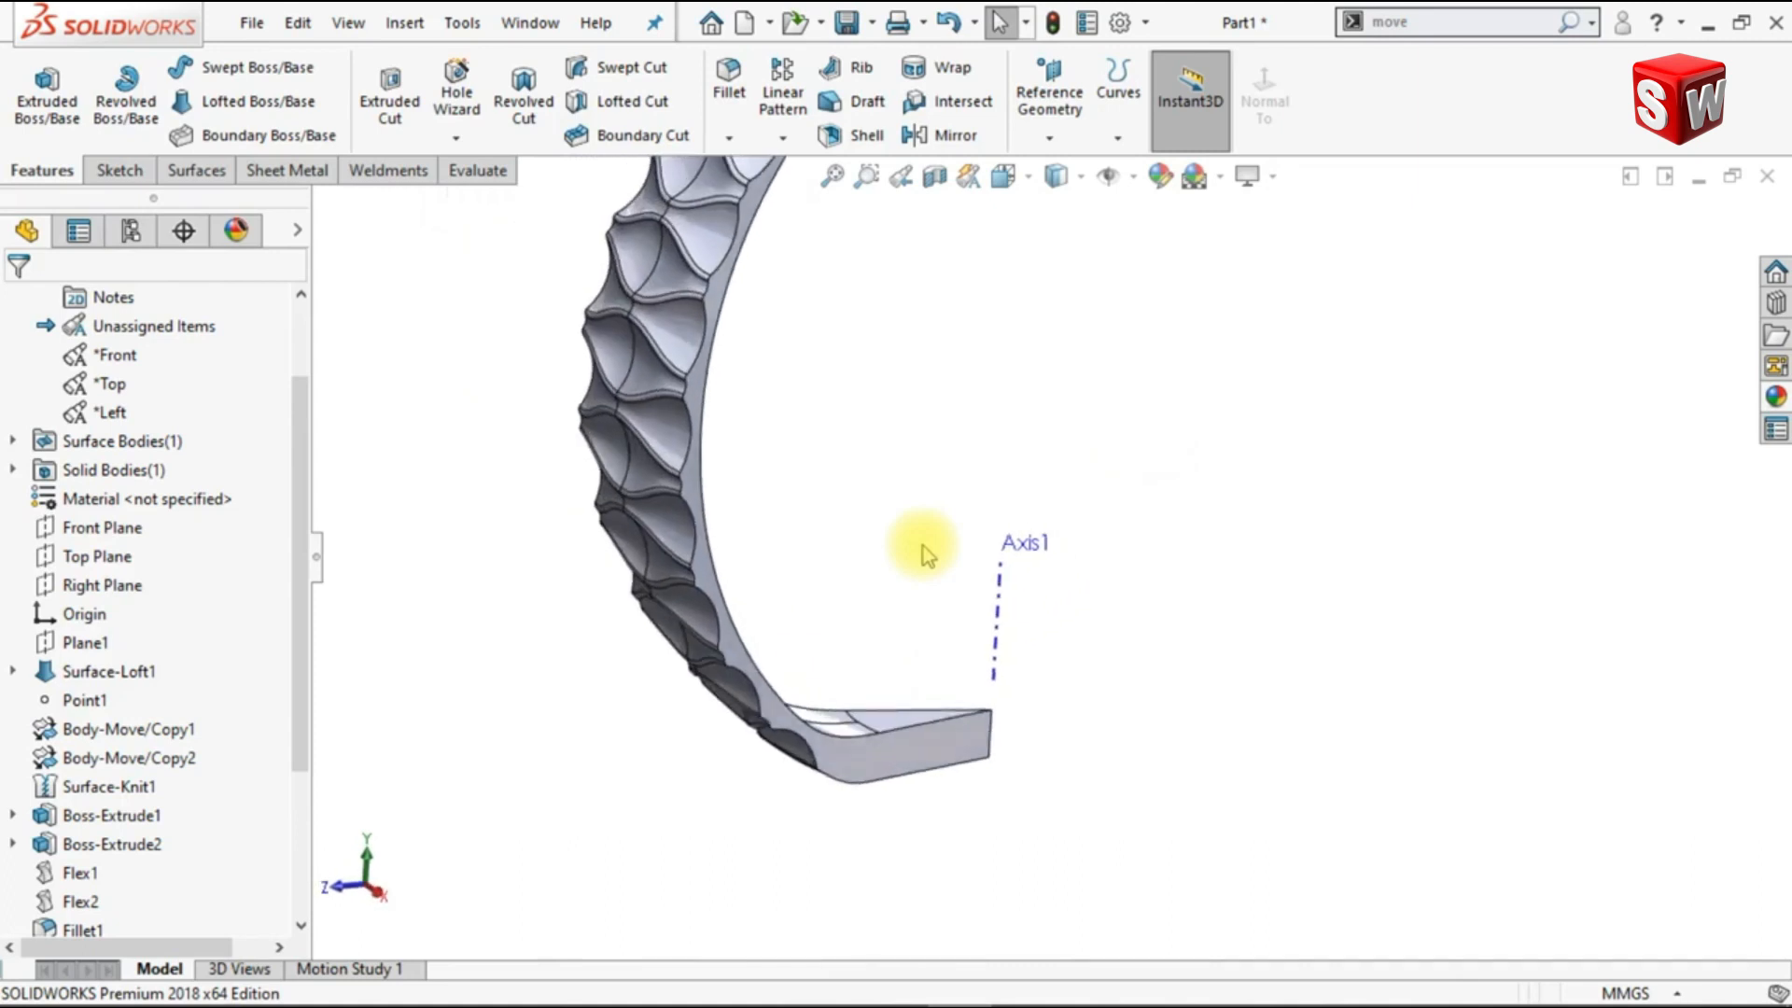
{"action": "left_click", "coordinate": [771, 146]}
{"action": "left_click", "coordinate": [791, 200]}
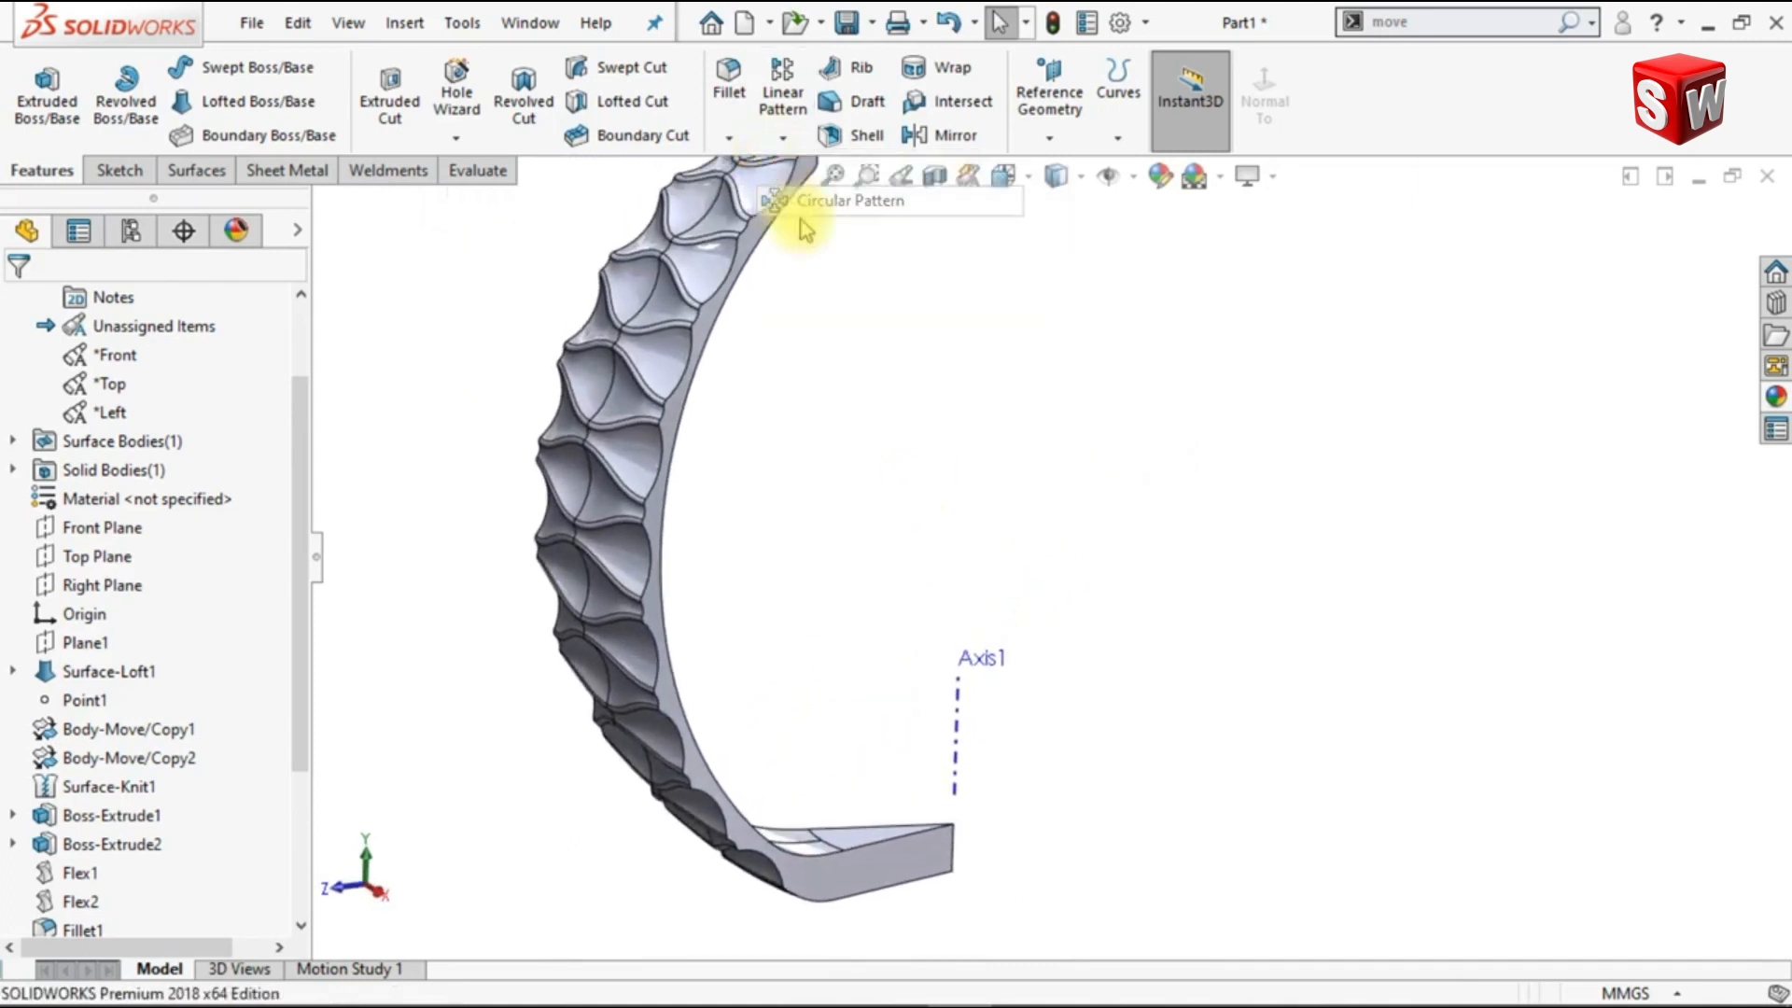
{"action": "left_click", "coordinate": [952, 716]}
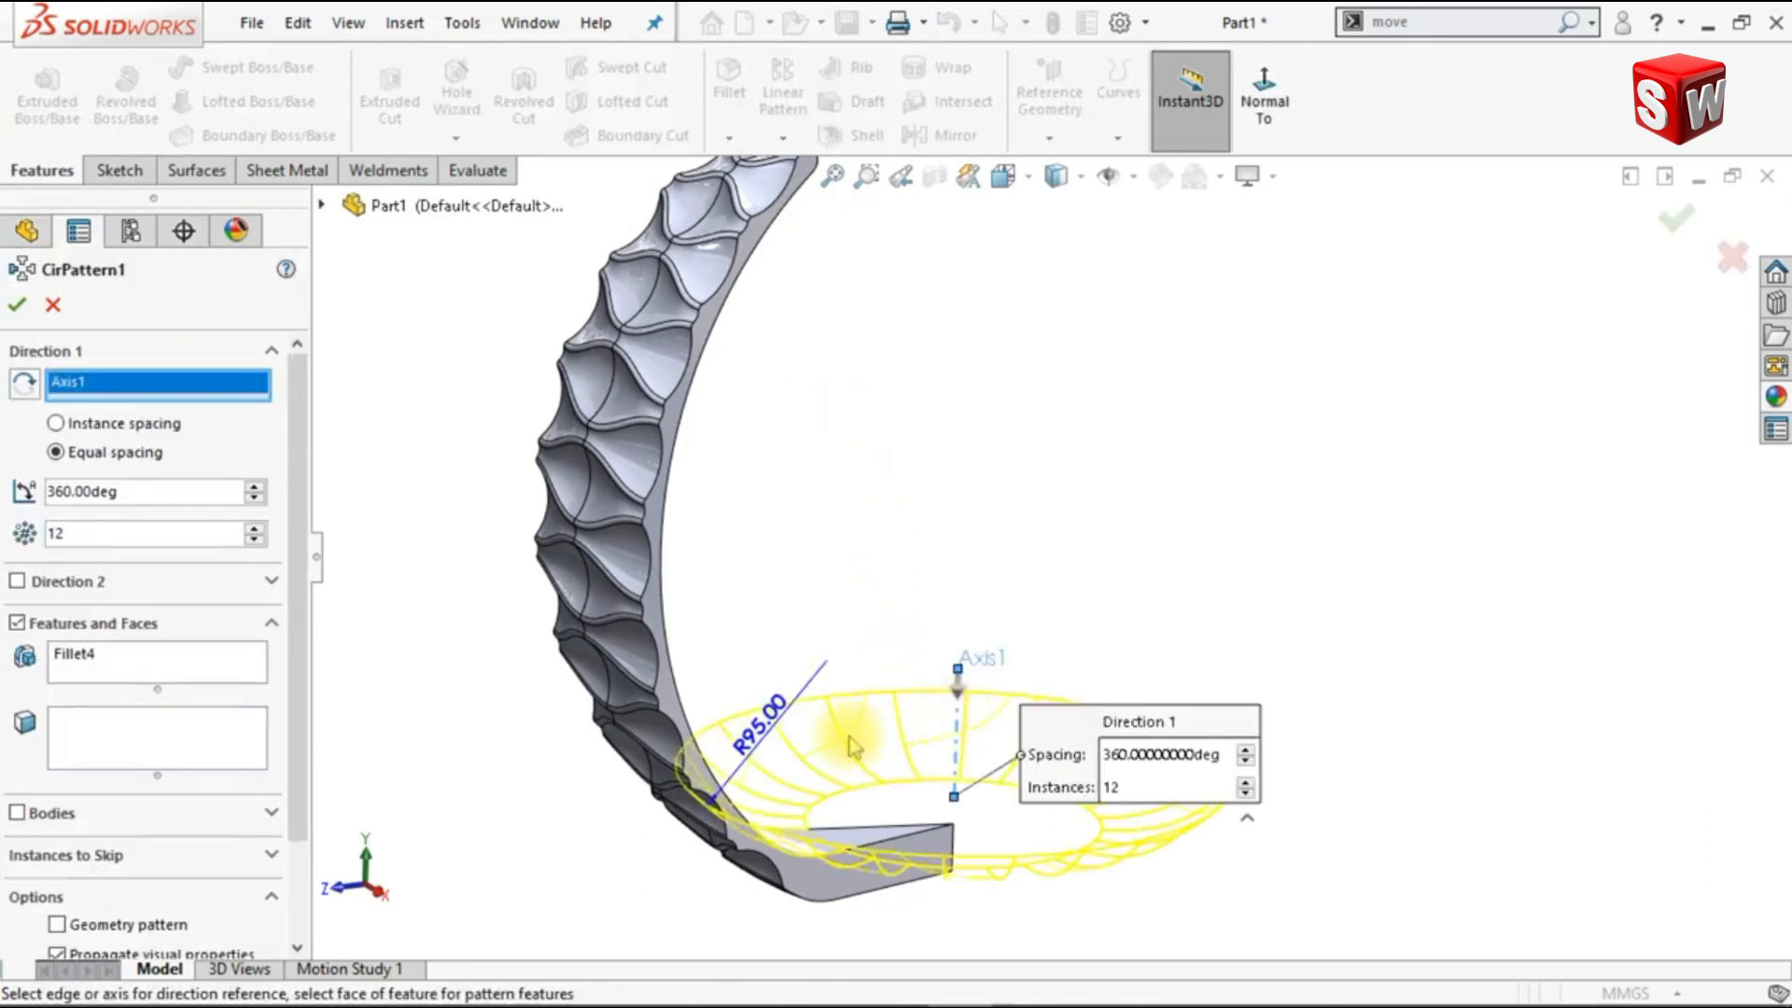
{"action": "left_click", "coordinate": [48, 814]}
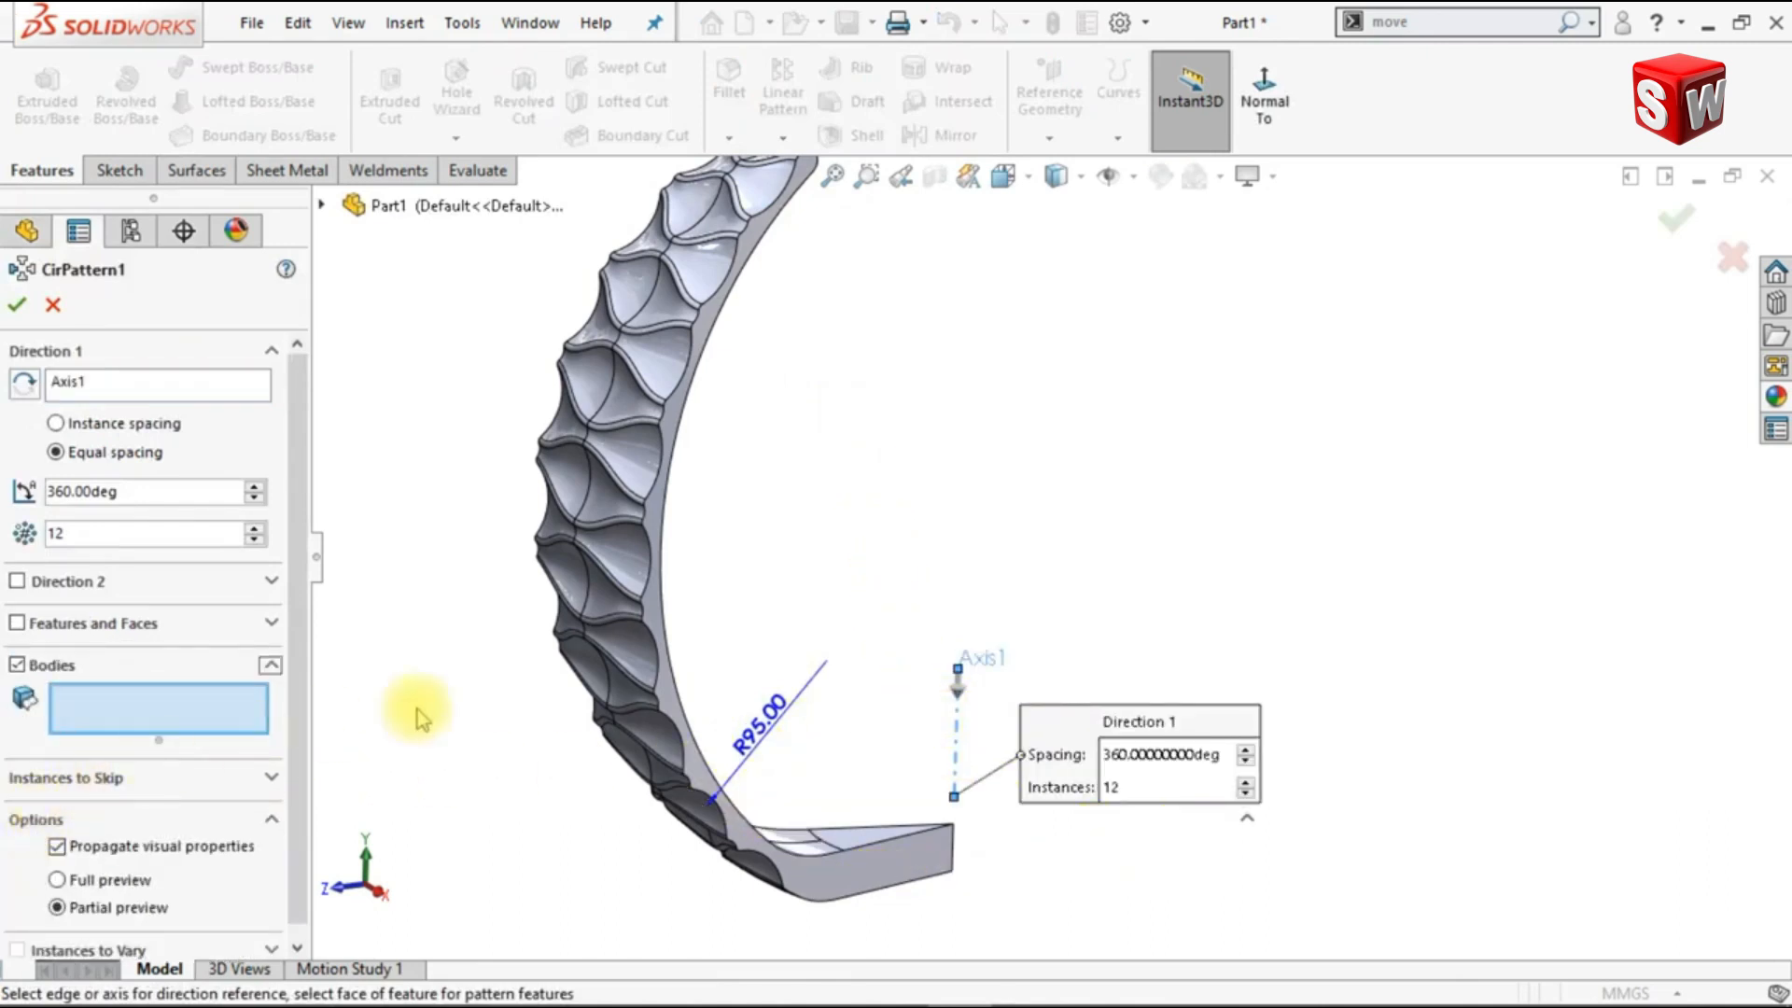
{"action": "left_click", "coordinate": [863, 856]}
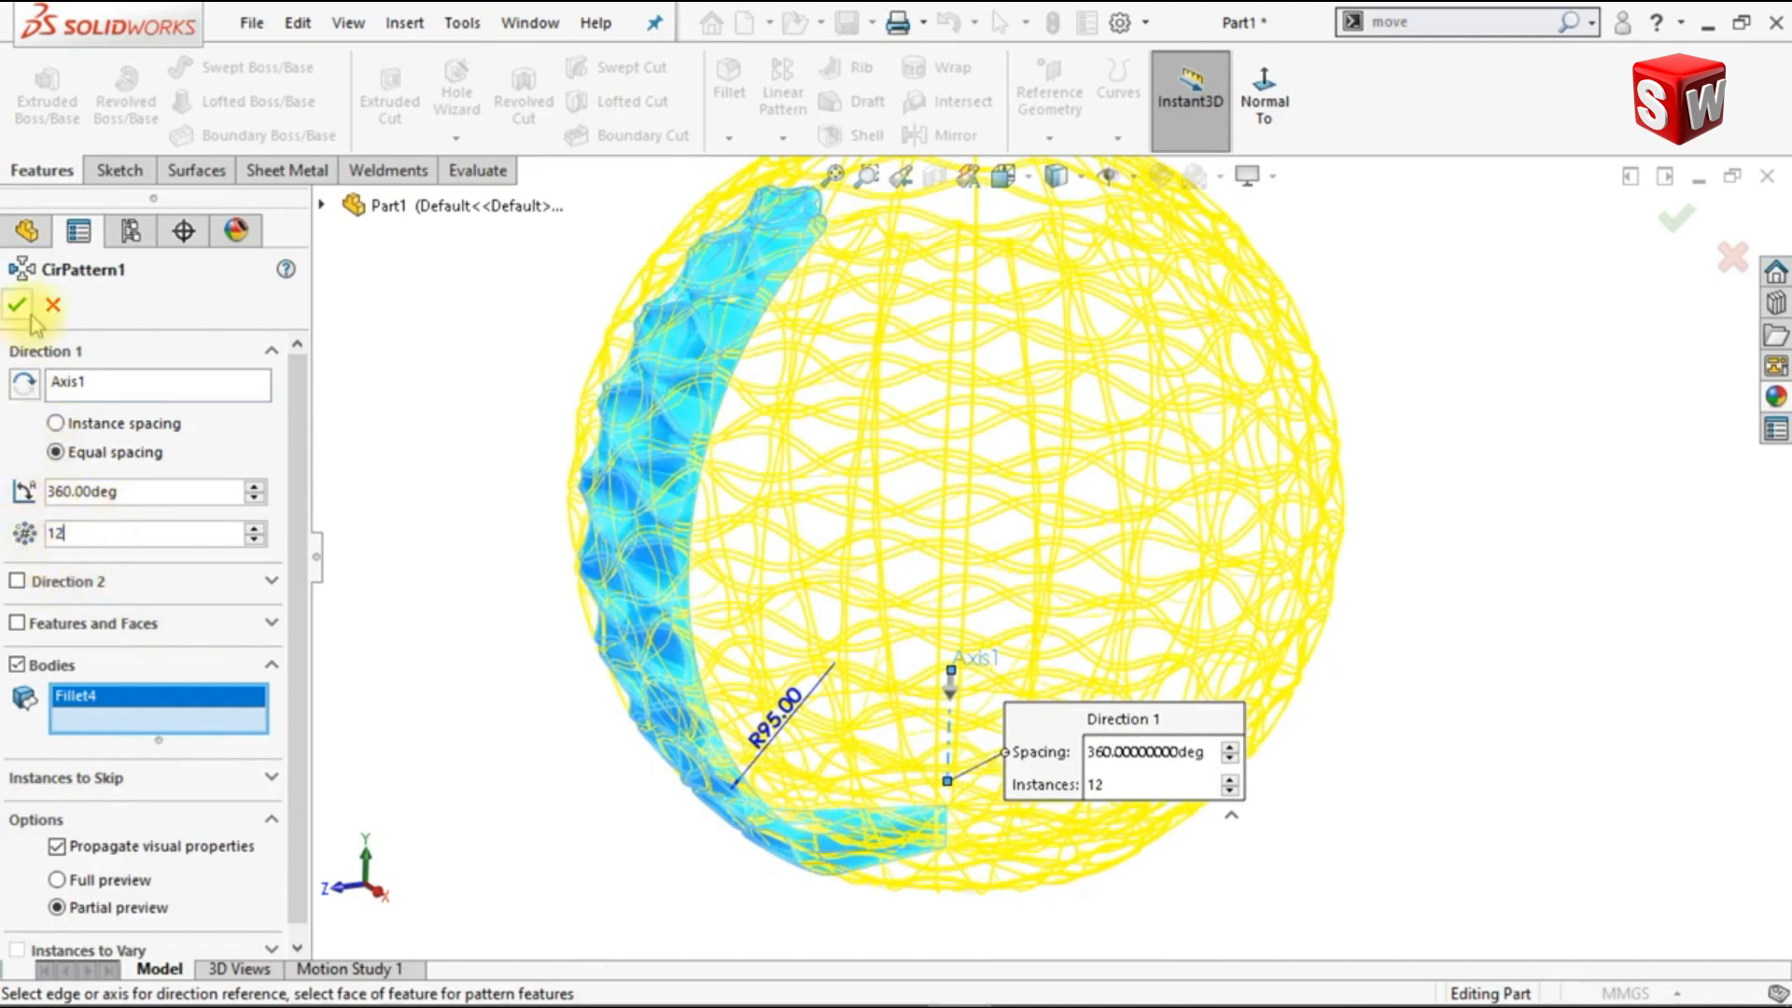
{"action": "key", "text": "Return"}
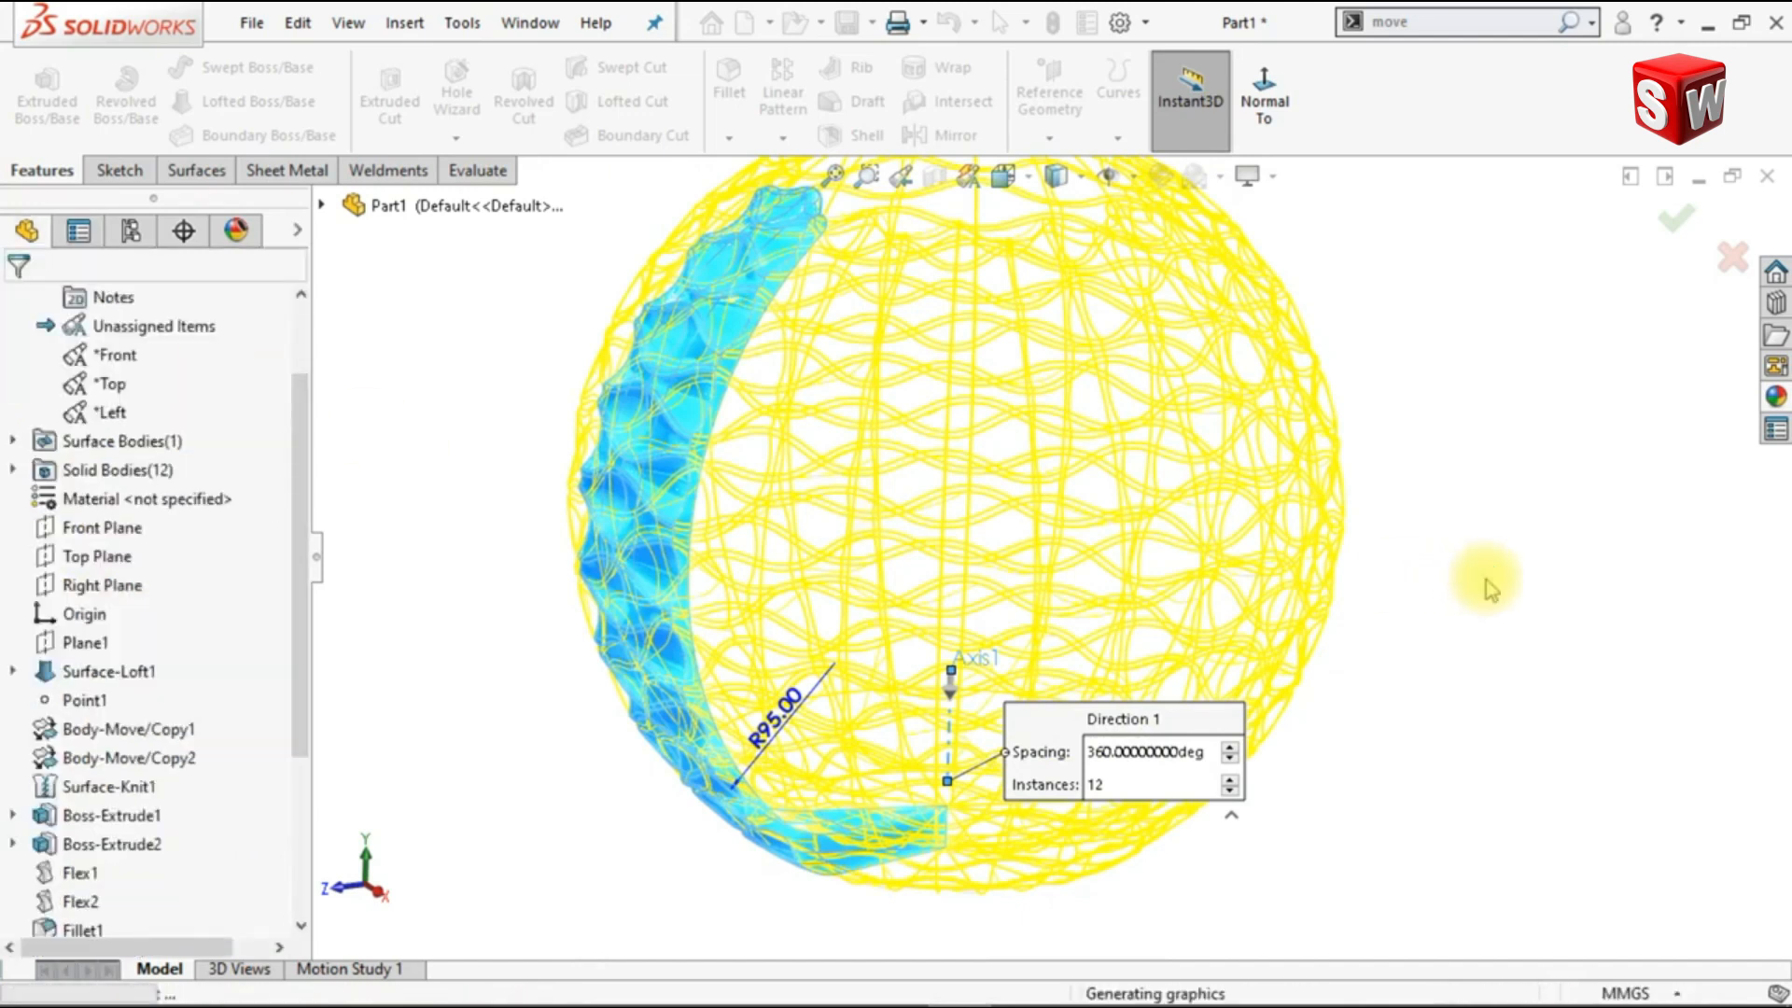
Step: Start a Combine with the Add operation and select all the patterned strip bodies
{"action": "middle_click_drag", "start_coordinate": [1471, 609], "coordinate": [1411, 365]}
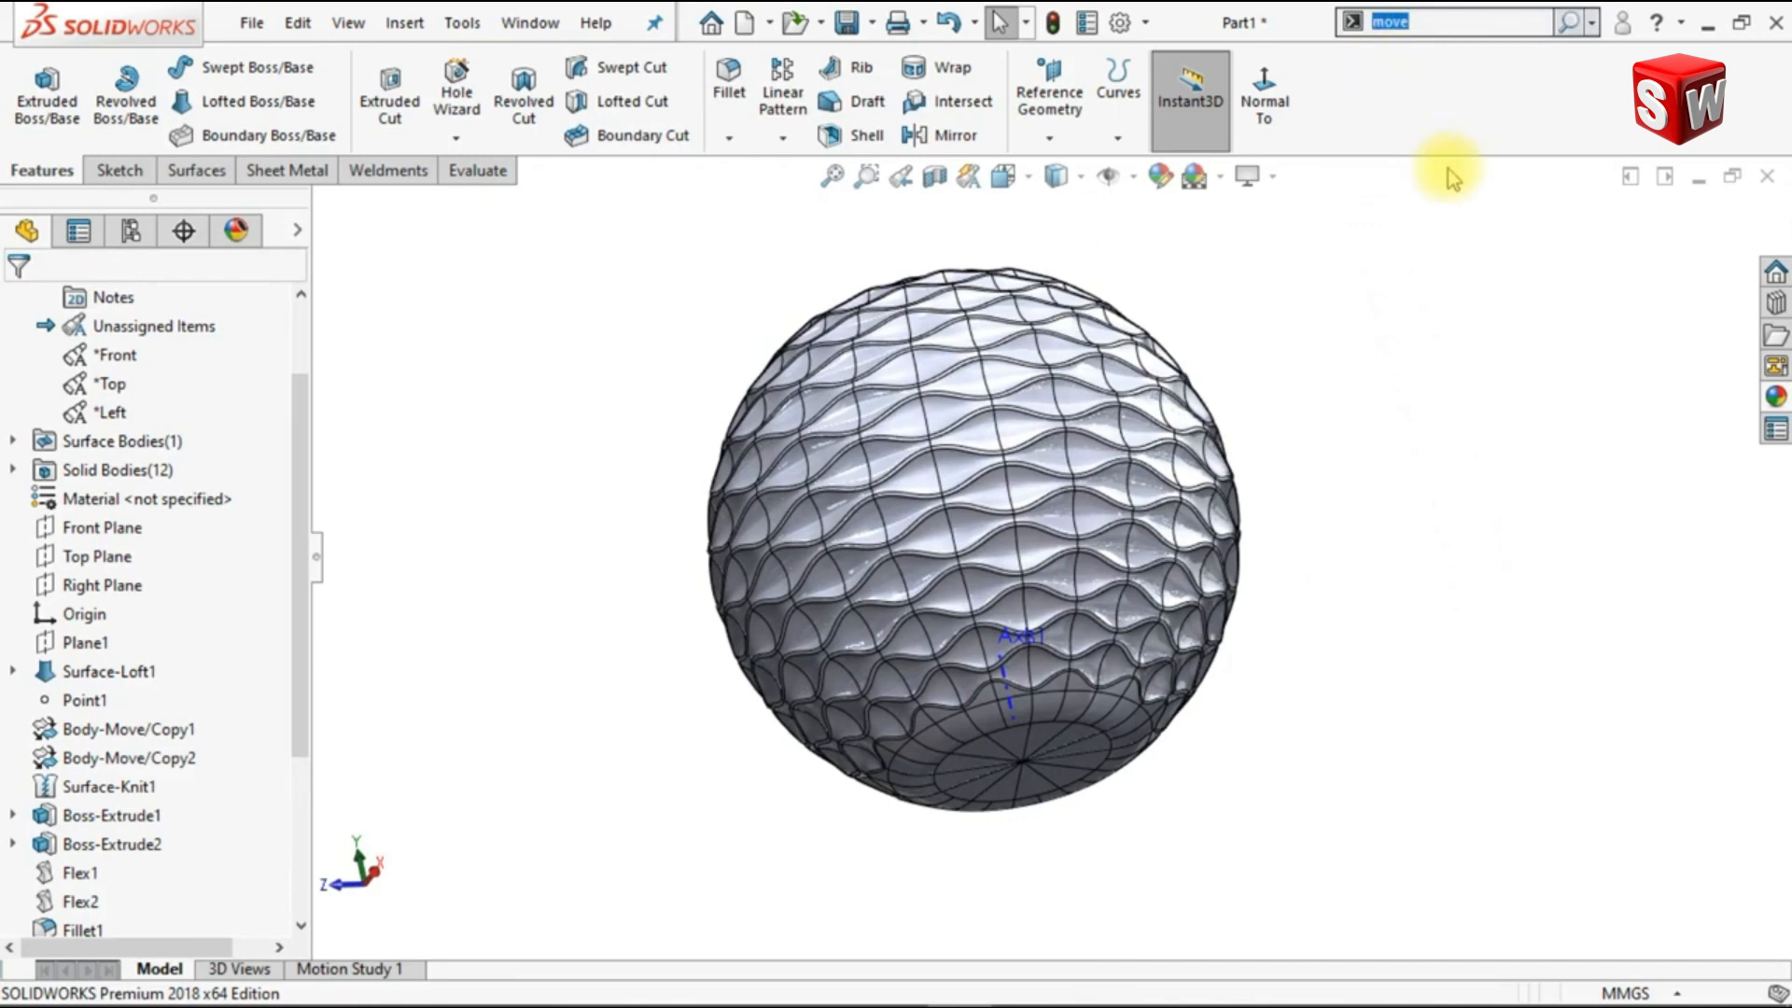
{"action": "type", "text": "com"}
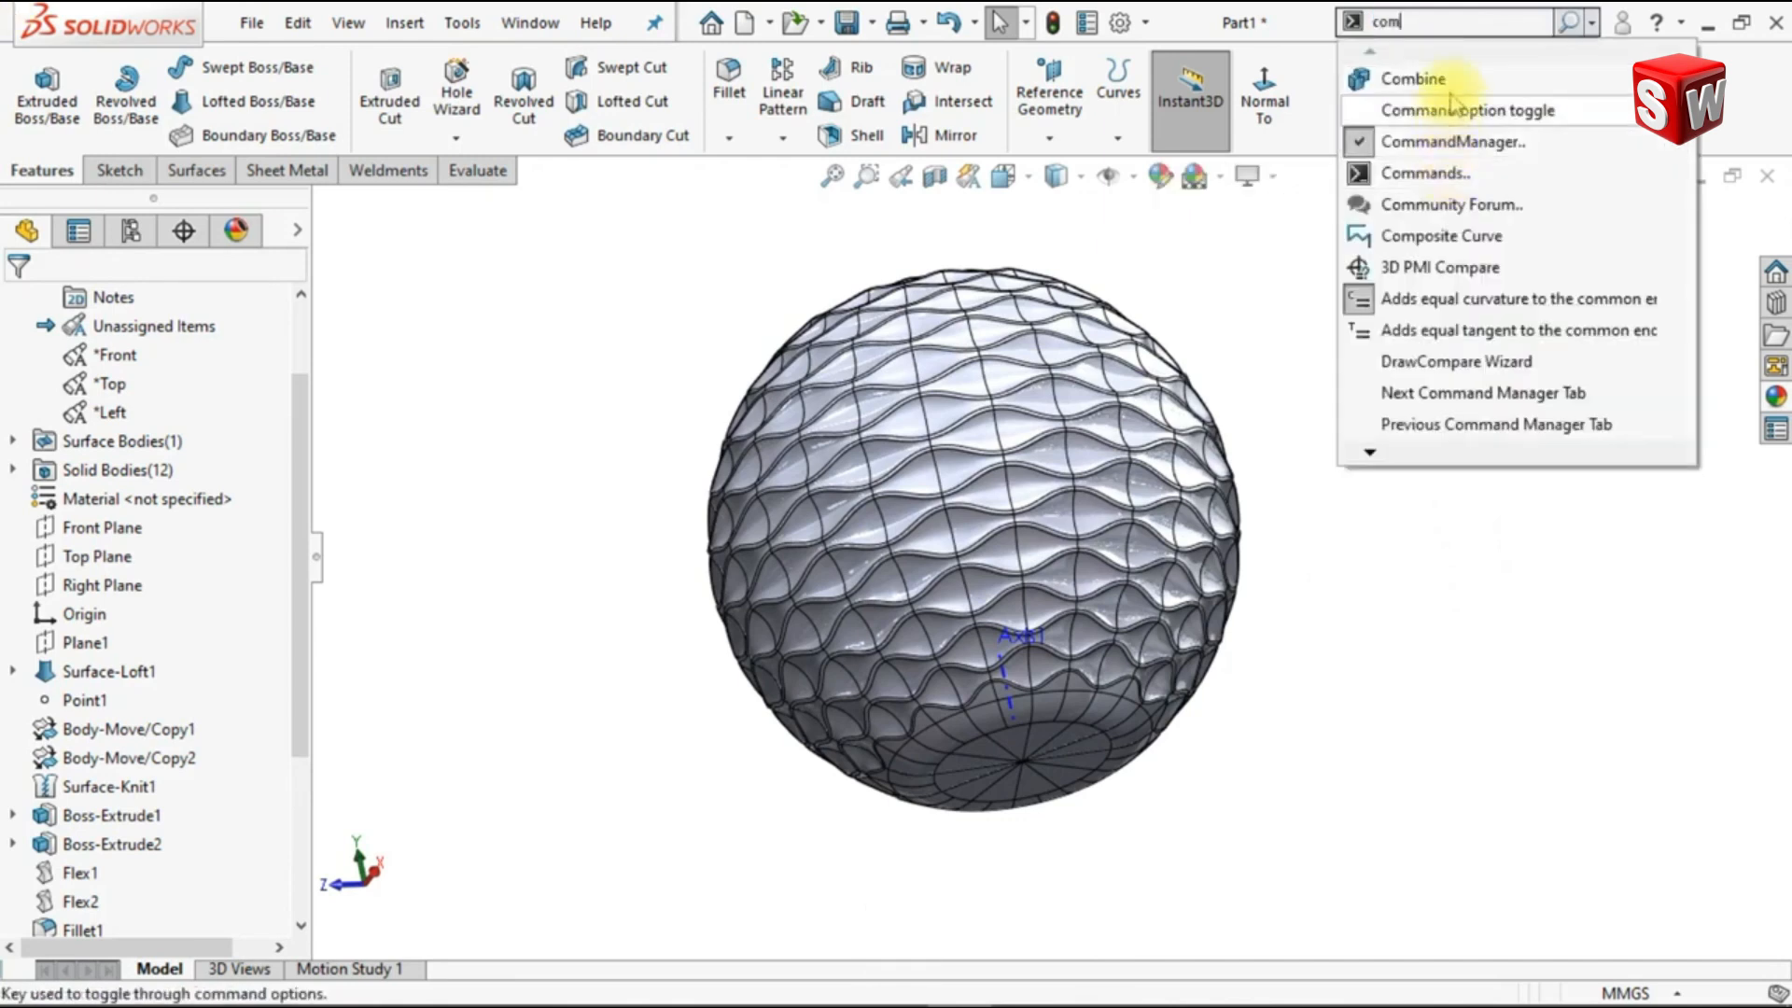
{"action": "left_click", "coordinate": [1416, 80]}
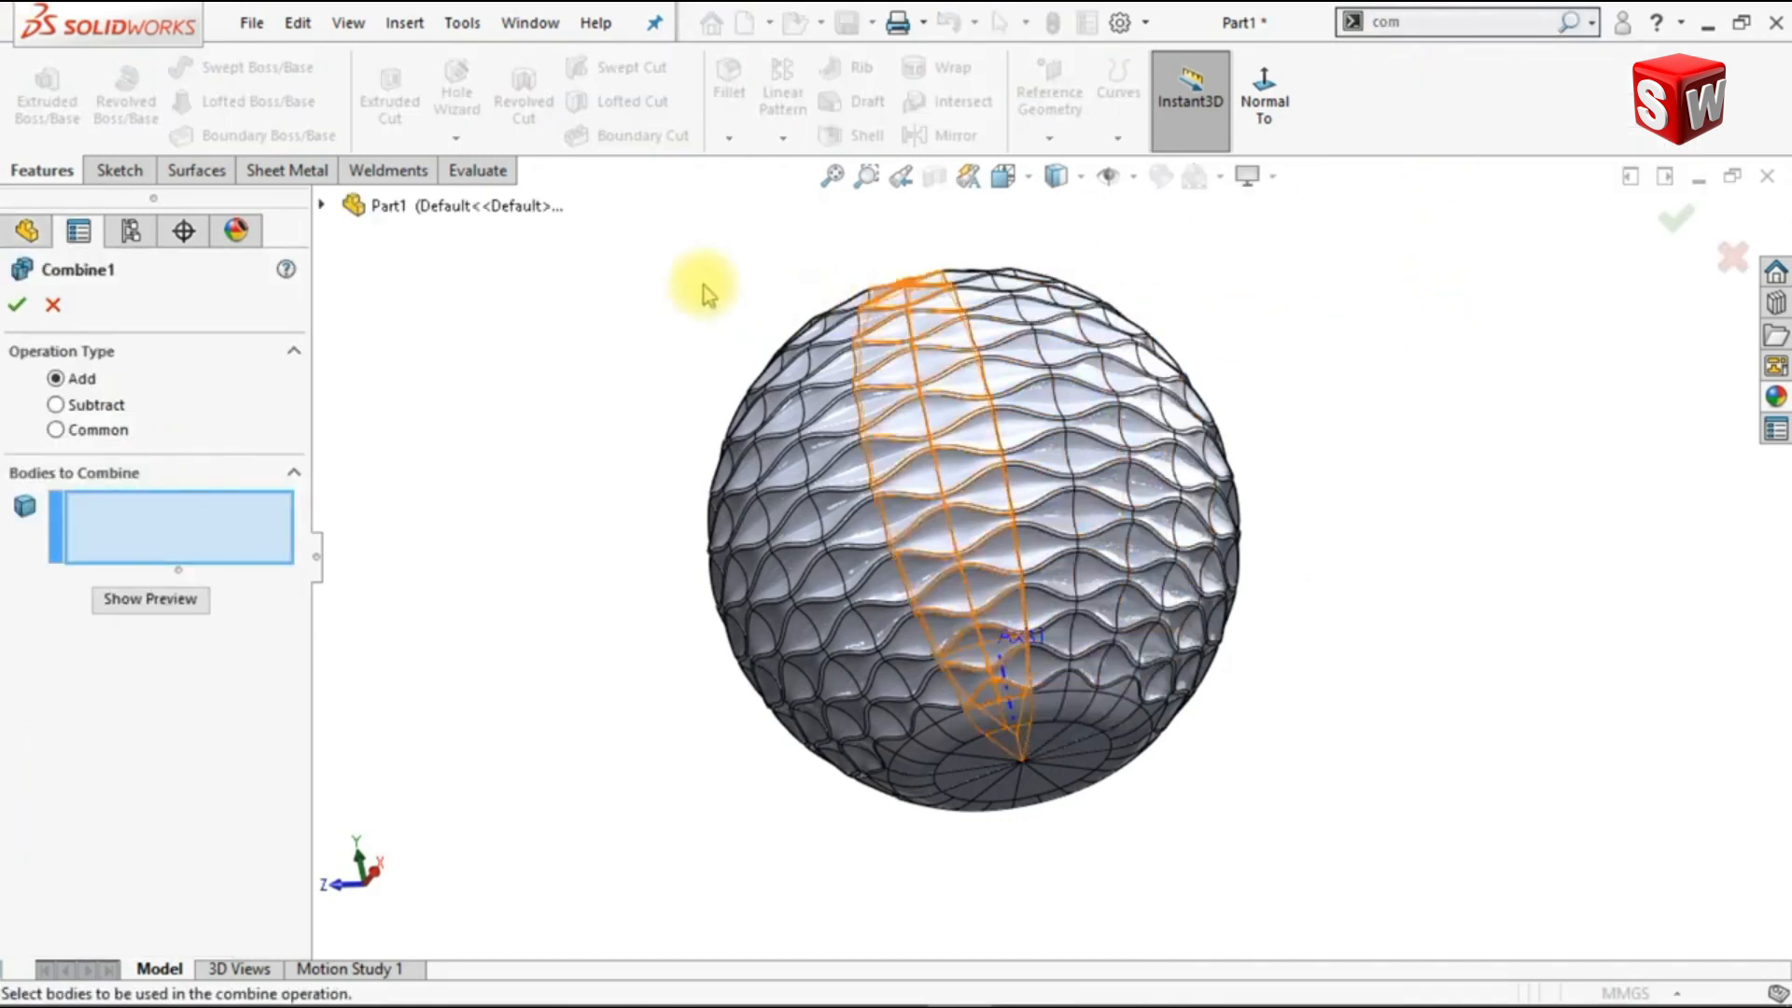
{"action": "left_click_drag", "start_coordinate": [639, 258], "coordinate": [1335, 835]}
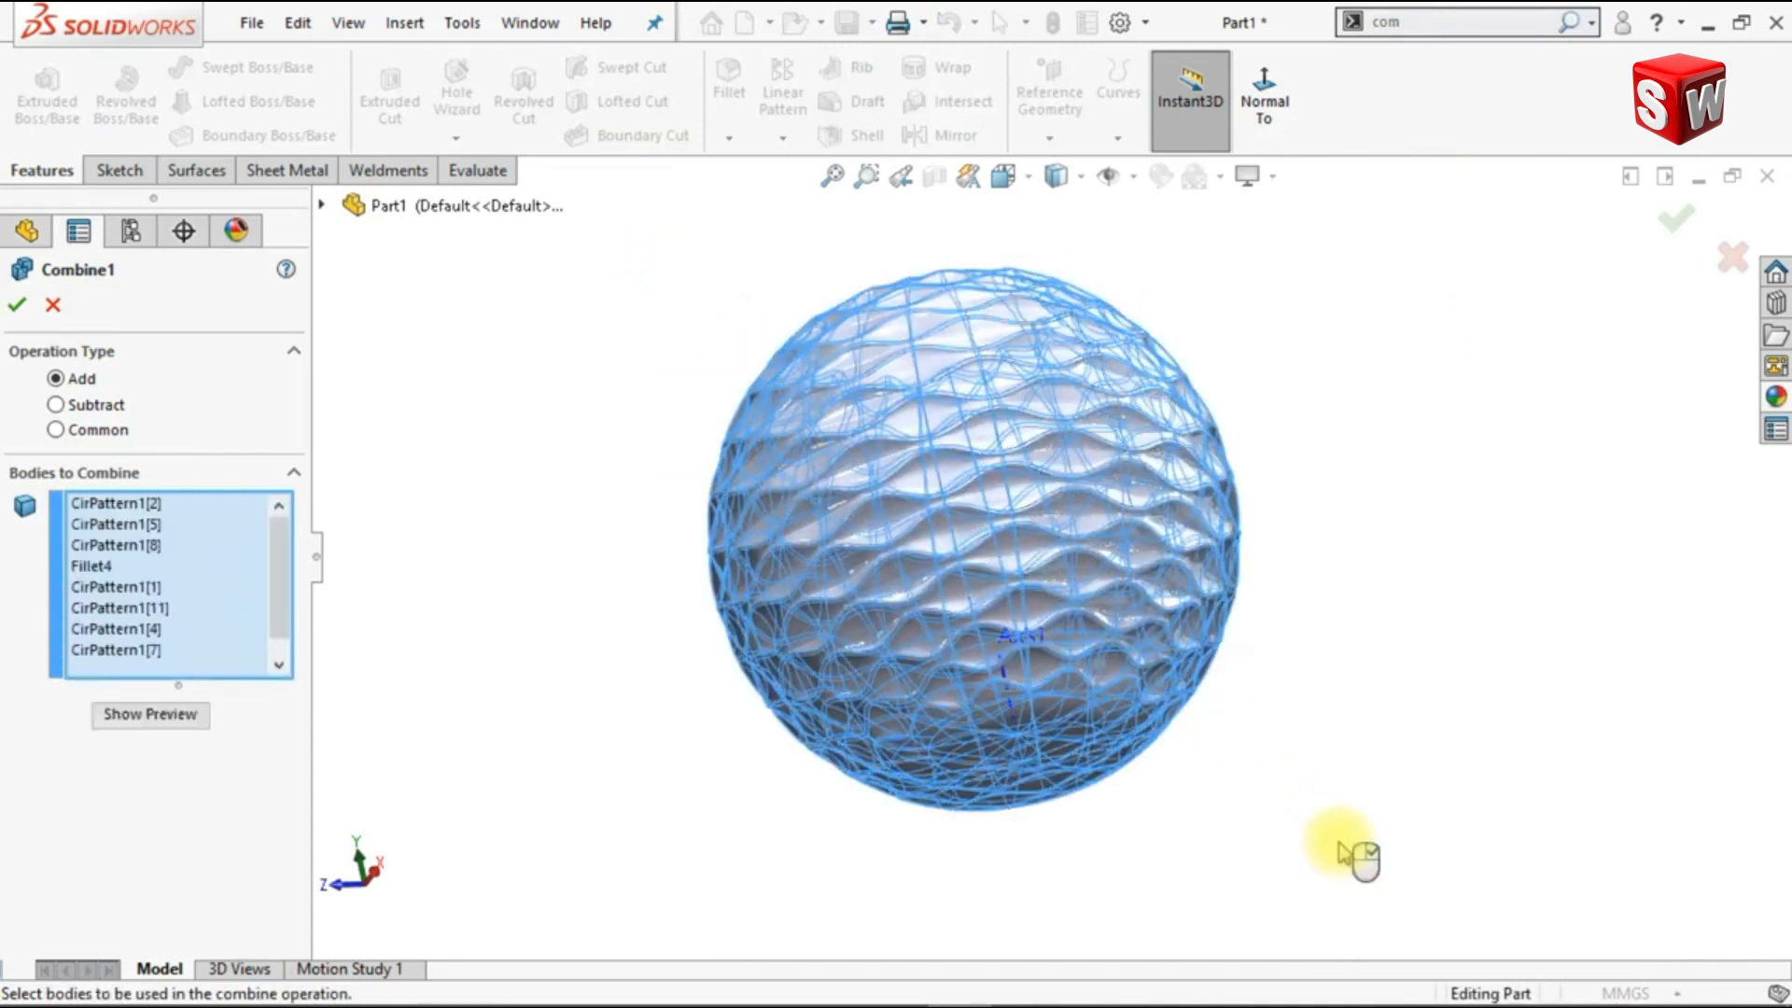
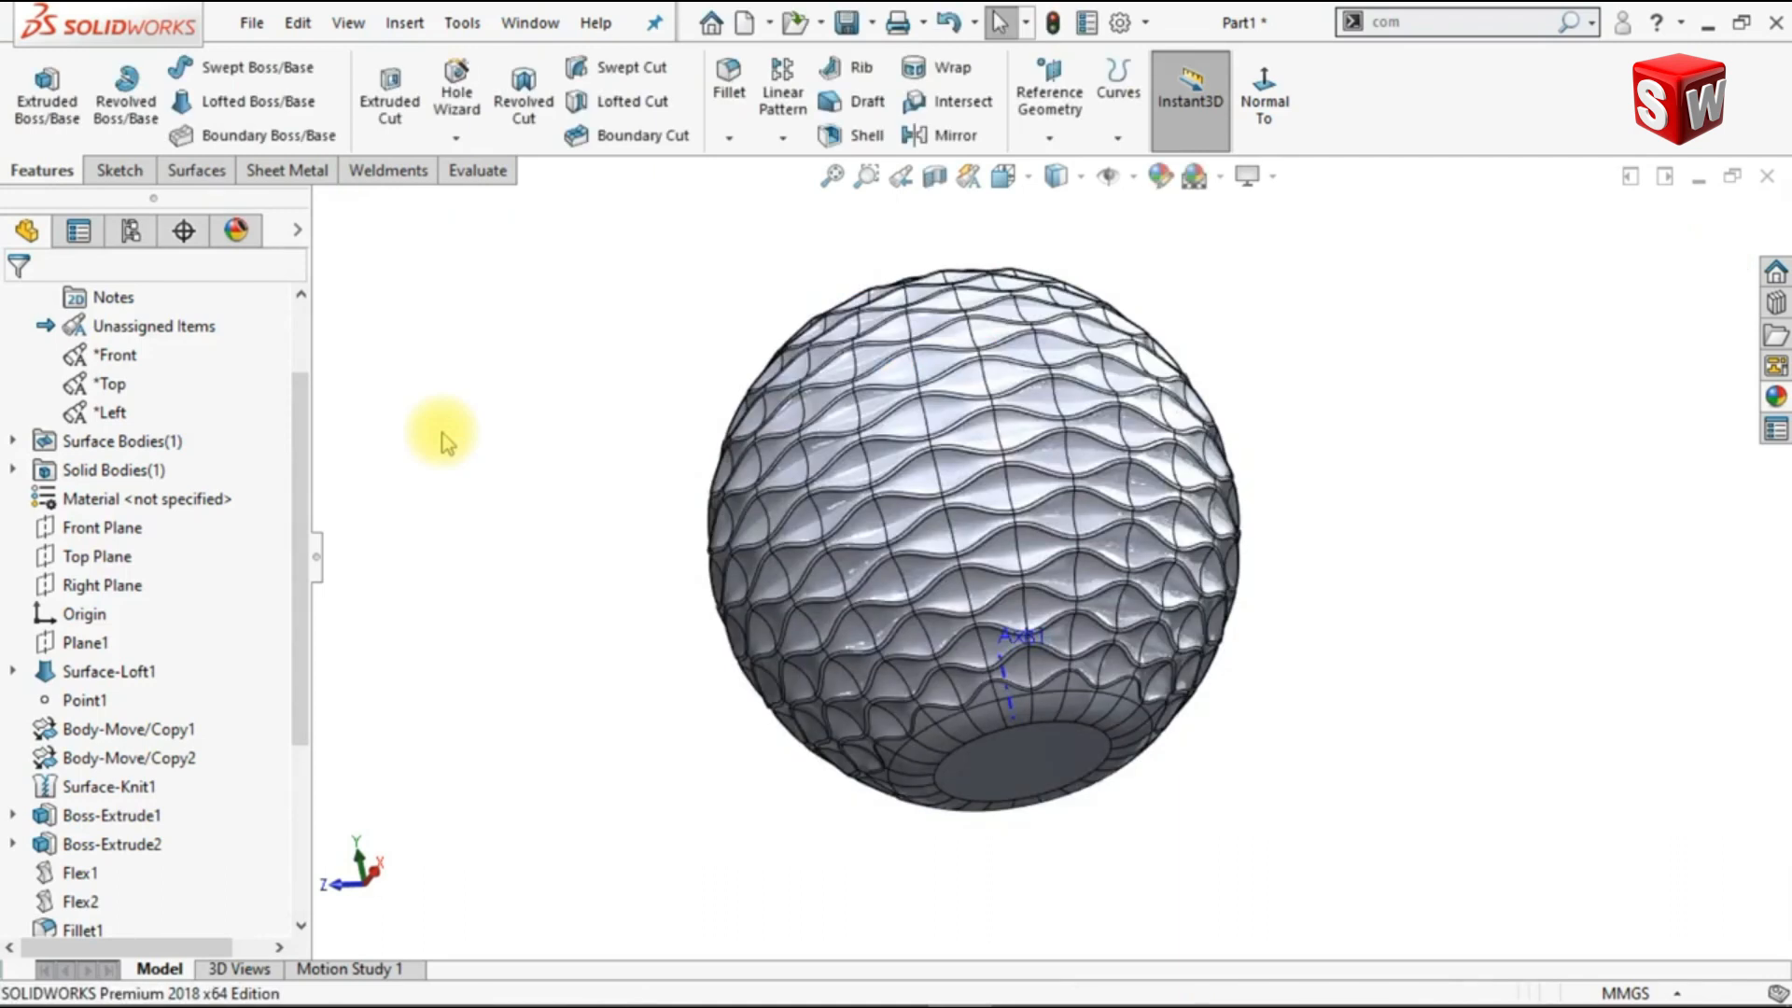
Step: Hide the reference axis Axis1 from the combined vessel model
{"action": "middle_click_drag", "start_coordinate": [656, 527], "coordinate": [628, 519]}
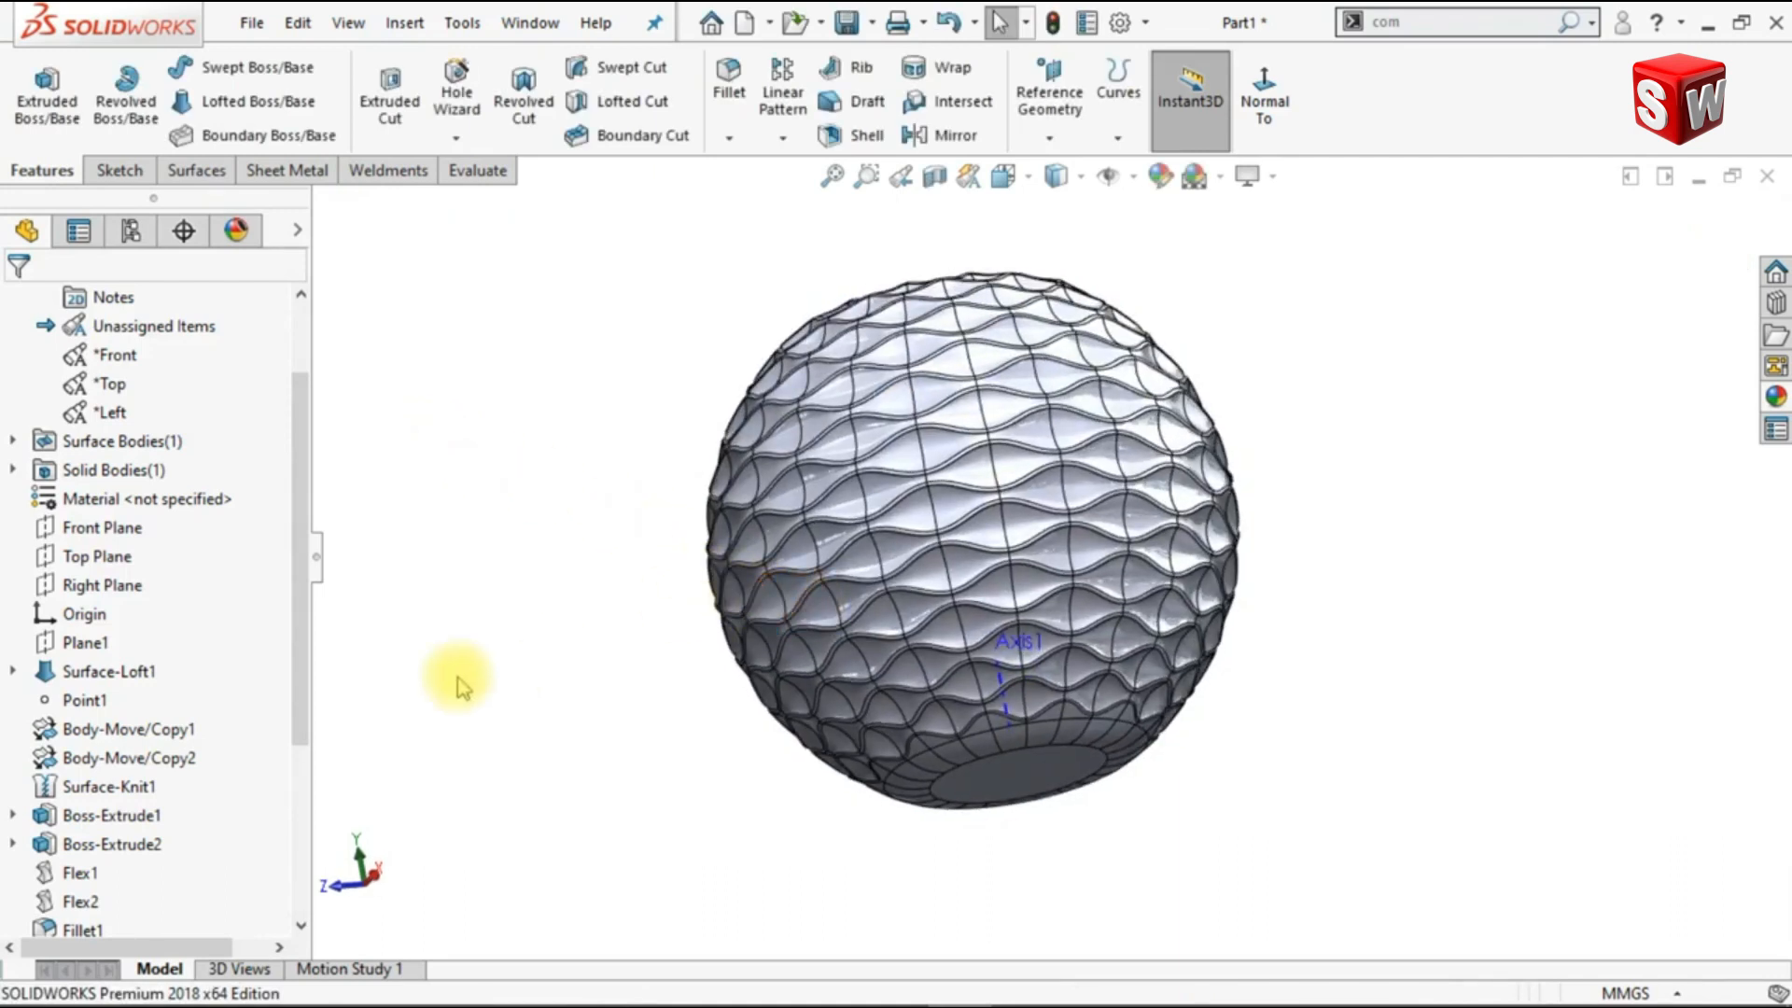
{"action": "scroll", "coordinate": [187, 737], "scroll_direction": "down", "scroll_amount": 3}
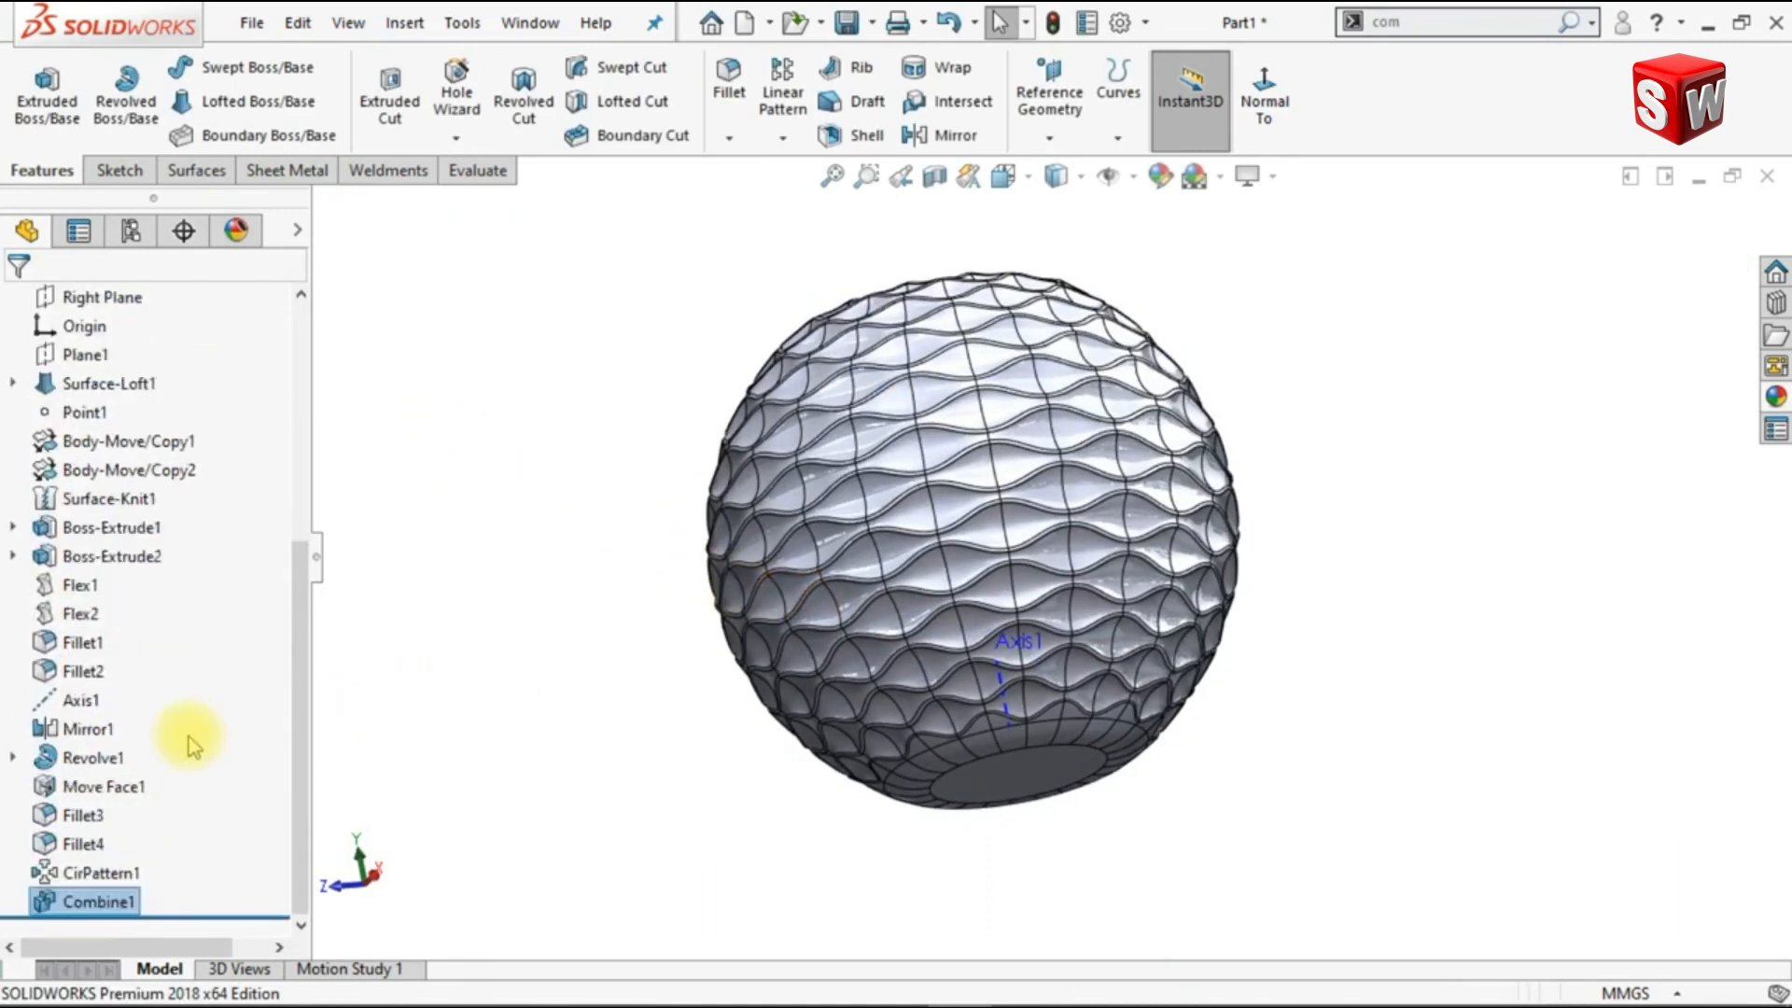
{"action": "left_click", "coordinate": [80, 700]}
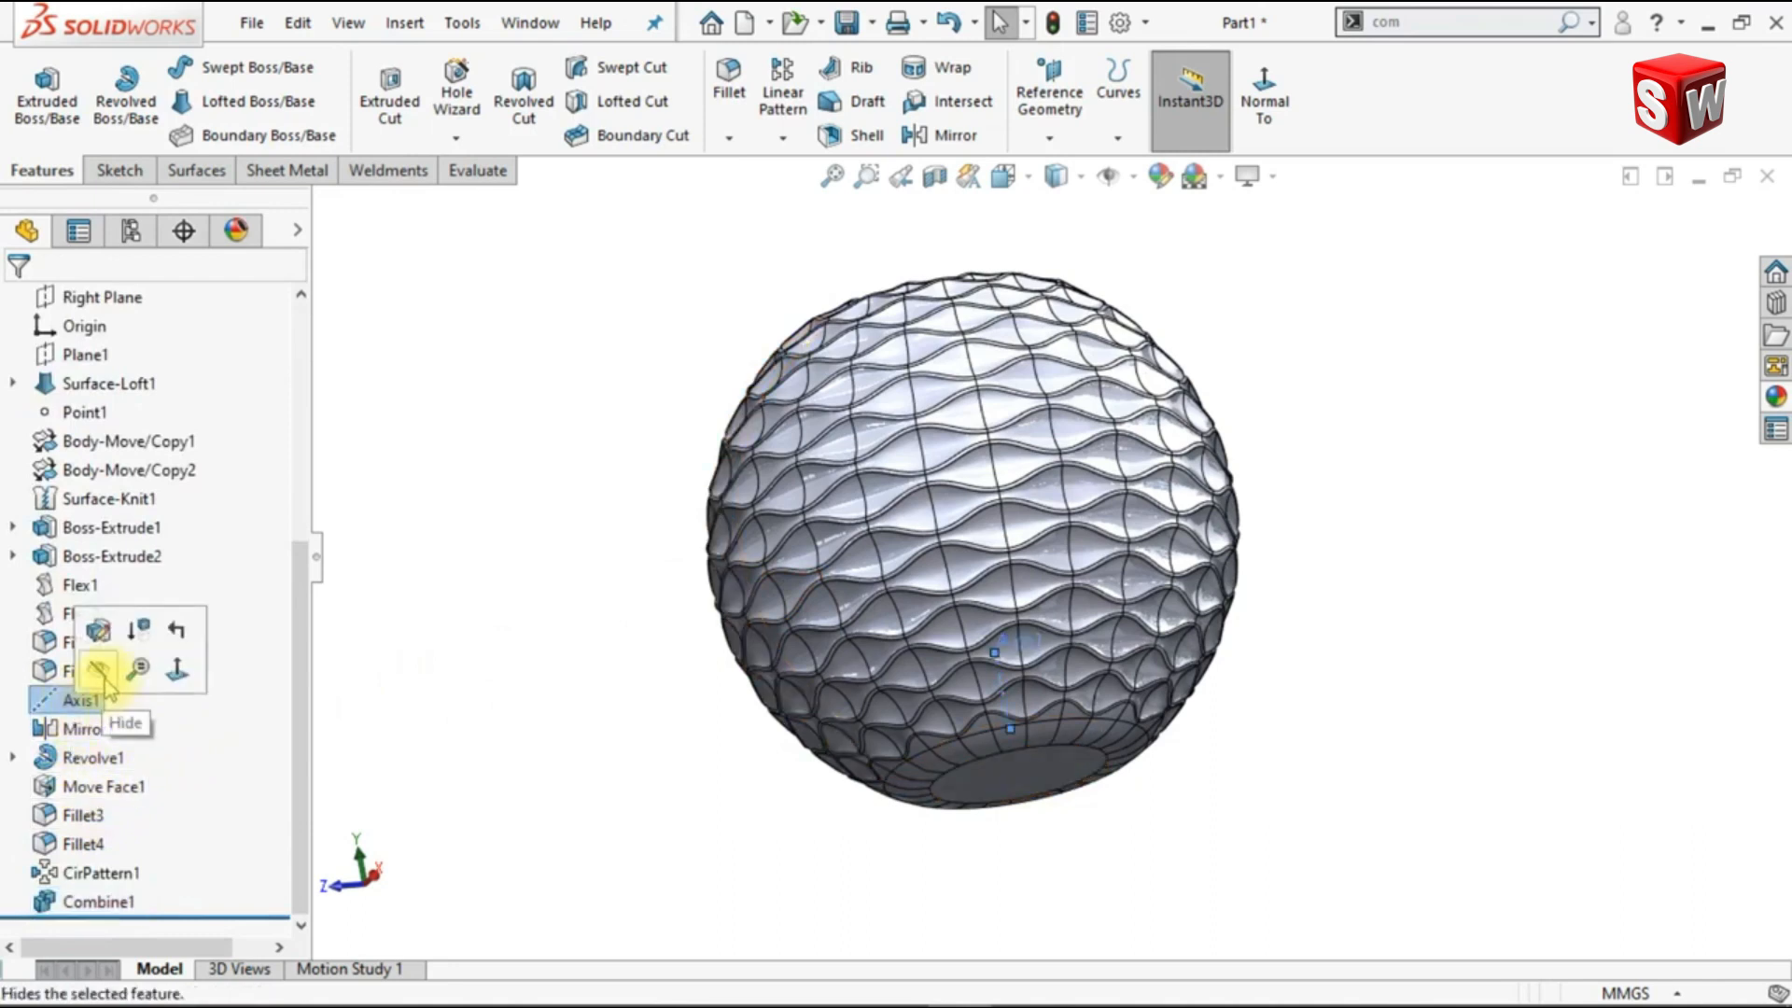
{"action": "left_click", "coordinate": [99, 670]}
Step: Rotate the vessel to show its open mouth and switch the display style to Shaded without edges
{"action": "key", "text": "Down"}
{"action": "key", "text": "Down"}
{"action": "key", "text": "Down"}
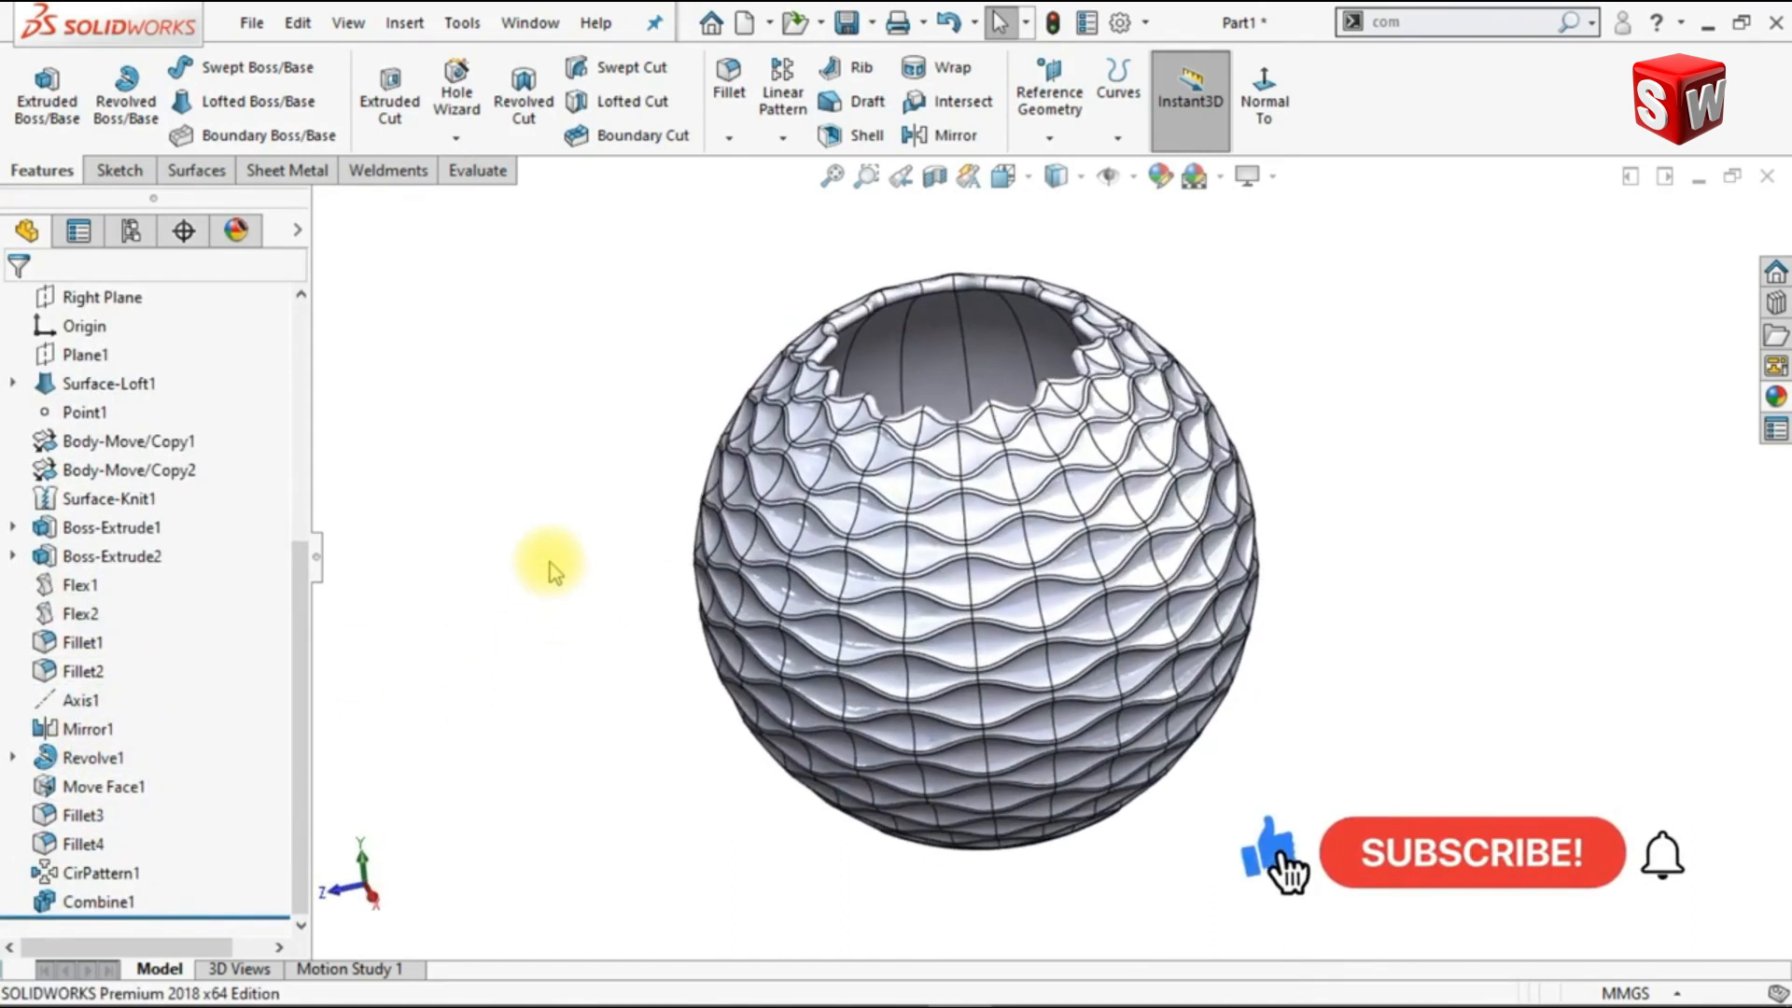
{"action": "key", "text": "Left"}
{"action": "key", "text": "Right"}
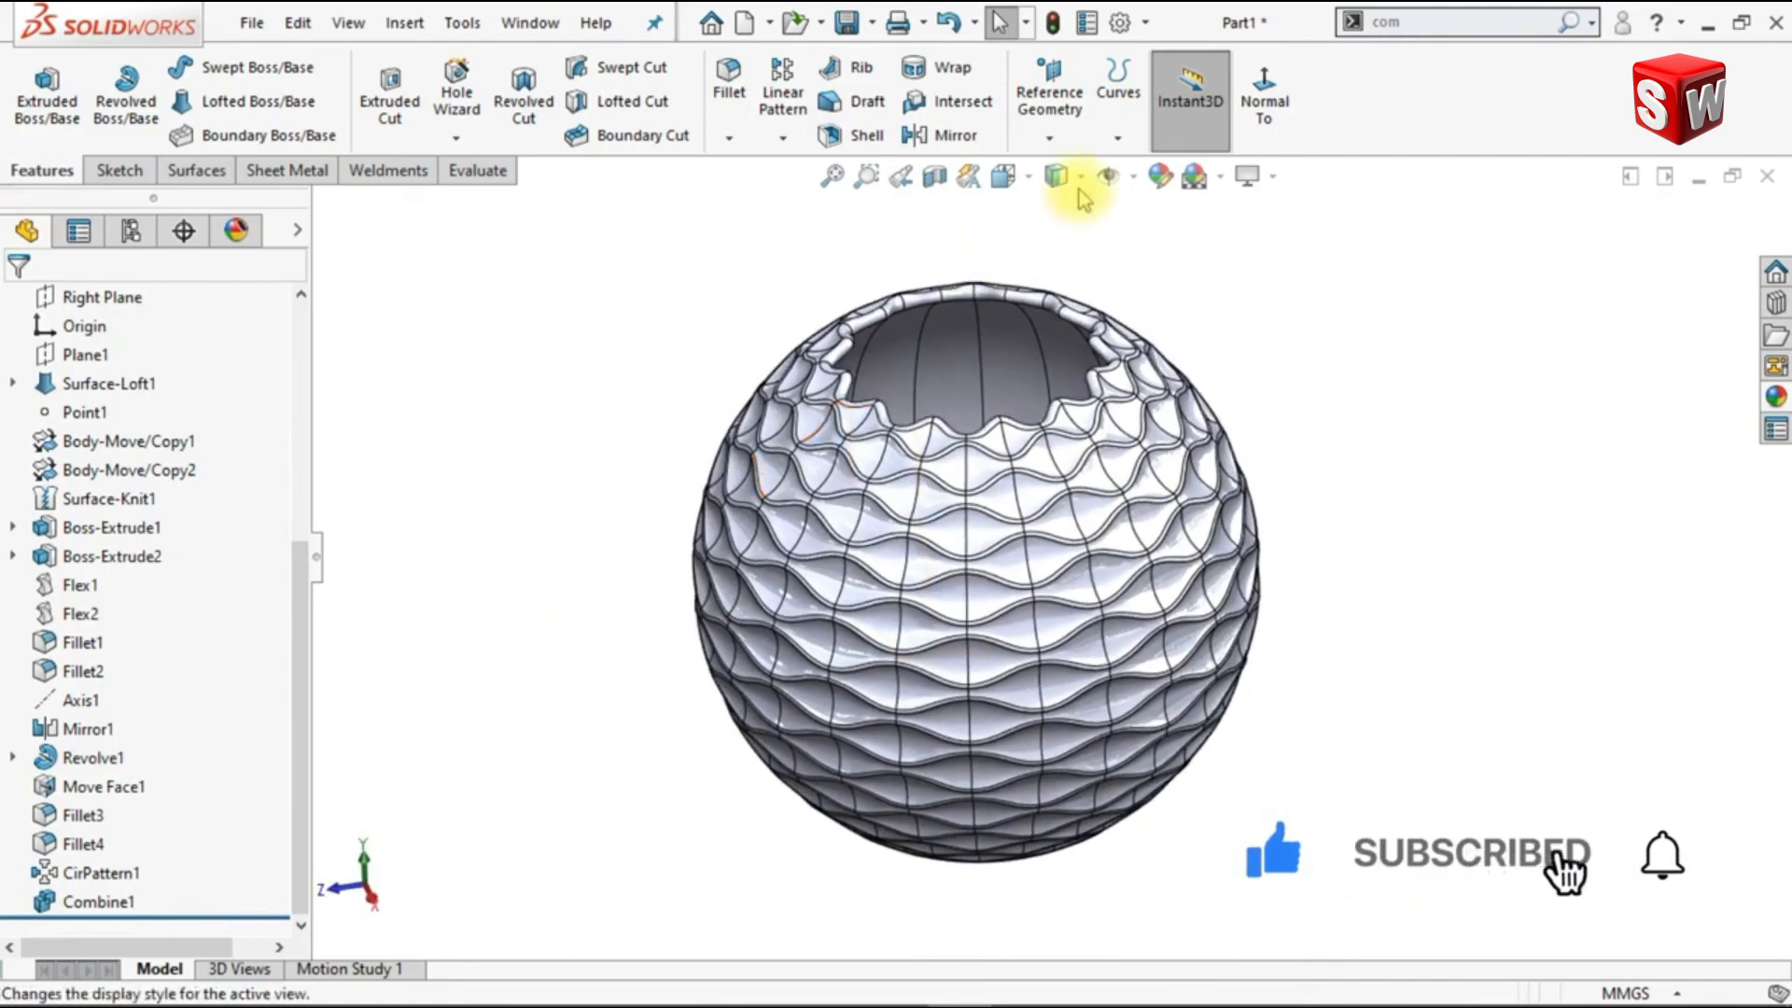
{"action": "left_click", "coordinate": [1080, 179]}
{"action": "left_click", "coordinate": [1053, 229]}
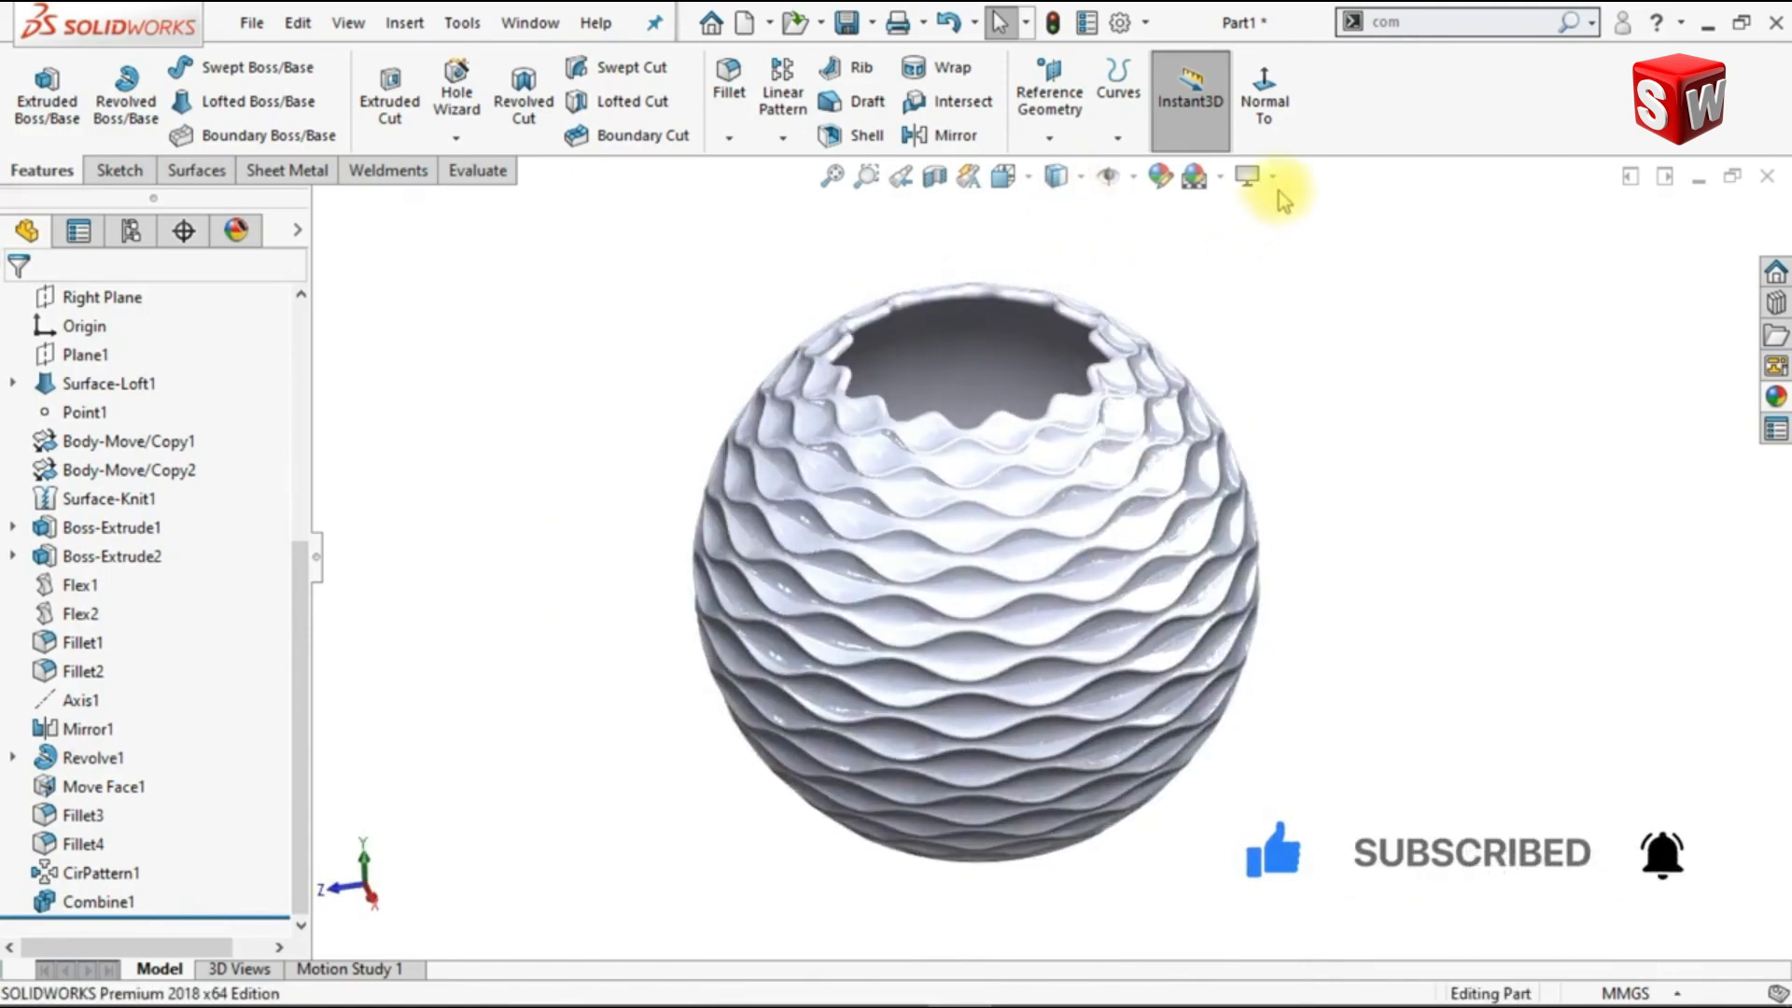
Step: Apply the satin finish stainless steel appearance from the Metal > Steel library to the whole part
{"action": "left_click", "coordinate": [1776, 398]}
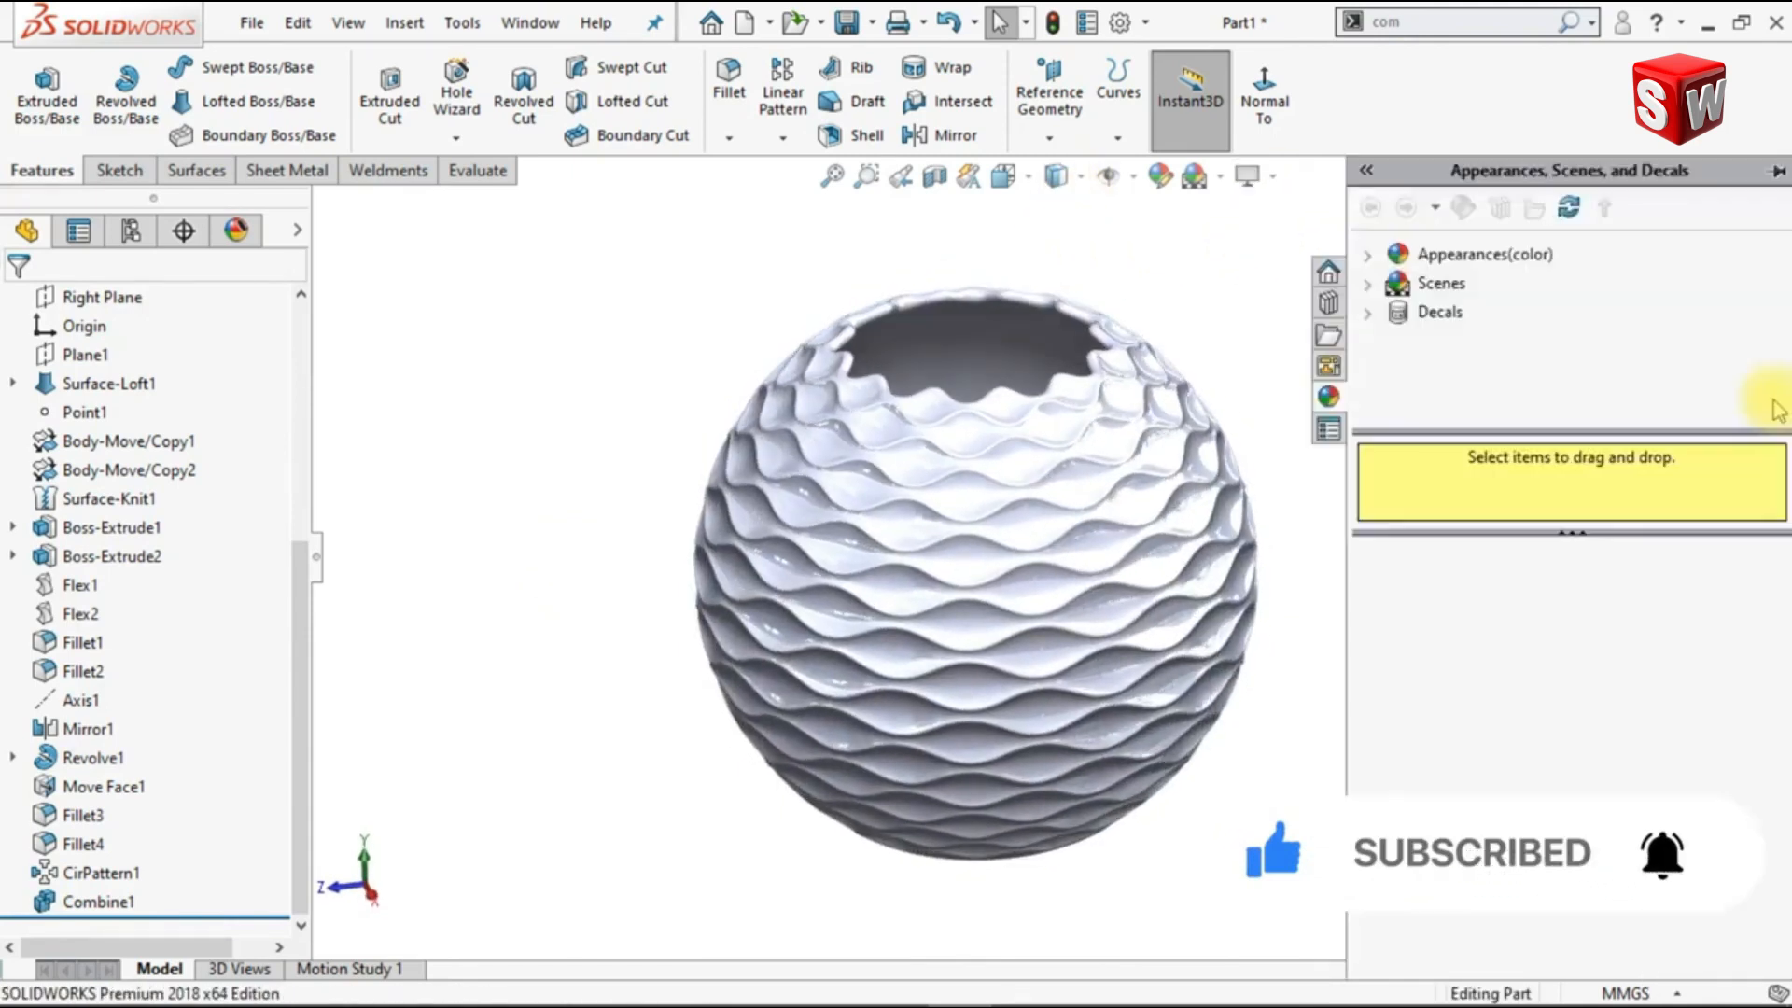
{"action": "double_click", "coordinate": [1400, 256]}
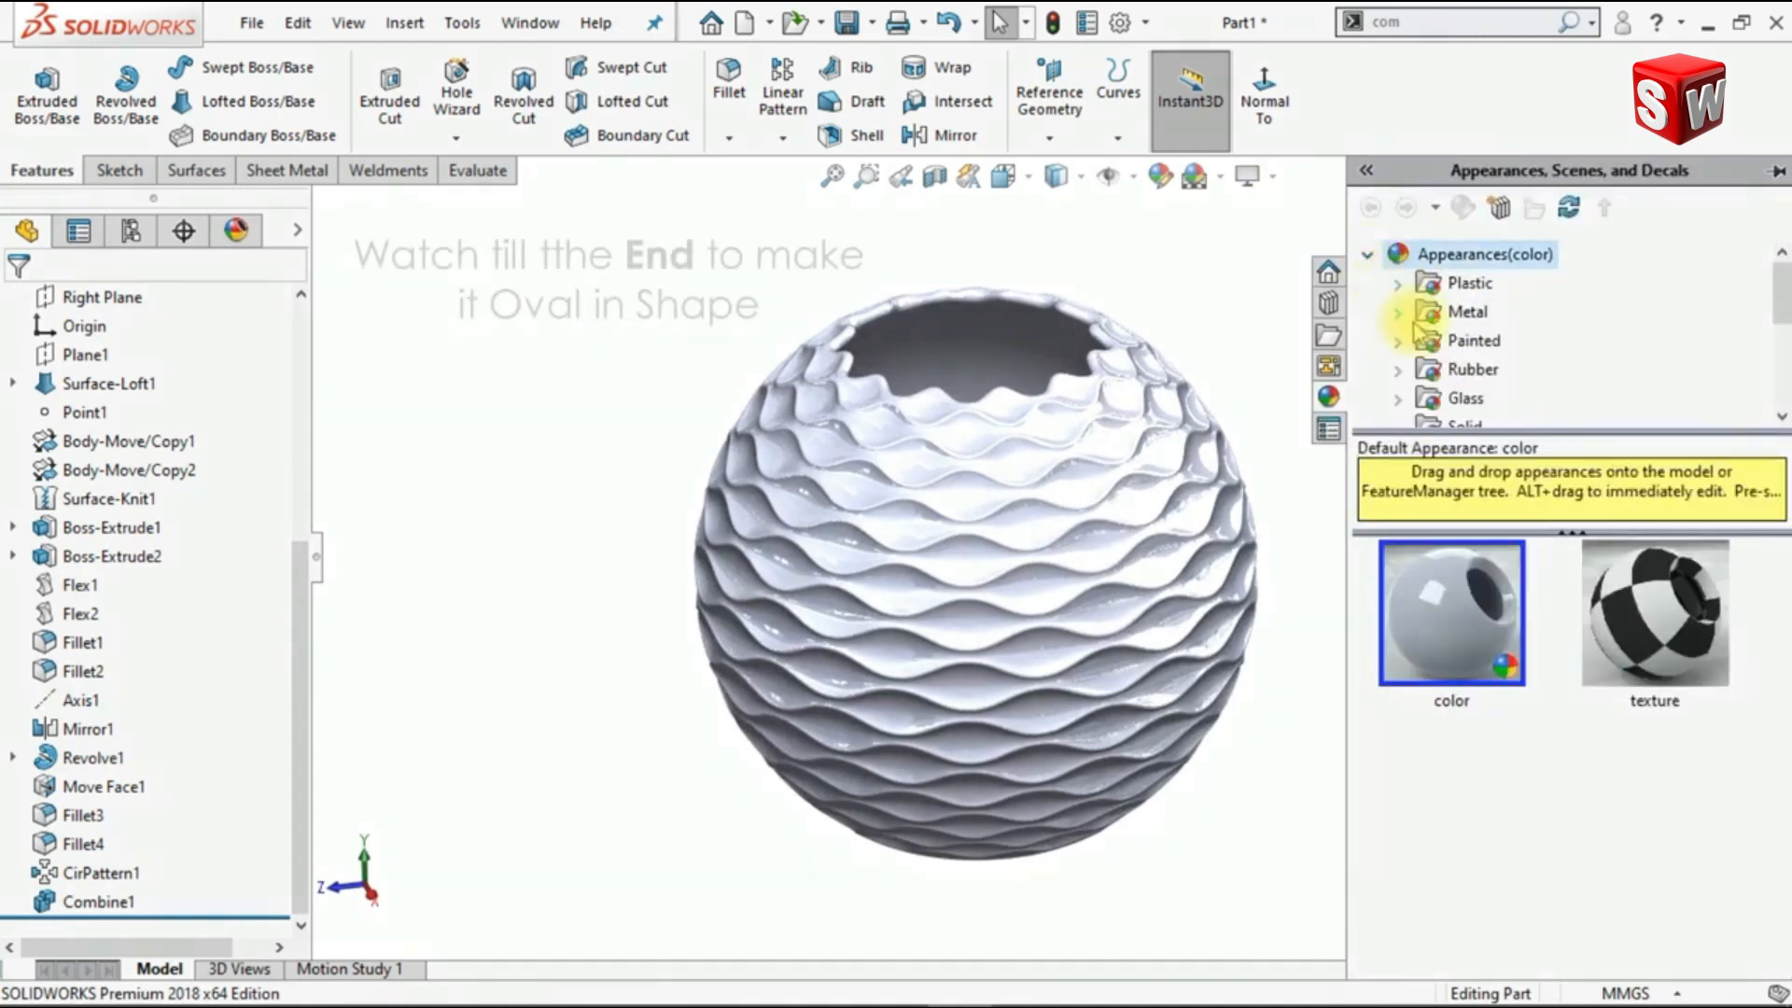
{"action": "double_click", "coordinate": [1421, 315]}
{"action": "left_click", "coordinate": [1460, 284]}
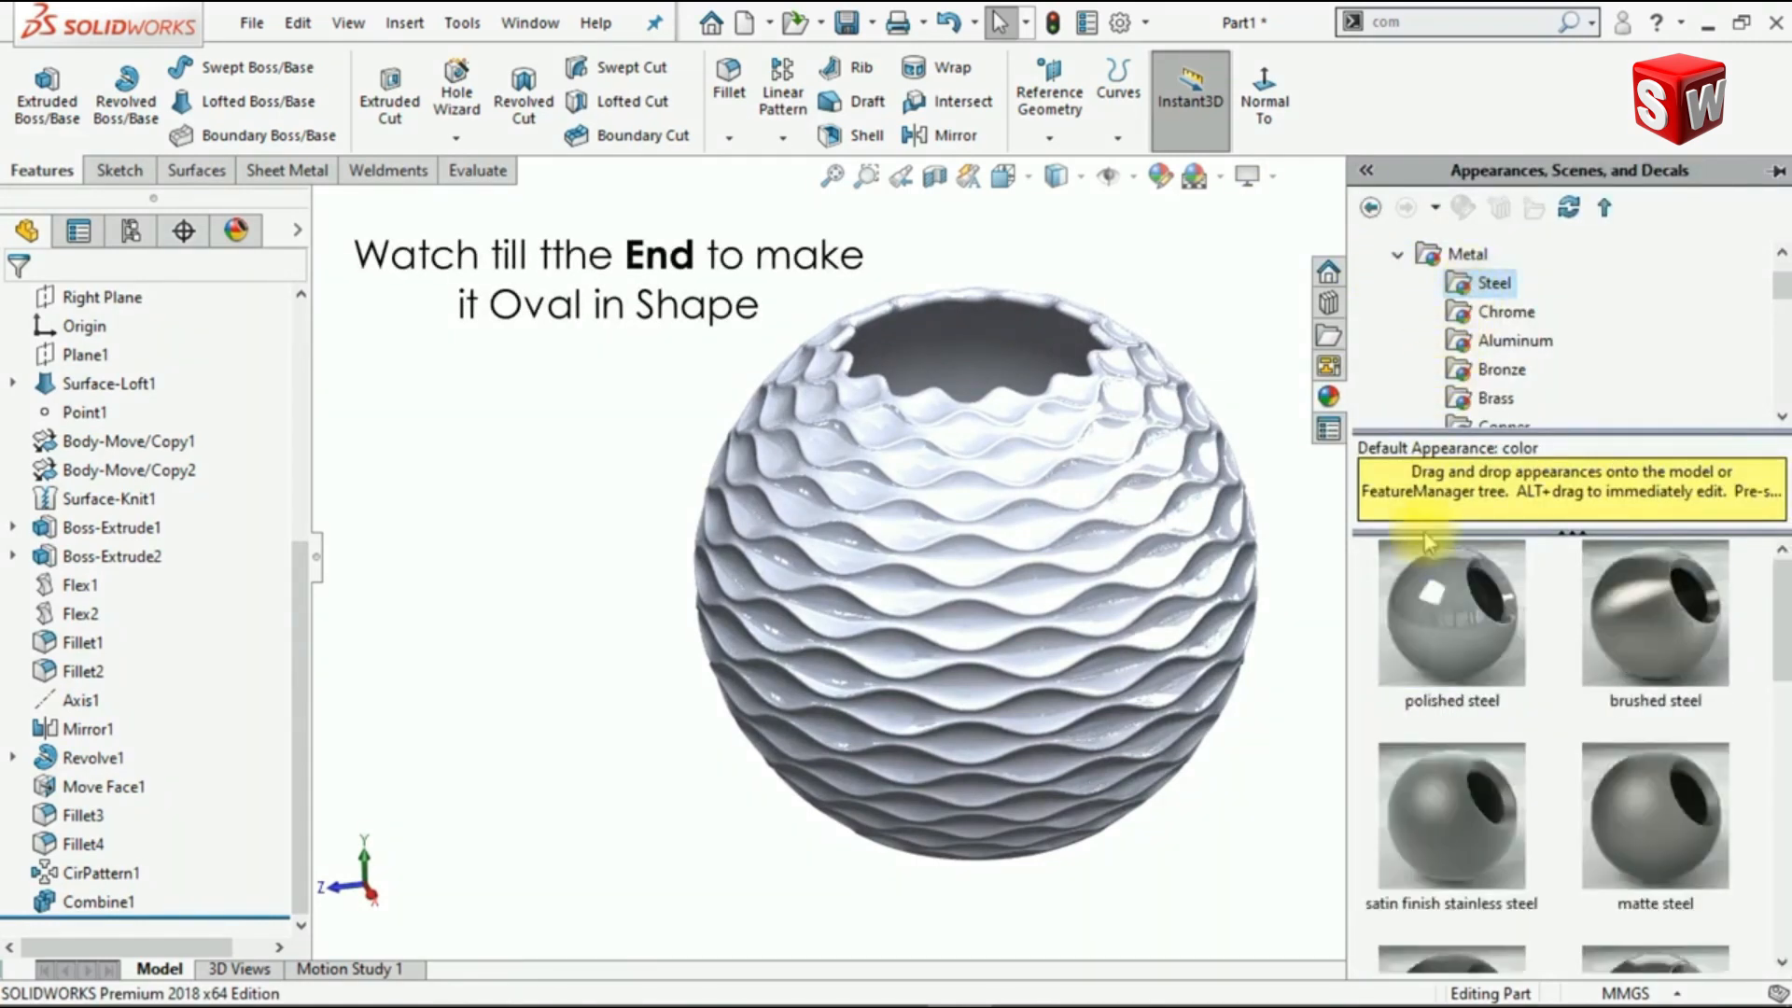
{"action": "double_click", "coordinate": [1426, 814]}
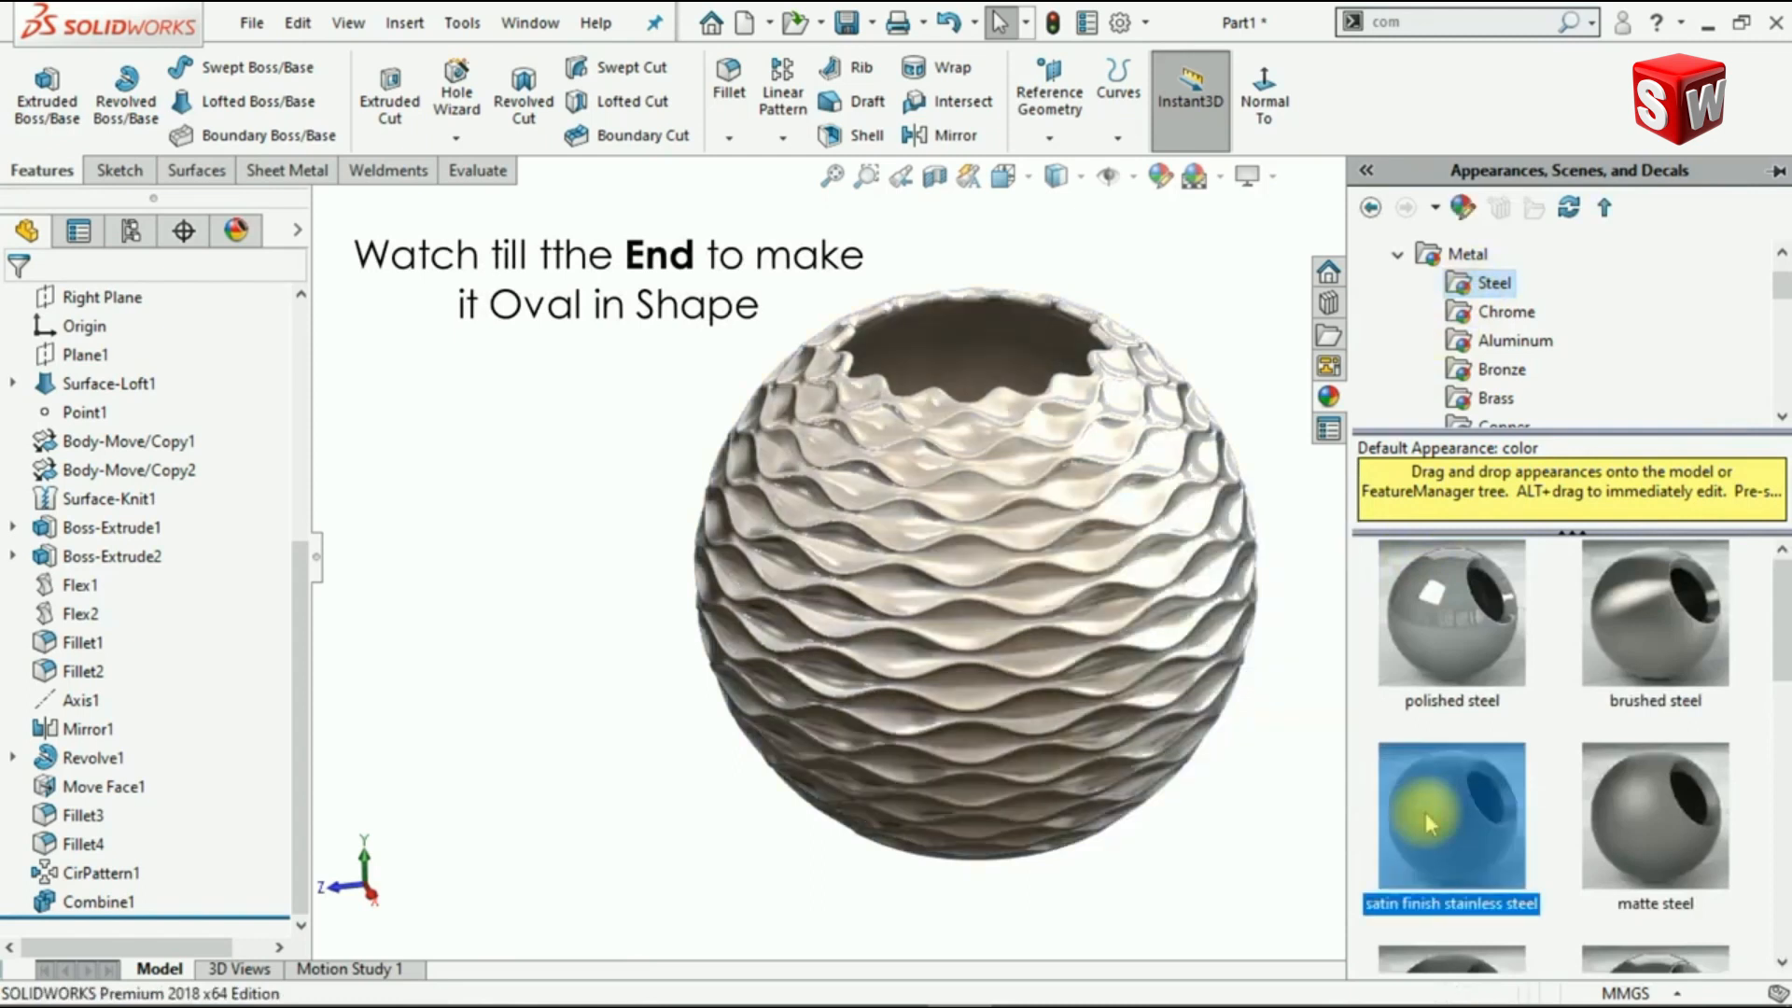
{"action": "left_click", "coordinate": [548, 469]}
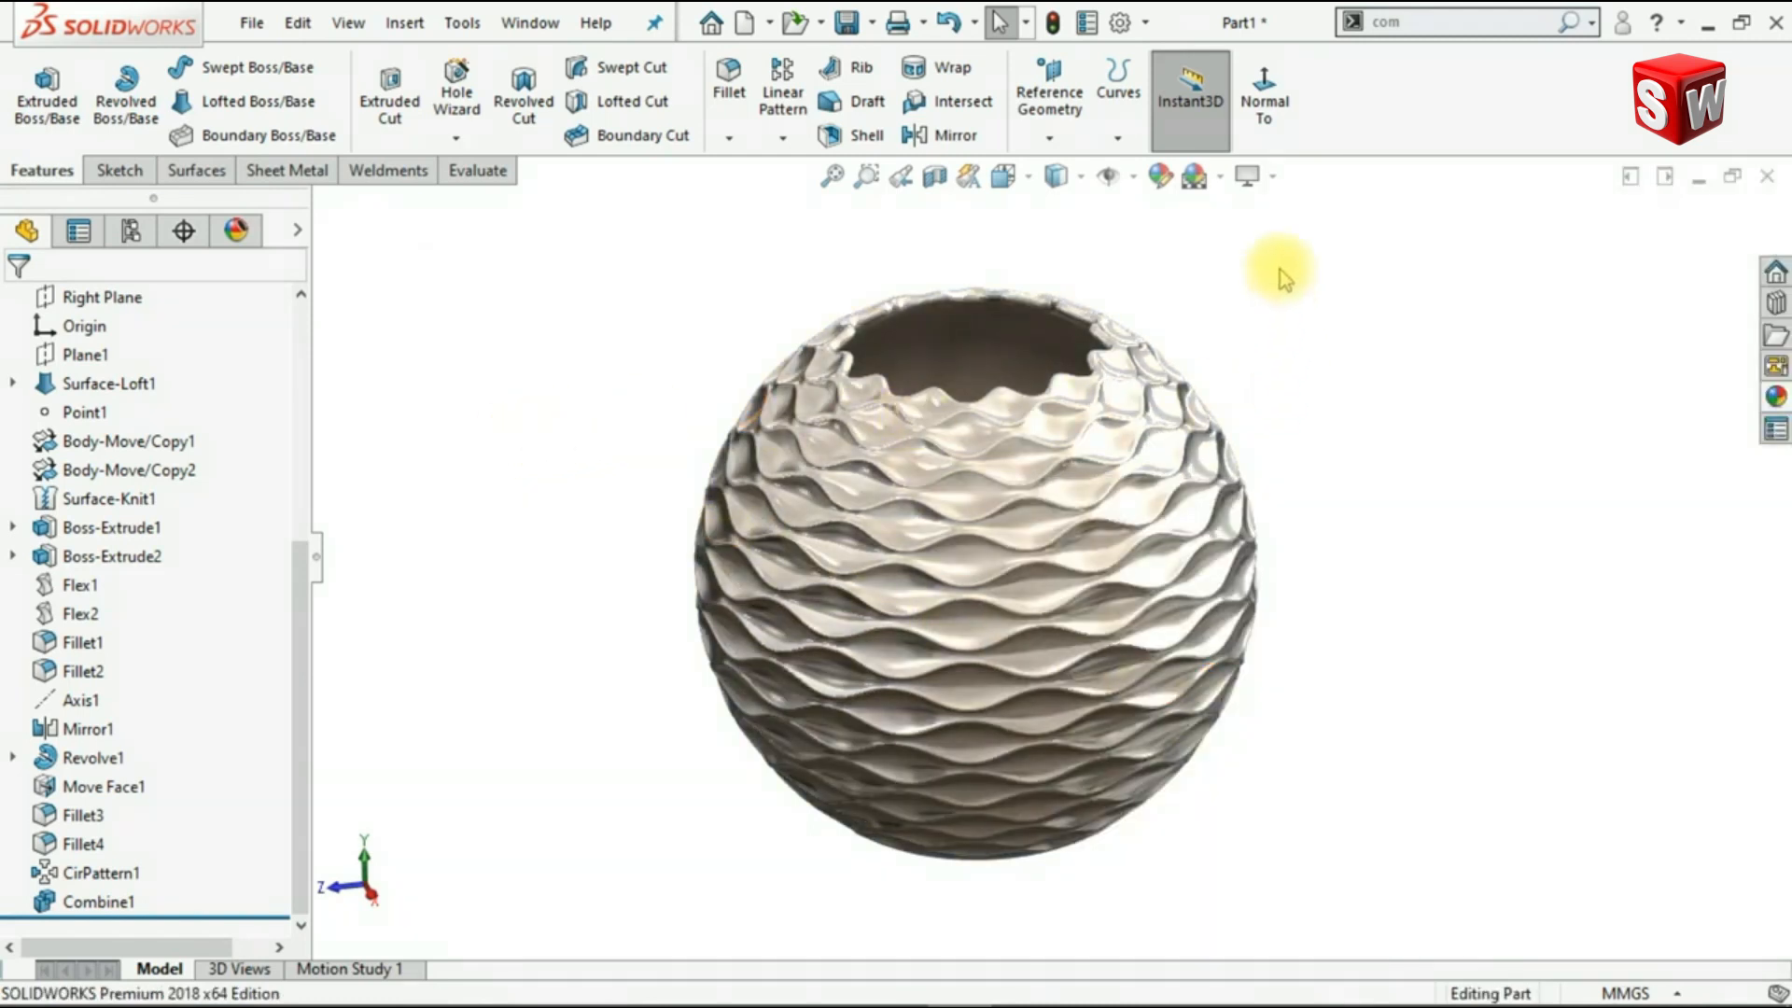
Step: Apply the Backdrop - Studio Room 2 scene from the Basic Scenes library
{"action": "left_click", "coordinate": [1775, 401]}
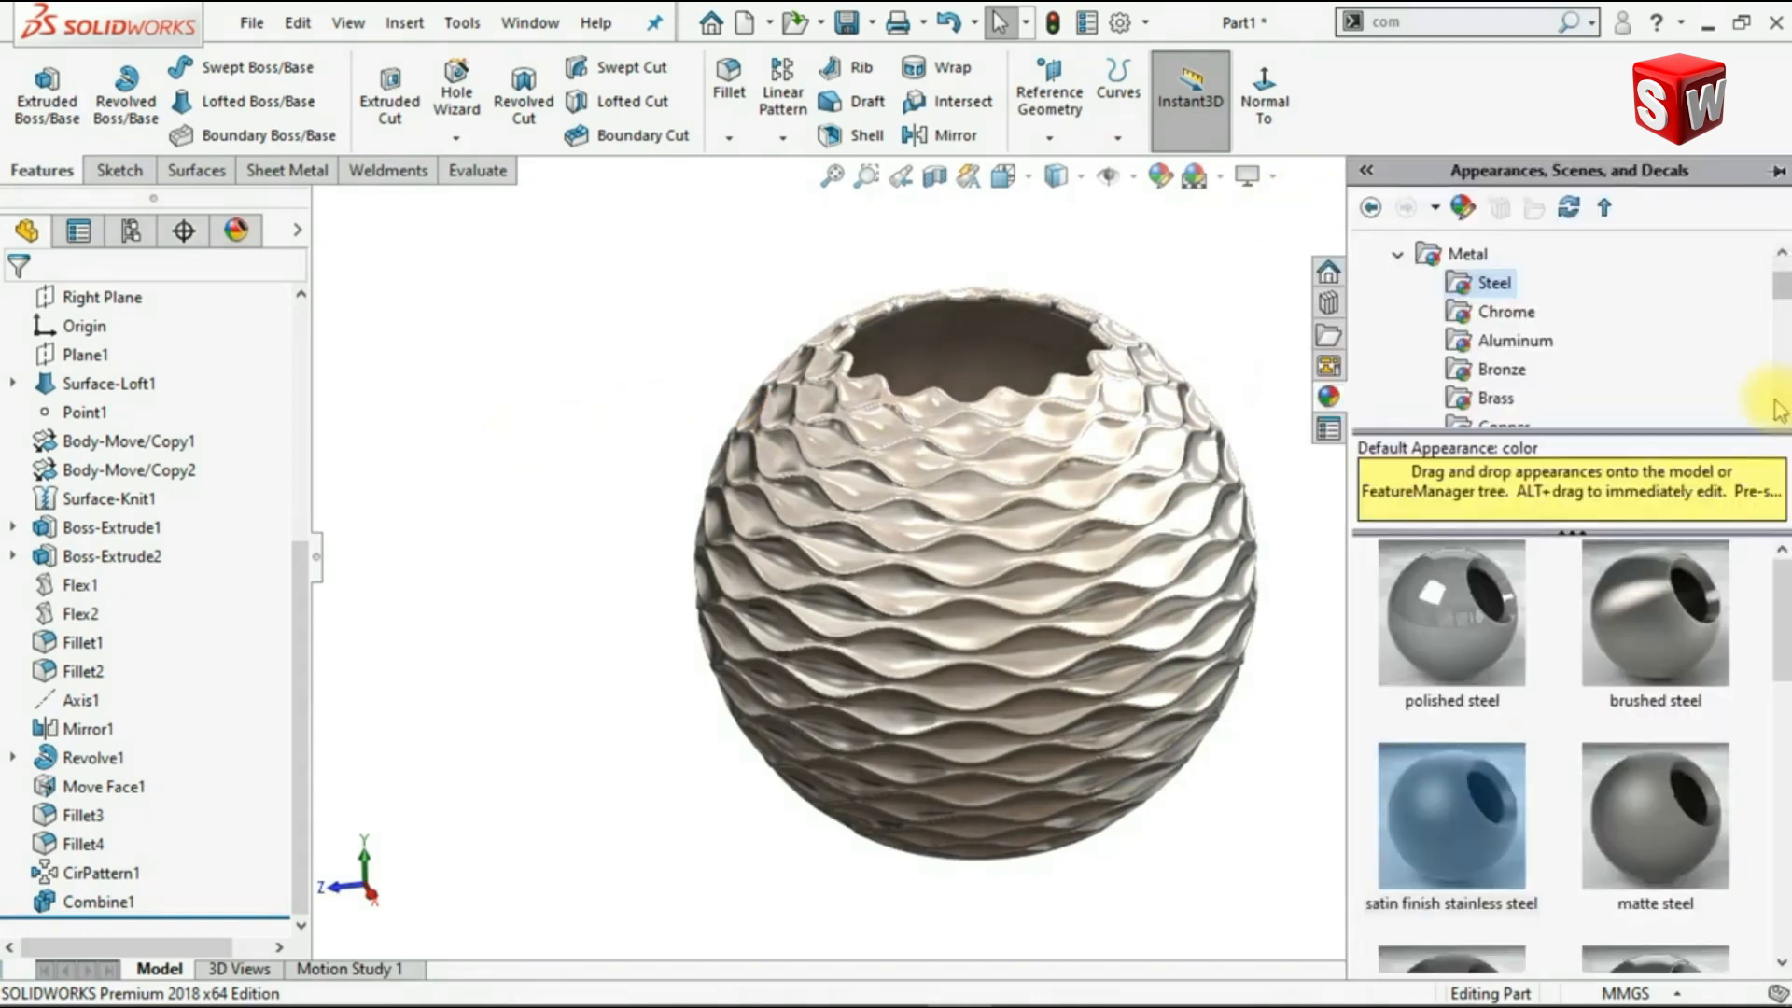
{"action": "left_click", "coordinate": [1398, 256]}
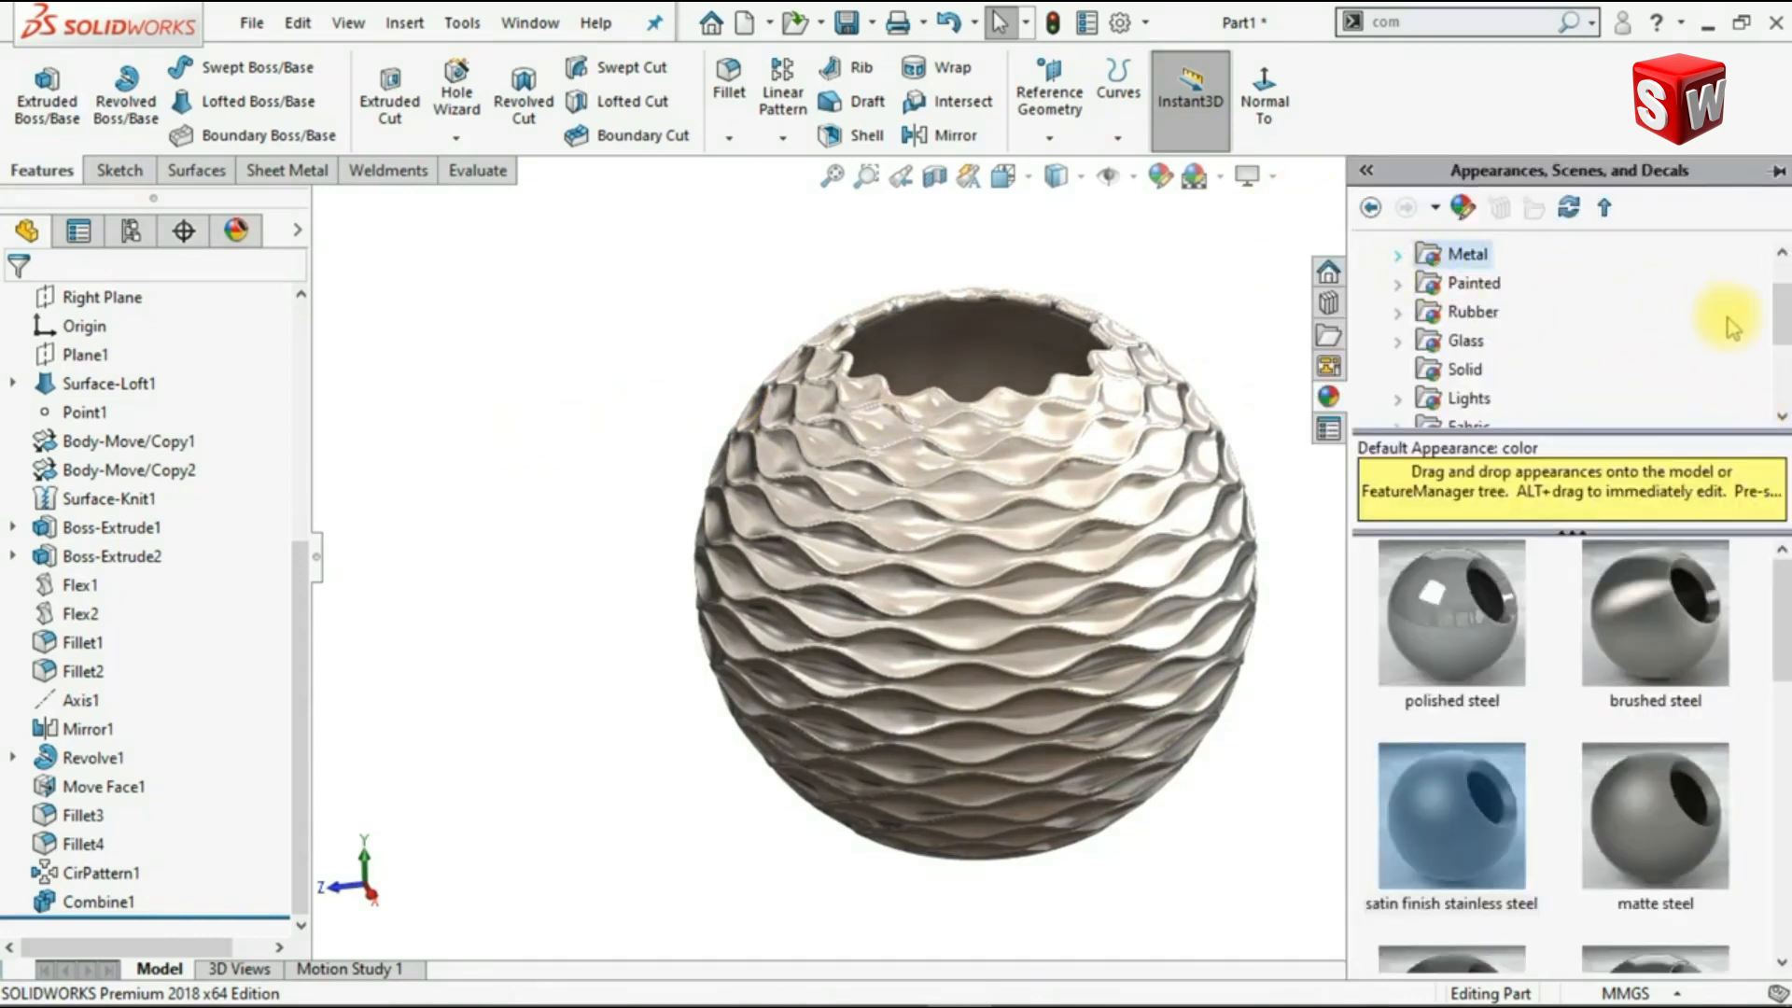
{"action": "left_click_drag", "start_coordinate": [1784, 304], "coordinate": [1786, 282]}
{"action": "left_click", "coordinate": [1368, 254]}
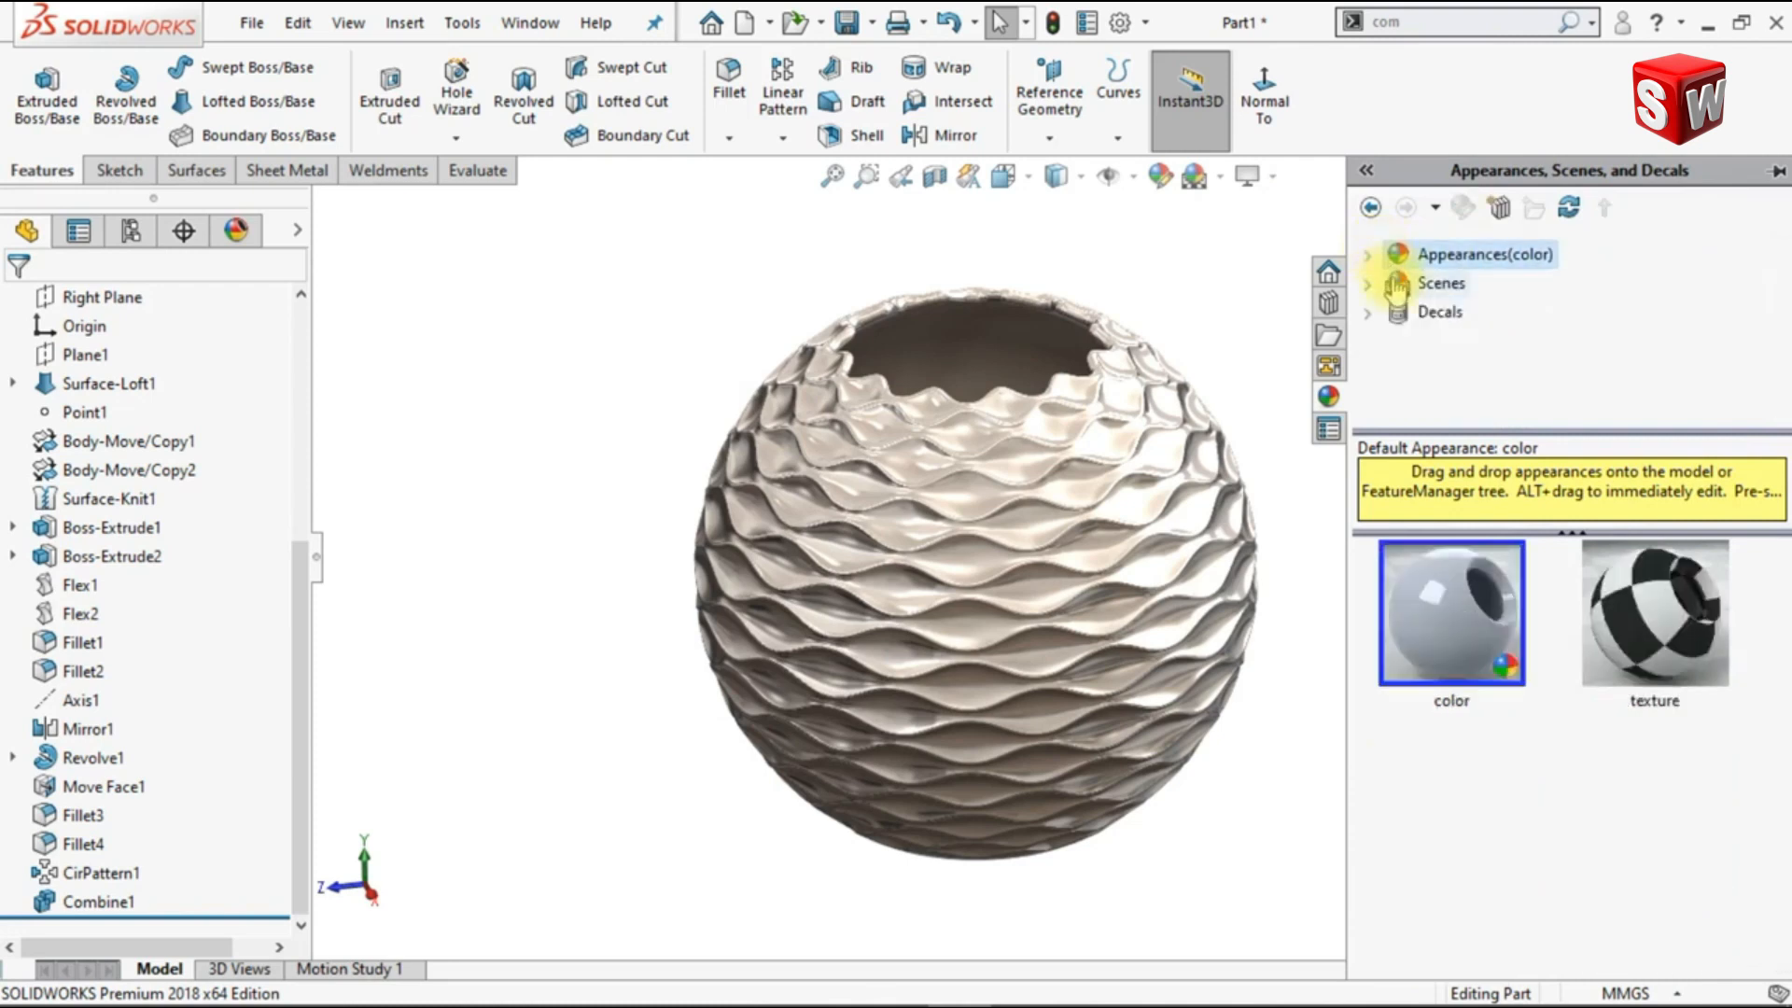
{"action": "left_click", "coordinate": [1369, 283]}
{"action": "left_click", "coordinate": [1451, 315]}
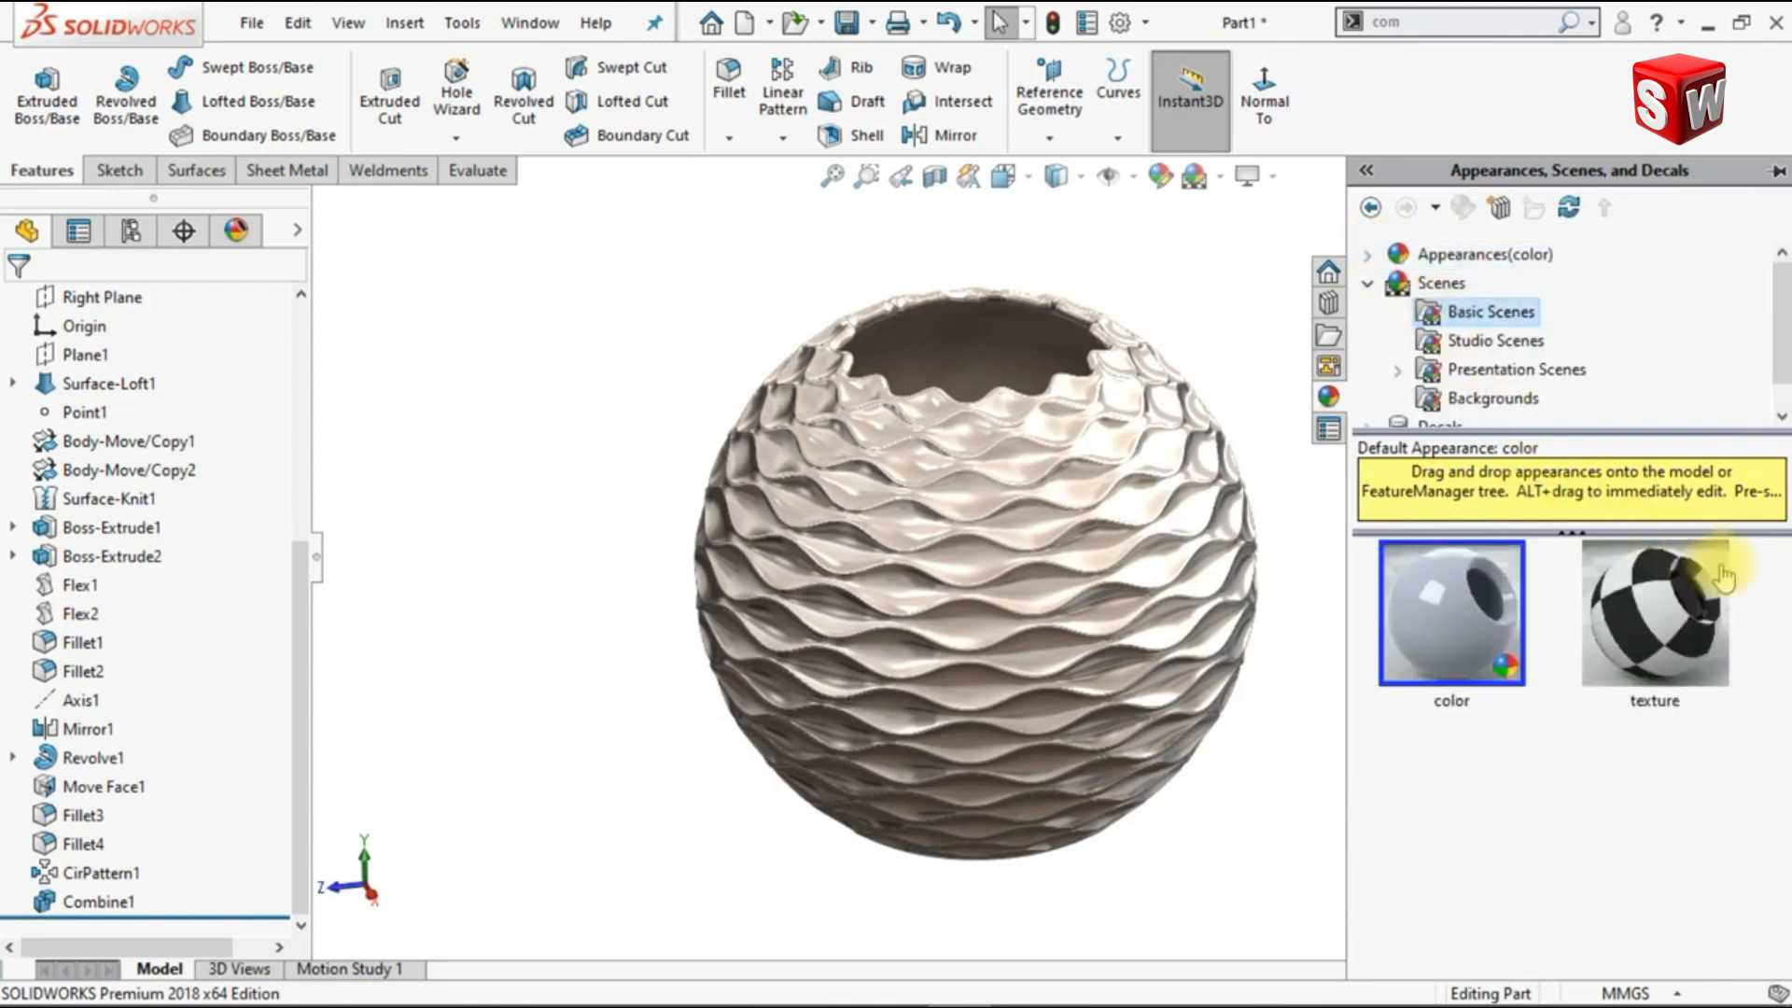
{"action": "scroll", "coordinate": [1723, 597], "scroll_direction": "down", "scroll_amount": 10}
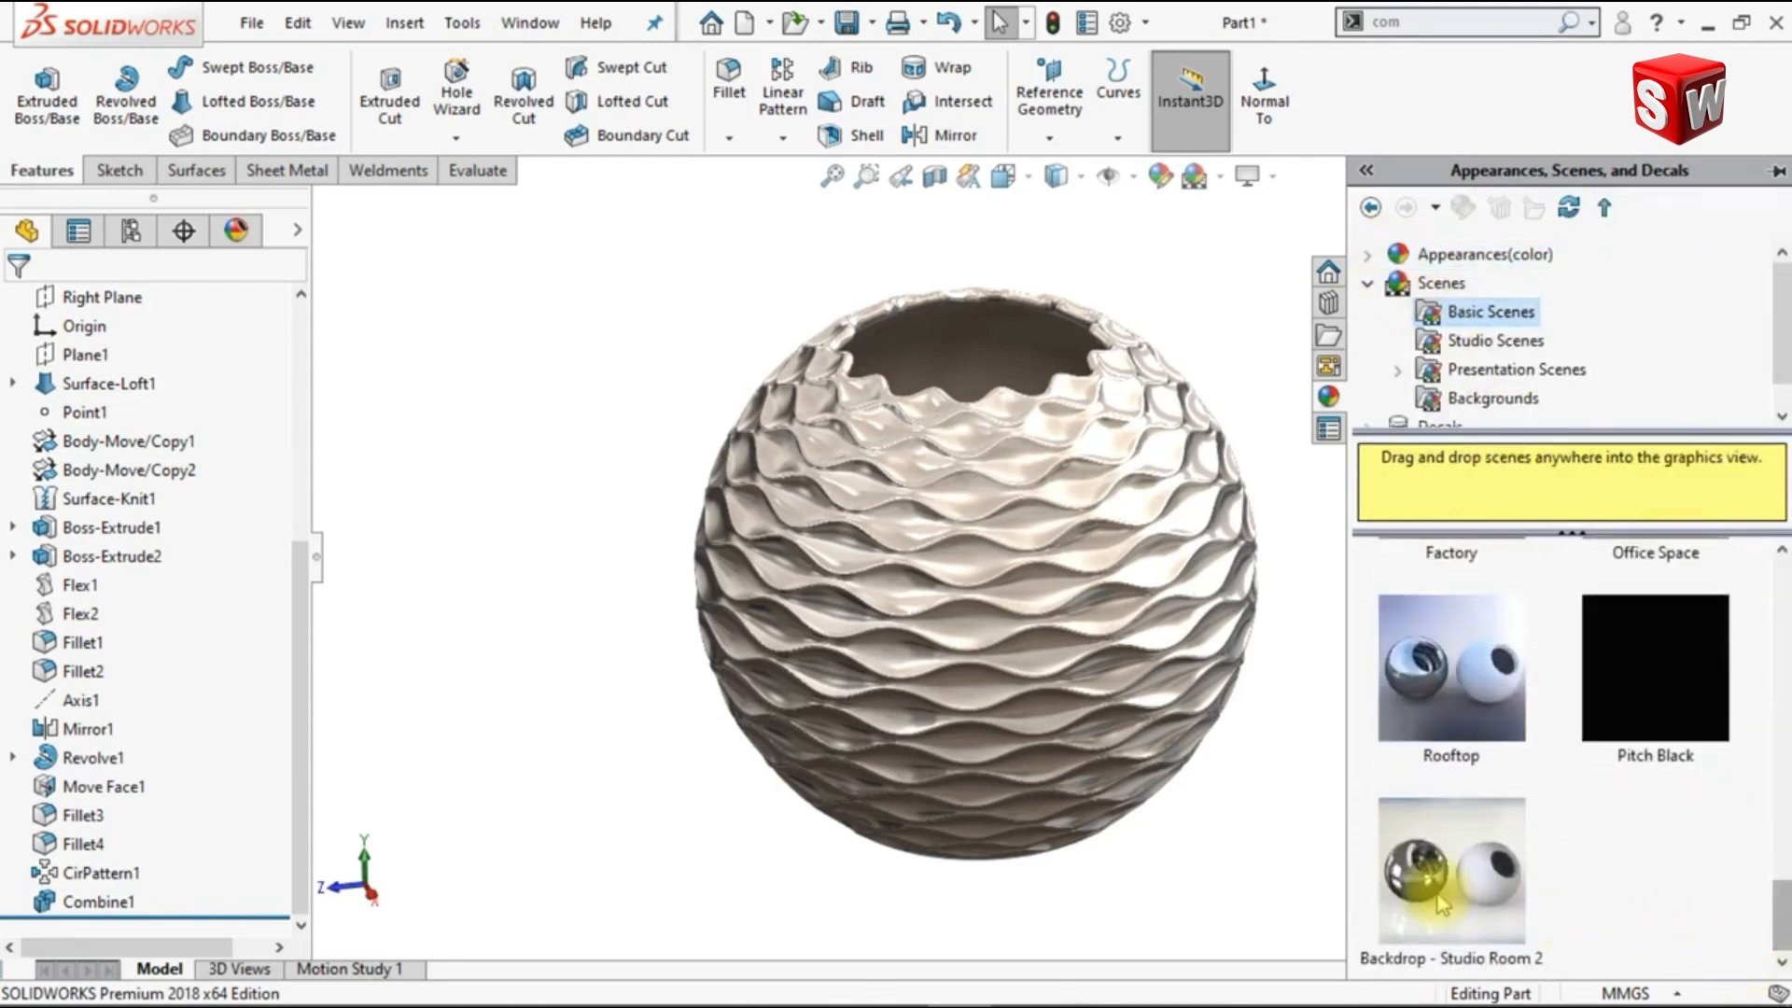
{"action": "double_click", "coordinate": [1442, 904]}
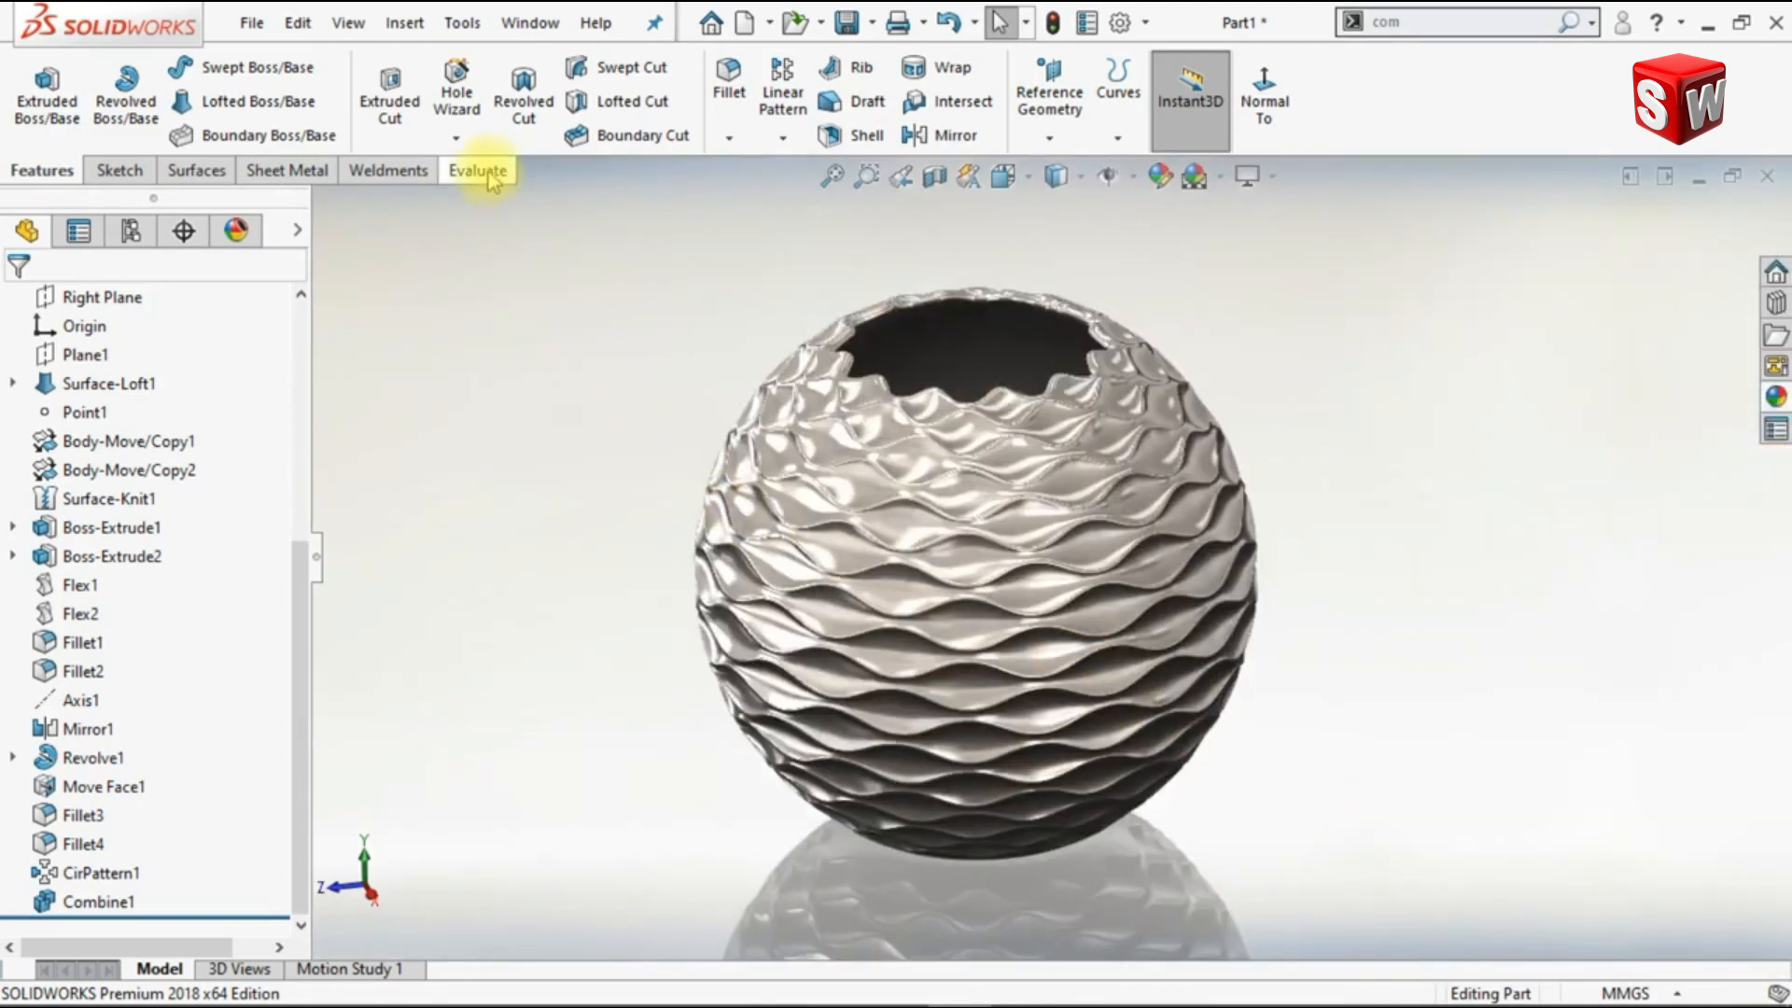
Step: Make the Render Tools available and set the scene's background to None
{"action": "right_click", "coordinate": [492, 178]}
{"action": "left_click", "coordinate": [556, 530]}
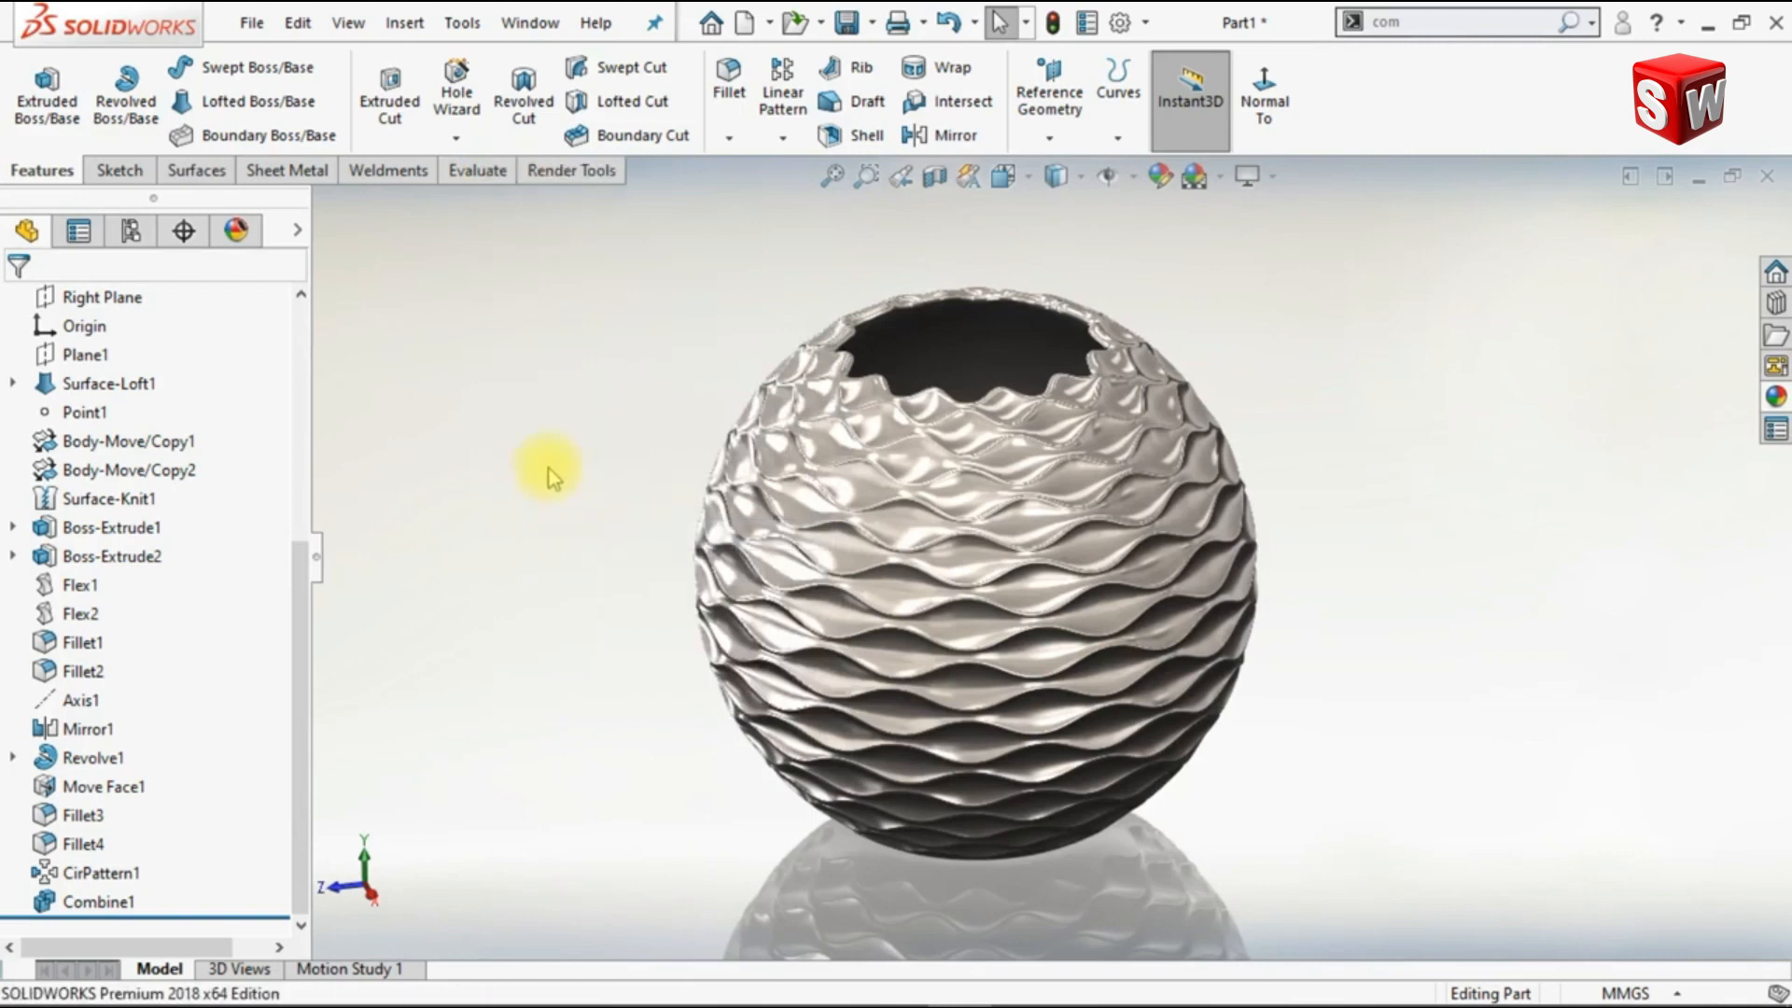
{"action": "left_click", "coordinate": [567, 172]}
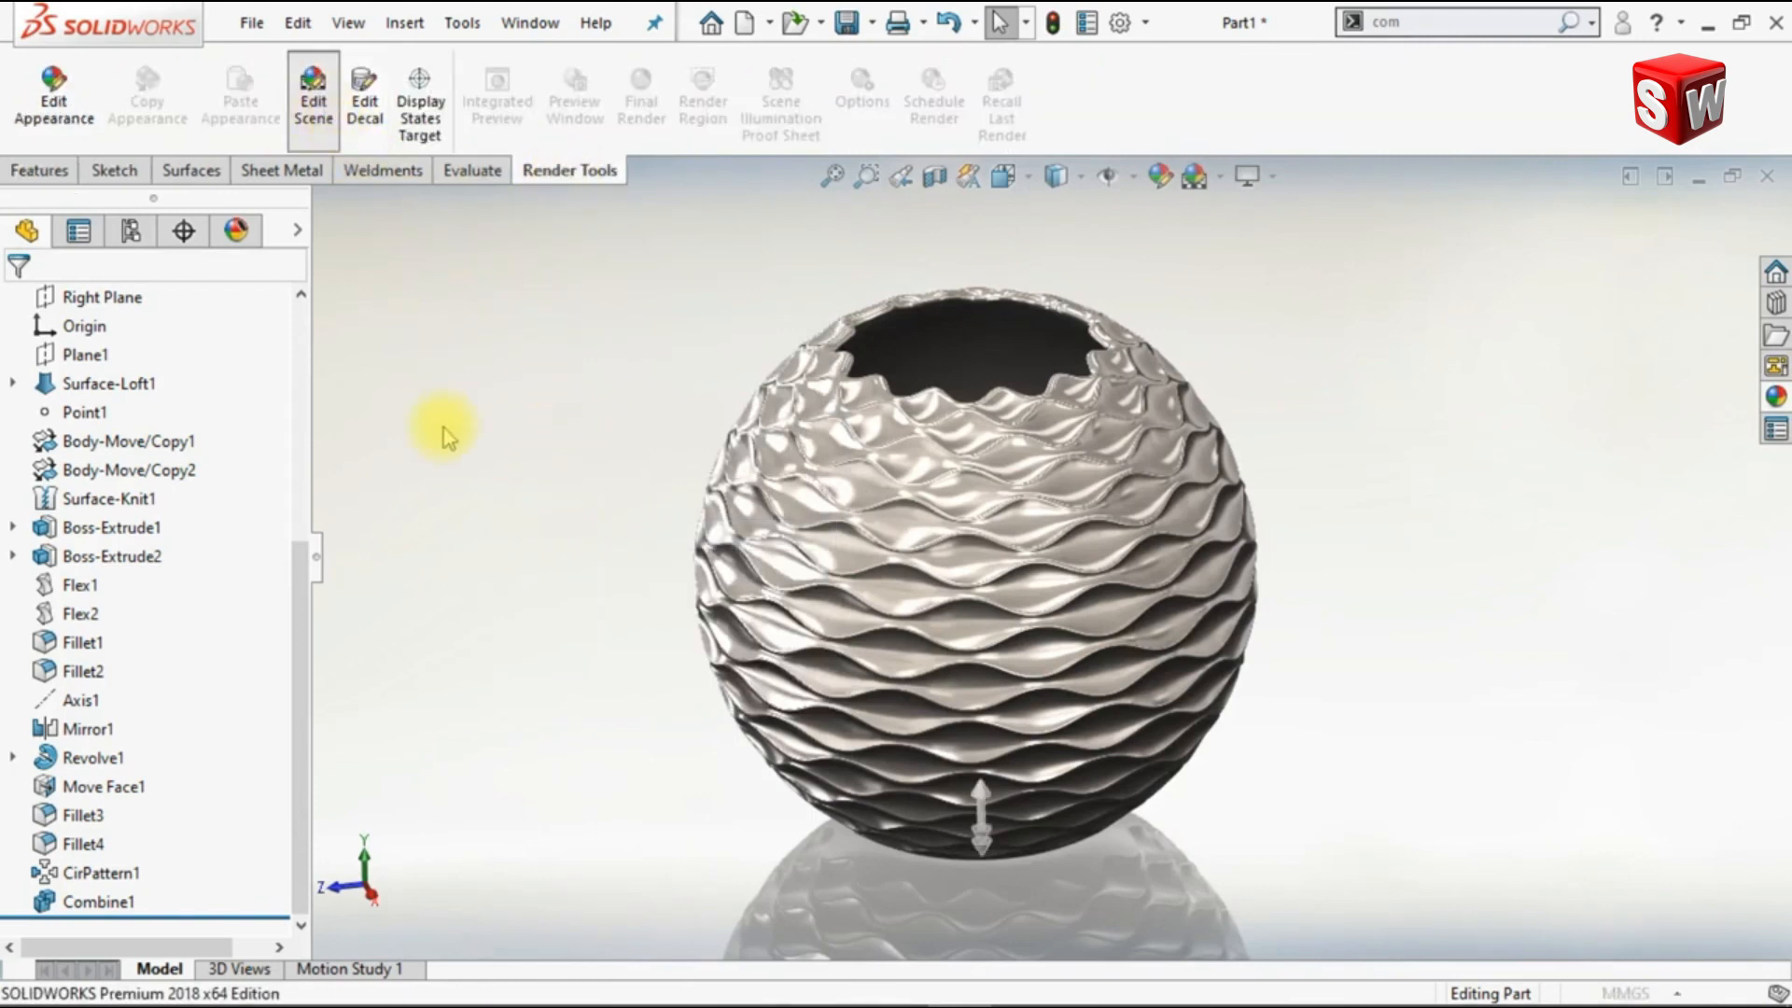
{"action": "left_click", "coordinate": [248, 526]}
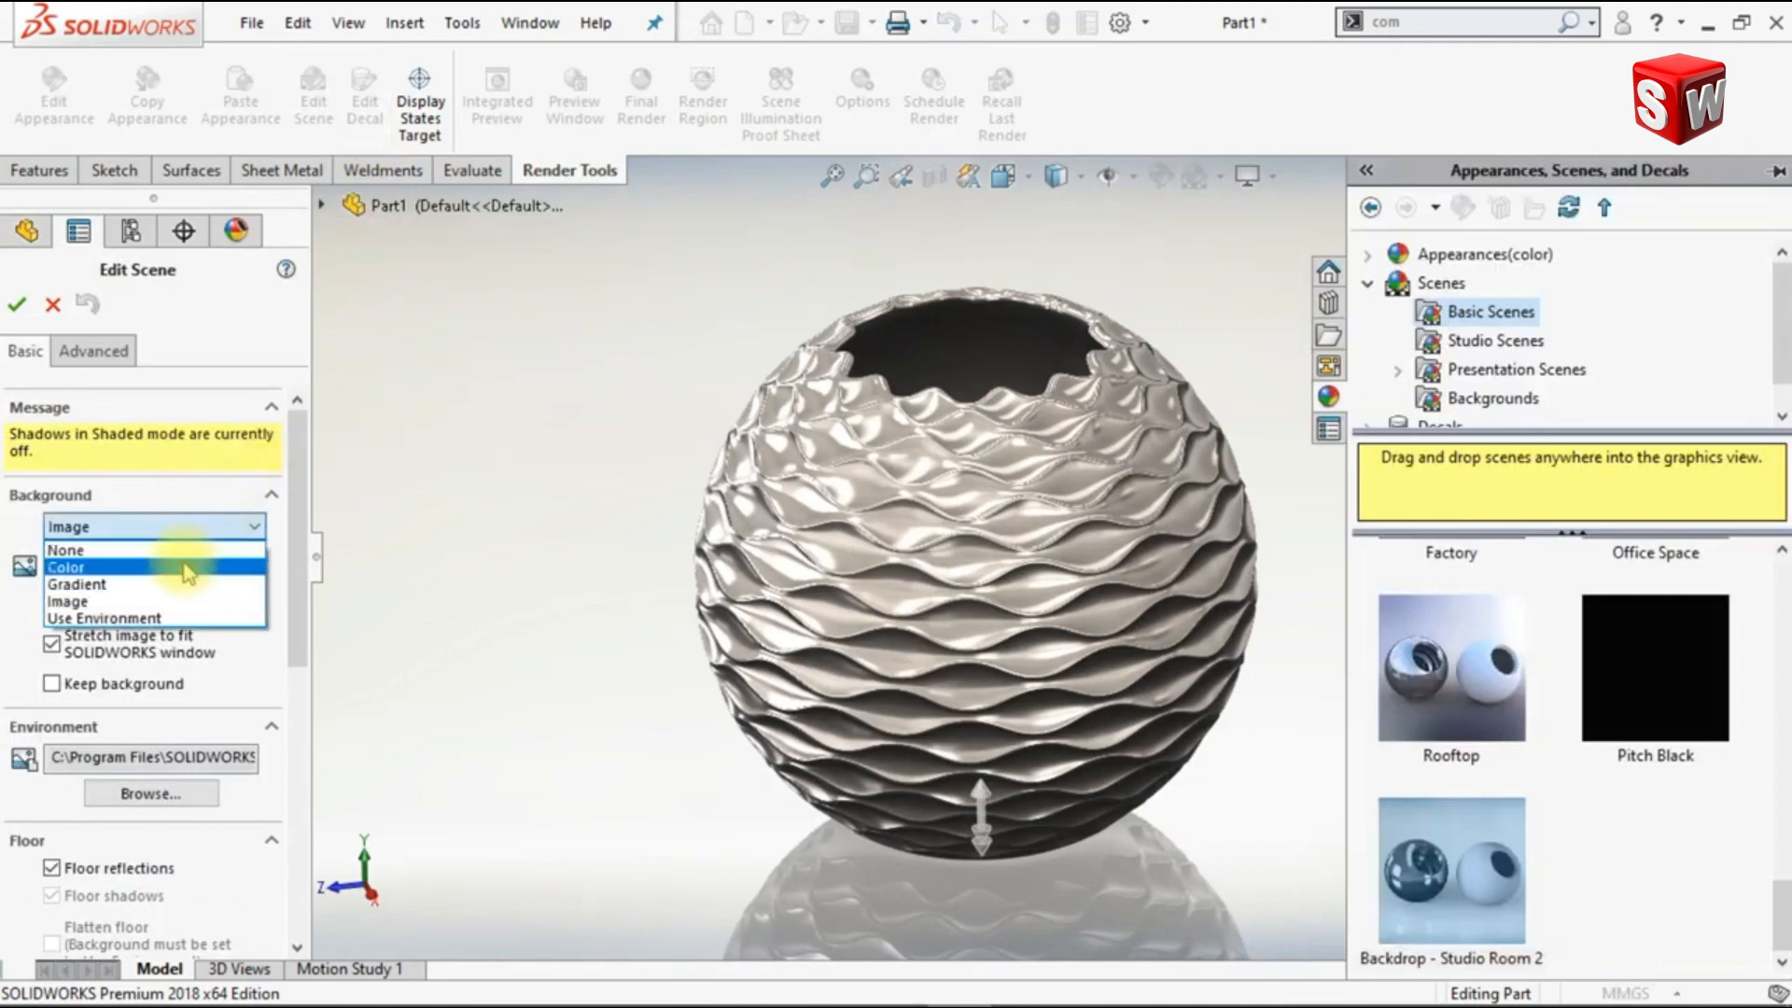
{"action": "left_click", "coordinate": [183, 550]}
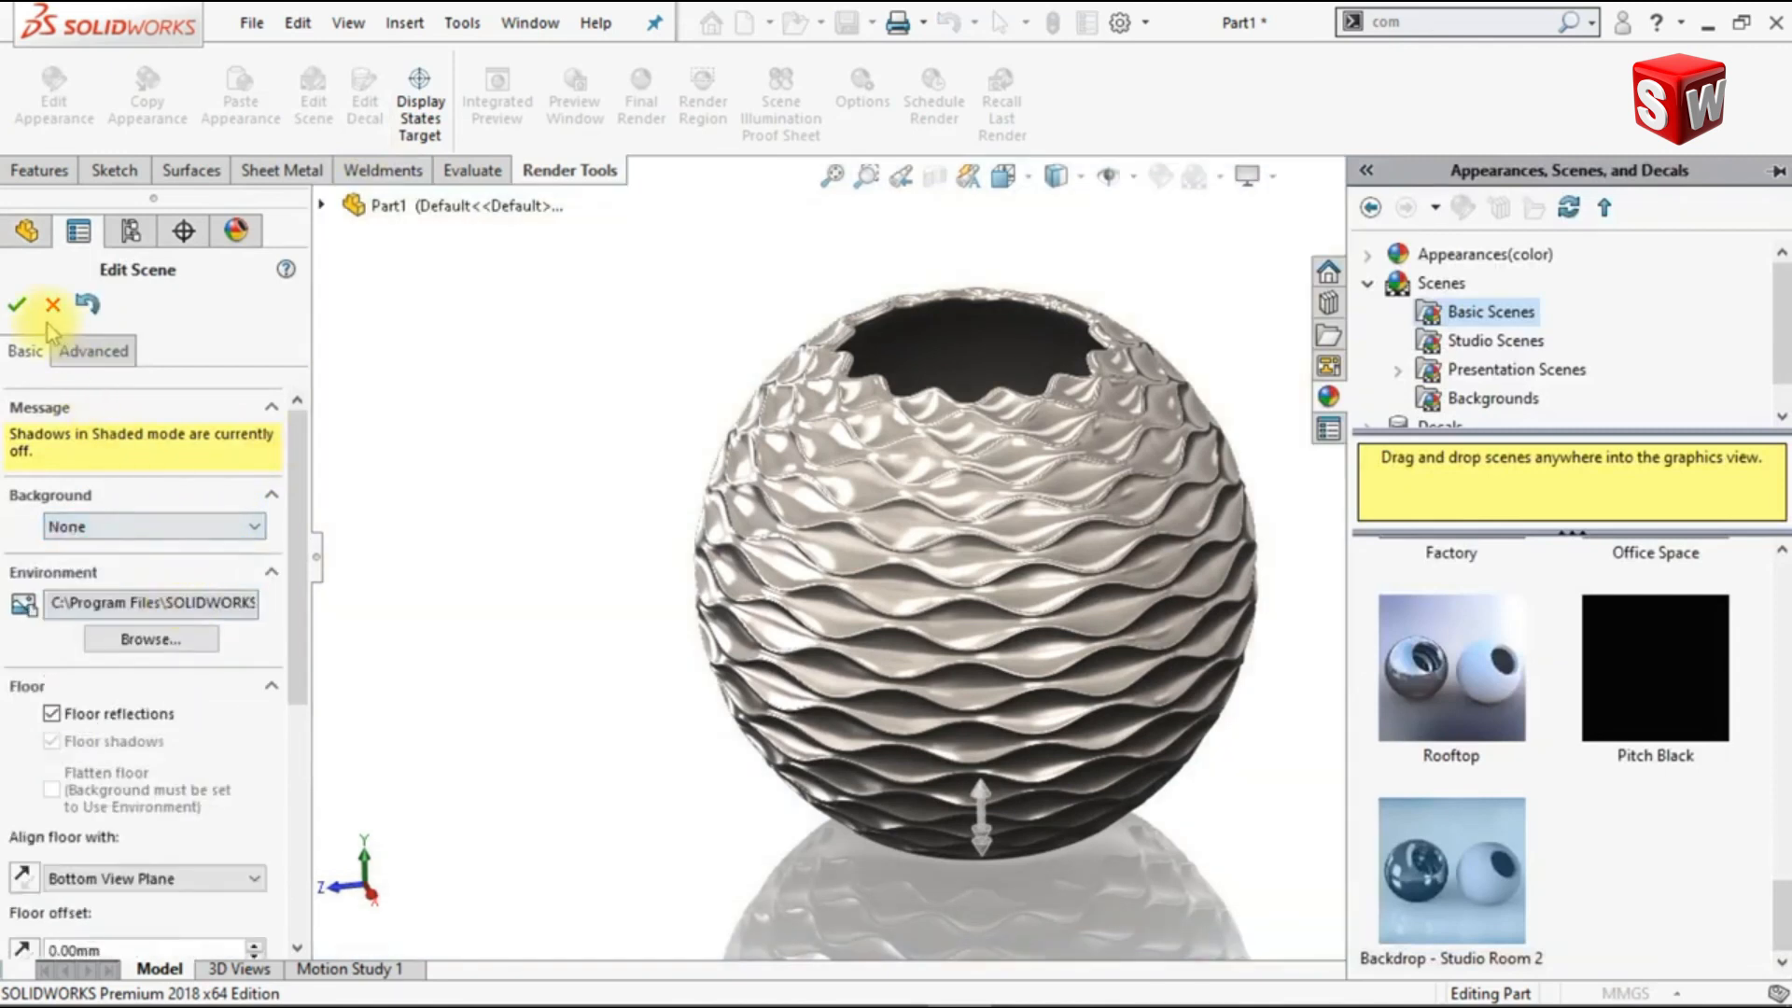
{"action": "left_click", "coordinate": [23, 306]}
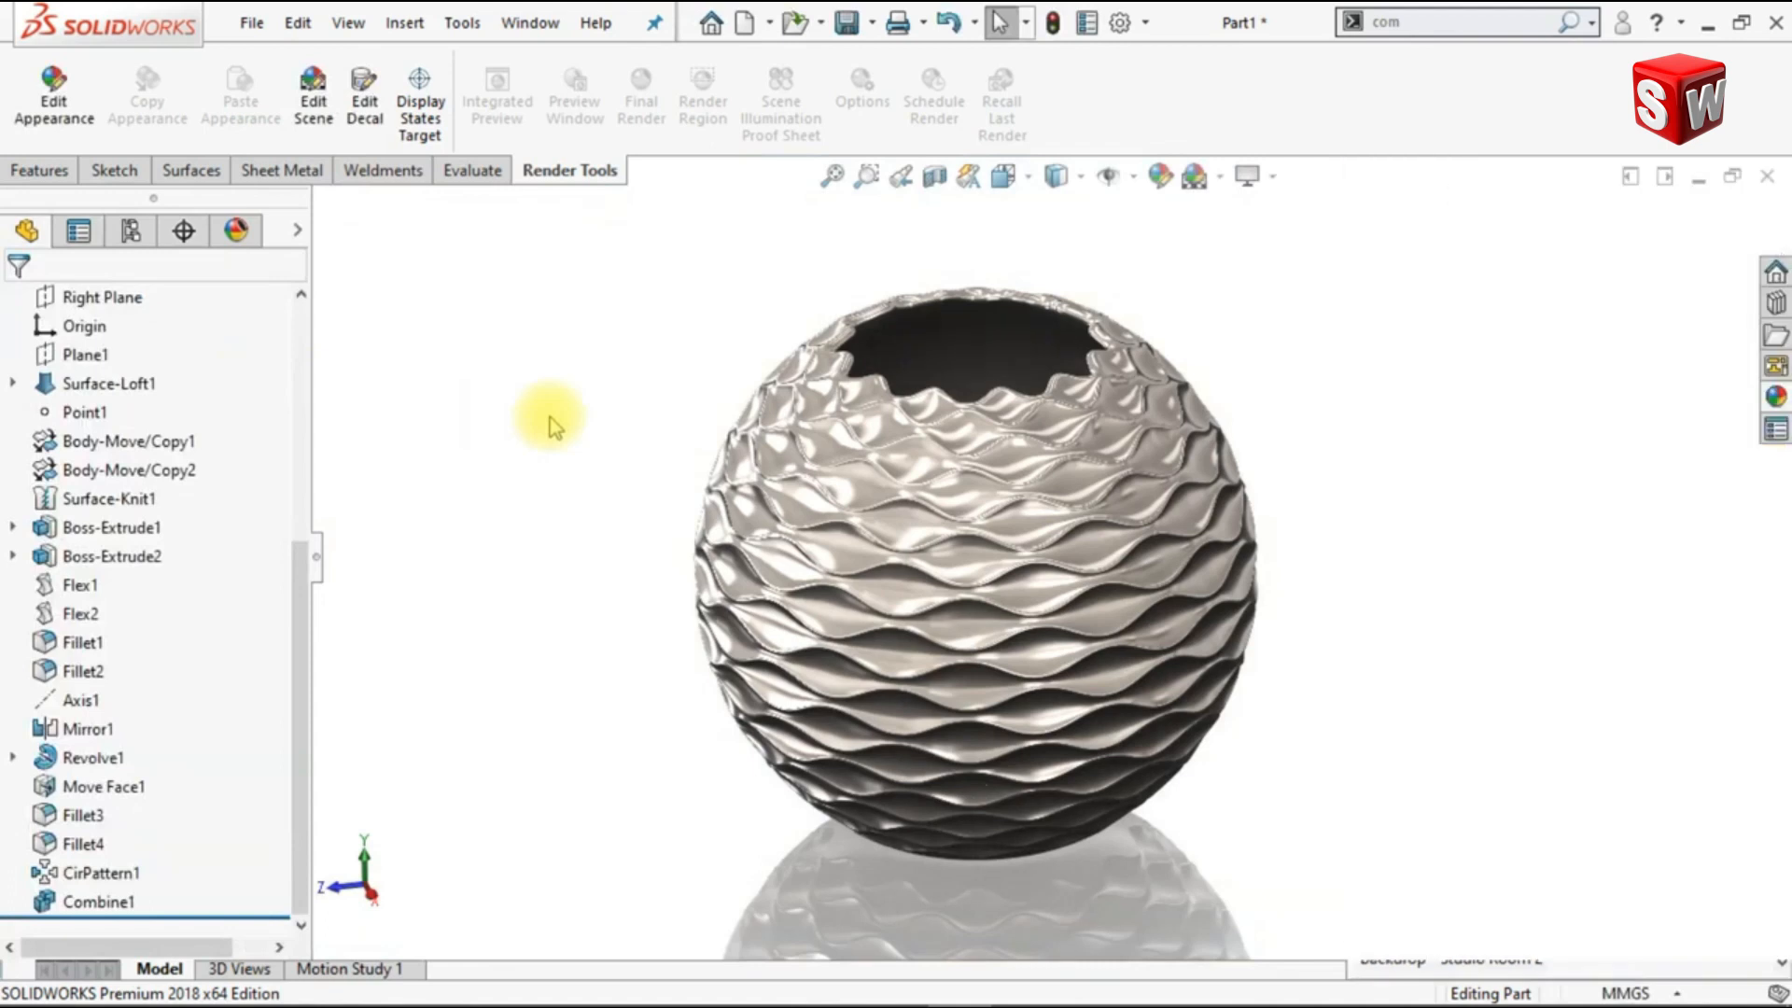
Step: Open the part's satin finish stainless steel appearance for editing and accept the colour selection for its second colour swatch
{"action": "left_click", "coordinate": [236, 230]}
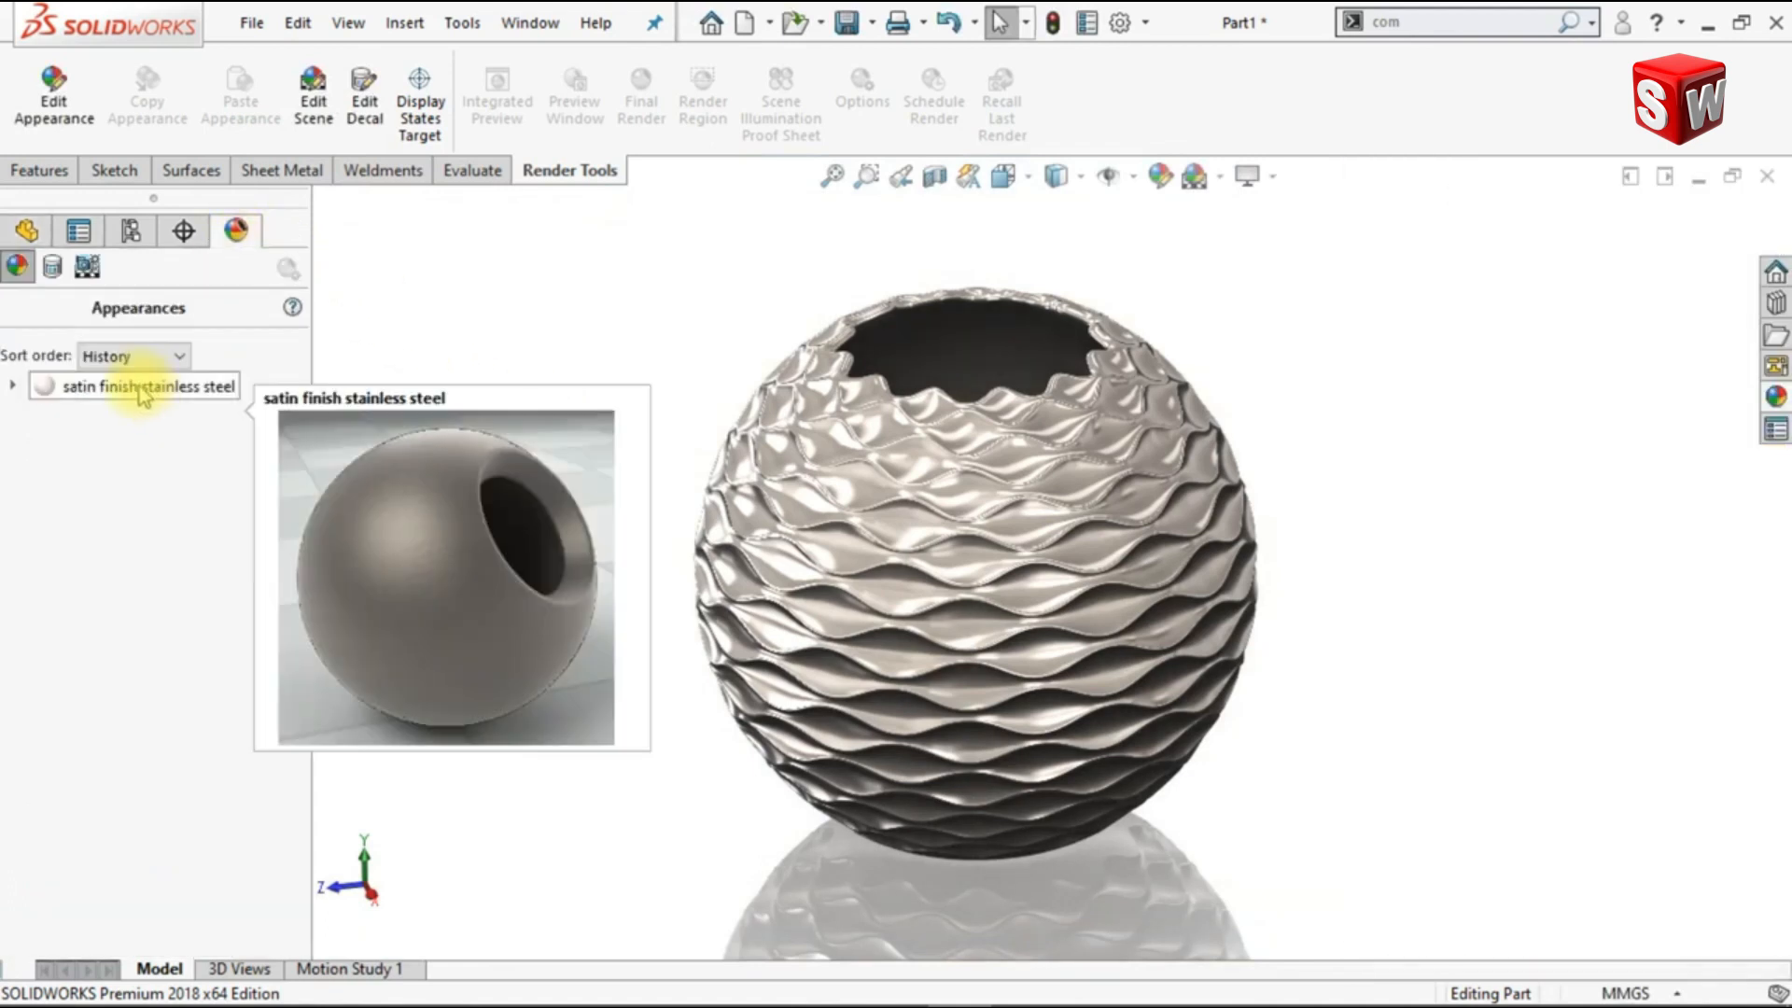
{"action": "right_click", "coordinate": [144, 387]}
{"action": "left_click", "coordinate": [168, 435]}
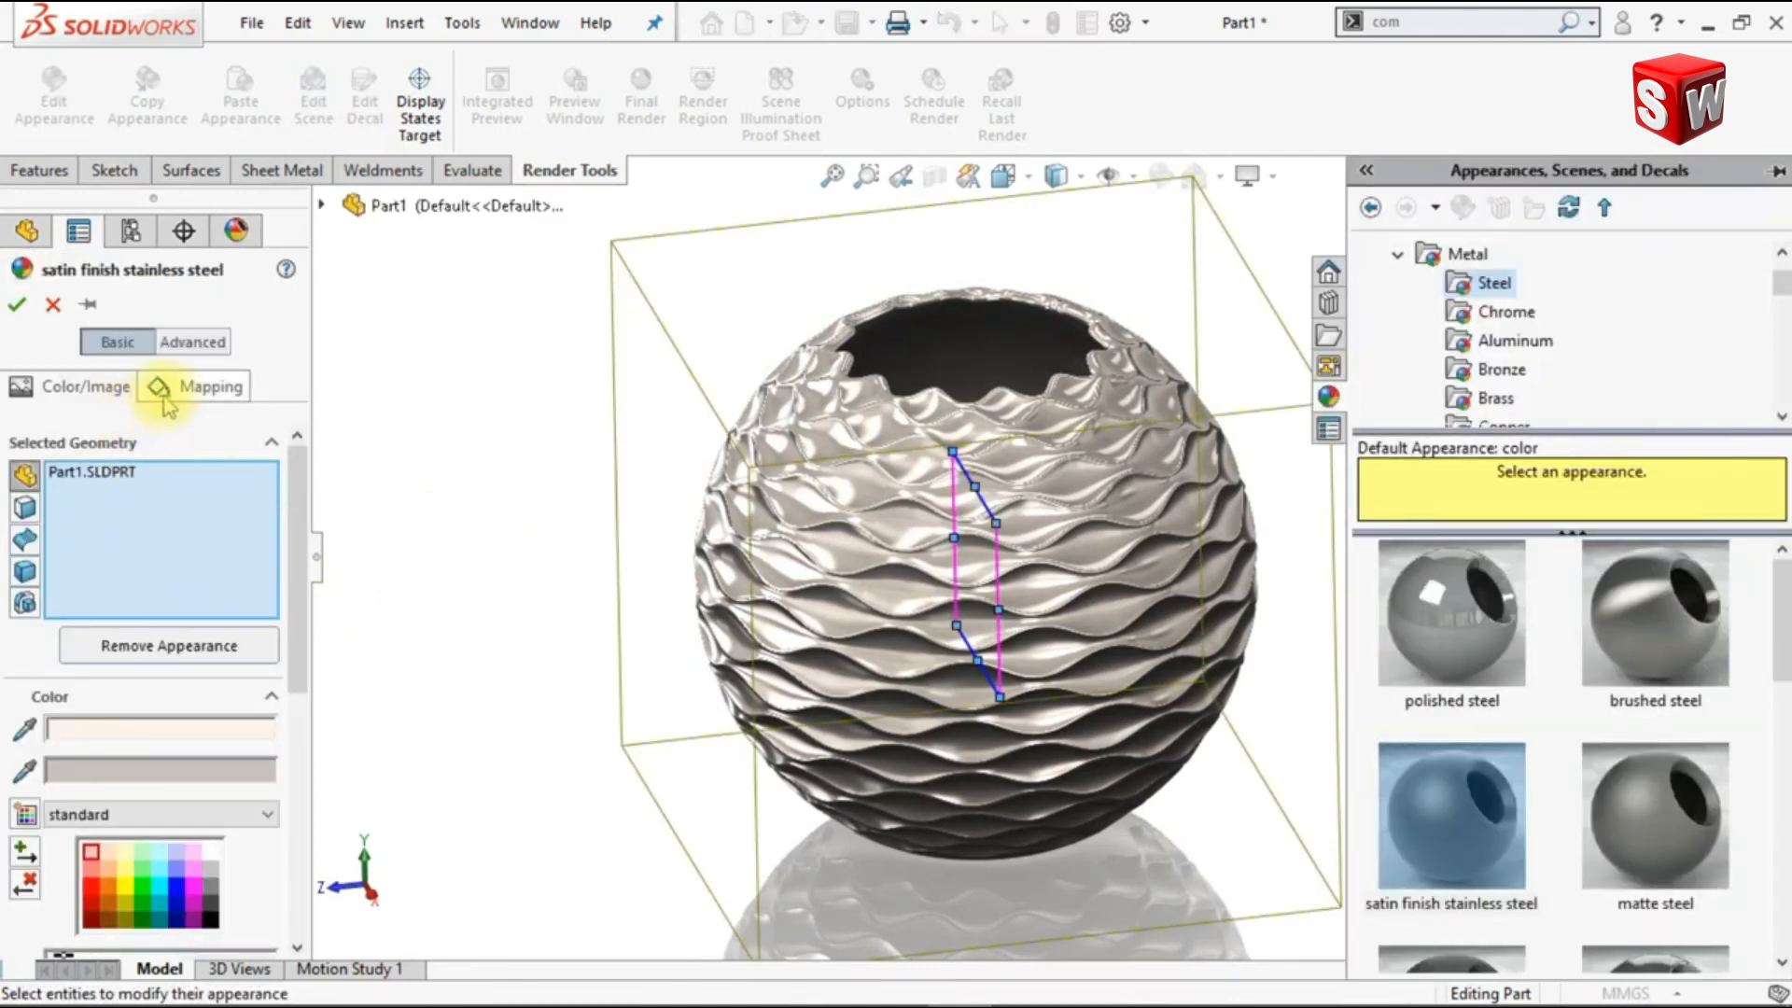
{"action": "left_click", "coordinate": [192, 342]}
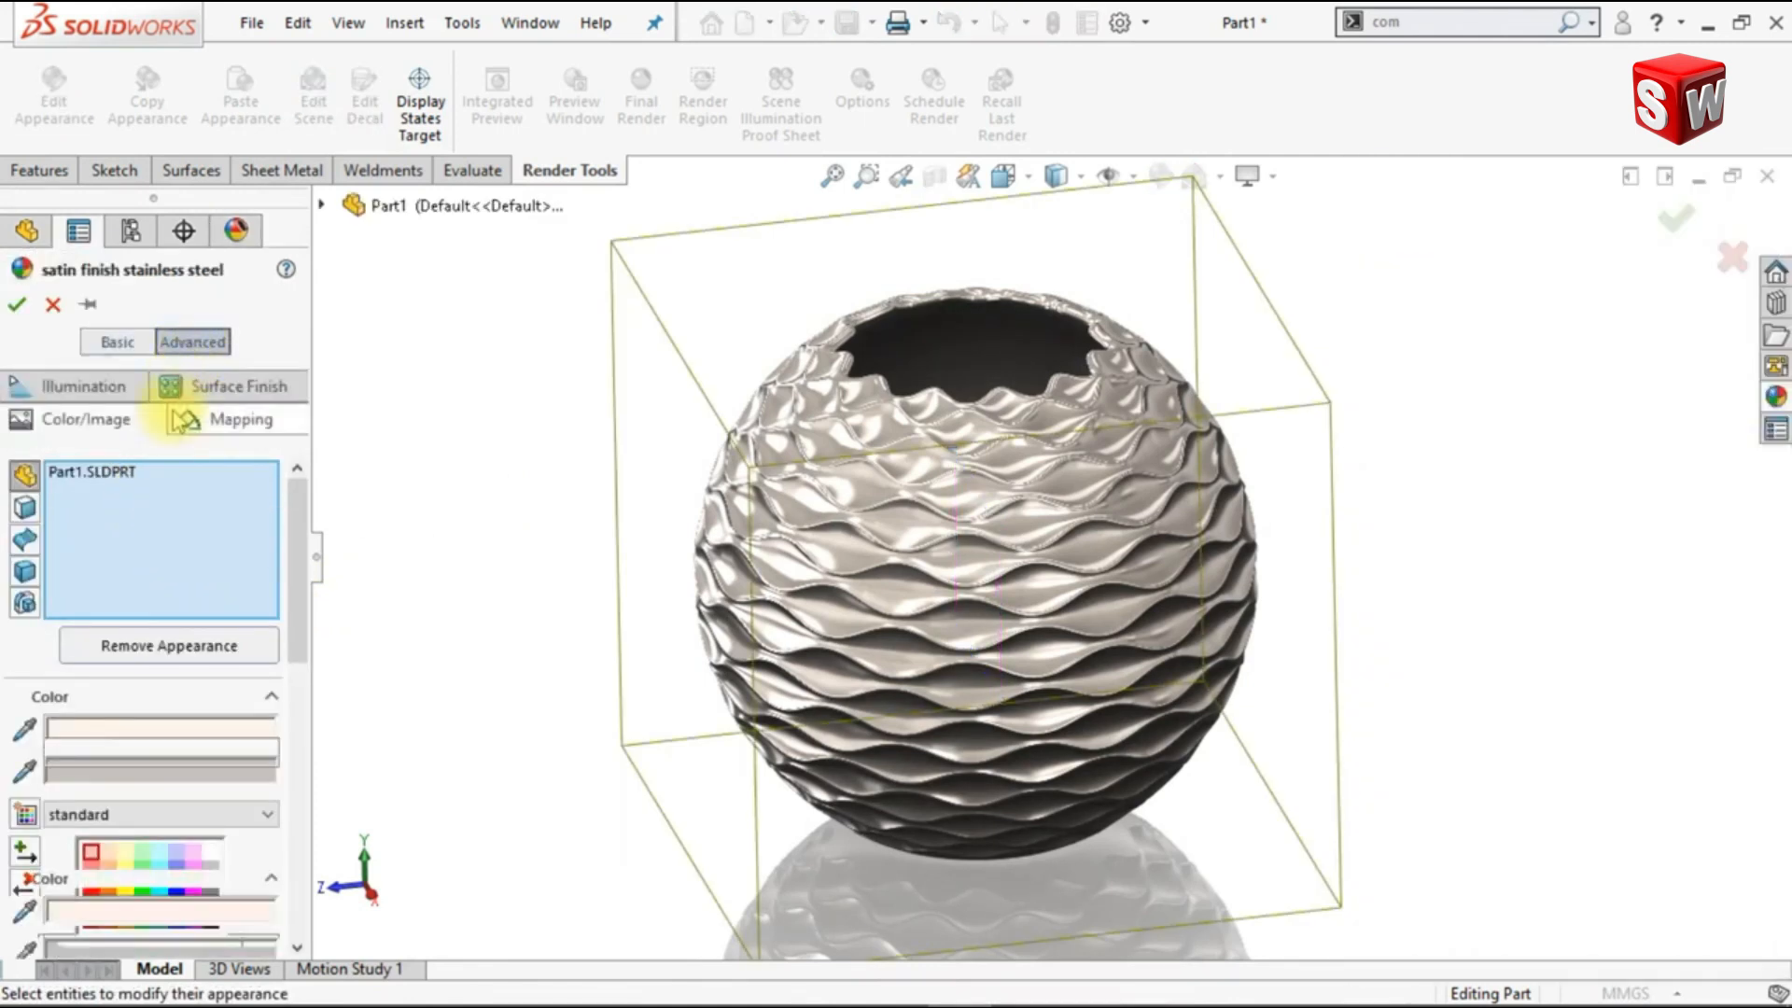
{"action": "left_click", "coordinate": [117, 342]}
{"action": "left_click", "coordinate": [166, 771]}
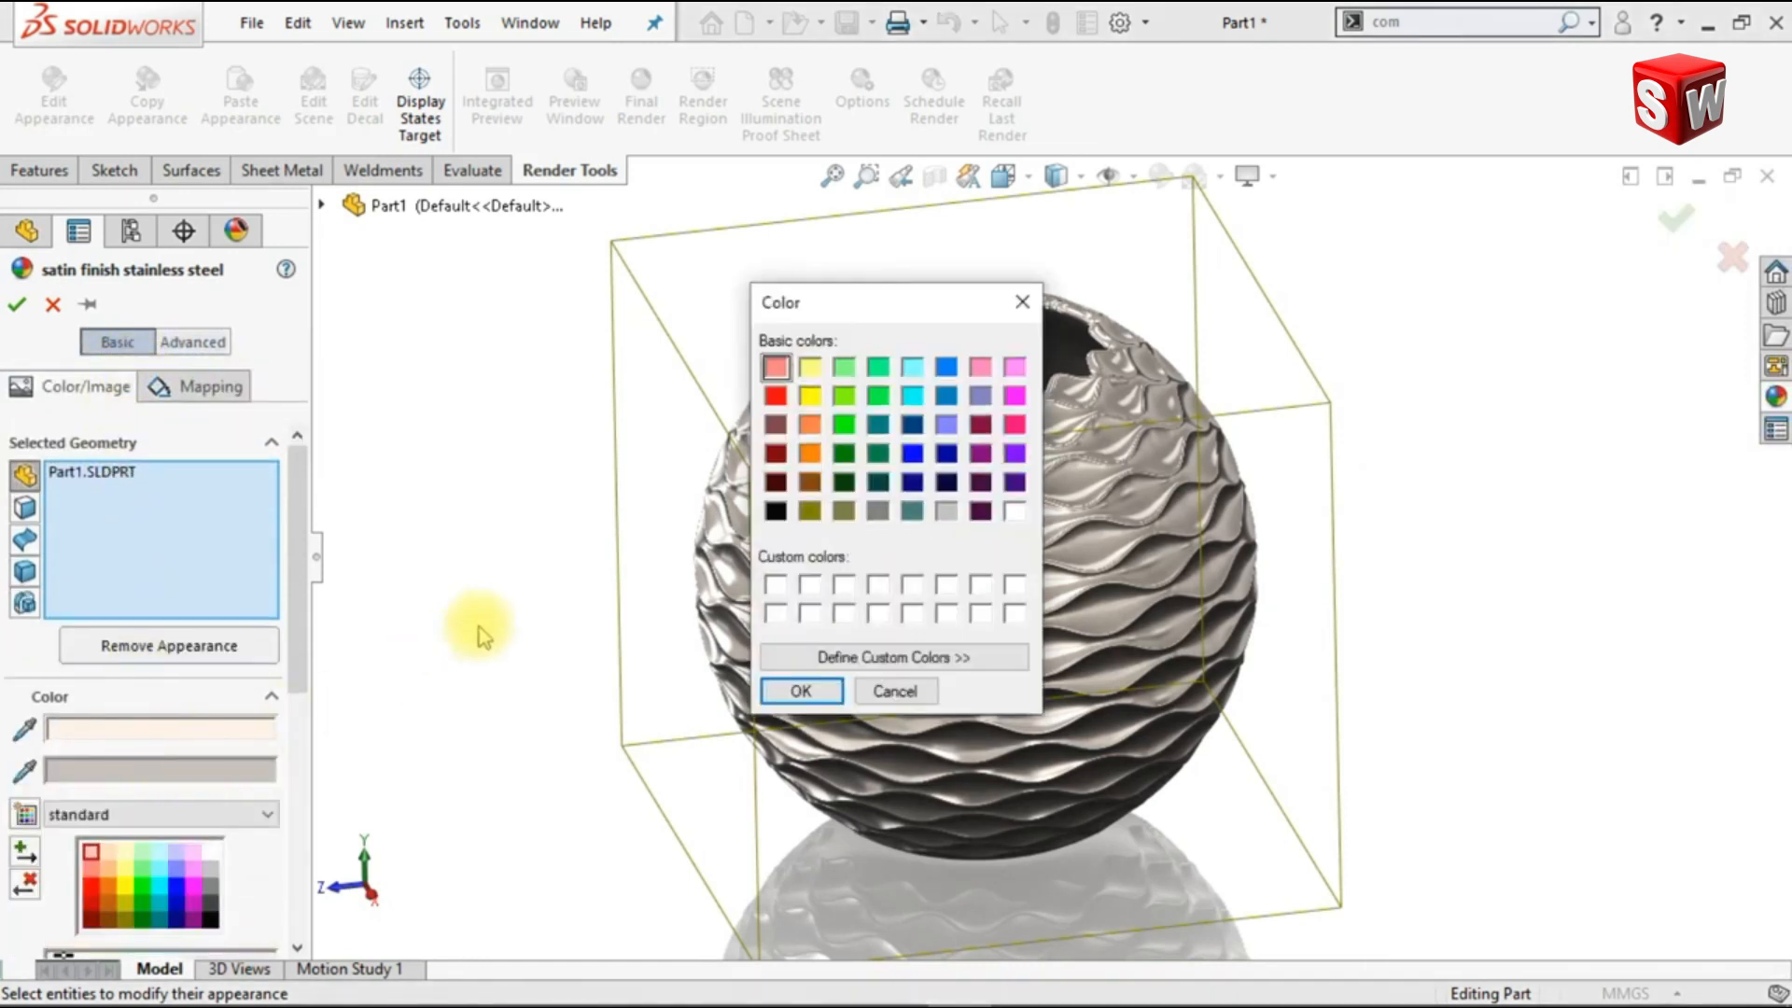
{"action": "left_click", "coordinate": [796, 692]}
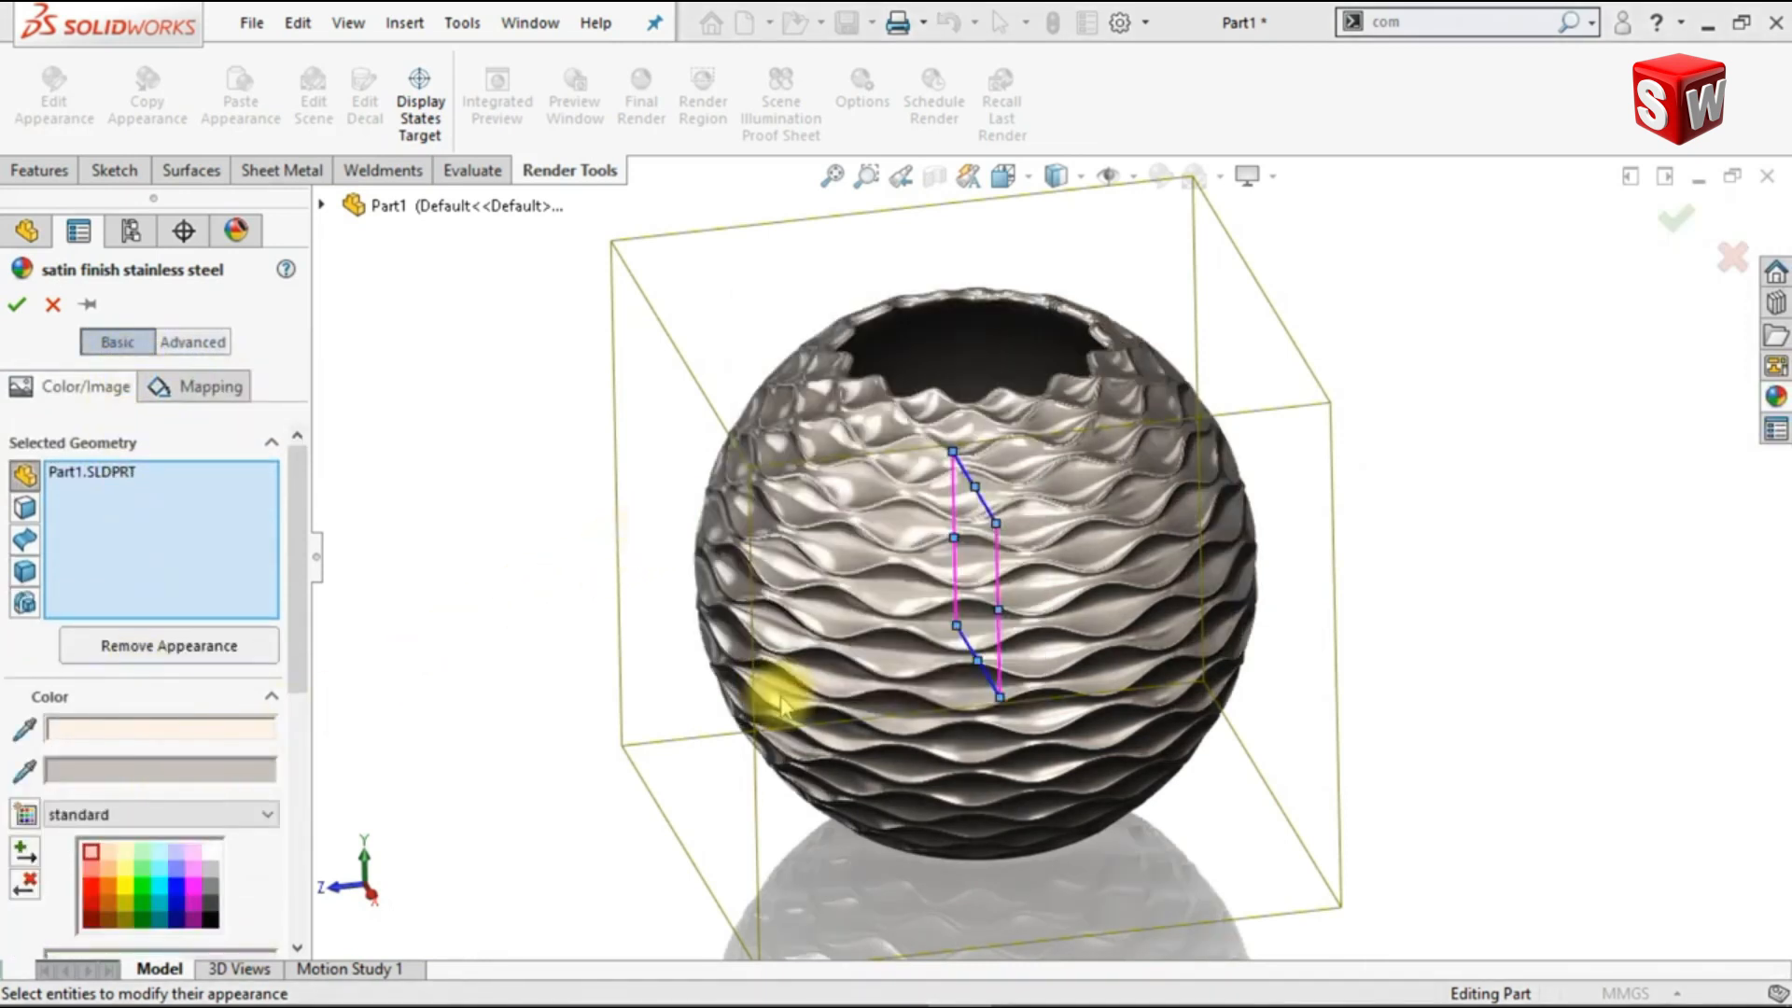
Step: Enter 80 as the specular amount in the appearance's advanced illumination settings
{"action": "left_click", "coordinate": [196, 345]}
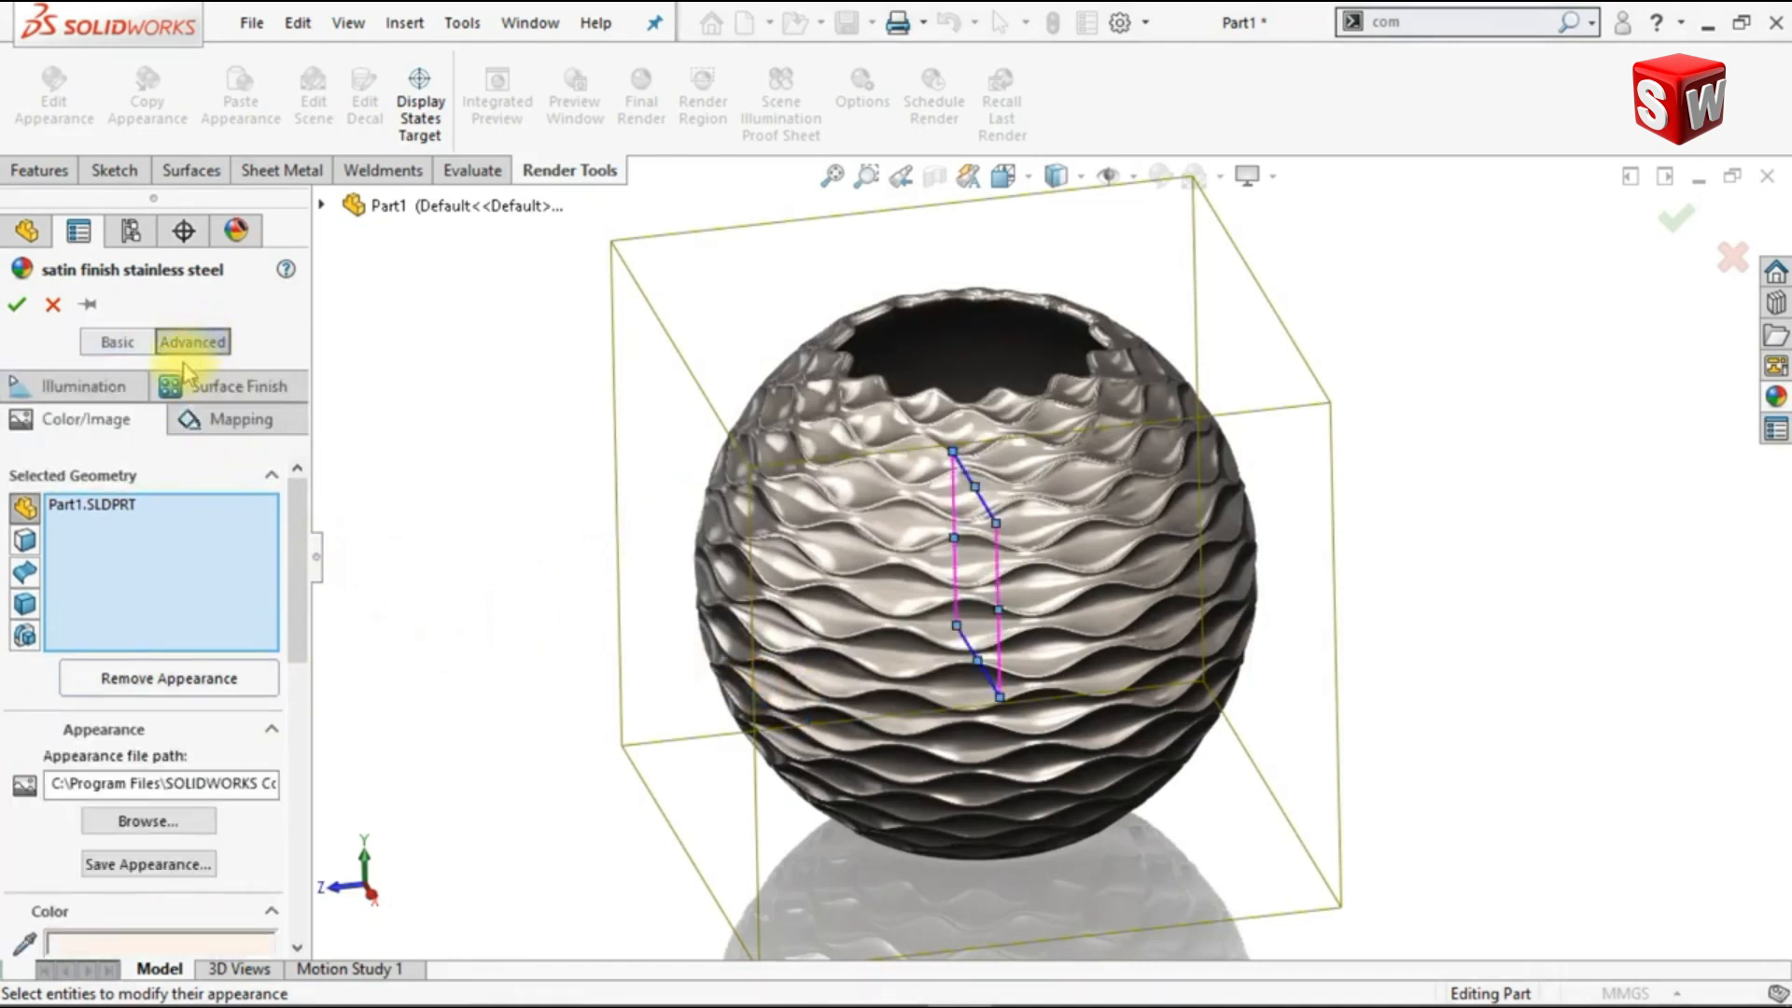
{"action": "left_click", "coordinate": [94, 386]}
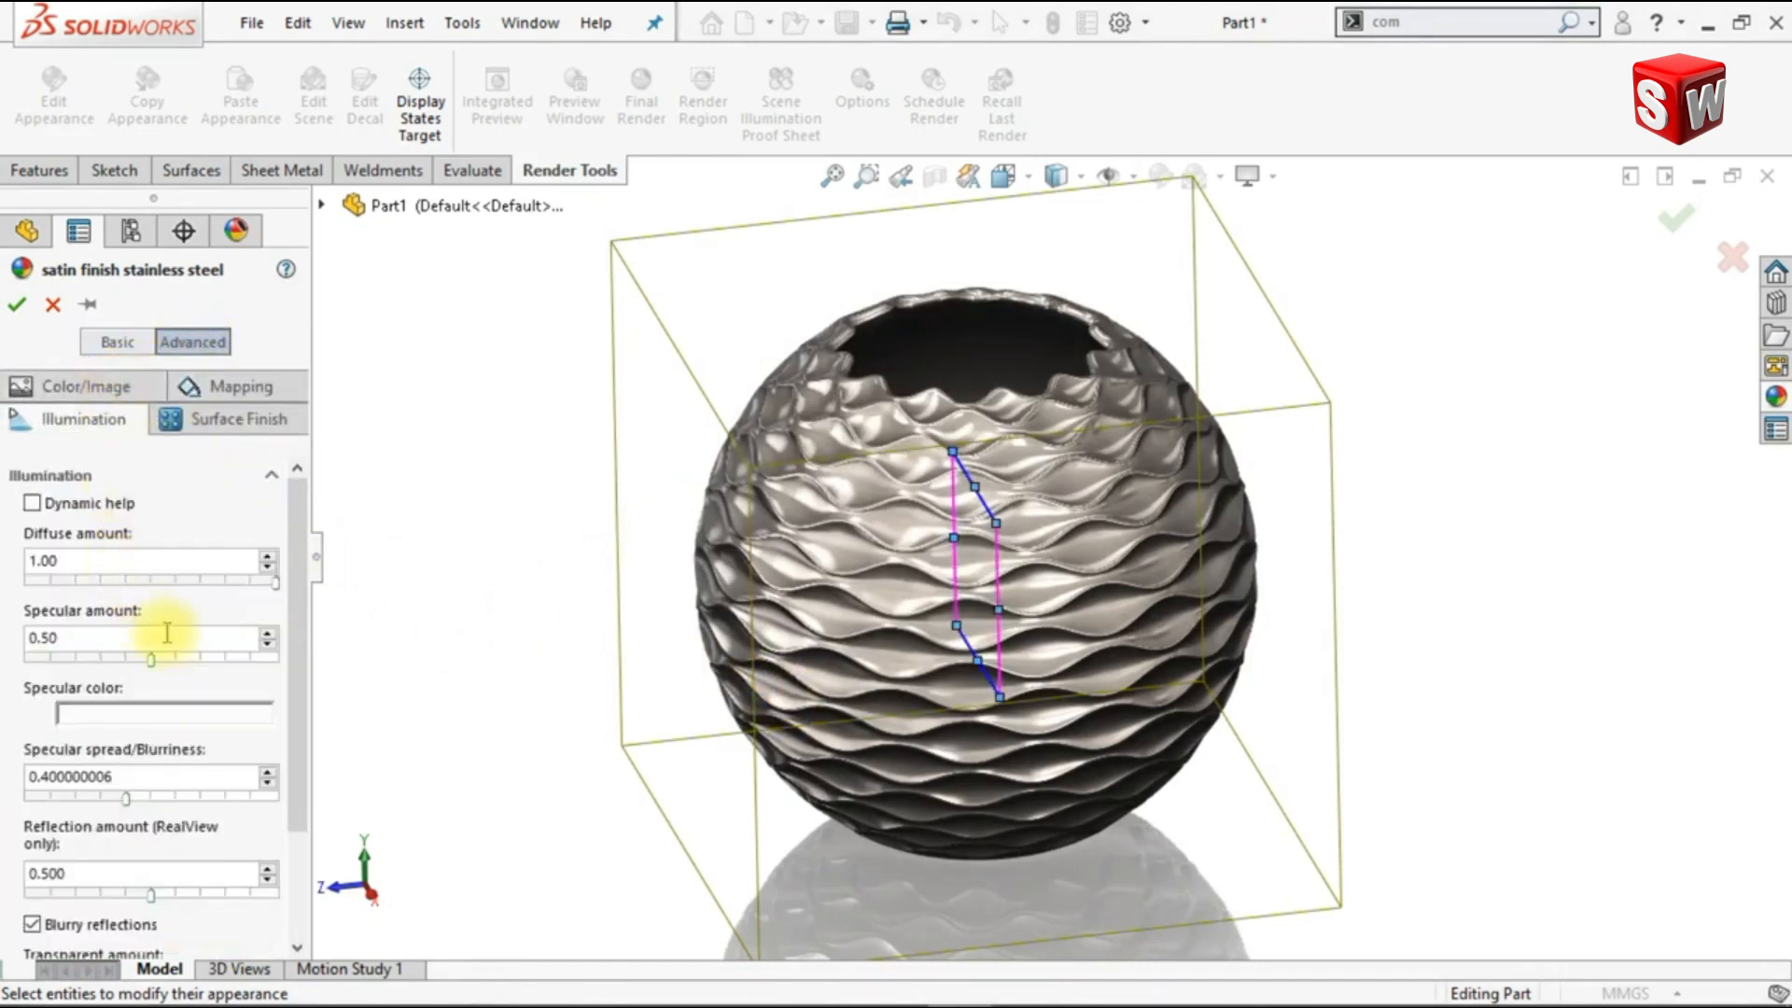
{"action": "type", "text": "80"}
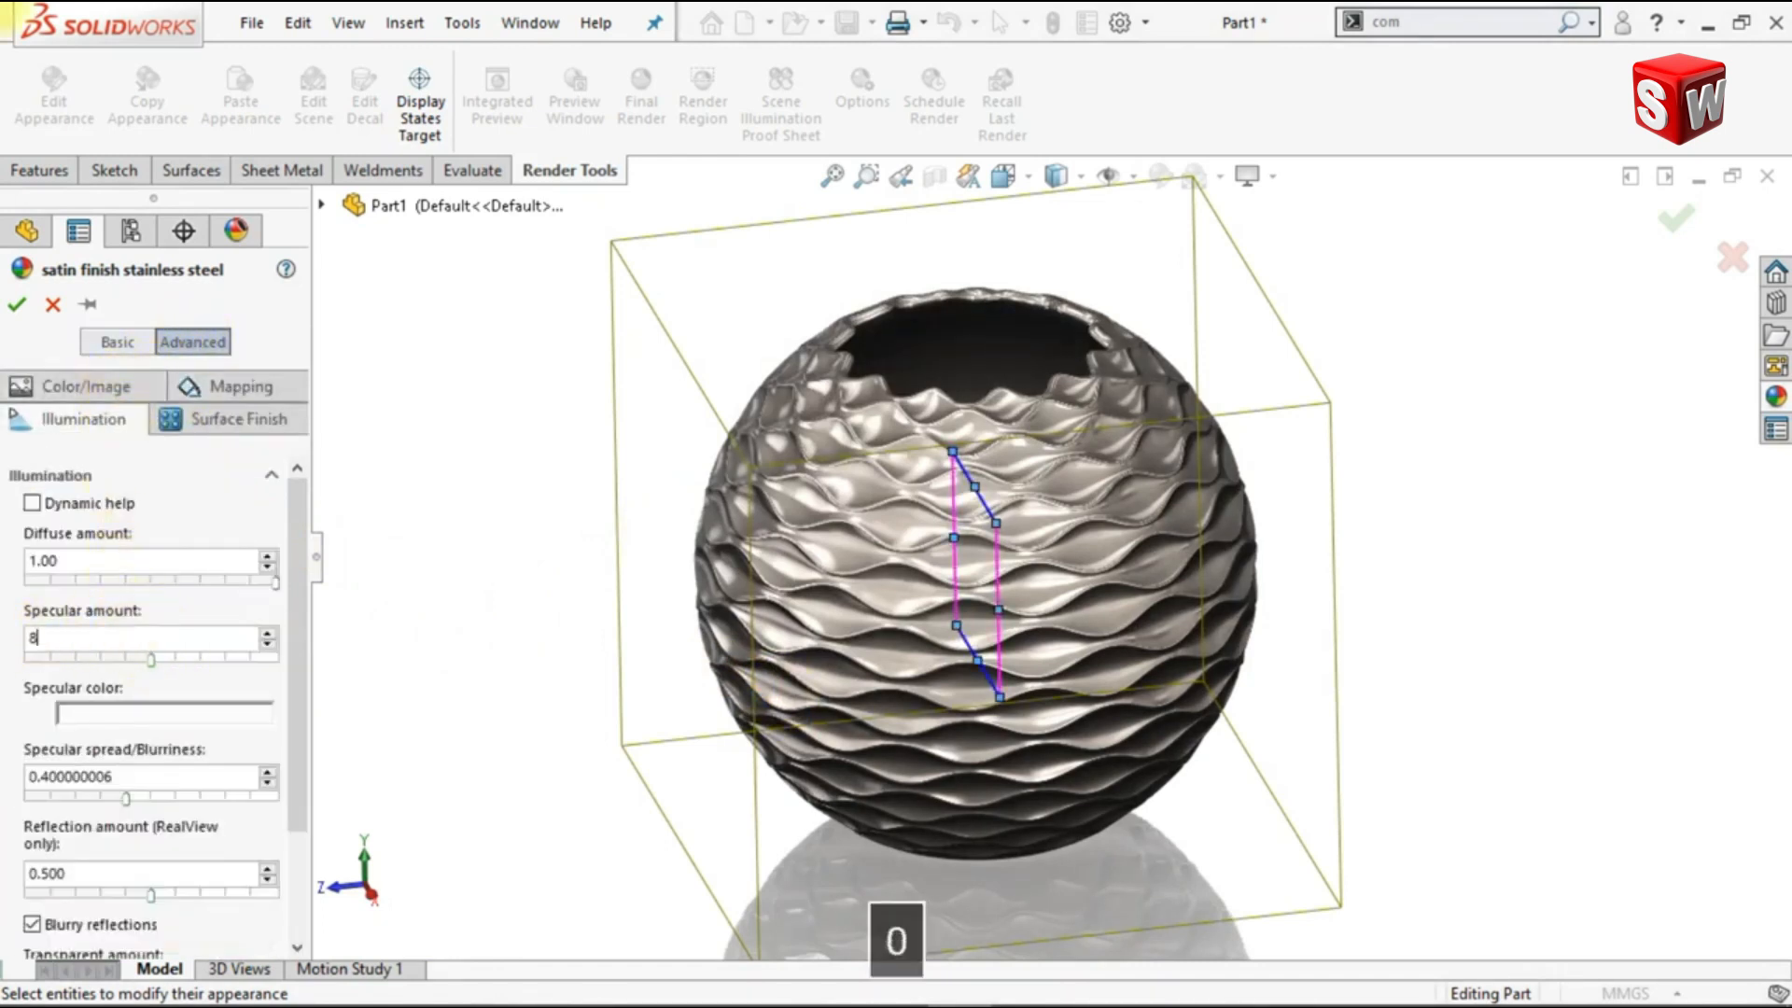
{"action": "key", "text": "Return"}
Step: Set the appearance's specular spread/blurriness to 0.85
{"action": "left_click", "coordinate": [161, 781]}
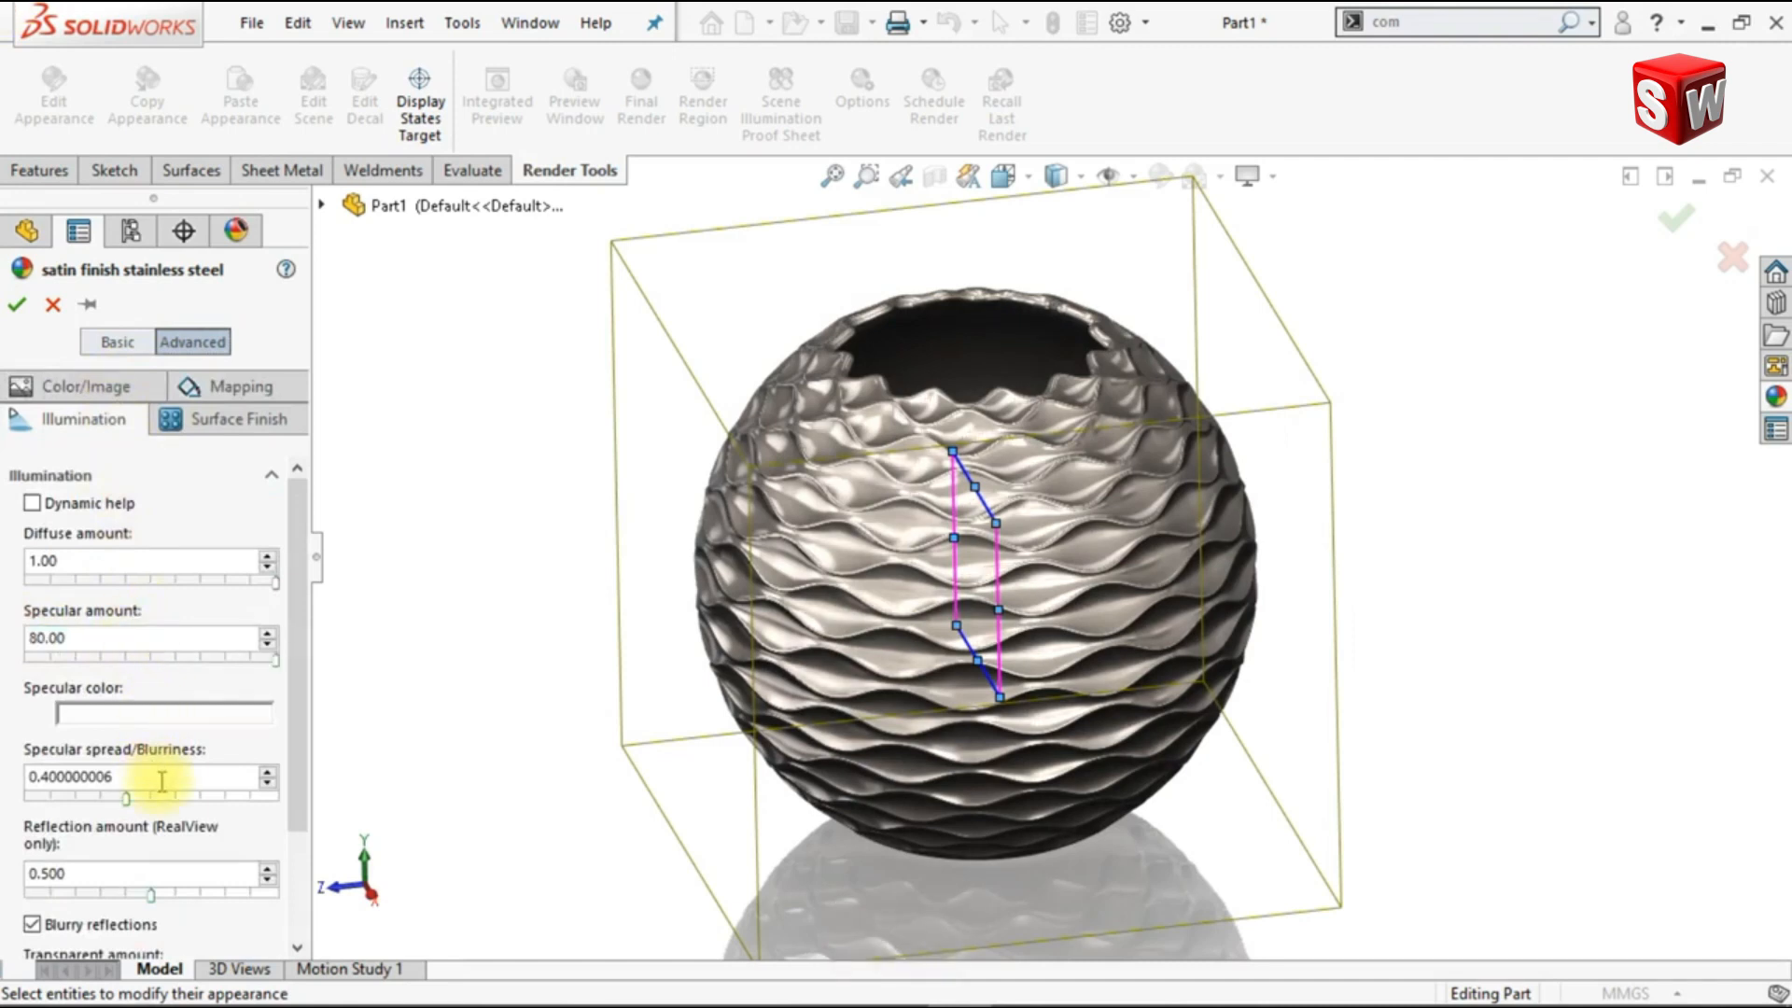
{"action": "left_click_drag", "start_coordinate": [110, 778], "coordinate": [33, 782]}
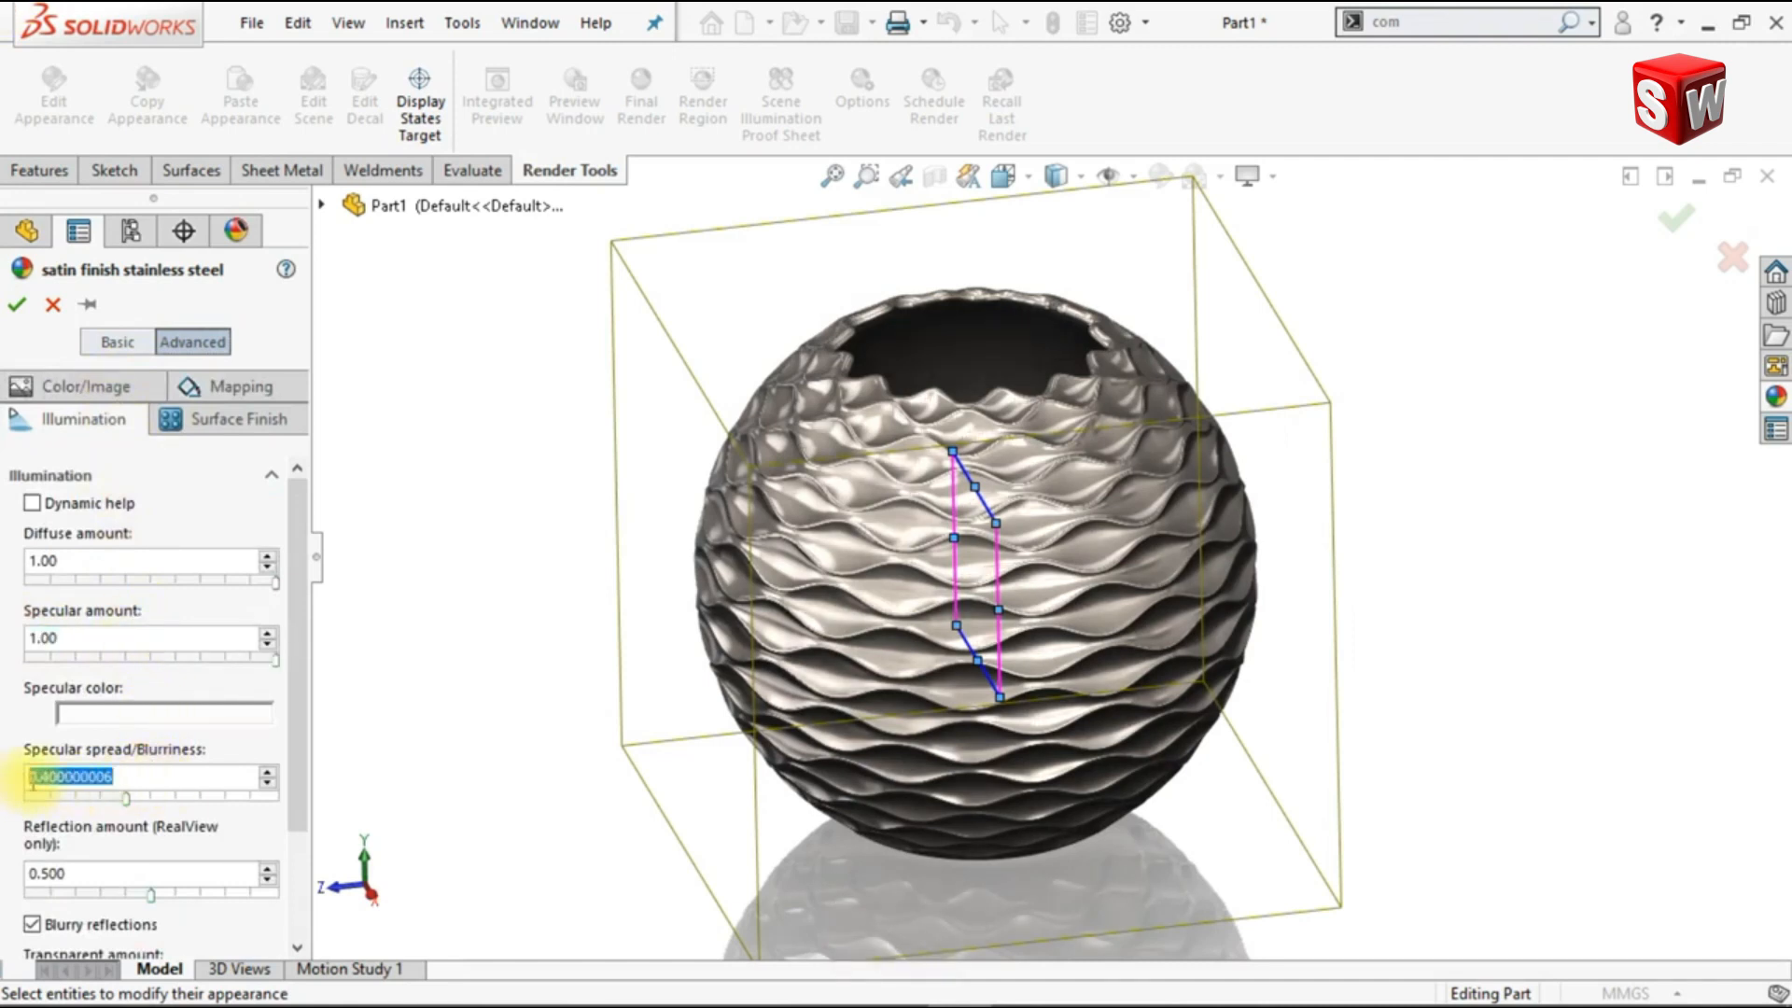
{"action": "type", "text": "85"}
{"action": "key", "text": "Return"}
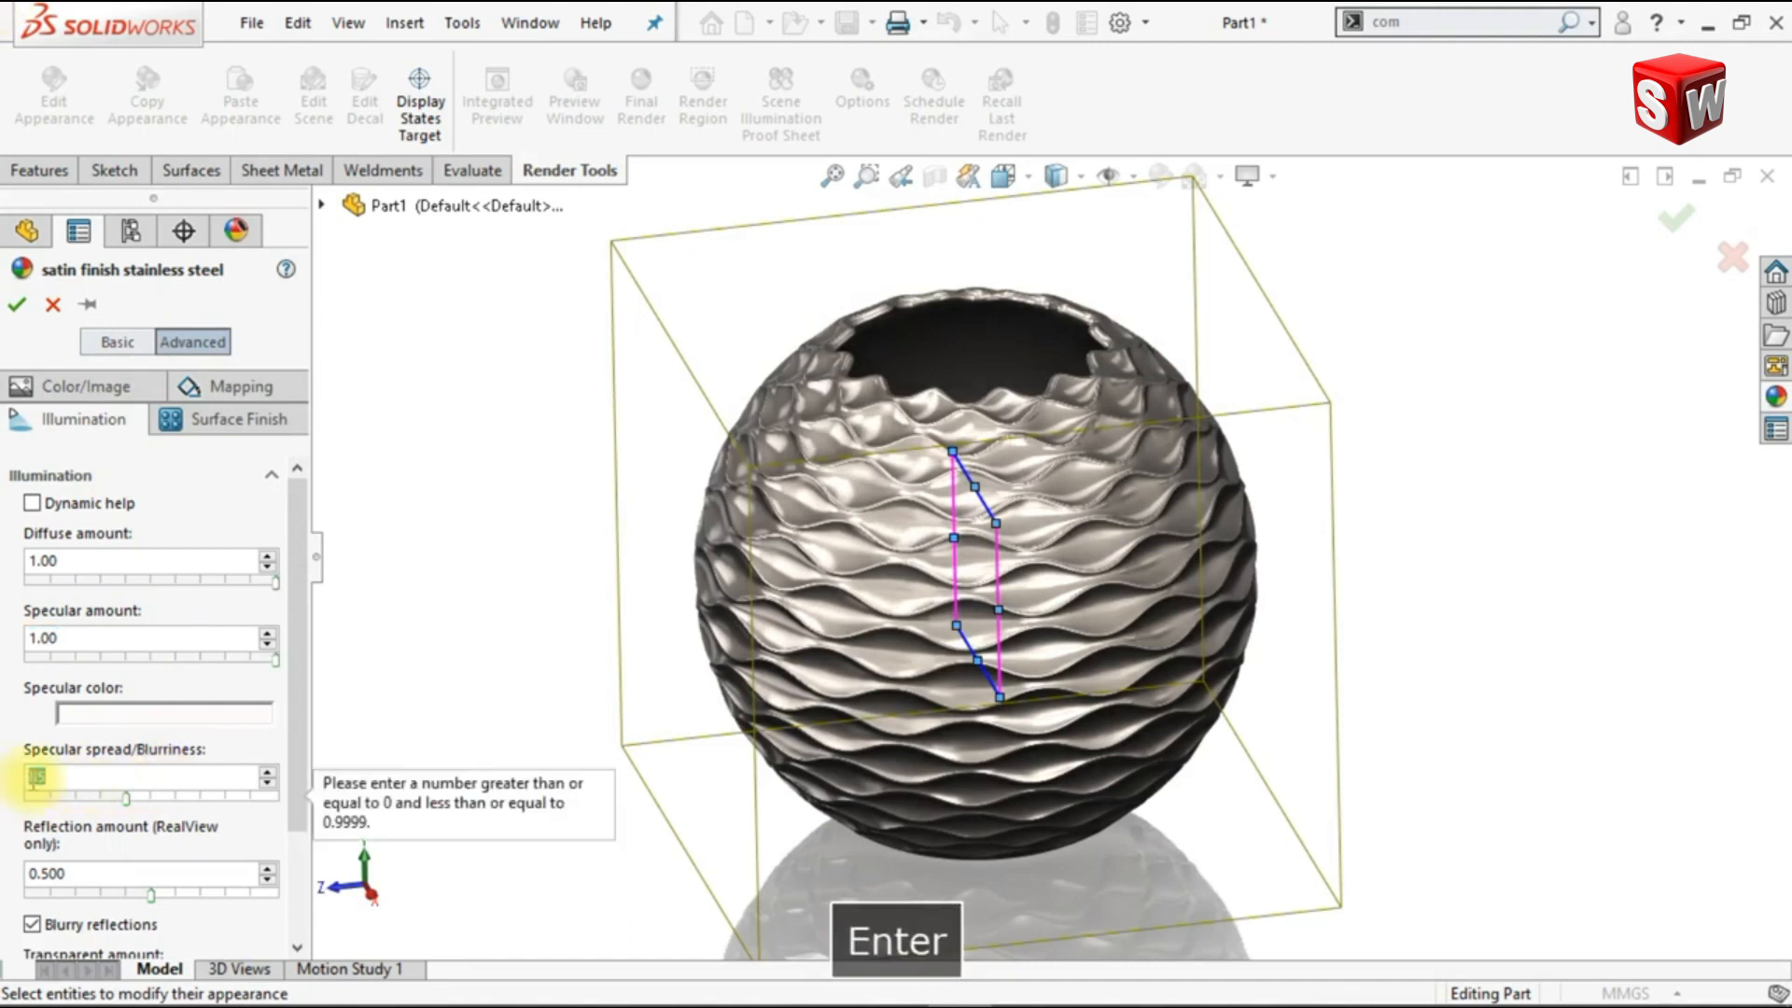
{"action": "type", "text": ".85"}
{"action": "key", "text": "Return"}
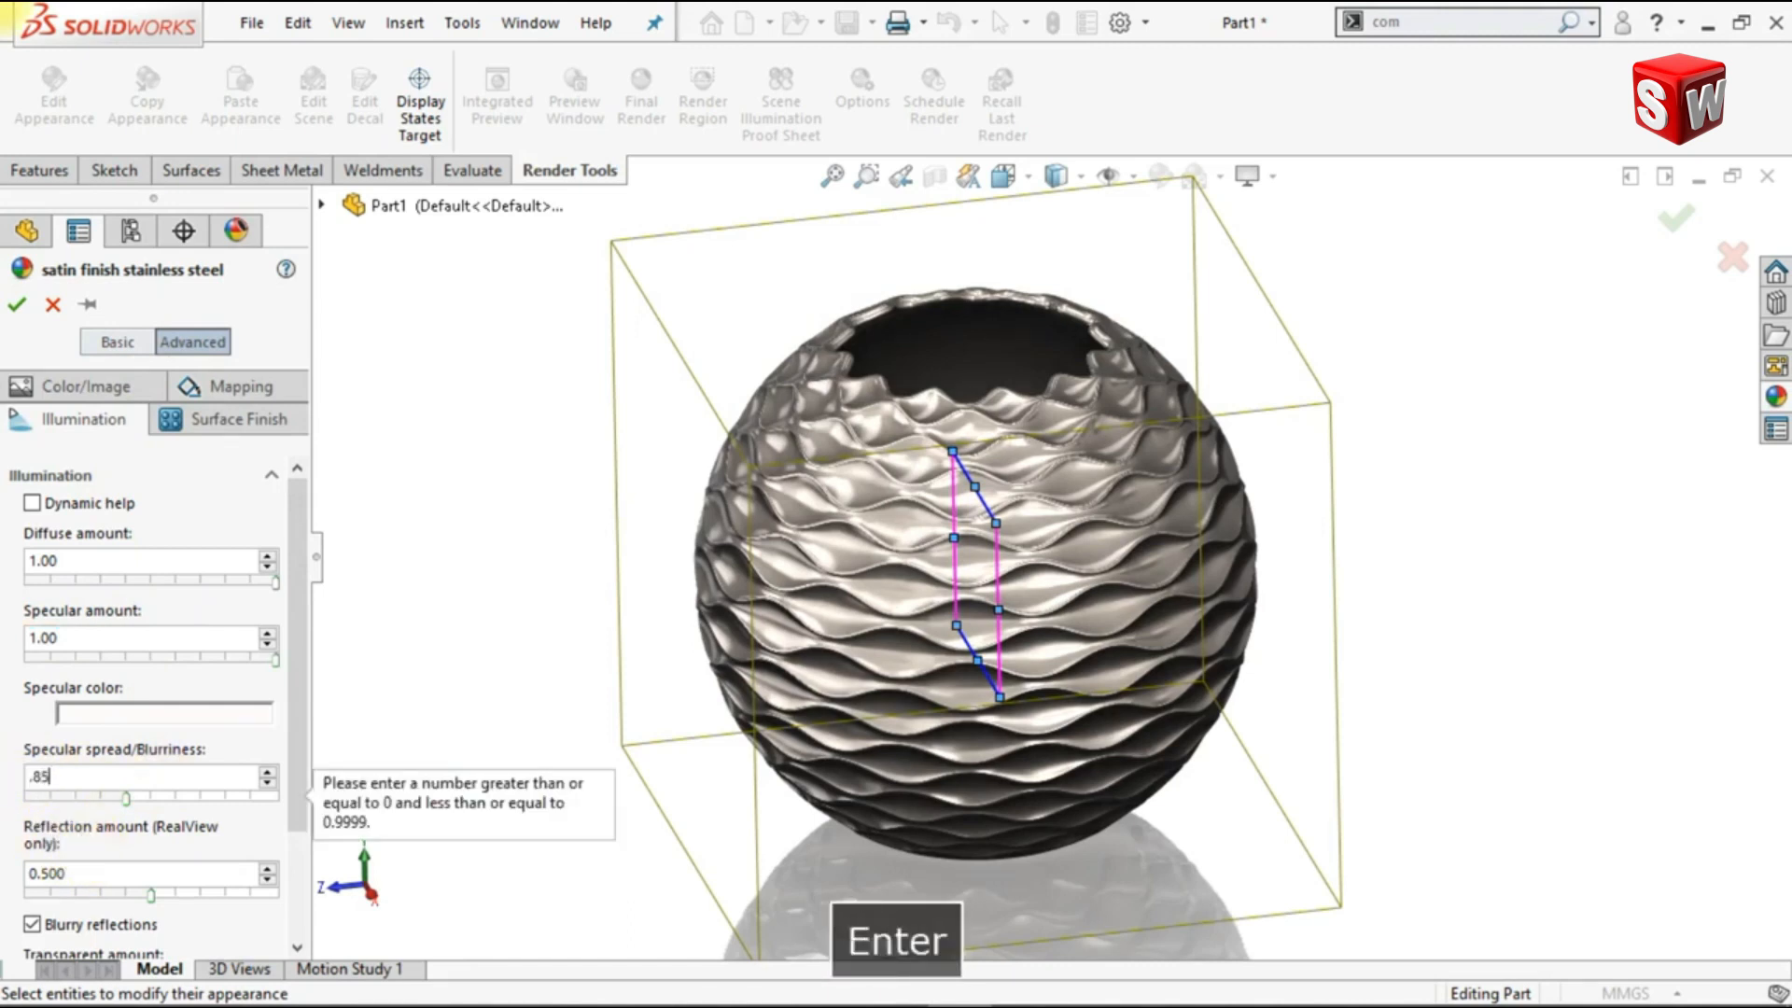
Step: Set the stainless steel appearance's RealView reflection amount to 0.3 and accept the appearance changes
{"action": "left_click_drag", "start_coordinate": [70, 873], "coordinate": [19, 864]}
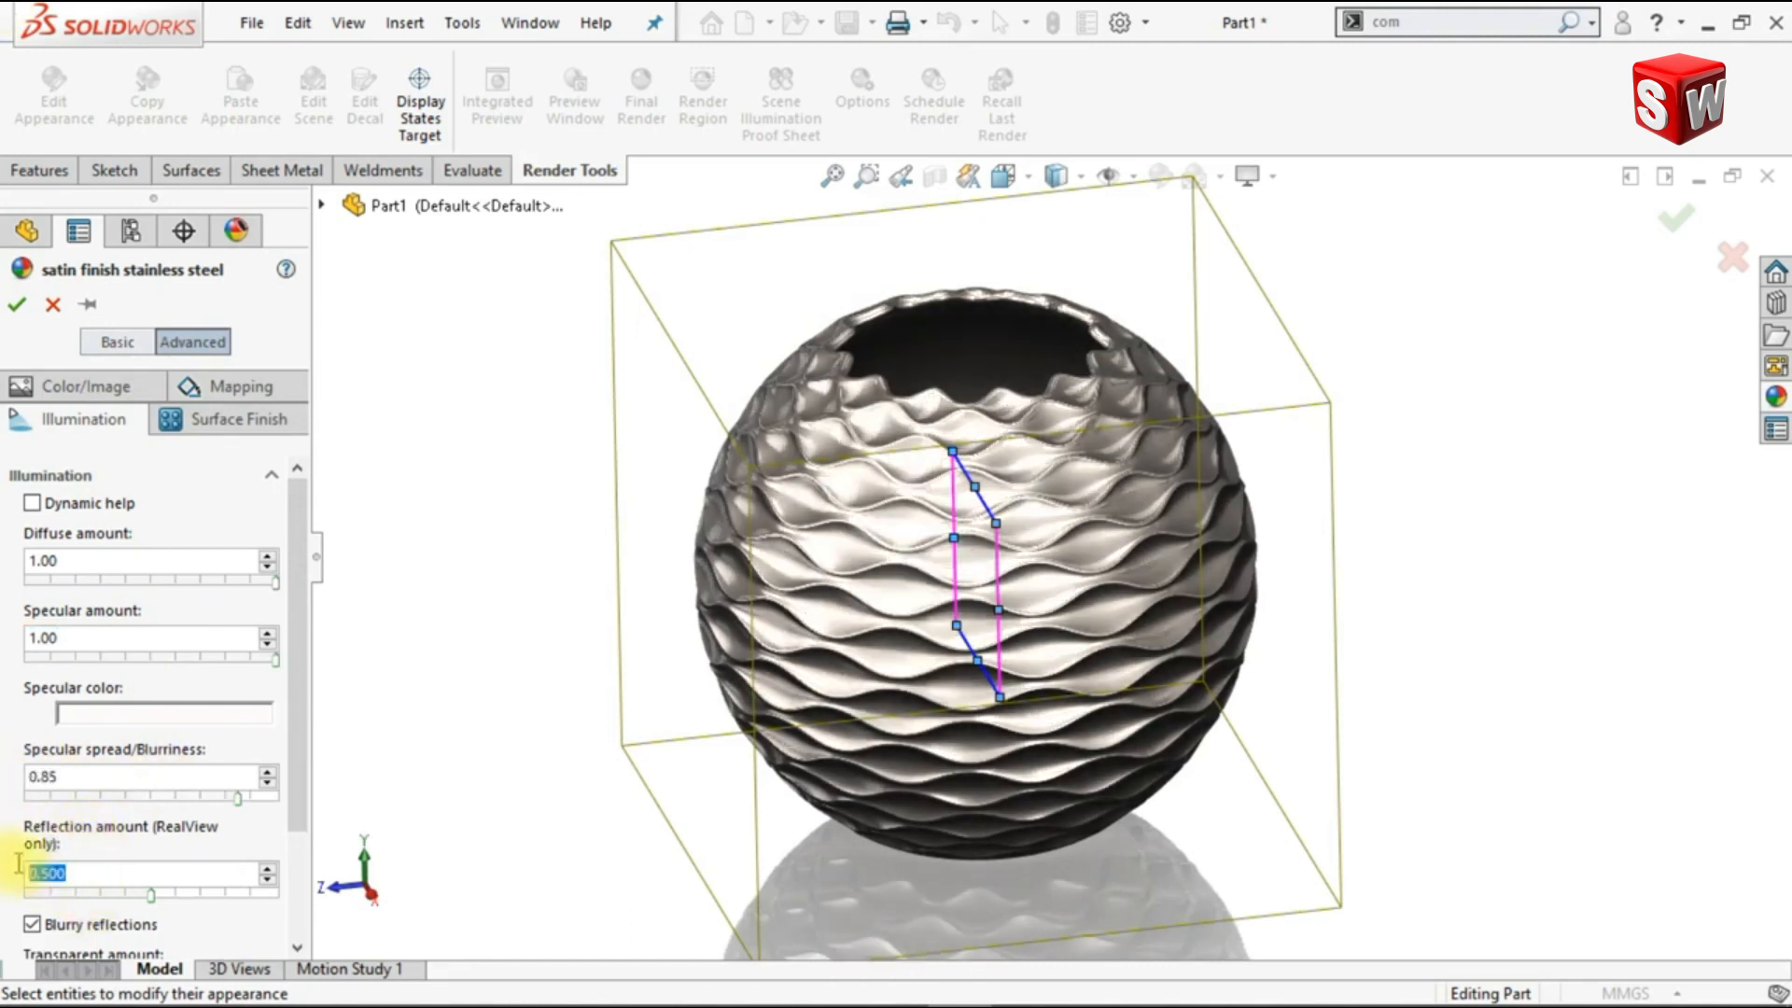
{"action": "type", "text": ".3"}
{"action": "key", "text": "Return"}
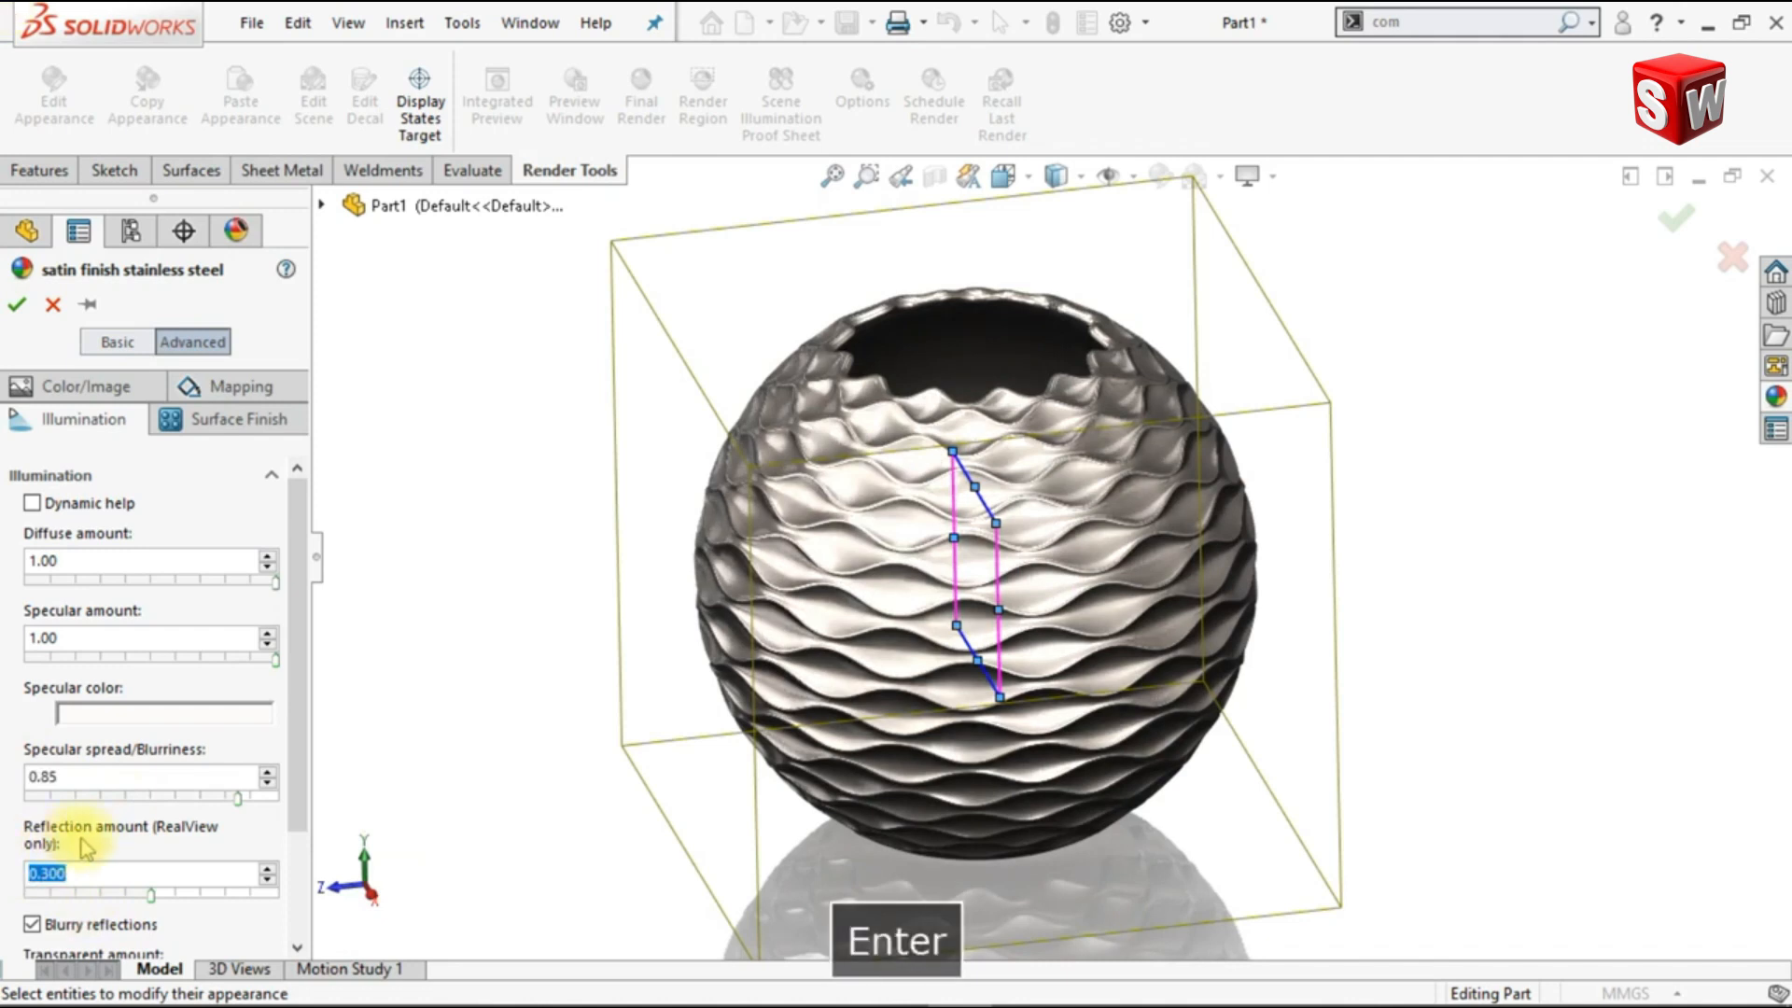
{"action": "left_click", "coordinate": [129, 778]}
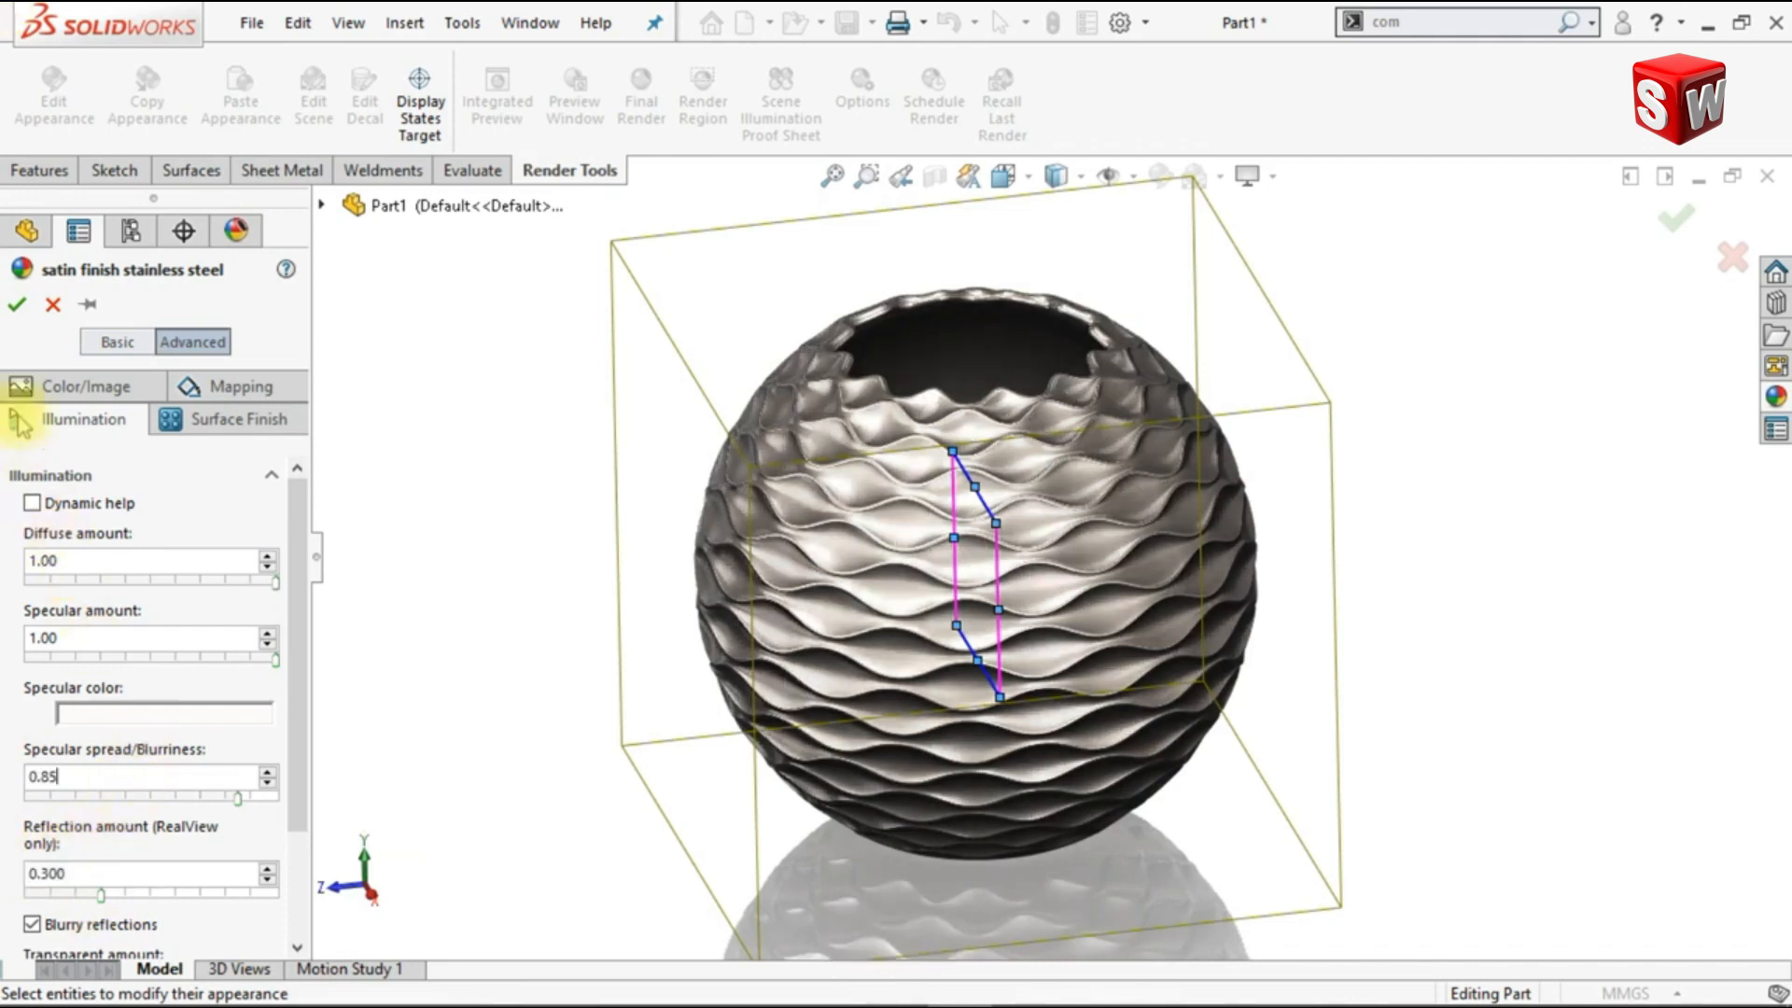
{"action": "left_click", "coordinate": [15, 308]}
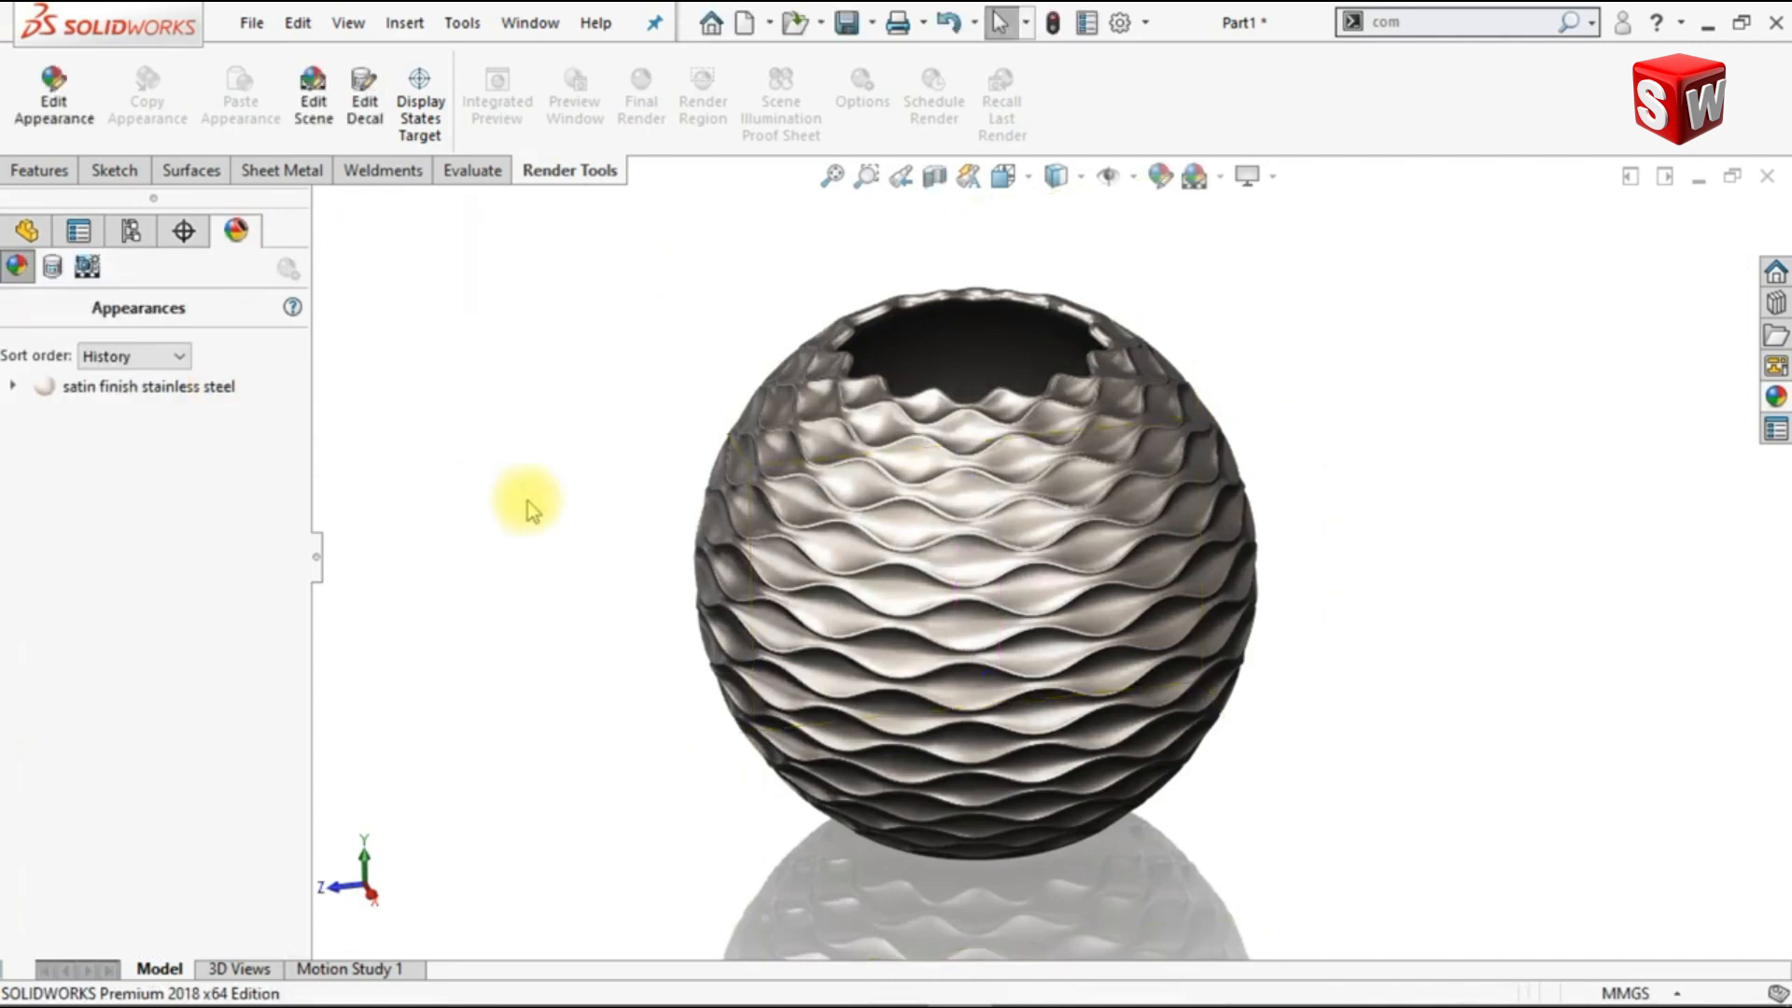
{"action": "key", "text": "Up"}
{"action": "key", "text": "Up"}
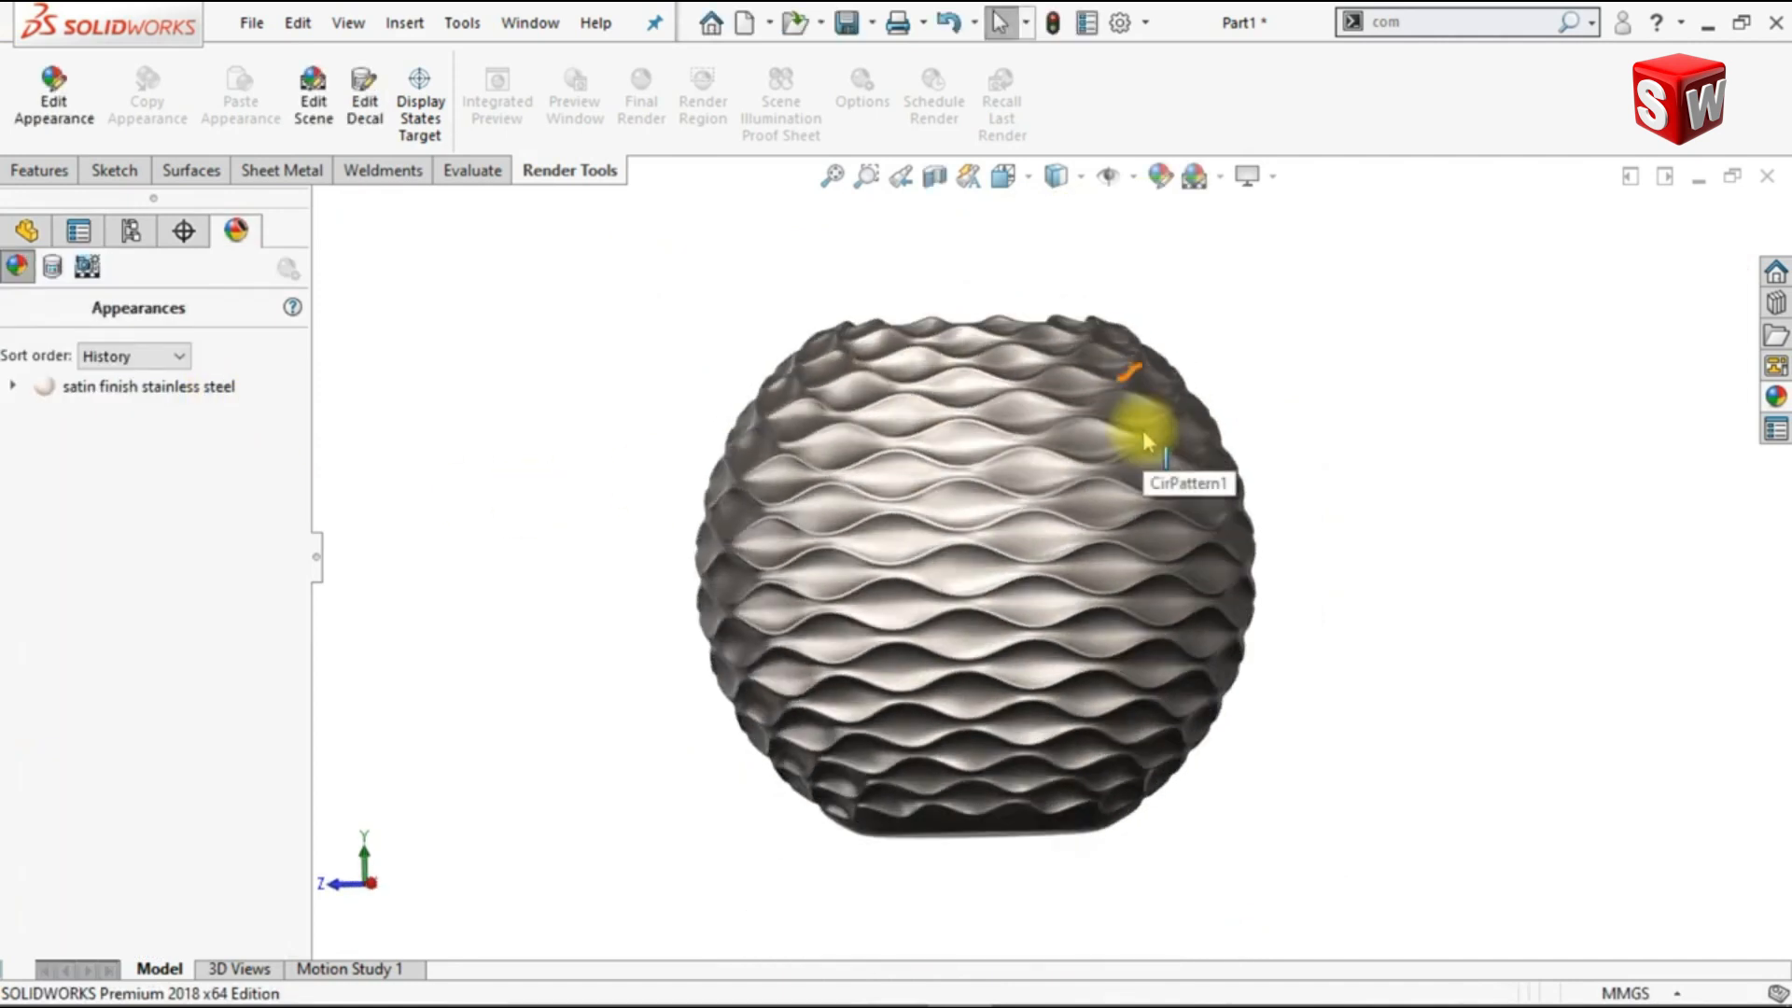
{"action": "key", "text": "Down"}
{"action": "key", "text": "Down"}
{"action": "key", "text": "Left"}
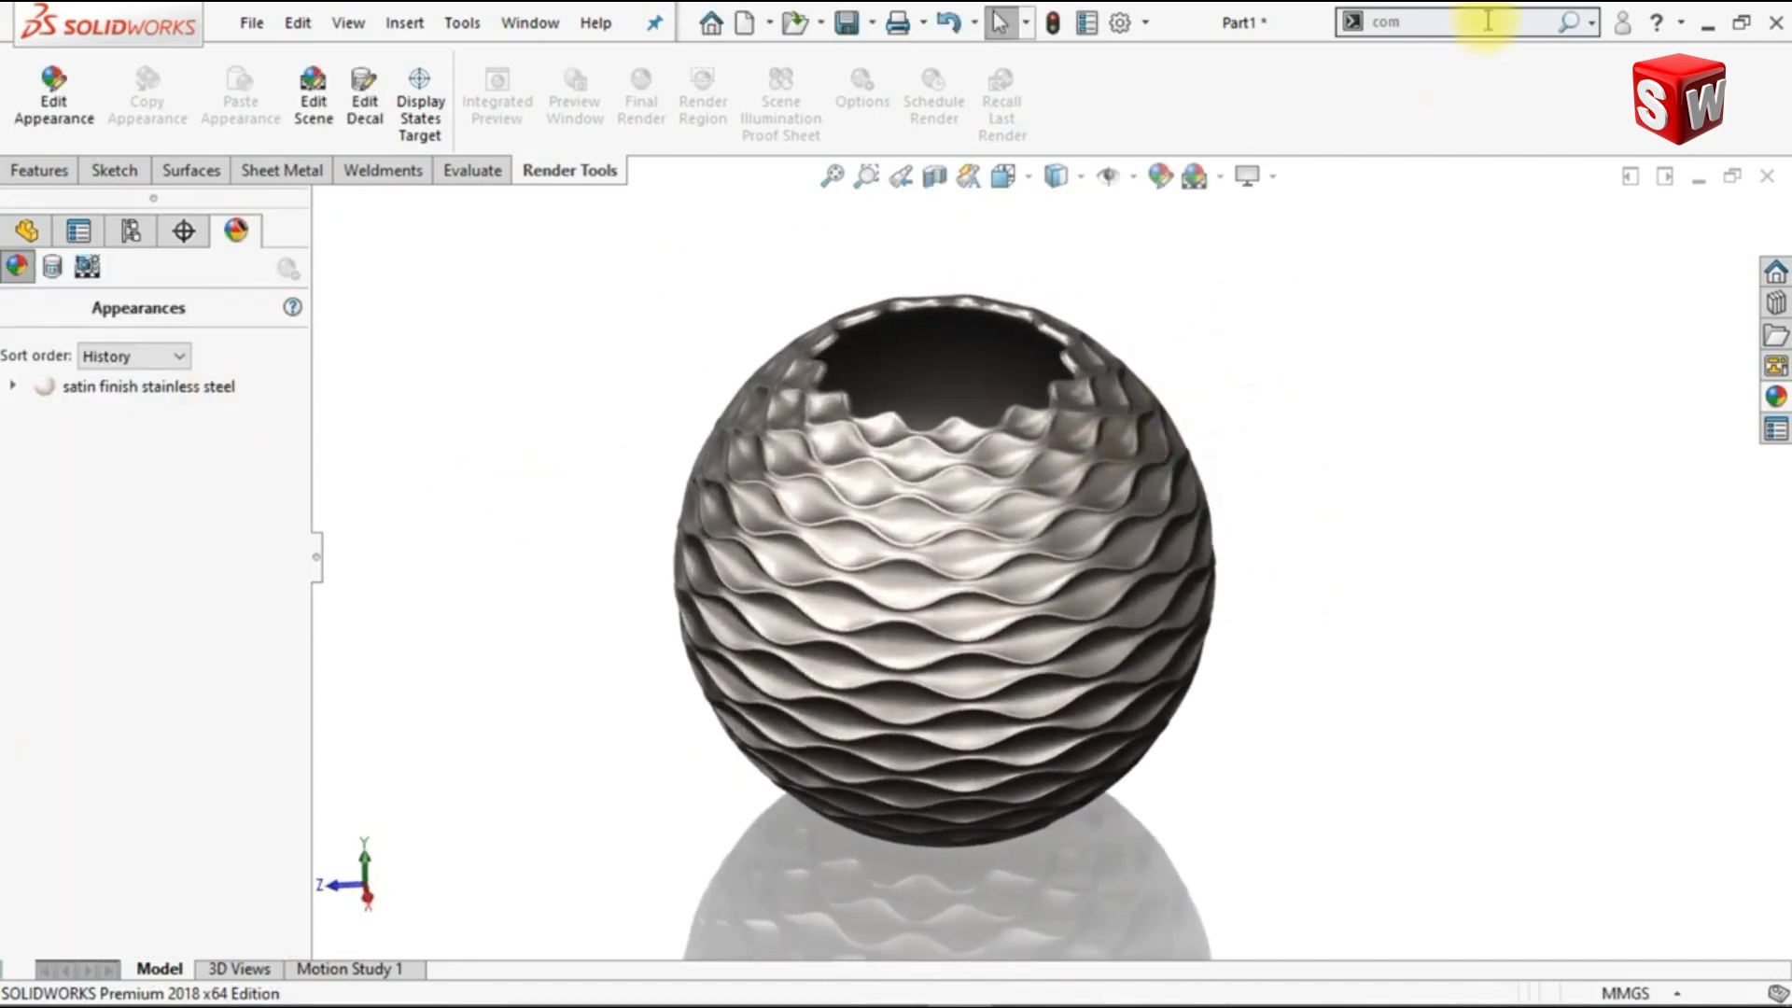
Step: Scale the combined vessel body non-uniformly about its centroid, with factors of 1 in X and Y and 0.75 in Z
{"action": "type", "text": "c"}
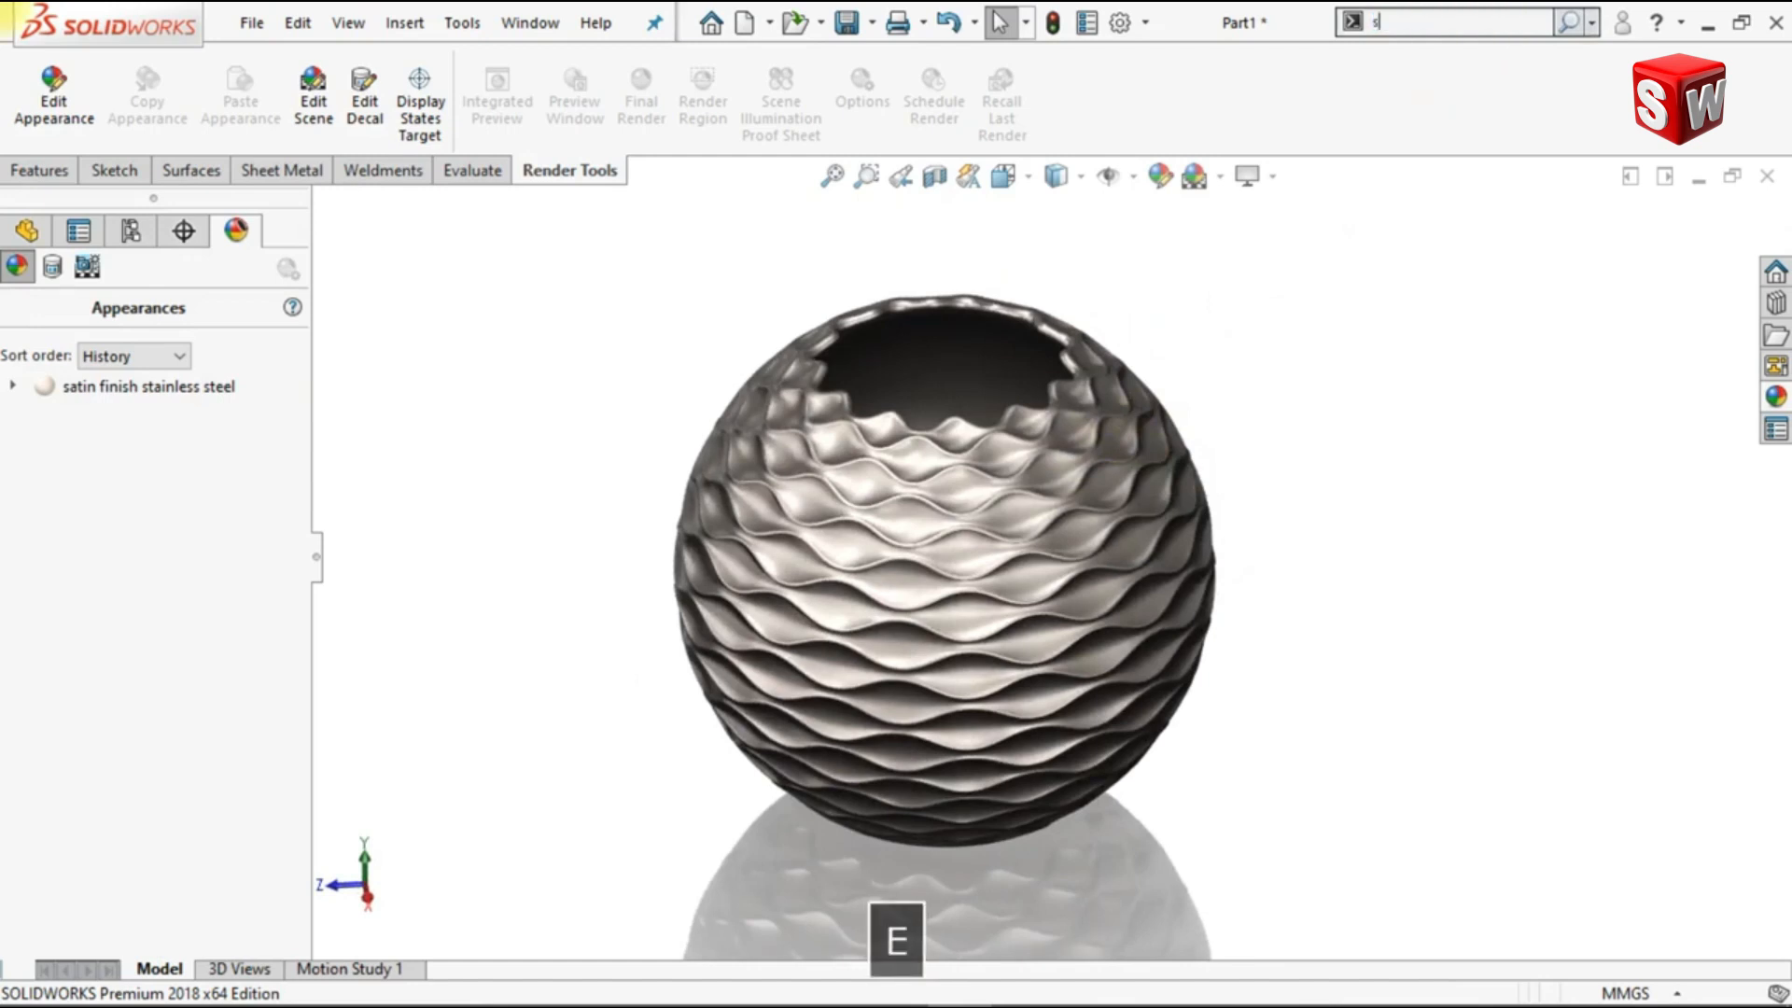
{"action": "type", "text": "cale"}
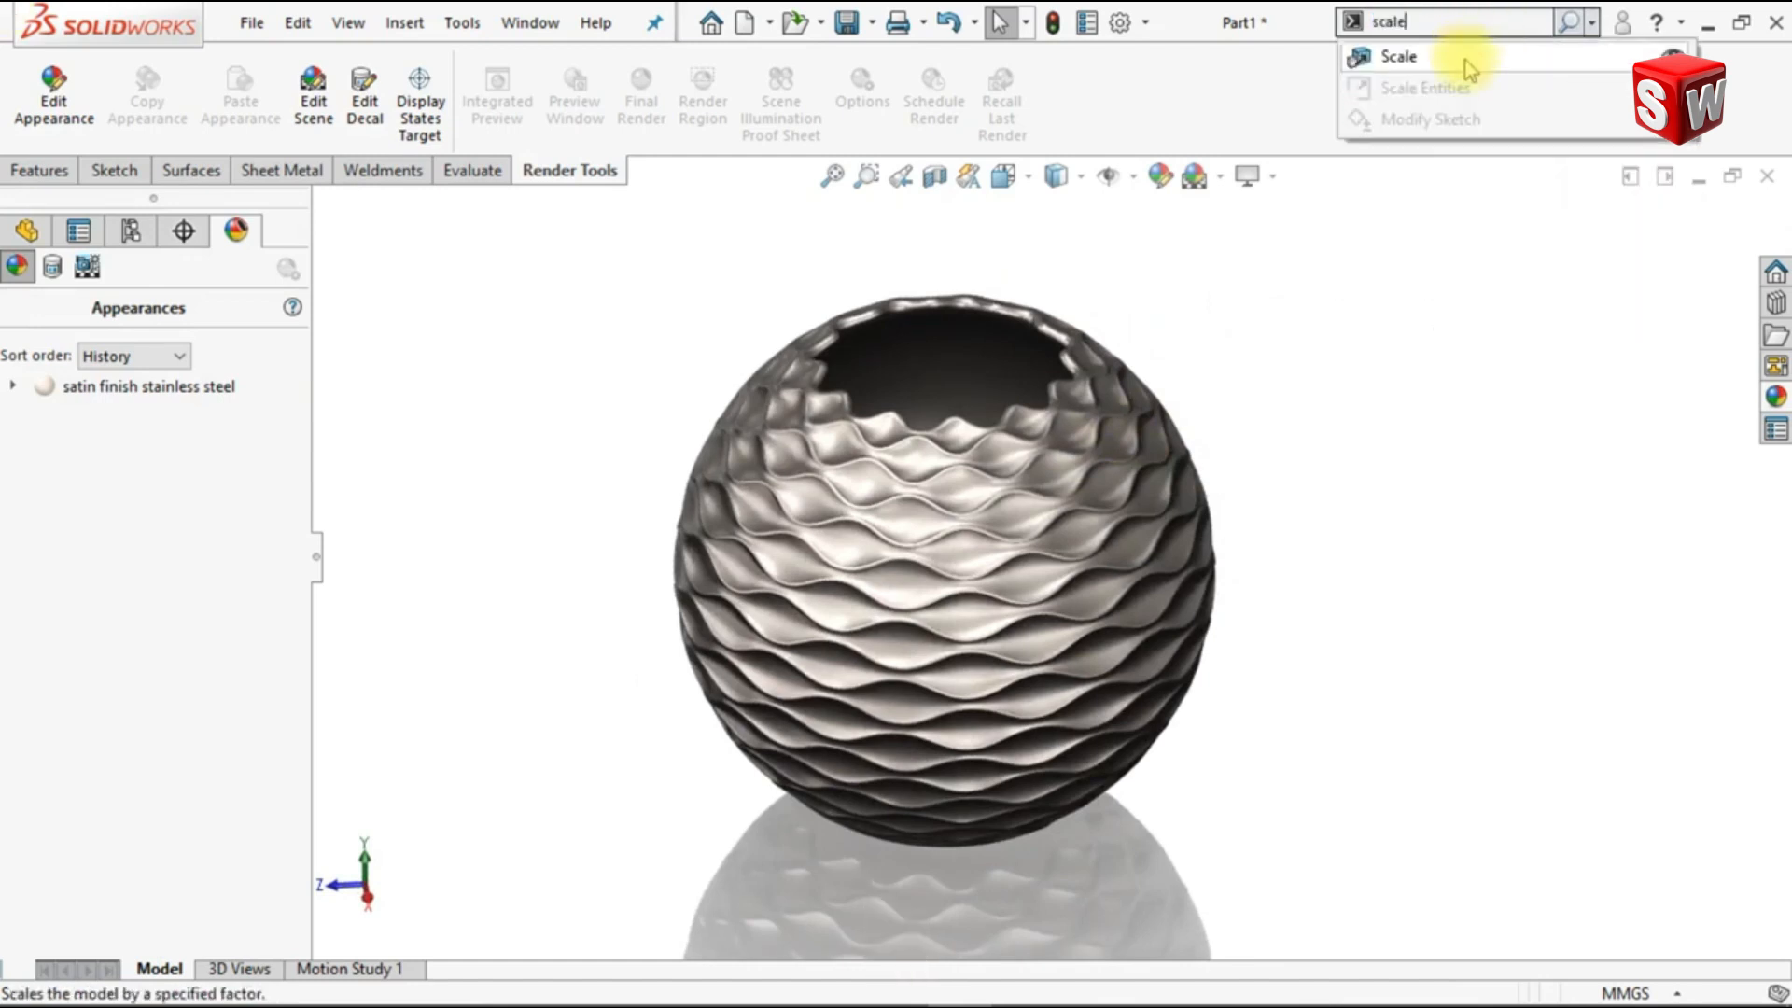
{"action": "left_click", "coordinate": [1466, 59]}
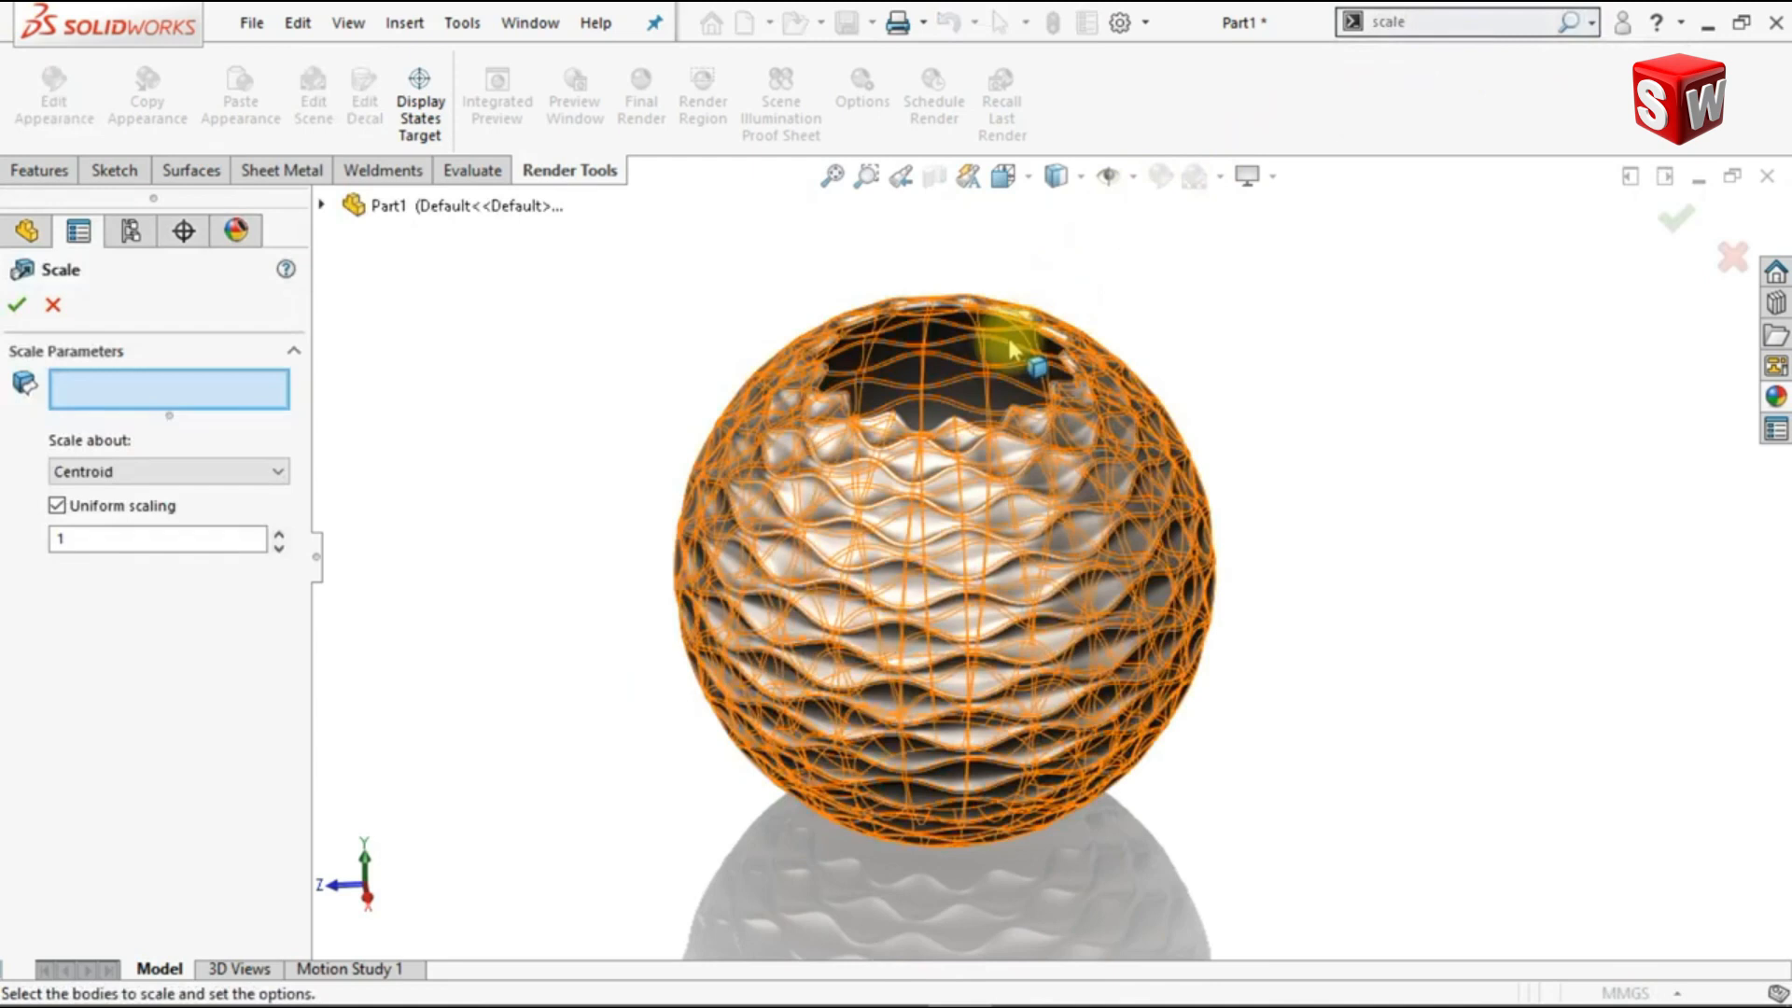
{"action": "left_click", "coordinate": [1024, 390]}
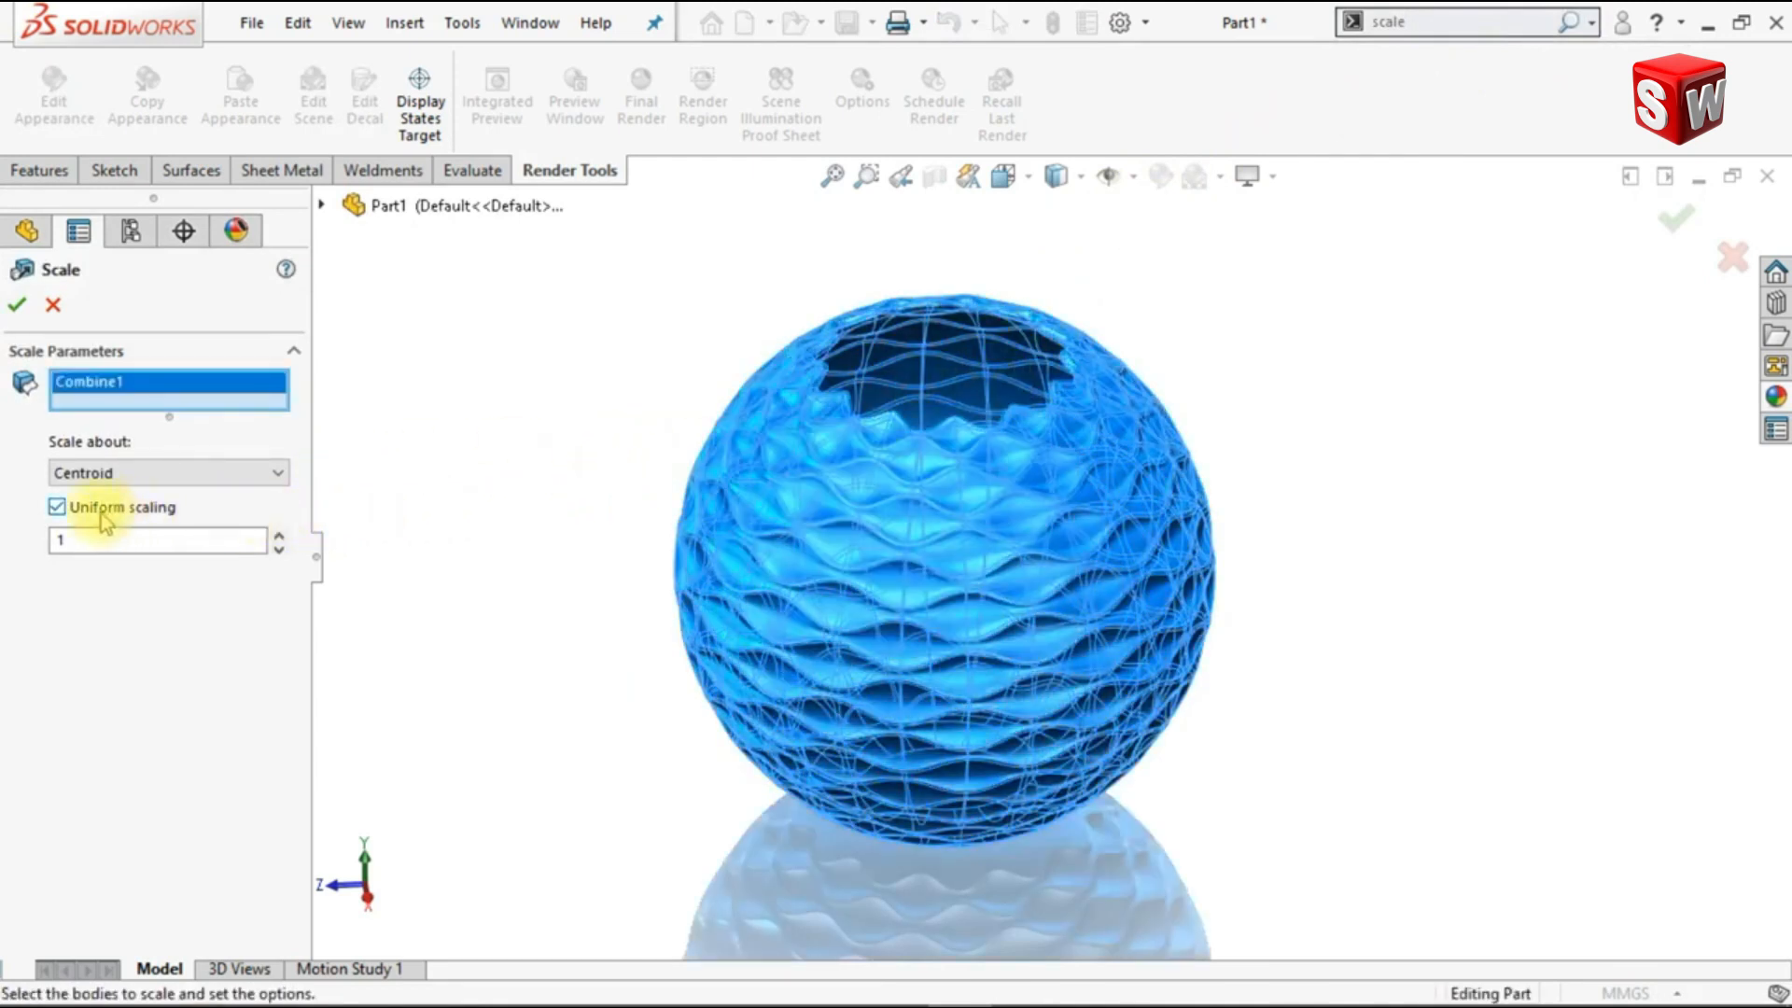
{"action": "left_click", "coordinate": [57, 508]}
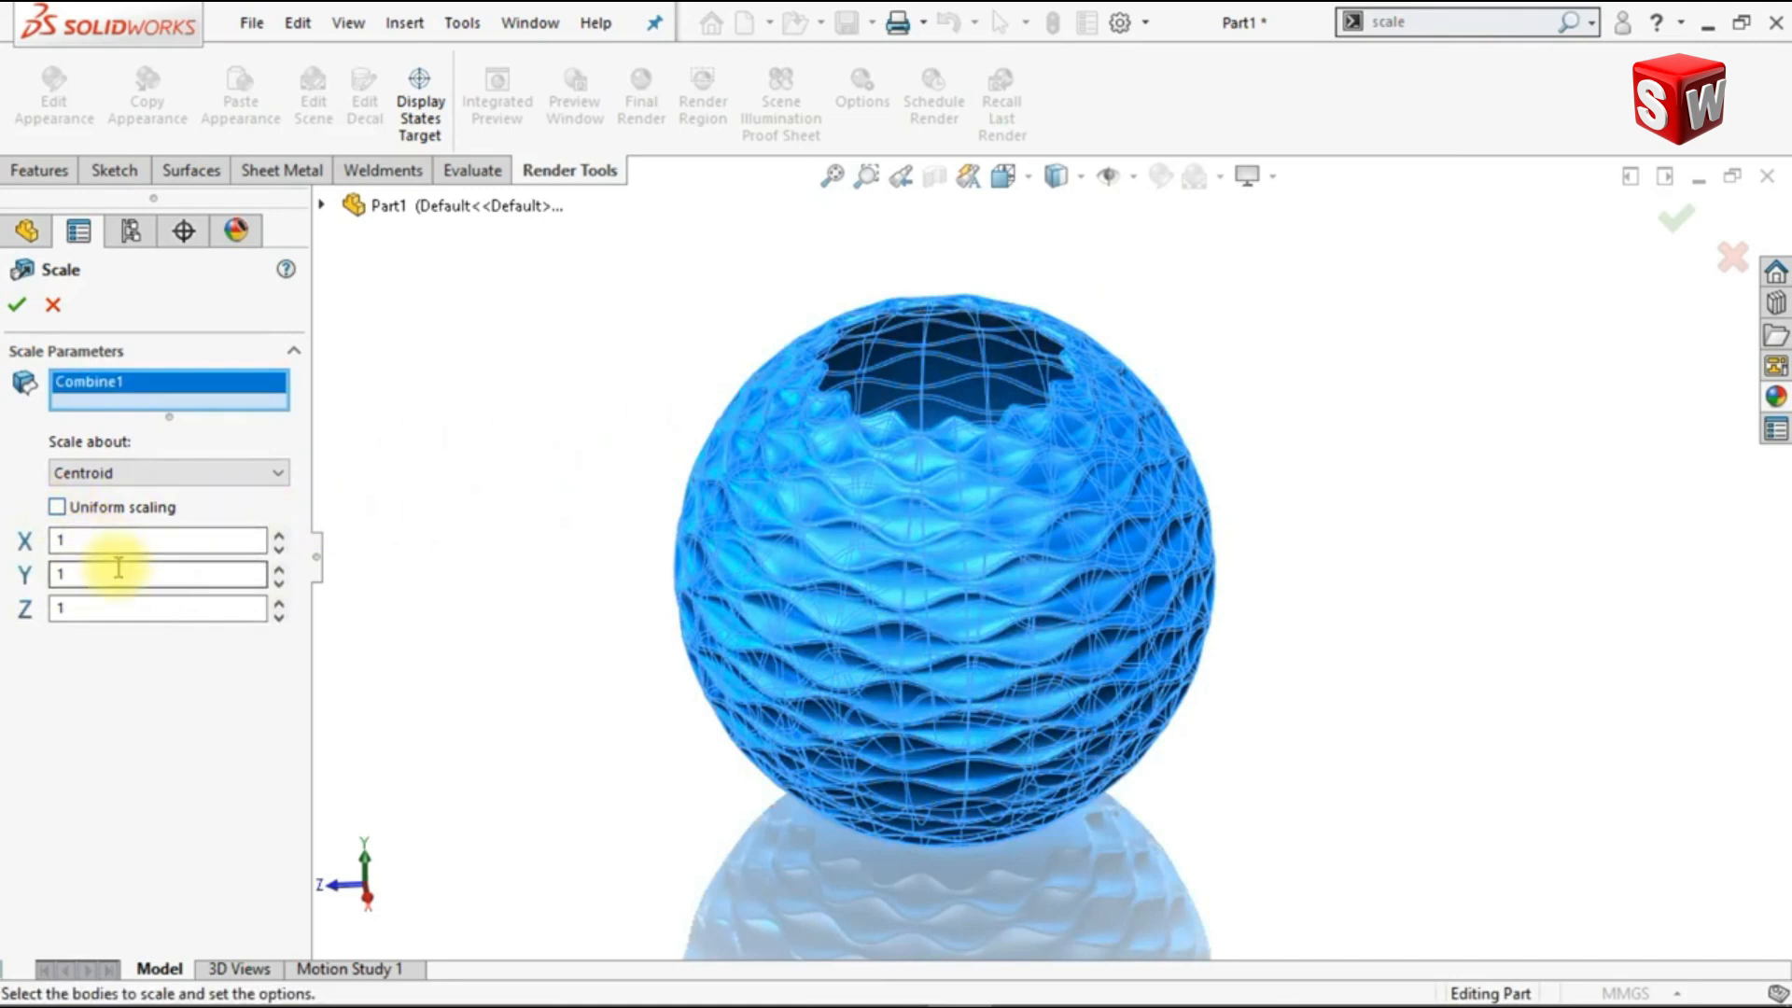
{"action": "double_click", "coordinate": [65, 611]}
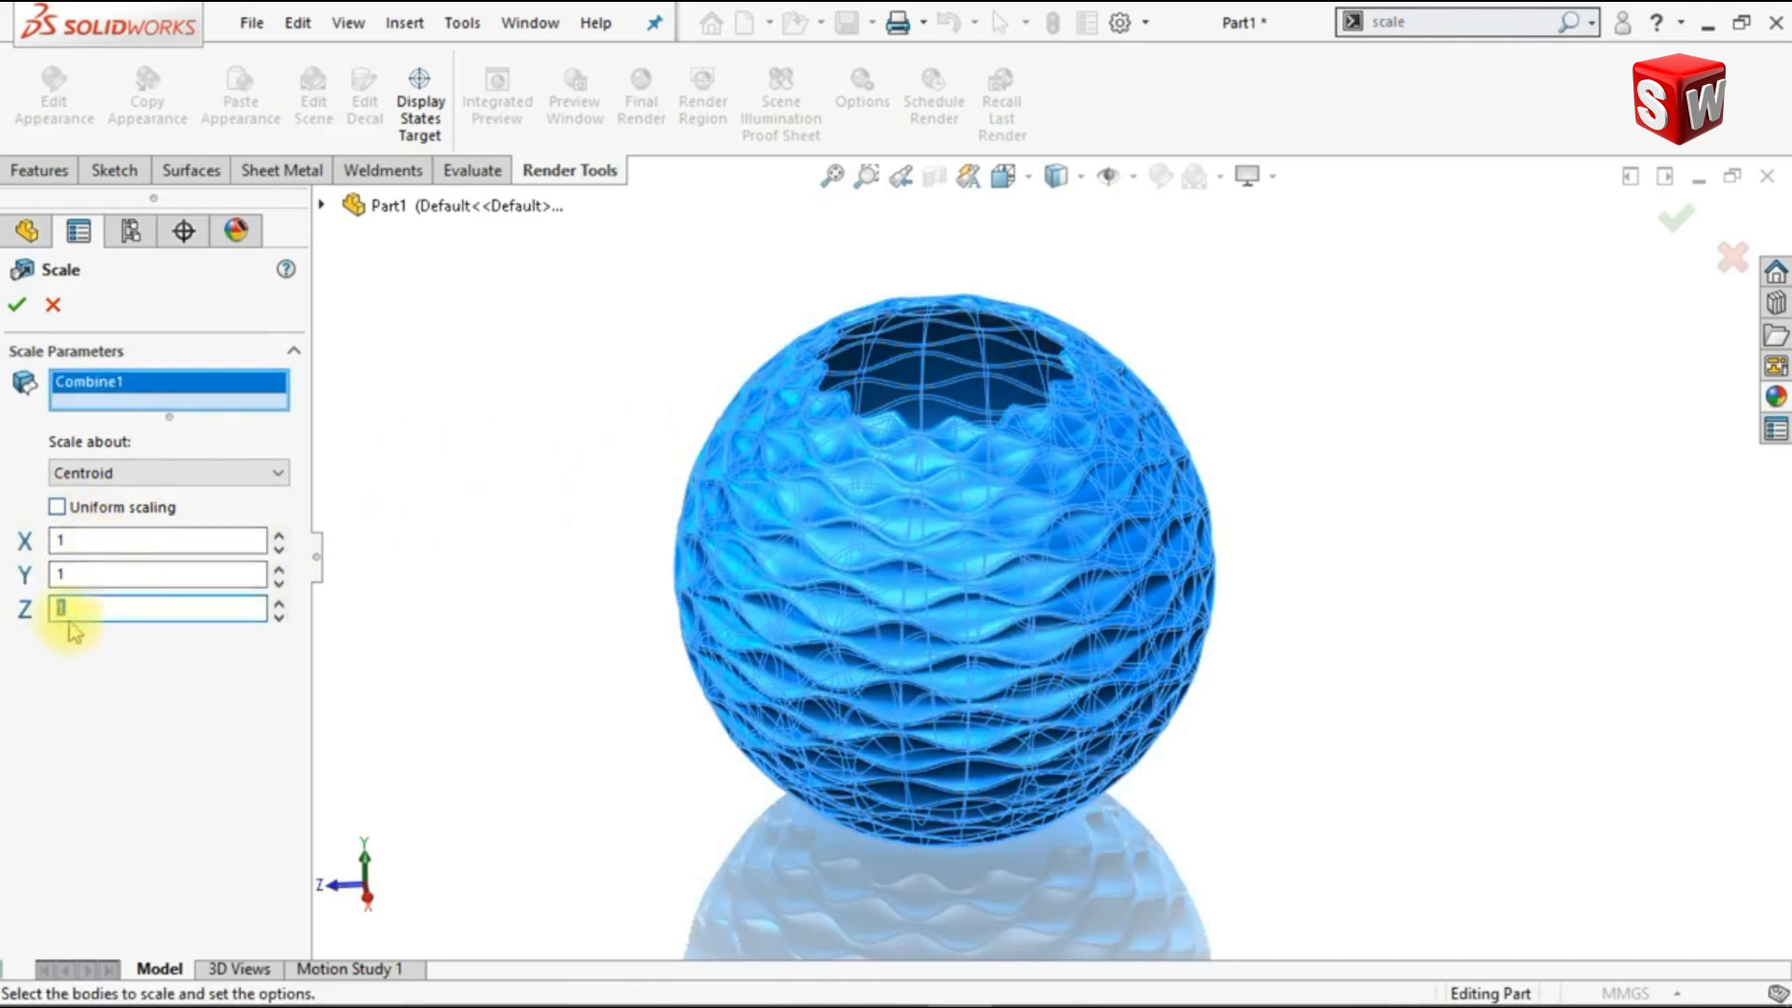
{"action": "type", "text": ".75"}
{"action": "key", "text": "Return"}
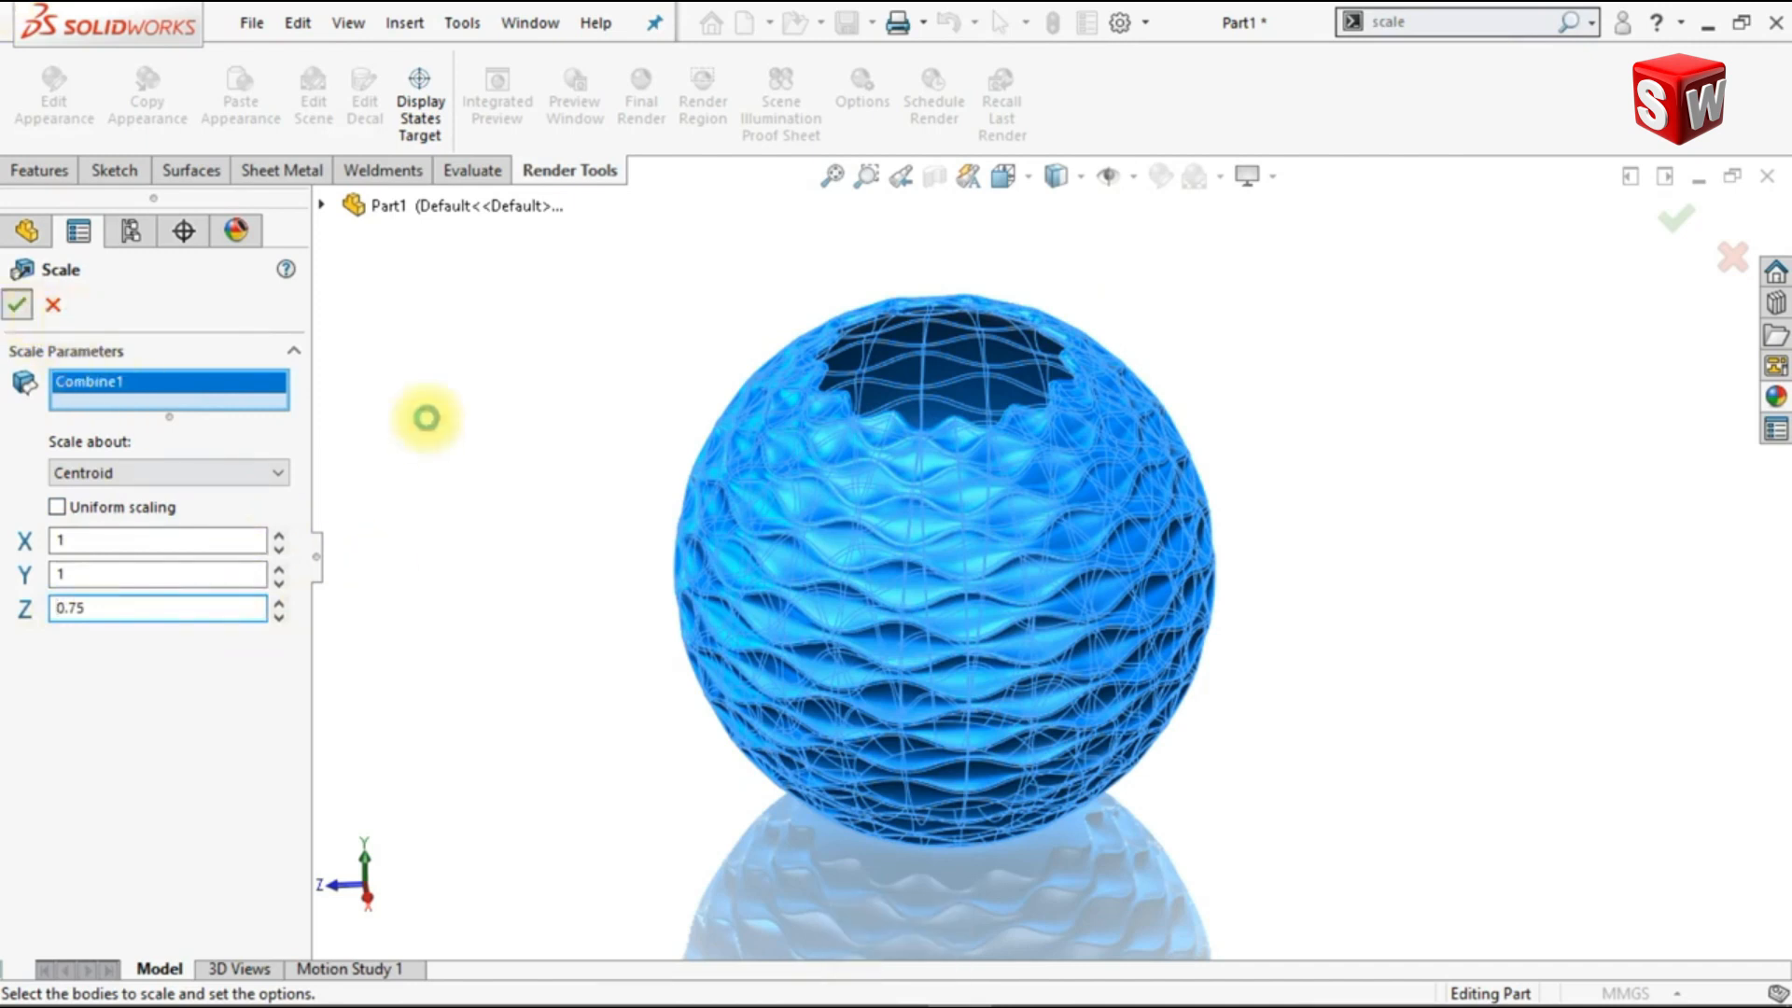
{"action": "key", "text": "Return"}
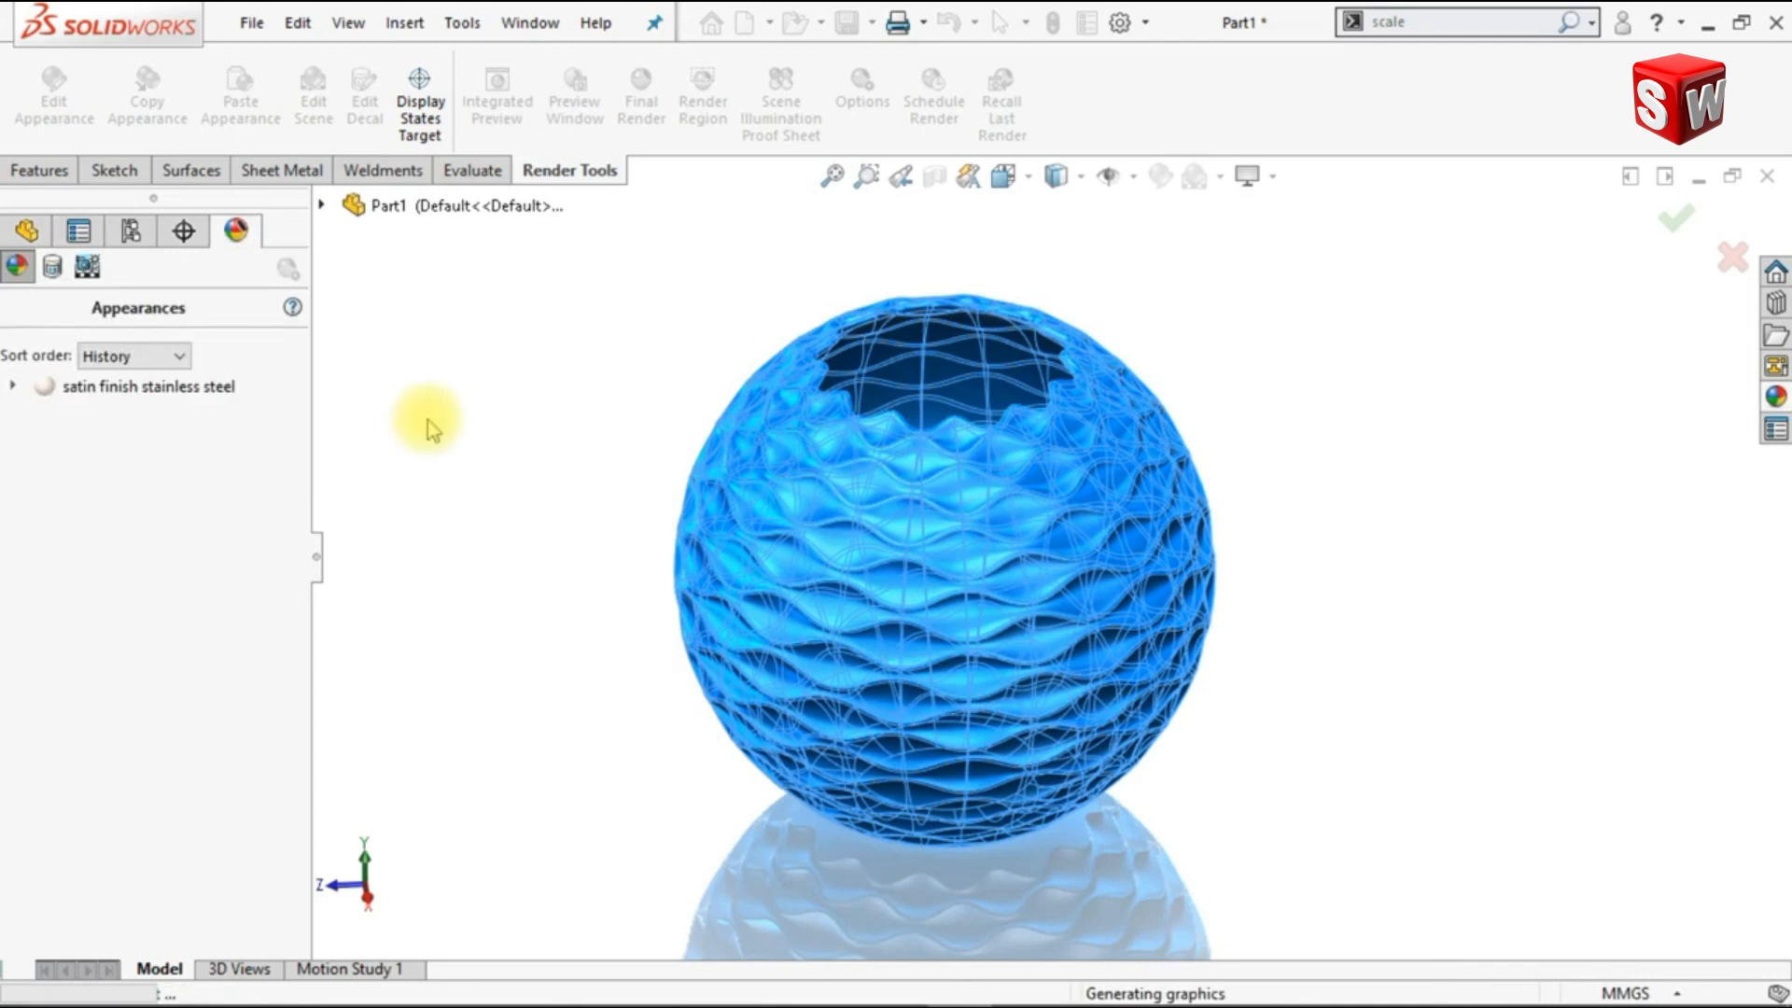
Step: Turn on Shadows In Shaded Mode and show the vessel in isometric view with the feature tree area collapsed
{"action": "middle_click_drag", "start_coordinate": [430, 428], "coordinate": [1140, 312]}
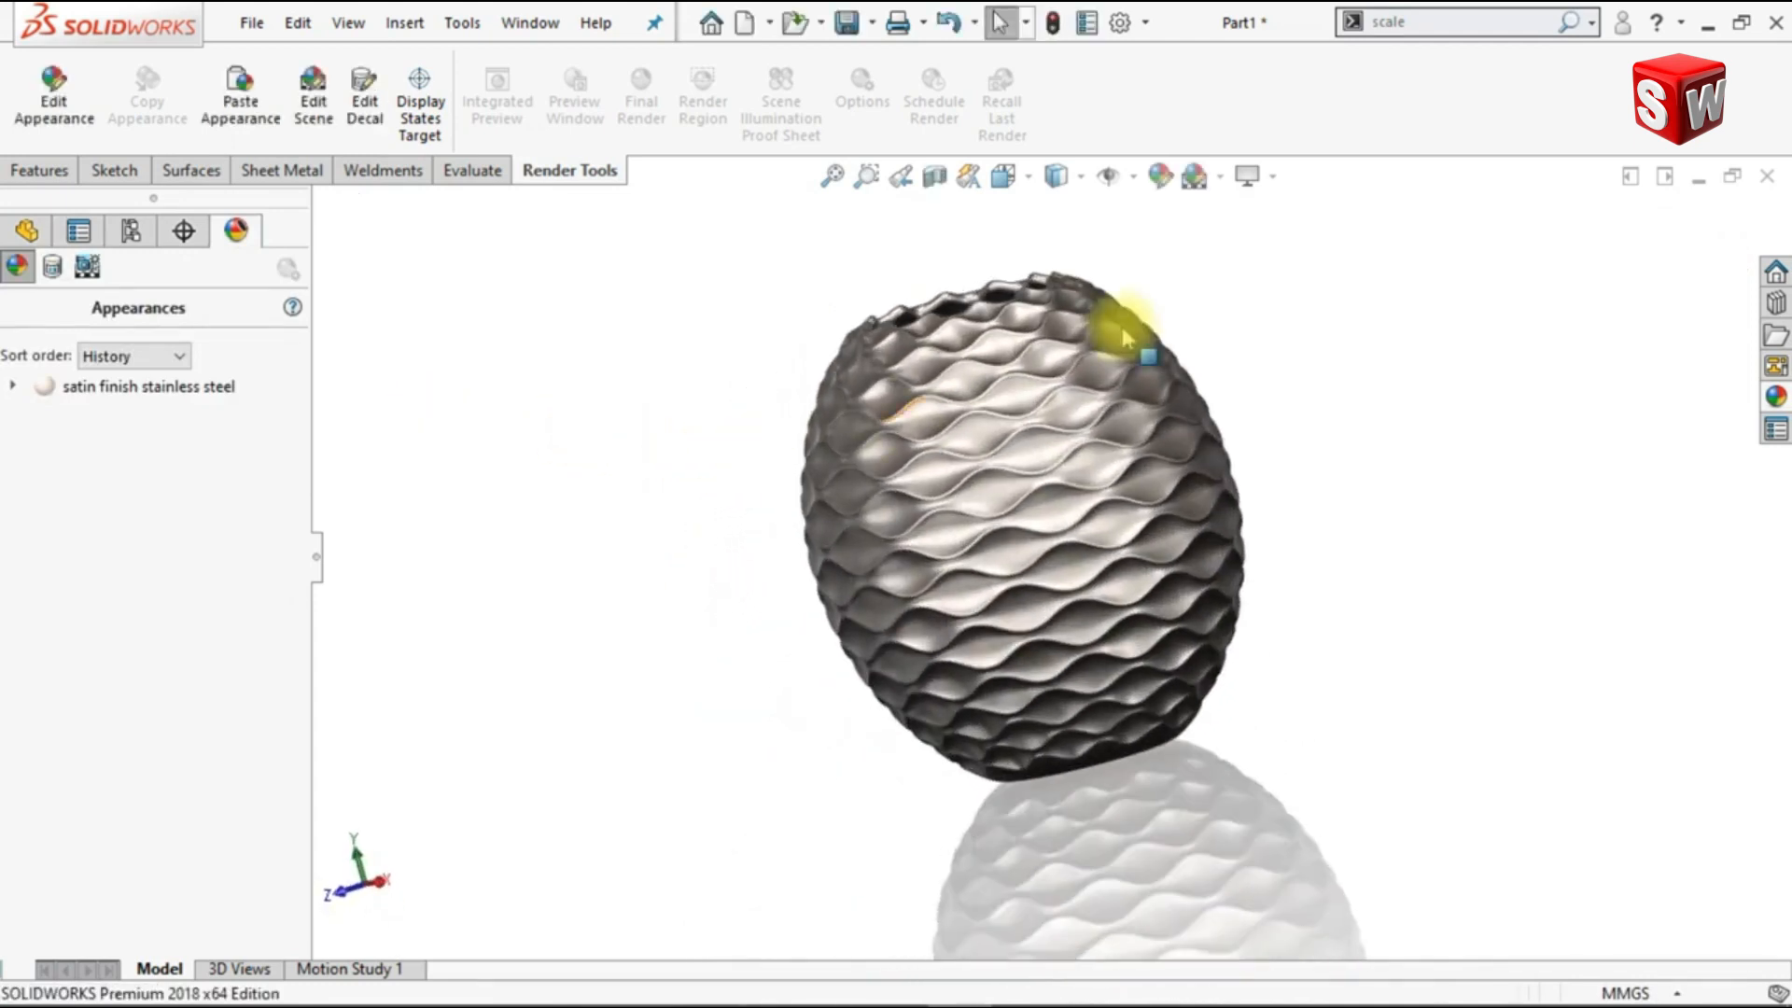
{"action": "left_click", "coordinate": [1273, 177]}
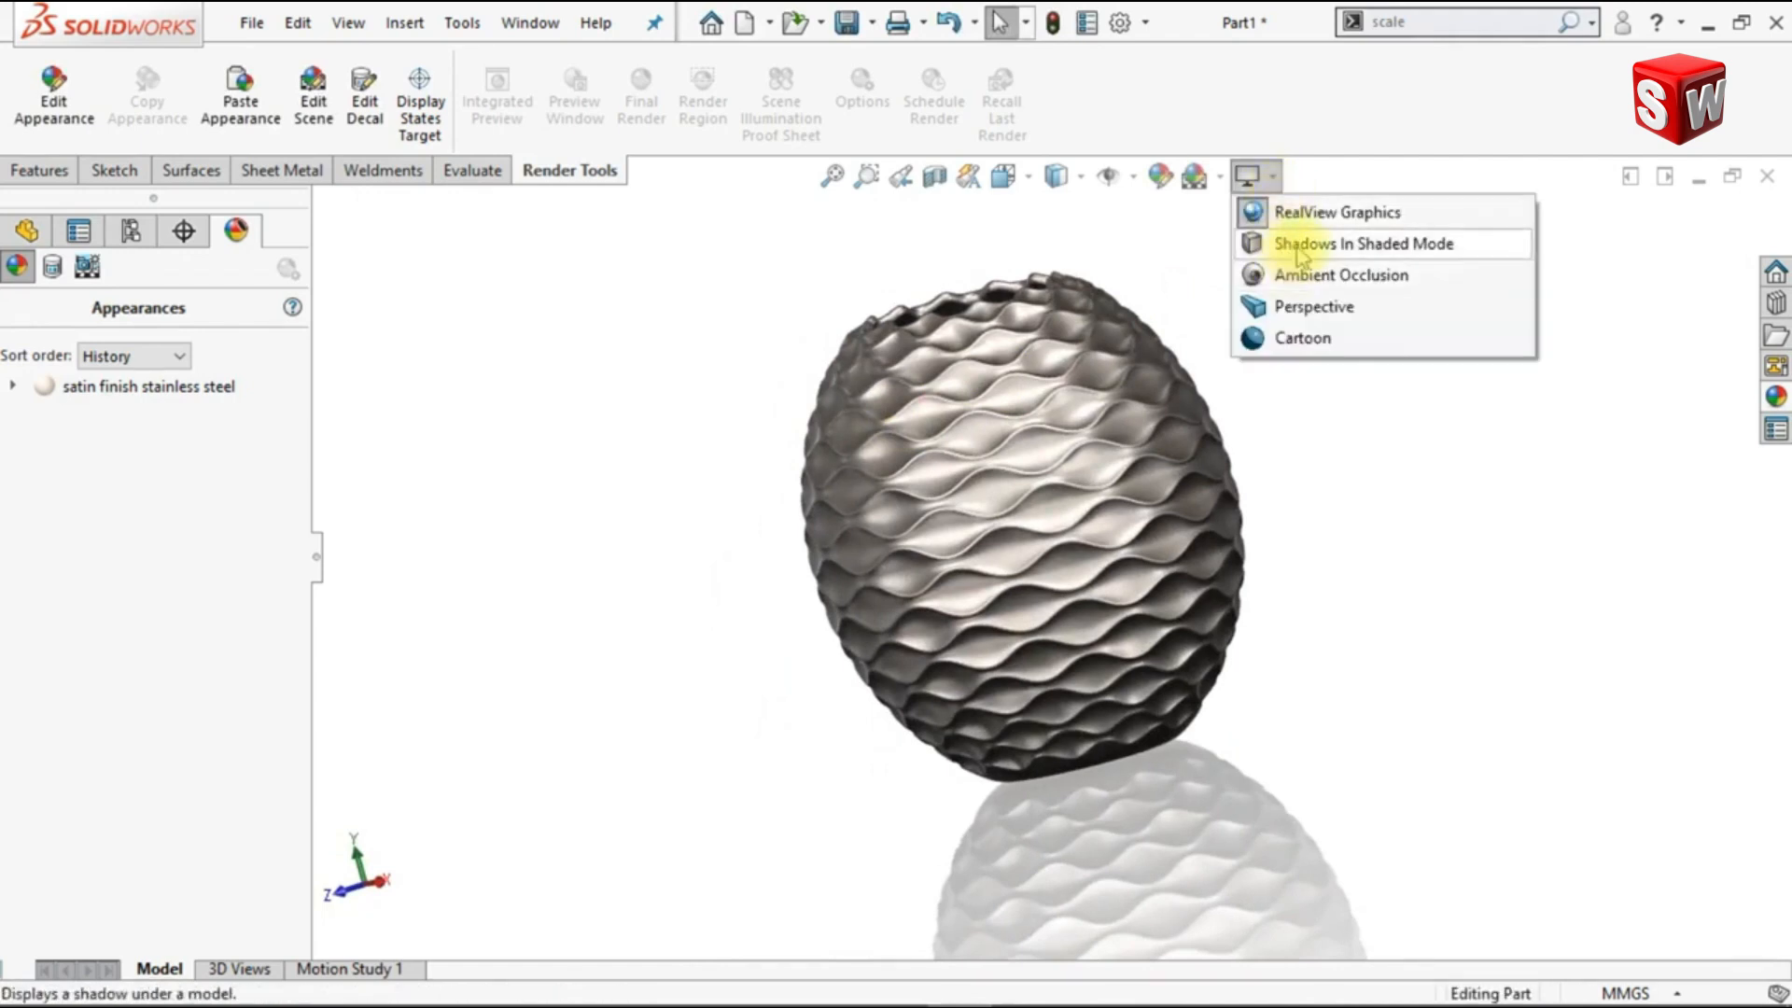
{"action": "left_click", "coordinate": [1286, 244]}
{"action": "left_click", "coordinate": [318, 558]}
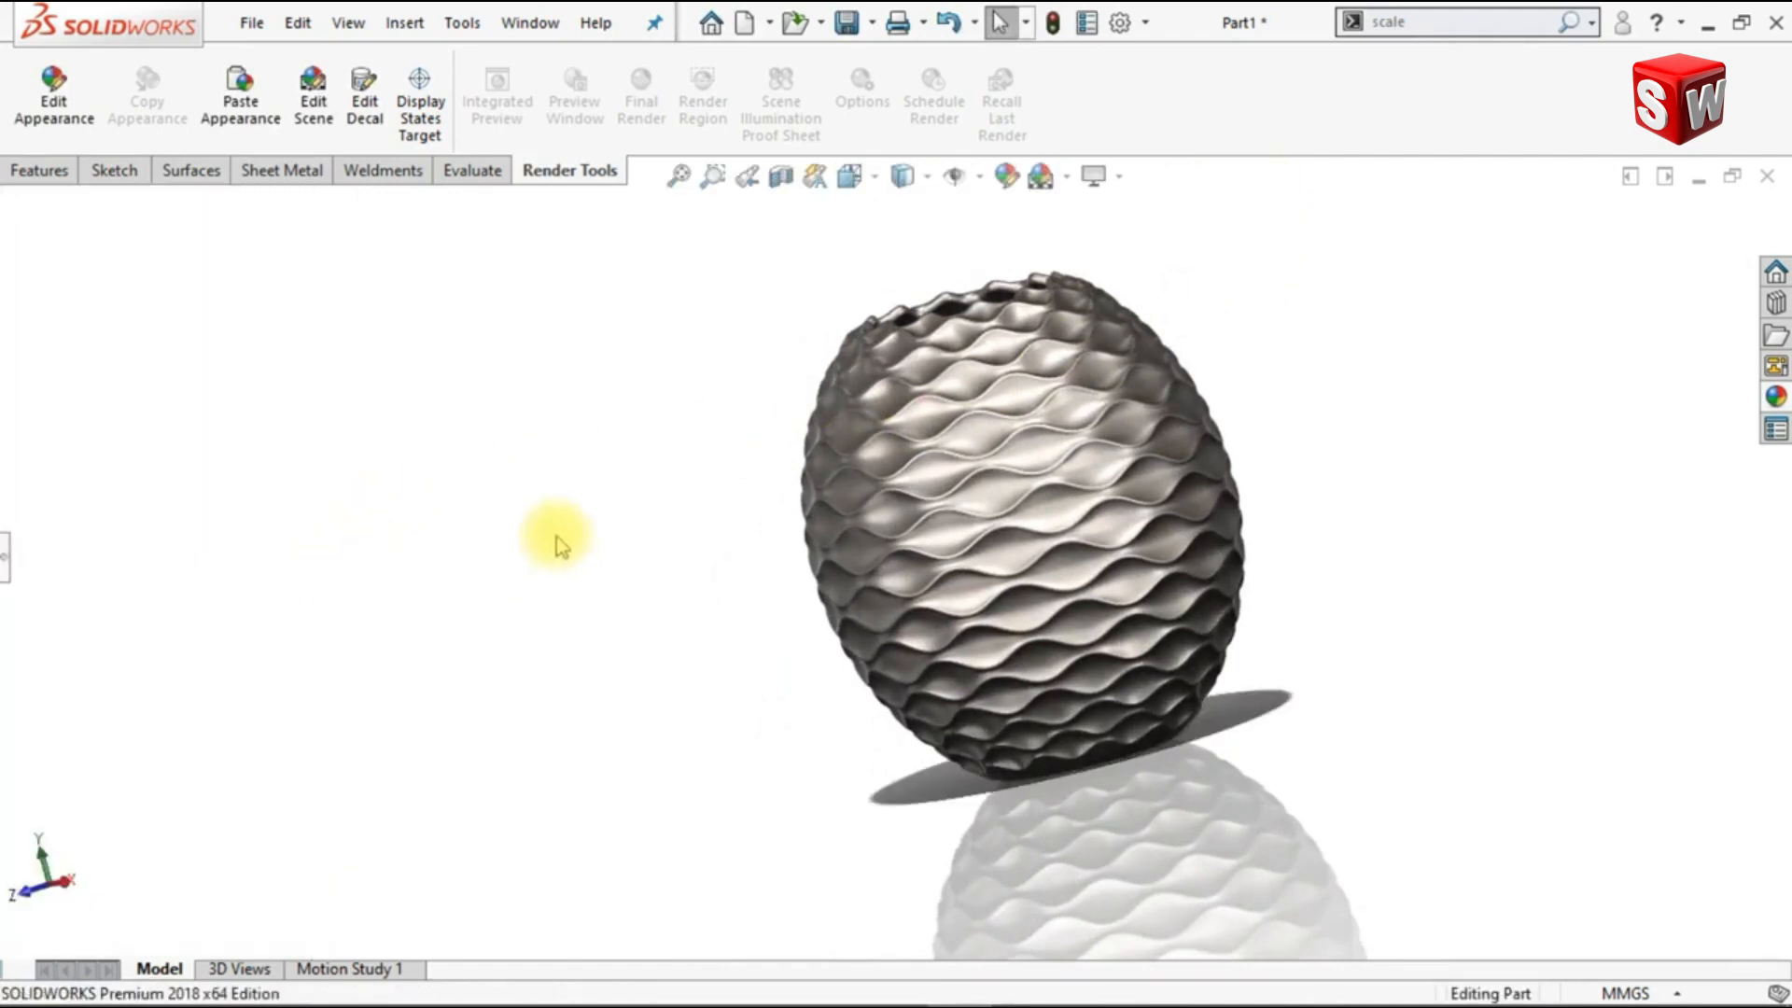
{"action": "key", "text": "ctrl+7"}
{"action": "key", "text": "ctrl+1"}
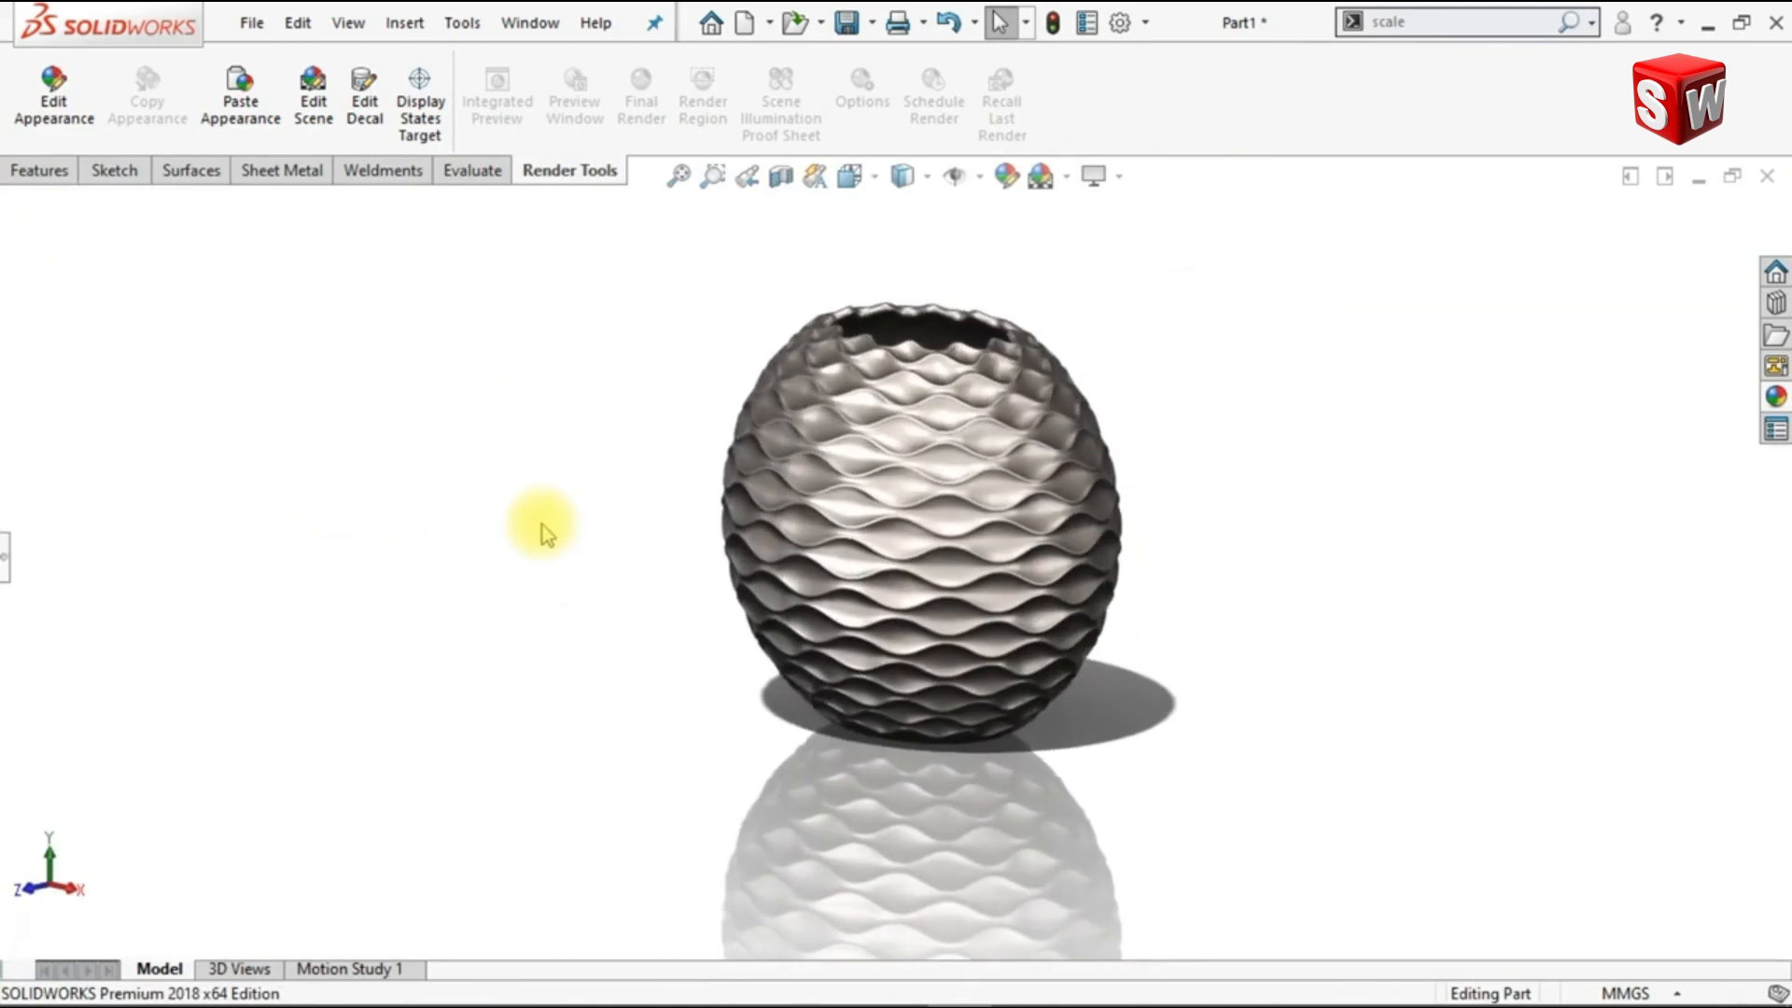